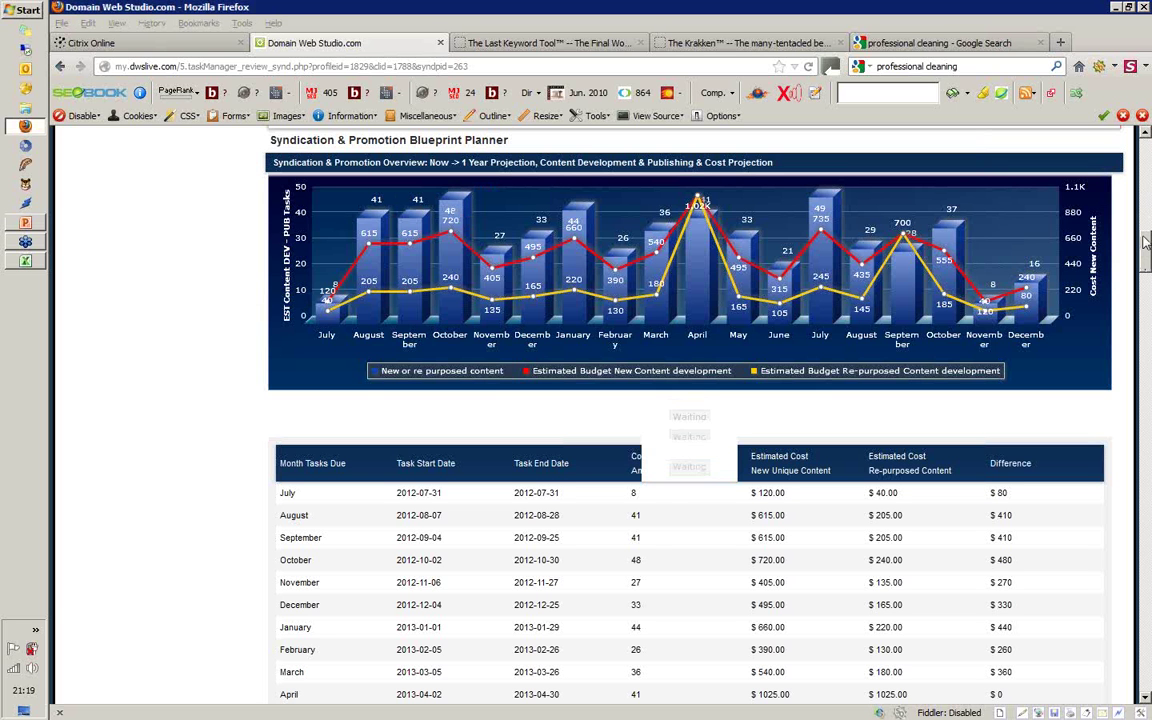
- Review the Site promotion list of silos, categories and supporting articles, including its promotion start date and the House Clearance project heading
drag(1146, 241, 1146, 213)
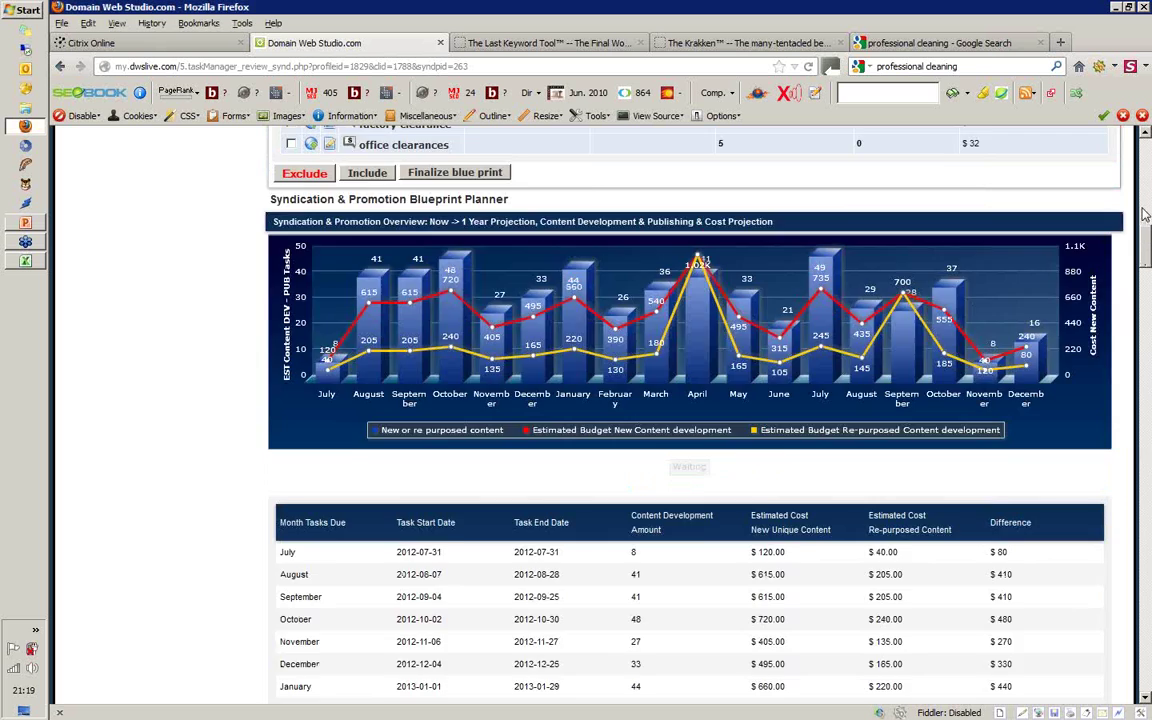
scroll(1146, 212, up, 5)
drag(1146, 212, 1148, 172)
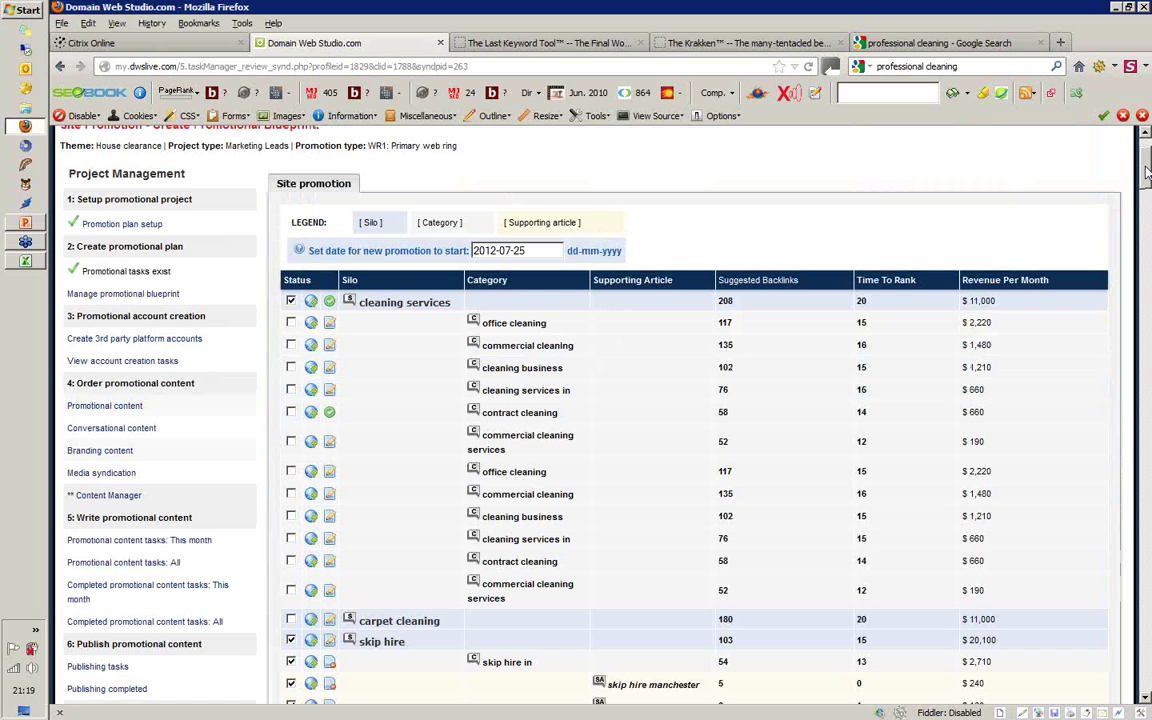
scroll(1148, 172, up, 2)
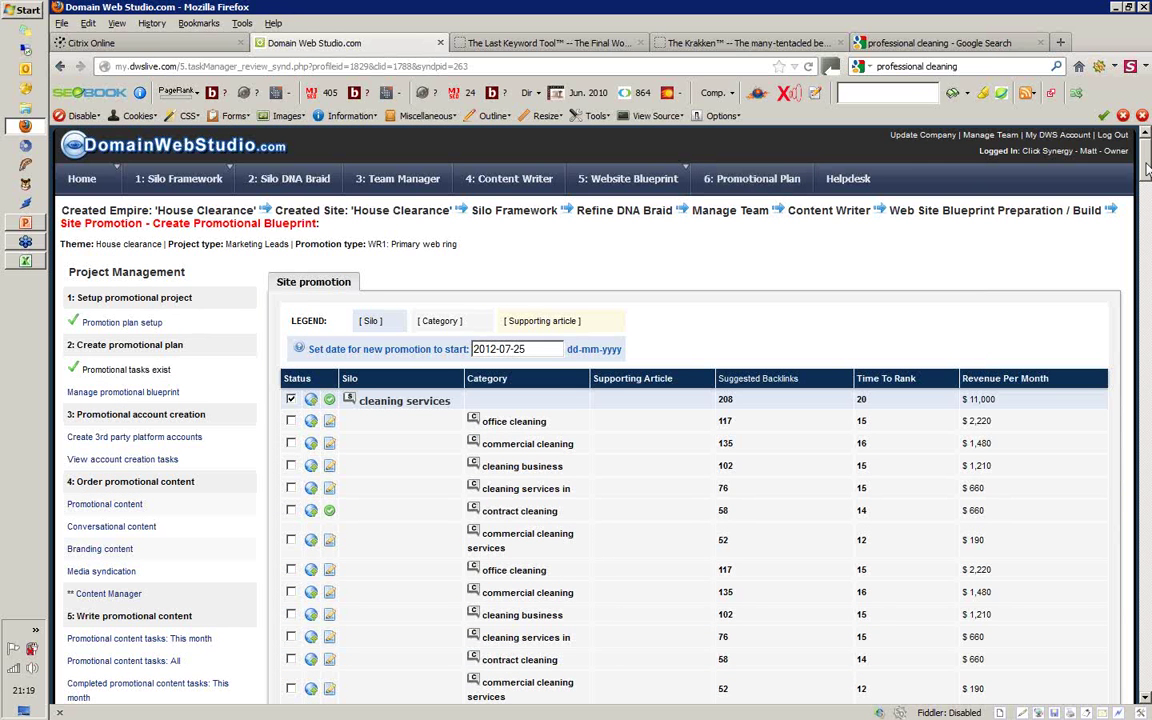
scroll(1148, 172, down, 1)
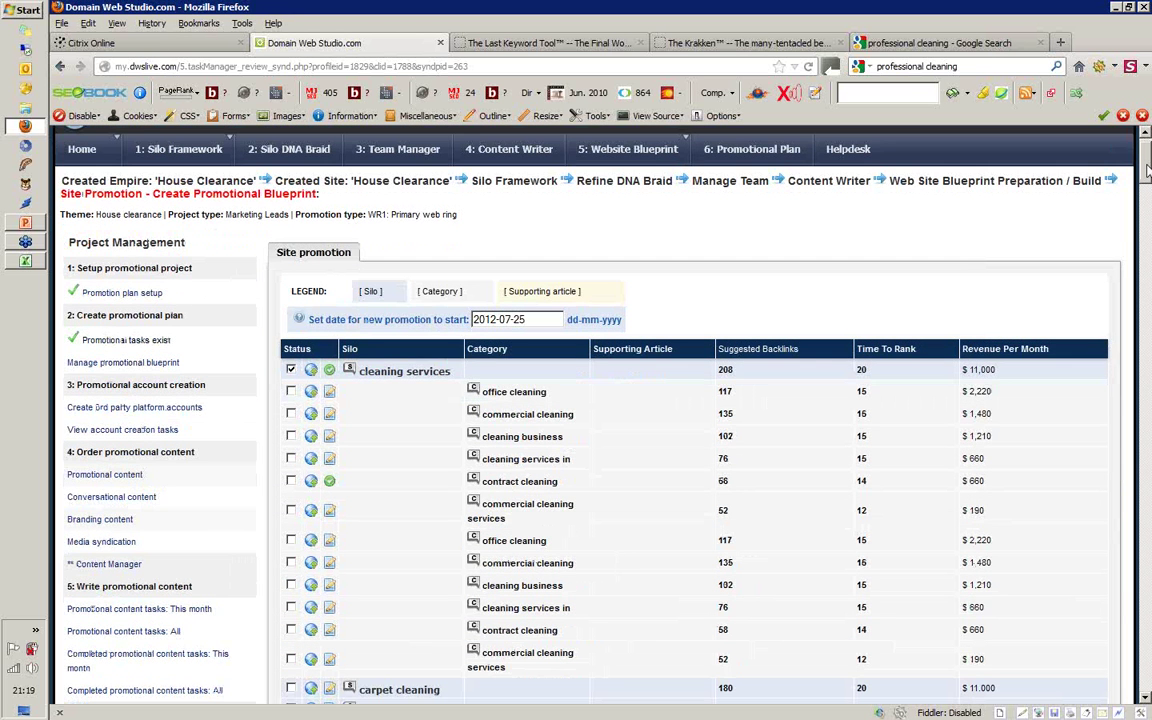
drag(1148, 172, 1148, 180)
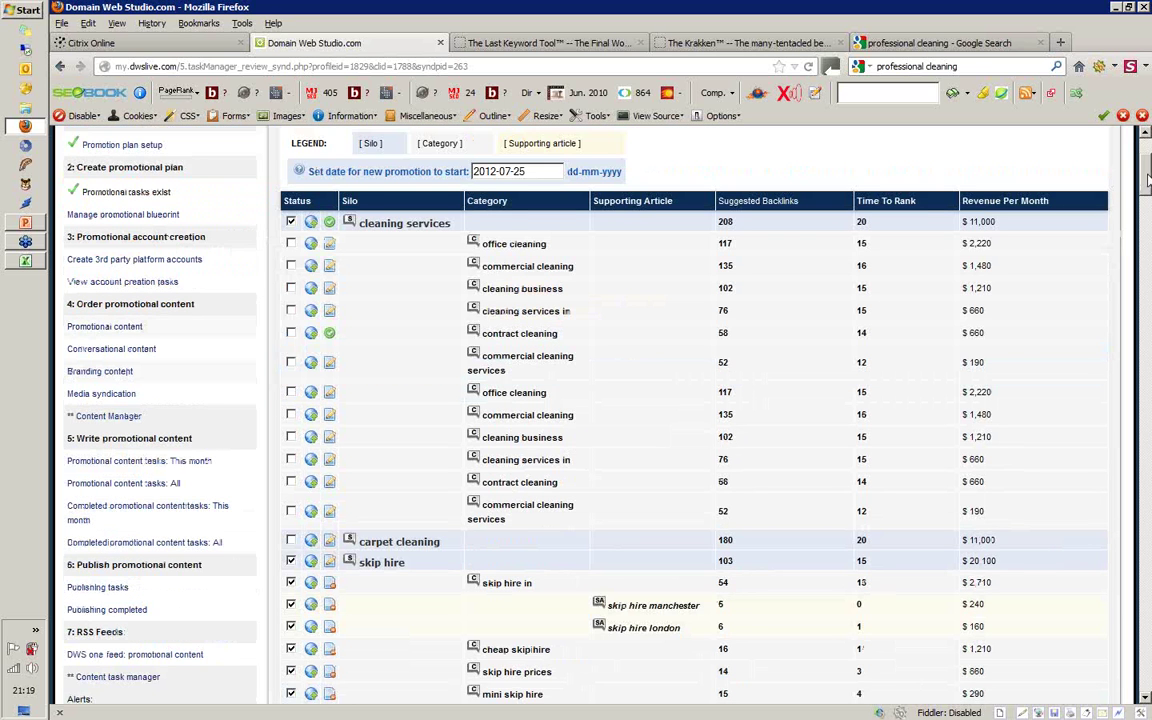
scroll(1148, 178, down, 1)
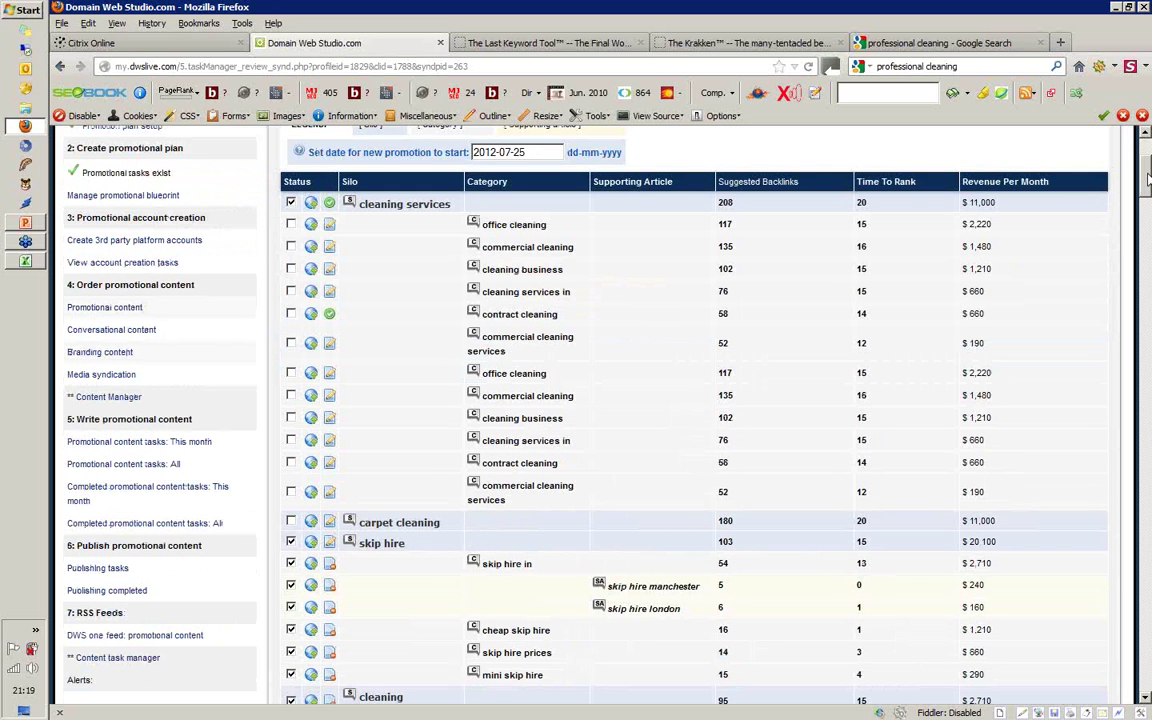
scroll(1148, 178, up, 1)
drag(1148, 178, 1148, 150)
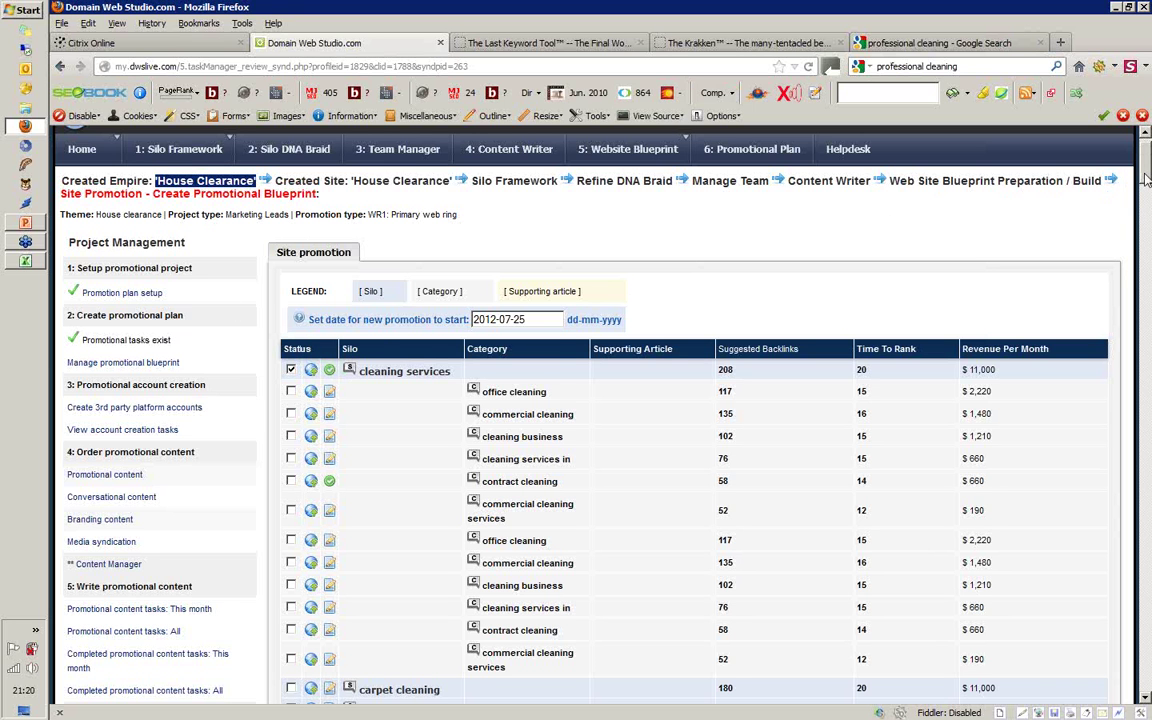
- Review the one-year Syndication & Promotion Overview chart and monthly cost table, highlighting July's new content cost and cost difference
drag(1146, 178, 1148, 197)
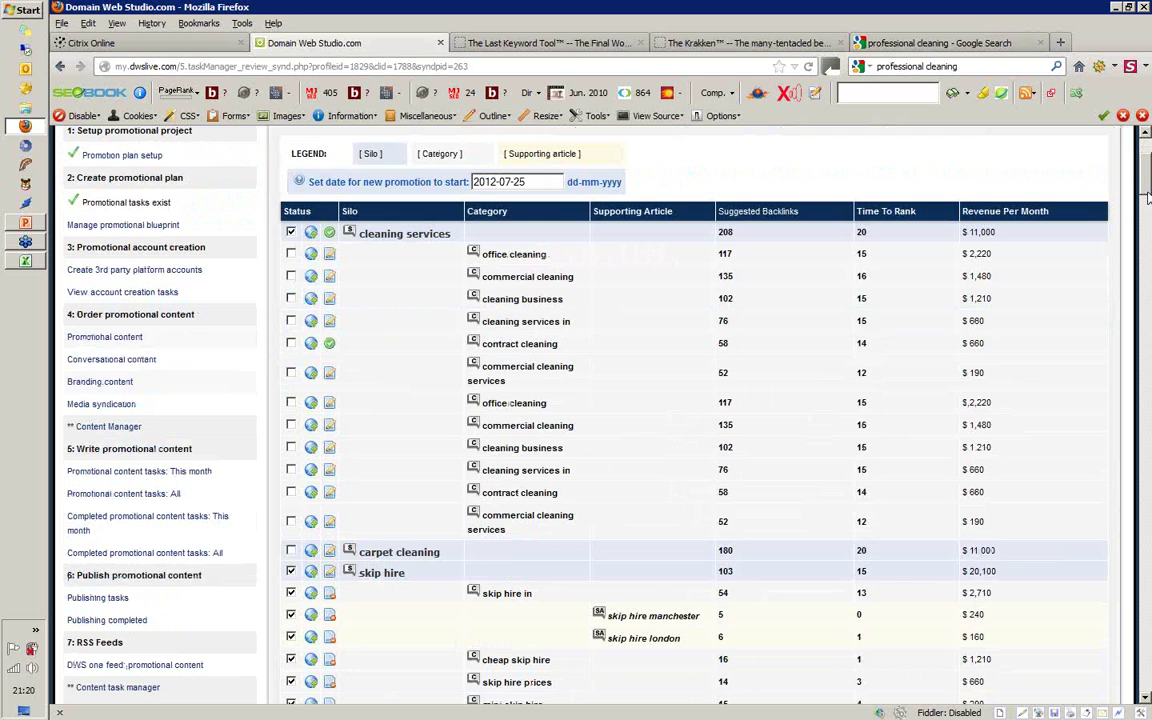
drag(1148, 197, 1148, 262)
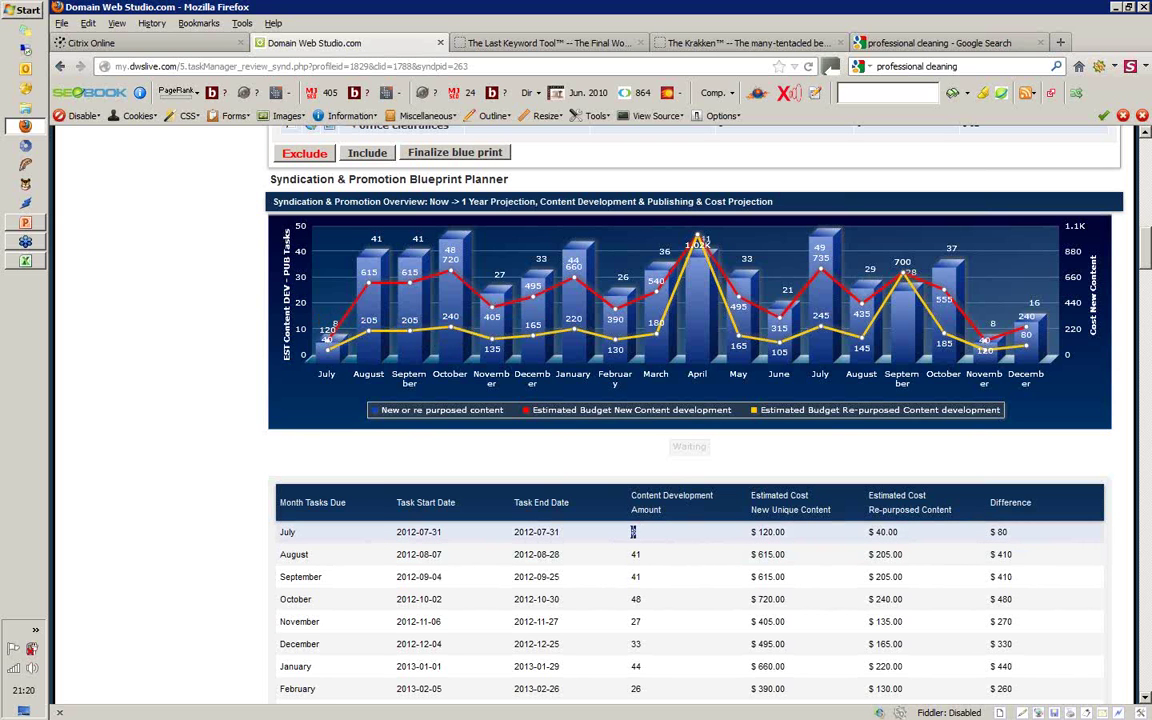
drag(750, 532, 870, 540)
drag(1008, 533, 997, 535)
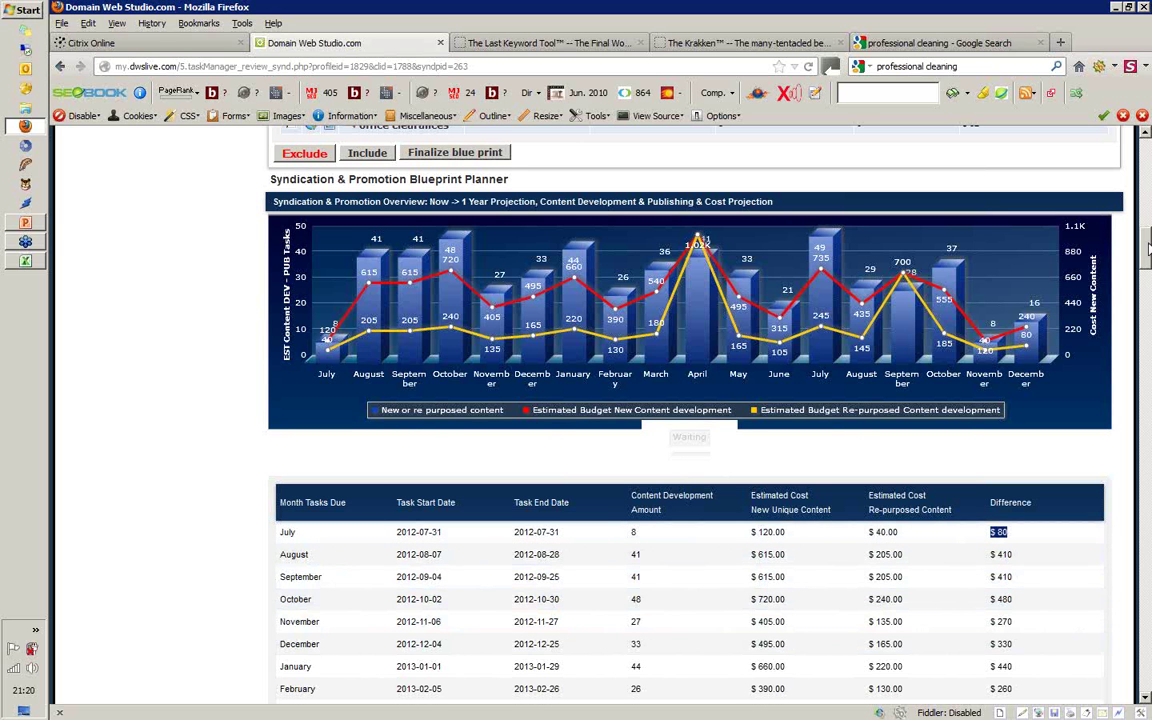
- Examine the content development tasks and cost projections broken down by promotion type and by keyword
scroll(1148, 250, down, 1)
drag(1148, 250, 1149, 298)
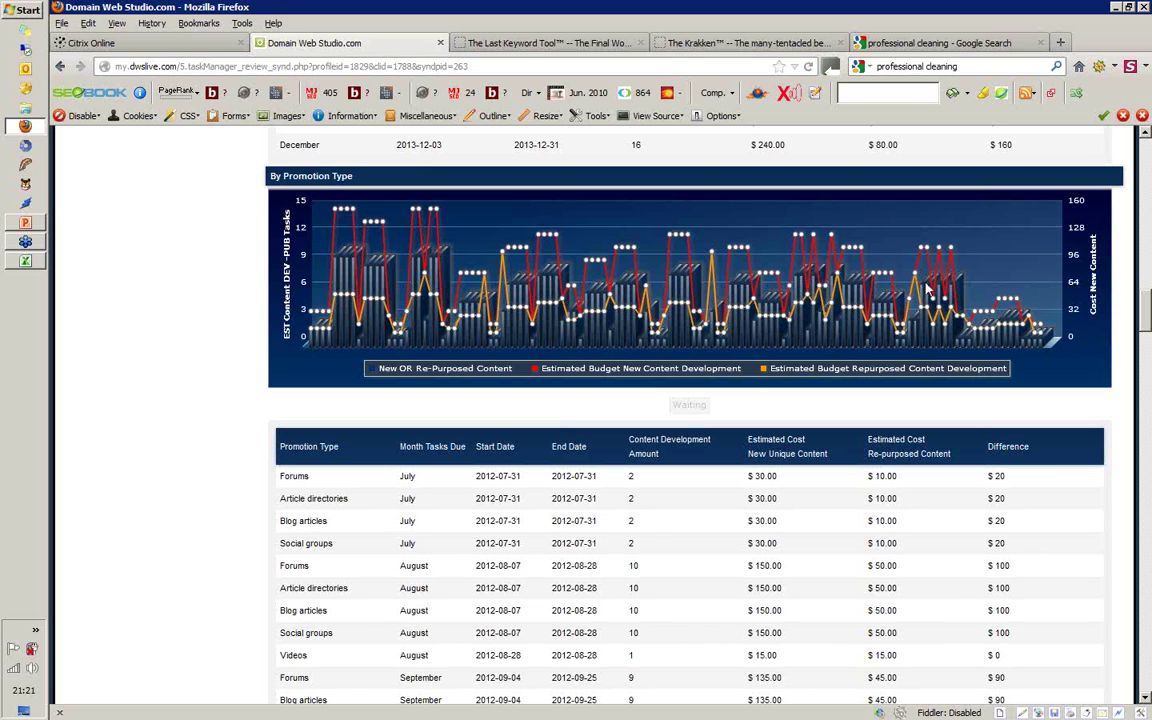
click(1146, 700)
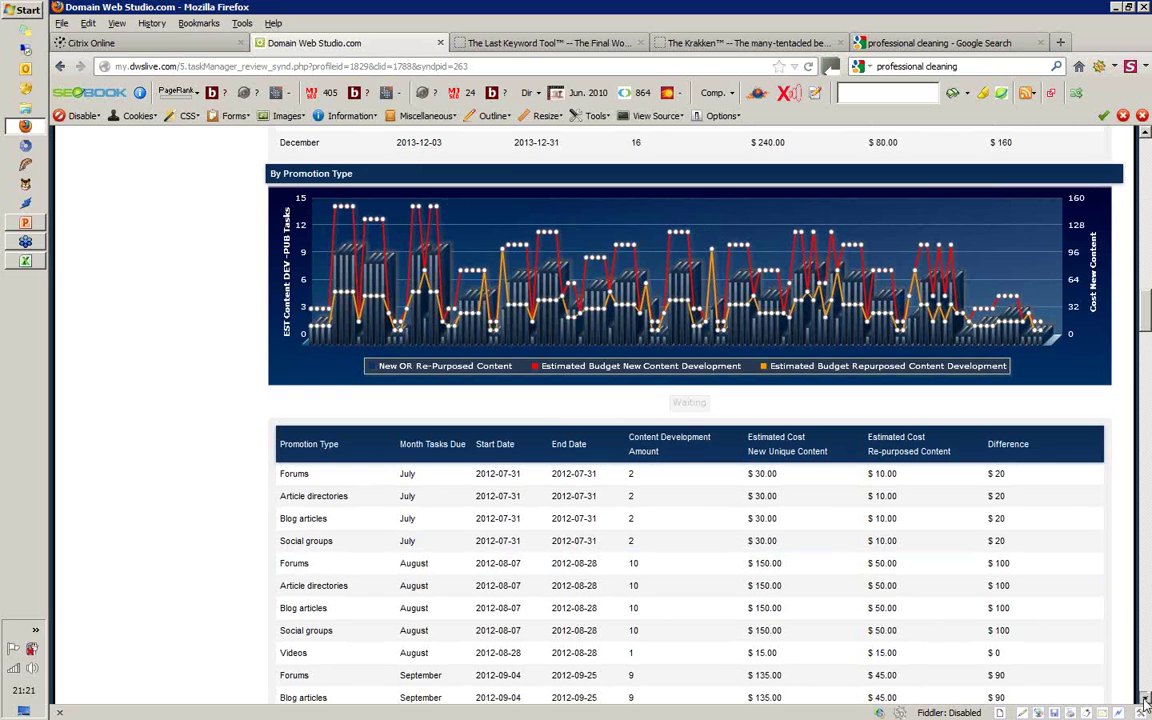
scroll(1146, 700, down, 3)
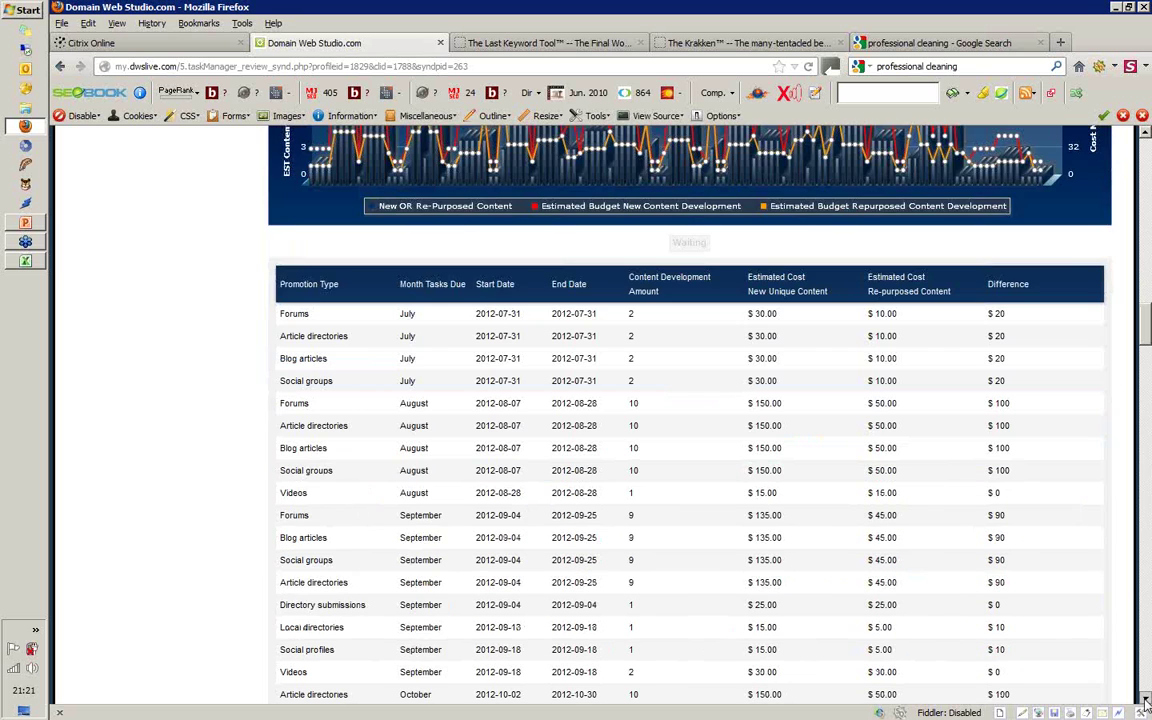
scroll(1146, 703, down, 4)
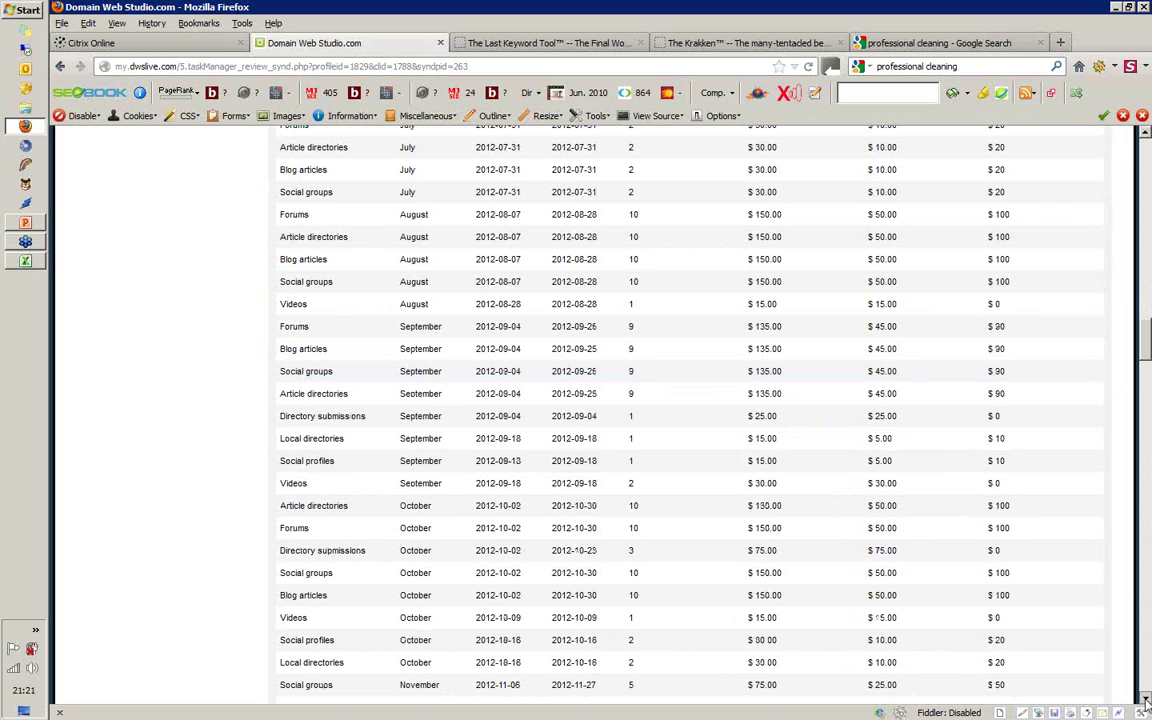
scroll(1146, 703, down, 5)
scroll(1146, 703, down, 5)
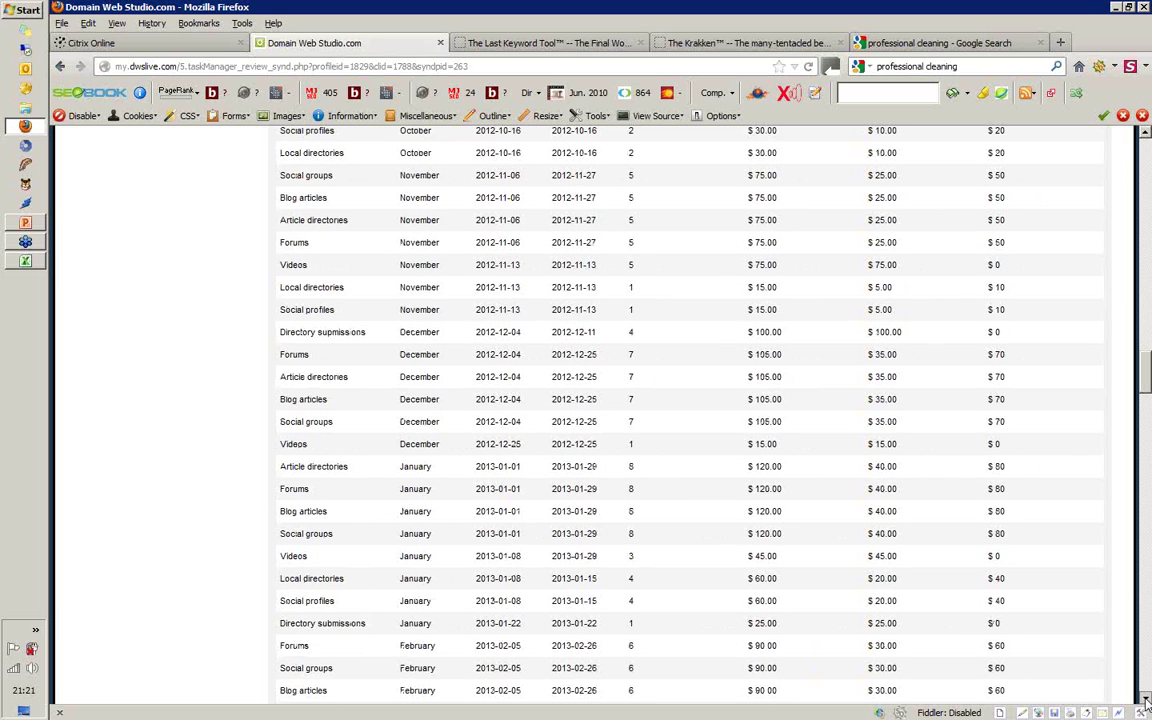
scroll(1146, 703, down, 9)
scroll(1146, 703, down, 4)
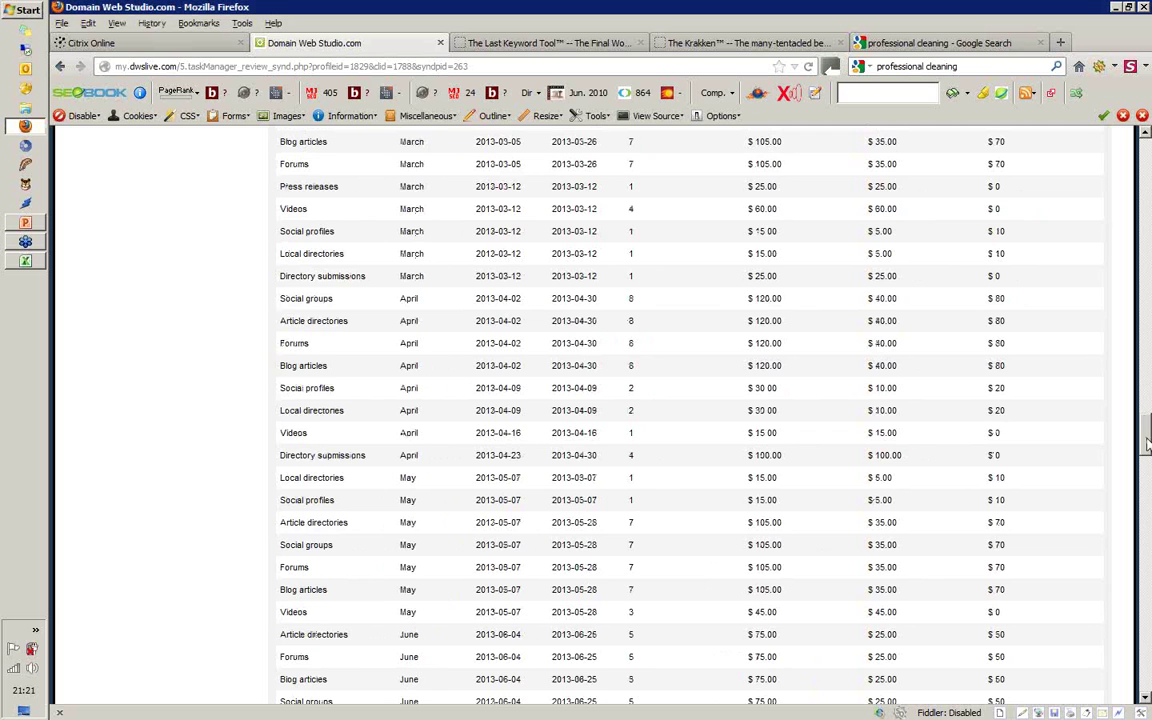
drag(1146, 445, 1147, 575)
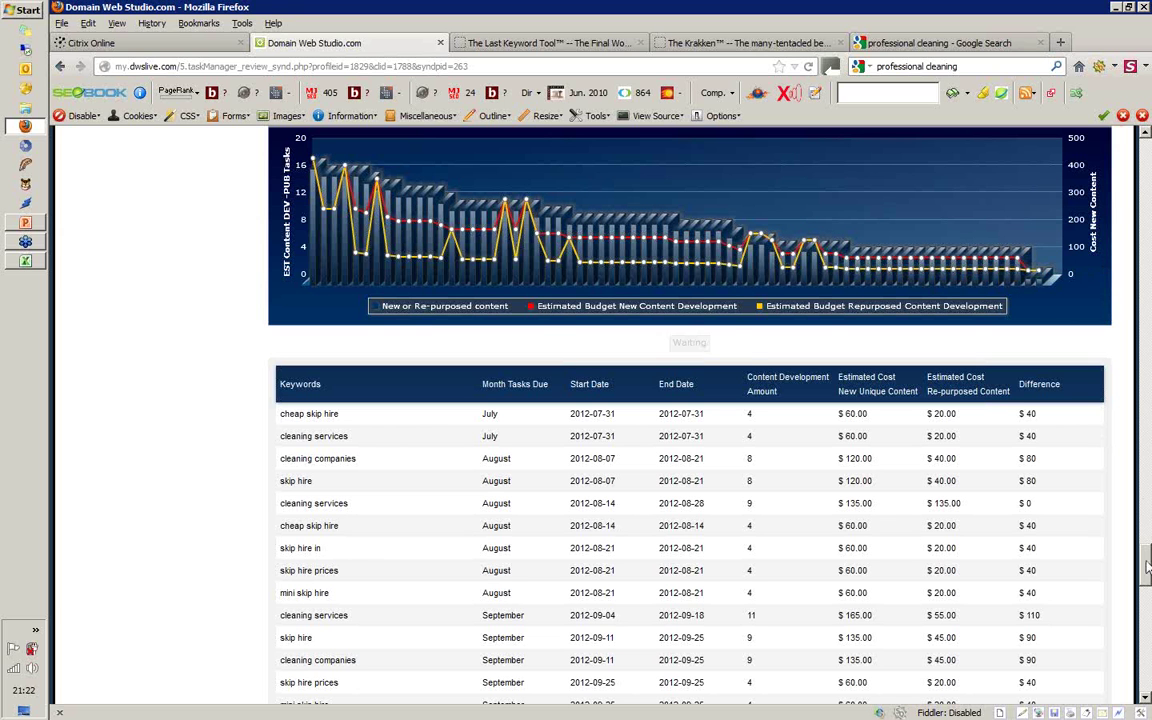
drag(1147, 567, 1147, 590)
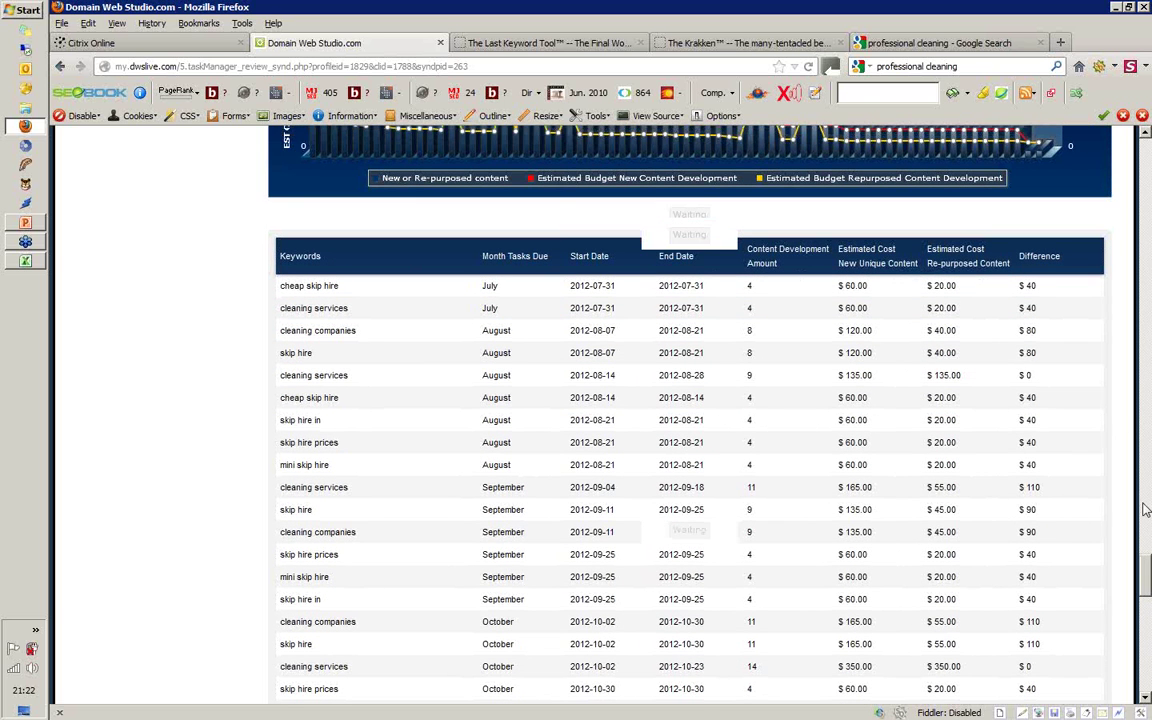
- Check which silos, categories and supporting articles are ticked in the Site promotion list, down to the Exclude, Include and Finalize blue print options
scroll(1145, 485, up, 5)
drag(1143, 459, 1145, 197)
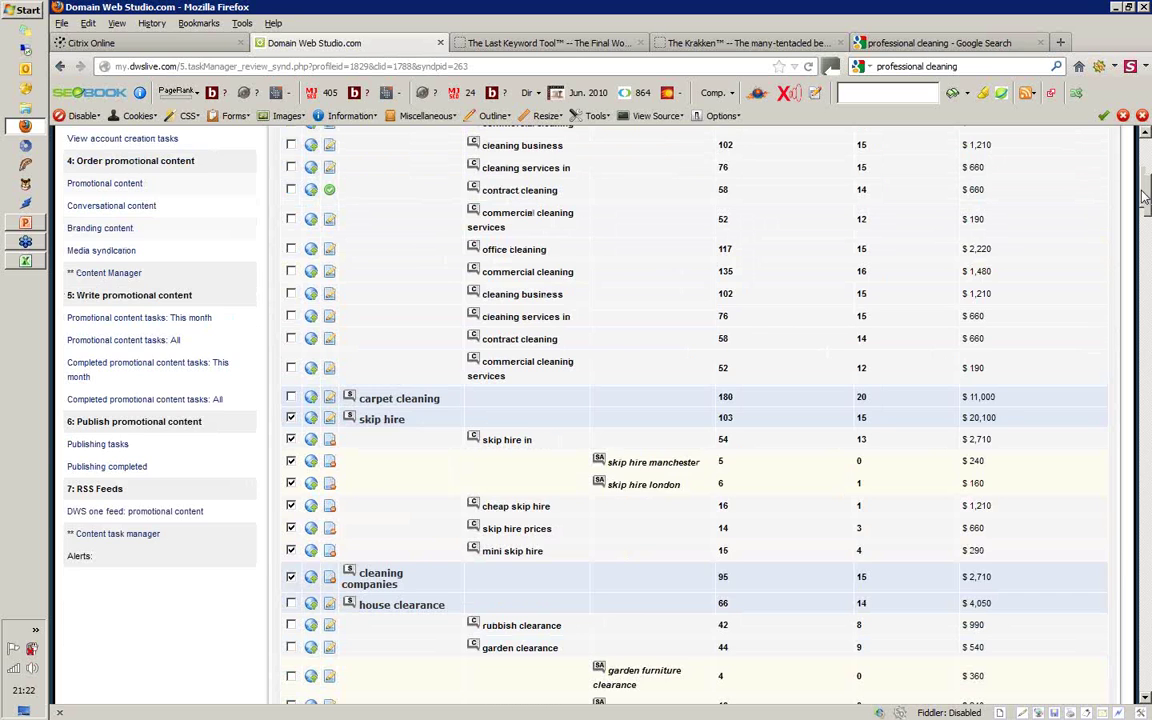
scroll(1145, 198, up, 2)
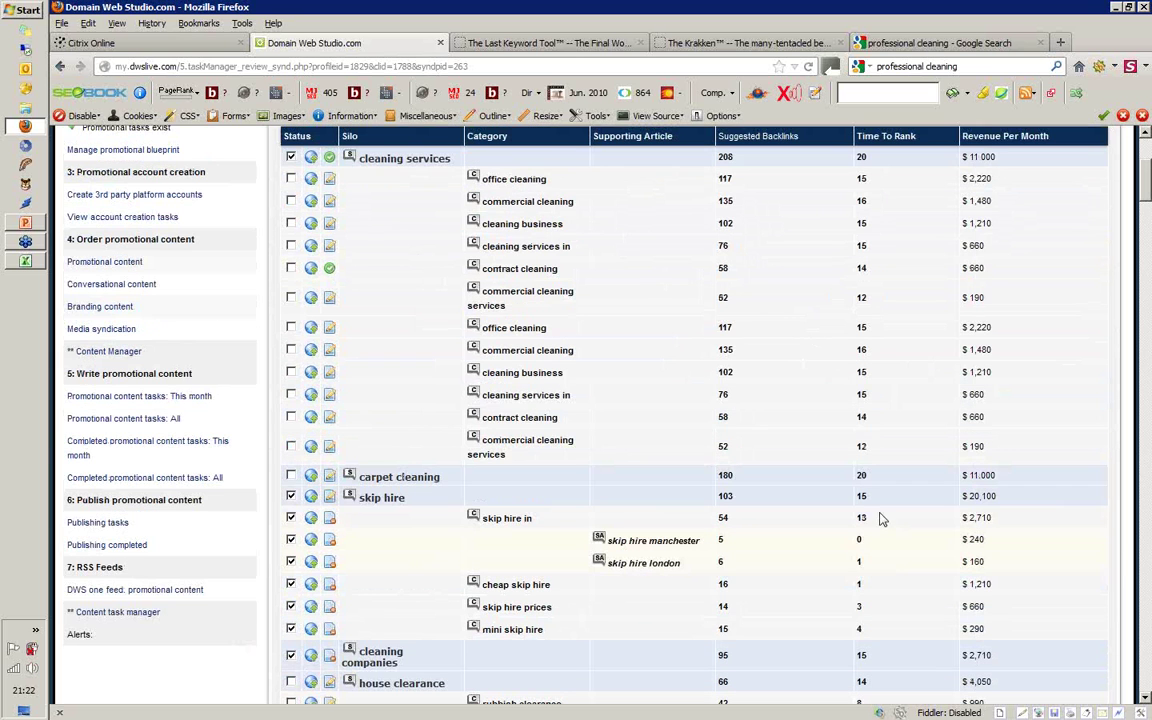
click(1146, 698)
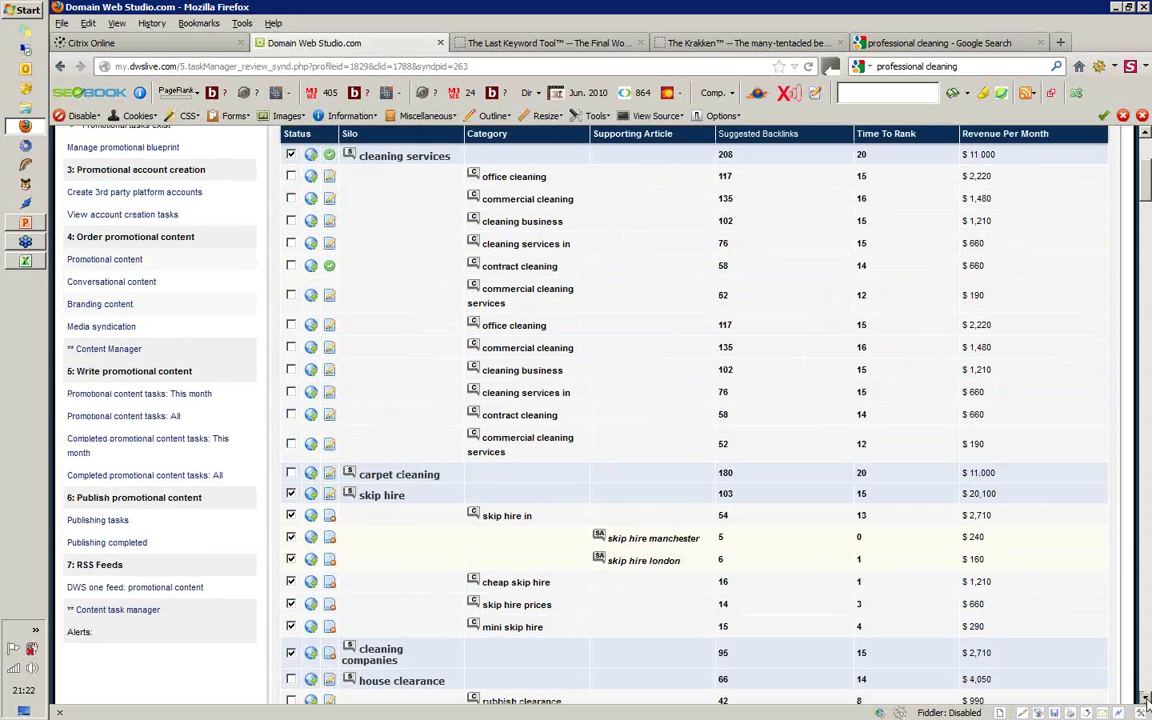
click(1146, 698)
click(1146, 698)
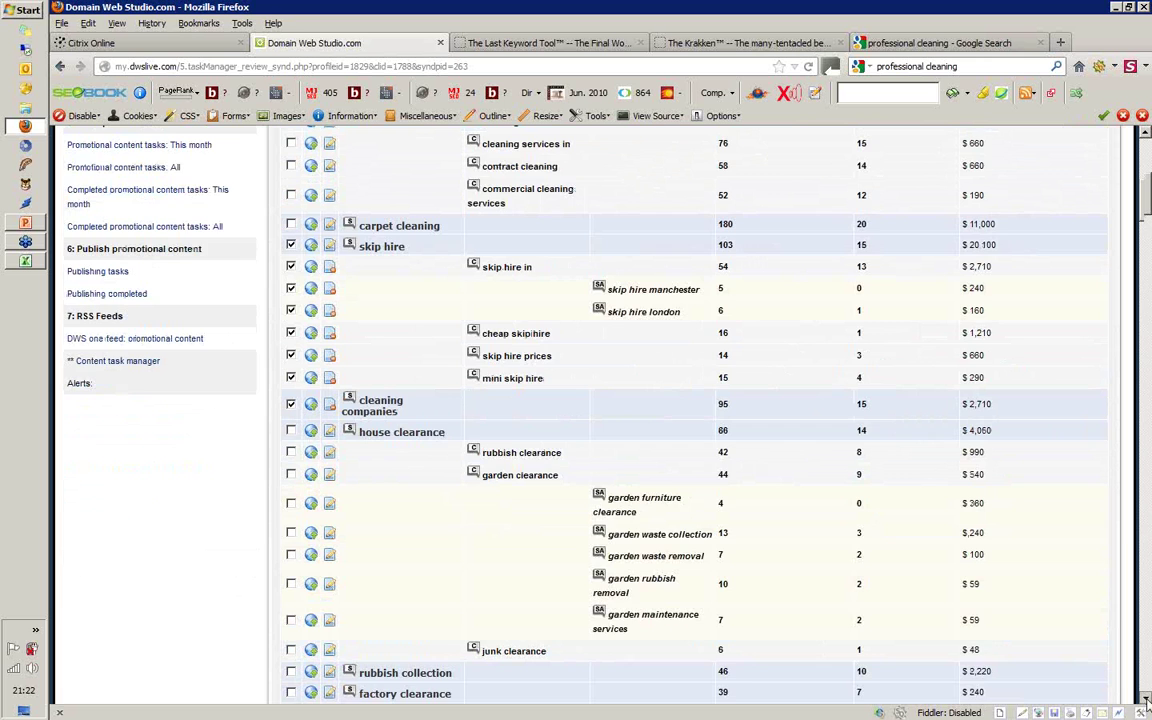
click(1146, 698)
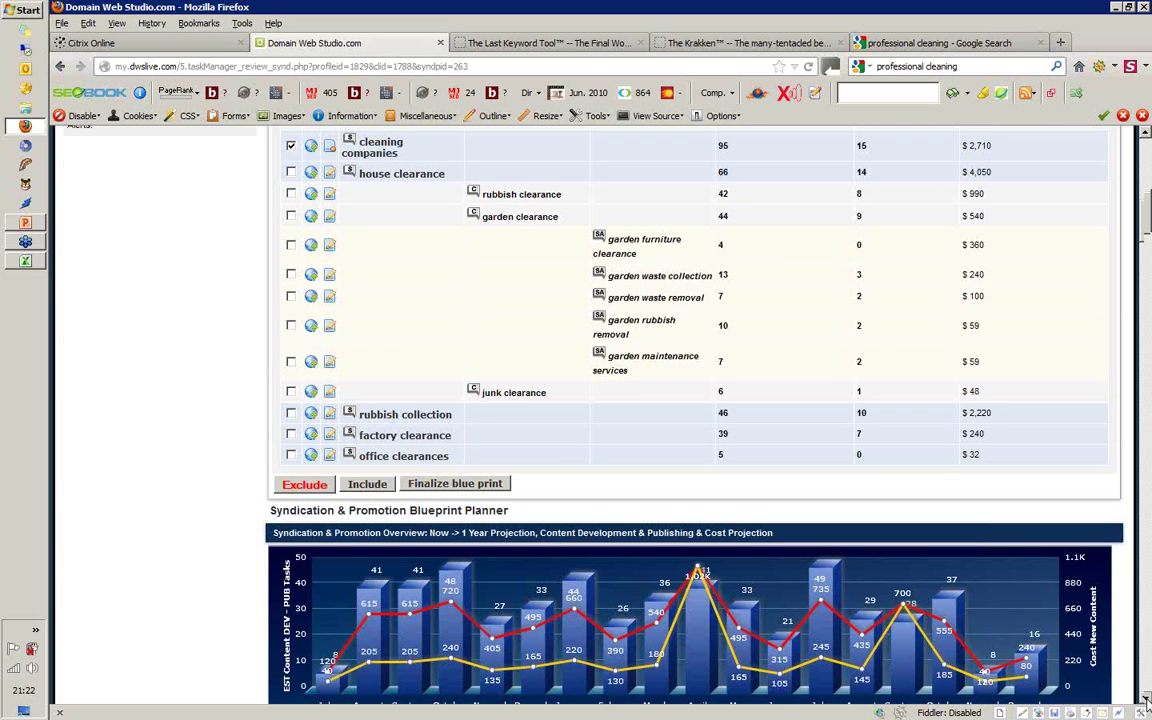
click(1146, 698)
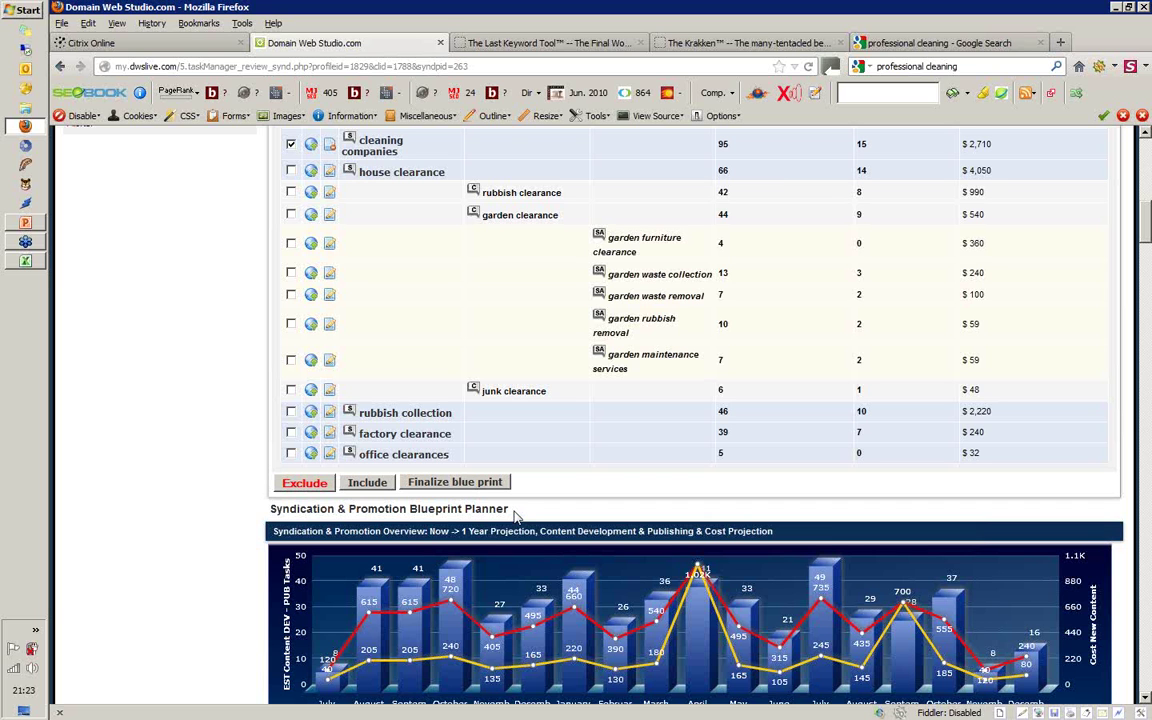
- Go back through the promotion list to the beginning of the blueprint page, reviewing suggested backlinks, time to rank and monthly revenue
click(1146, 141)
click(1146, 141)
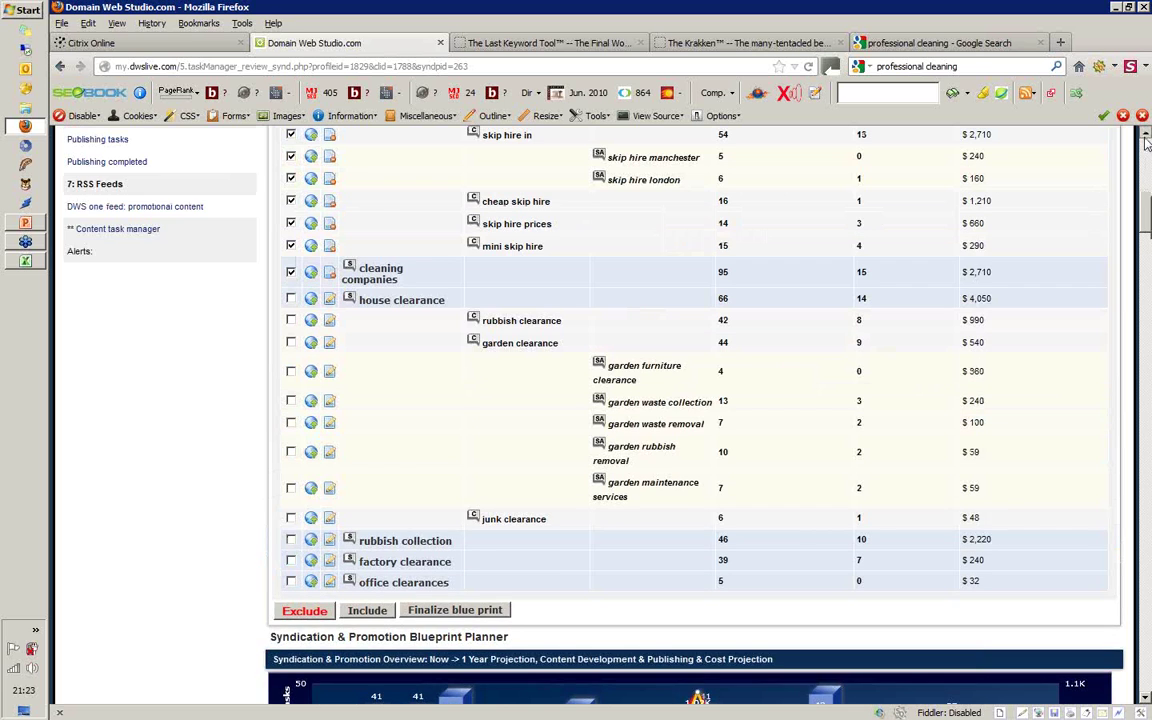
click(1146, 141)
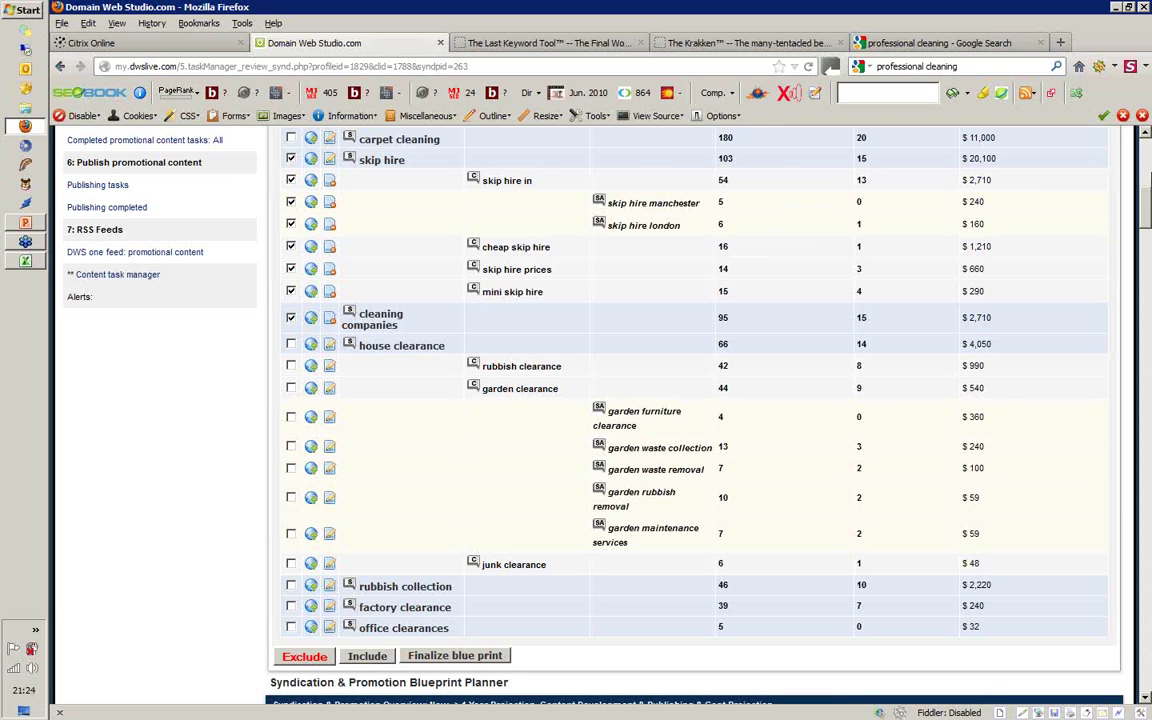
drag(1147, 197, 1147, 160)
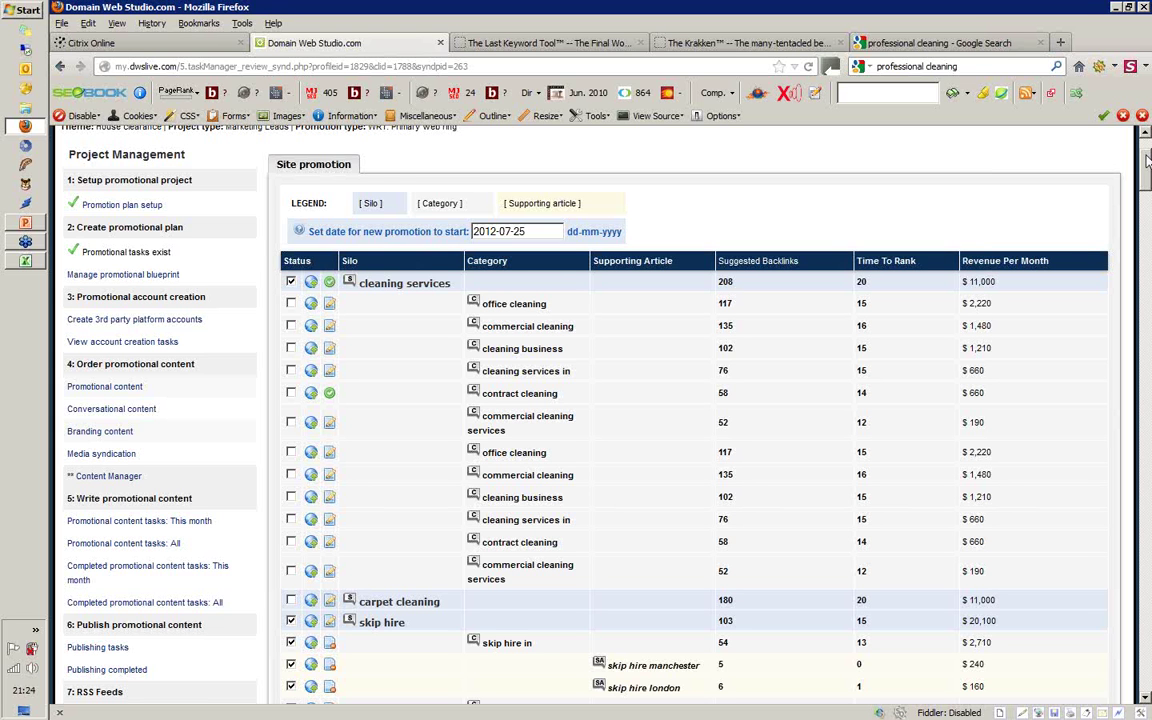
scroll(1148, 158, up, 1)
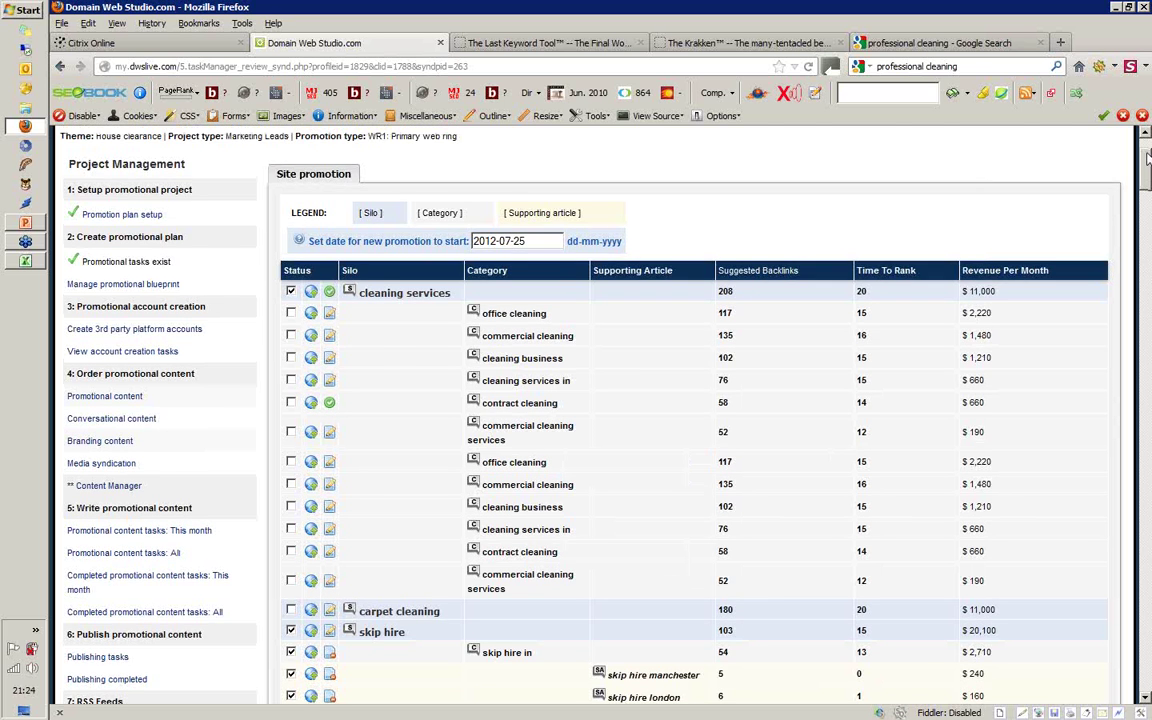
drag(1148, 158, 1148, 146)
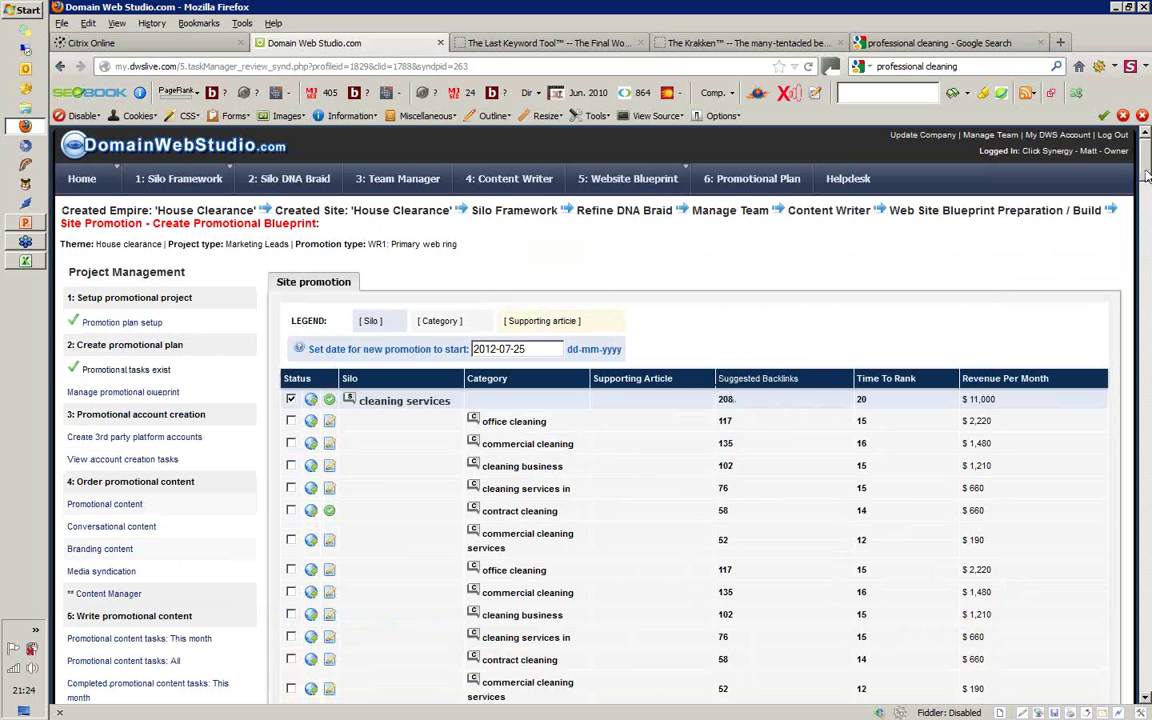
- Return to the home page and expand the House Clearance empire to show its projects
mouse_move(625, 178)
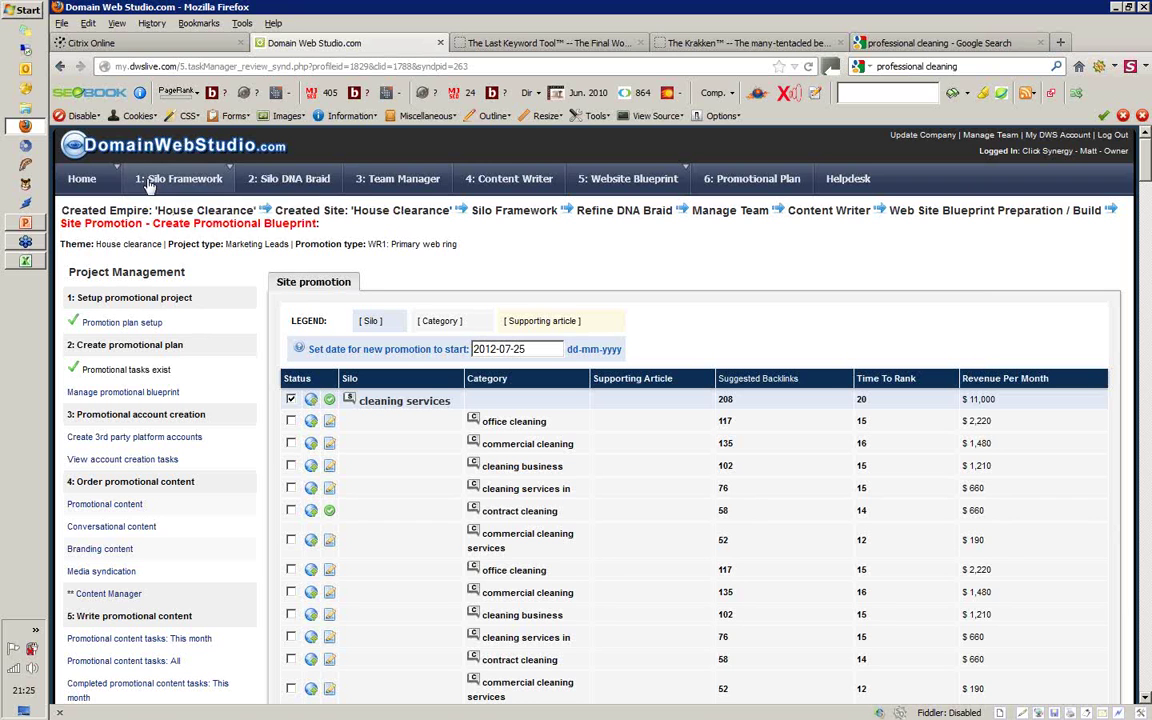
click(82, 185)
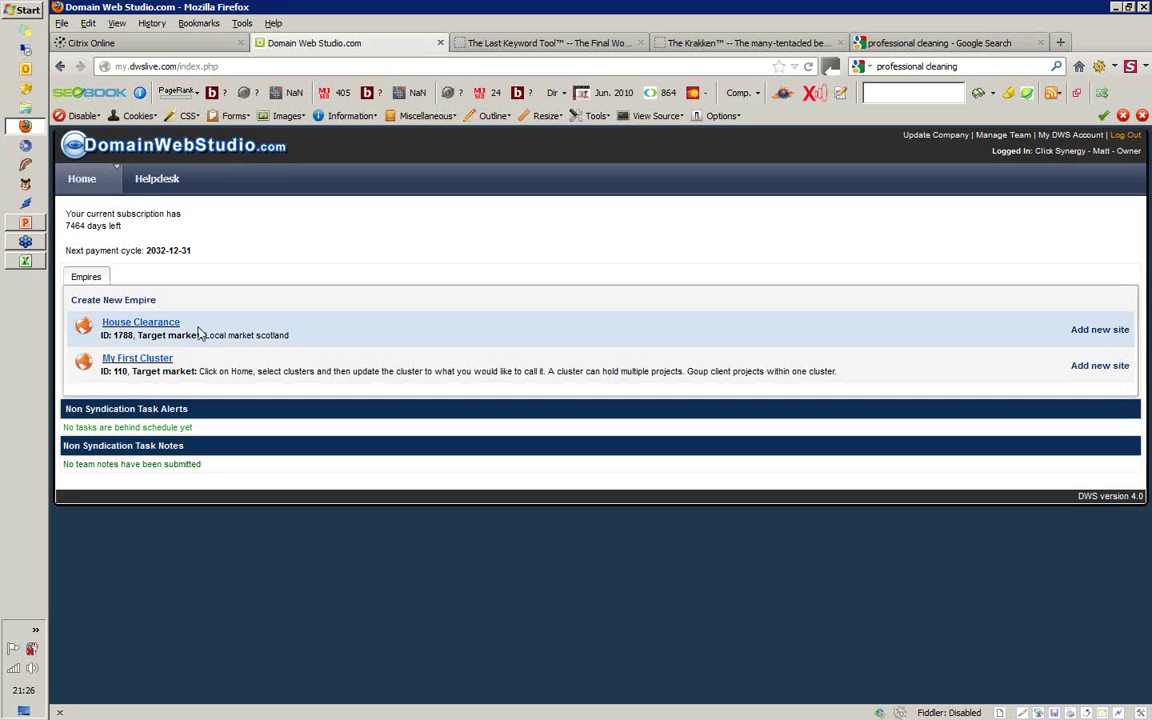
click(129, 321)
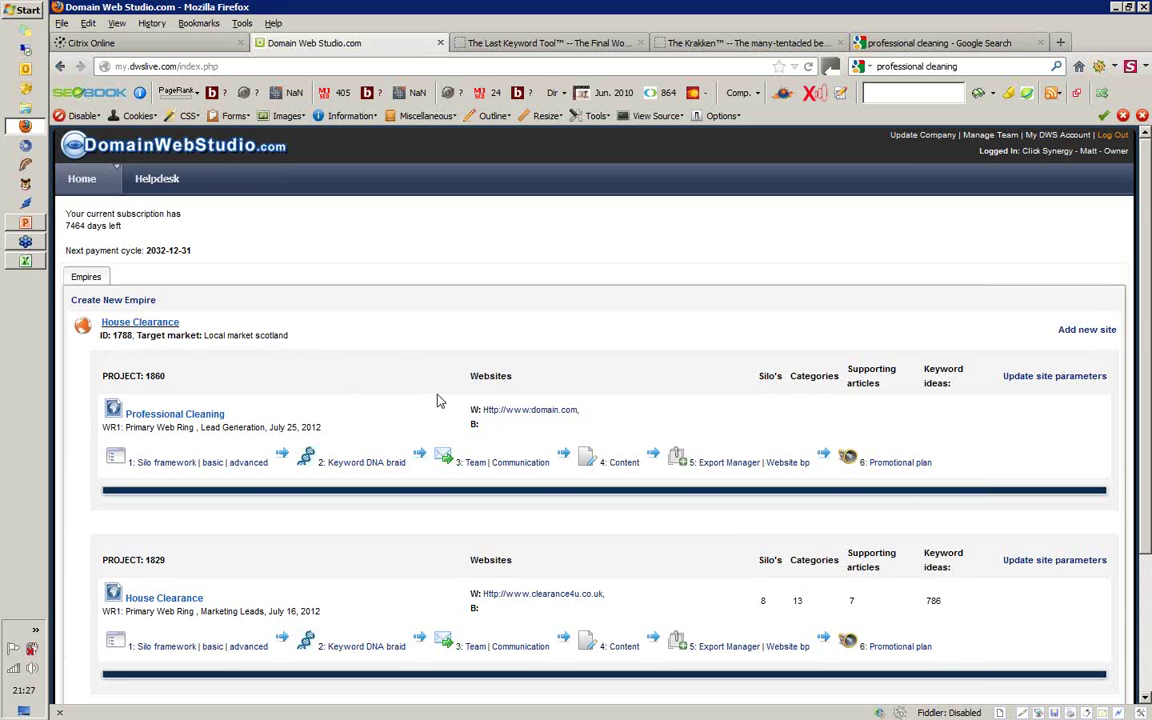
- Switch to The Last Keyword Tool and The Krakken to view the keyword list and theme market analysis for professional cleaning
click(569, 45)
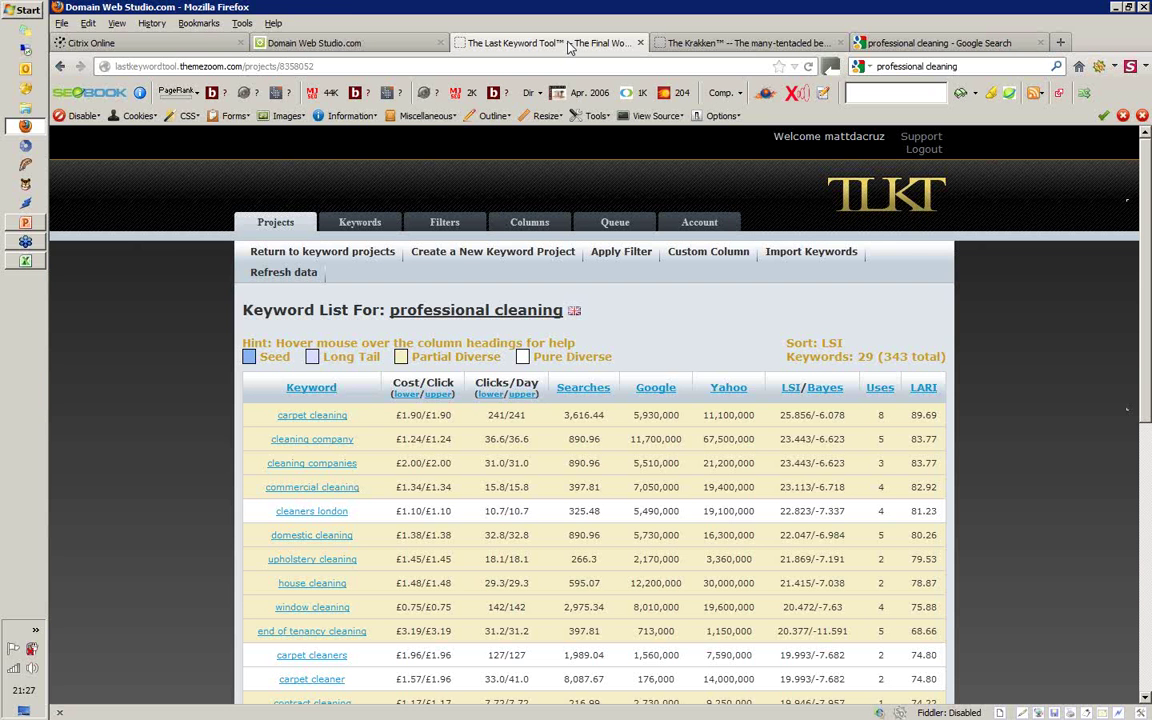
click(707, 45)
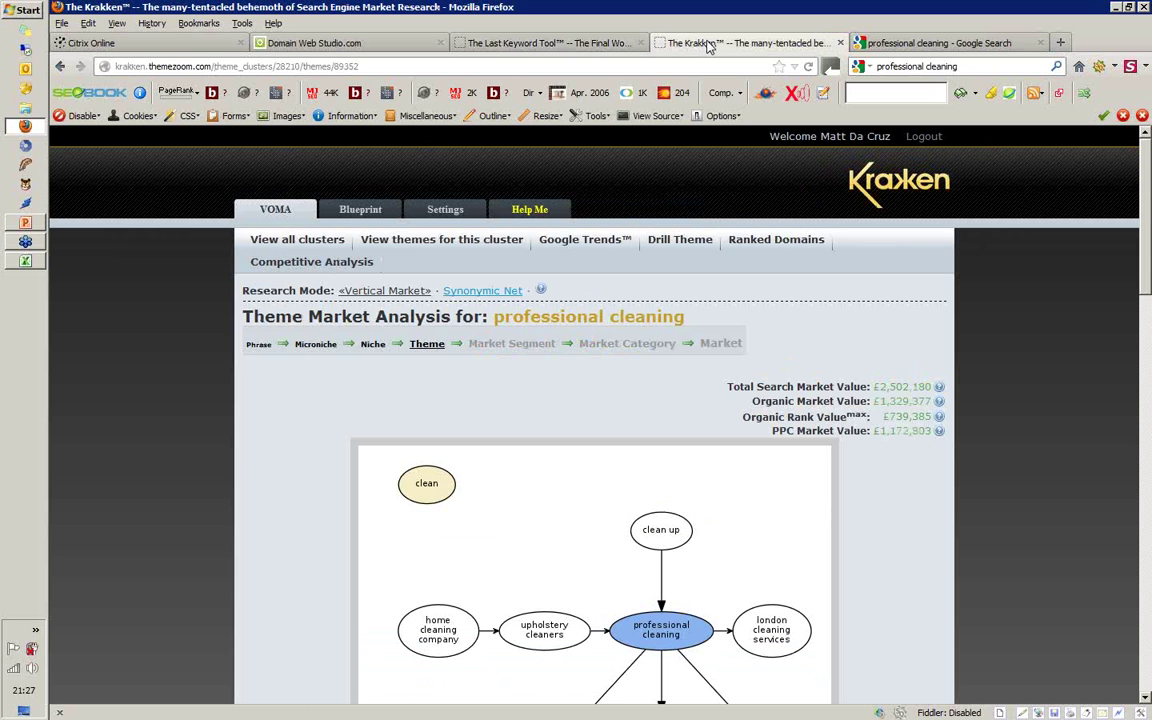
drag(1147, 157, 1148, 197)
key(ctrl+Page_Up)
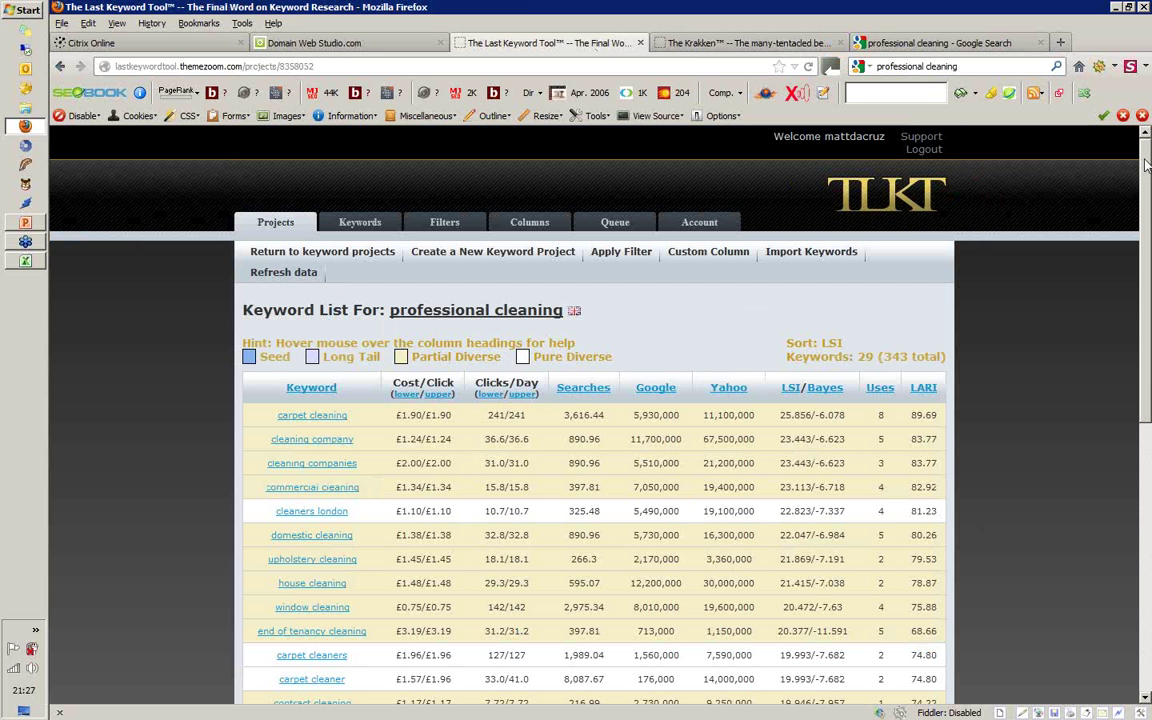
- Look through the professional cleaning keyword list, go to the desktop and open professional cleaning analysis.csv in Excel
drag(1148, 165, 1150, 209)
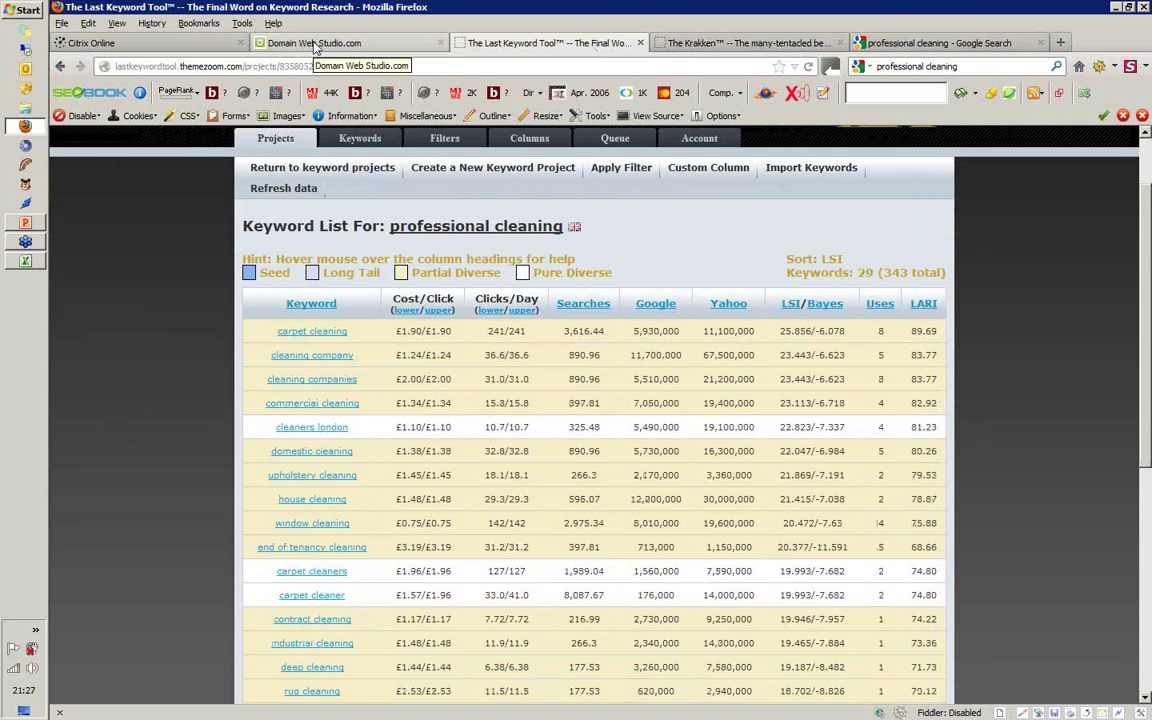
click(314, 43)
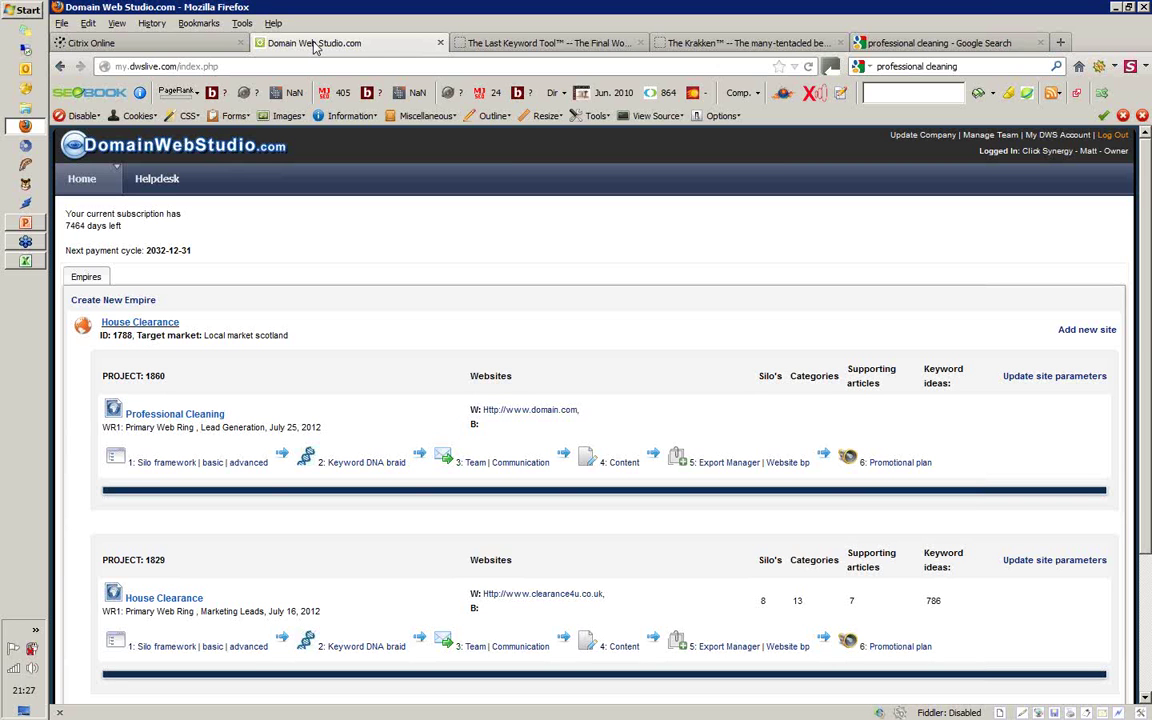
click(1116, 7)
click(87, 107)
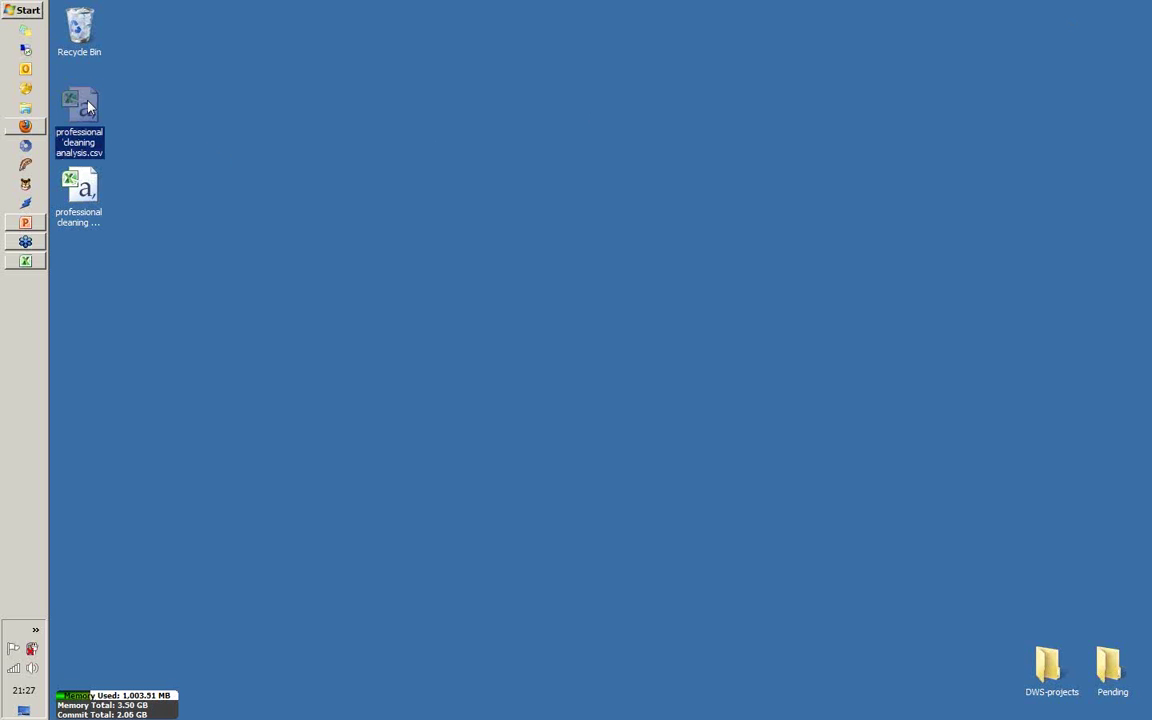
click(81, 186)
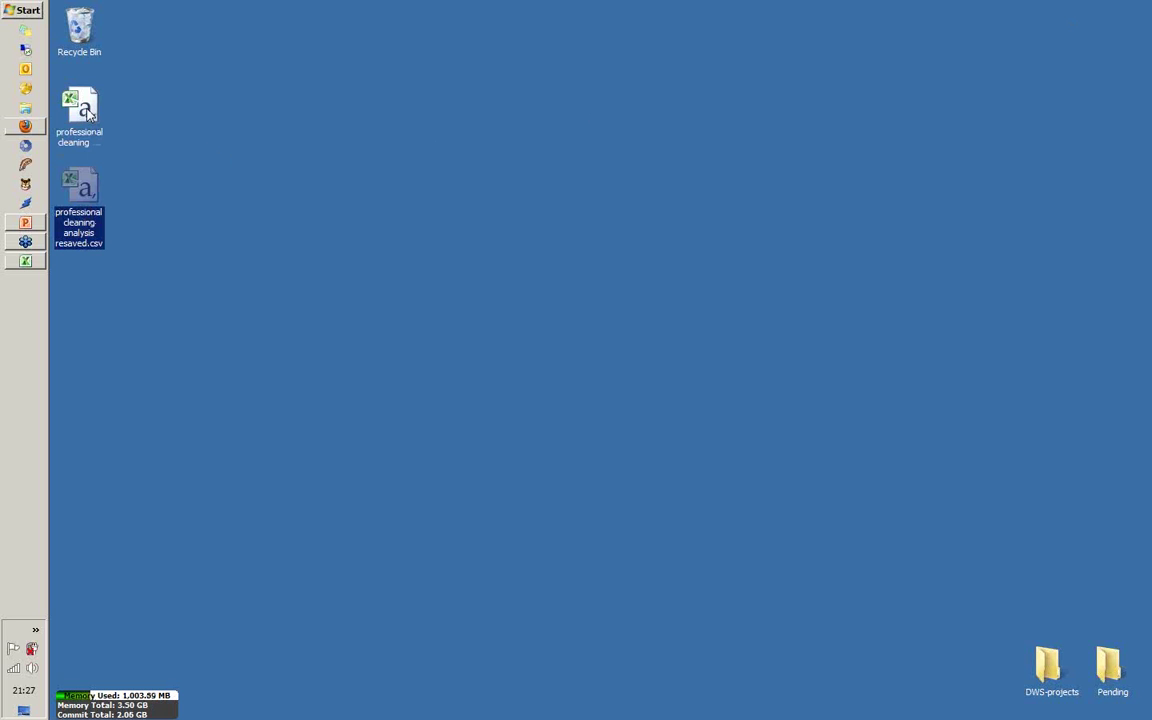
click(85, 115)
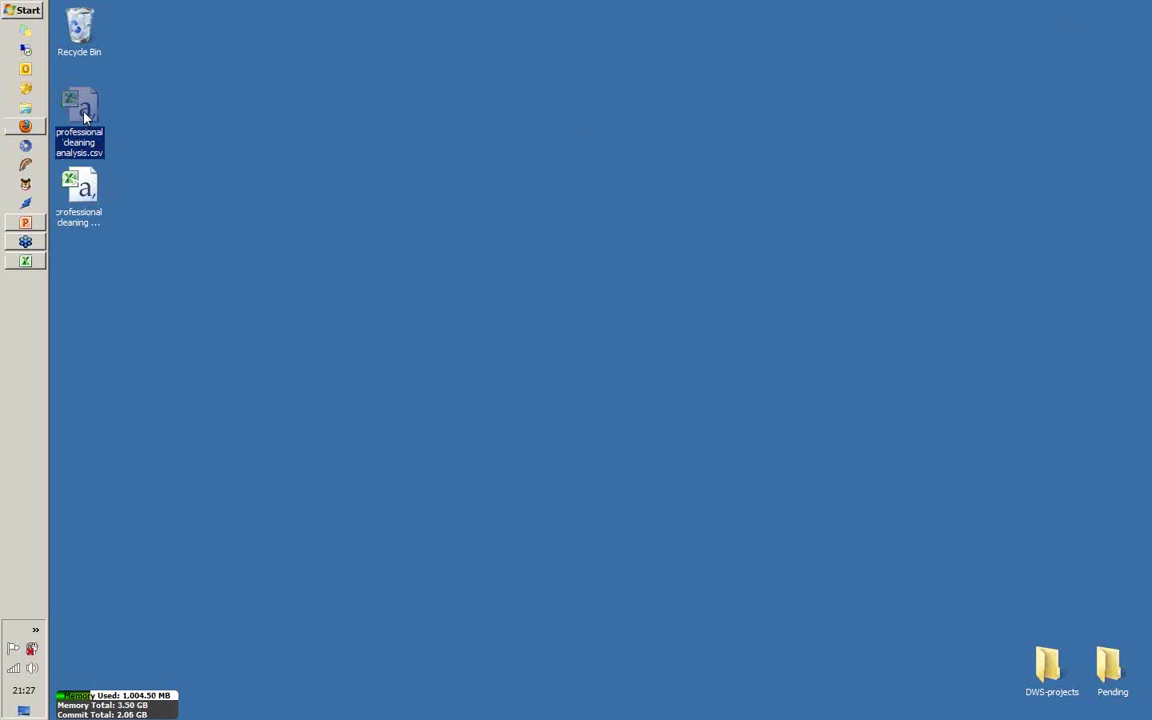
double_click(85, 115)
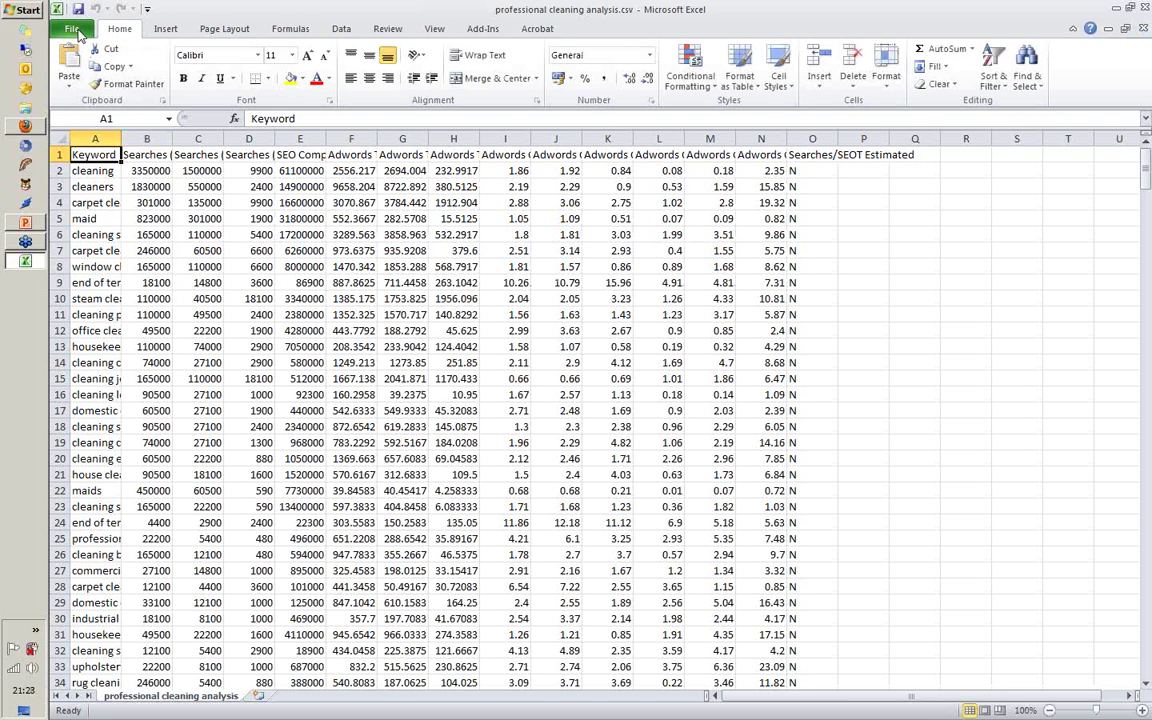
- Save the file as CSV (Comma delimited), overwriting professional cleaning analysis resaved.csv on the desktop and keeping the CSV format
click(76, 30)
key(Escape)
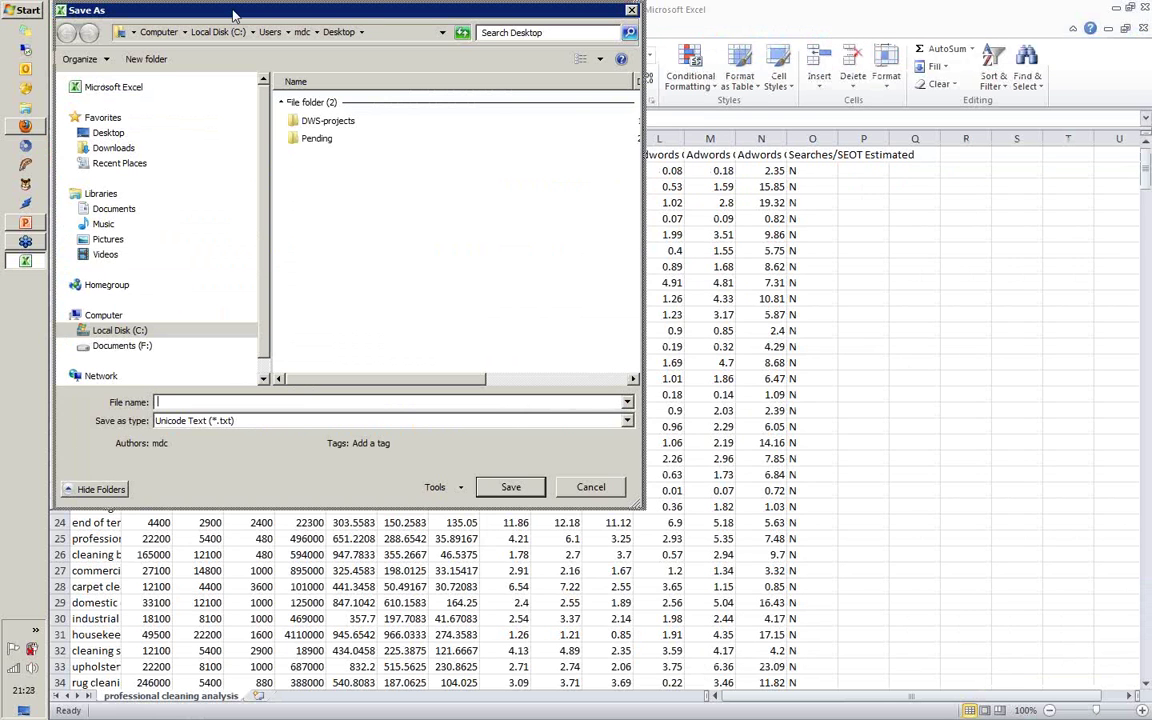
drag(233, 14, 364, 52)
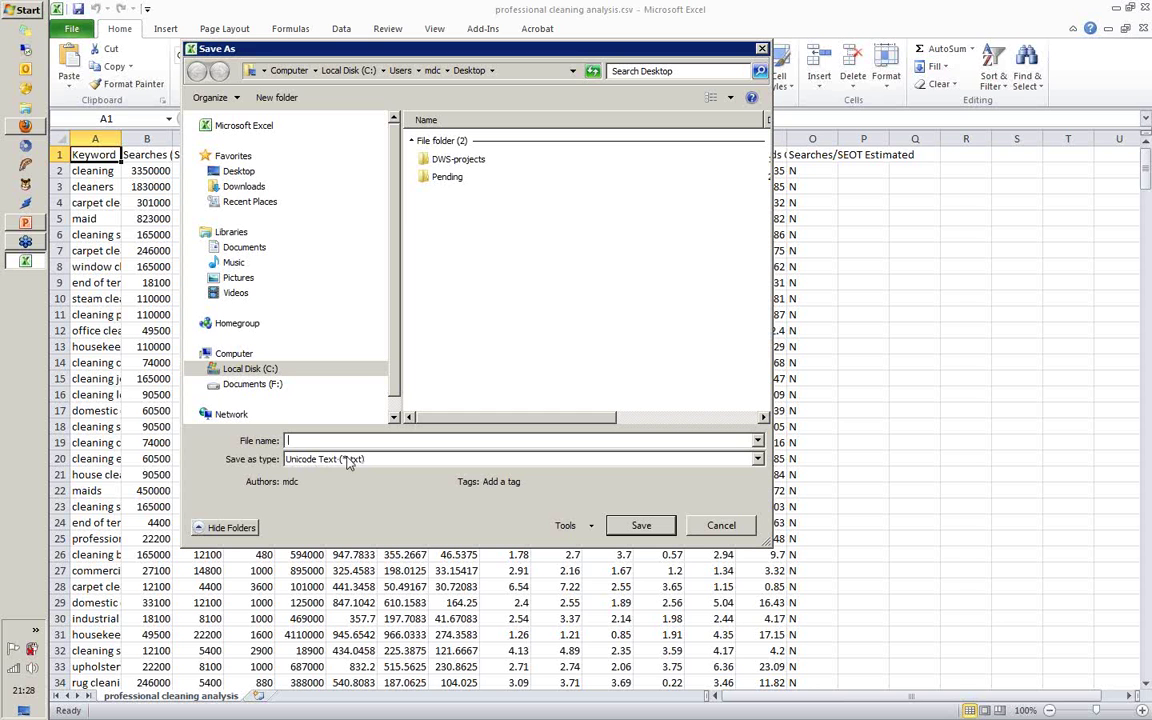
click(349, 462)
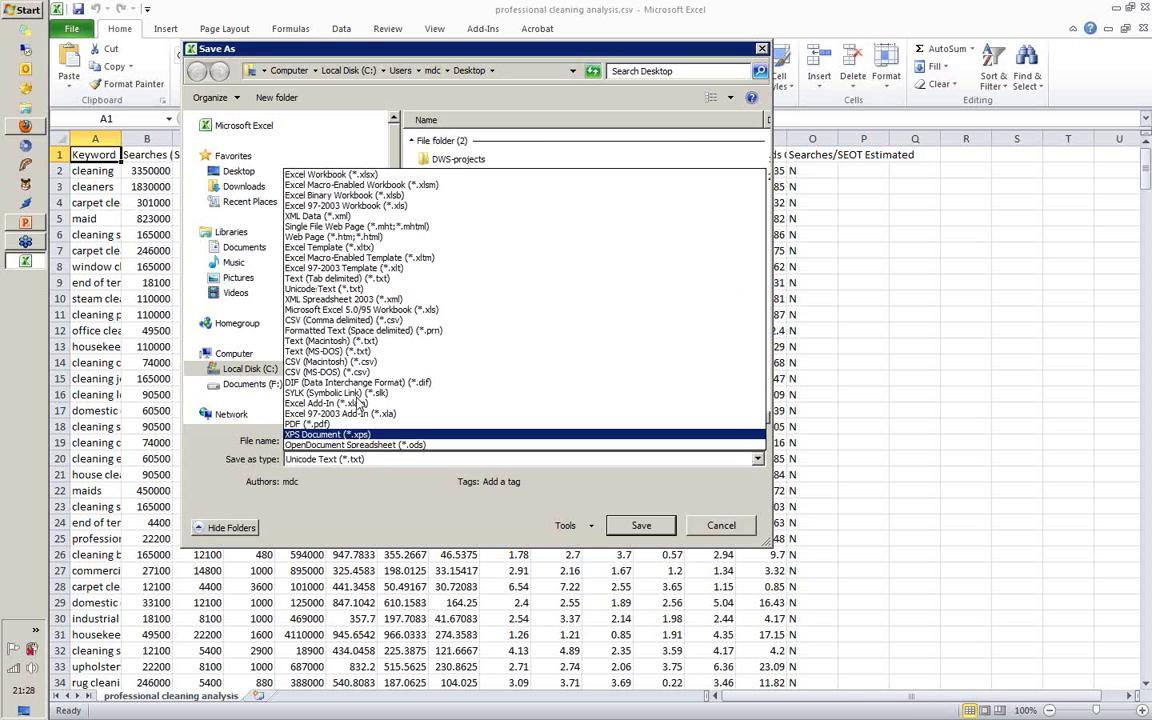
click(368, 320)
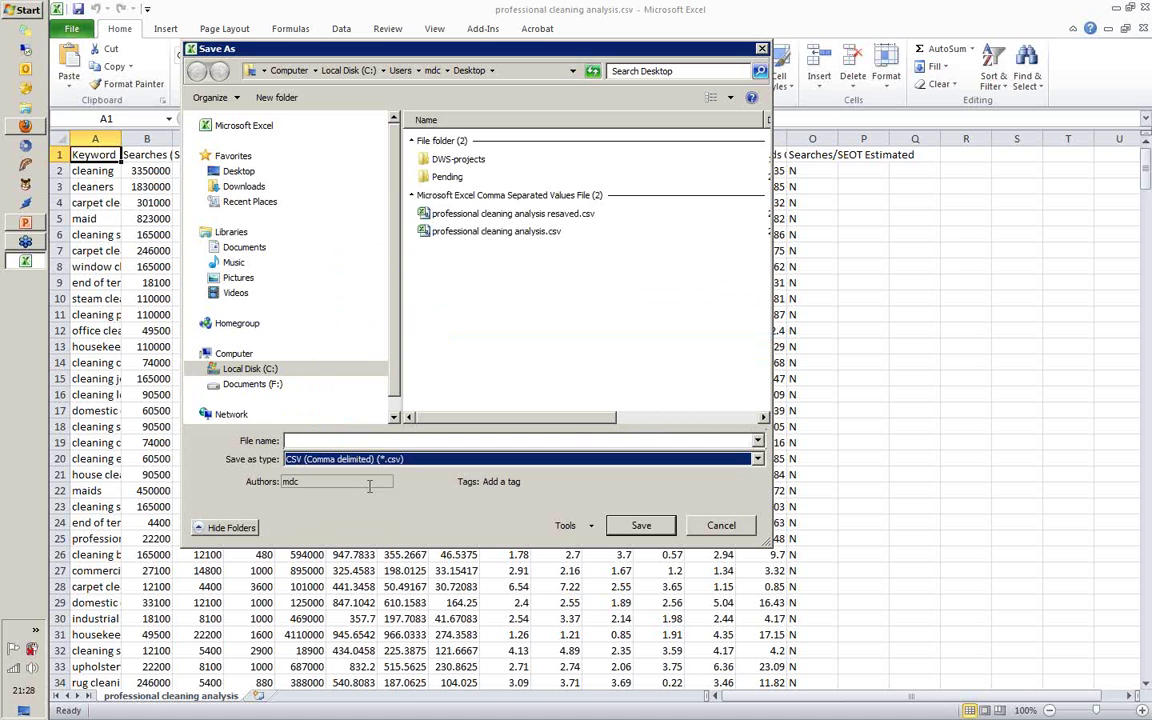
click(430, 213)
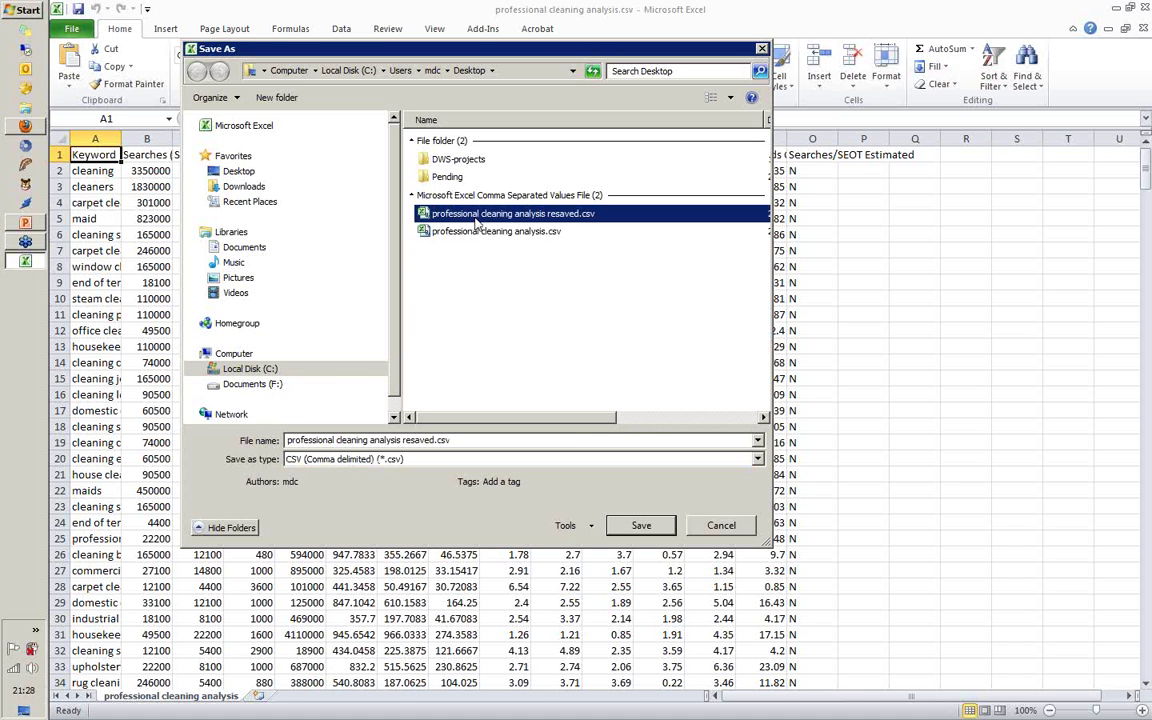
click(641, 525)
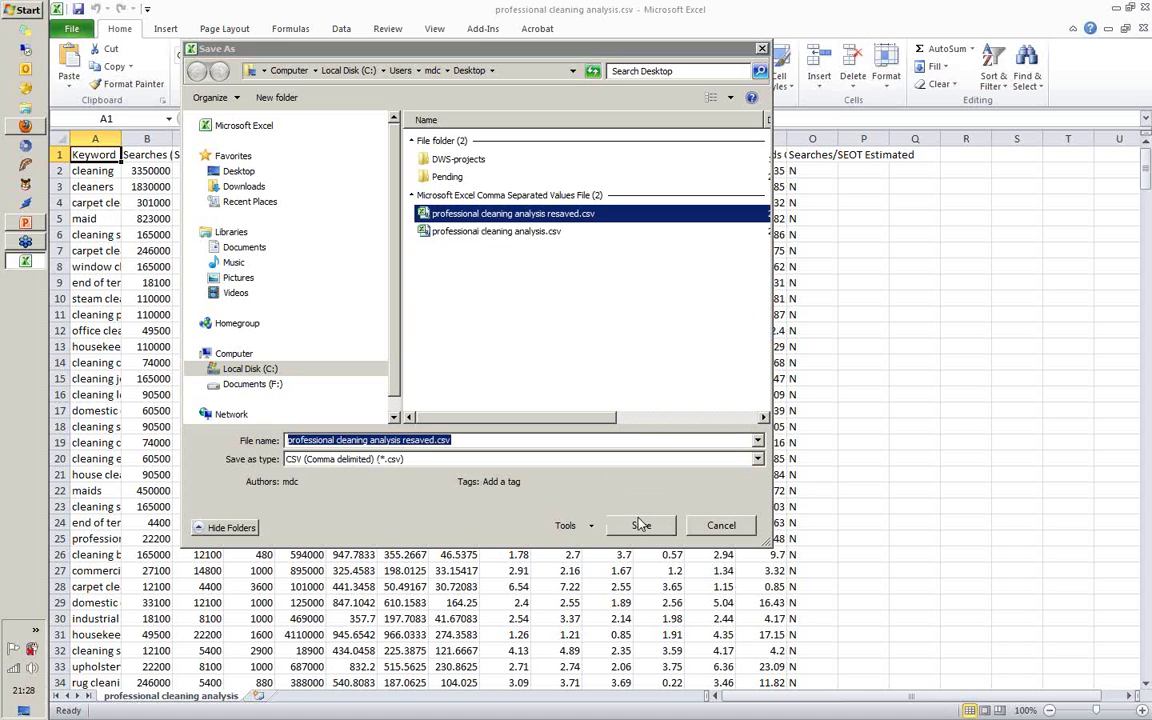
click(650, 373)
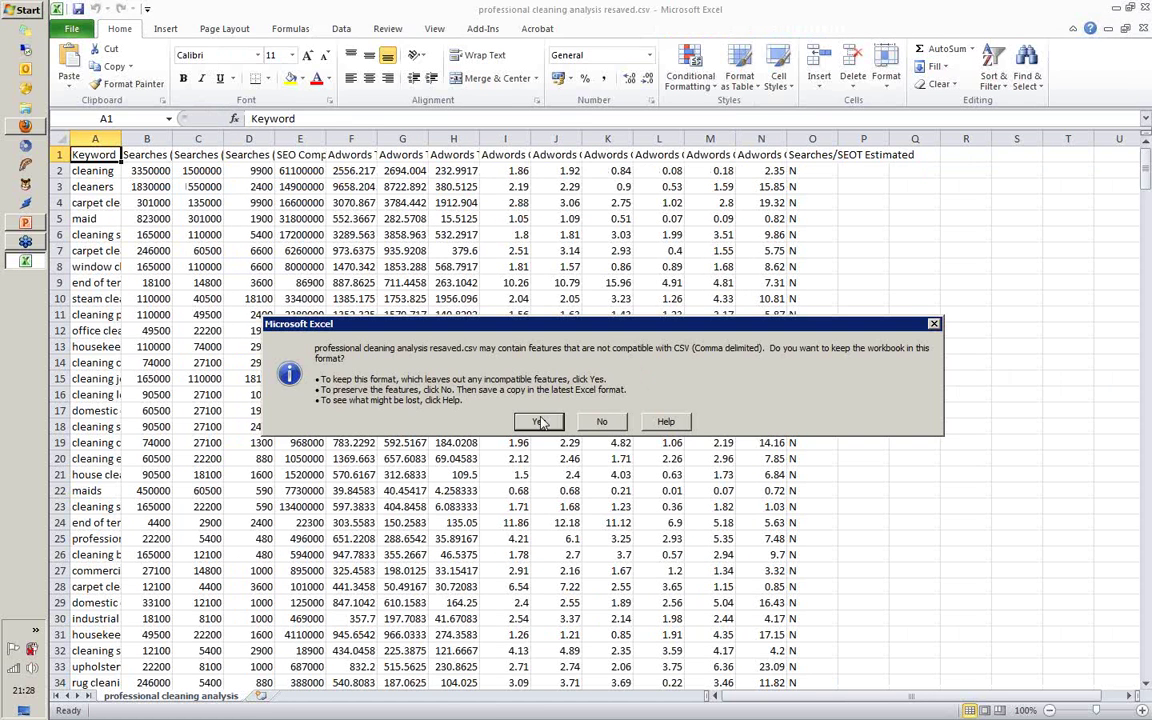
click(538, 422)
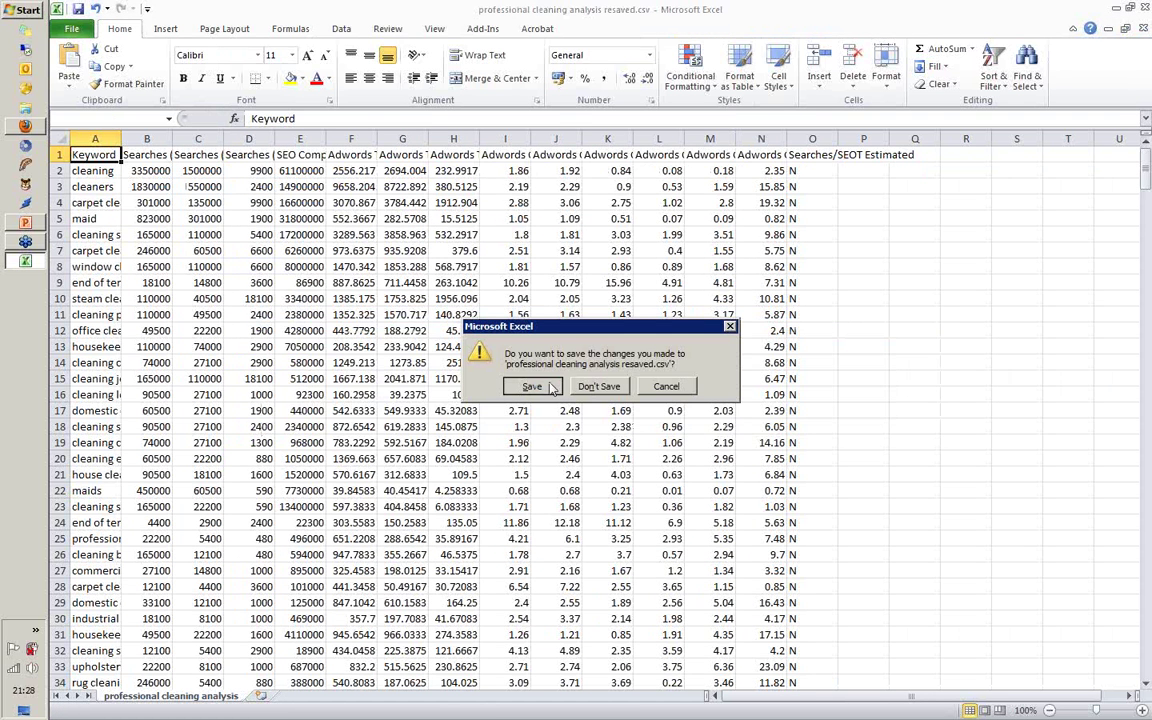
- Close professional cleaning analysis resaved.csv with its changes saved in CSV format, and minimize Excel
key(Return)
click(539, 422)
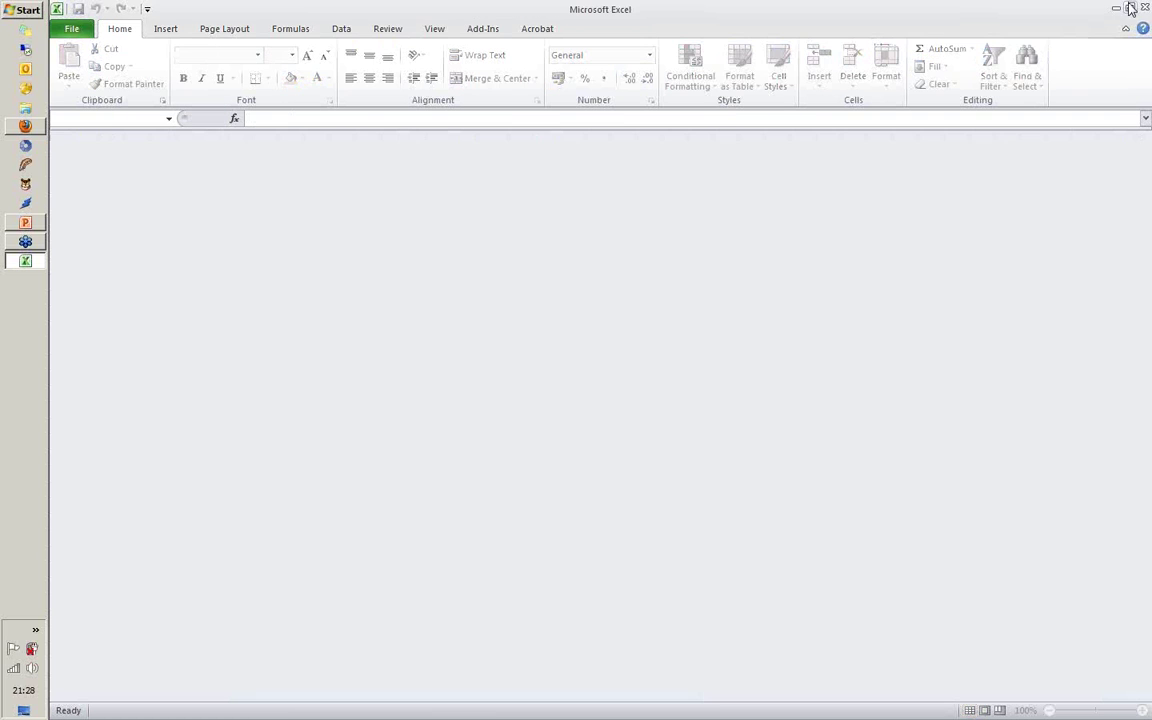
click(1118, 9)
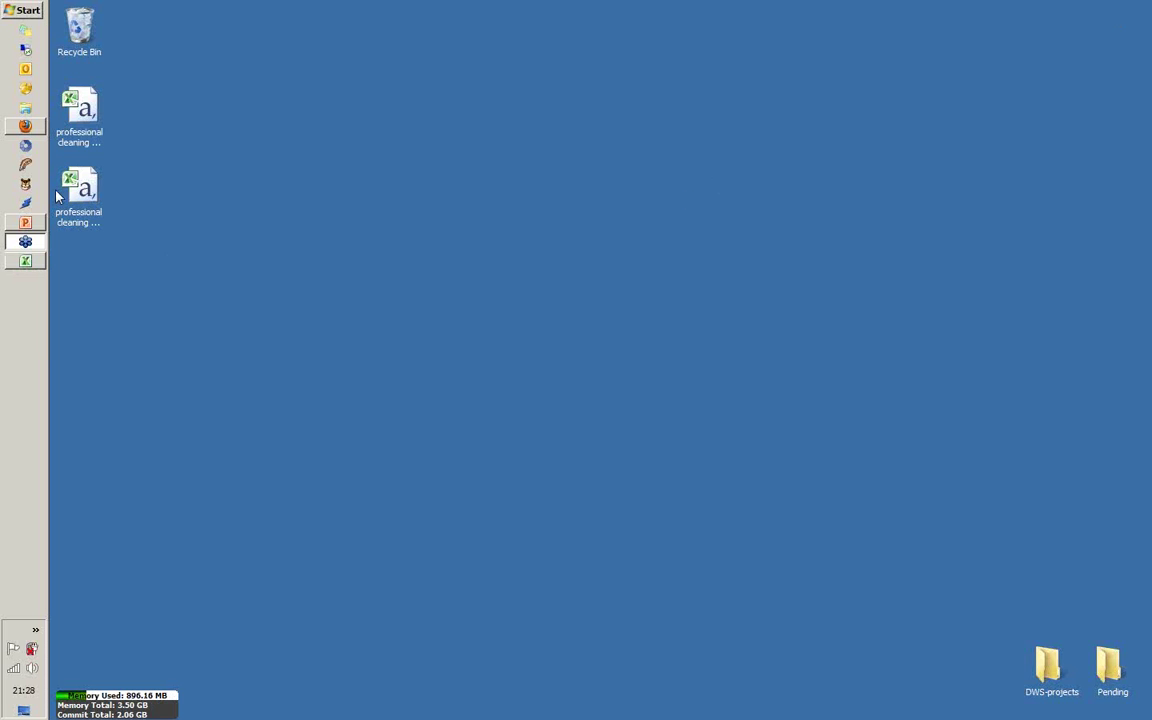
- In Domain Web Studio, open the Professional Cleaning project's Silo Framework business rules and set Show keyword rows to 30
click(26, 121)
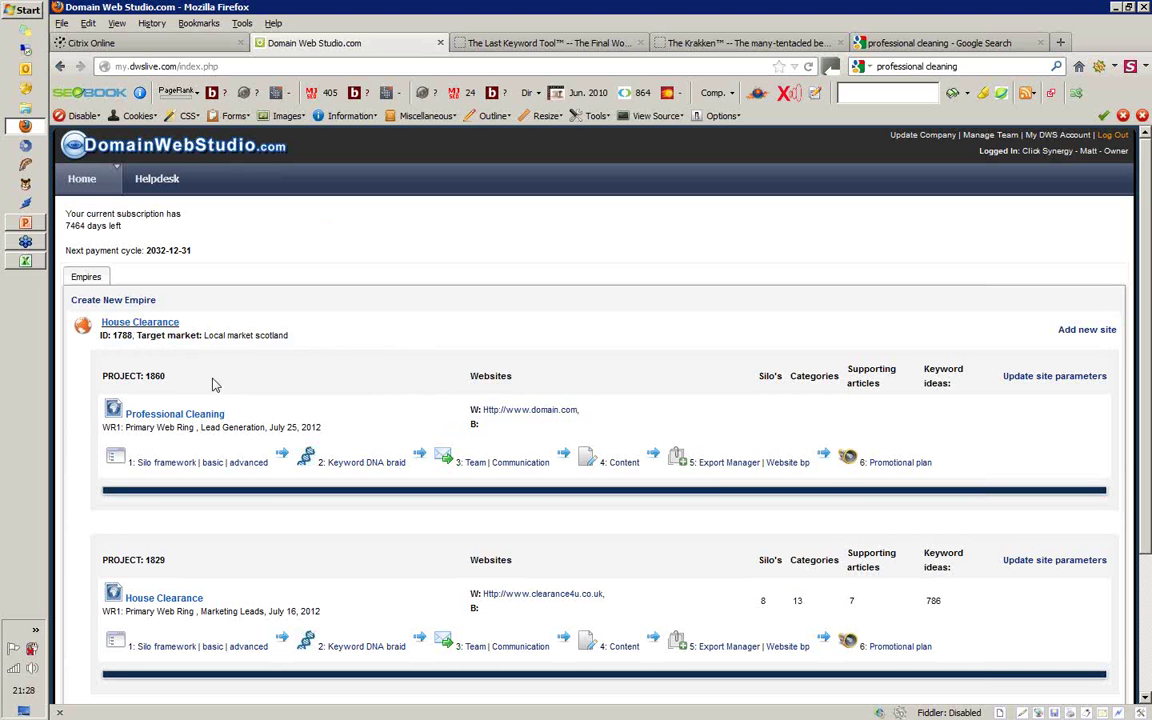
click(167, 466)
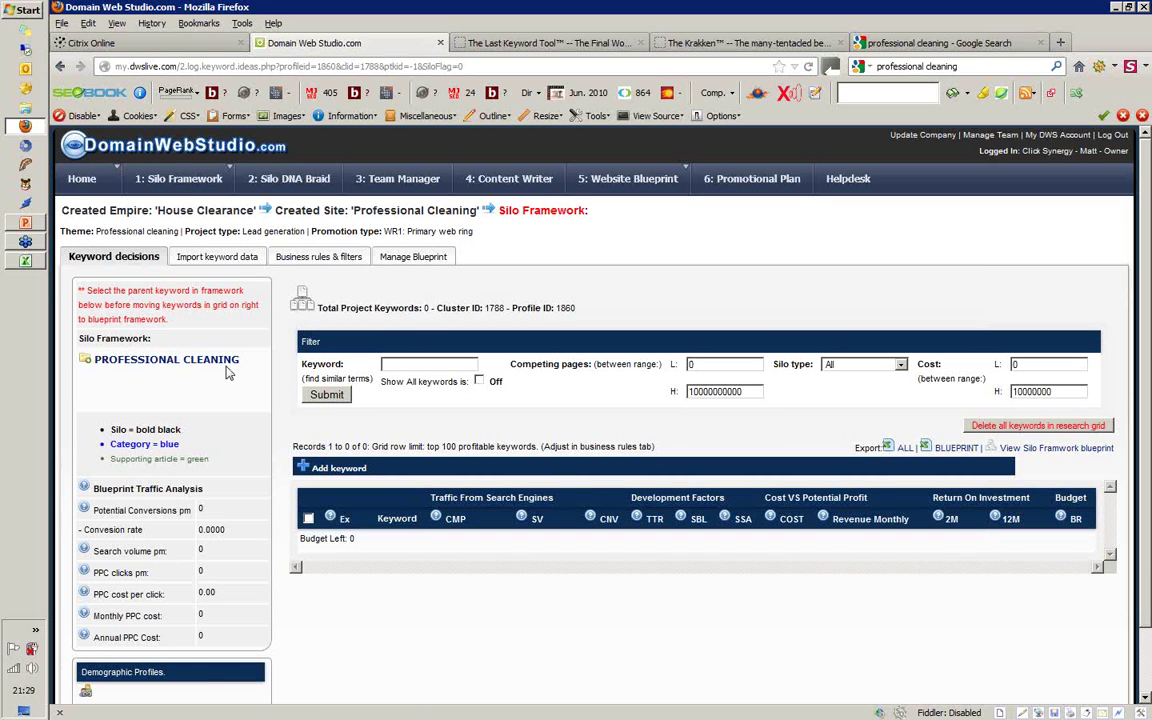
click(313, 258)
click(450, 333)
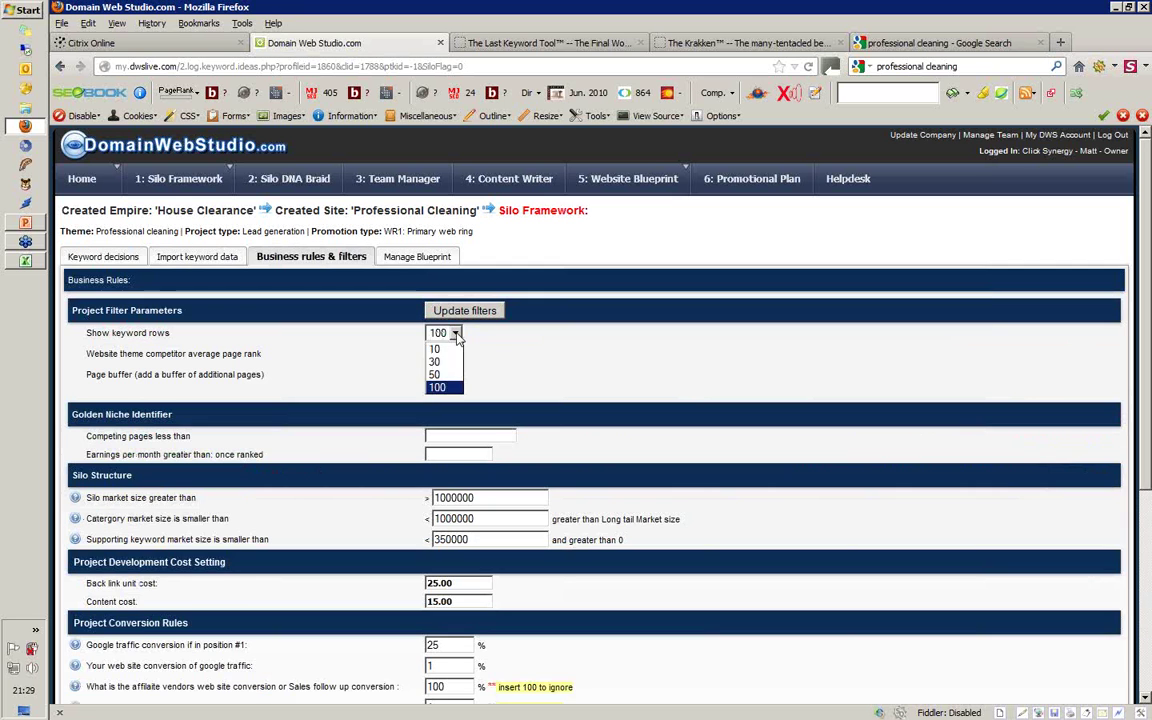
click(440, 362)
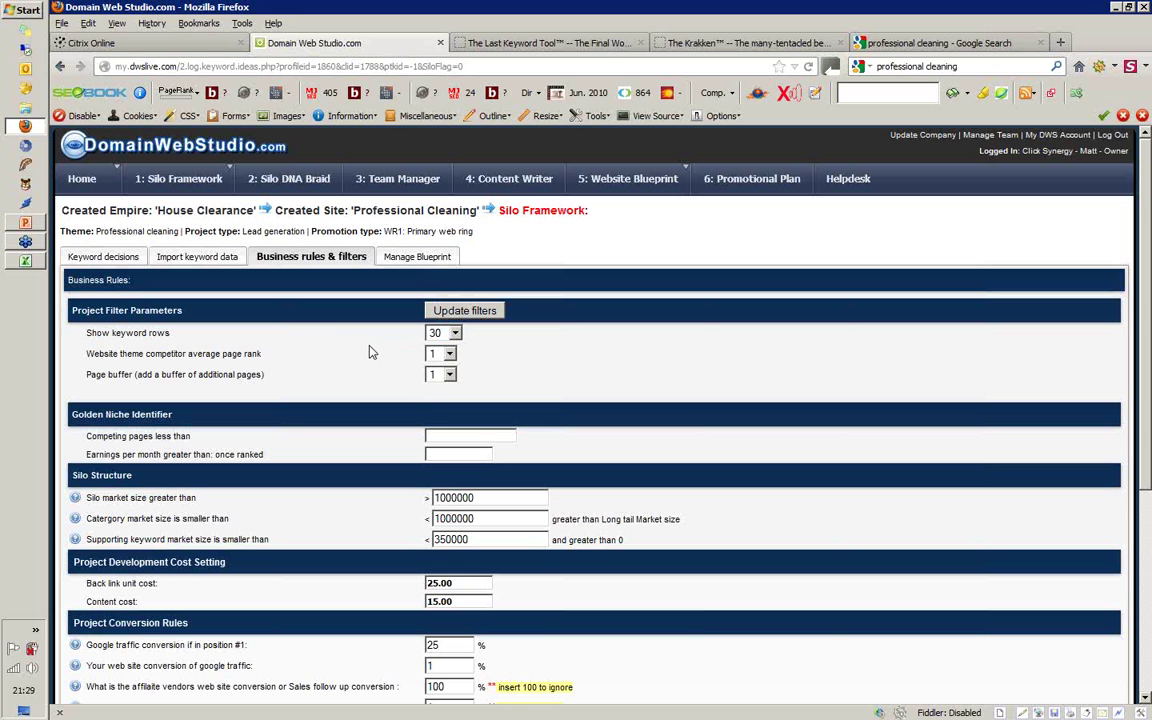
- Open the first two Google results for professional cleaning to inspect the competing FastKlean pages, and close both
click(910, 45)
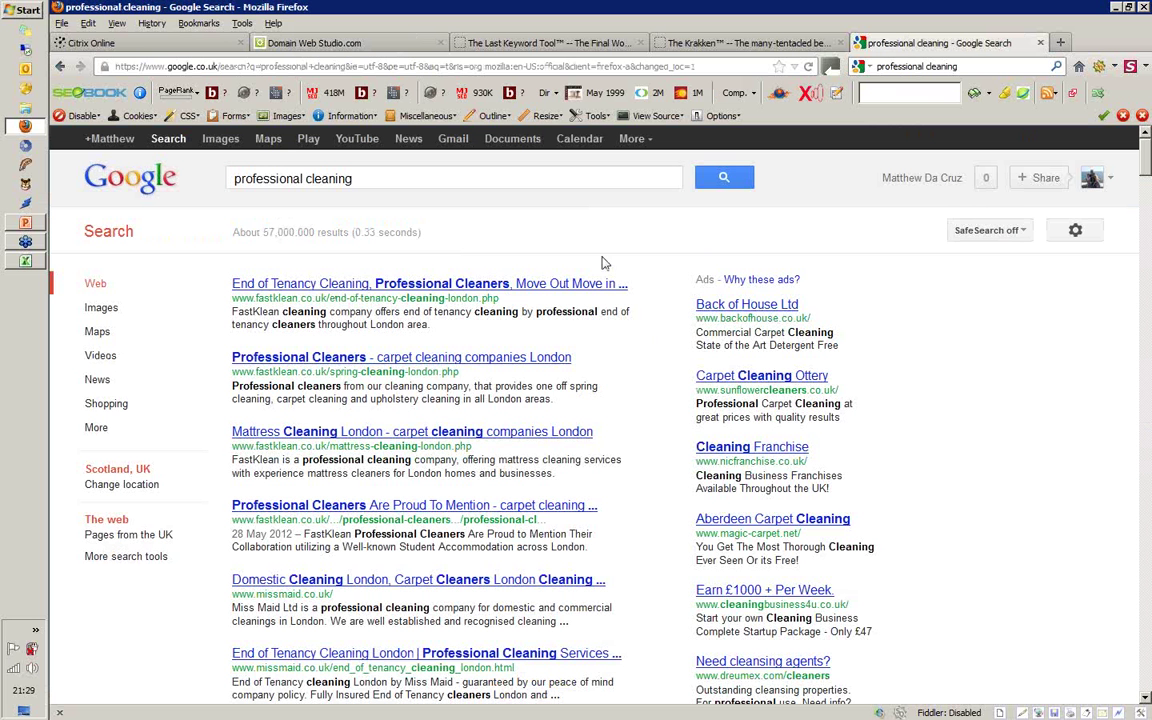
middle_click(343, 286)
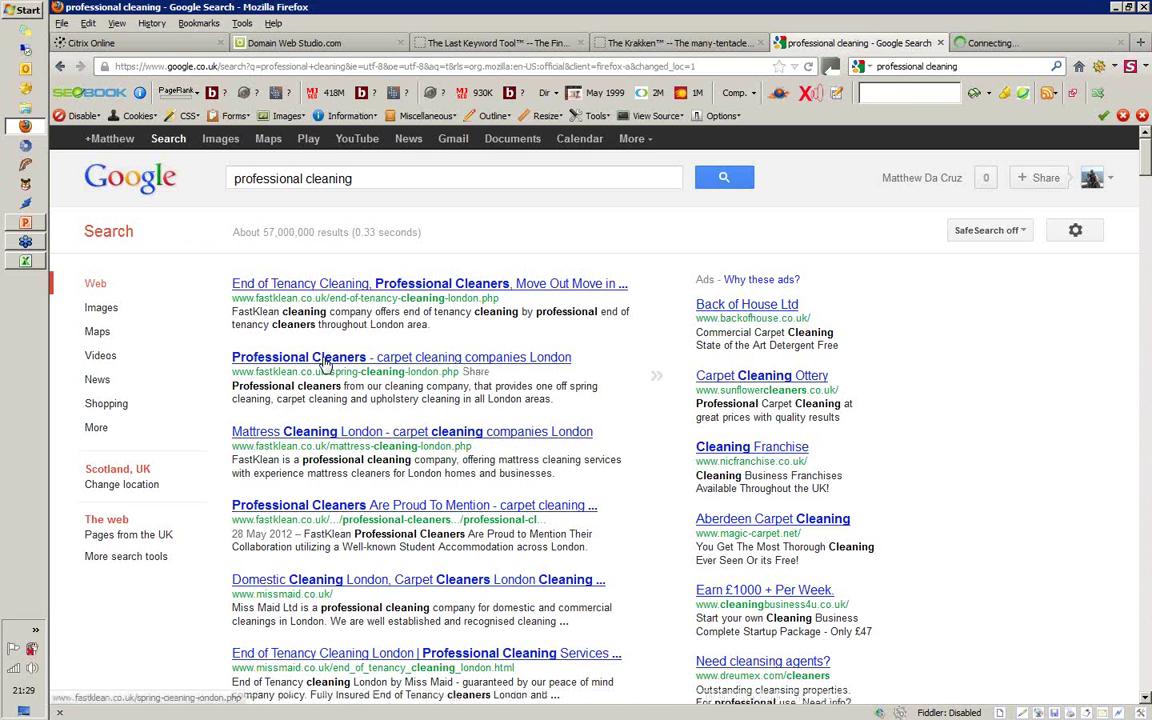
middle_click(515, 356)
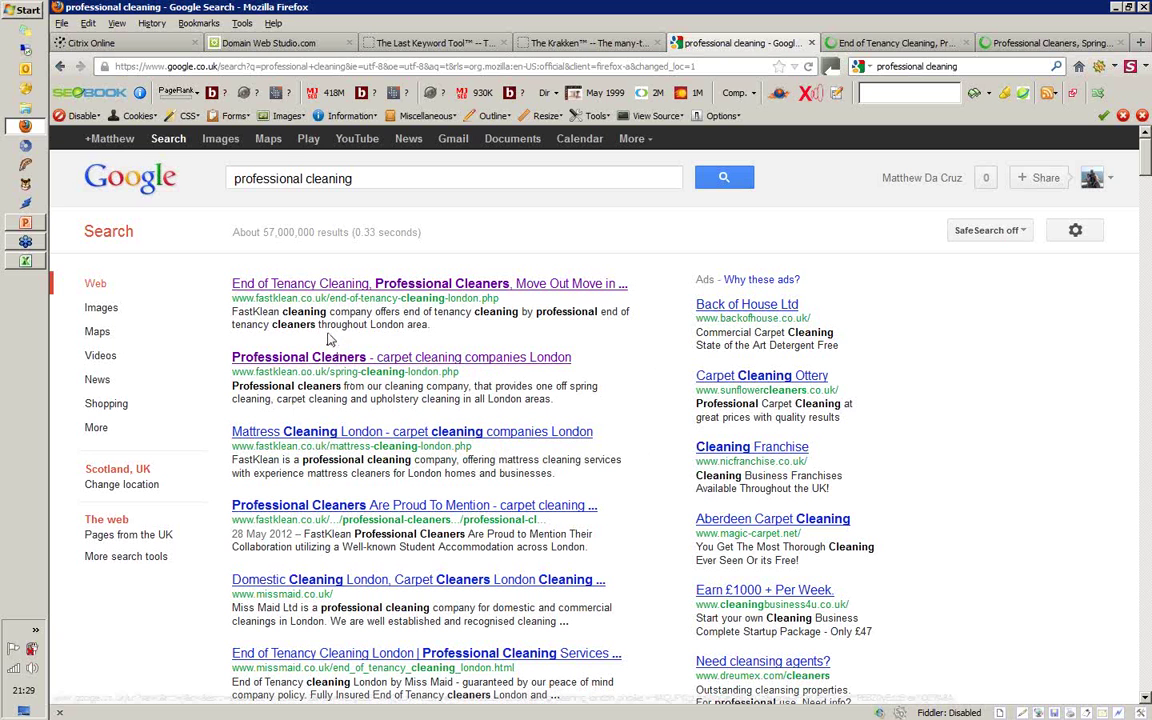
click(886, 44)
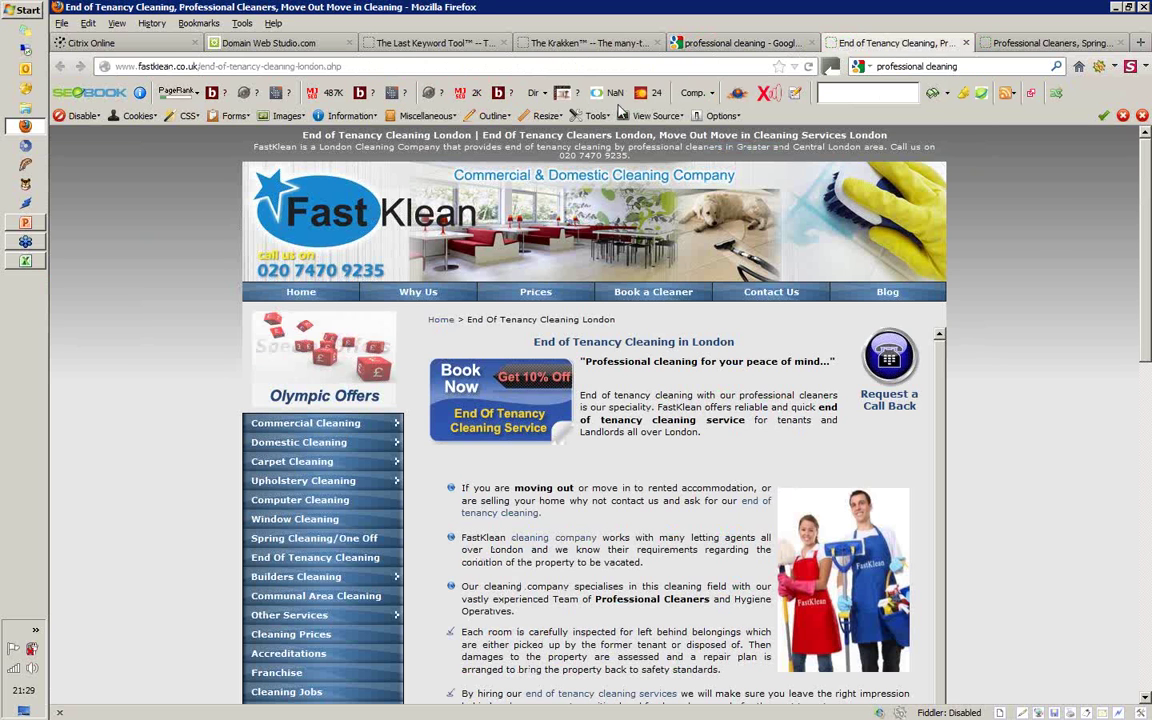
click(966, 43)
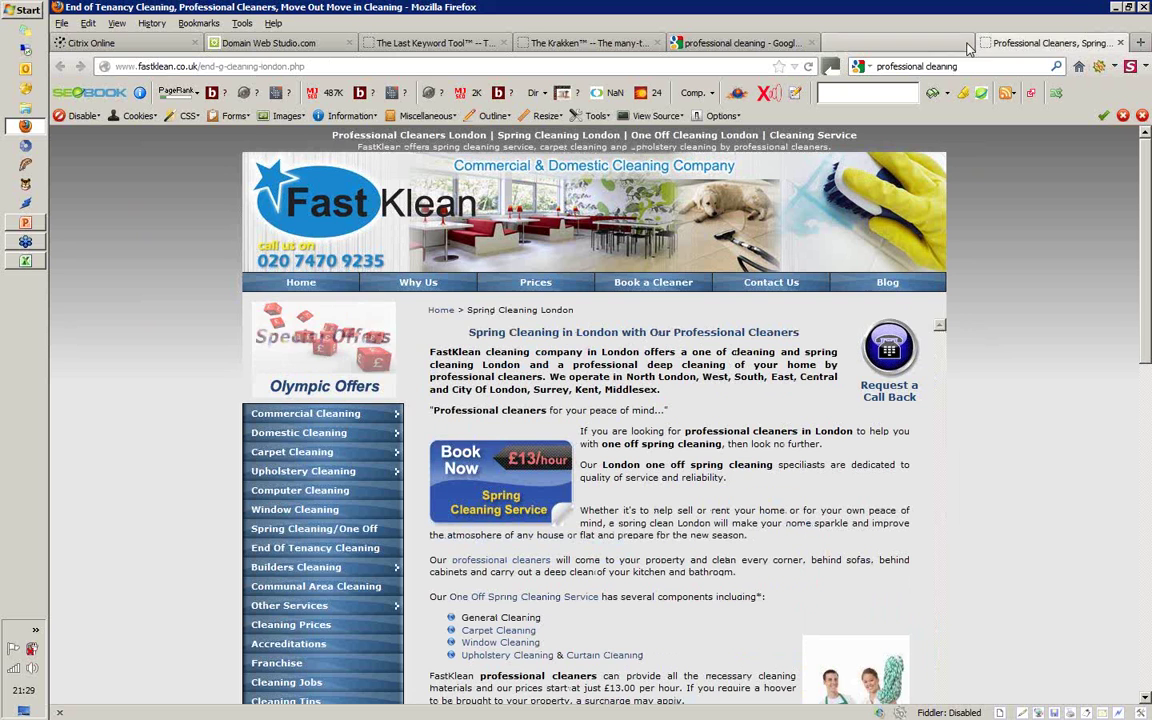
key(ctrl+w)
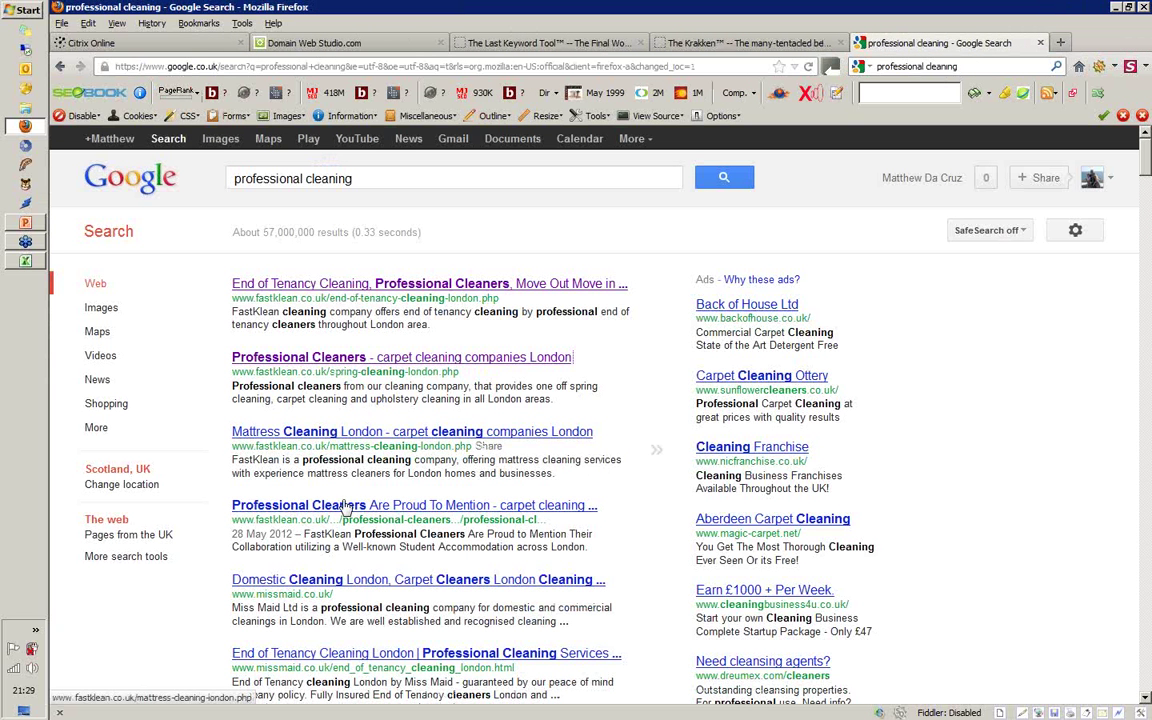
- Look over the remaining Google results, check the page rank of the Miss Maid competitor site and close it
middle_click(330, 584)
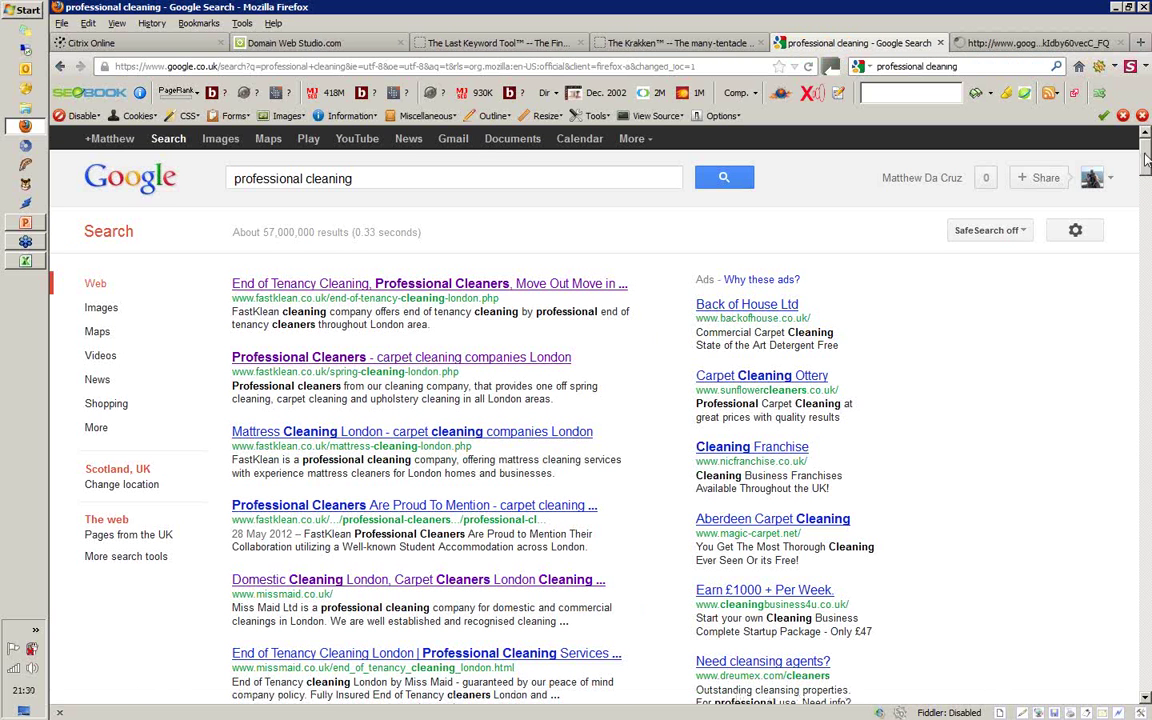
scroll(1147, 160, down, 1)
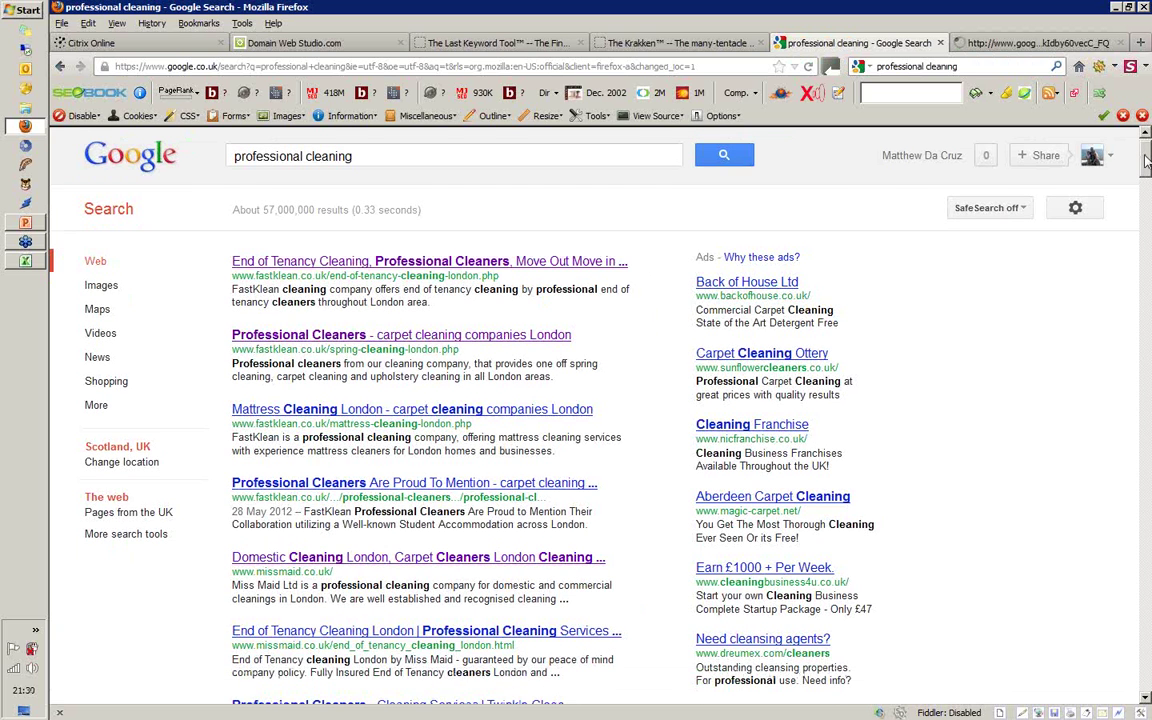
drag(1147, 160, 1147, 170)
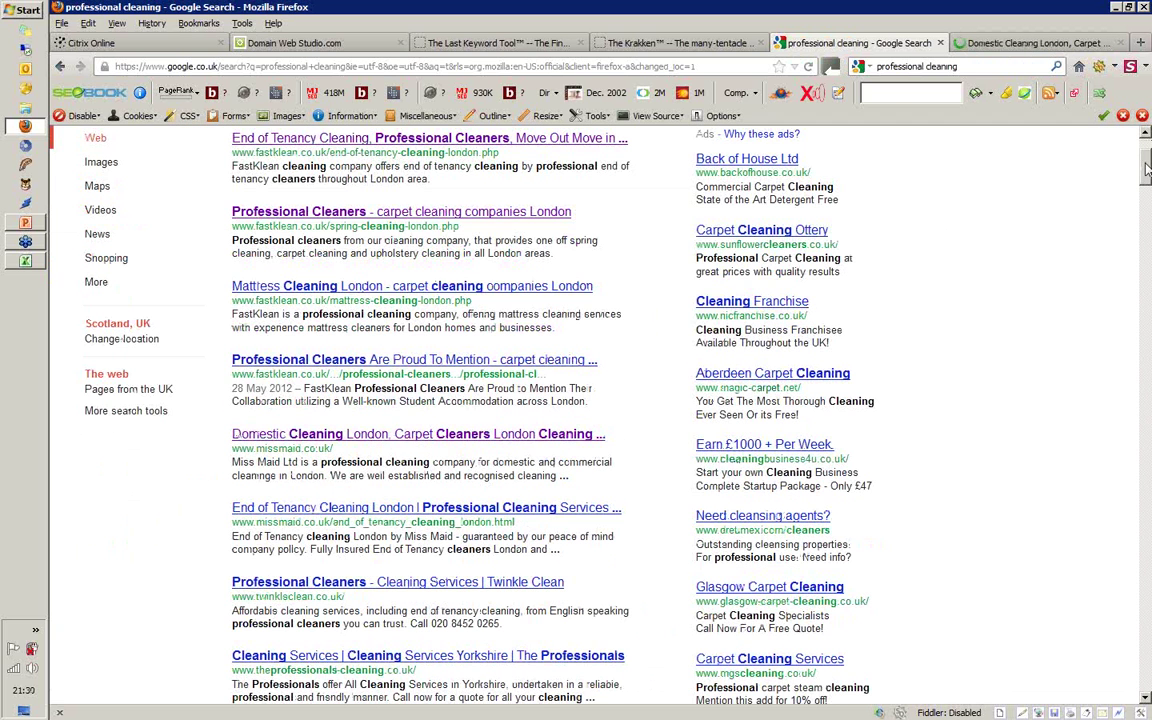
scroll(531, 256, down, 2)
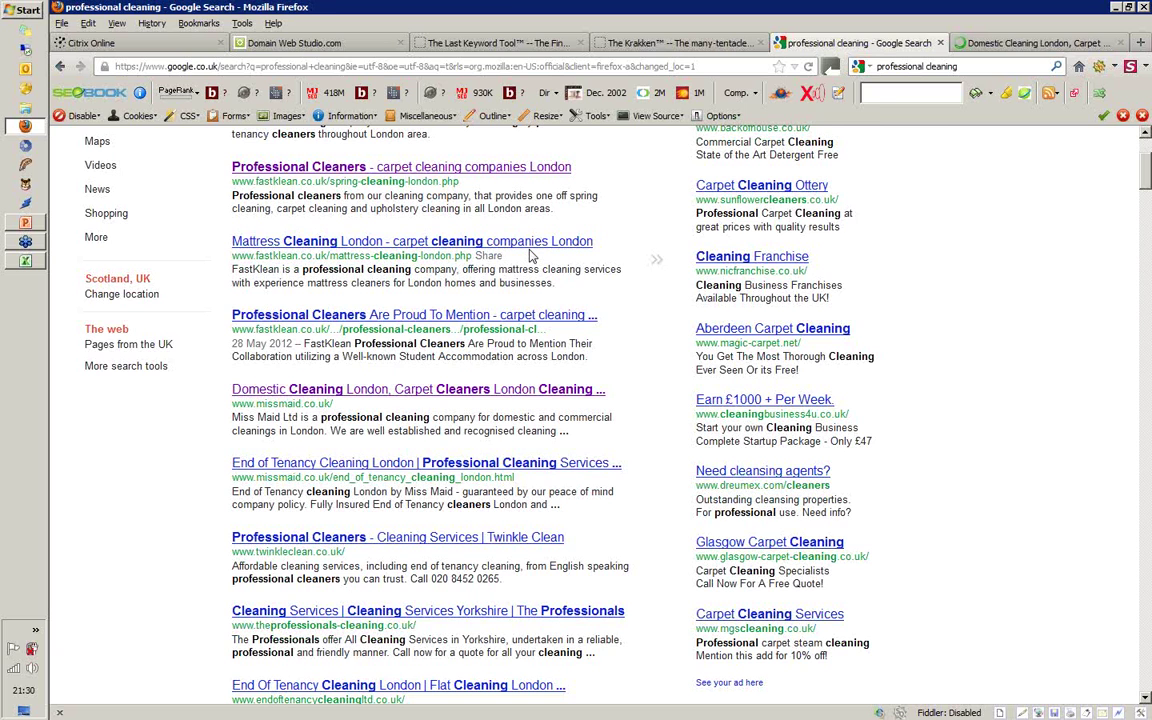
key(ctrl+Tab)
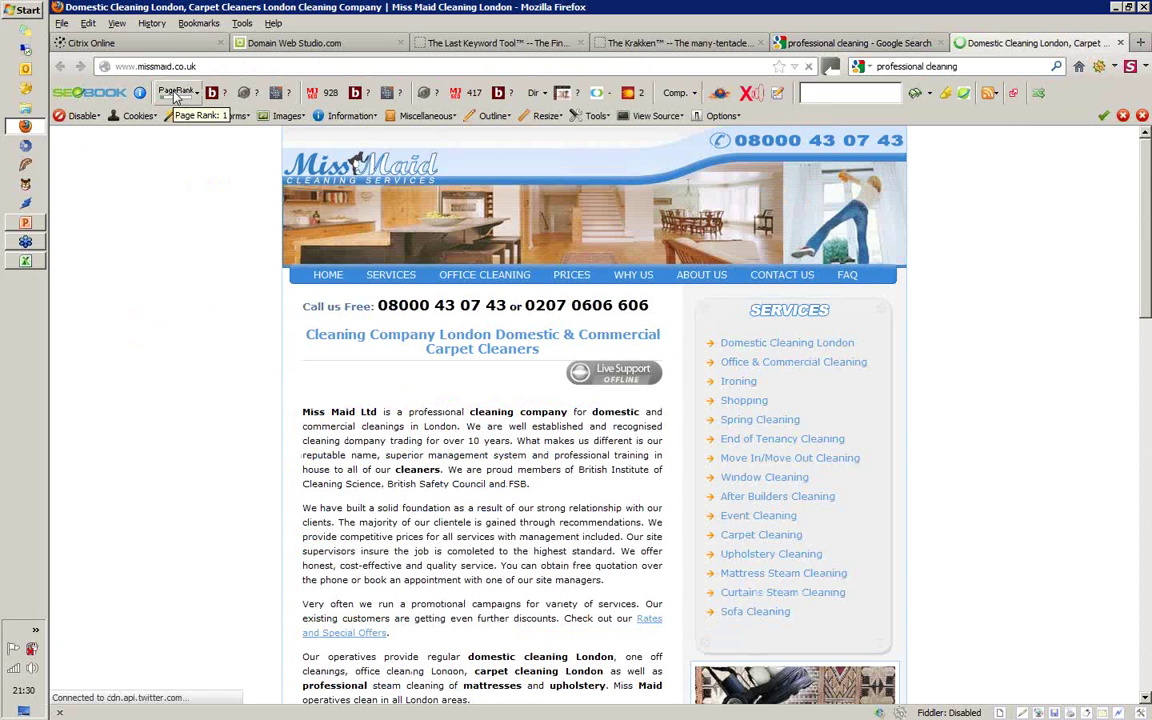
click(1121, 43)
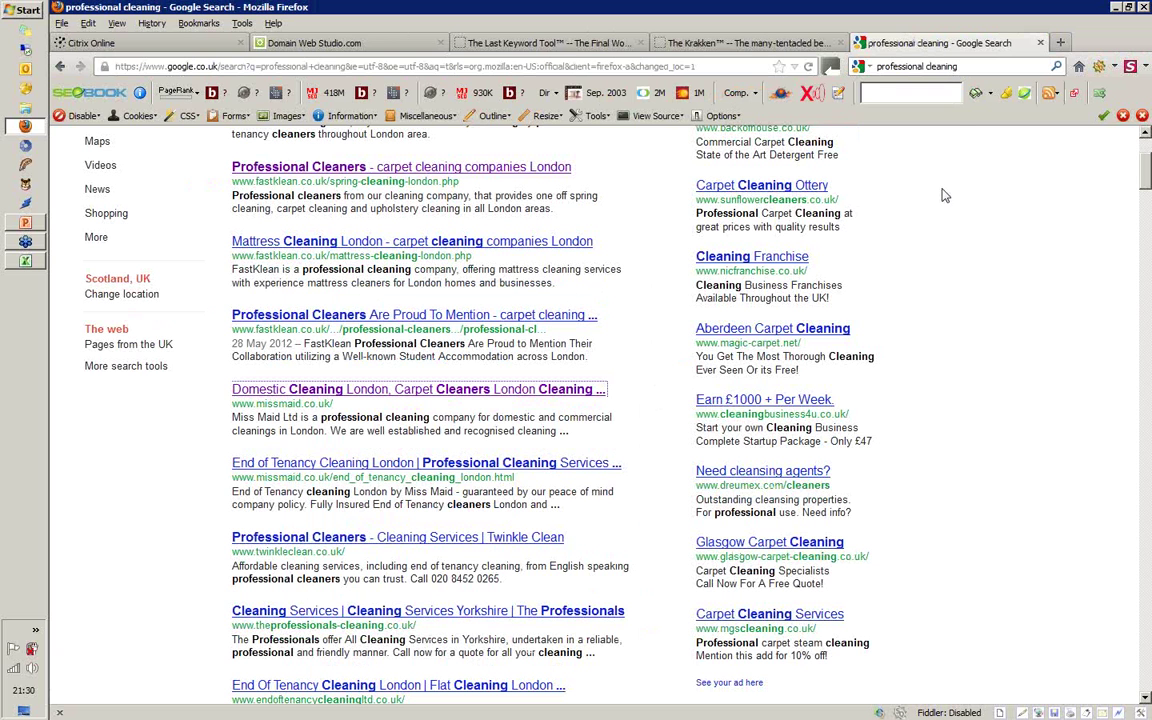
- Return to the project's business rules and set the website theme competitor average page rank to 2
click(354, 45)
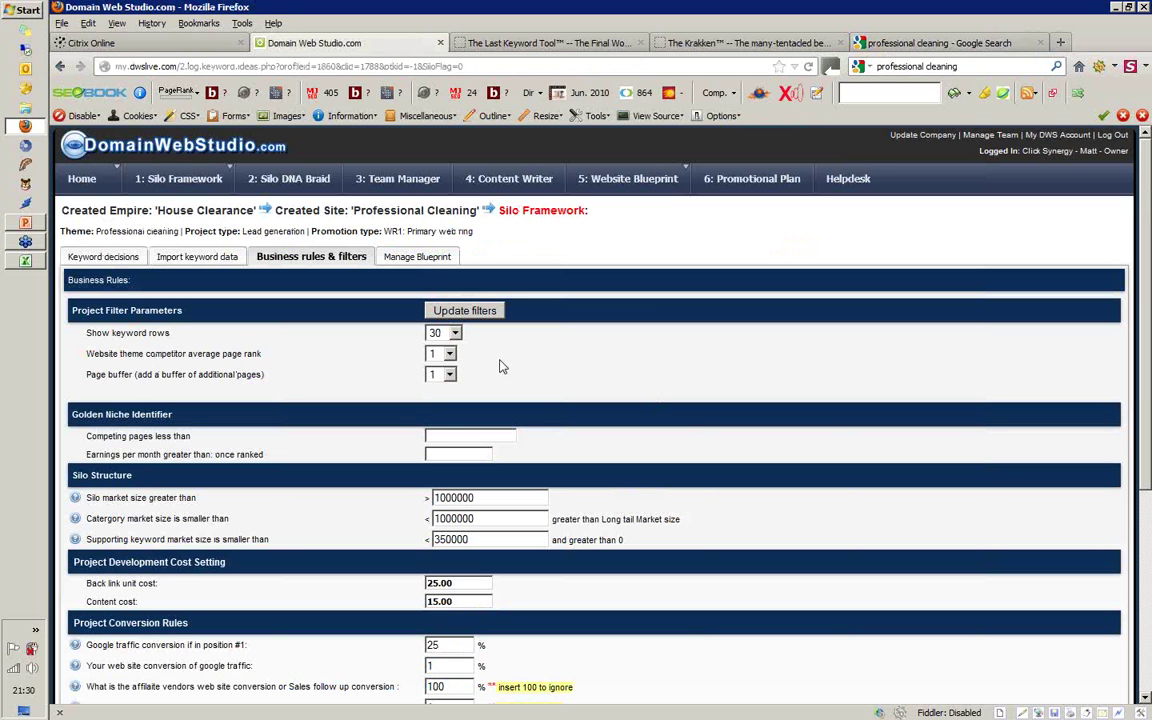
click(450, 356)
click(436, 382)
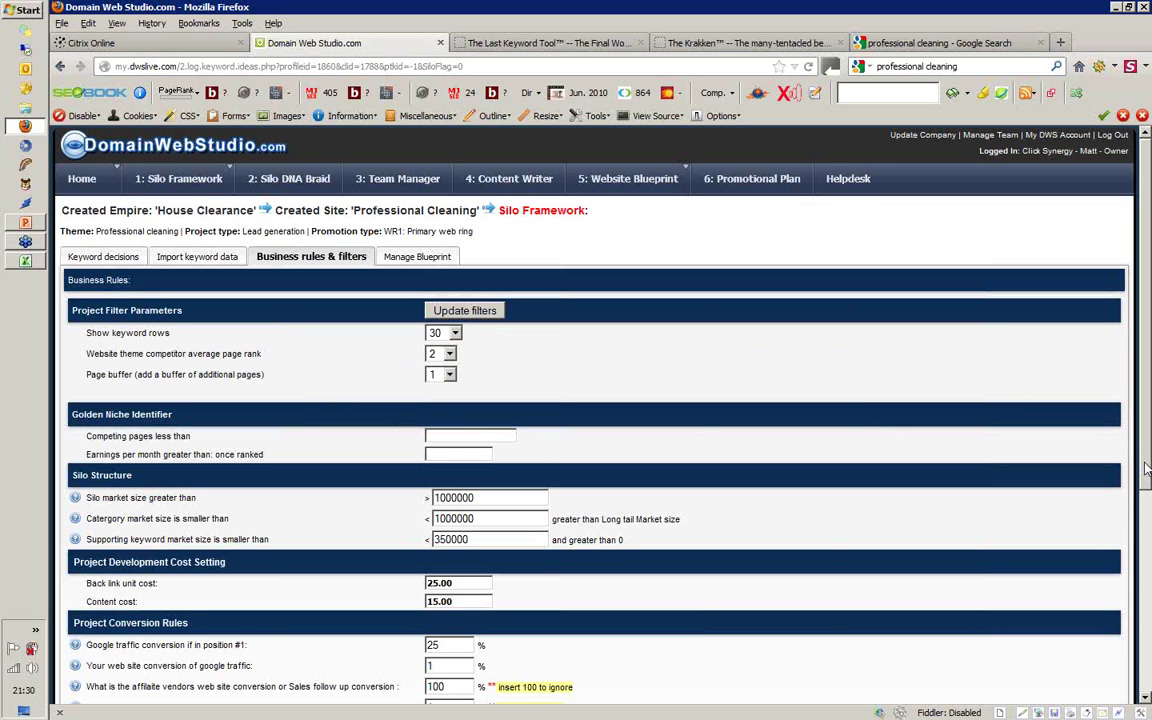
- In the Golden Niche Identifier, set competing pages less than 100000 and earnings per month greater than 500
drag(1147, 470, 1147, 560)
click(463, 326)
text(100)
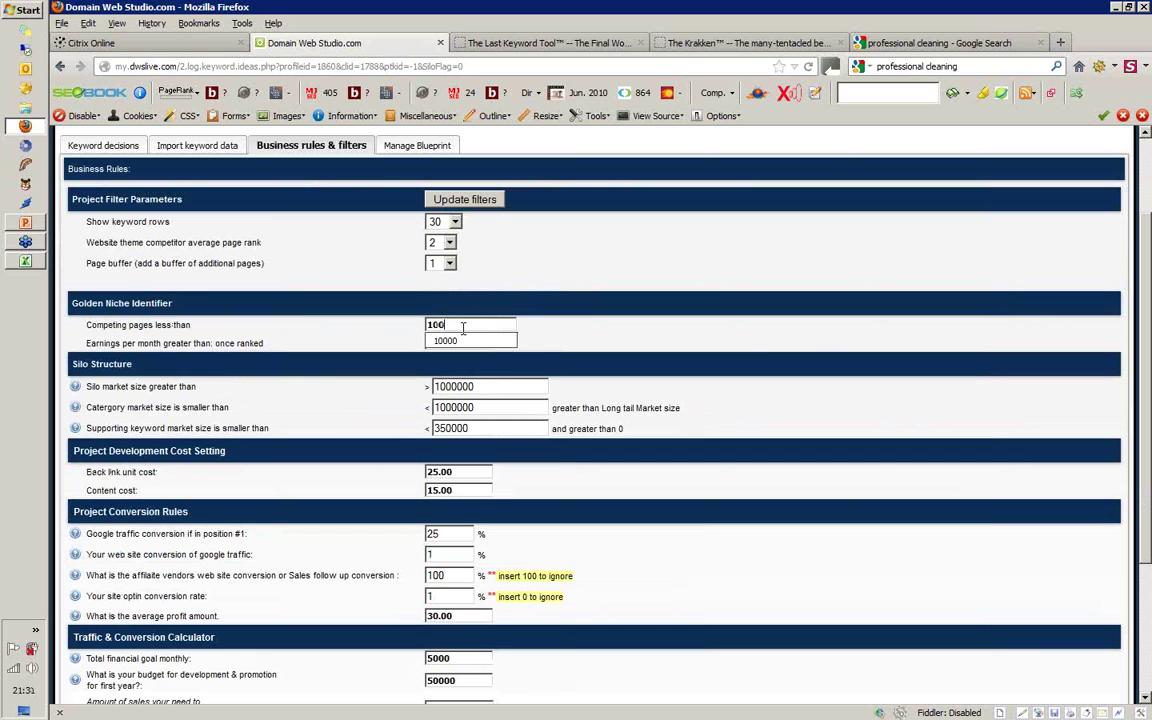
text(00)
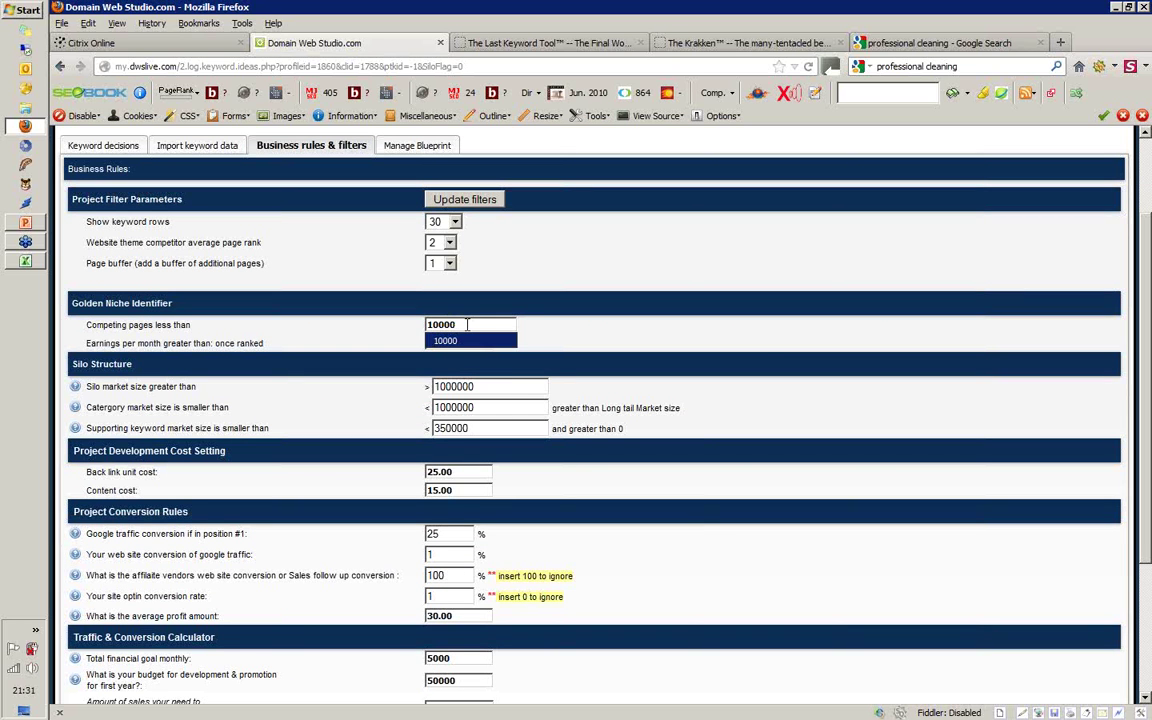
text(0)
click(449, 343)
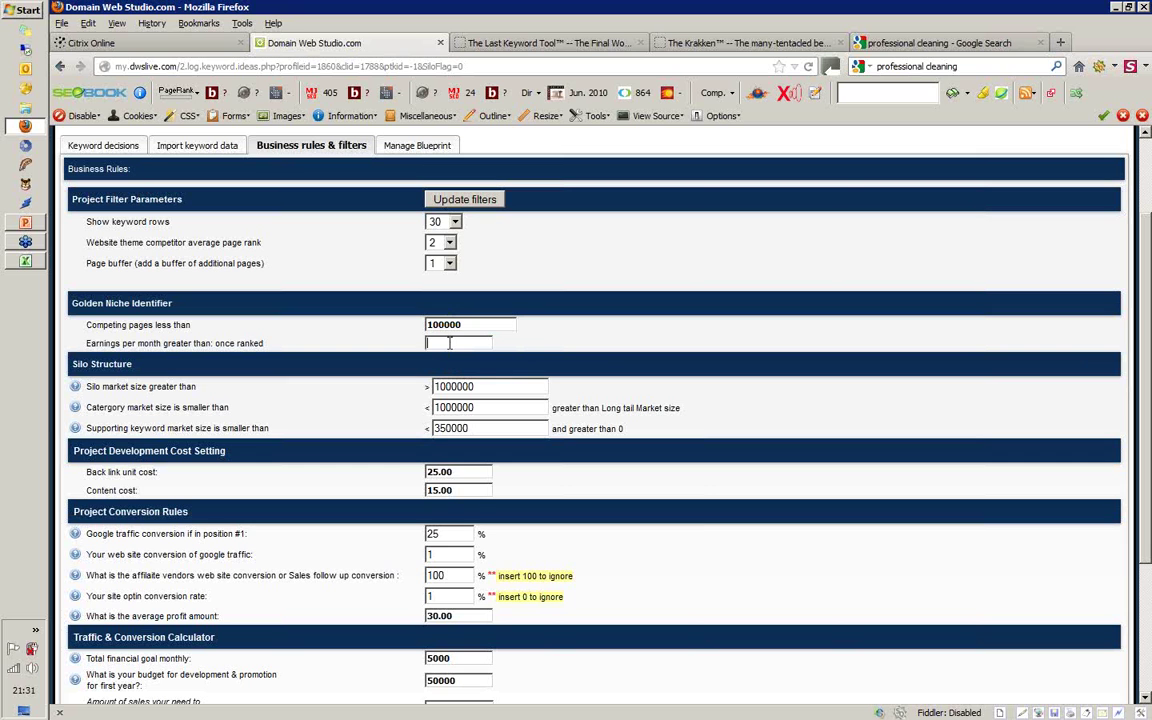
text(500)
drag(1145, 447, 1145, 451)
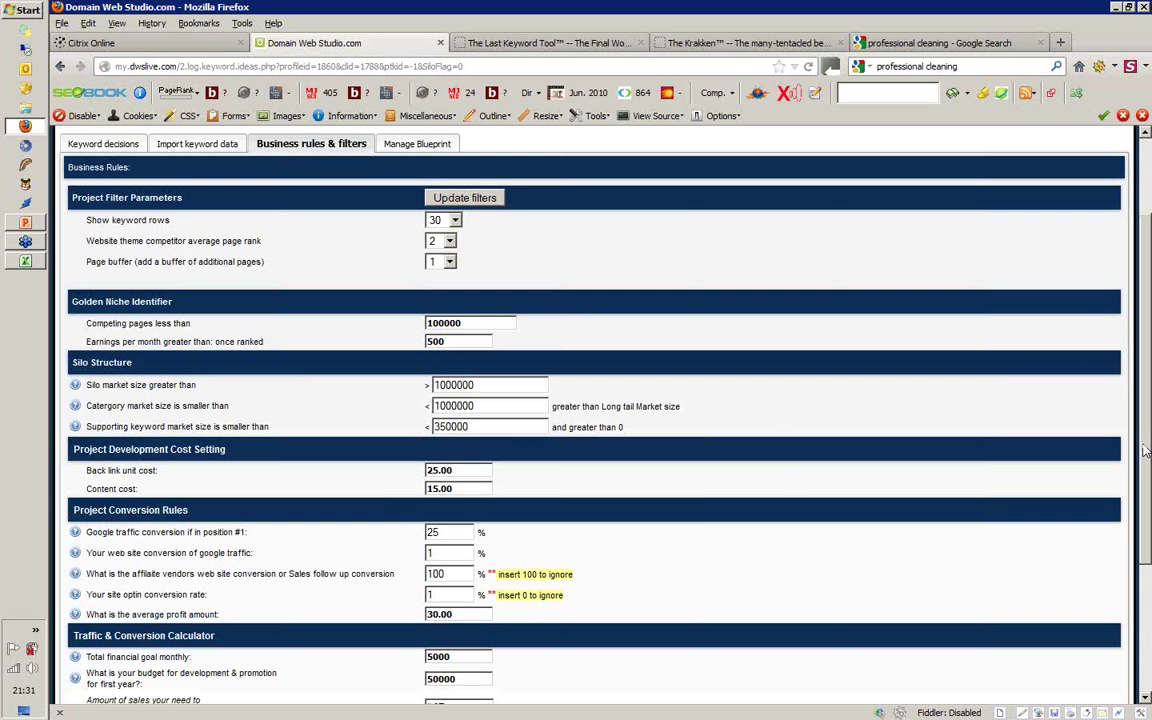
- Switch to the Google results and search for the exact phrase "professional cleaning" in quotation marks
key(ctrl+9)
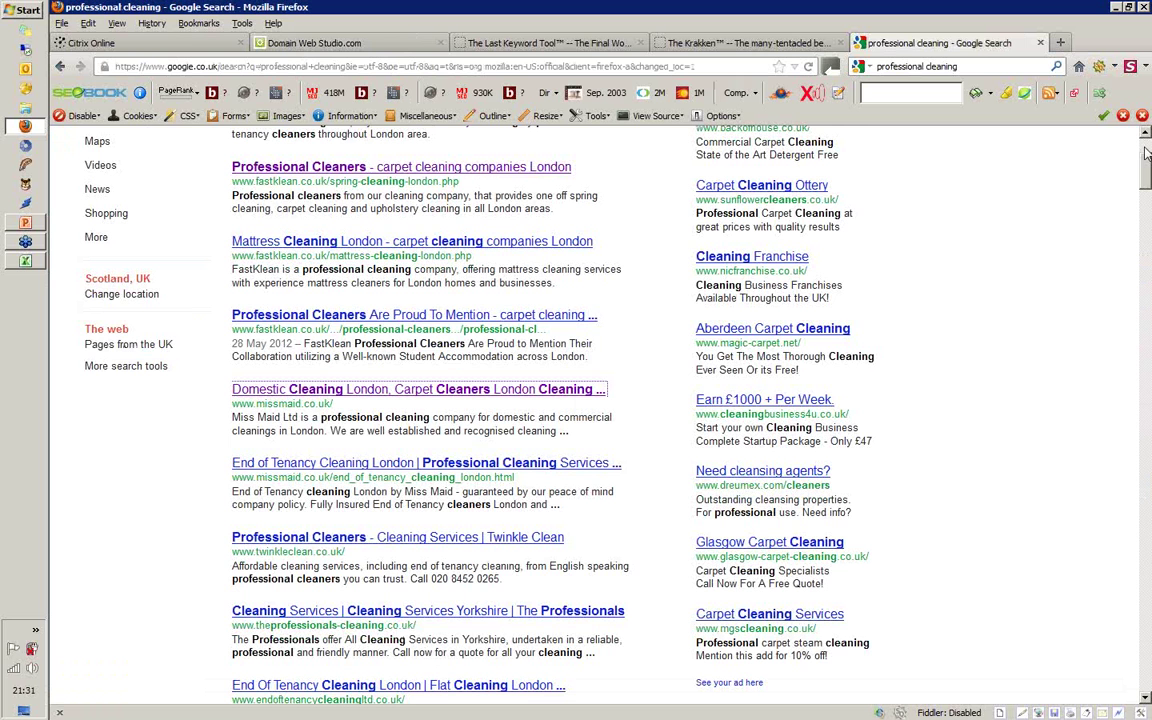
scroll(1146, 152, up, 1)
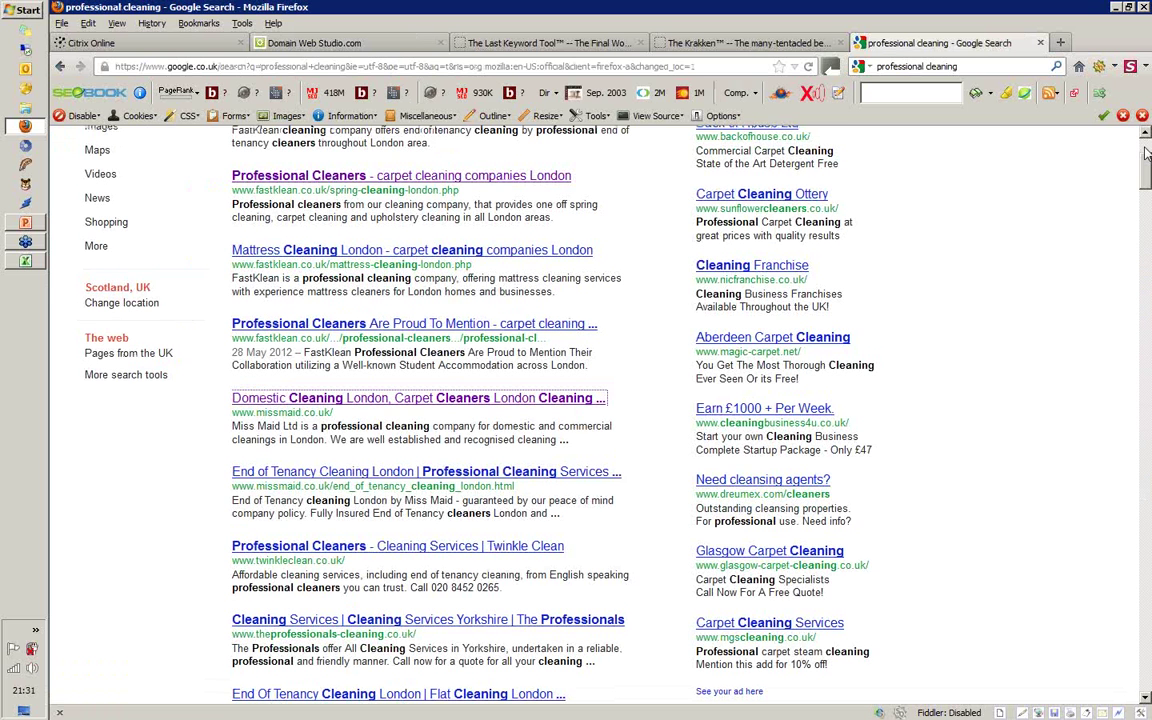
scroll(1146, 152, up, 4)
click(388, 179)
key(Home)
text(")
key(End)
text(")
key(Return)
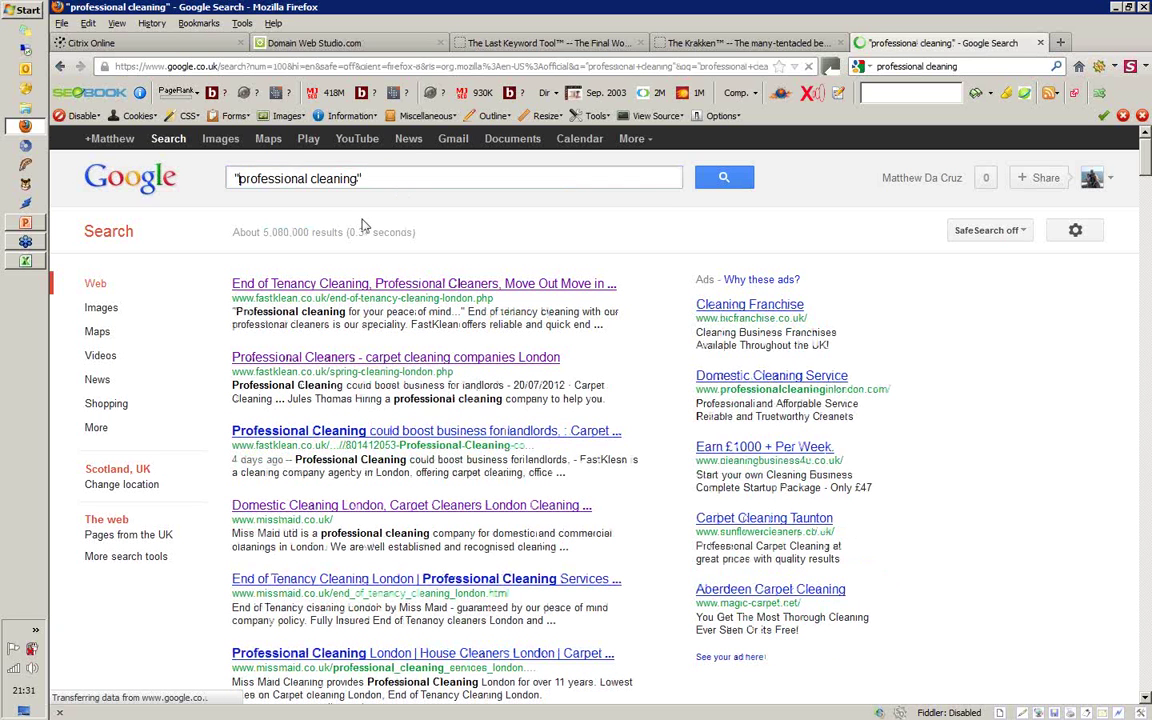
- Return to the Domain Web Studio business rules and review the silo market sizes, monthly financial goal, required sales and visitors per sale
click(366, 45)
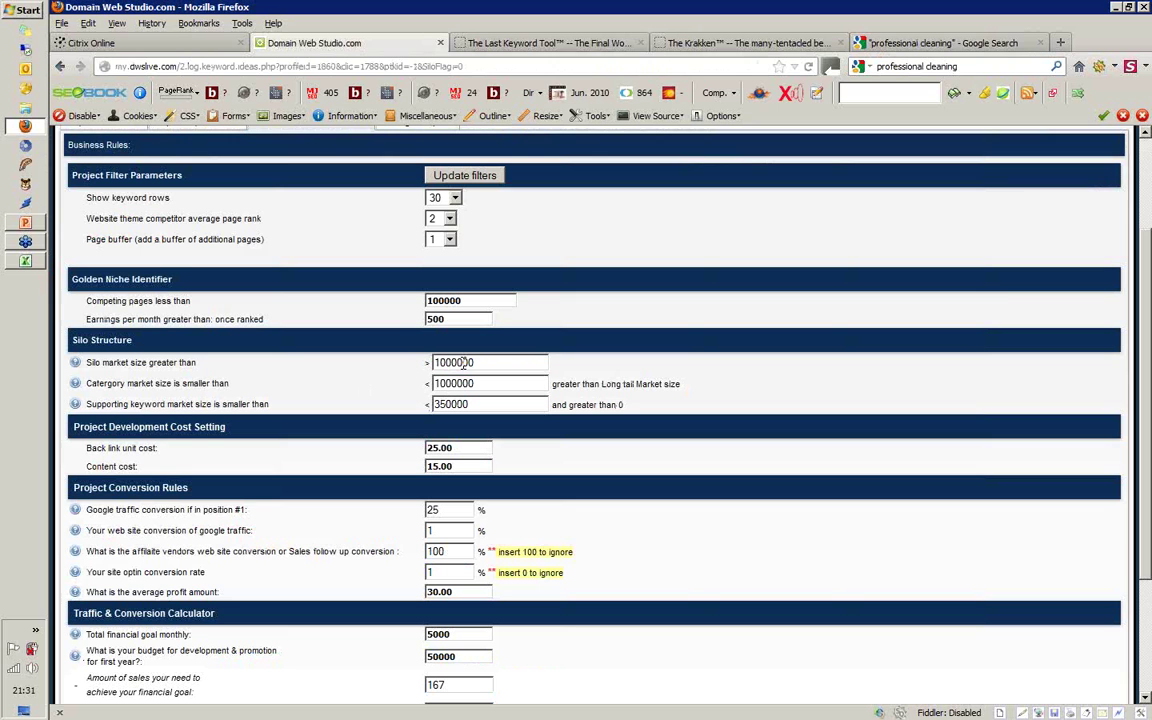
drag(476, 363, 428, 363)
double_click(442, 384)
double_click(469, 404)
scroll(1148, 474, down, 1)
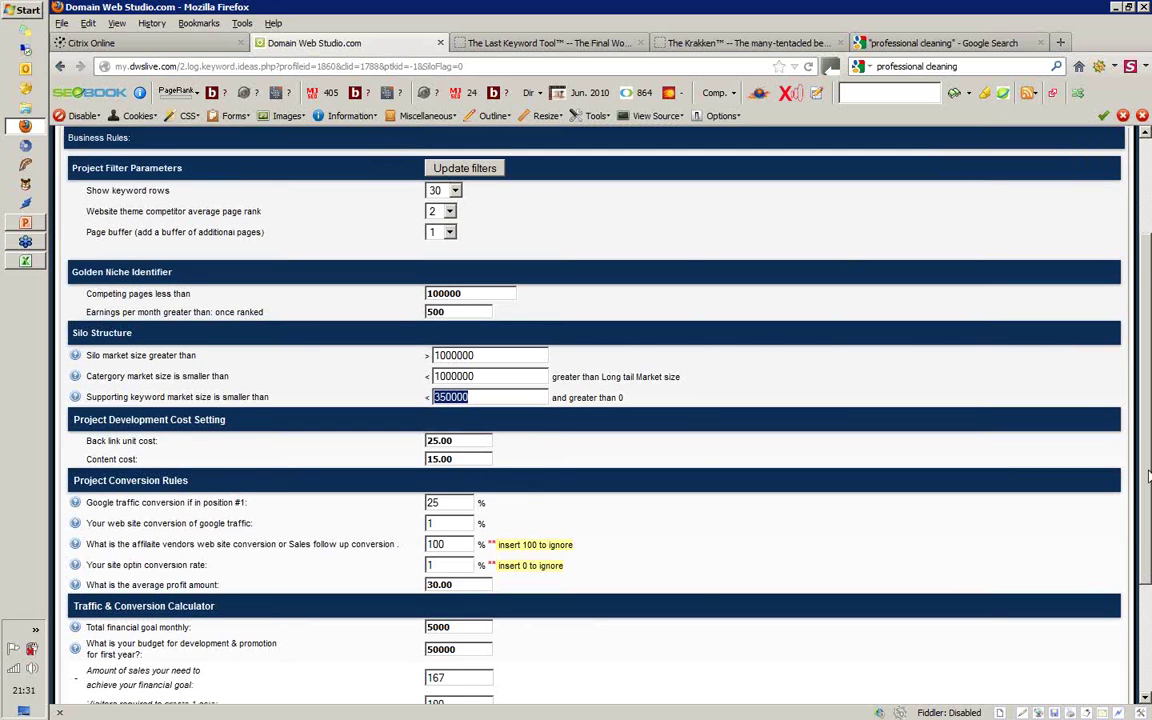
scroll(1148, 474, down, 1)
scroll(1148, 474, down, 2)
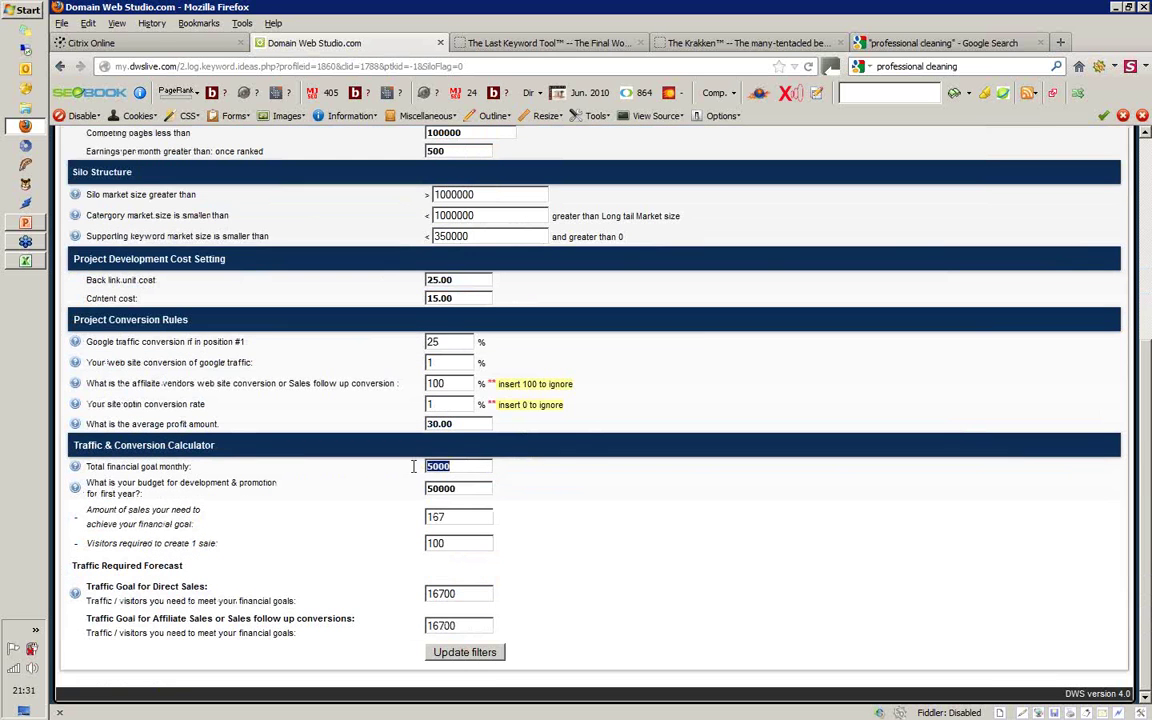
double_click(440, 466)
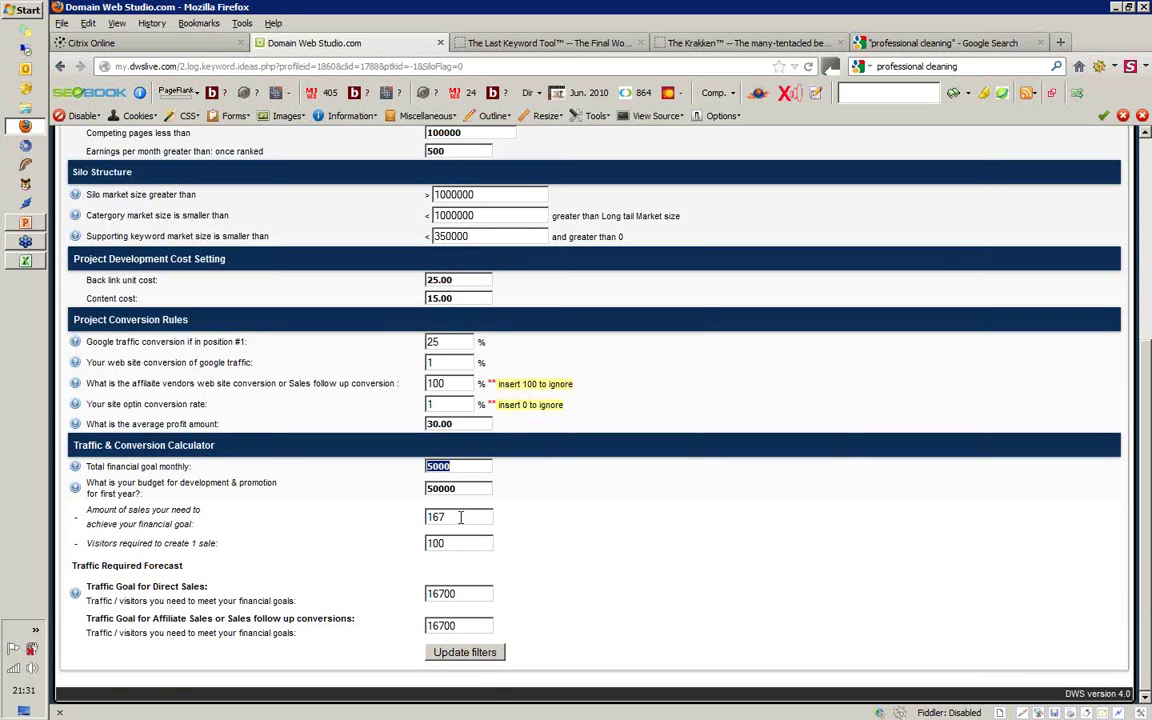
double_click(456, 517)
click(452, 518)
double_click(454, 542)
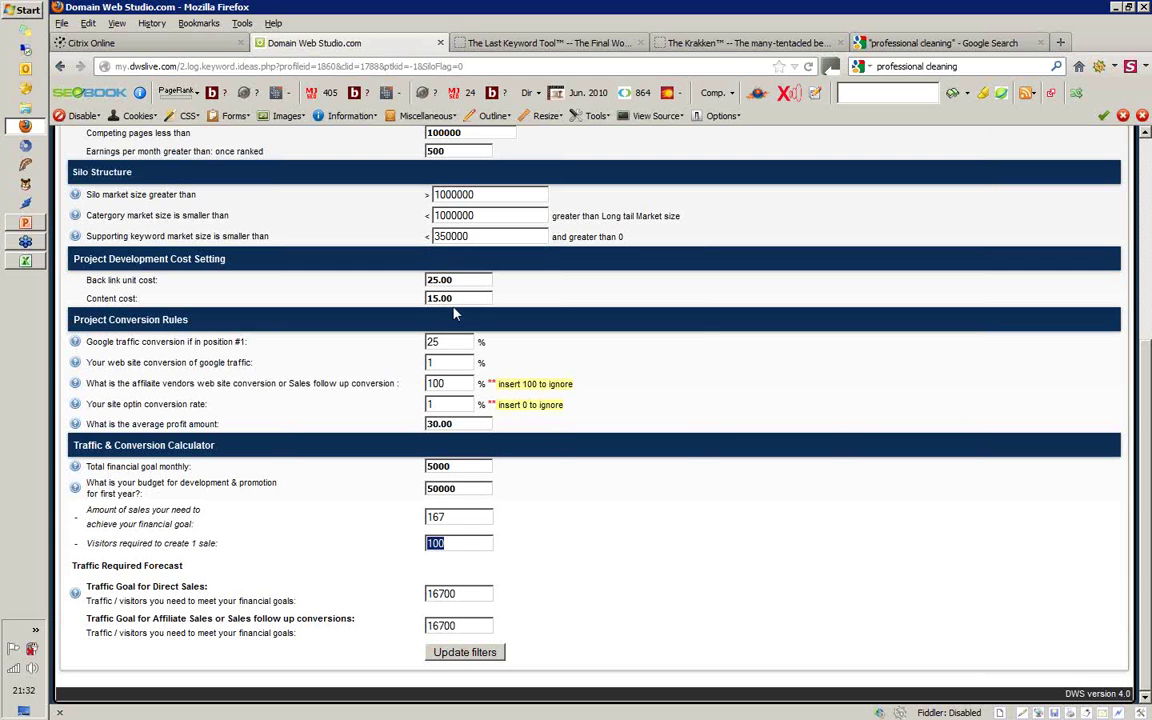
- Try a 2% website conversion of Google traffic in the conversion rules, and set it back to 1%
double_click(432, 362)
text(2)
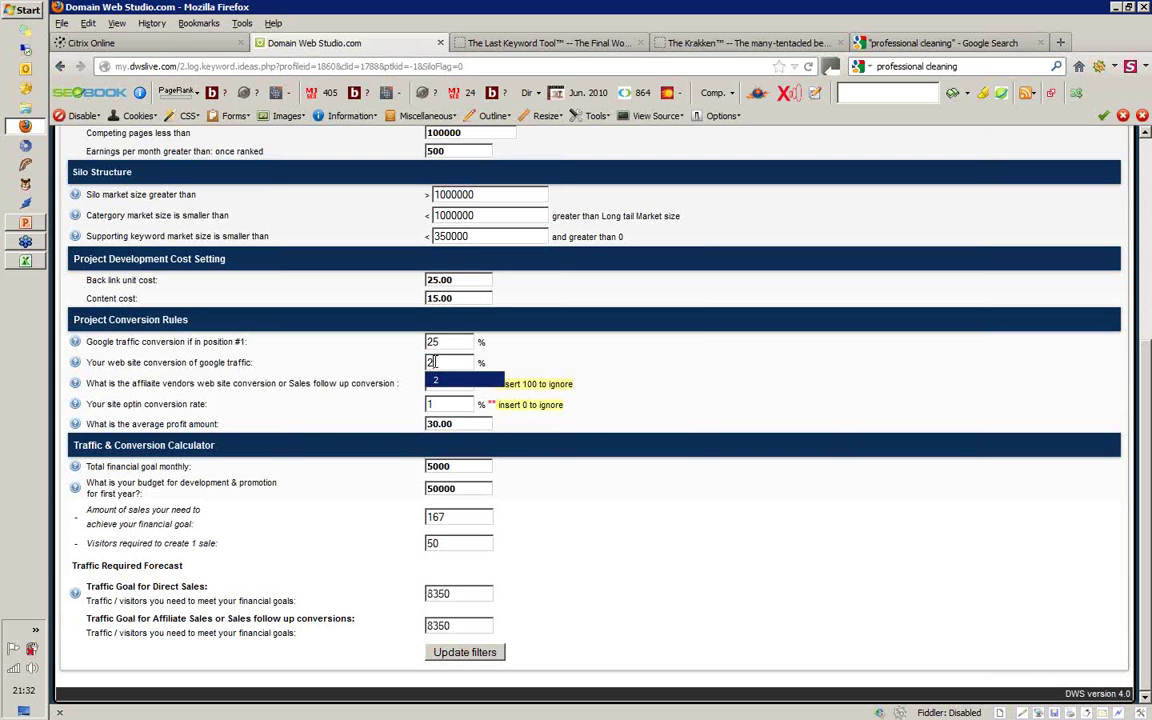
click(446, 342)
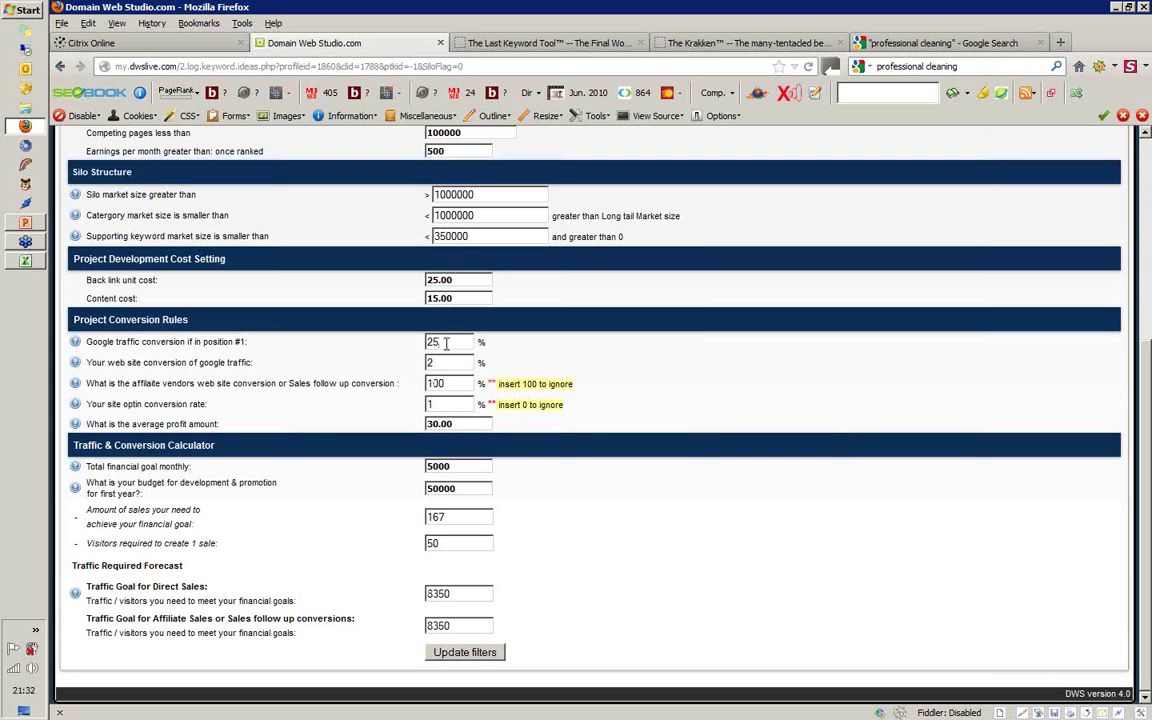
drag(446, 342, 434, 342)
key(Tab)
text(1)
- Save the project's business rules by updating the filters
click(465, 652)
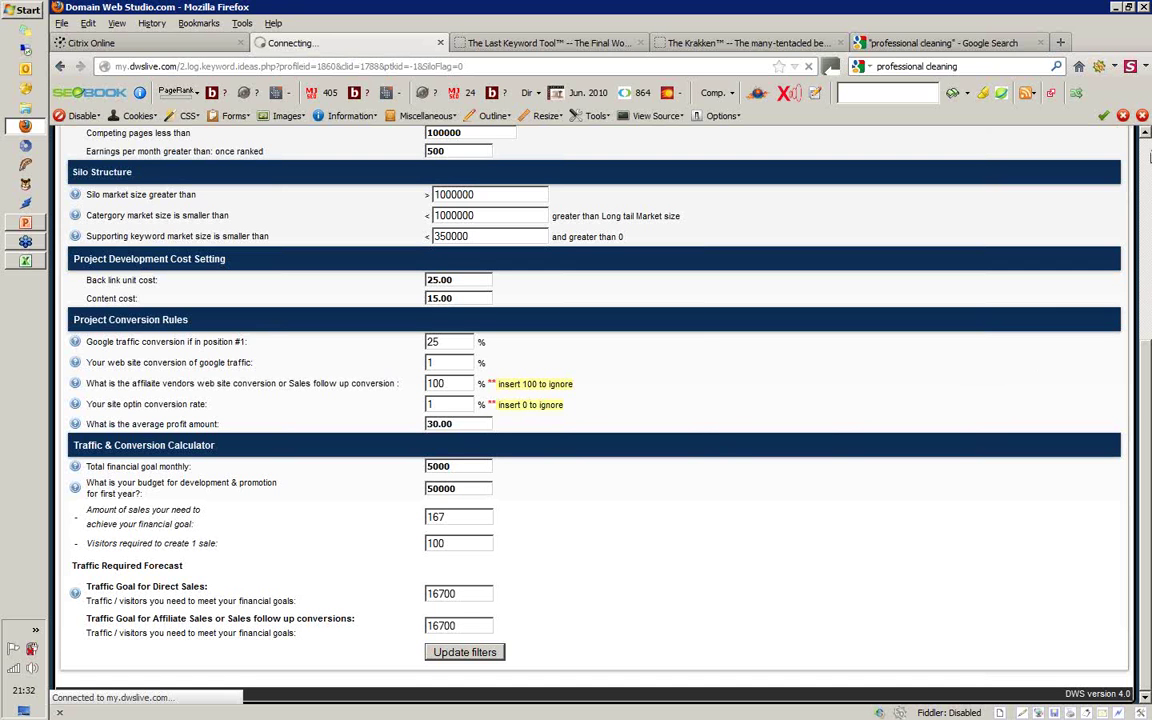
scroll(1148, 155, up, 1)
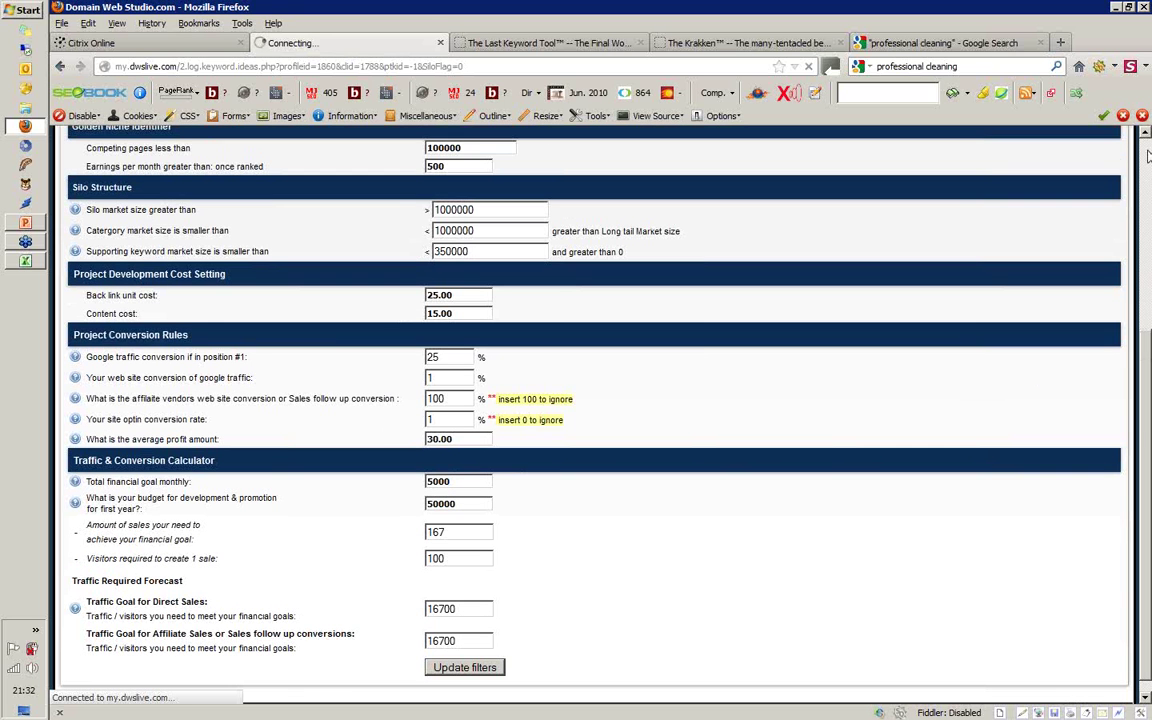
scroll(1148, 155, up, 5)
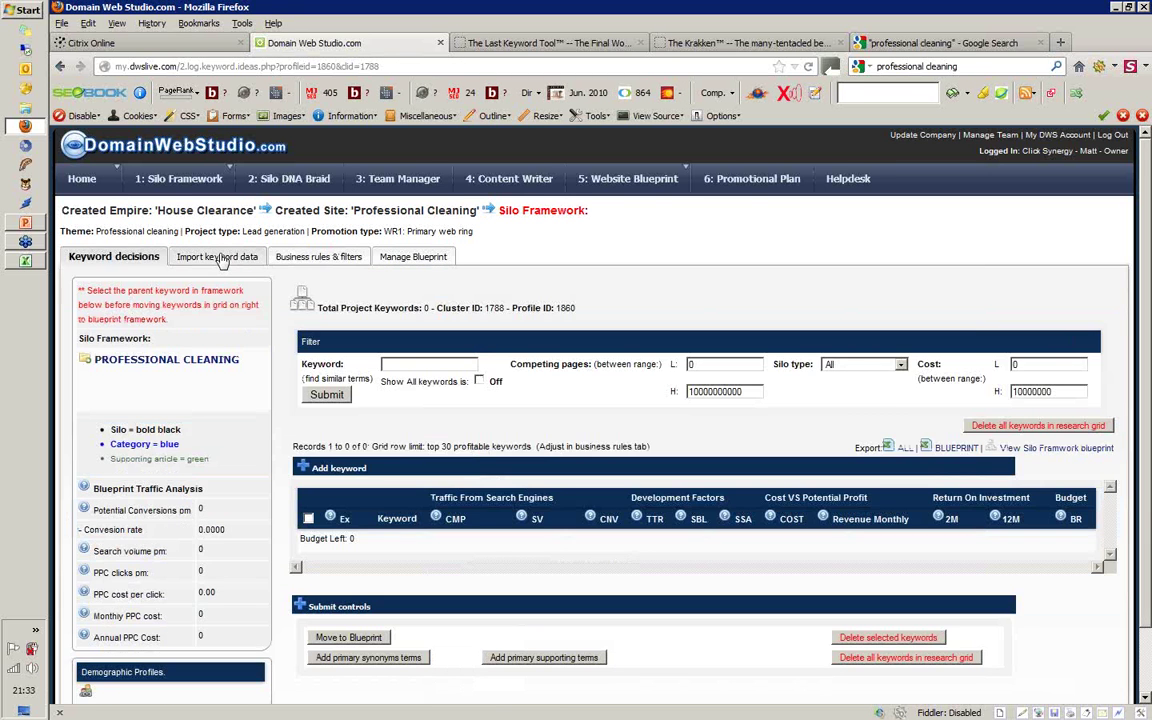
- Import professional cleaning analysis resaved.csv from the Desktop as Market Samurai keyword data
click(222, 258)
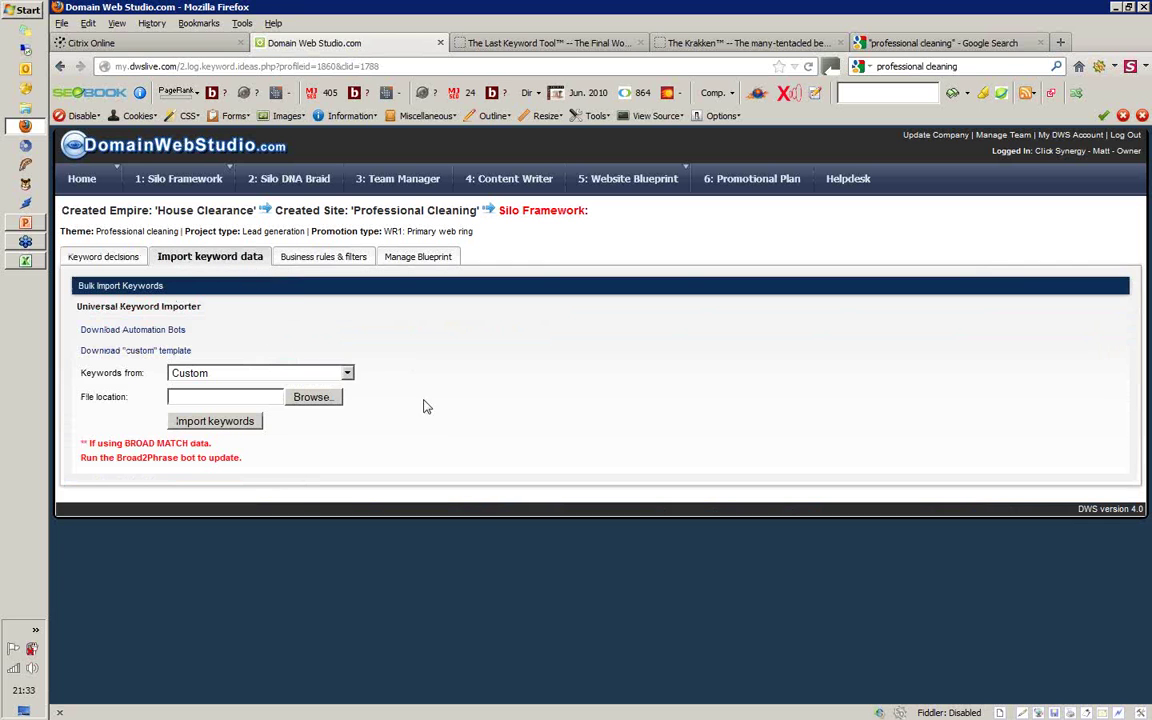
click(320, 373)
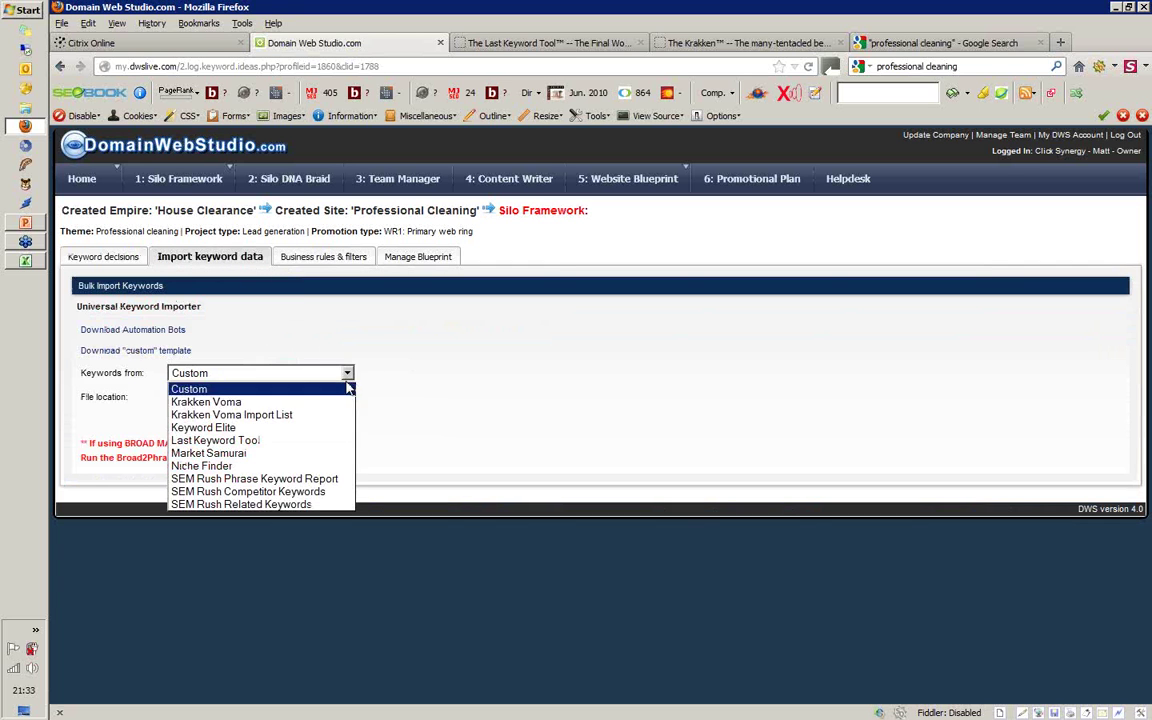
click(245, 453)
click(308, 398)
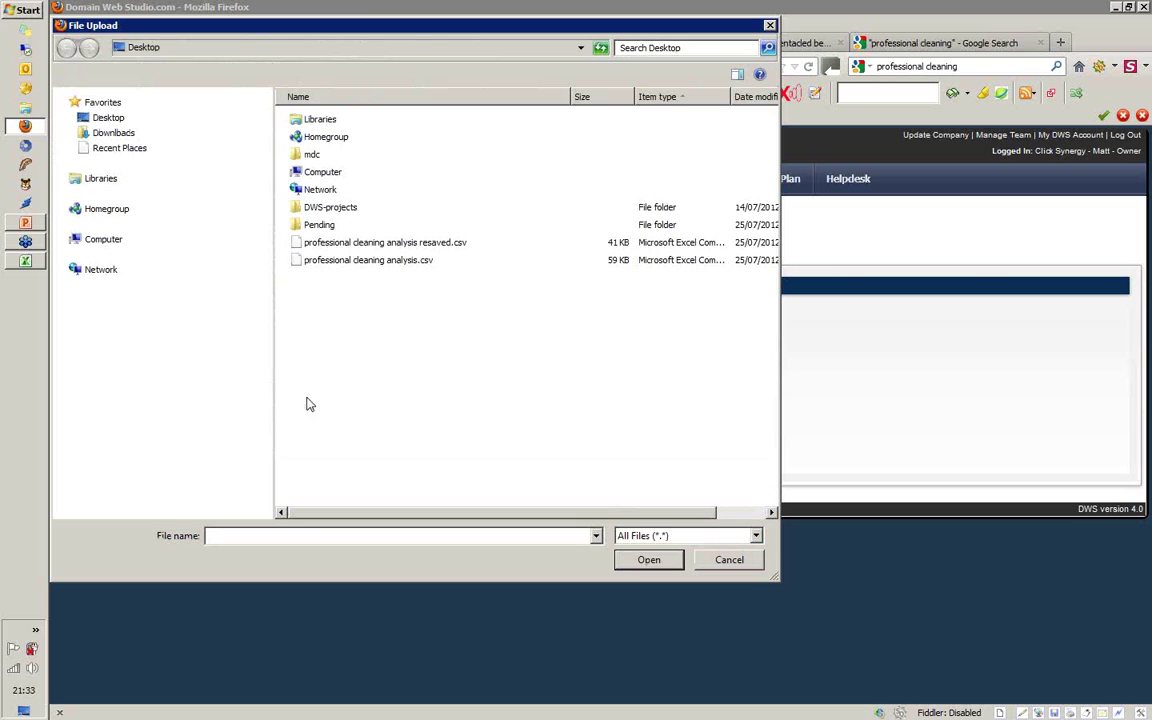
click(385, 242)
click(650, 487)
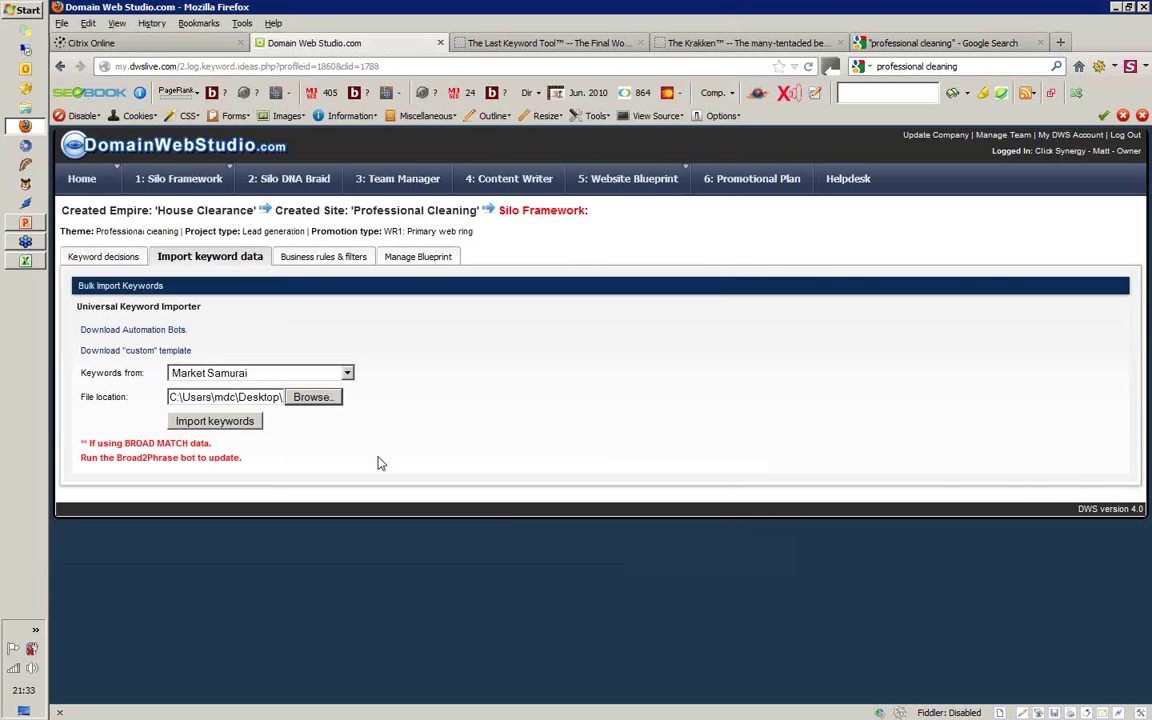
click(222, 421)
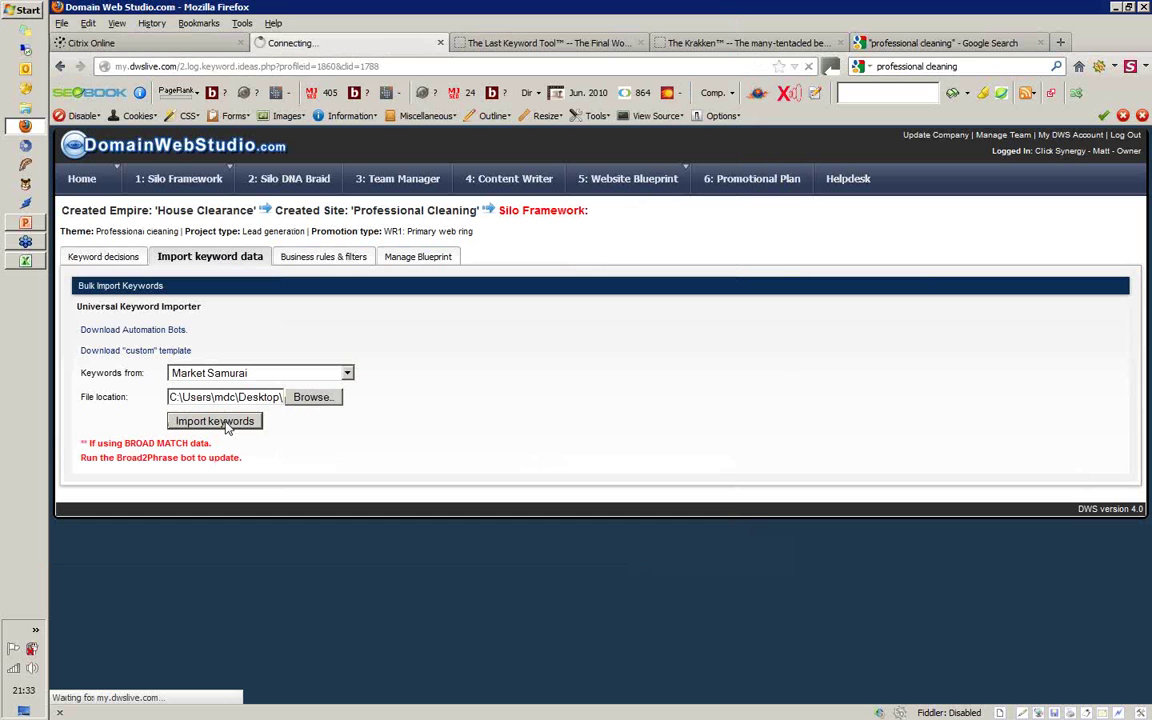
- Switch to The Last Keyword Tool, review the working filter choices for the professional cleaning list, and leave the current filter in place
click(564, 44)
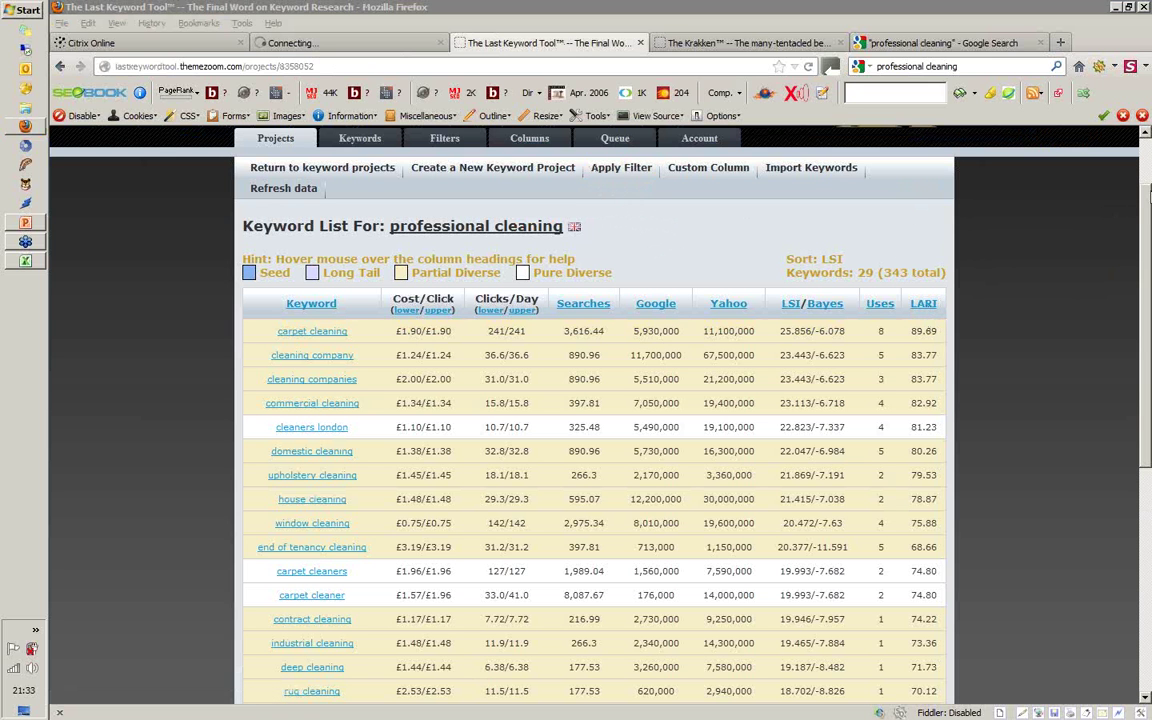
drag(1147, 197, 1149, 238)
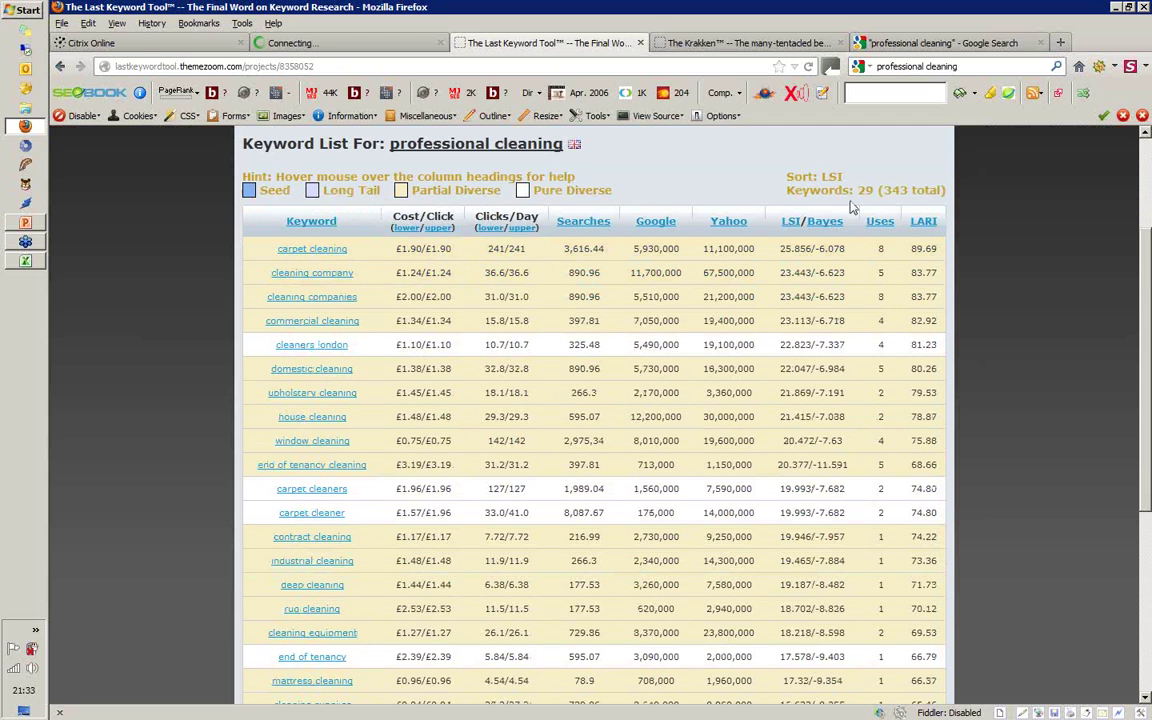
click(1146, 267)
drag(1146, 267, 1148, 196)
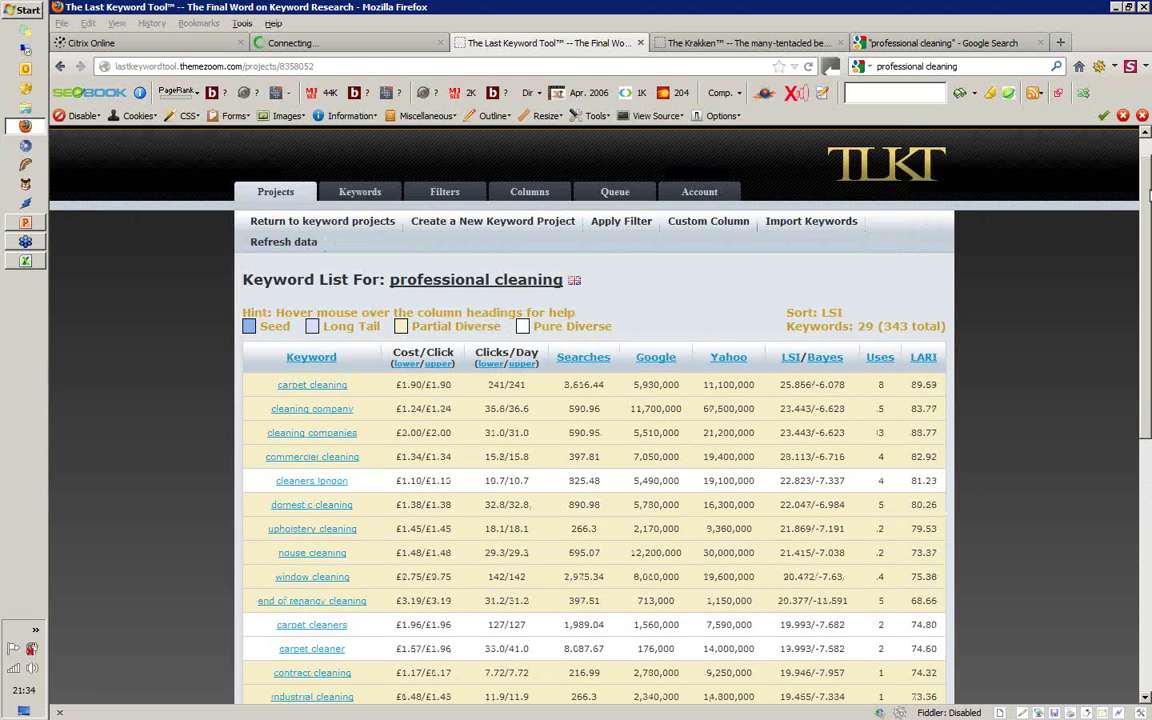
click(626, 234)
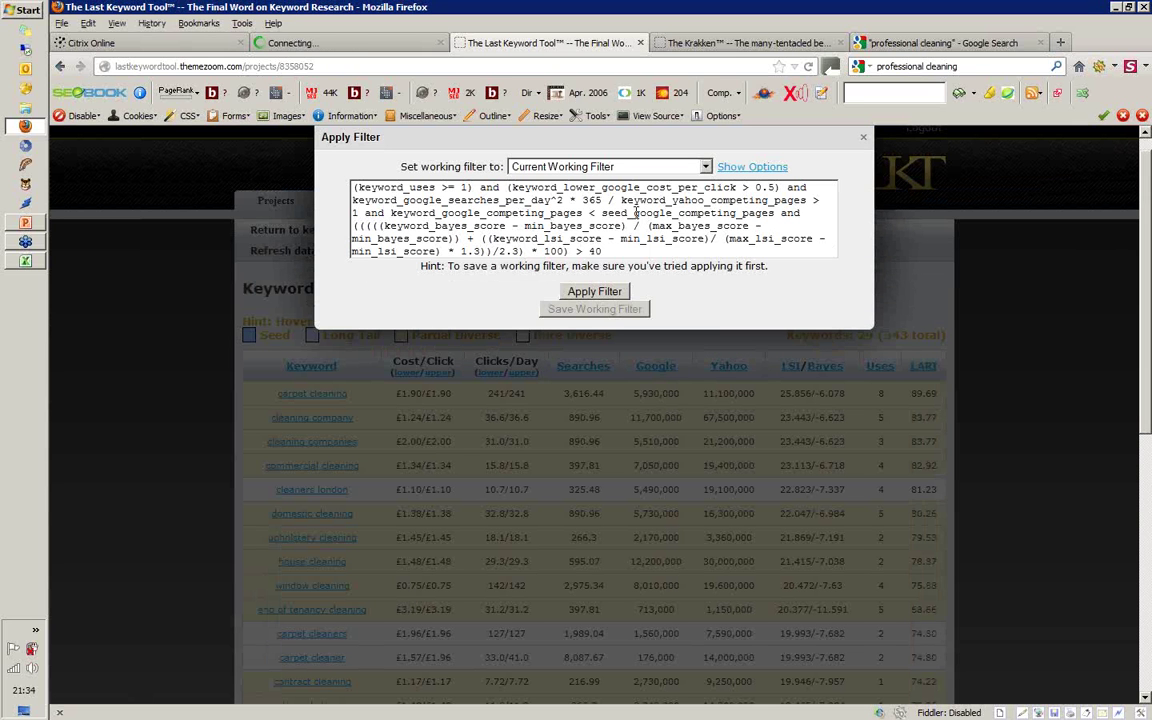
click(600, 167)
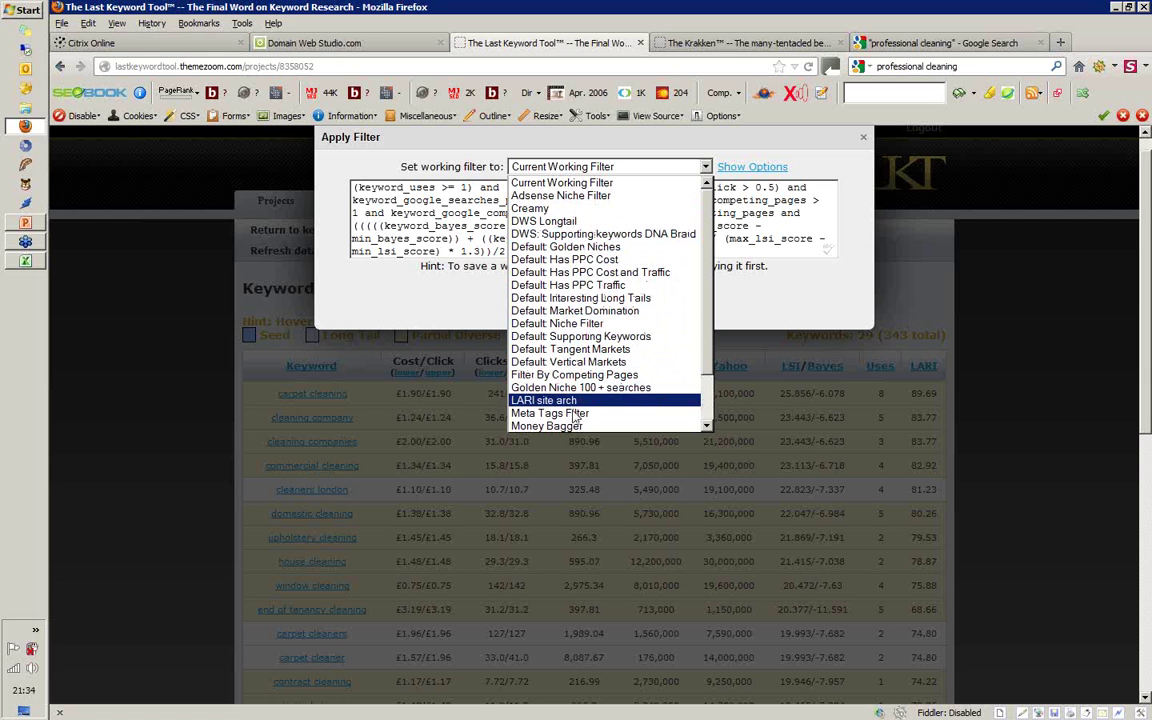
click(562, 183)
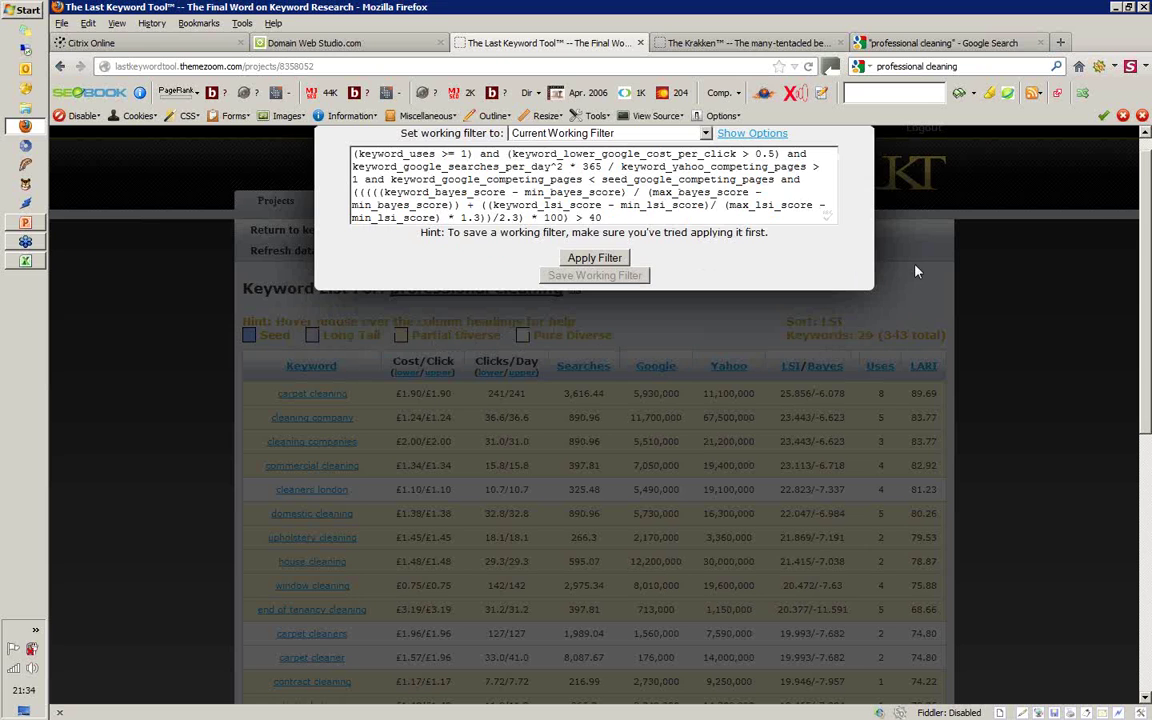
click(916, 271)
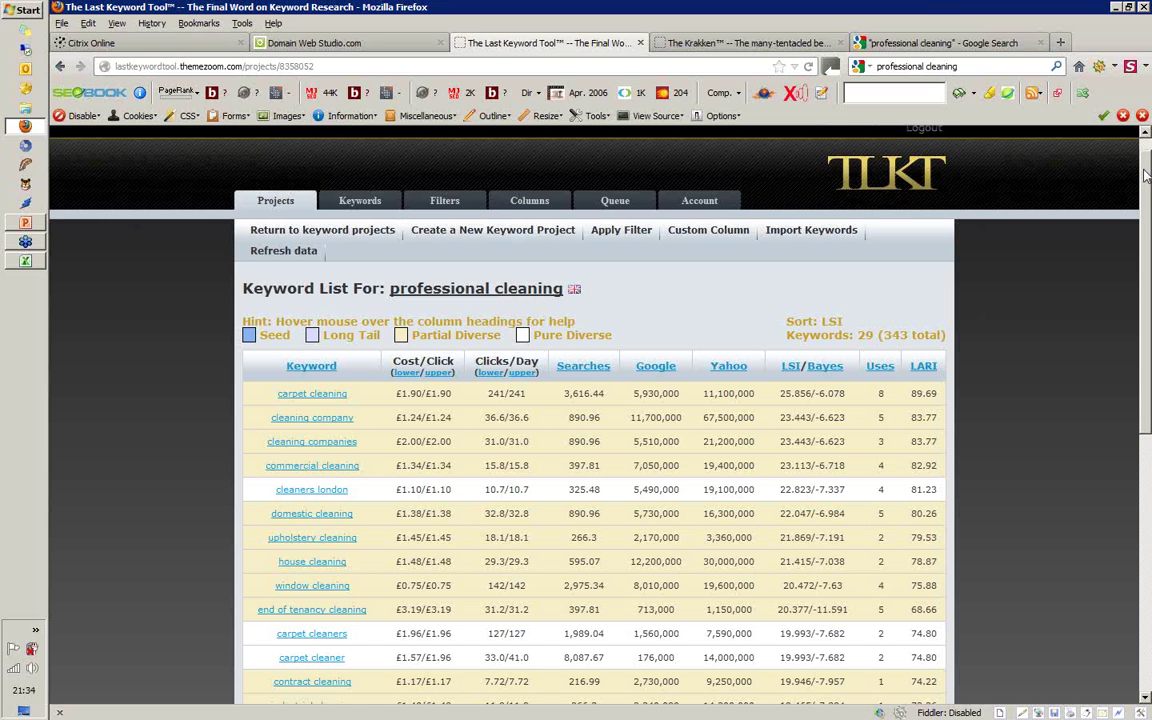
- Examine the professional cleaning keyword list, checking the upper cost per click of end of tenancy cleaning
scroll(1146, 176, down, 1)
drag(1146, 176, 1148, 275)
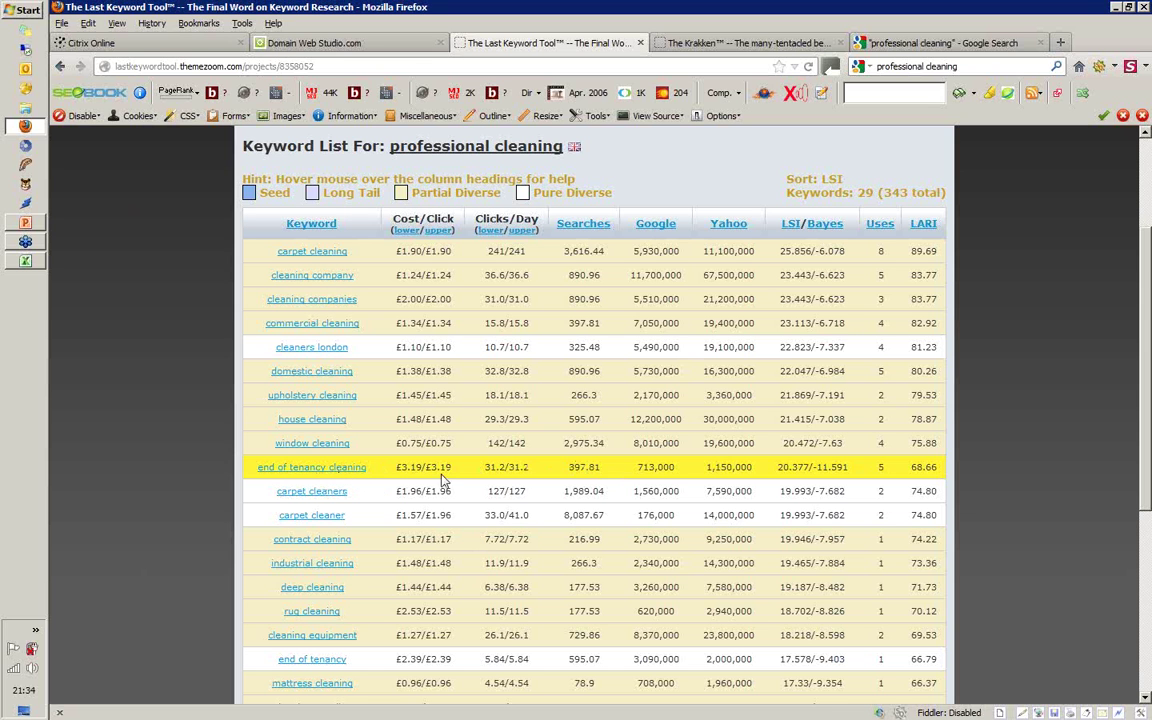
drag(449, 467, 425, 467)
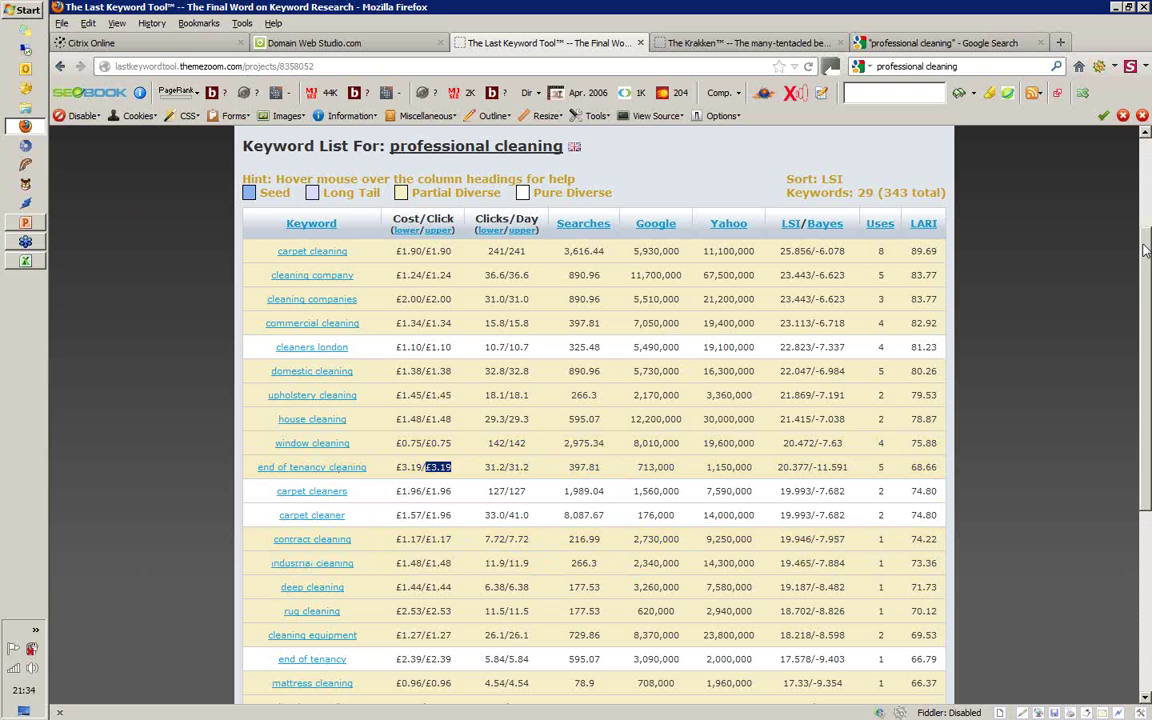
drag(1146, 250, 1149, 221)
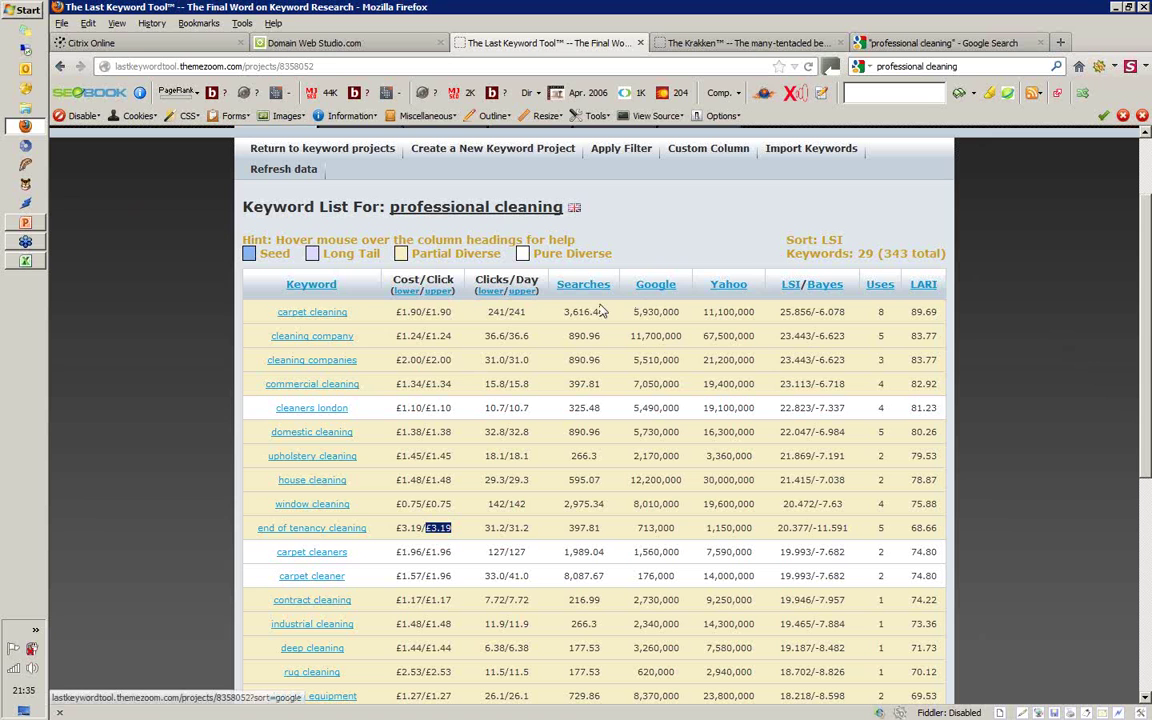
- Compare the professional cleaning theme diagram and keyword table in The Krakken with the filtered and total keyword counts in The Last Keyword Tool
click(737, 46)
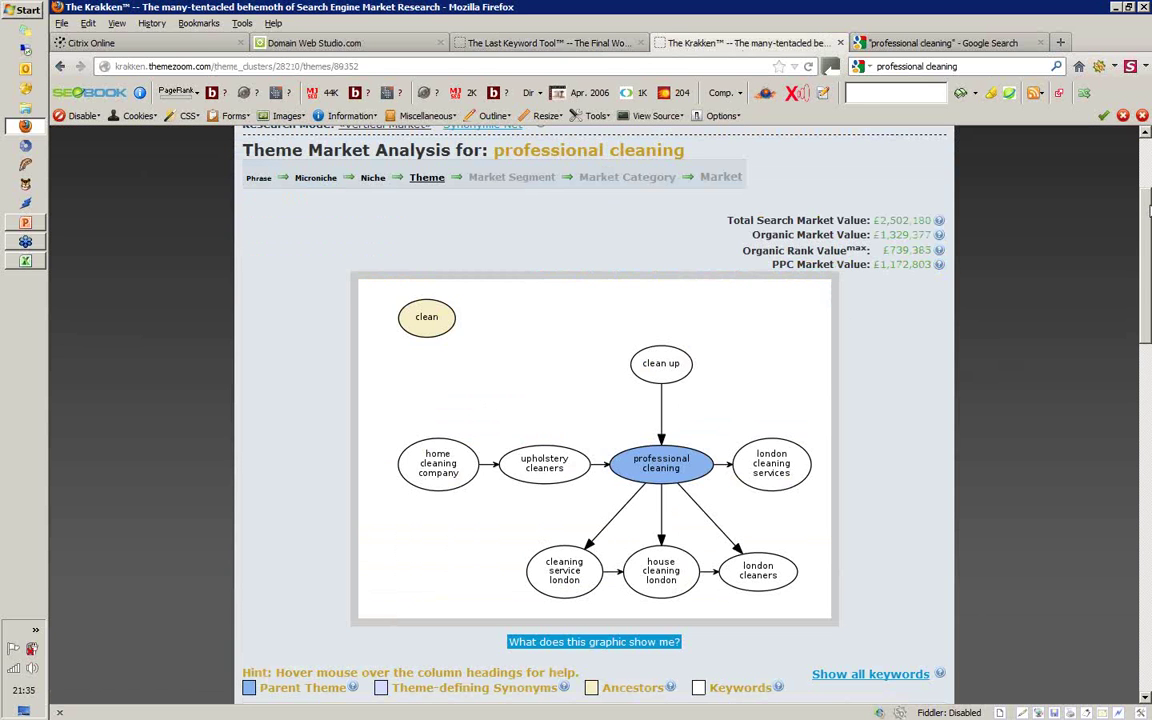
scroll(1149, 208, down, 1)
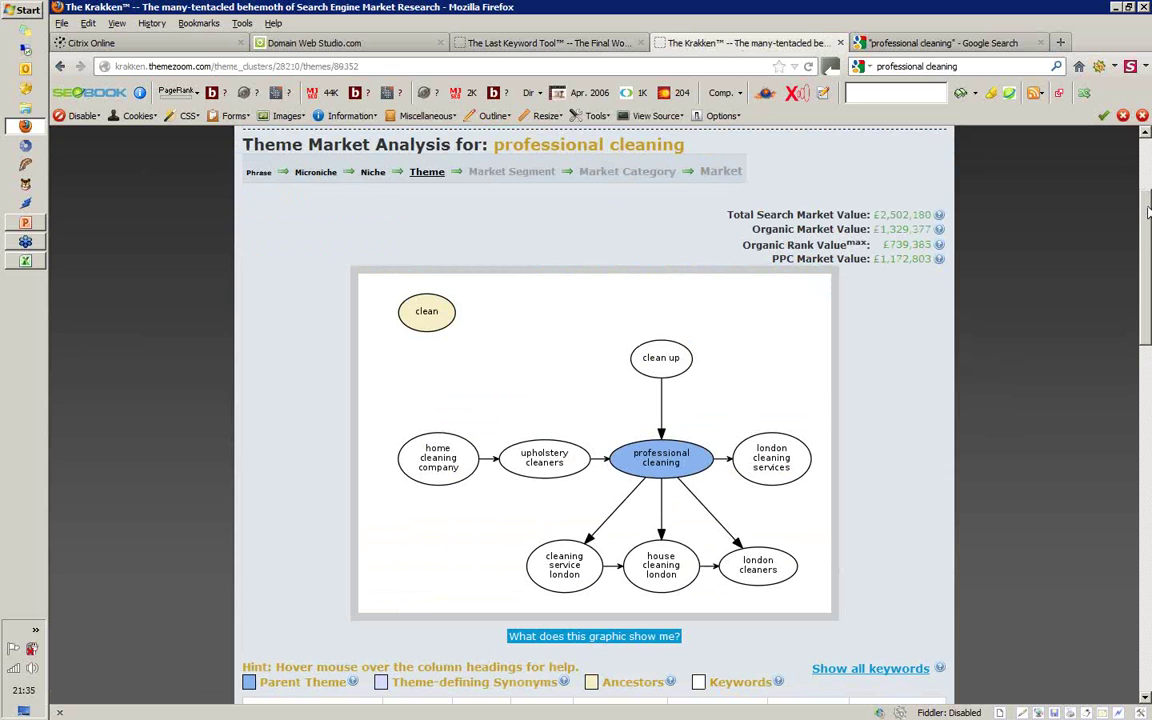
drag(1149, 212, 1149, 228)
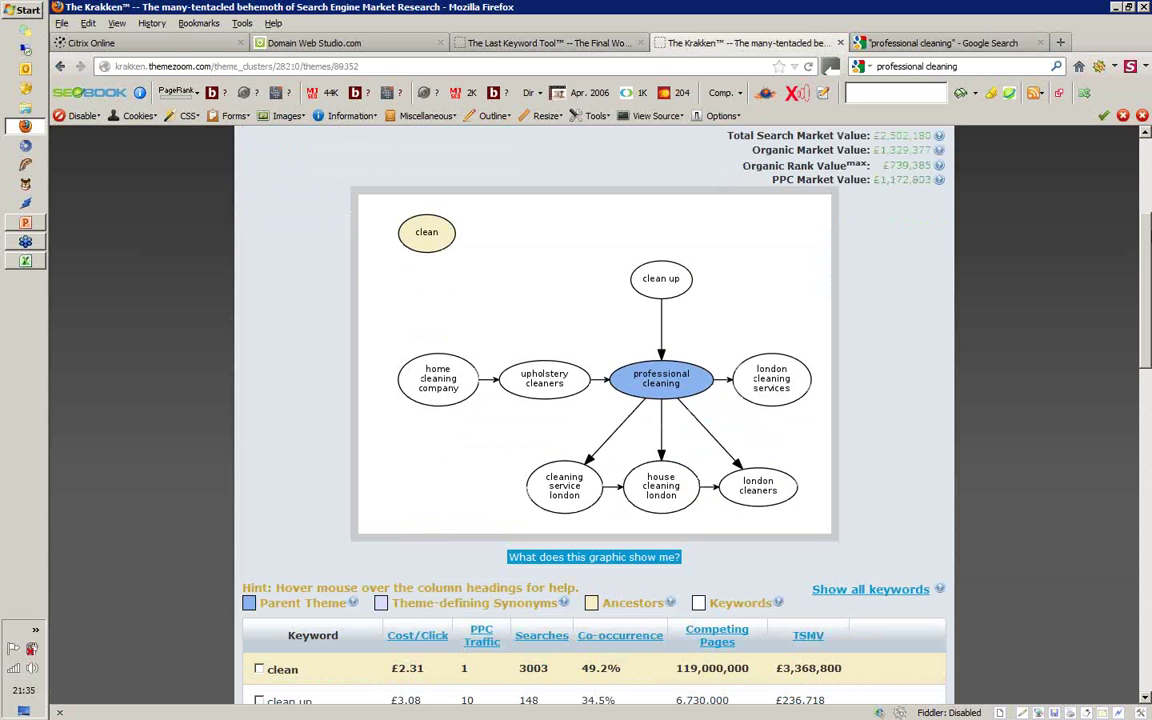
key(ctrl+shift+Tab)
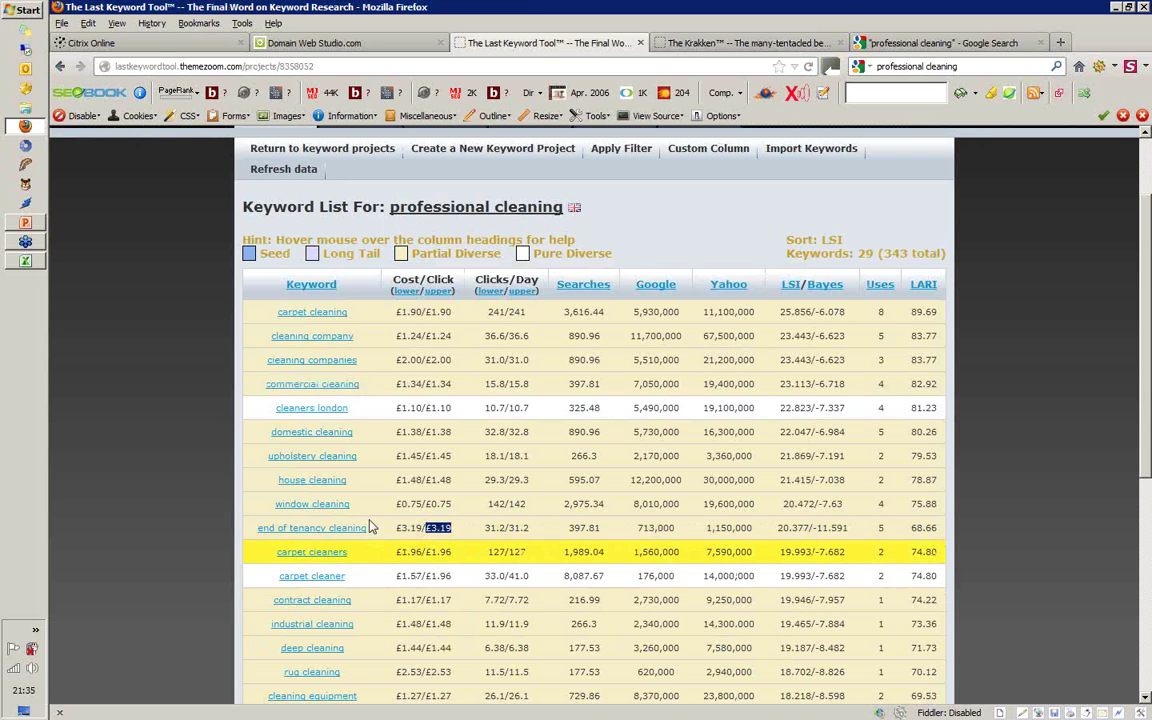
drag(883, 254, 911, 255)
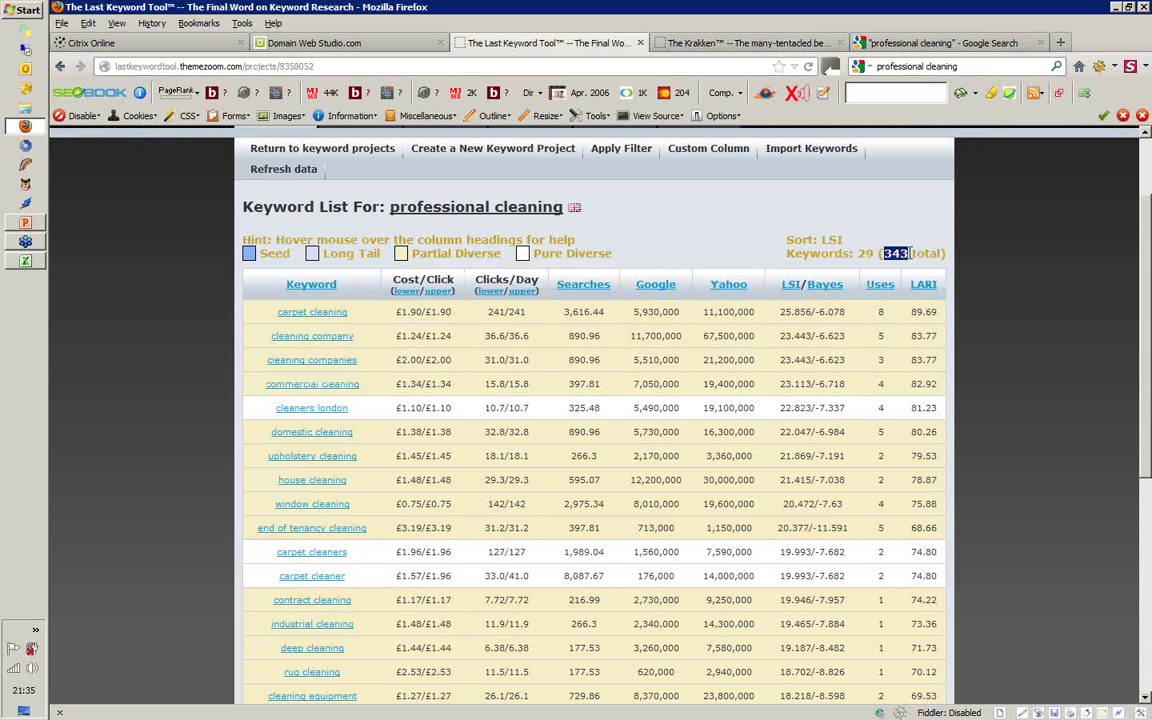
double_click(865, 253)
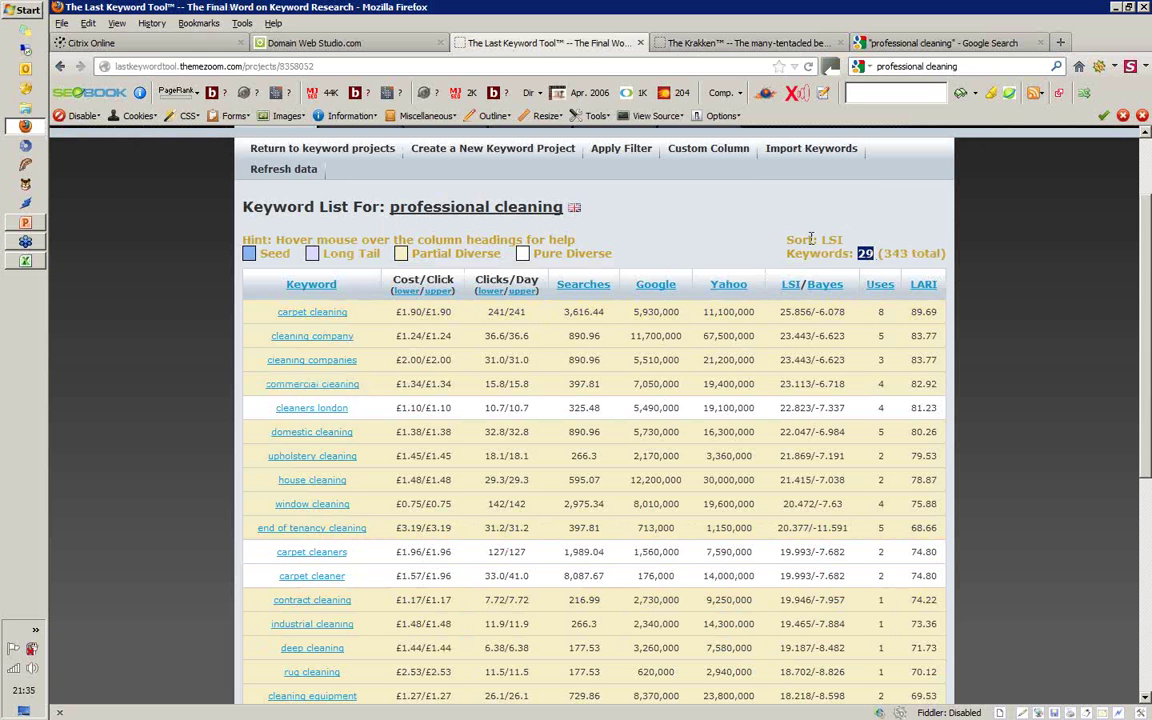
click(658, 46)
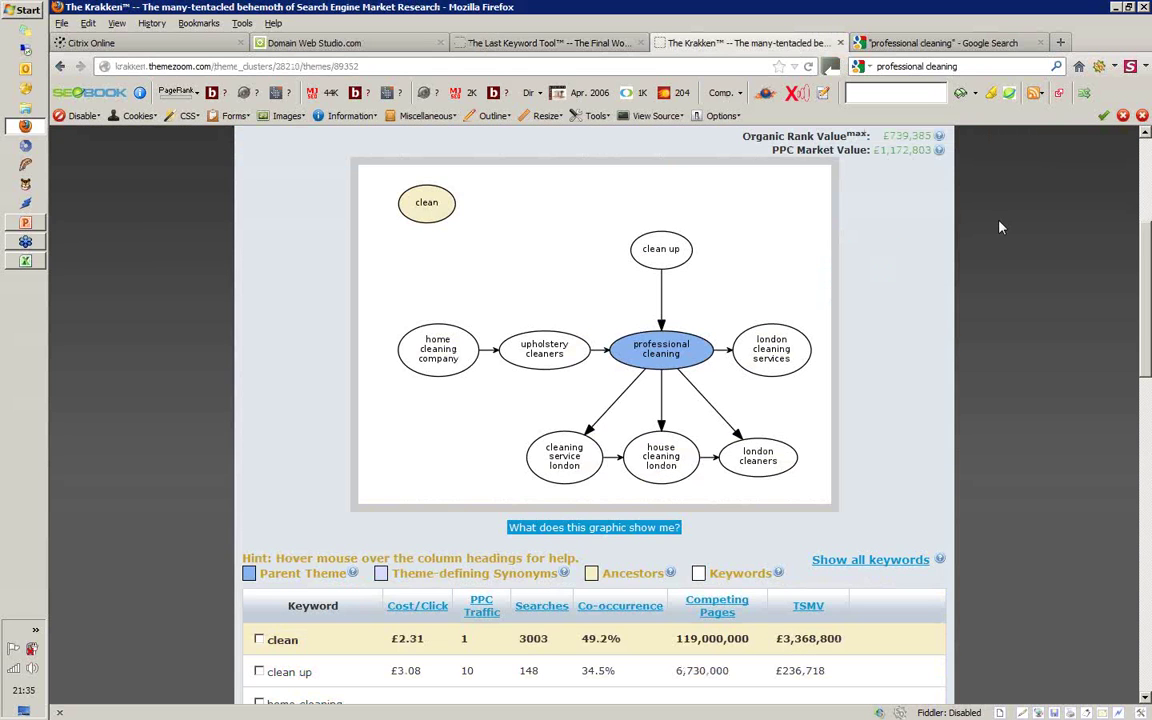
drag(1148, 244, 1148, 256)
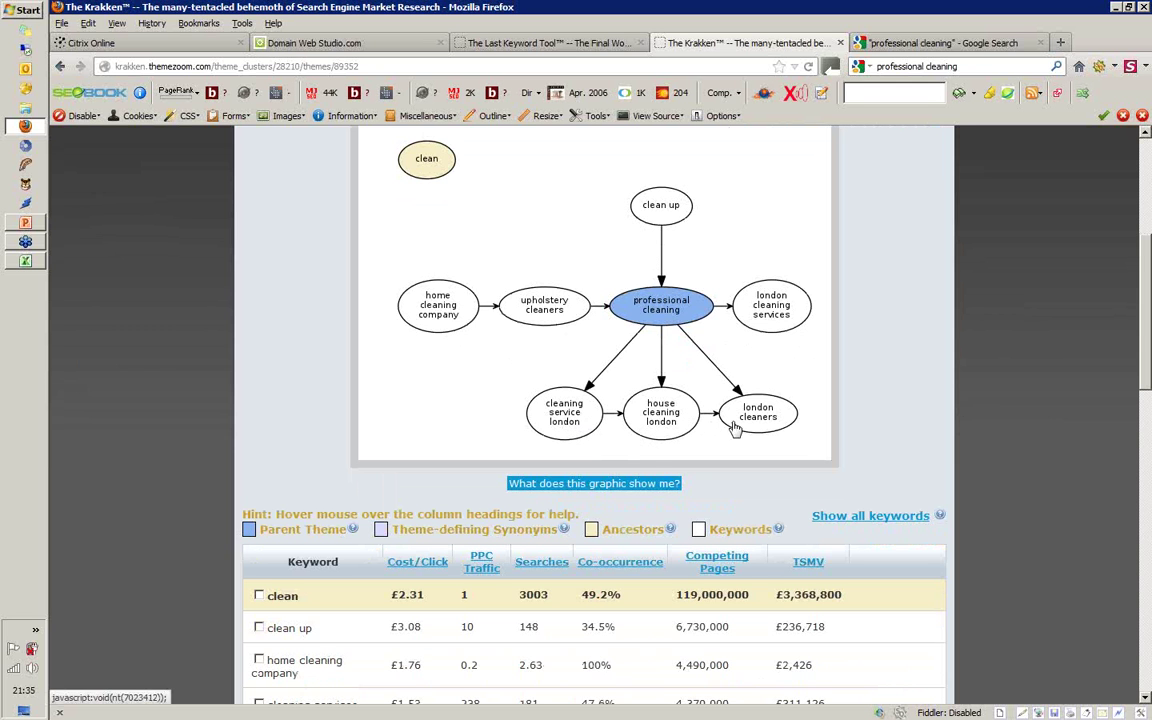
drag(1148, 256, 1149, 335)
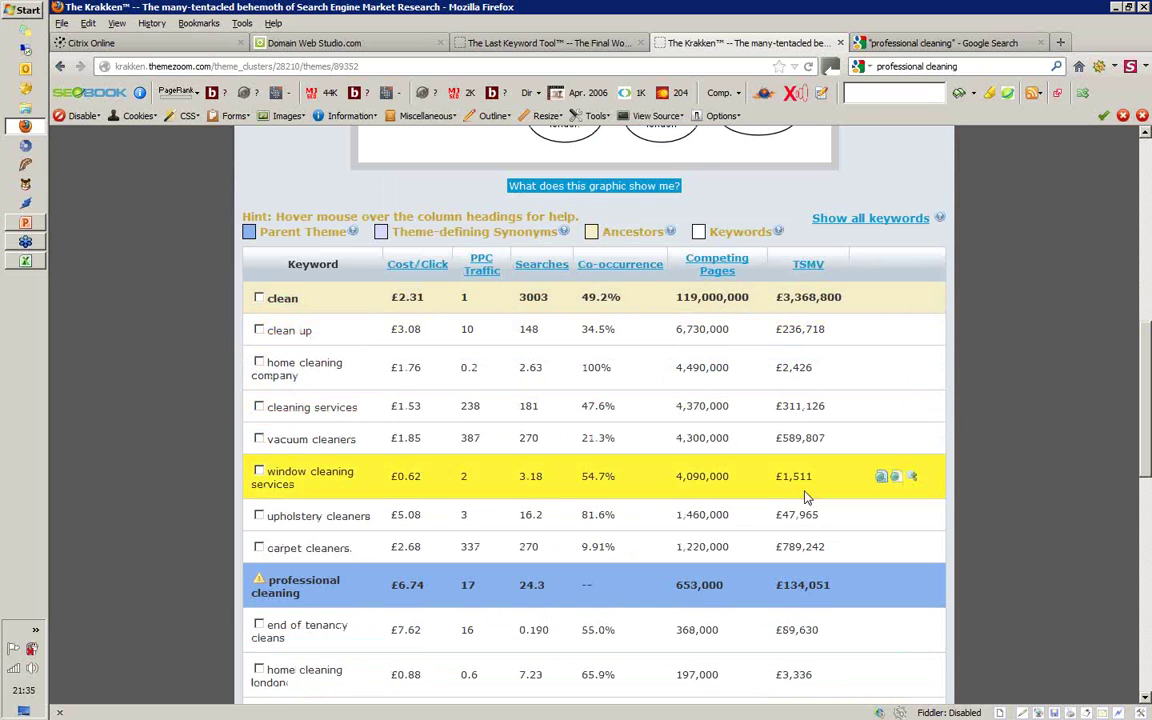
- Sort the professional cleaning theme keywords by TSMV and review the ranked list
click(808, 266)
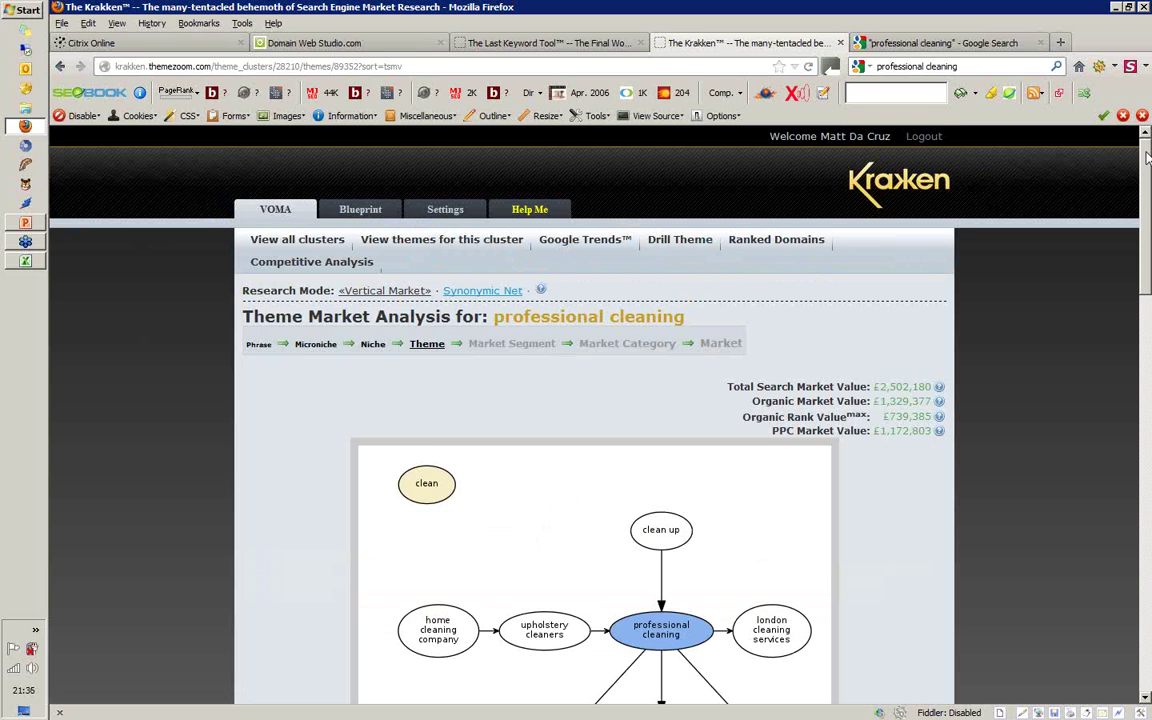
drag(1148, 158, 949, 295)
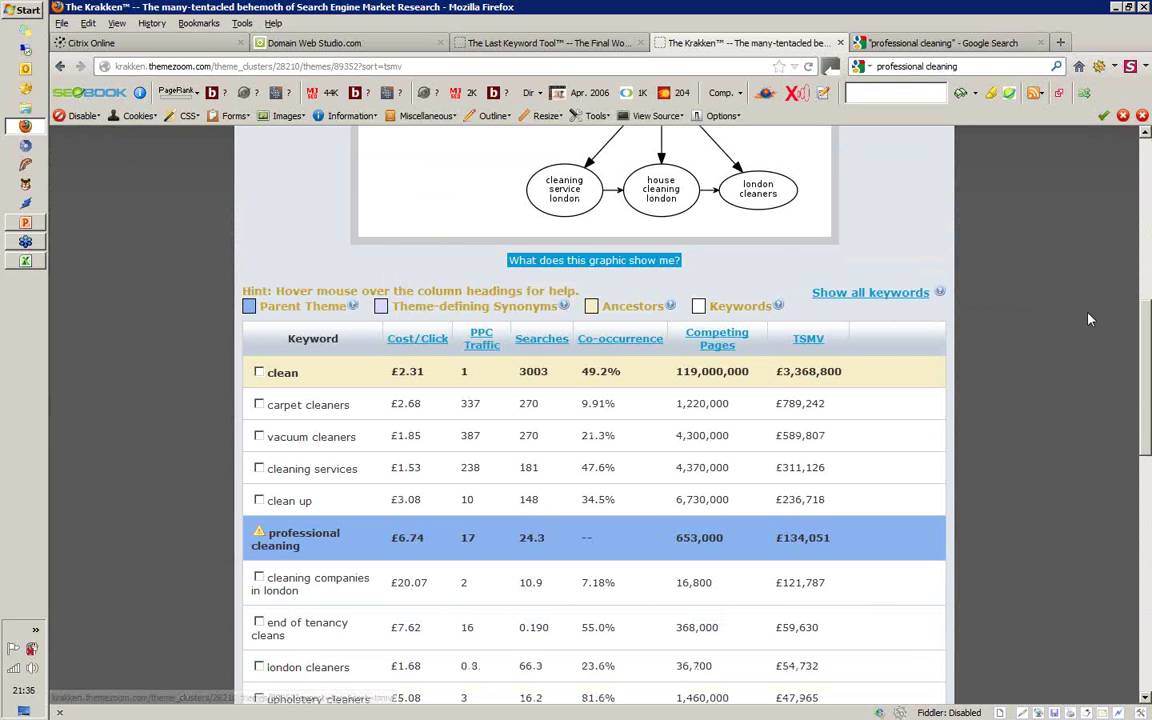
click(1146, 703)
click(1146, 703)
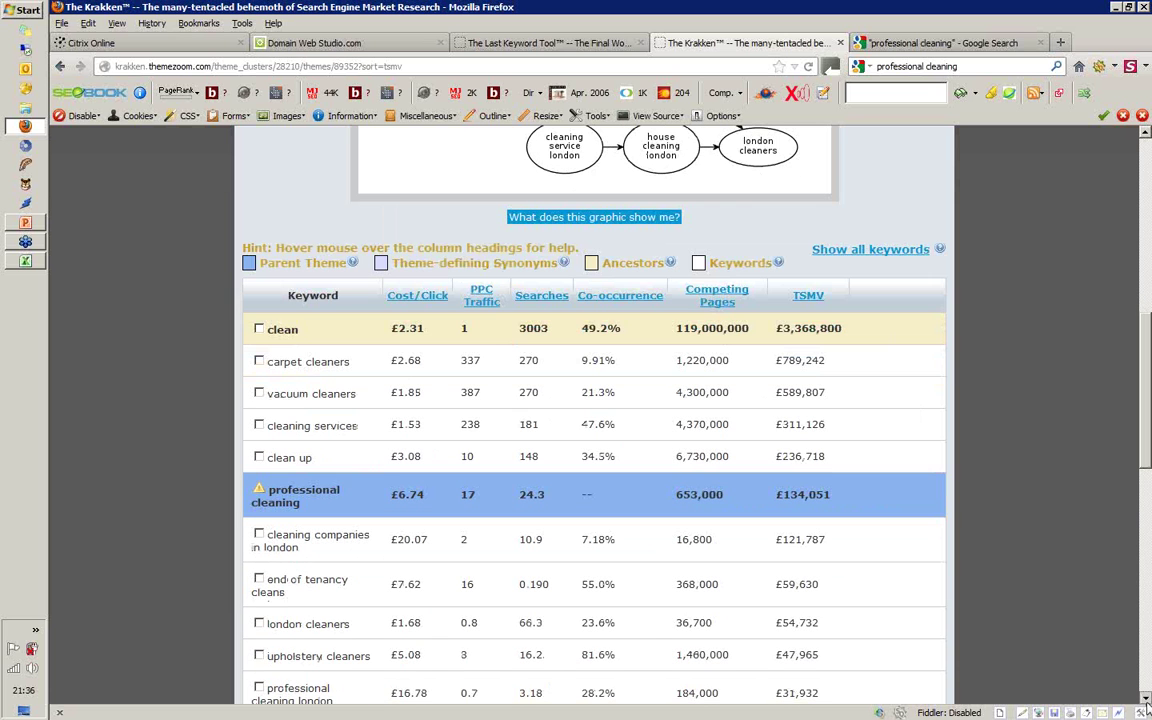
click(1146, 703)
click(1146, 703)
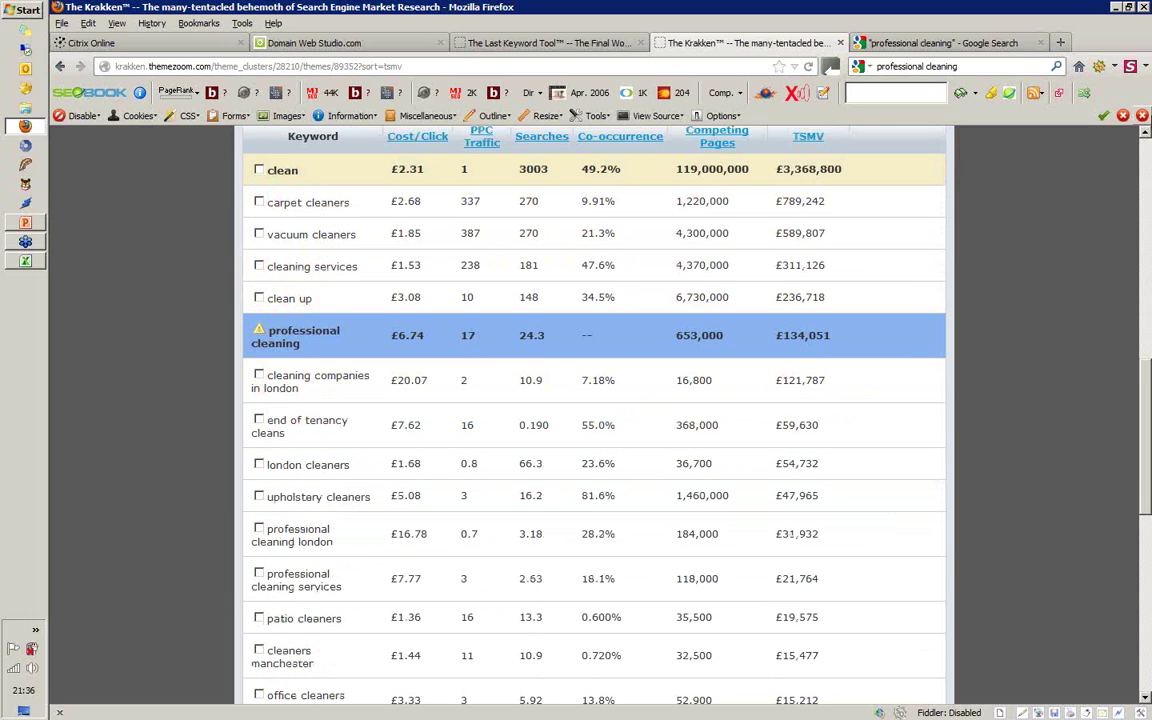
click(1146, 133)
click(1146, 134)
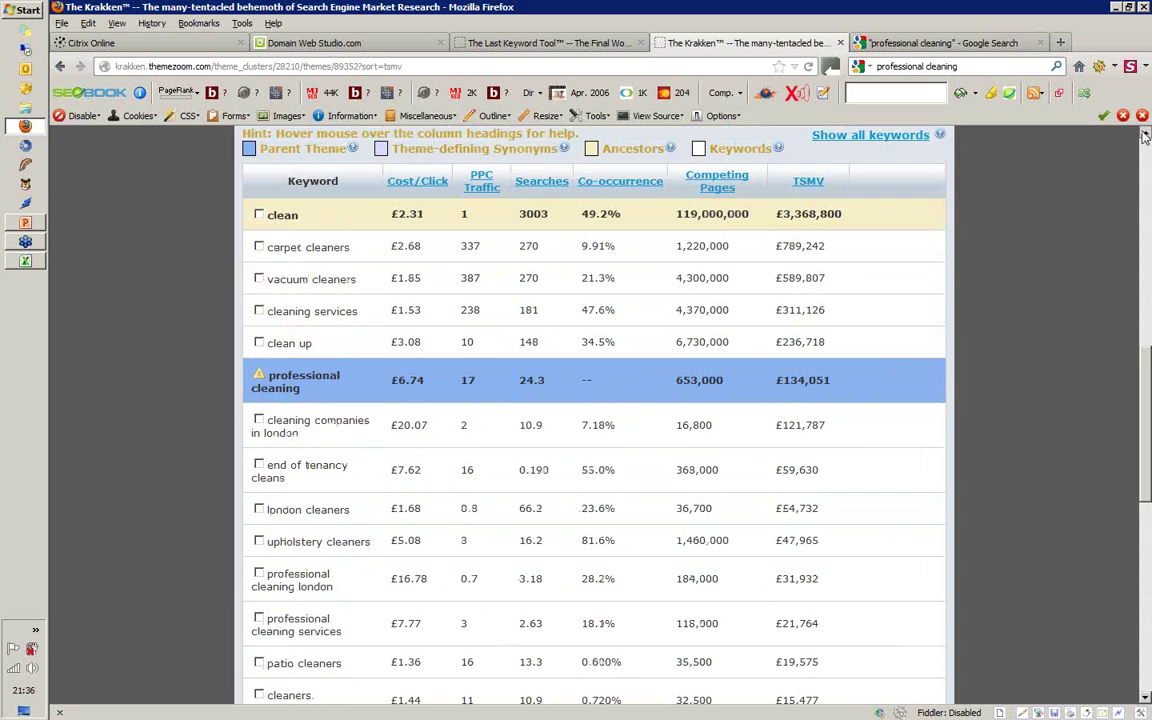
click(1146, 134)
scroll(1146, 134, up, 2)
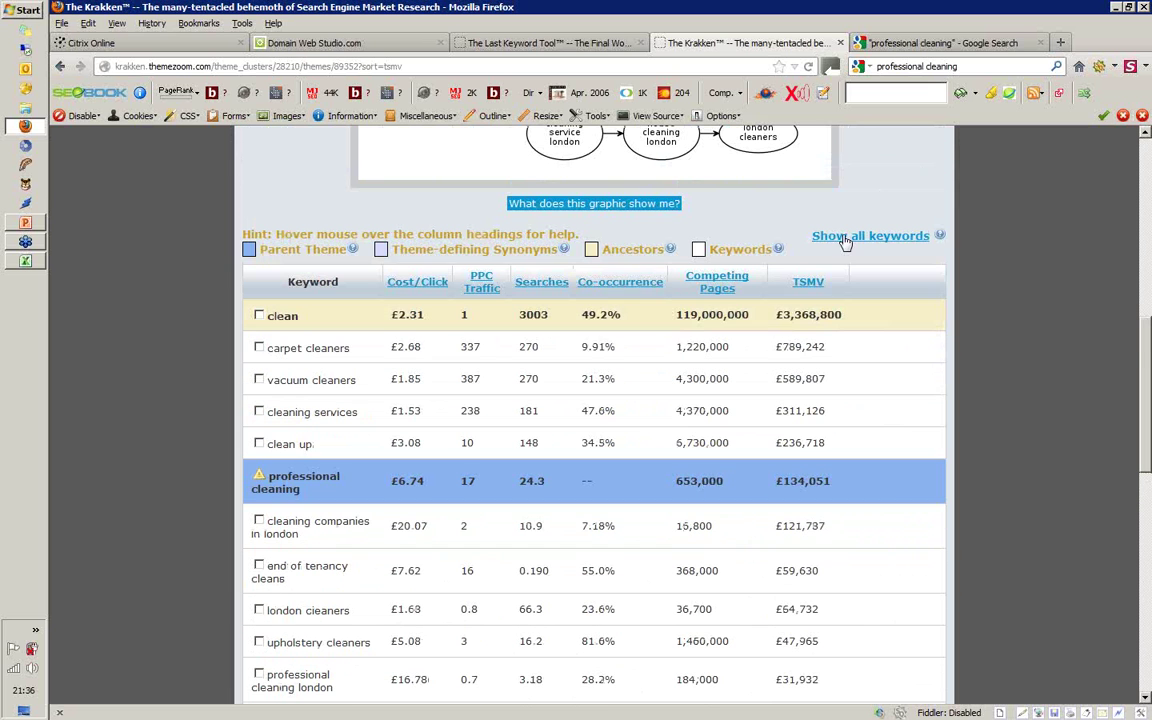
- Check the TSMV of carpet cleaners, and the TSMV, PPC traffic and searches of cleaning services
double_click(800, 346)
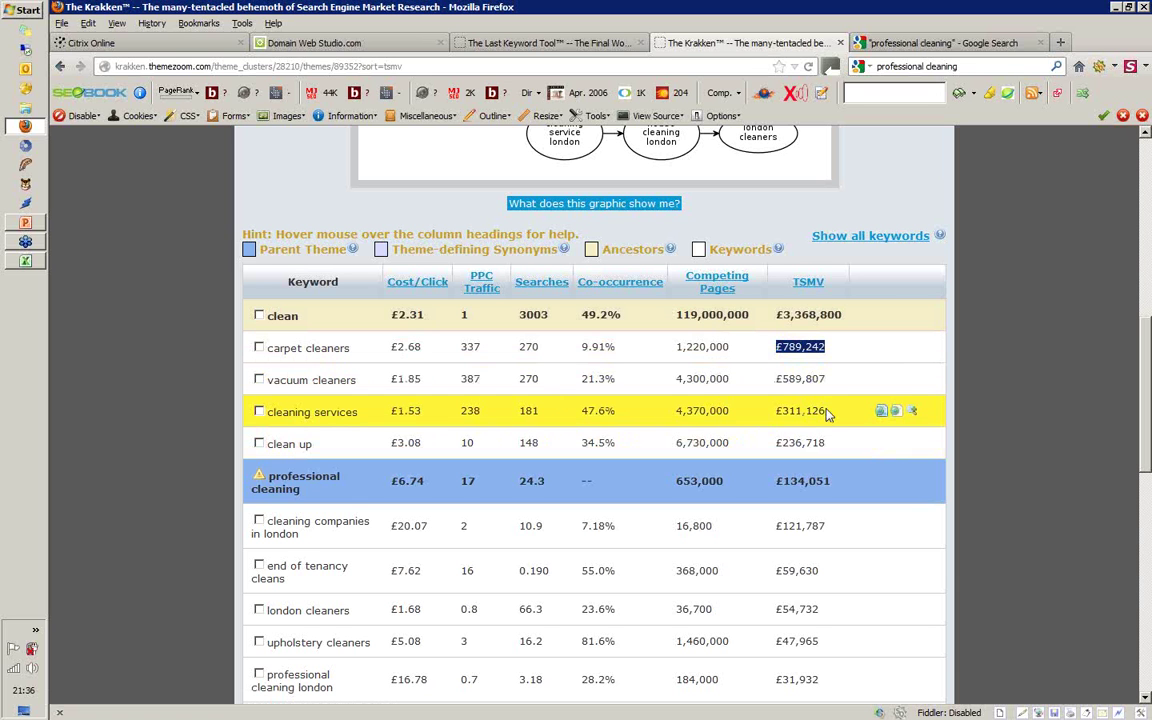
drag(827, 414, 774, 412)
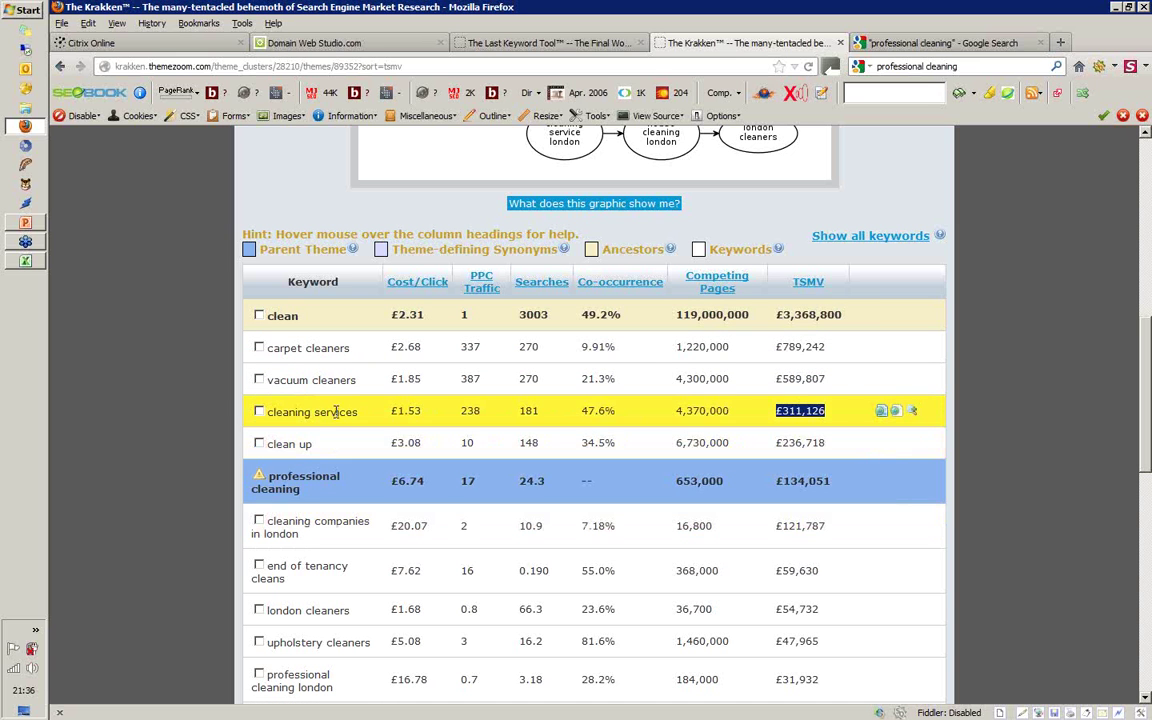
drag(817, 410, 777, 416)
drag(483, 410, 461, 410)
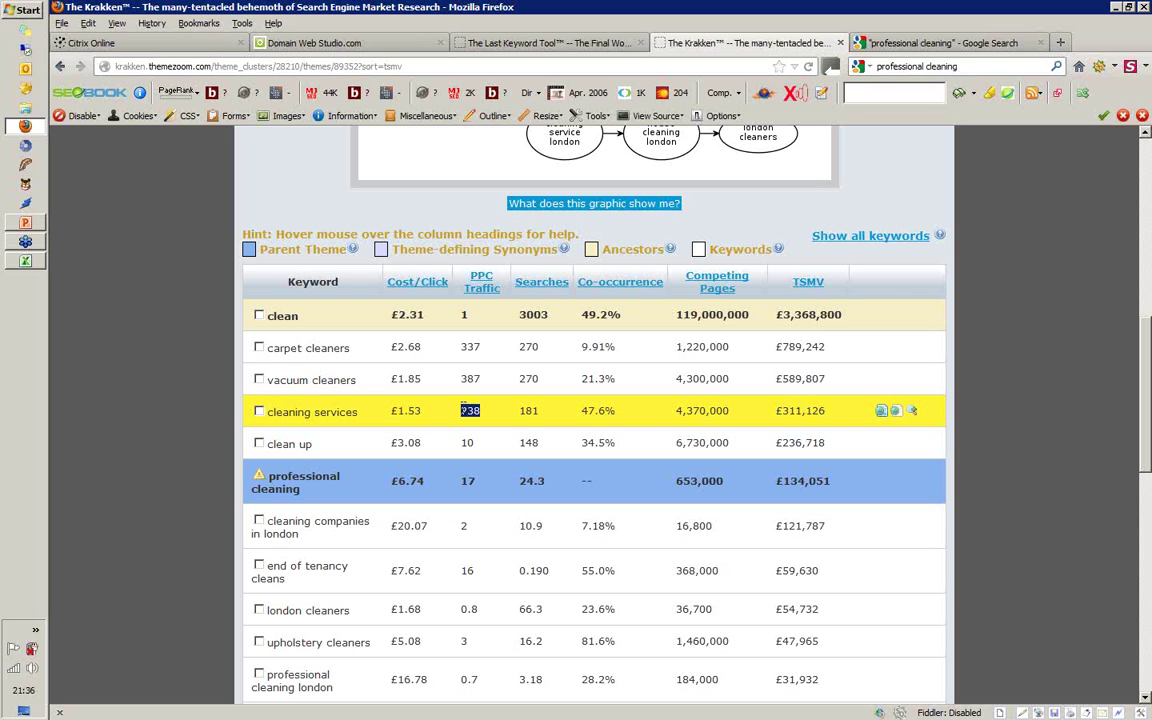
drag(541, 411, 512, 411)
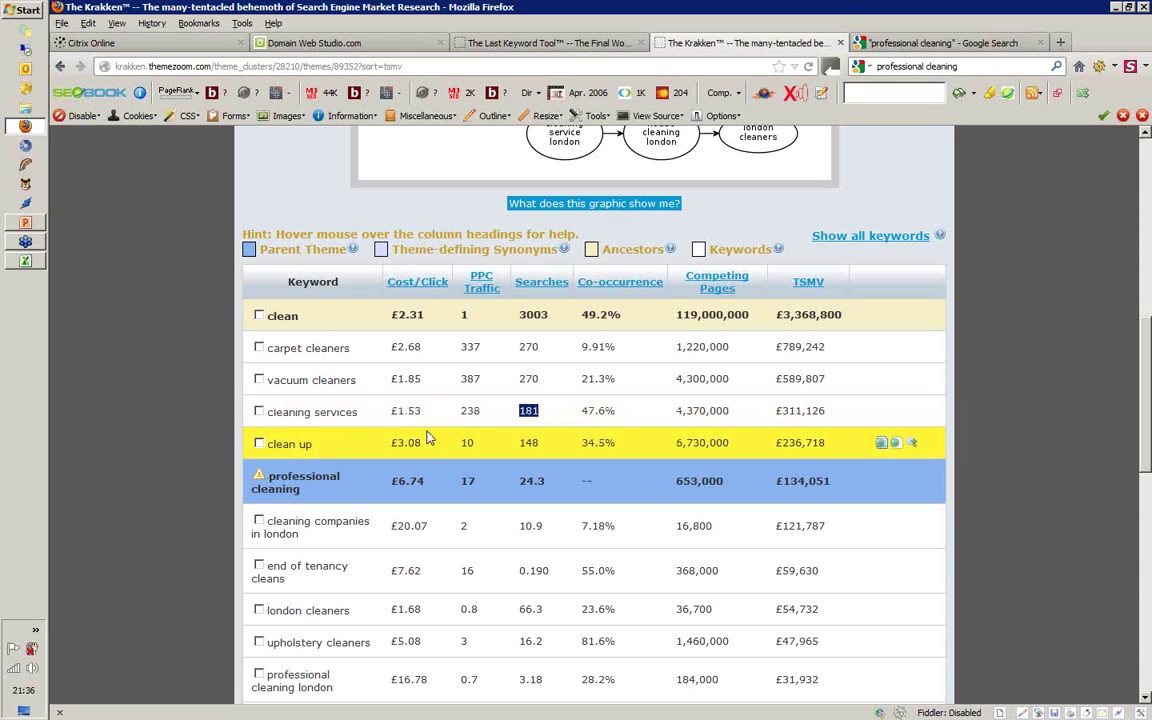
- Copy the keyword cleaning services, switch to Domain Web Studio, and open the Professional Cleaning site parameters in the House Clearance empire
drag(358, 411, 265, 412)
key(ctrl+c)
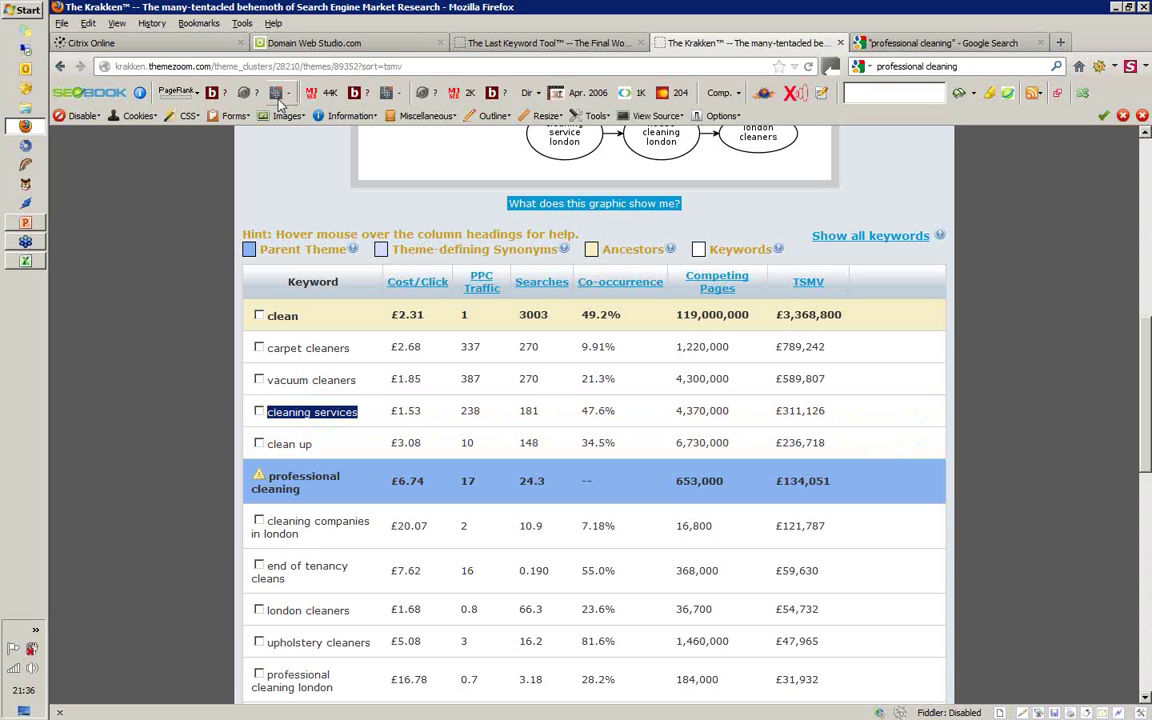
click(302, 43)
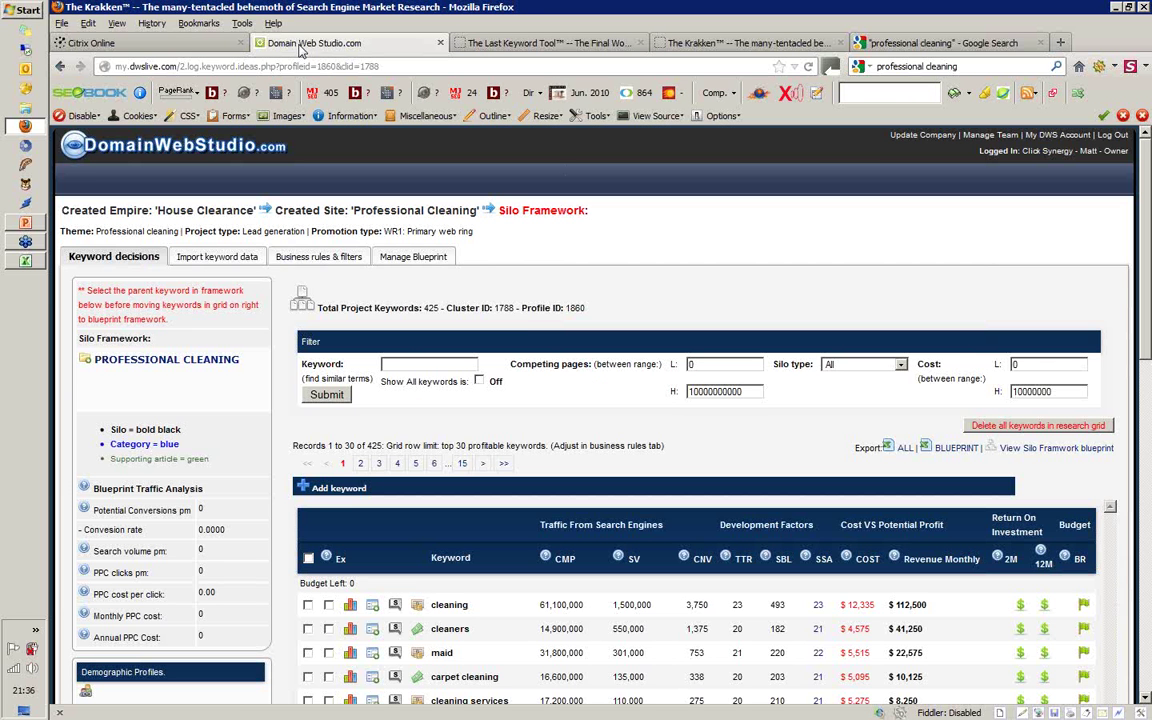
click(307, 258)
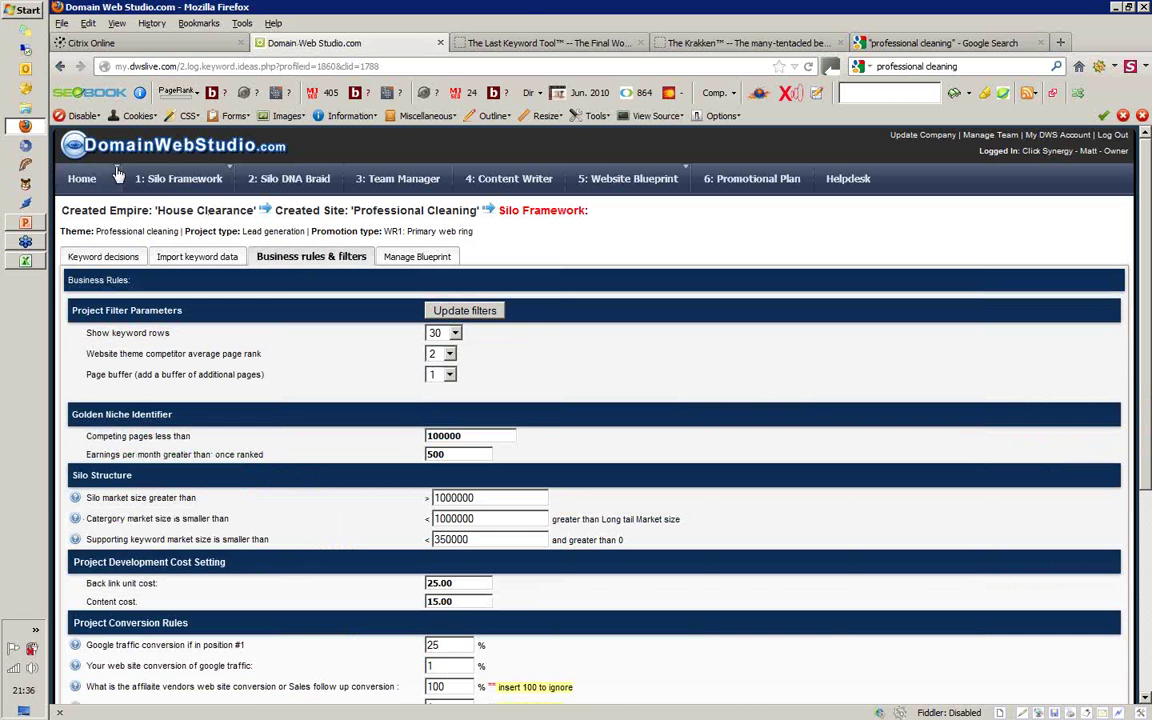
mouse_move(83, 180)
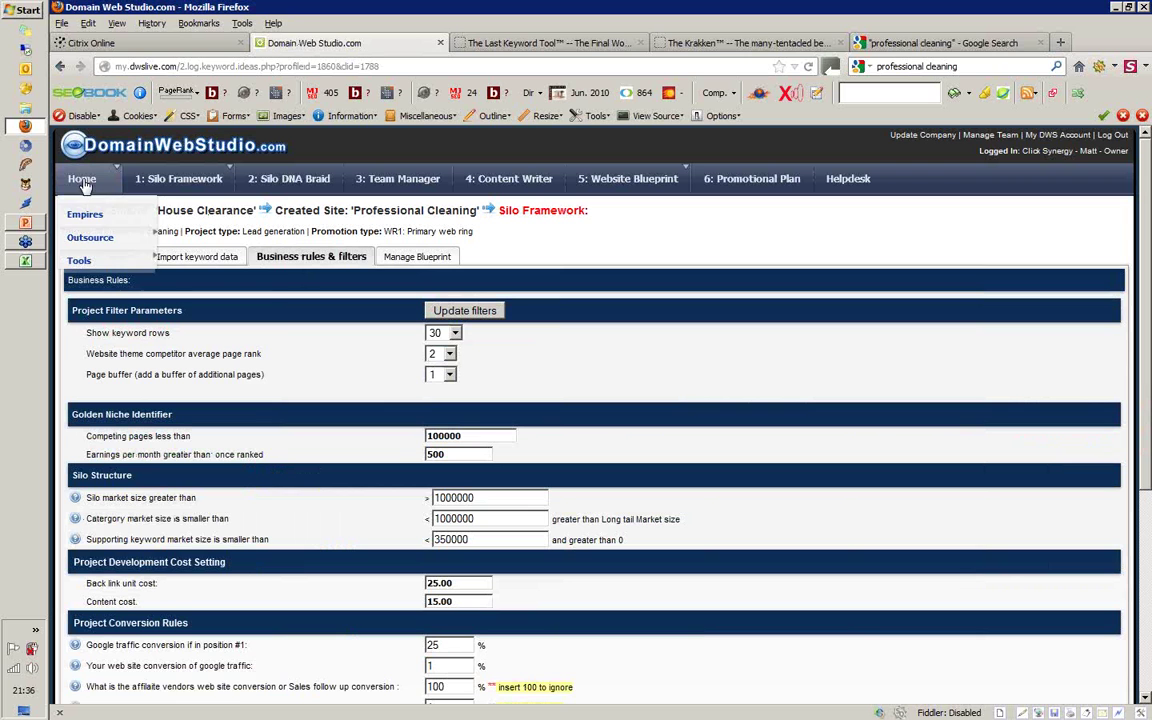
click(83, 180)
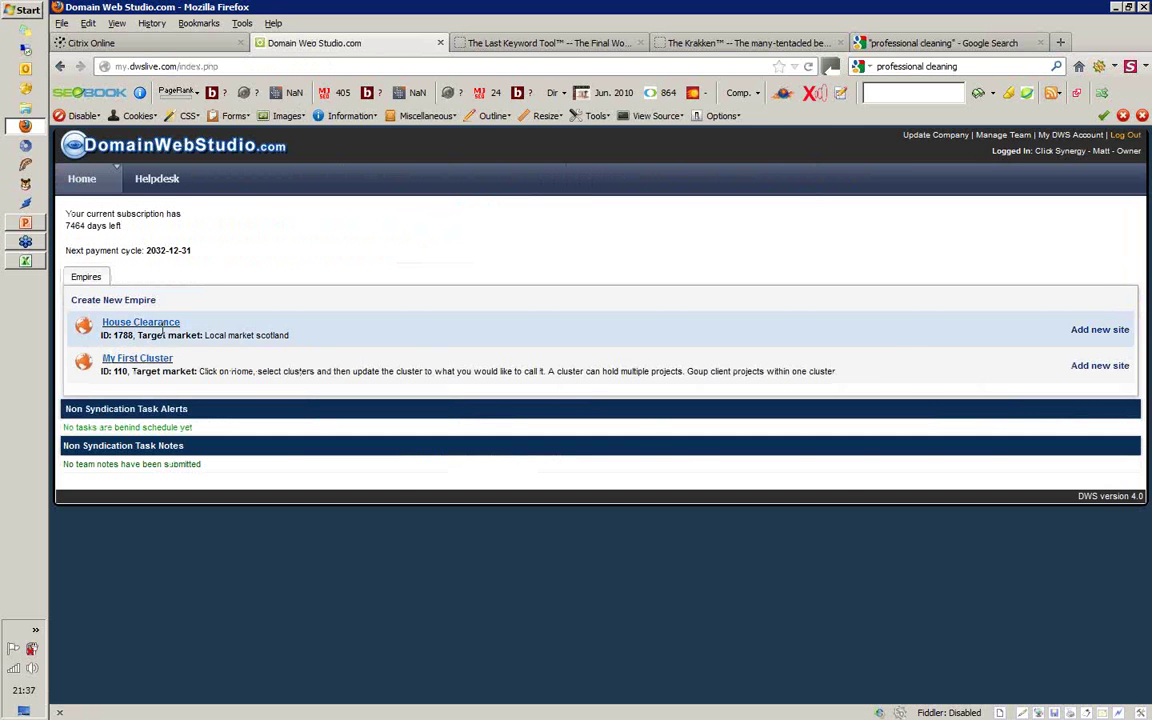
click(160, 330)
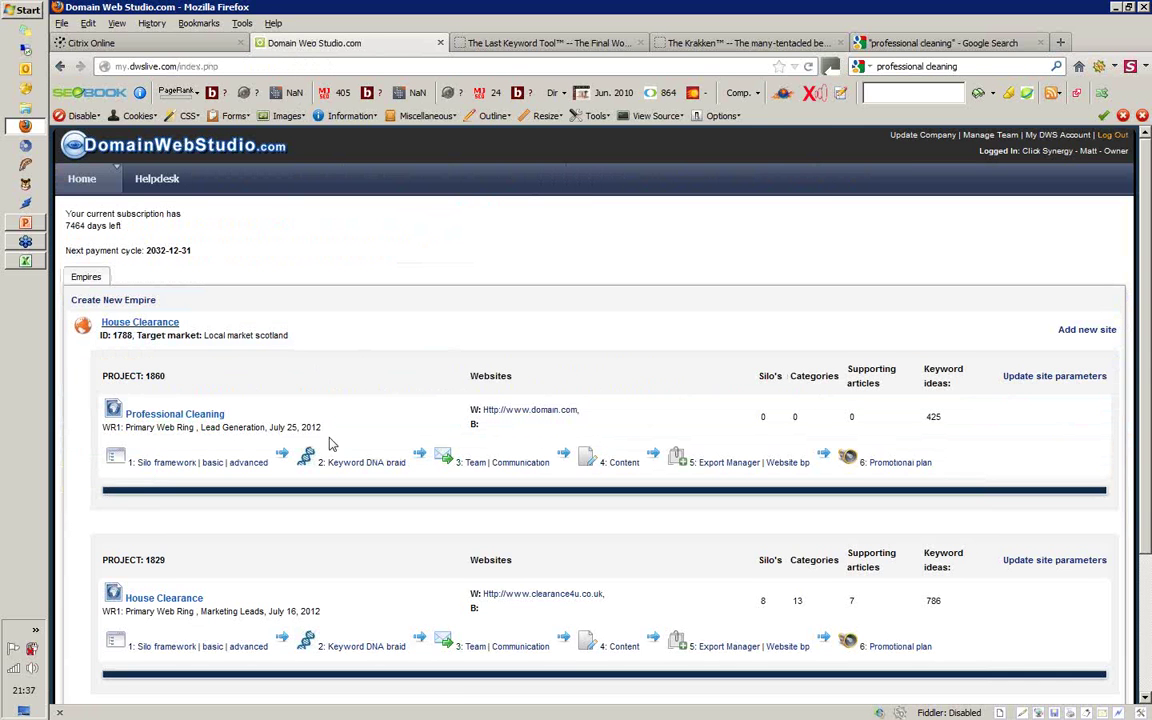
click(1062, 377)
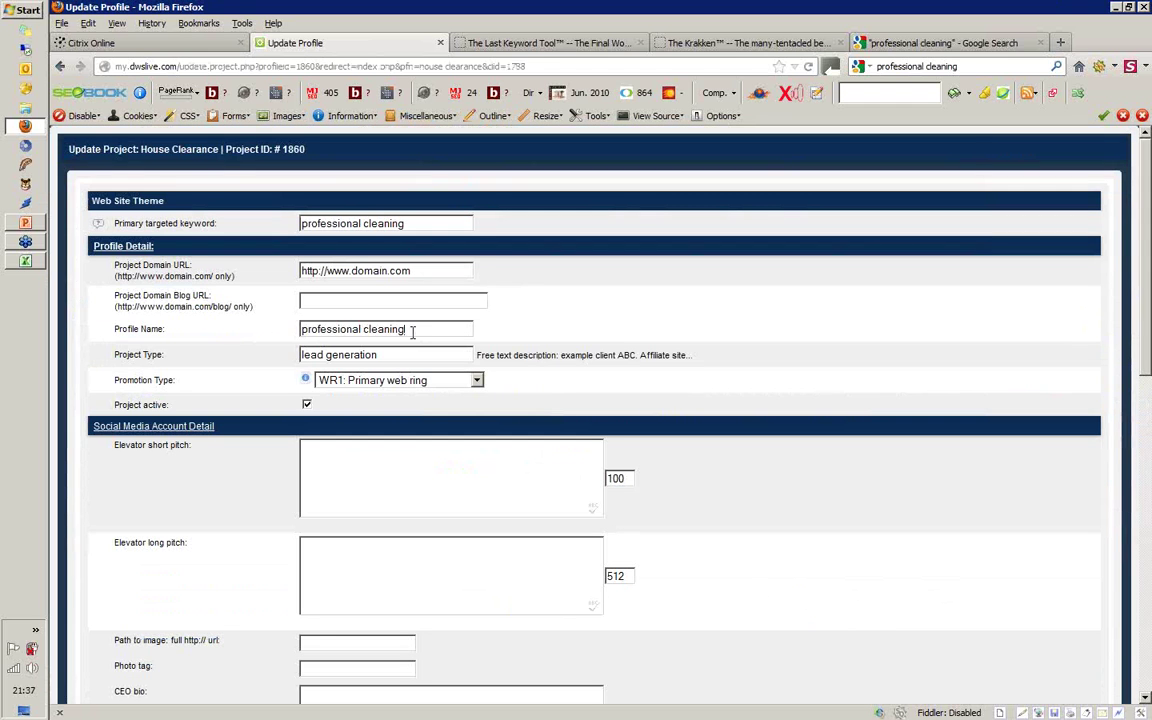
- Set the profile name and the primary targeted keyword to cleaning services, and update the project profile
triple_click(345, 329)
key(ctrl+v)
double_click(400, 350)
click(415, 330)
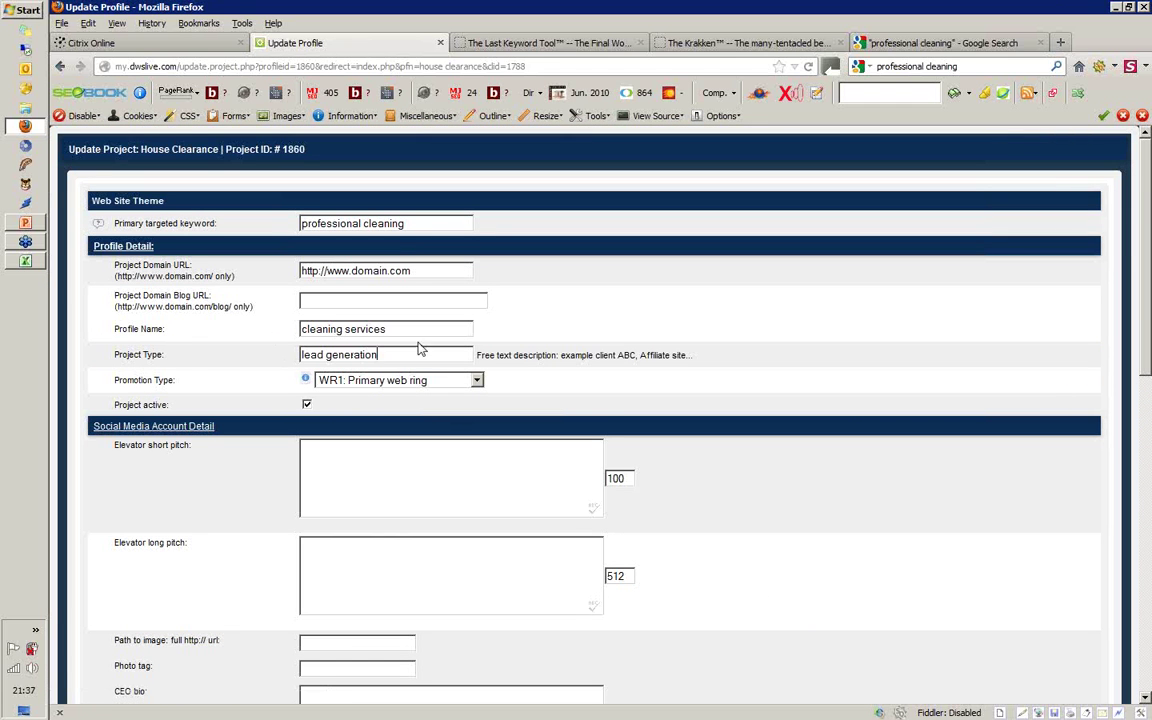
triple_click(398, 223)
key(ctrl+v)
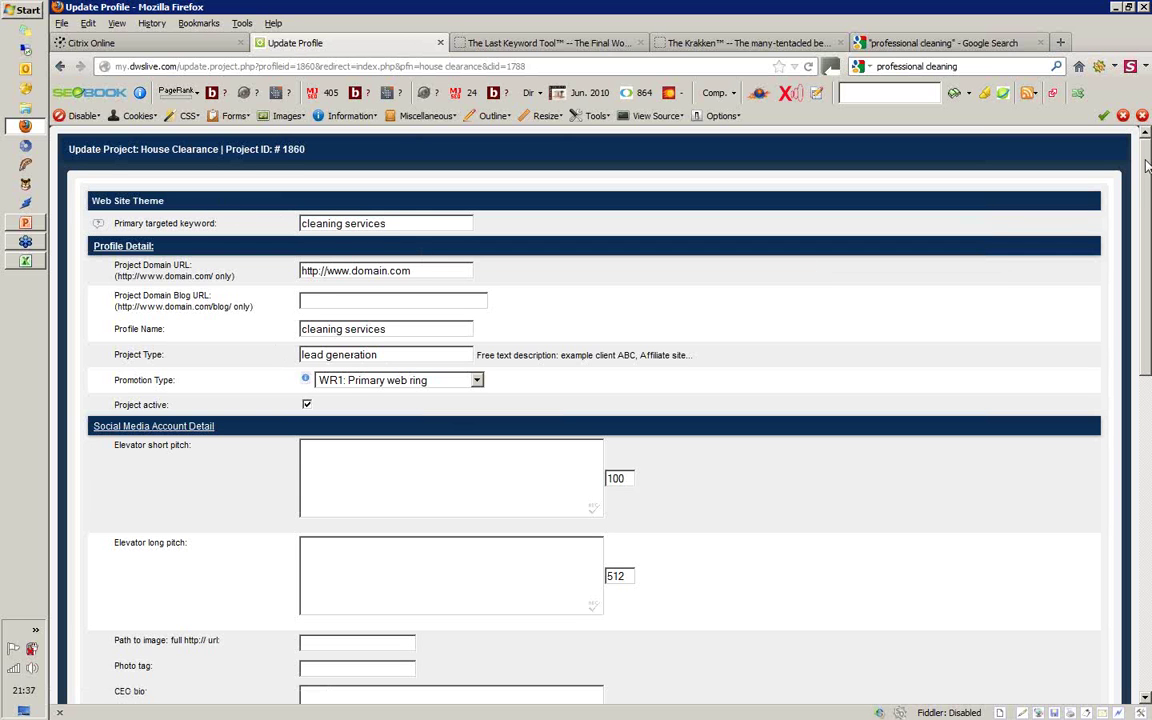
drag(1147, 165, 1149, 537)
click(134, 652)
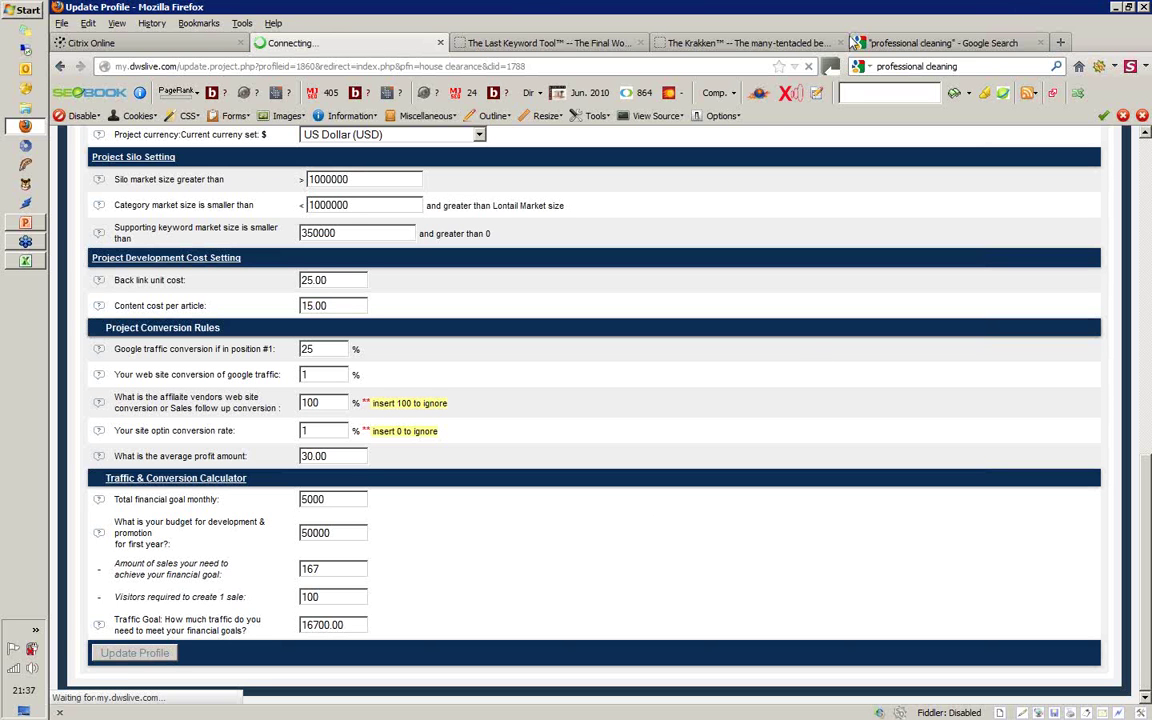
- Switch back to The Krakken and show all keywords for the professional cleaning theme
click(793, 42)
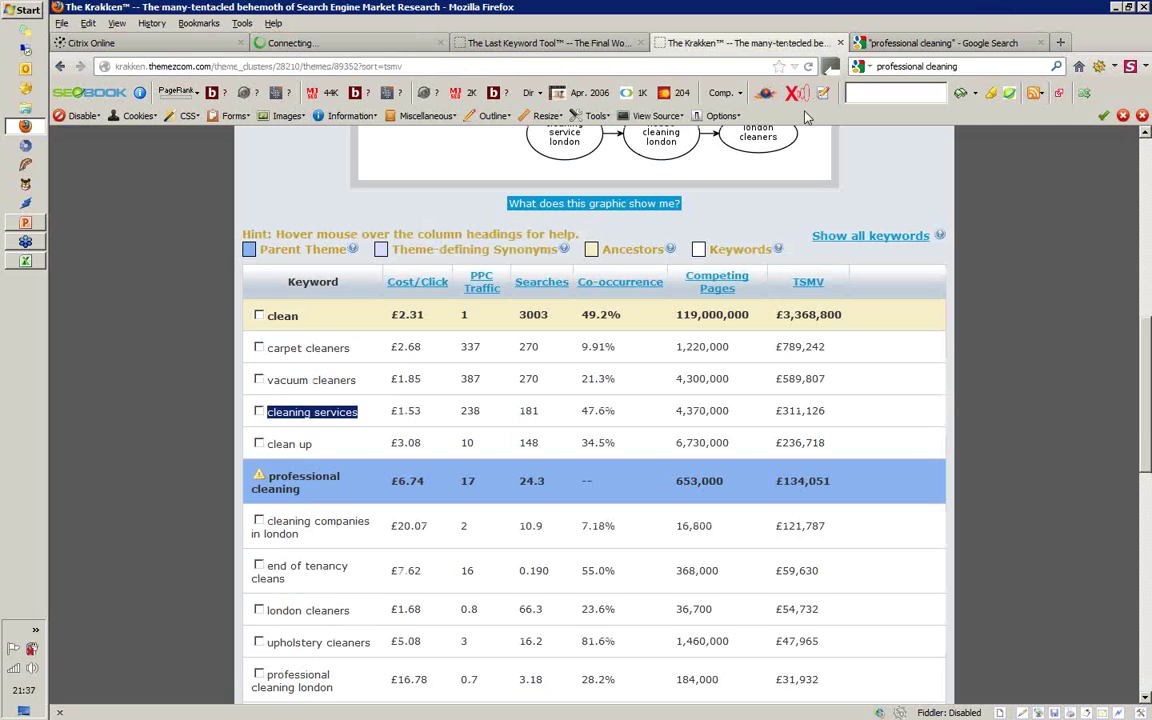
click(862, 237)
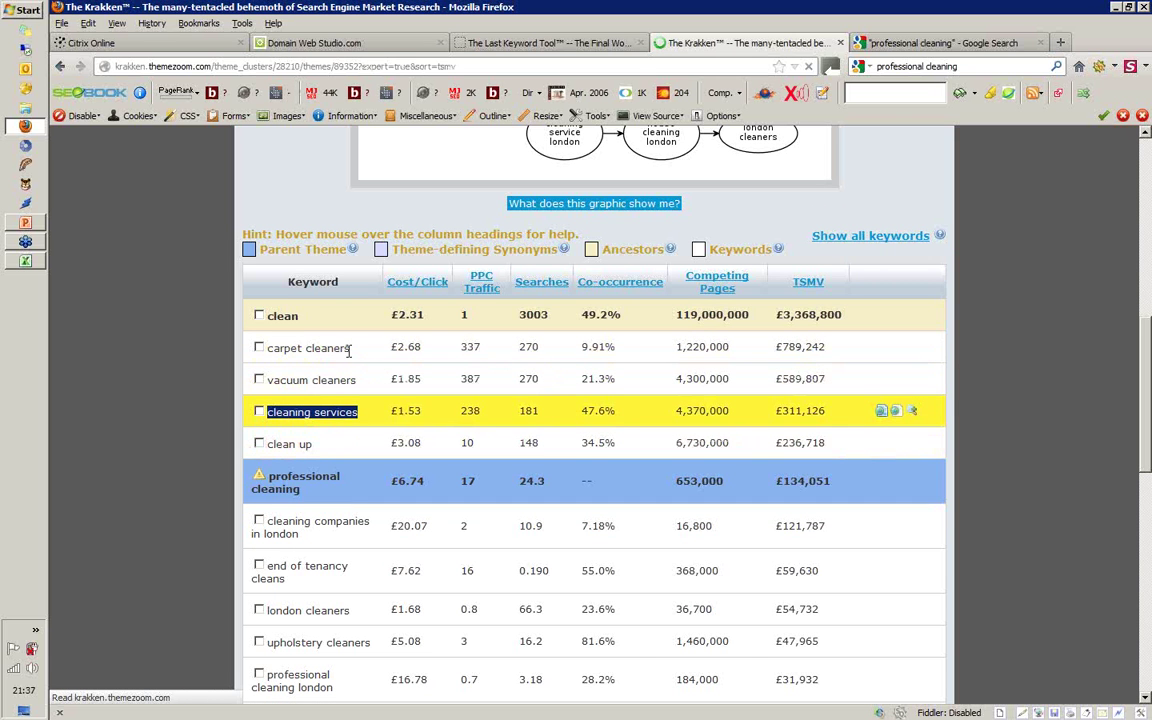
drag(1147, 400, 1147, 160)
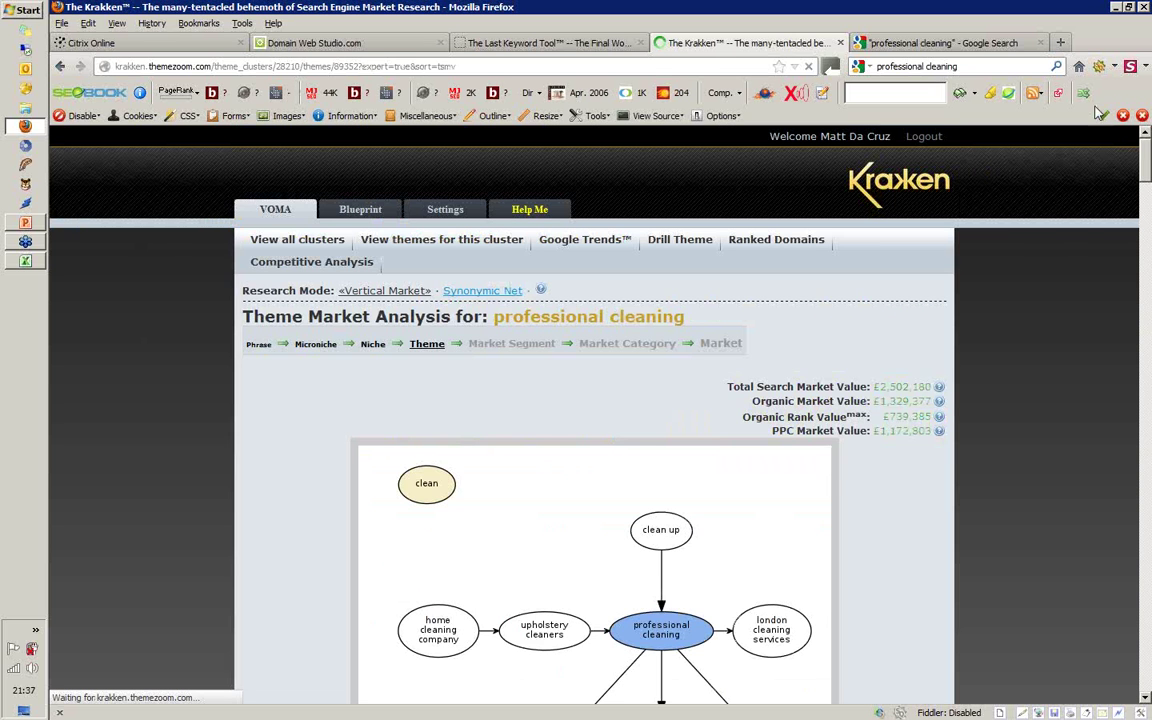
scroll(1147, 158, down, 1)
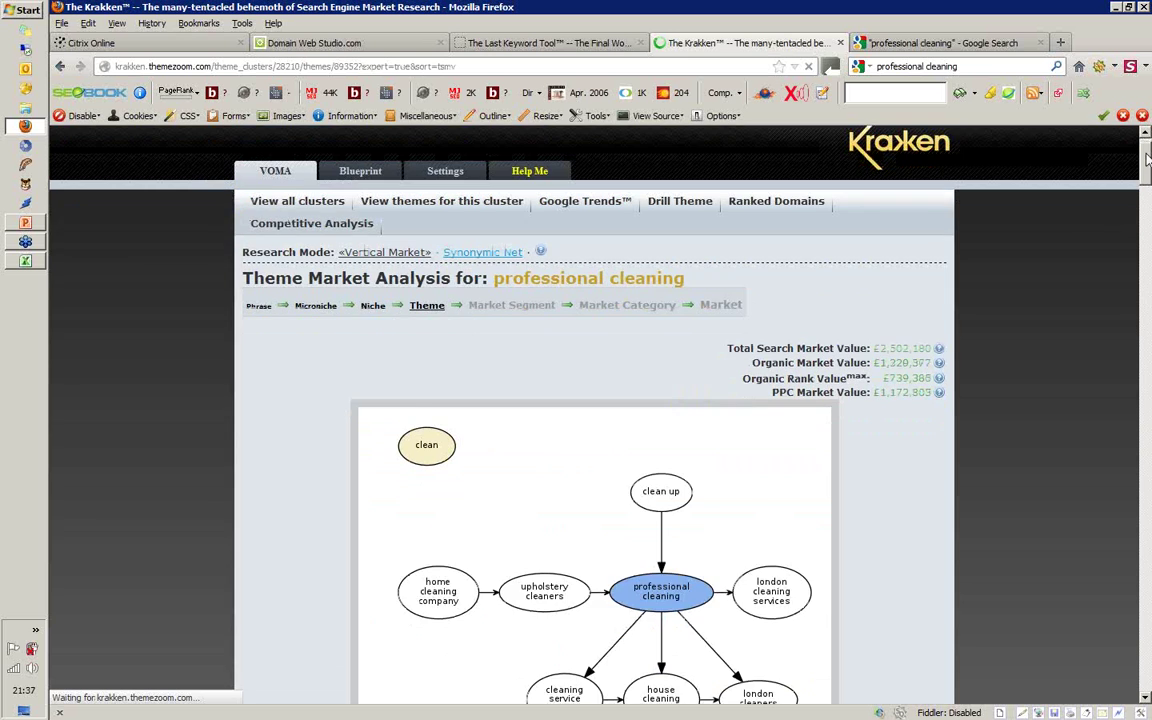
- Export the full professional cleaning keyword list and save it to the Desktop as krakken professional_cleaning.csv
drag(1147, 158, 1147, 670)
click(622, 624)
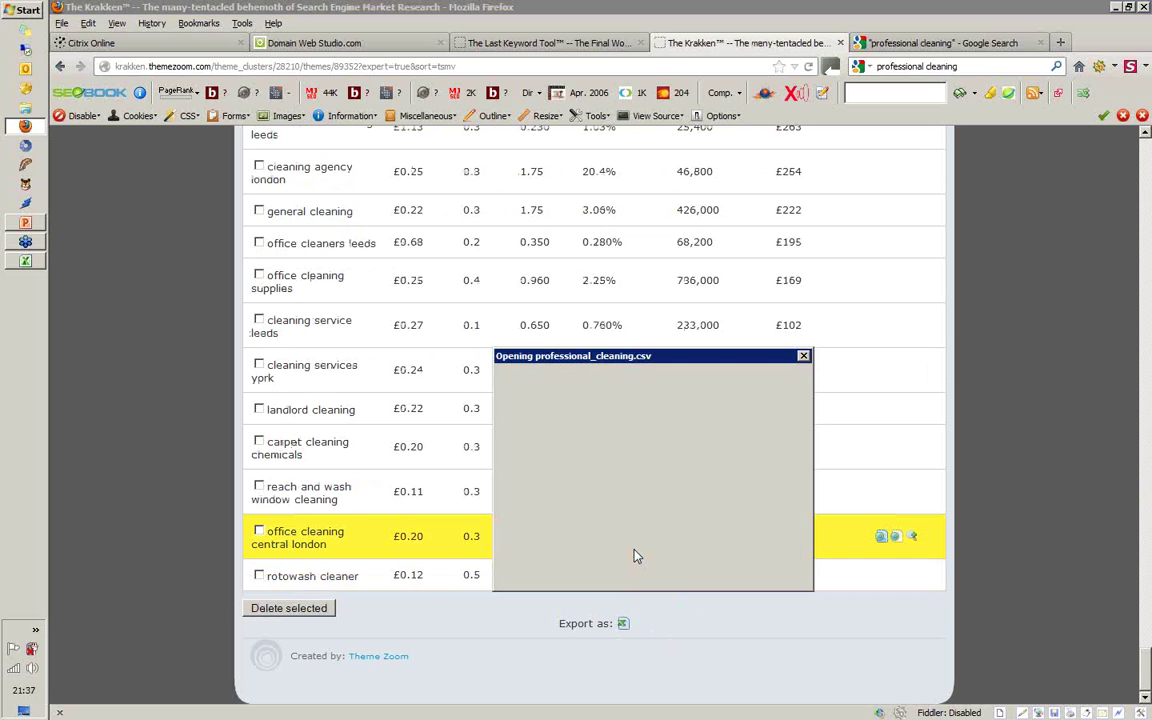
click(553, 490)
click(713, 551)
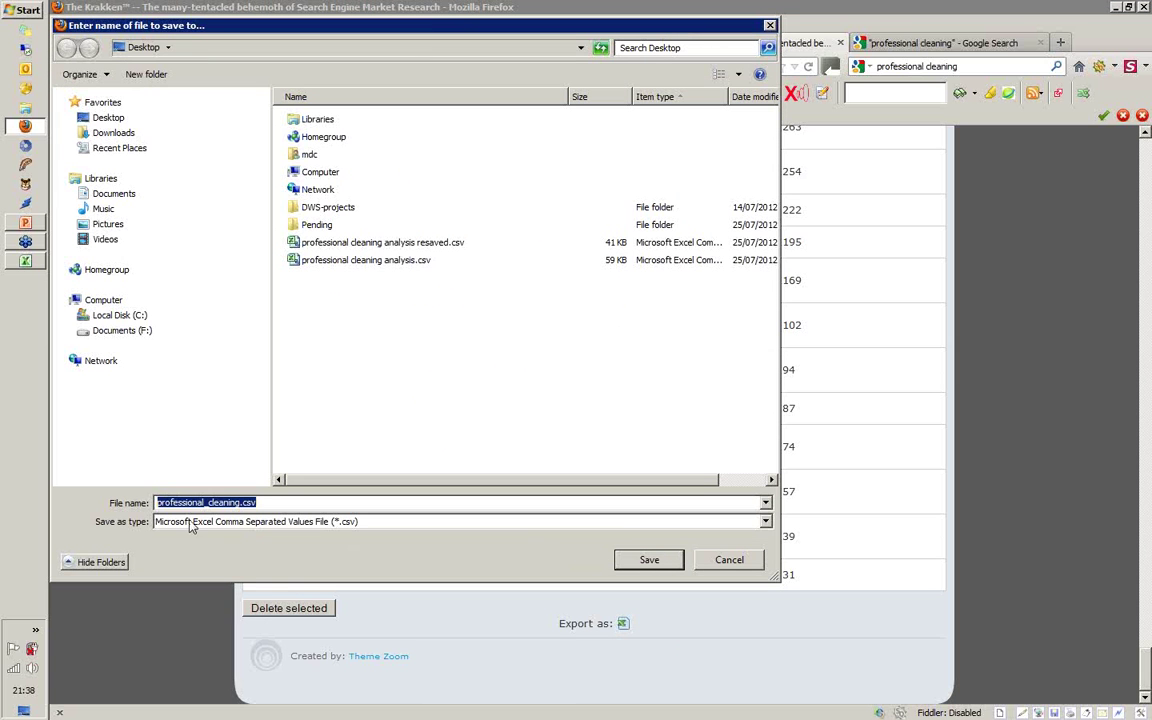
click(157, 503)
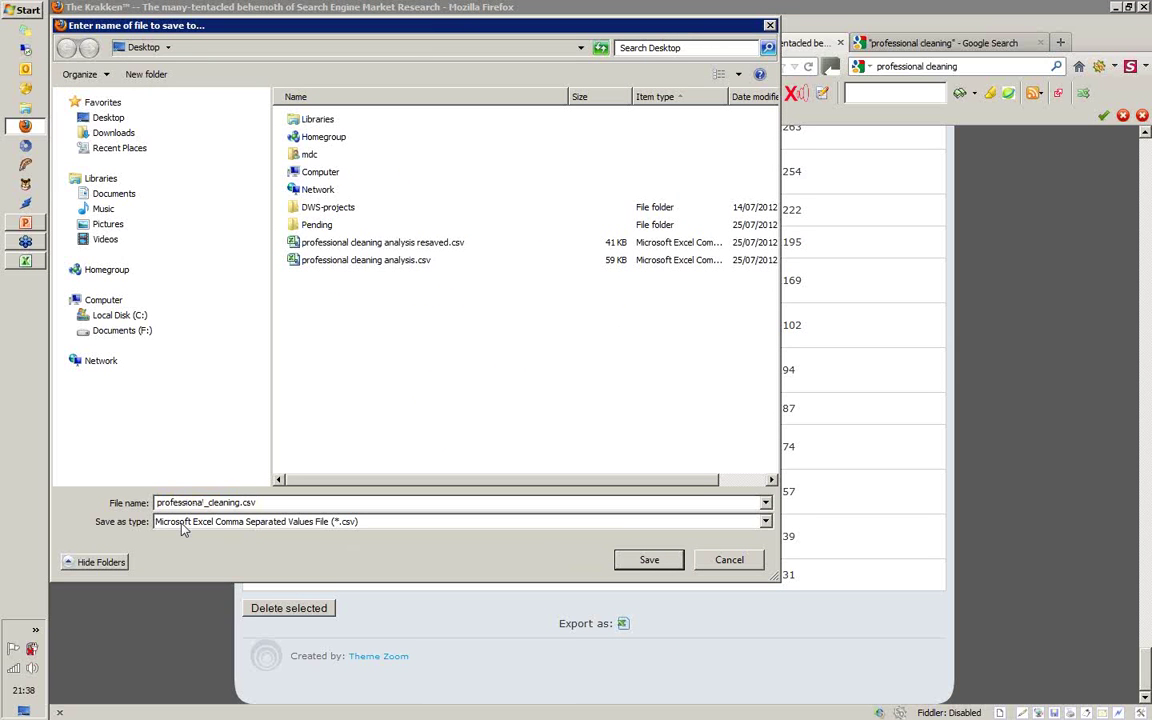
text(krakken)
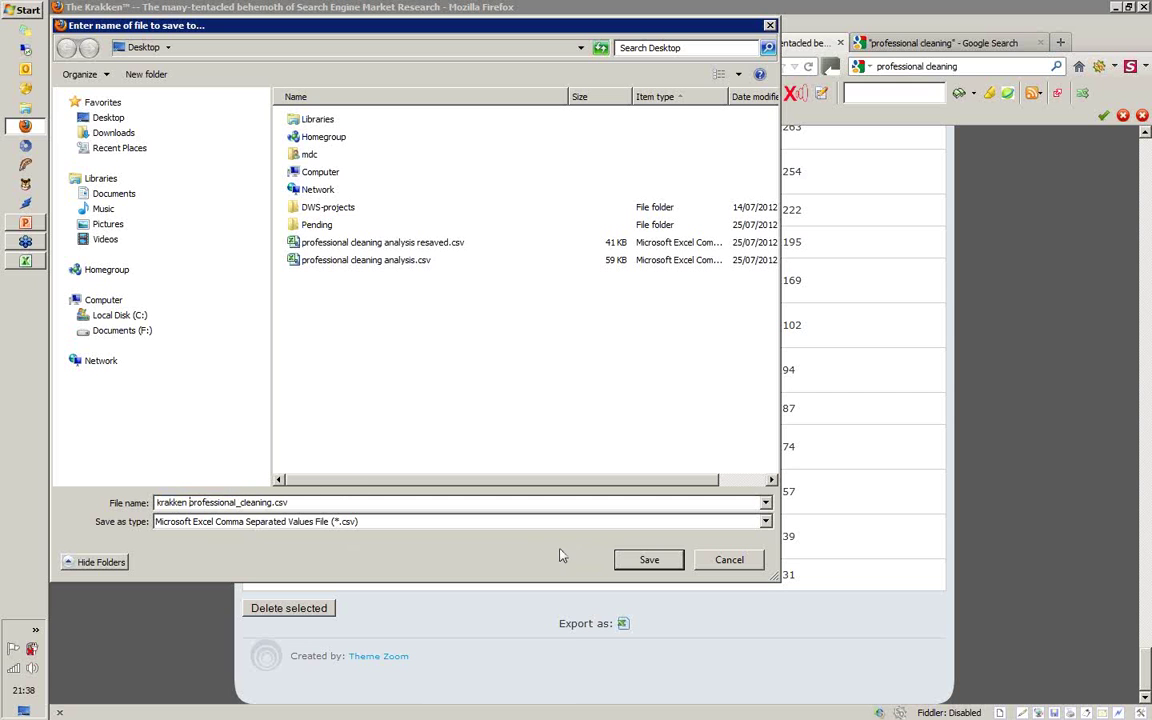
click(650, 561)
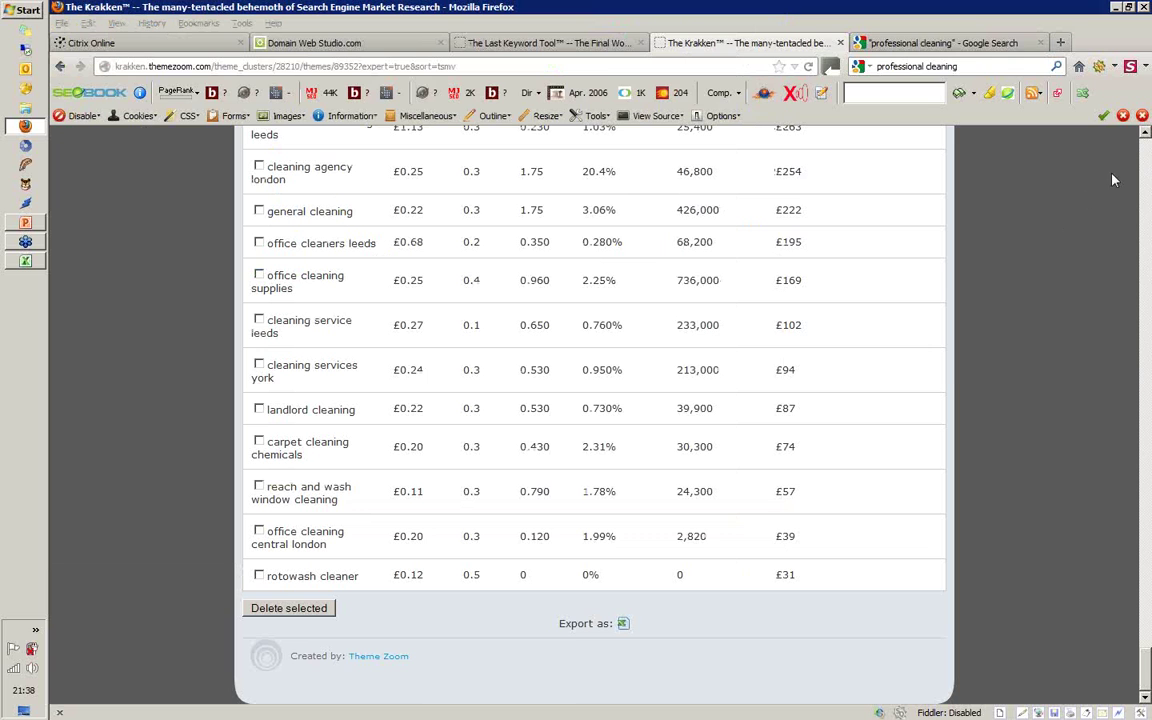
- Review the full professional cleaning keyword list with its cost per click, searches, competing pages and TSMV
click(1148, 158)
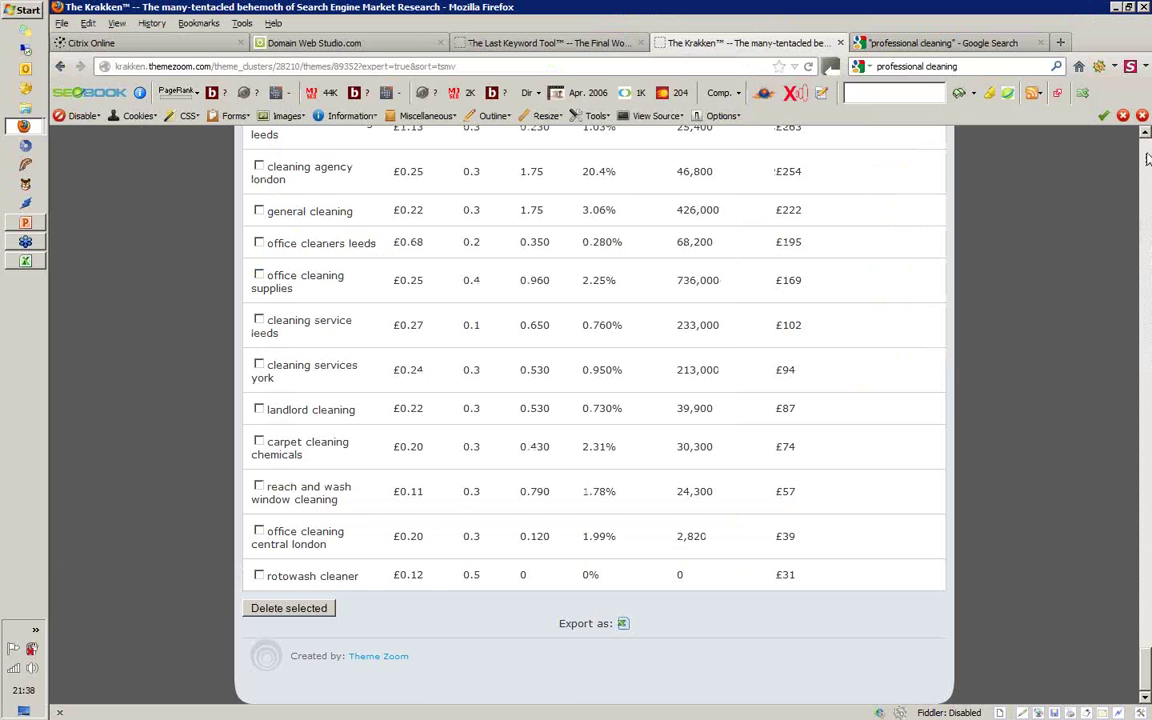
scroll(1148, 158, up, 2)
scroll(1148, 158, up, 15)
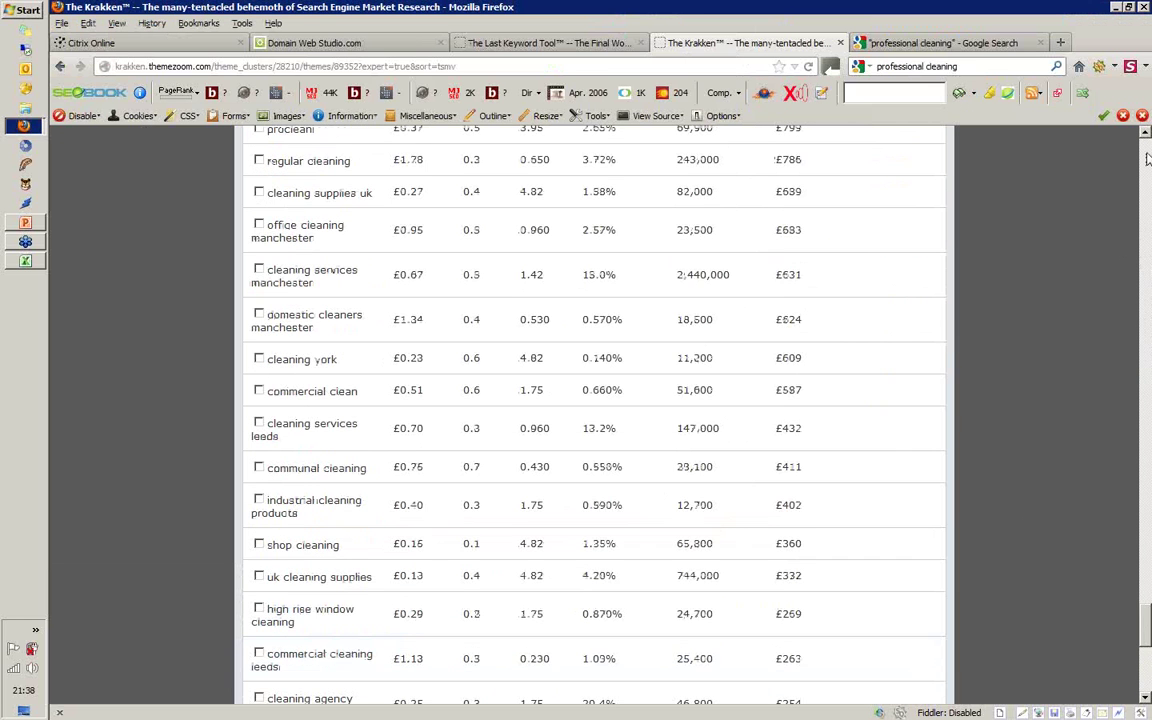
scroll(1148, 158, up, 10)
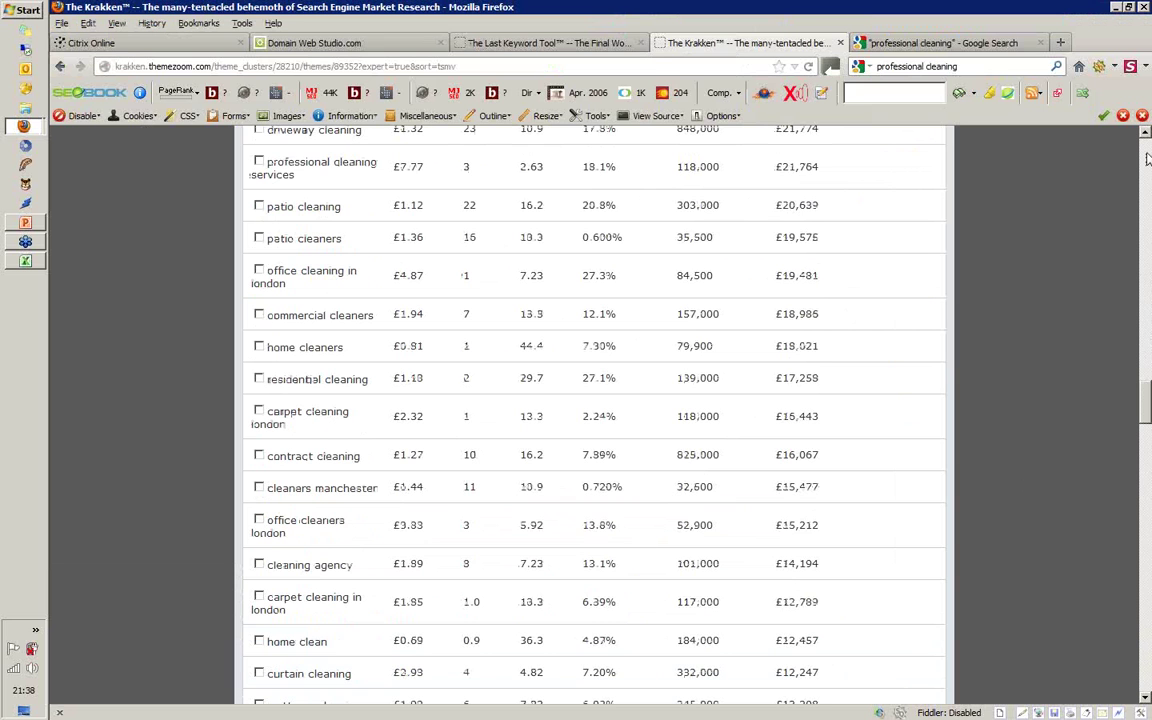
scroll(1148, 158, up, 15)
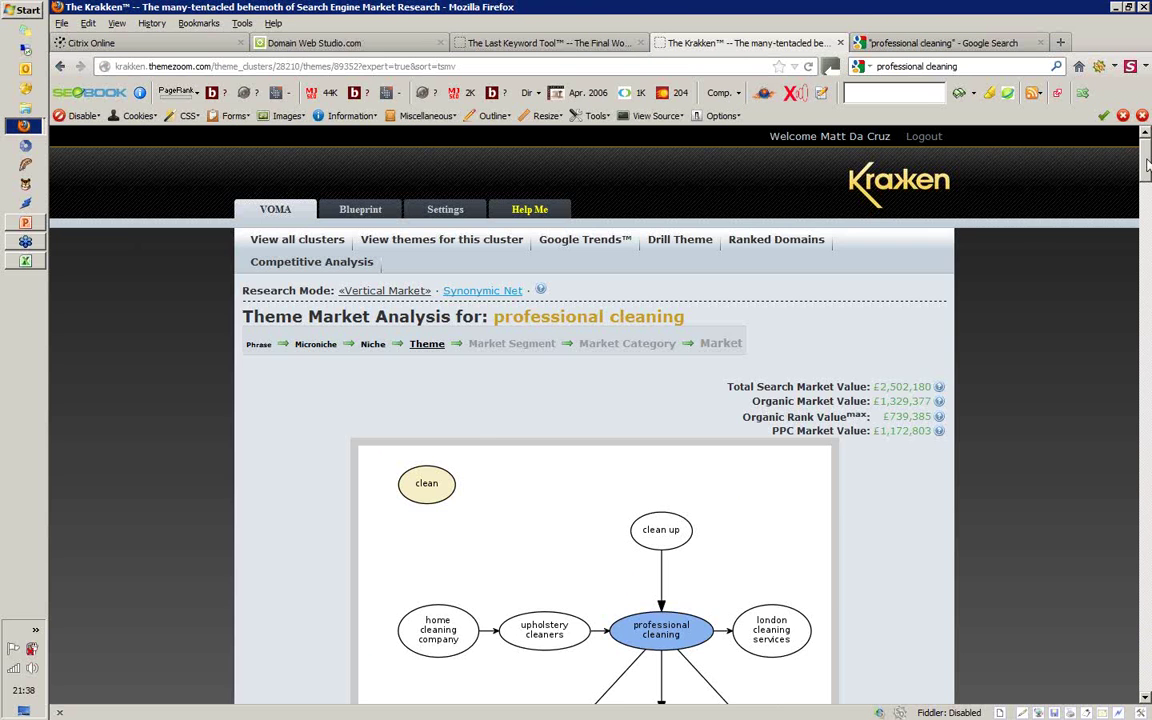
scroll(1148, 160, down, 10)
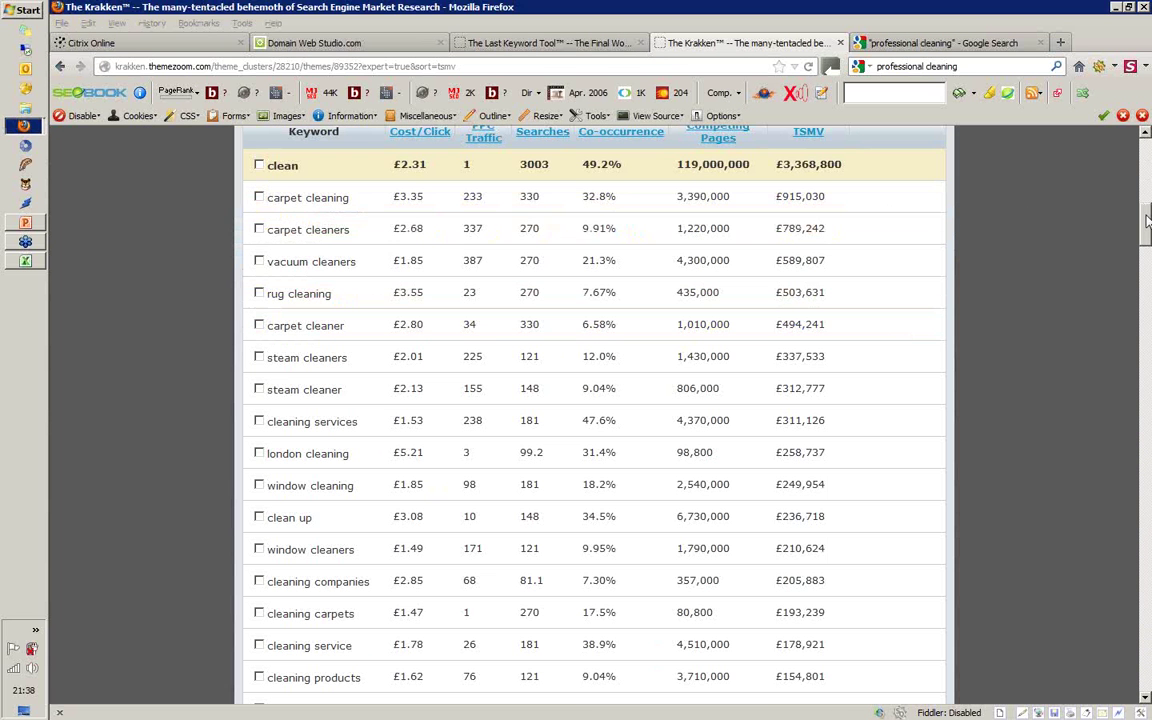
drag(1148, 218, 1148, 208)
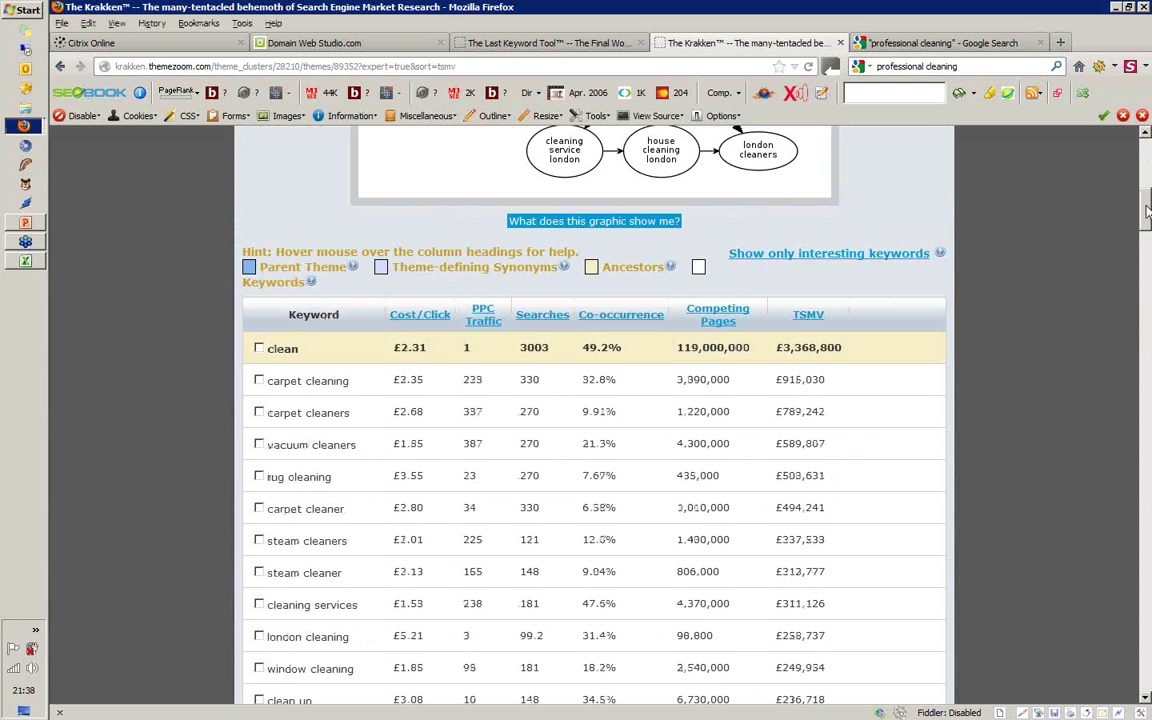
scroll(818, 229, down, 3)
scroll(912, 244, up, 1)
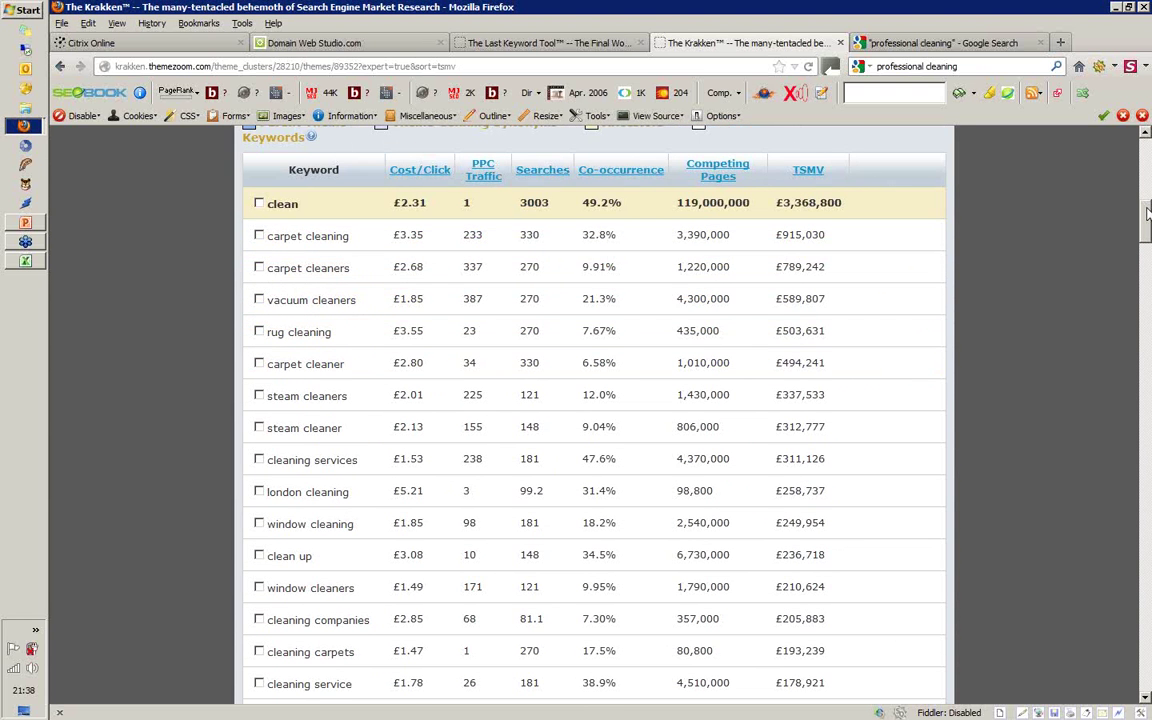
- Show only the interesting keywords for the professional cleaning theme
drag(1148, 210, 1148, 185)
click(856, 330)
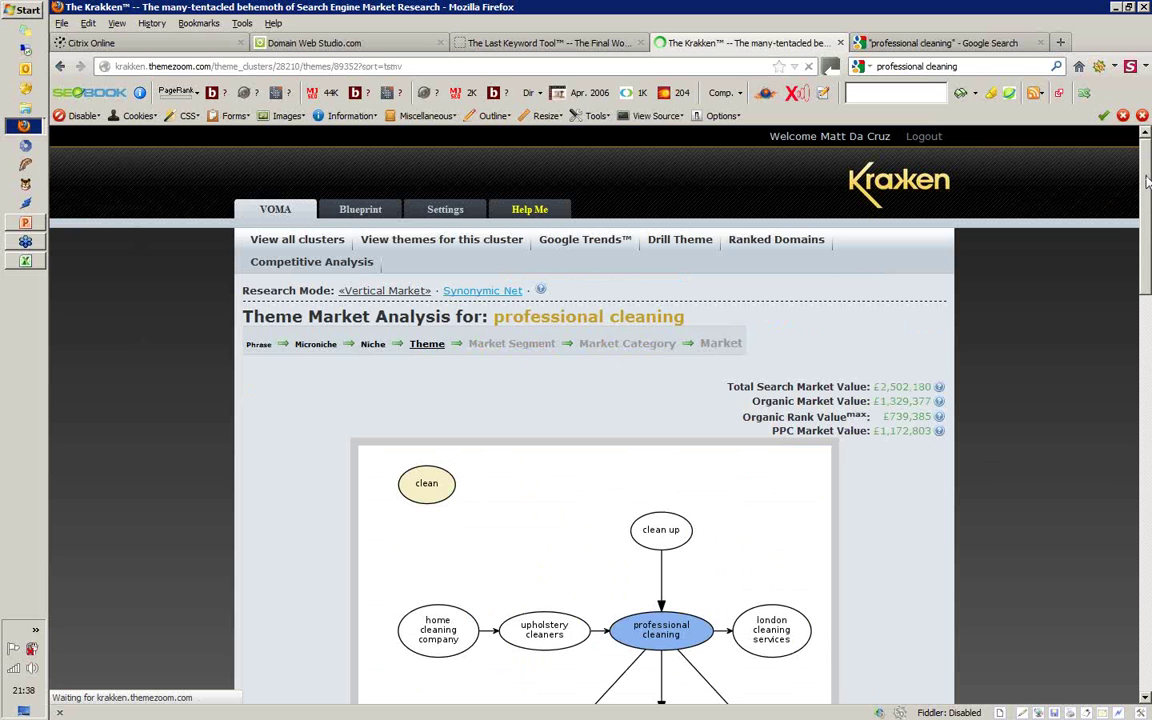
drag(1148, 180, 1148, 372)
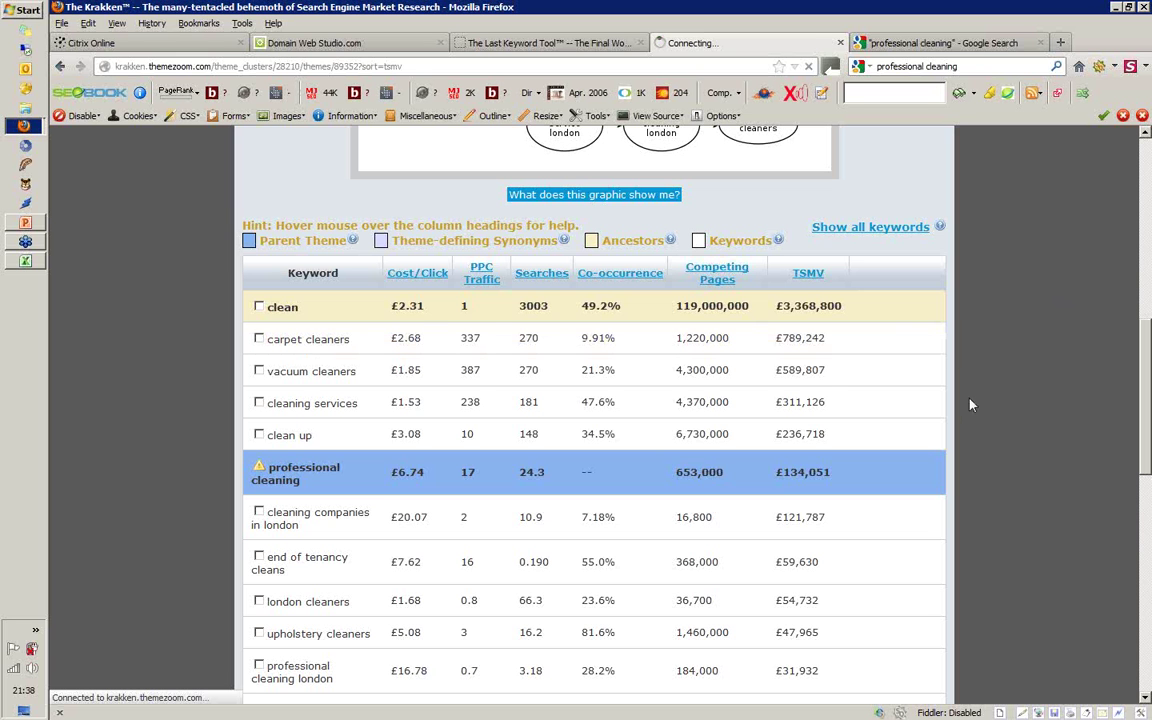
- Create a new theme from the keyword cleaning services and delete all of its suggested synonyms
mouse_move(905, 466)
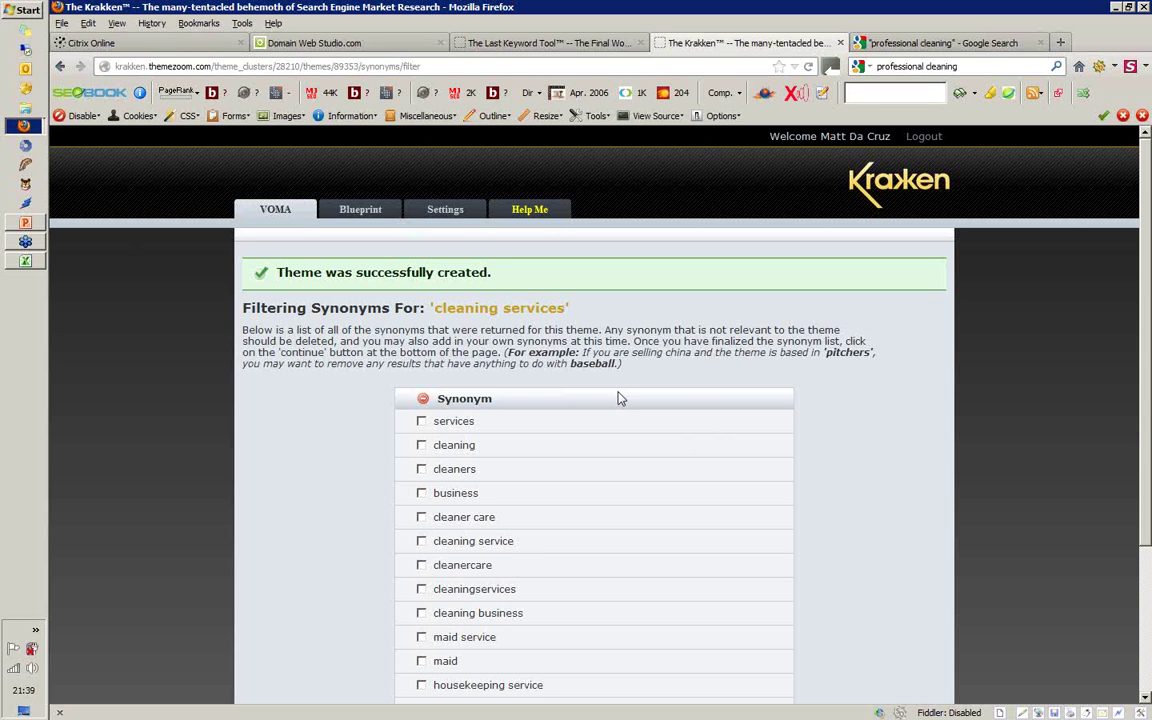
click(230, 116)
click(246, 292)
drag(1146, 176, 1147, 309)
click(561, 645)
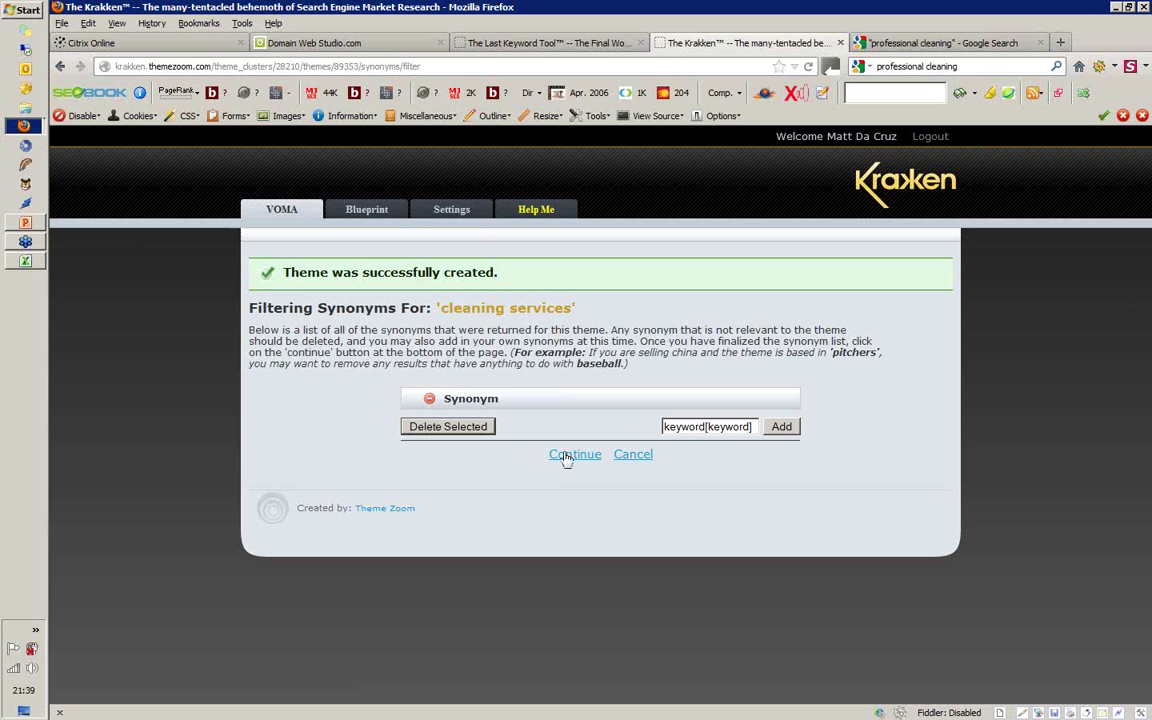
- Finish the synonym setup for cleaning services without any theme-defining synonyms, and start drilling the theme
click(570, 455)
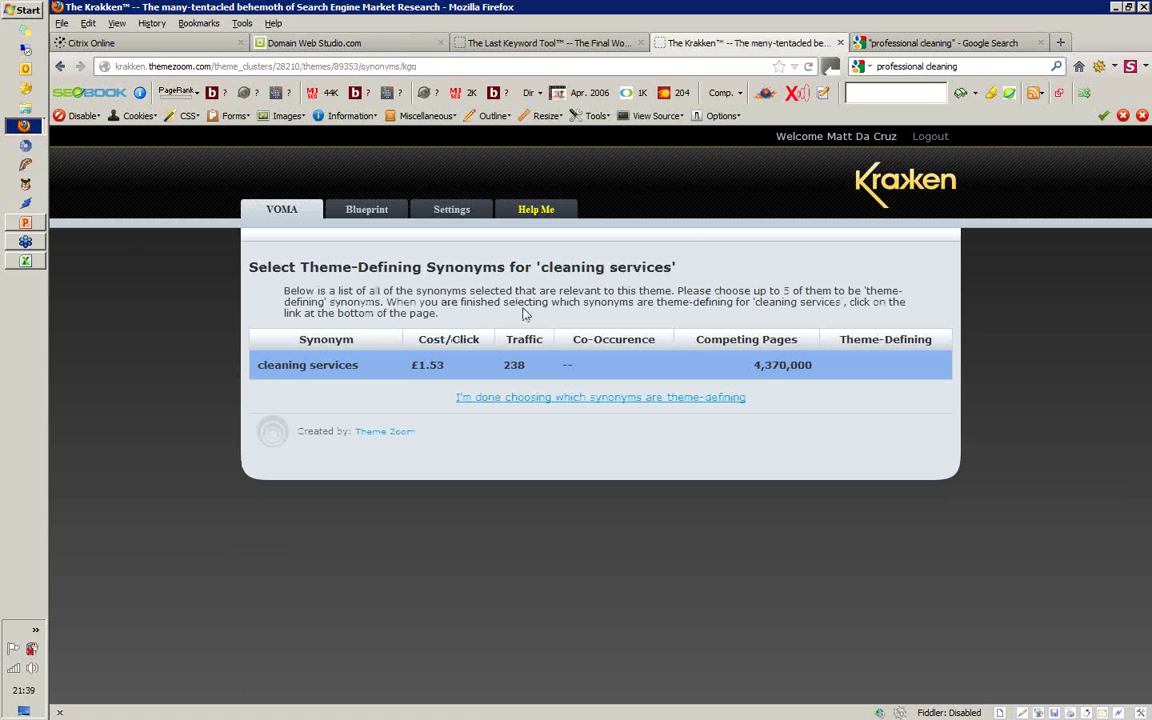
click(639, 406)
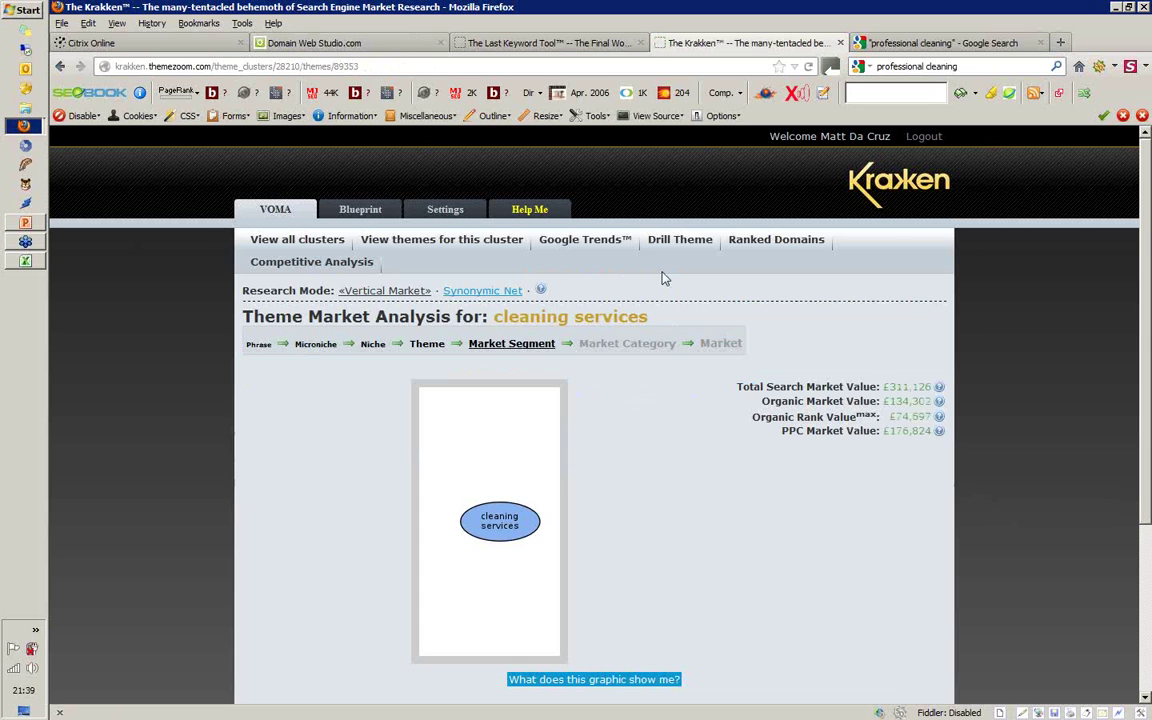
click(681, 244)
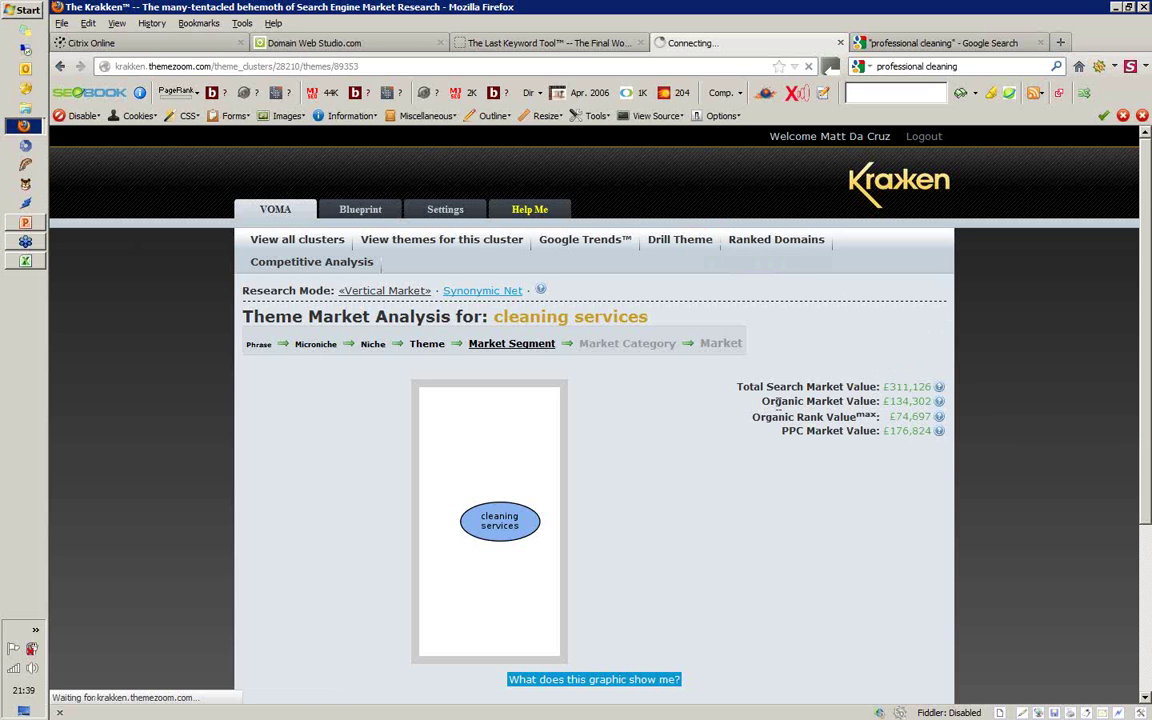
drag(740, 388, 878, 391)
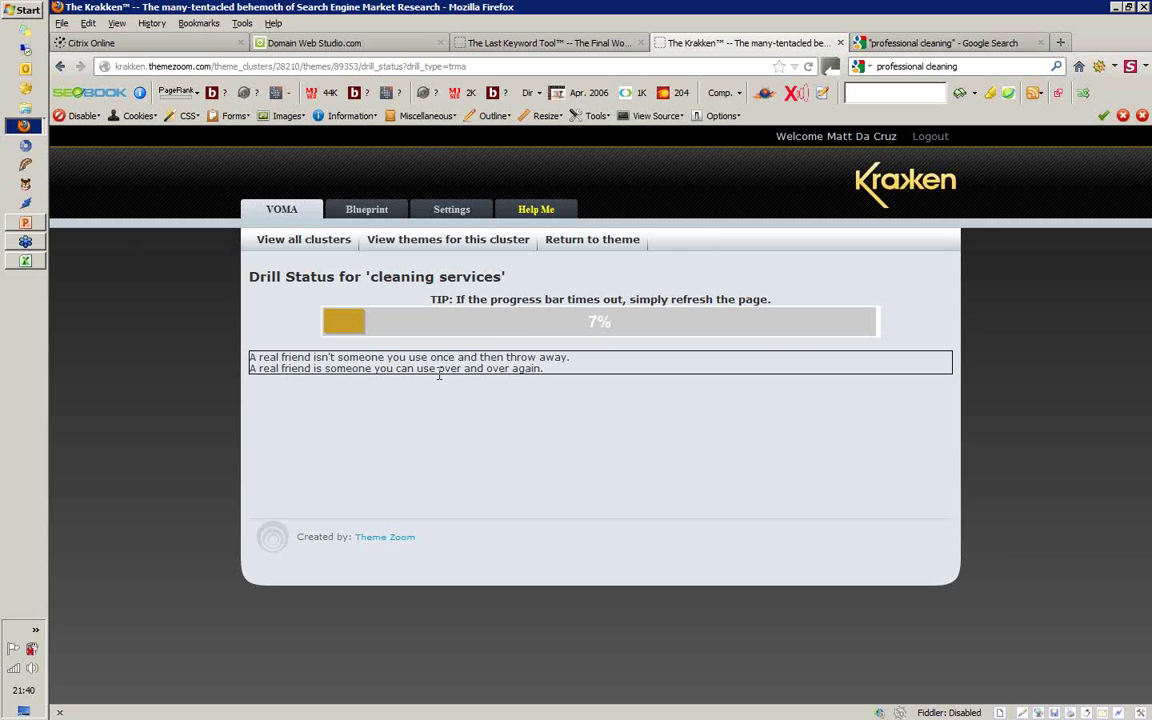
- Switch to Domain Web Studio and open the silo framework of the Cleaning Services project in the House Clearance empire
click(346, 46)
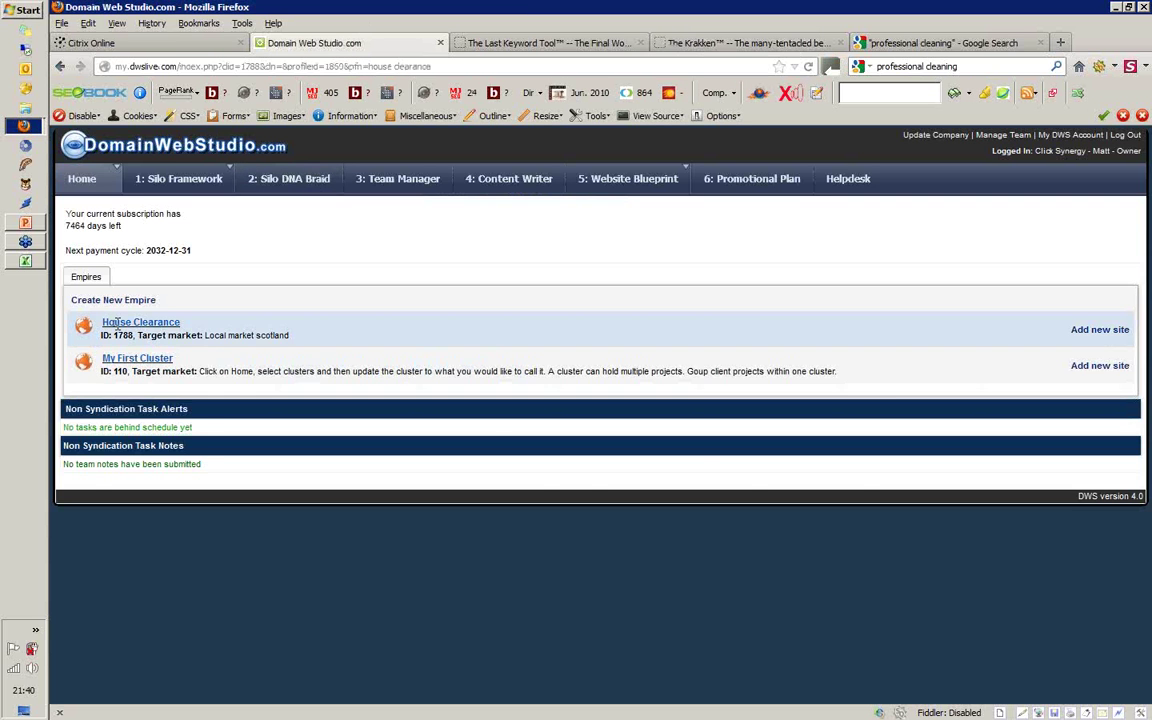
click(116, 323)
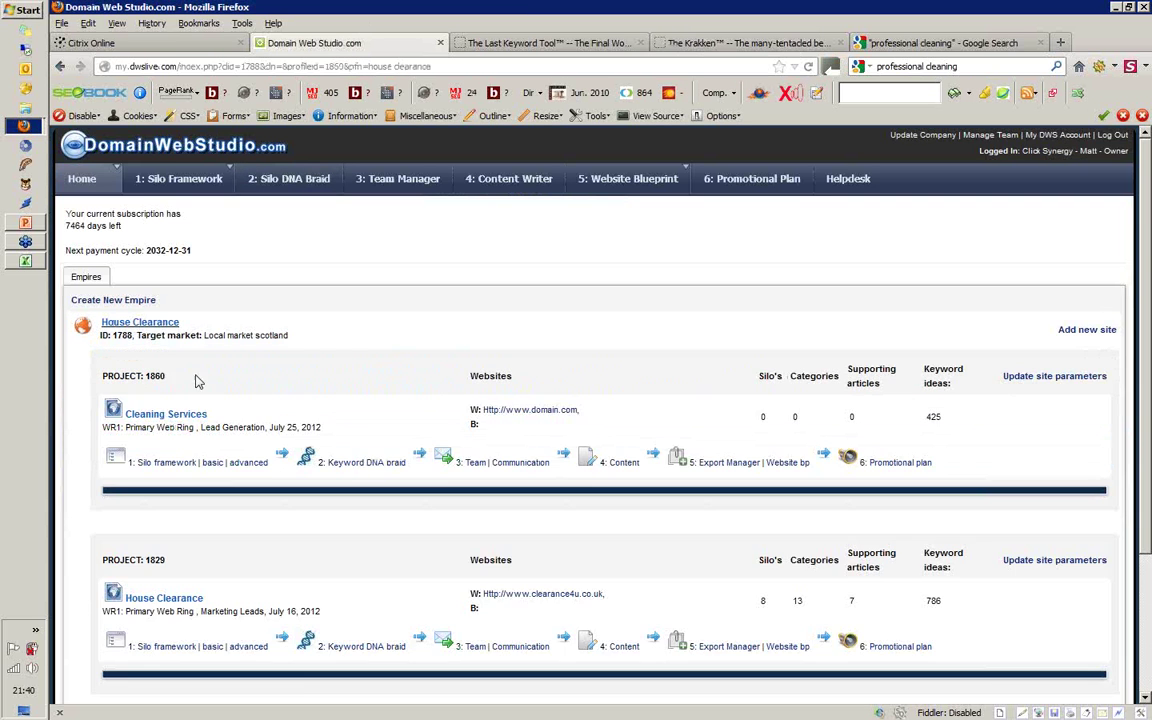
click(157, 465)
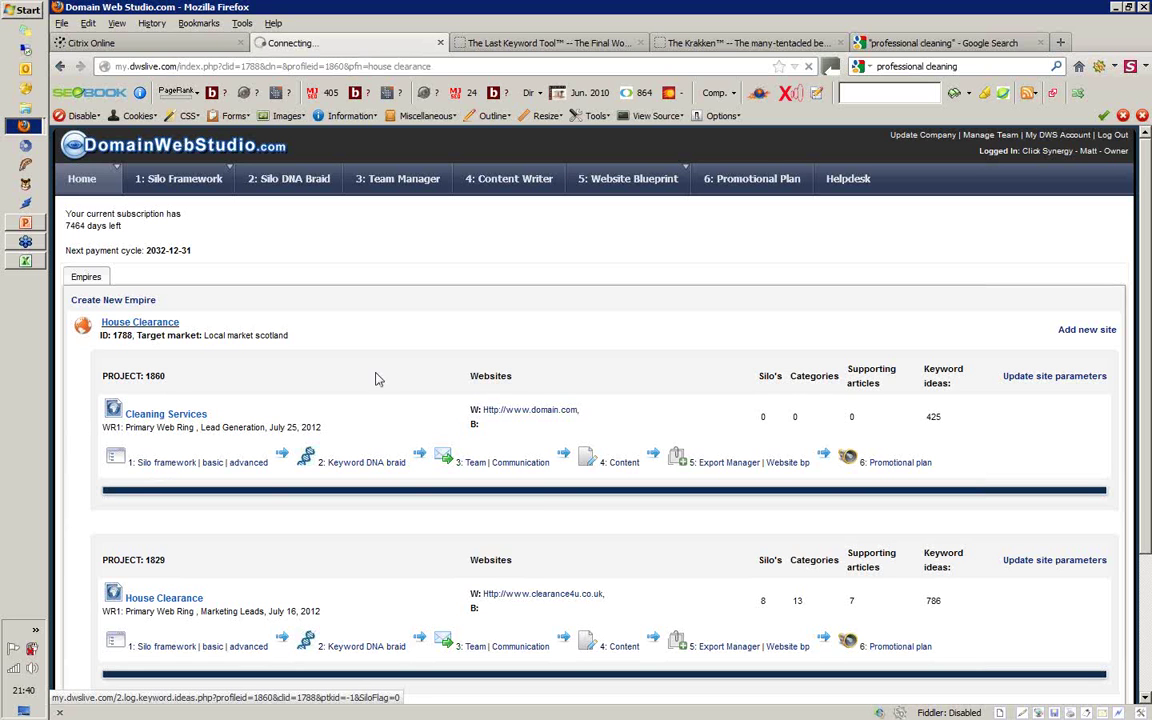
- Check the cleaning services drill progress in The Krakken, the Domain Web Studio keyword grid and The Last Keyword Tool's professional cleaning list
click(577, 45)
click(727, 45)
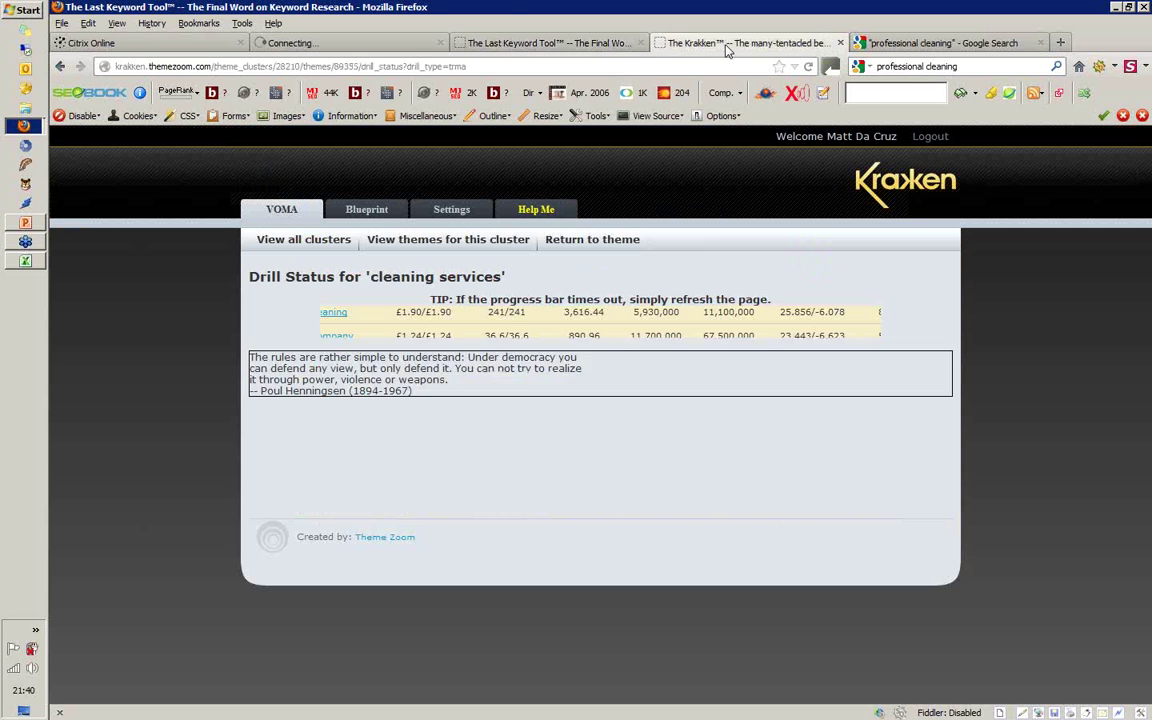
click(300, 43)
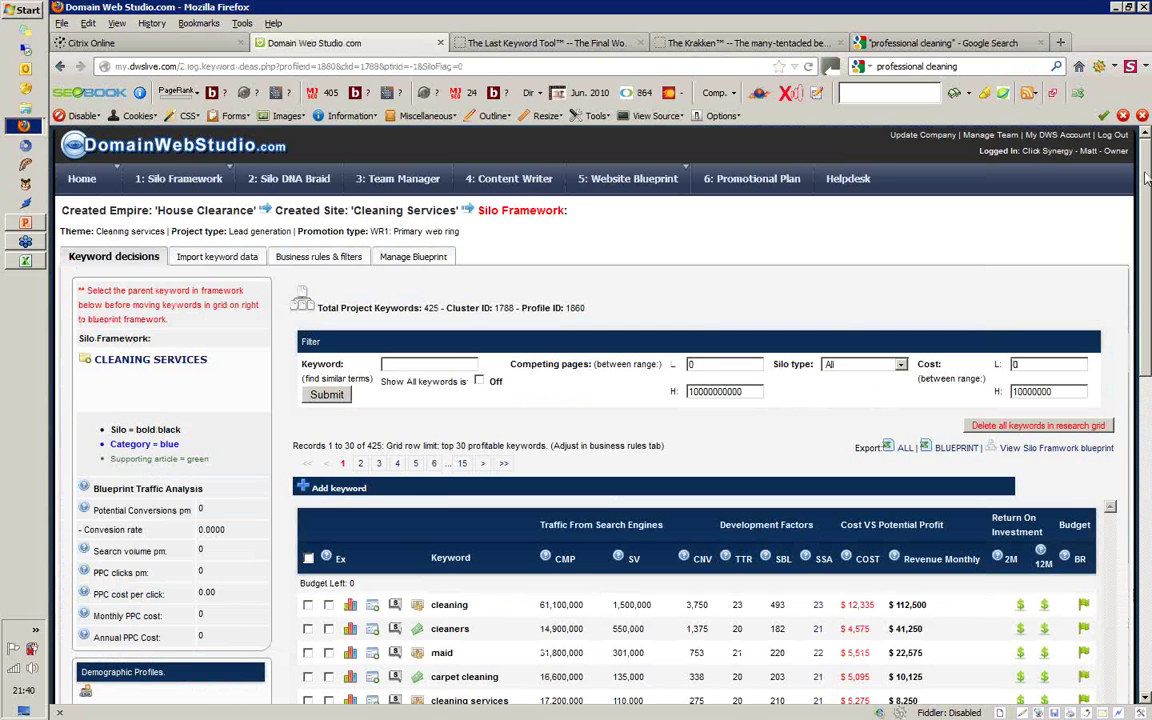
mouse_move(1147, 178)
mouse_down()
mouse_move(1147, 220)
mouse_move(1149, 188)
mouse_up()
click(735, 45)
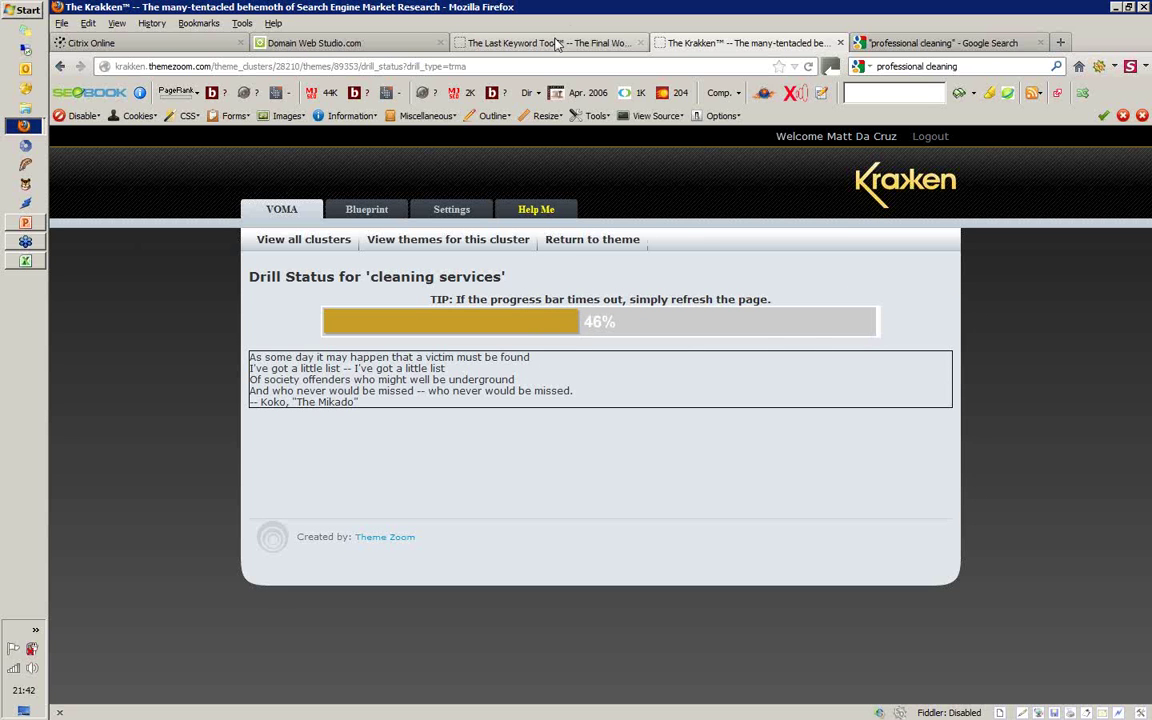
click(557, 45)
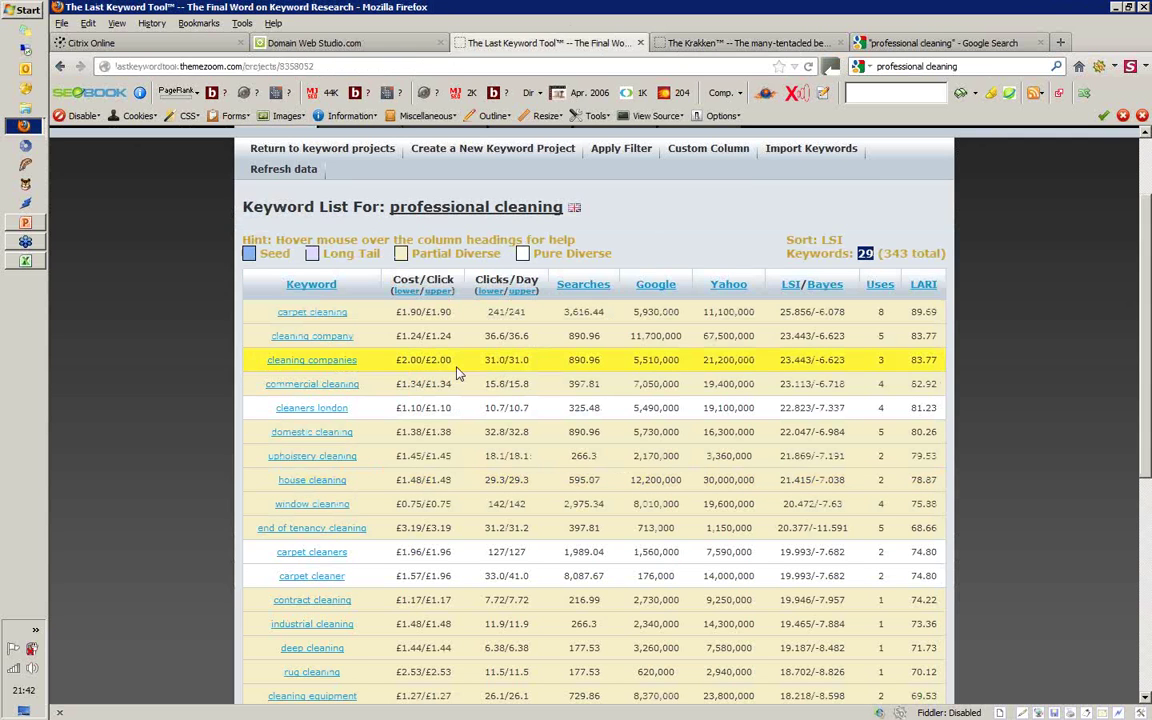
- Switch to Domain Web Studio and set Krakken Voma as the keyword import source for the Cleaning Services site
click(337, 41)
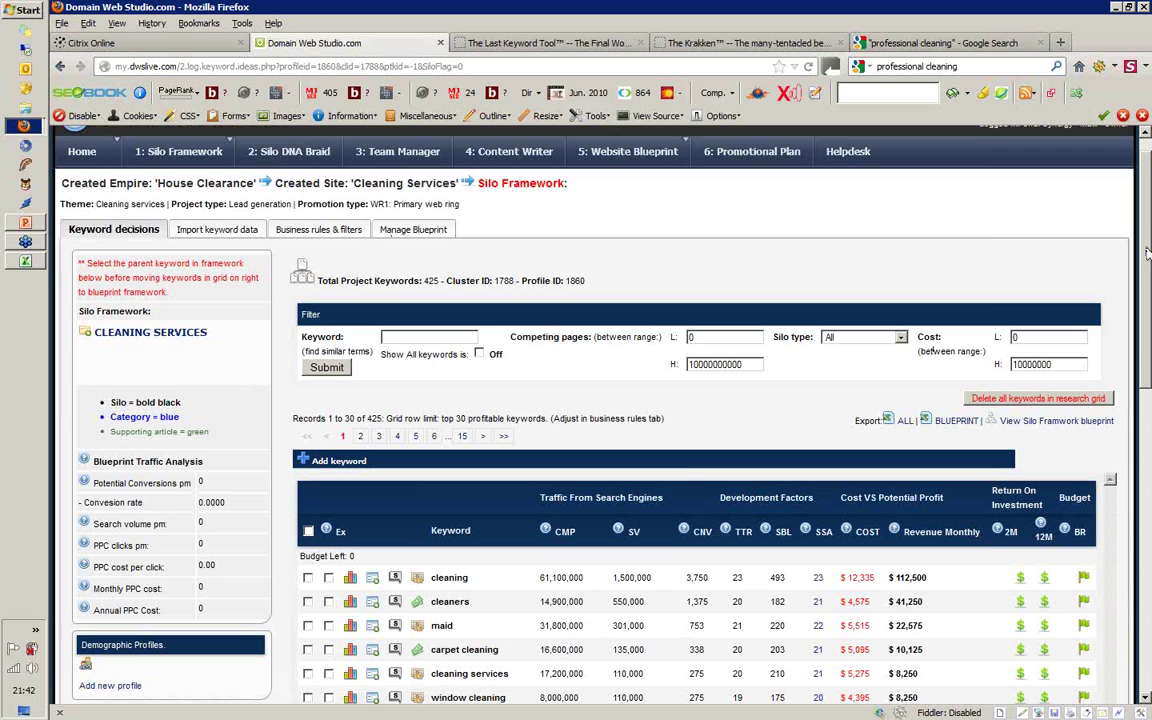
drag(1148, 253, 1150, 271)
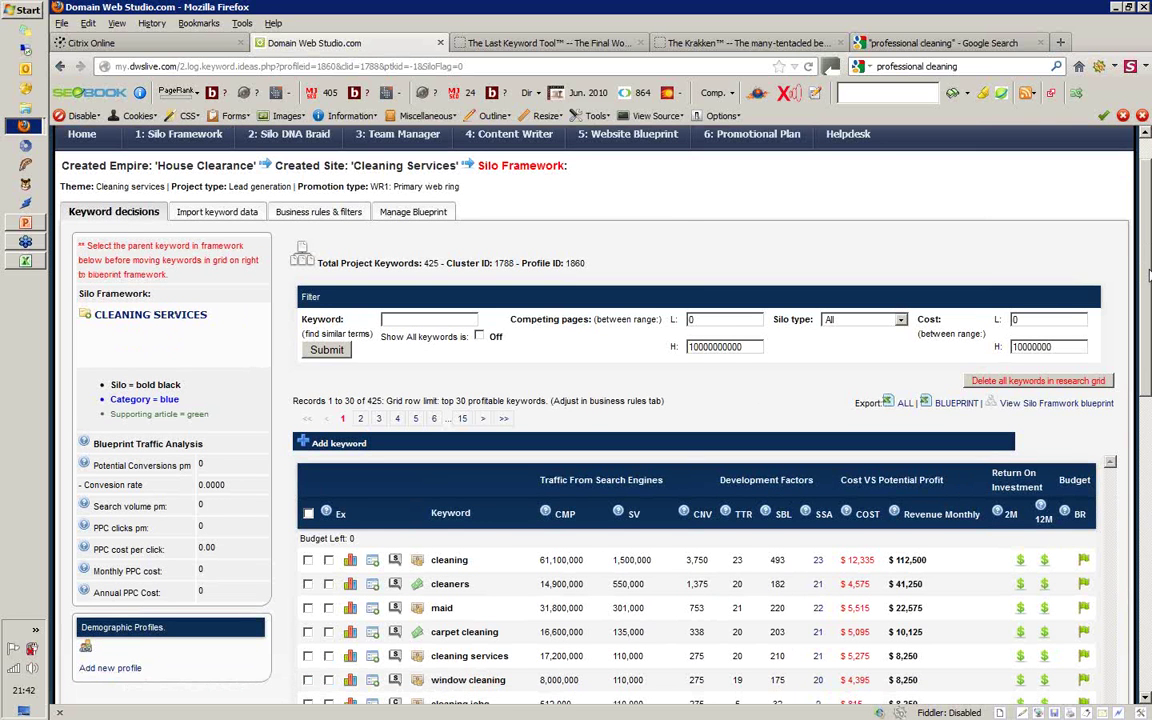
scroll(1148, 272, down, 4)
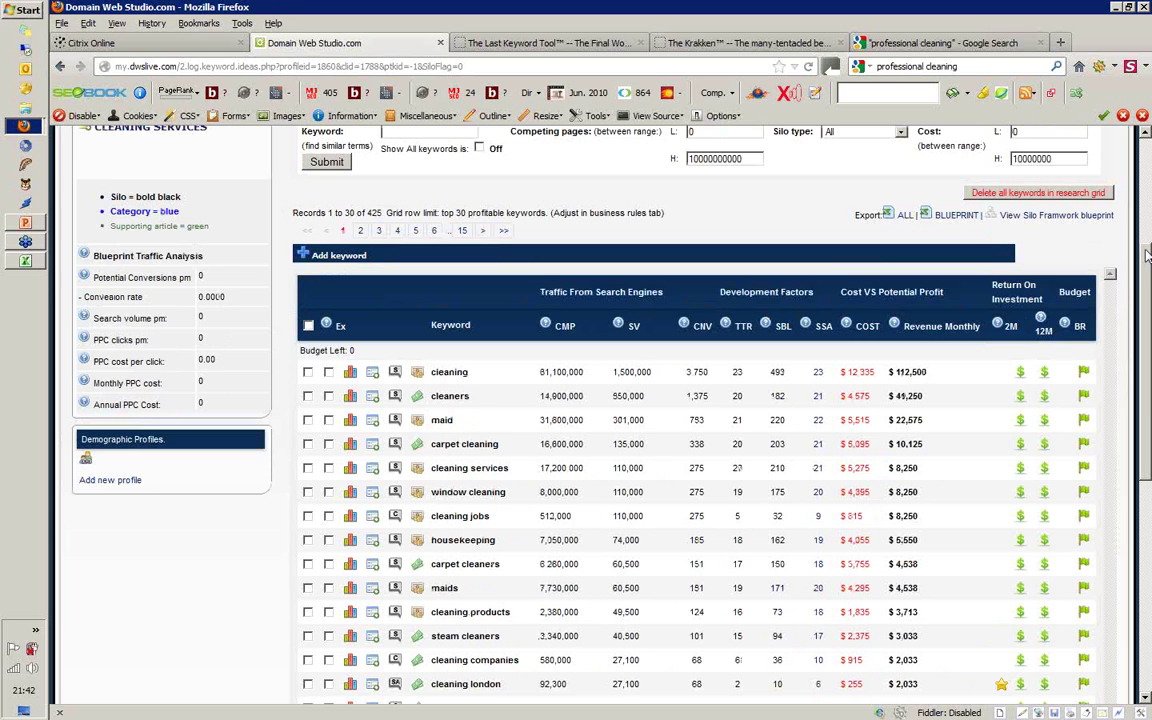
scroll(613, 212, up, 3)
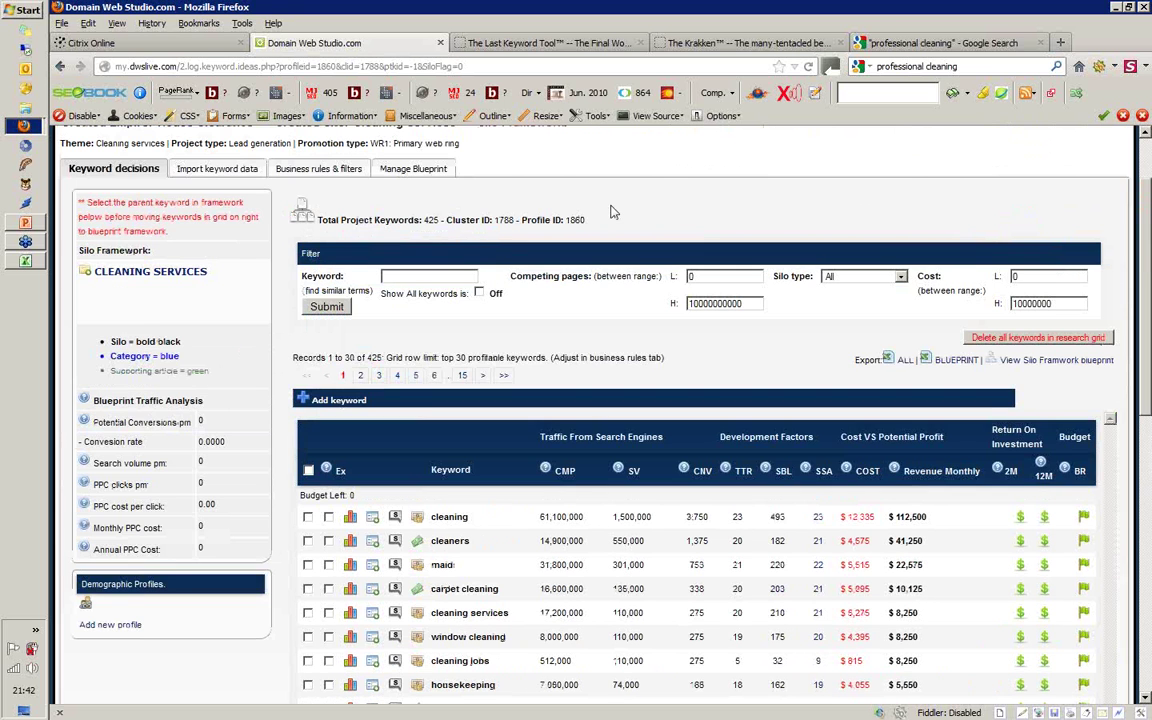
click(217, 168)
click(260, 372)
click(240, 395)
- Select the exported Krakken professional cleaning CSV from the Desktop and import its keywords
click(306, 398)
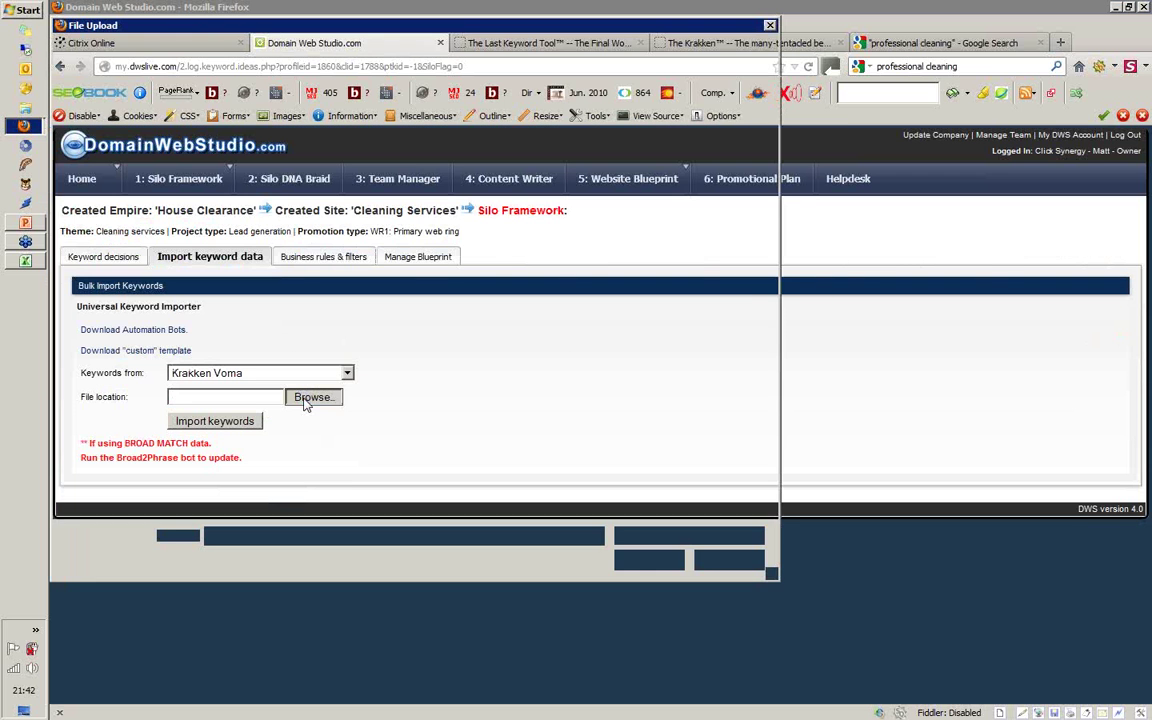
click(310, 239)
click(648, 558)
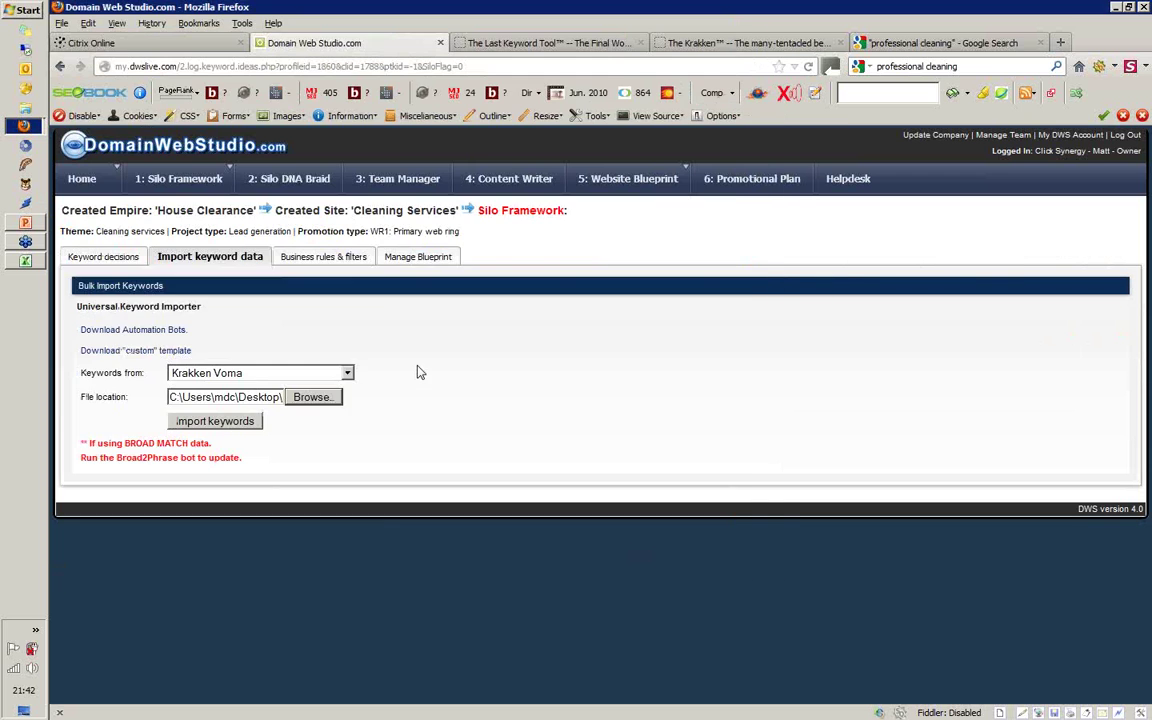
click(212, 423)
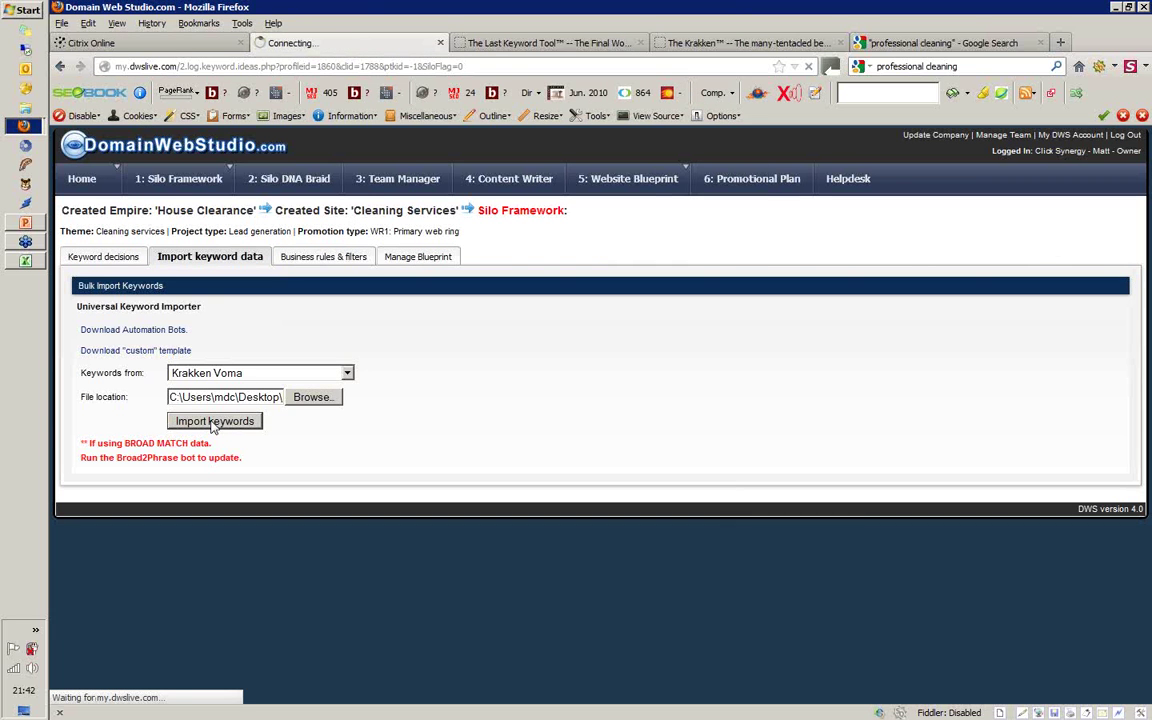
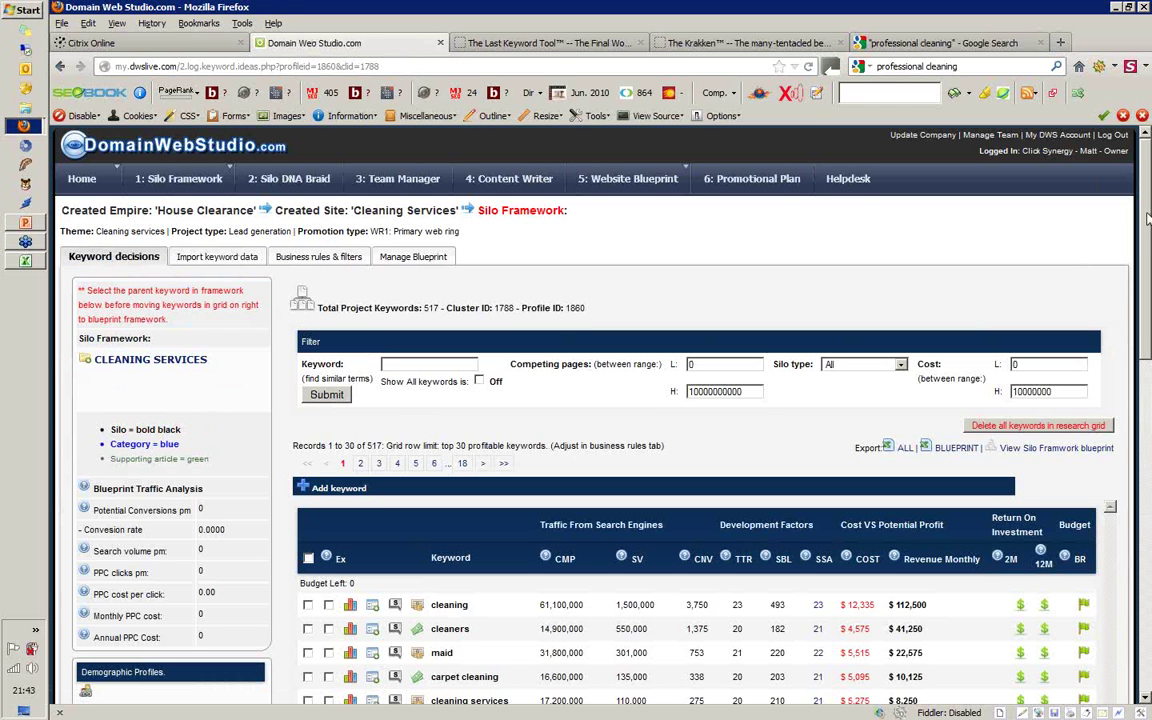
- Select Cleaning Services as the parent keyword in the silo framework of the Cleaning Services site
scroll(1148, 220, down, 1)
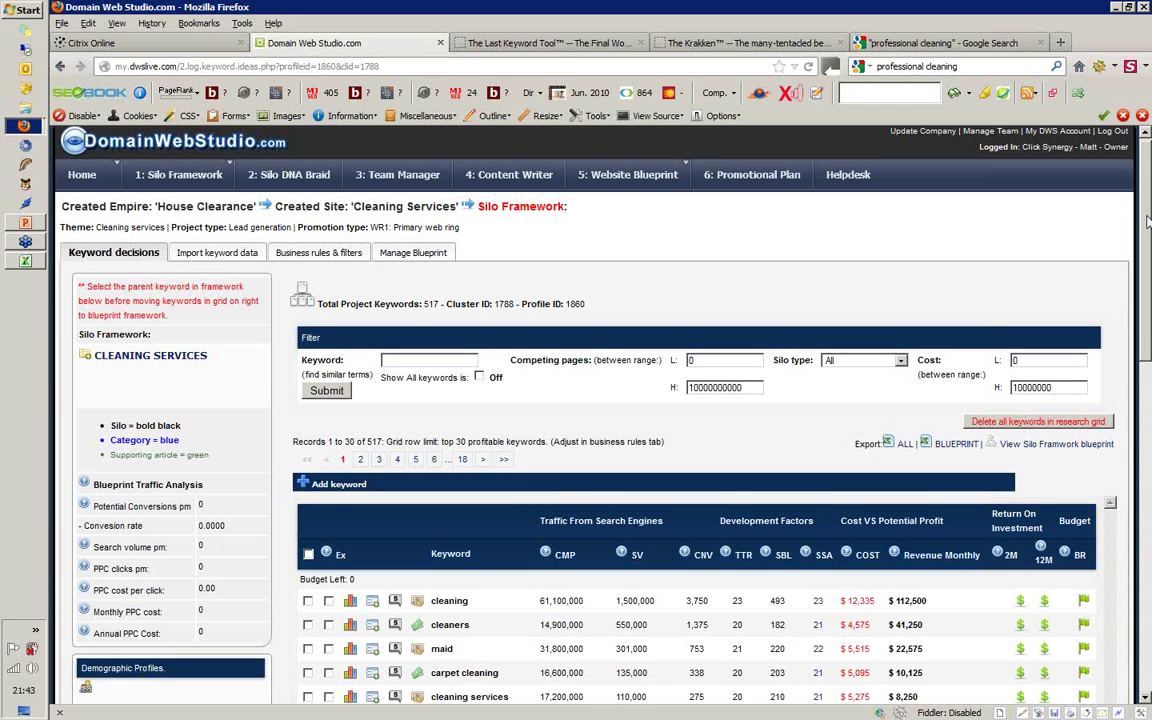
scroll(1148, 220, down, 1)
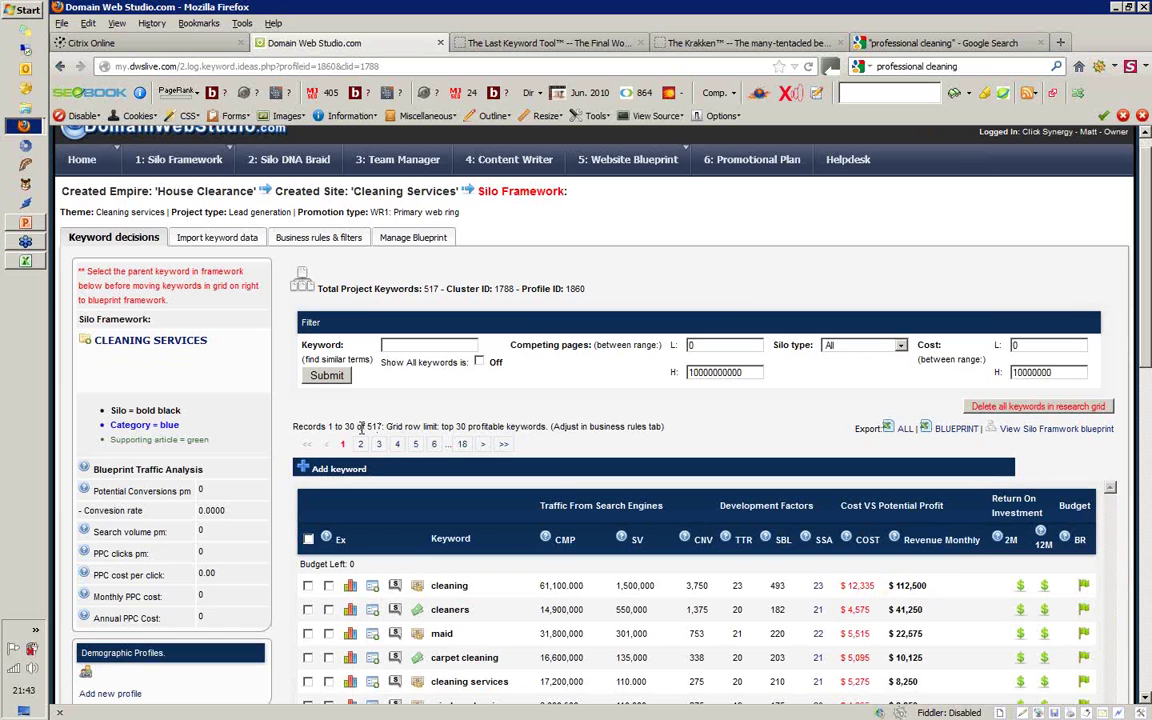
drag(380, 426, 367, 426)
drag(1148, 204, 1148, 245)
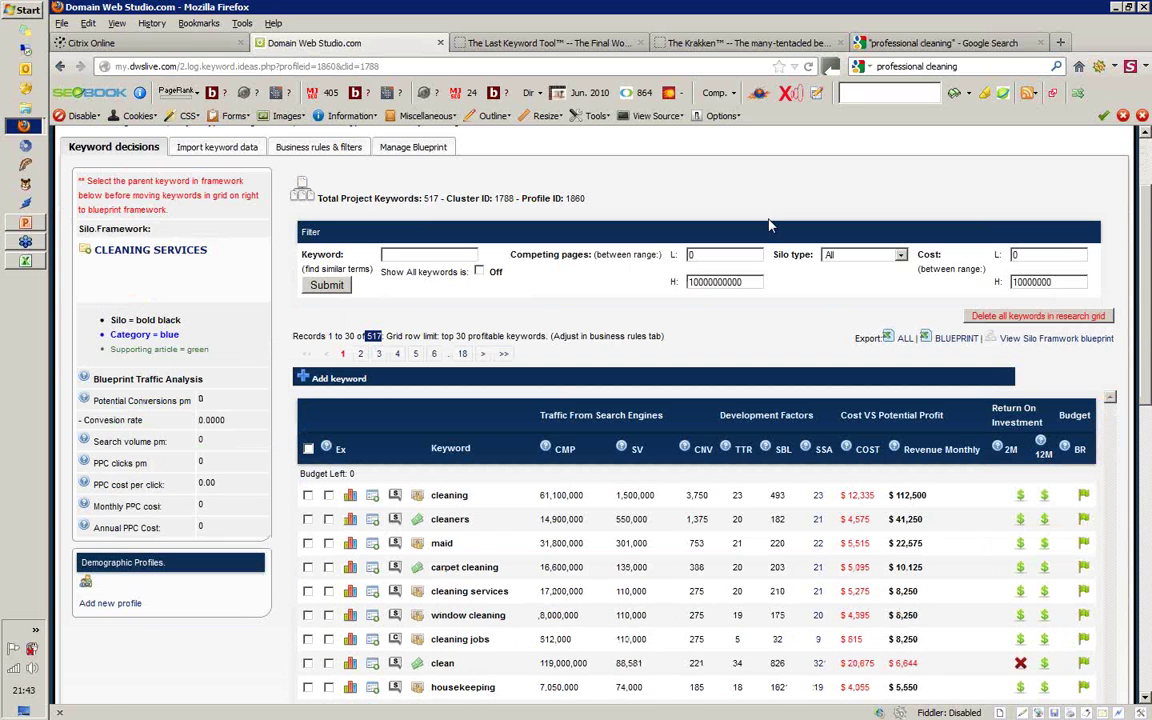
click(145, 255)
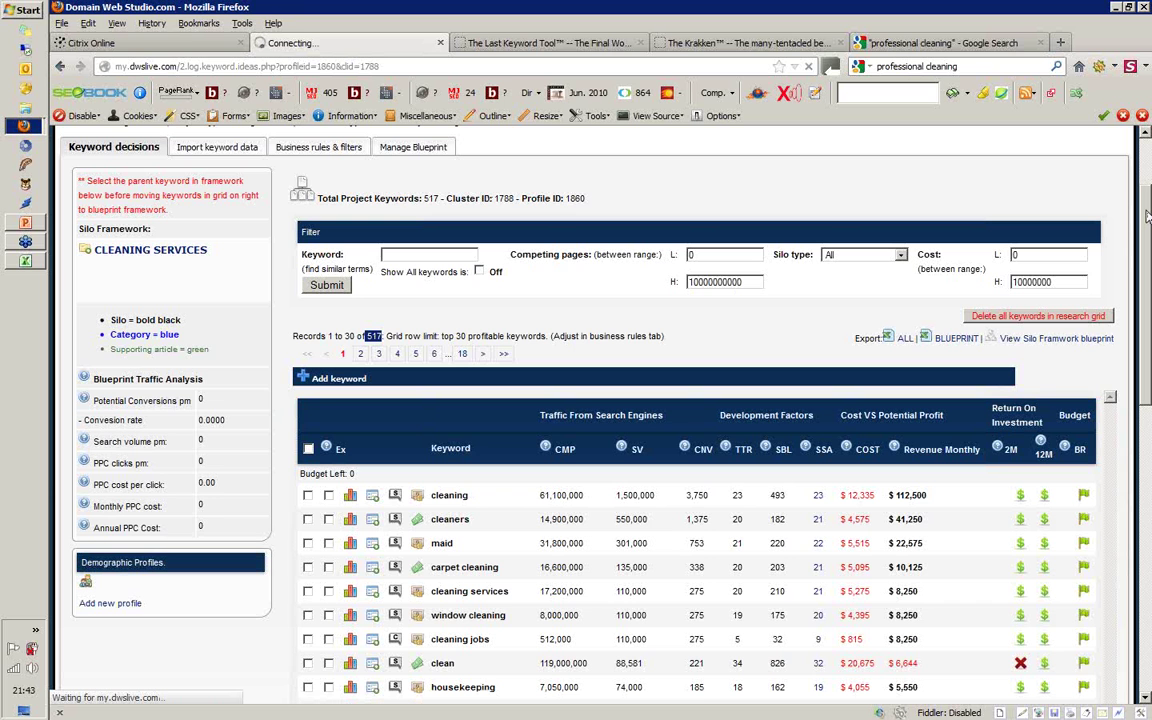
drag(1148, 215, 1148, 238)
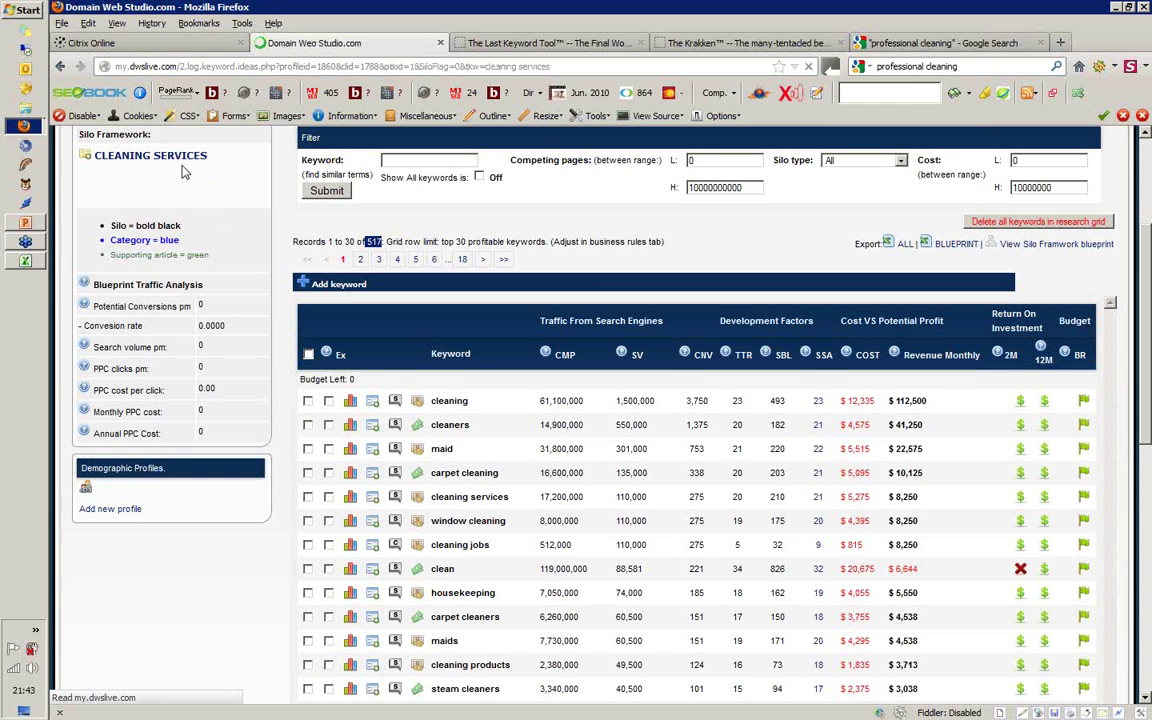
scroll(183, 172, up, 4)
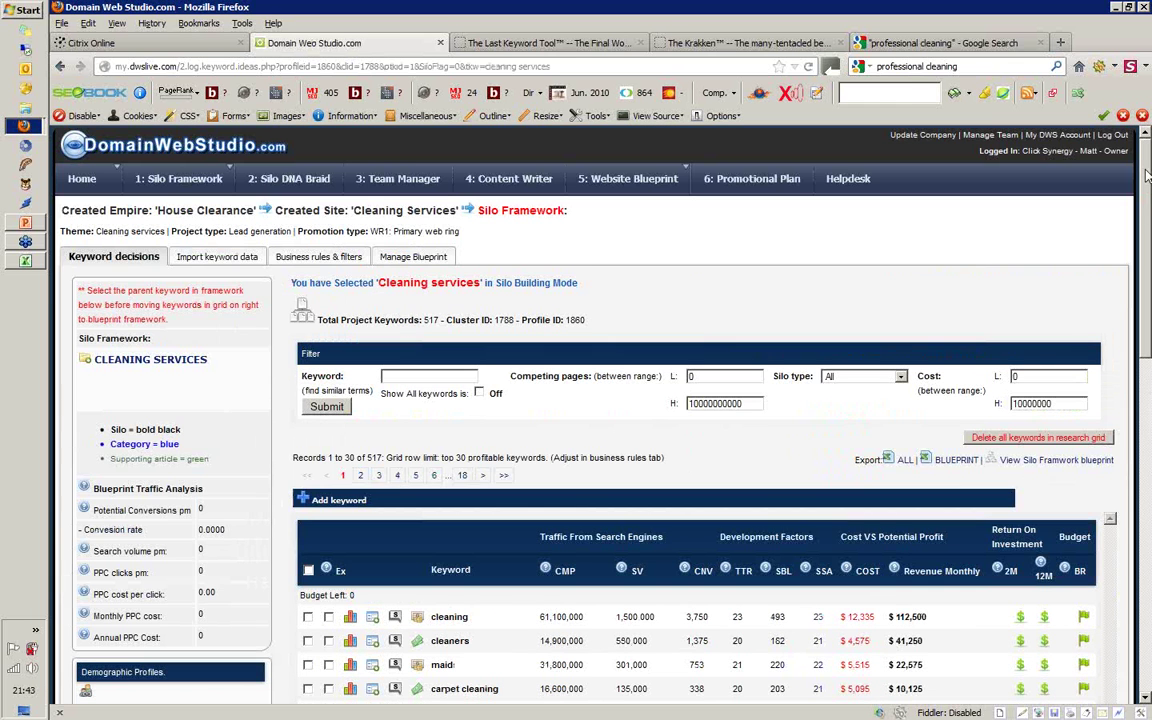
- Mark the keyword "cleaning" in the research grid with both its selection and Ex options
drag(1148, 175, 1148, 258)
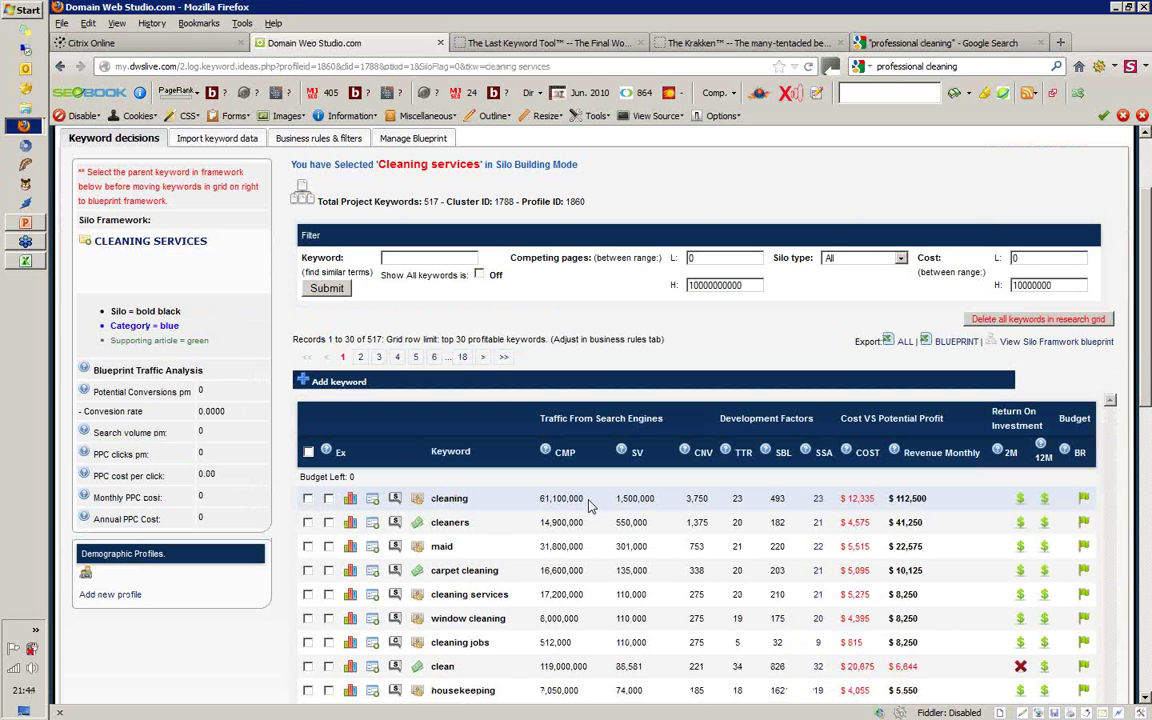
double_click(556, 499)
click(324, 499)
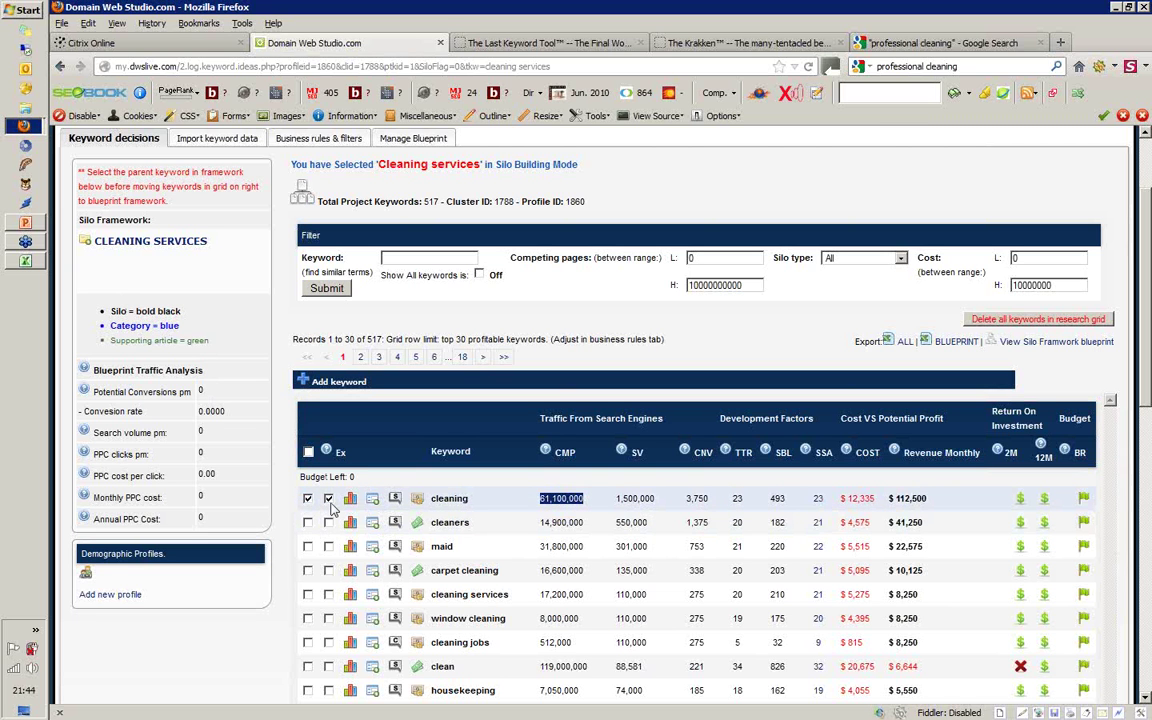
double_click(469, 505)
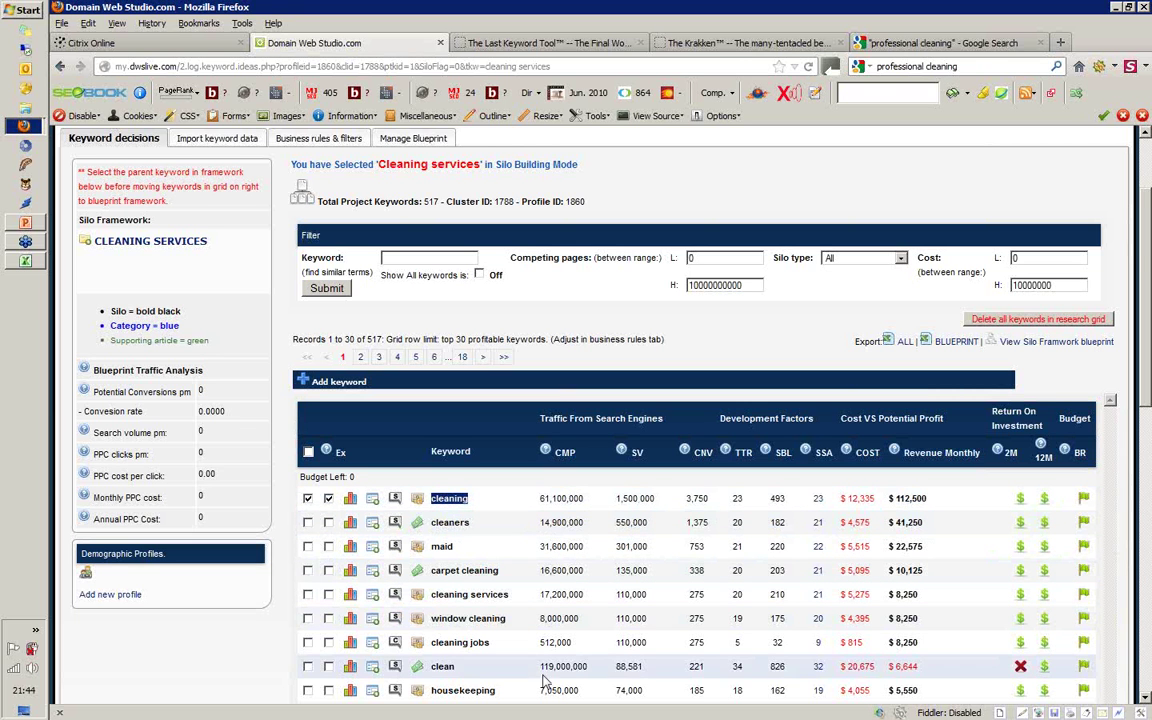
- Examine the keyword analysis of "cleaning" from traffic and development cost down to the quality score, and return to the keyword grid
drag(1148, 248, 1149, 276)
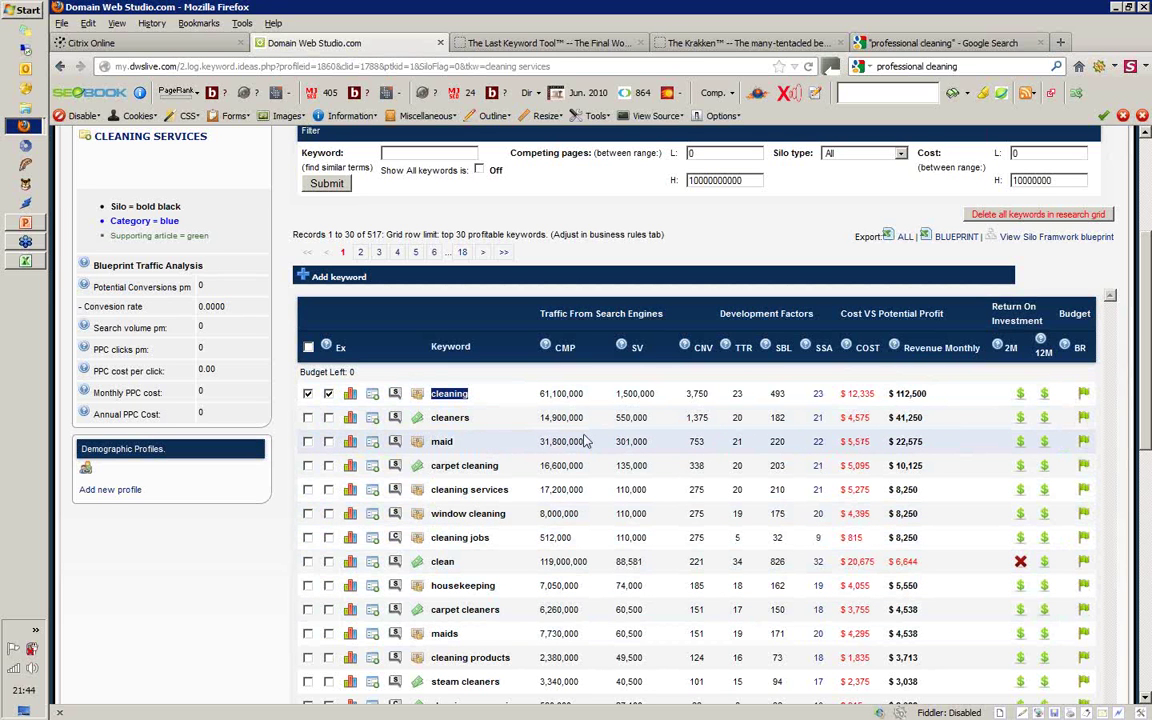
click(351, 395)
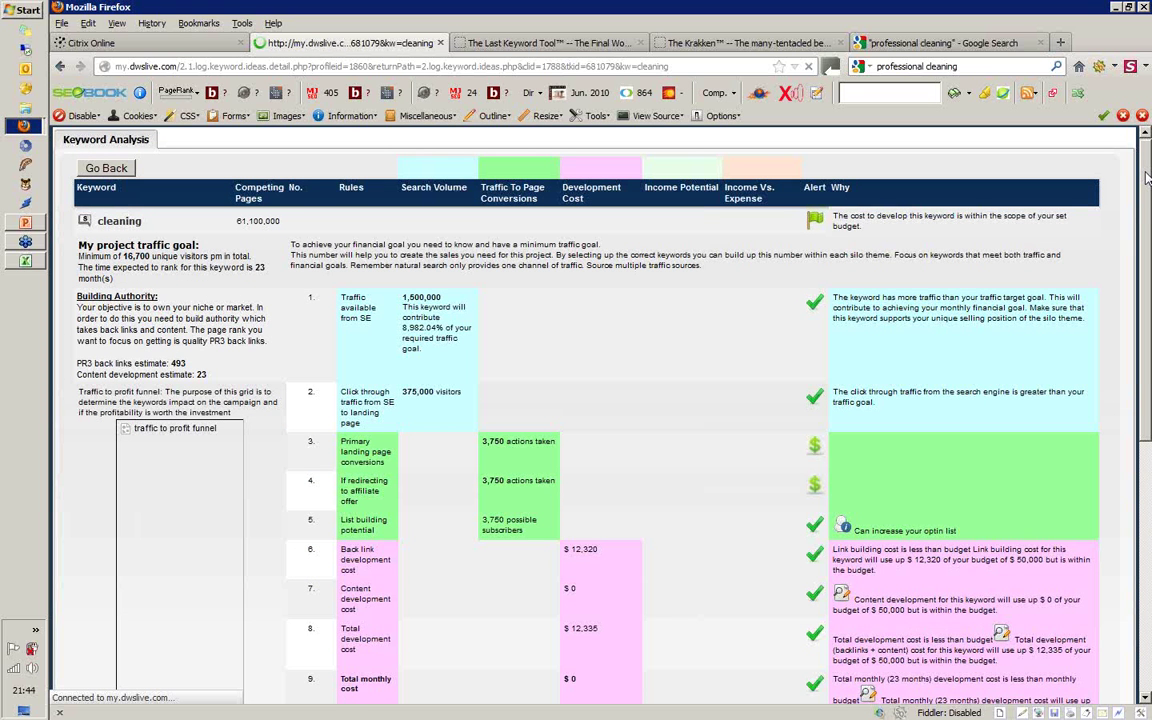
scroll(1148, 177, down, 1)
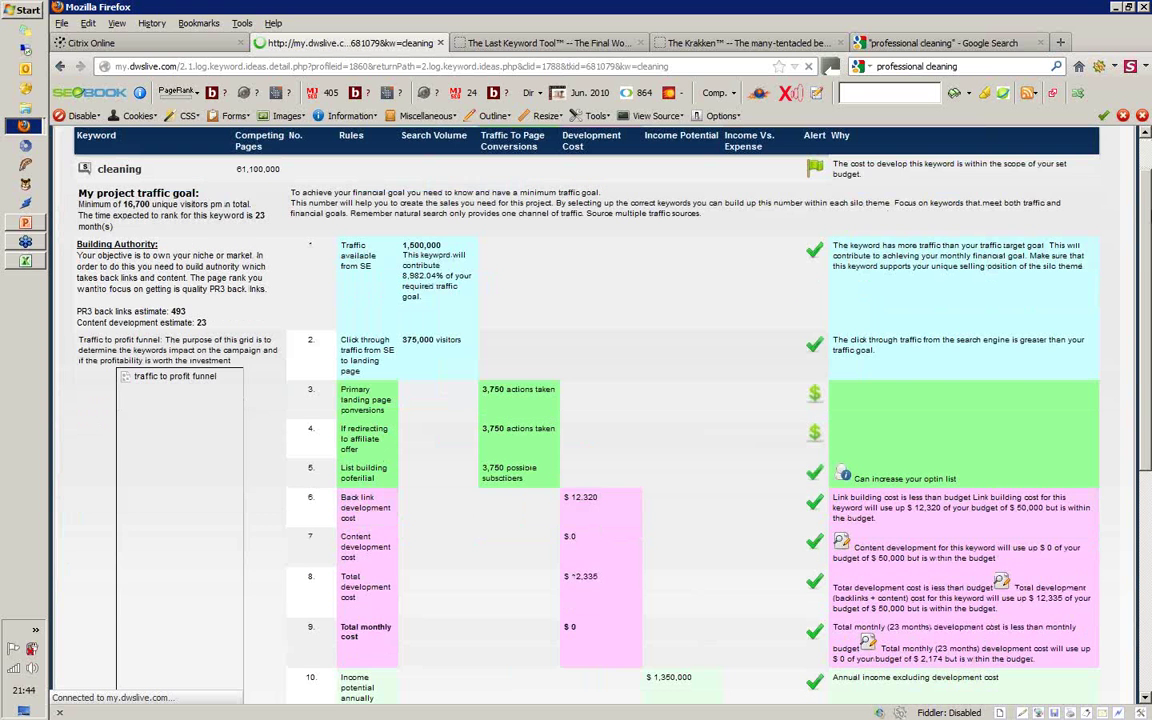
scroll(150, 215, down, 3)
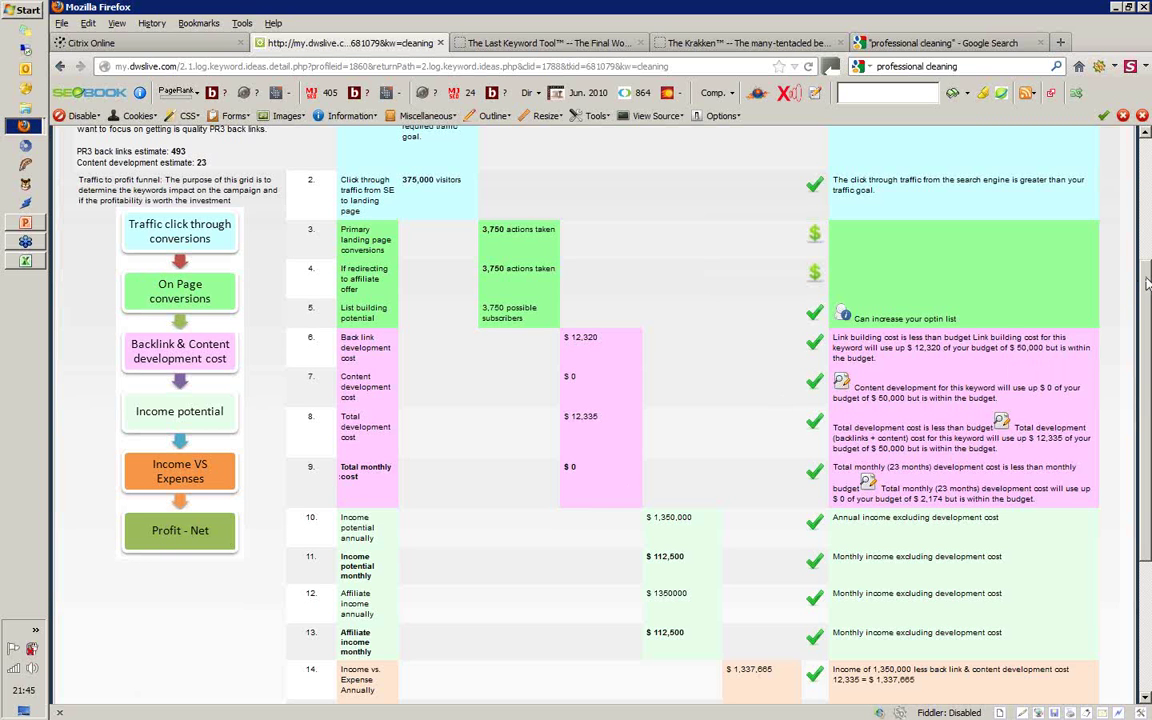
drag(1148, 283, 1148, 219)
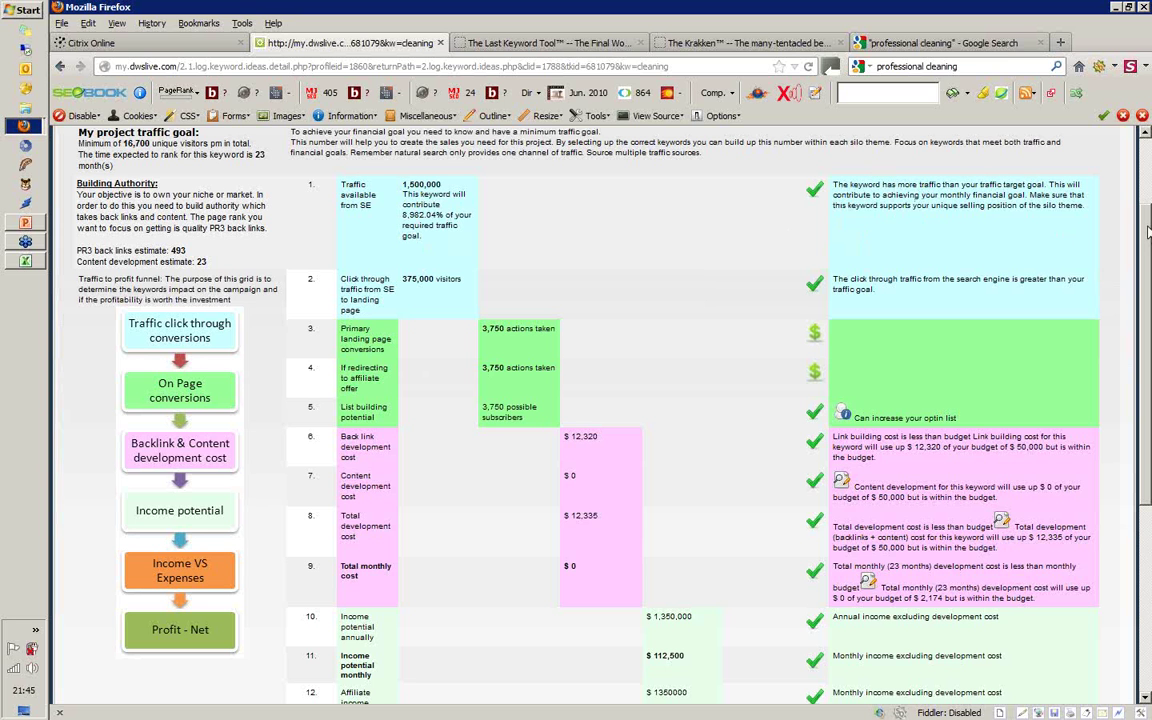
drag(1148, 232, 1149, 380)
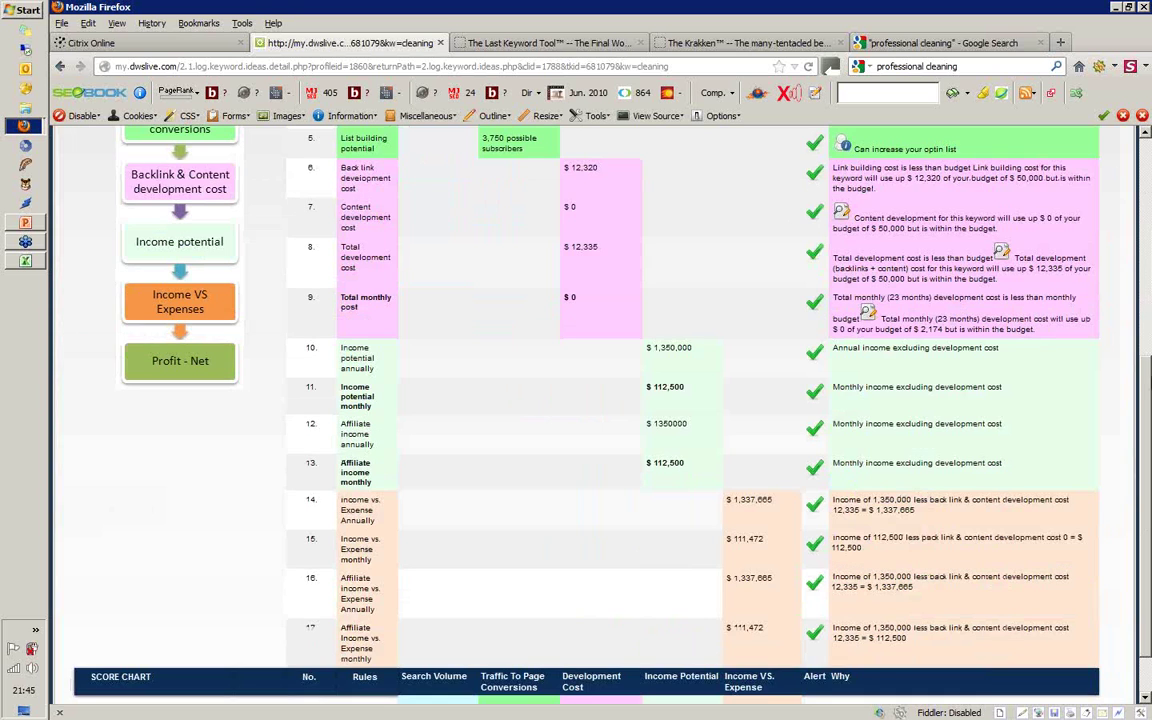
scroll(1147, 165, down, 1)
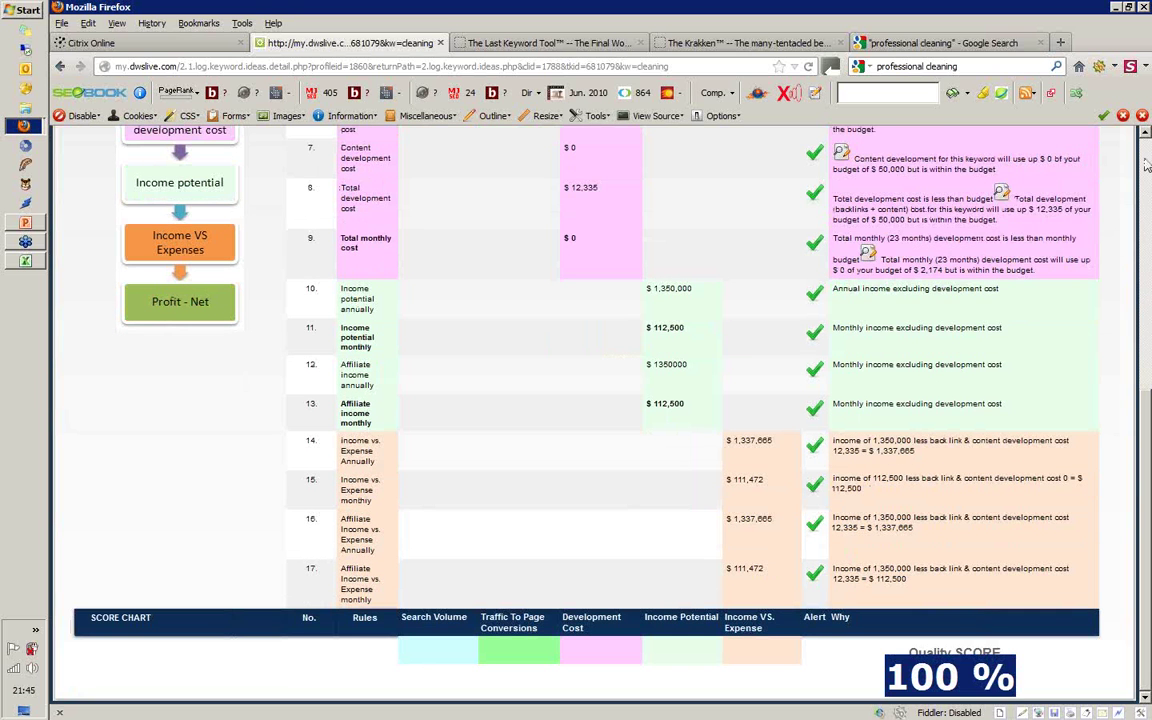
scroll(1147, 165, up, 1)
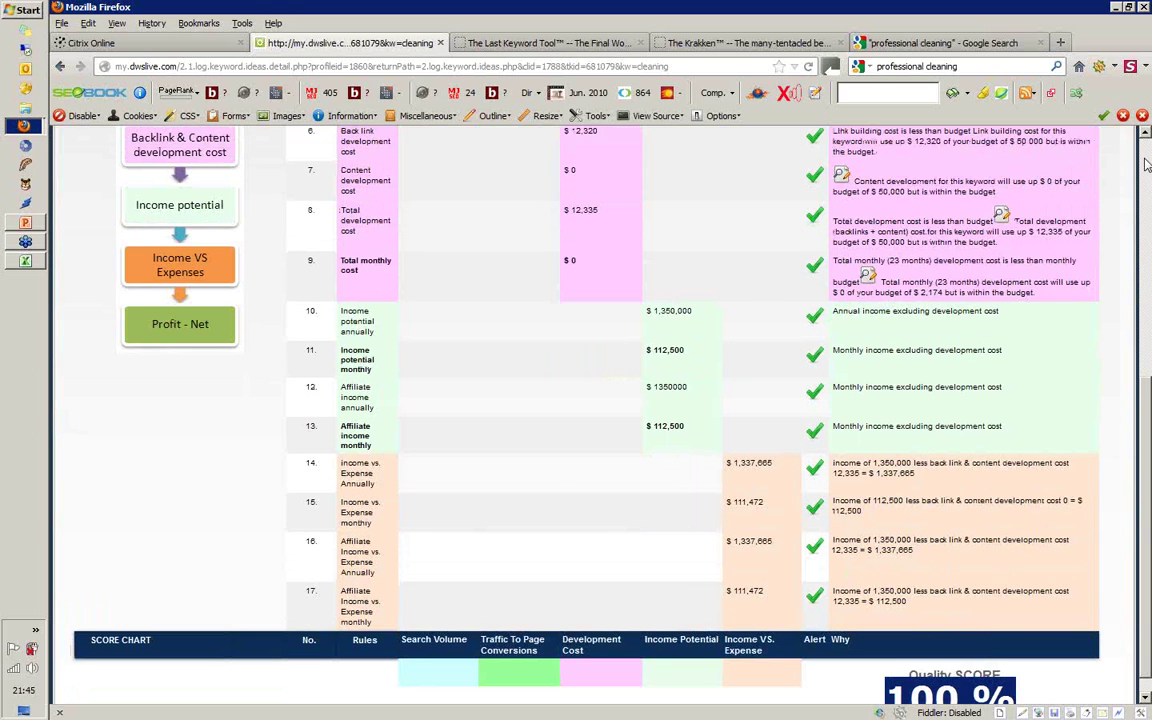
click(1147, 165)
click(103, 170)
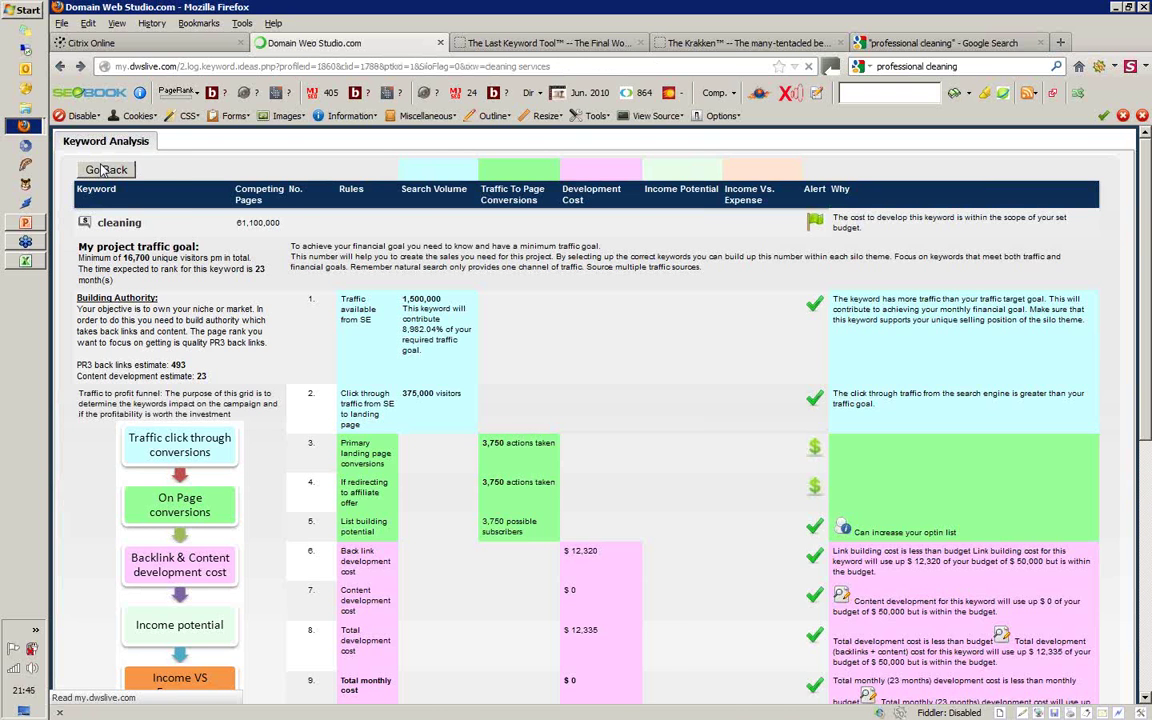
click(104, 170)
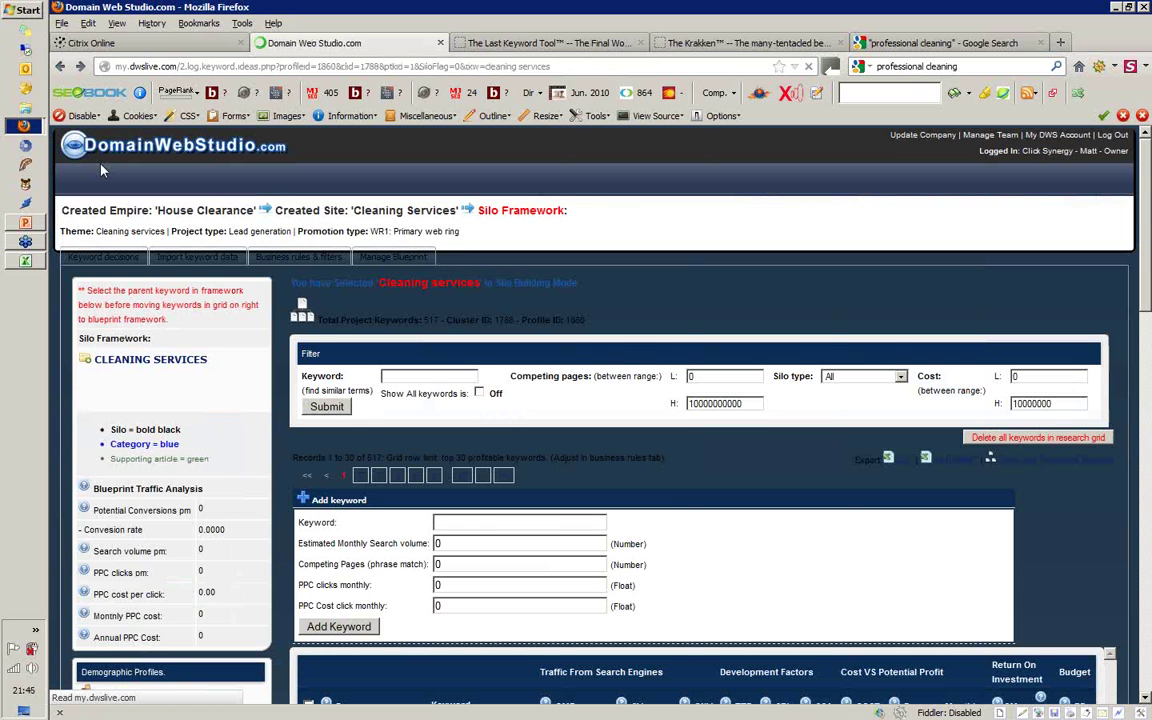
- Look through the first page of imported keywords in the research grid, including their cost, revenue and return-on-investment indicators
scroll(330, 500, down, 4)
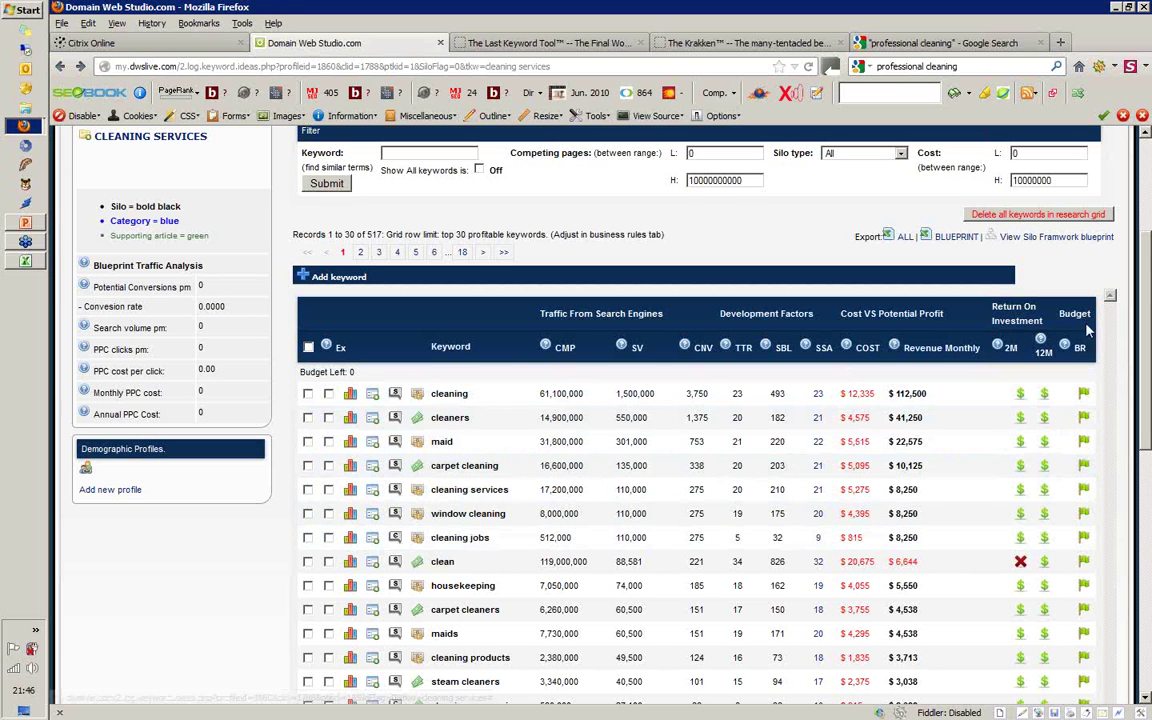
drag(1147, 260, 1150, 330)
scroll(386, 580, down, 5)
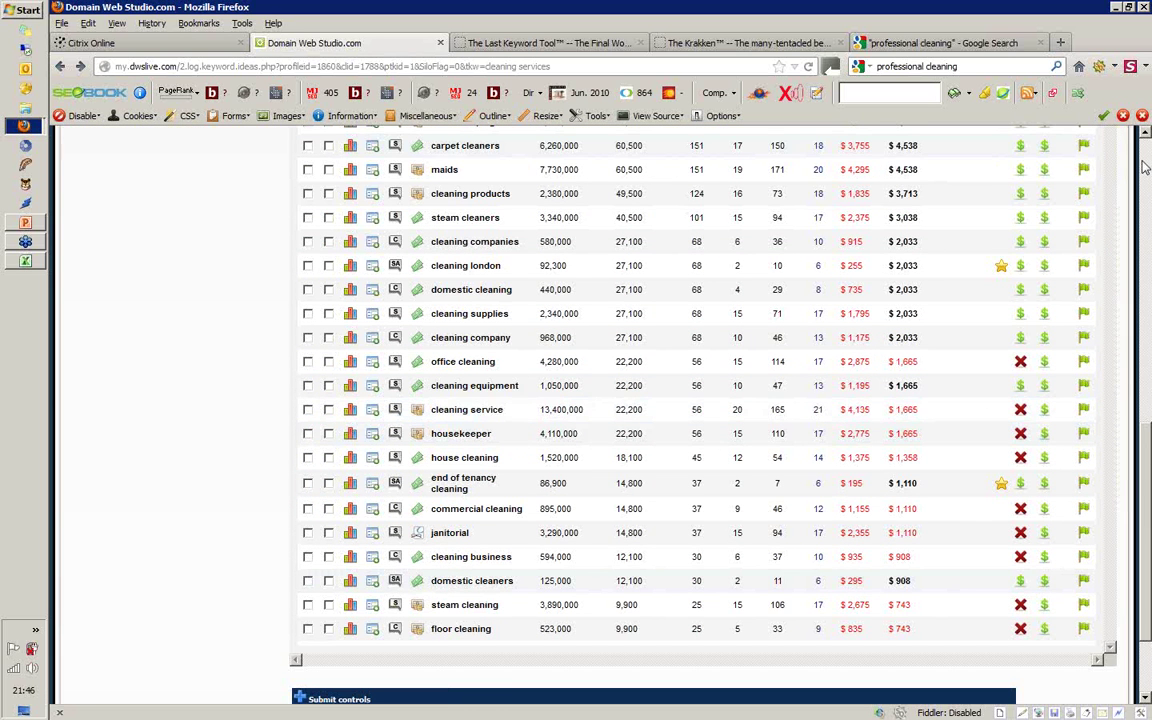
scroll(1147, 168, up, 1)
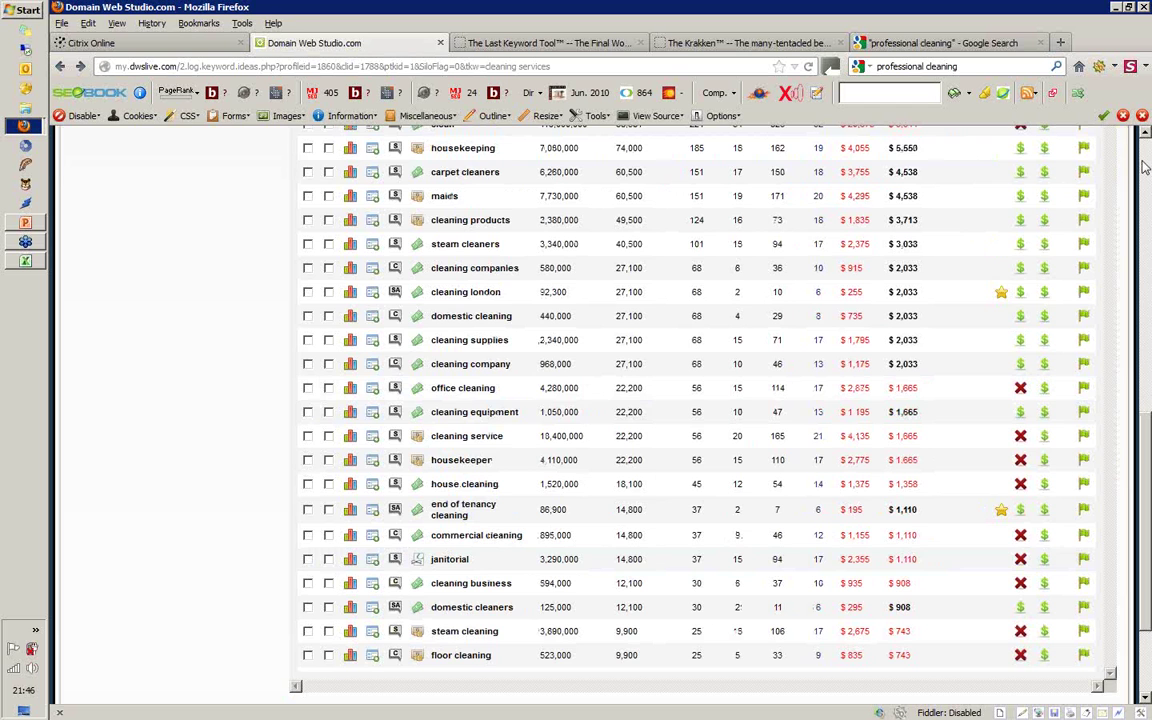
scroll(1147, 168, up, 10)
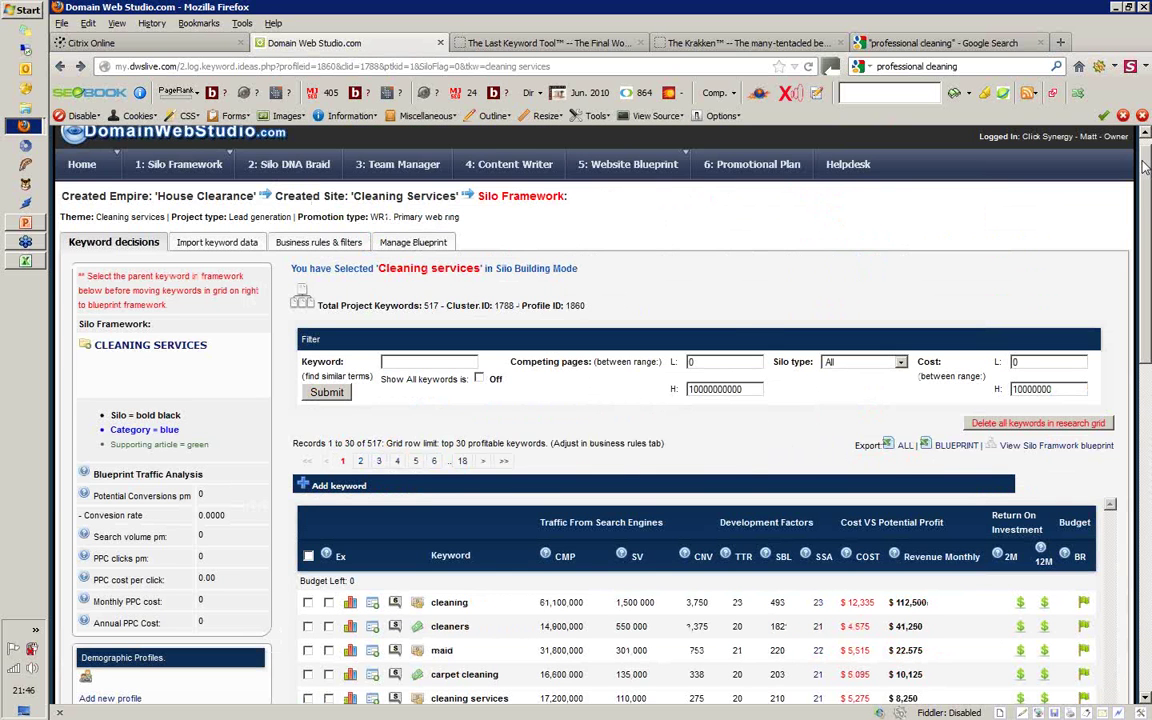
scroll(1147, 168, down, 3)
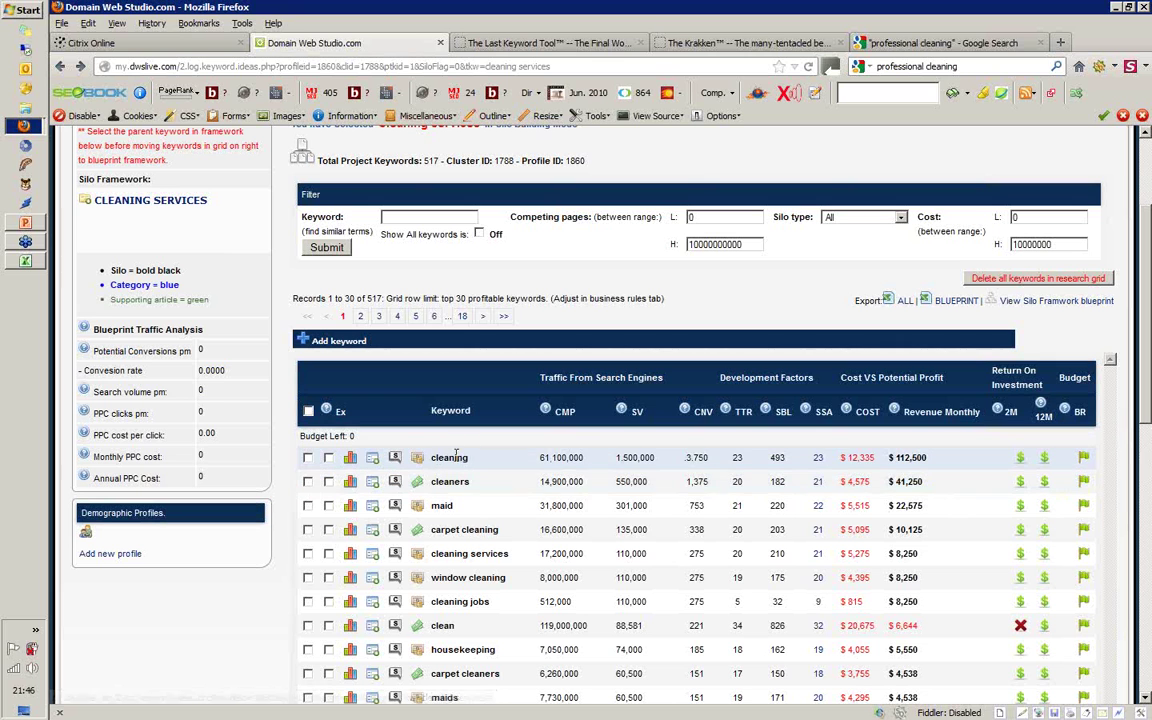
- Examine the competing pages, search volume, monthly revenue, conversions and time to rank of the keyword "cleaners"
drag(586, 481, 541, 481)
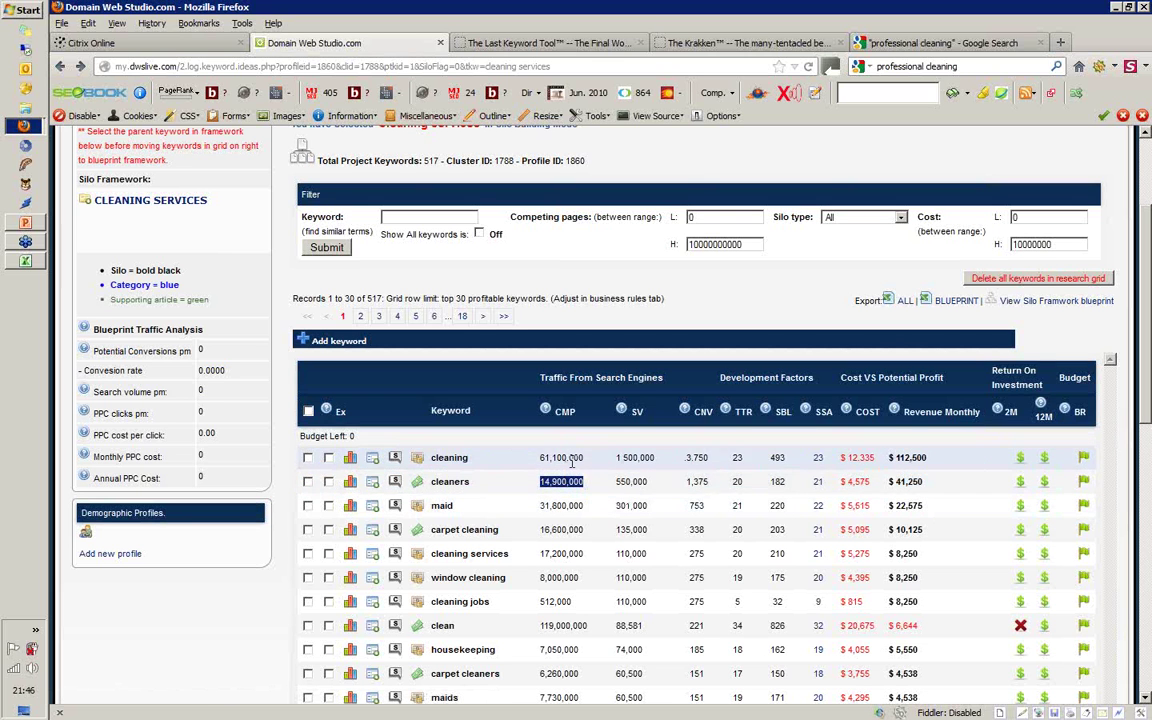
drag(655, 483, 613, 482)
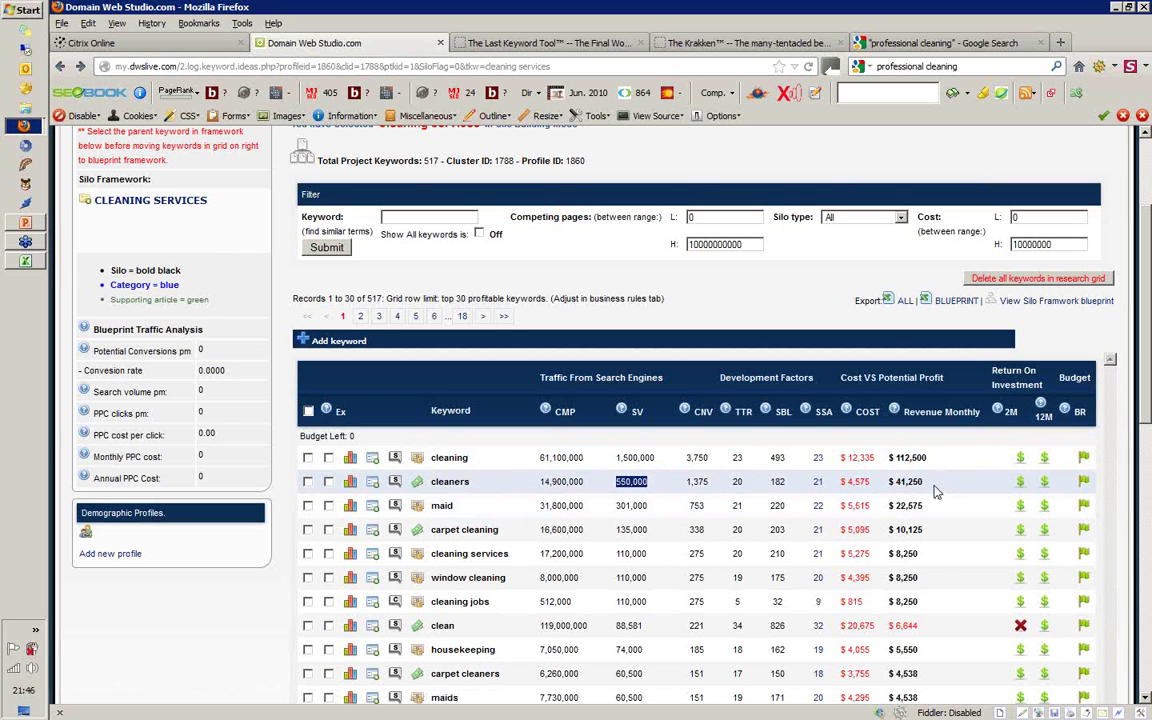
drag(928, 482, 889, 481)
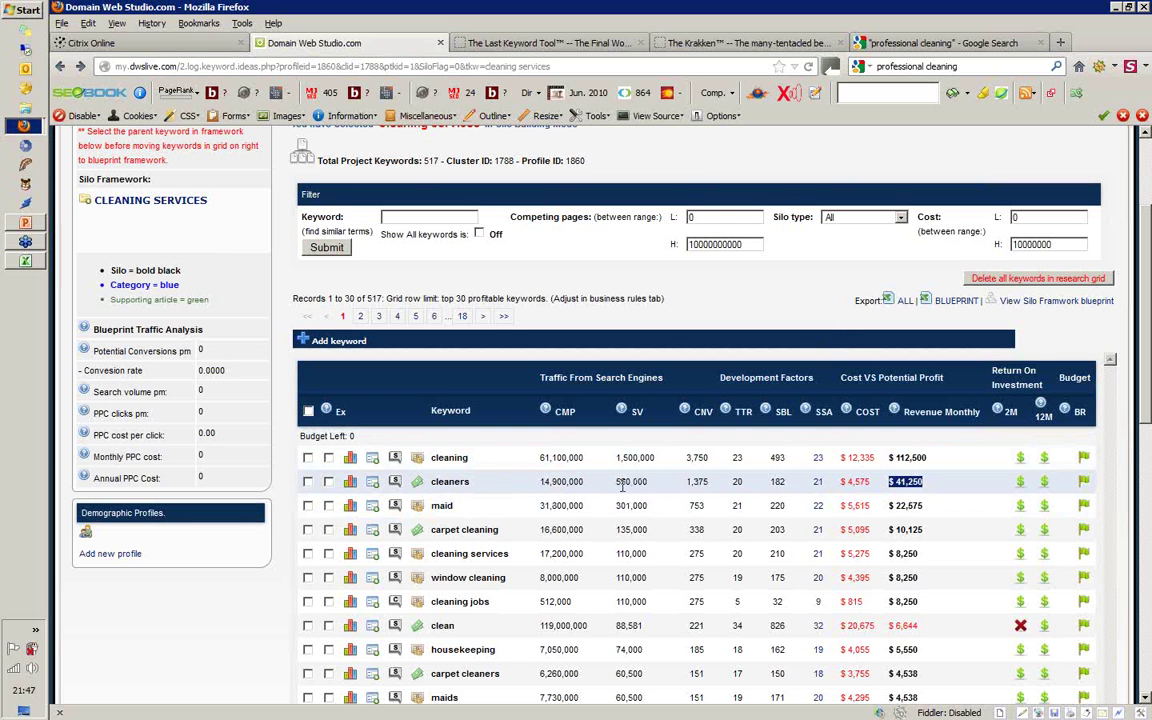
double_click(693, 482)
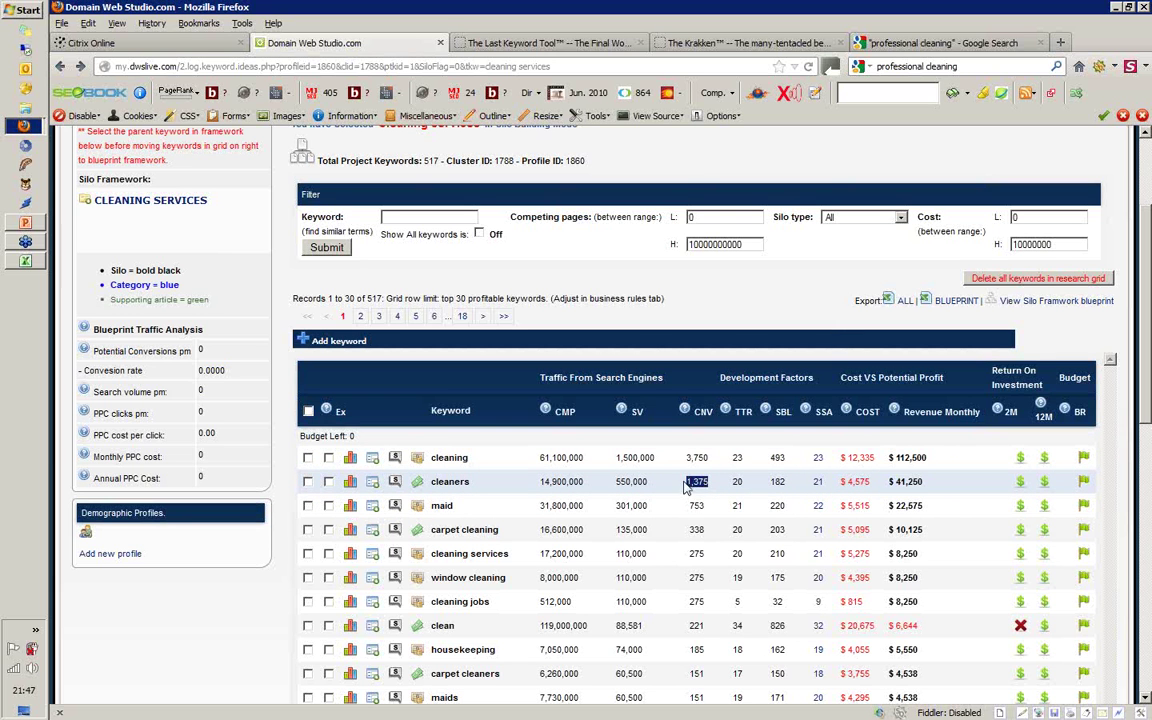
click(740, 482)
double_click(739, 482)
double_click(436, 481)
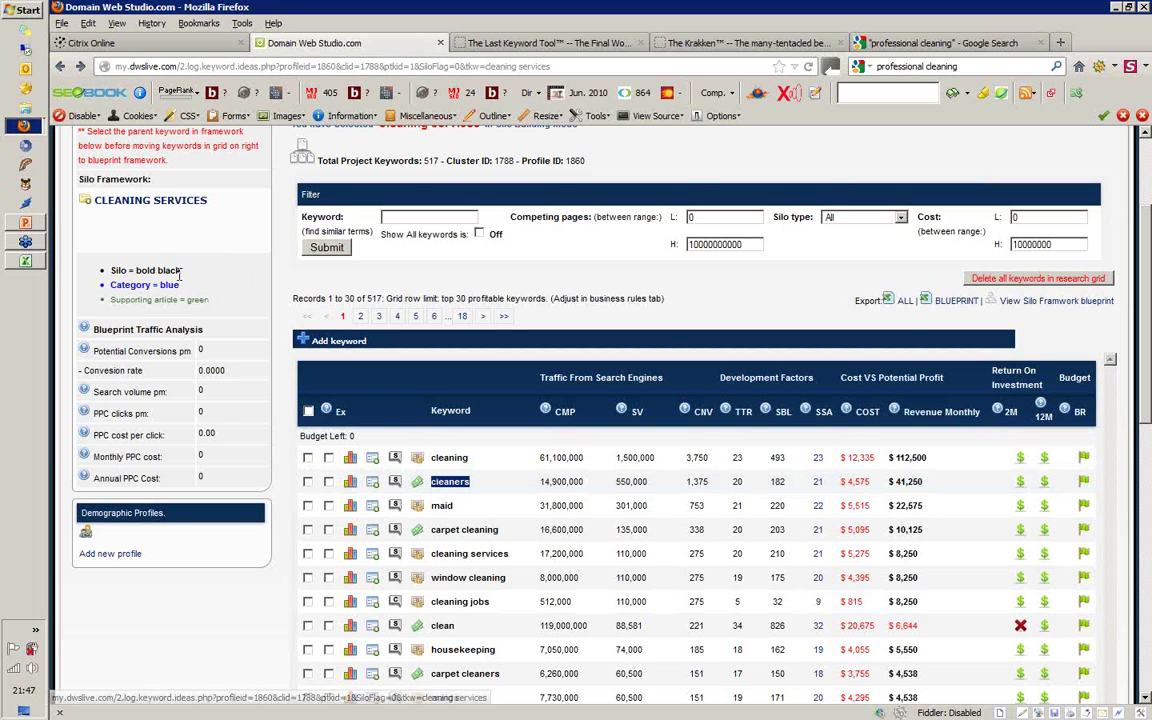
- Review the development factors and cost against revenue for "cleaners", and compare the monthly revenue and return on investment of "clean"
click(744, 481)
double_click(737, 481)
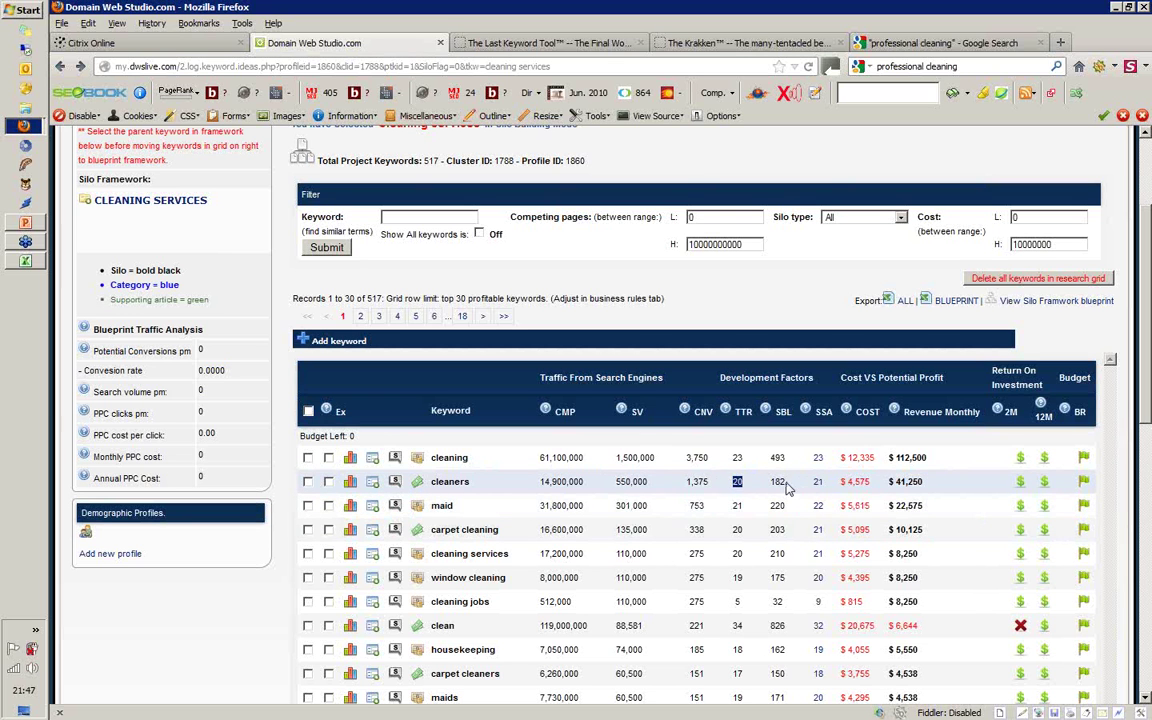
double_click(780, 483)
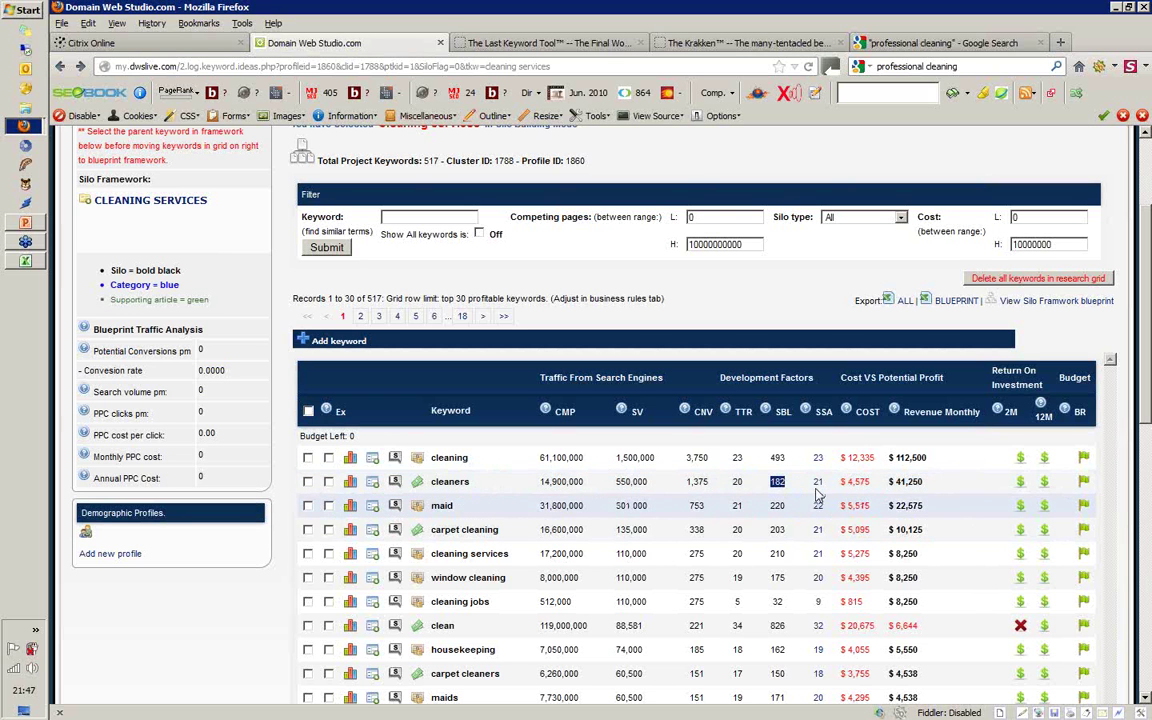
double_click(818, 482)
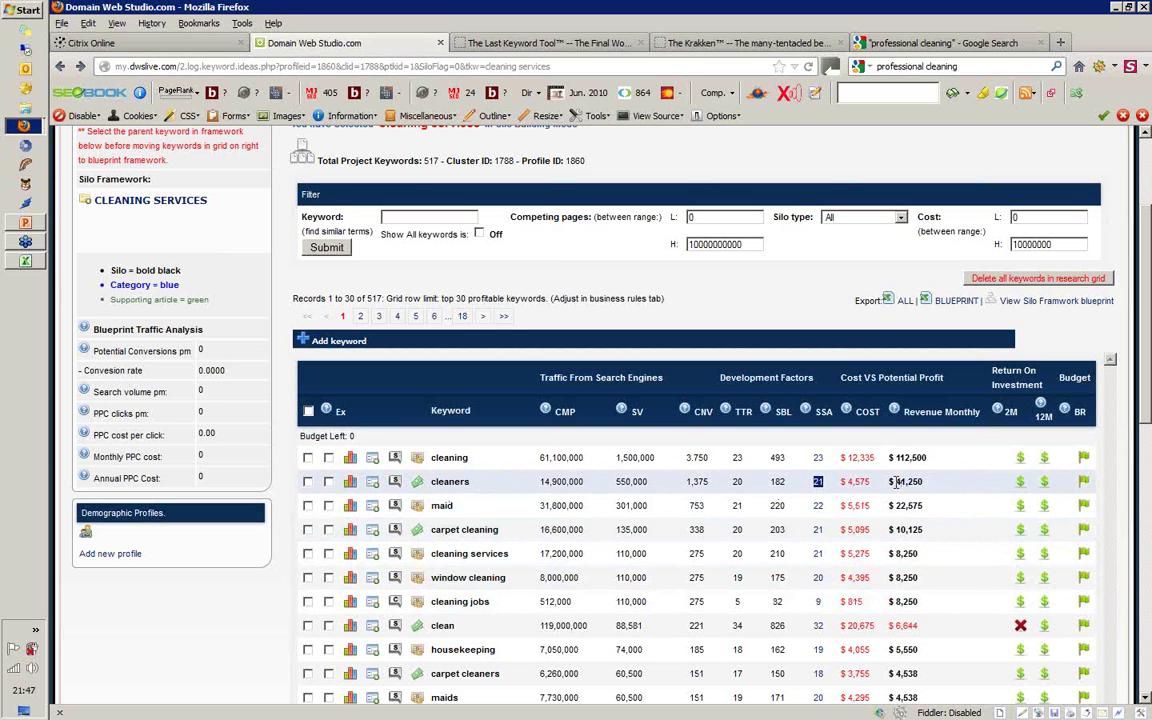
double_click(852, 482)
click(850, 483)
double_click(777, 481)
drag(918, 481, 890, 482)
drag(918, 625, 888, 626)
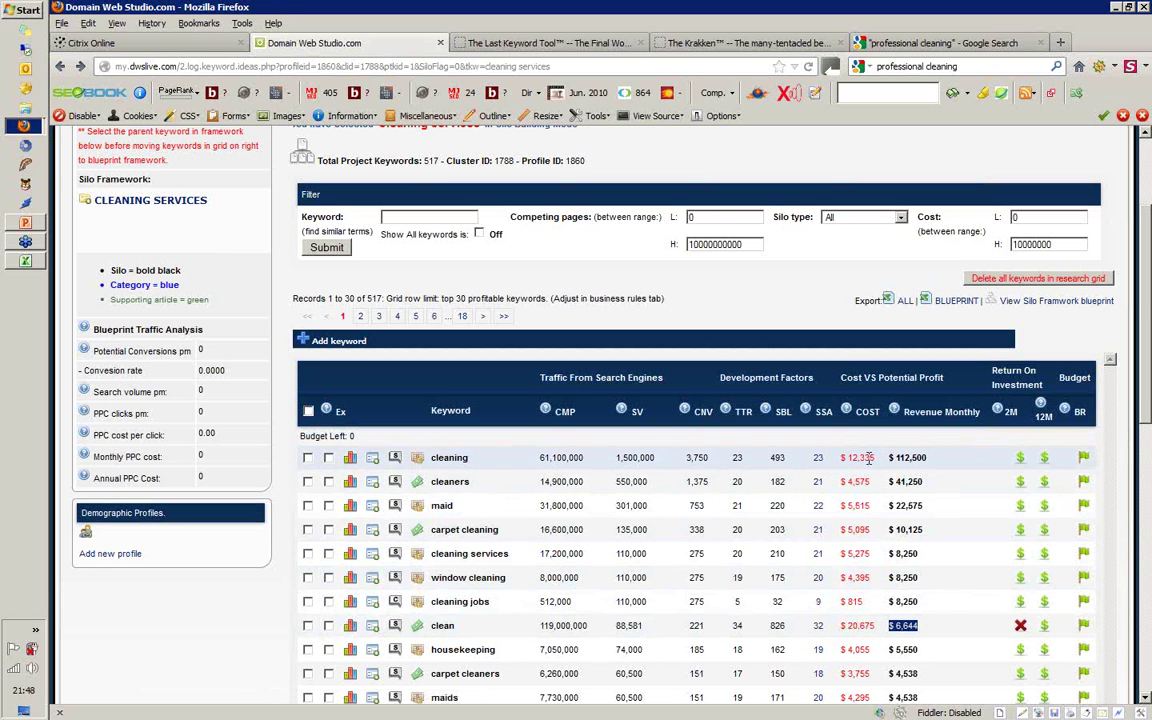
mouse_move(1048, 466)
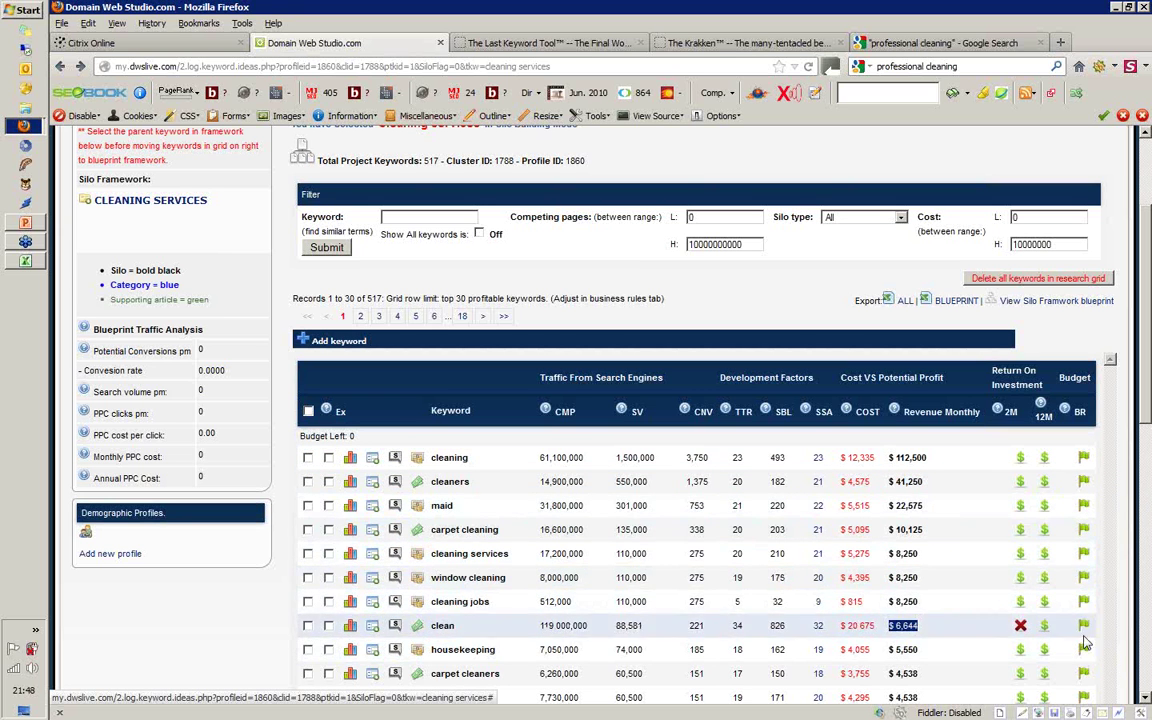
- Switch on the option to show all keywords in the research grid's filter
click(480, 235)
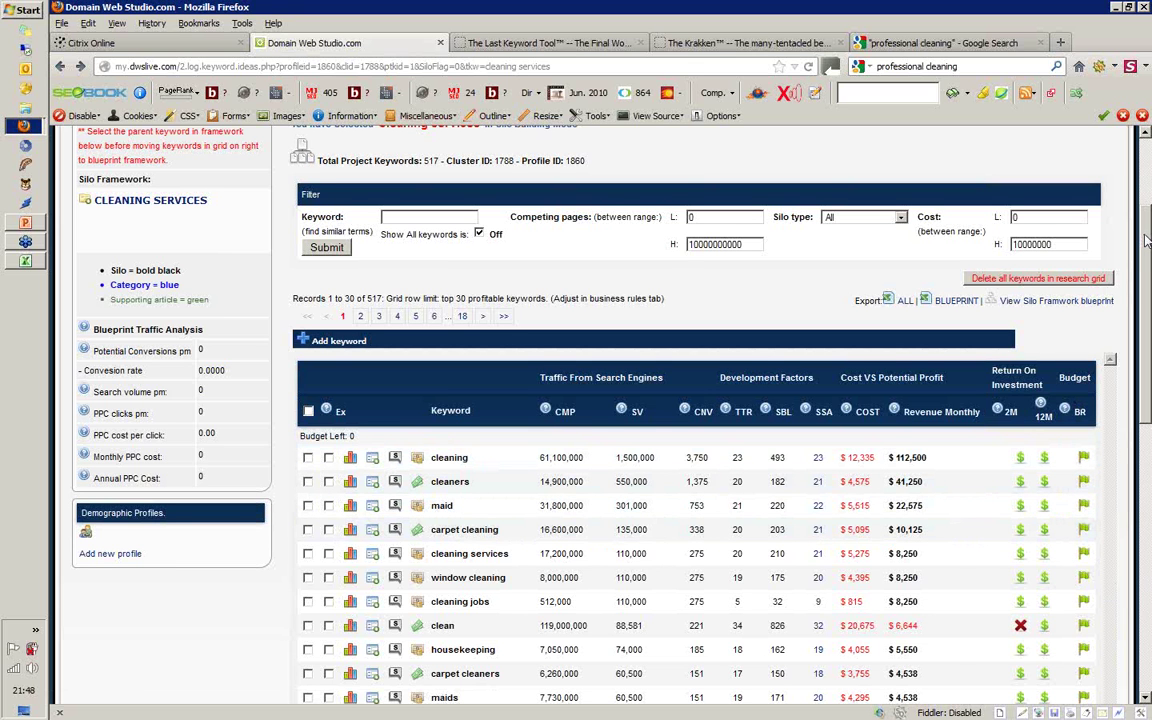
scroll(1147, 240, down, 1)
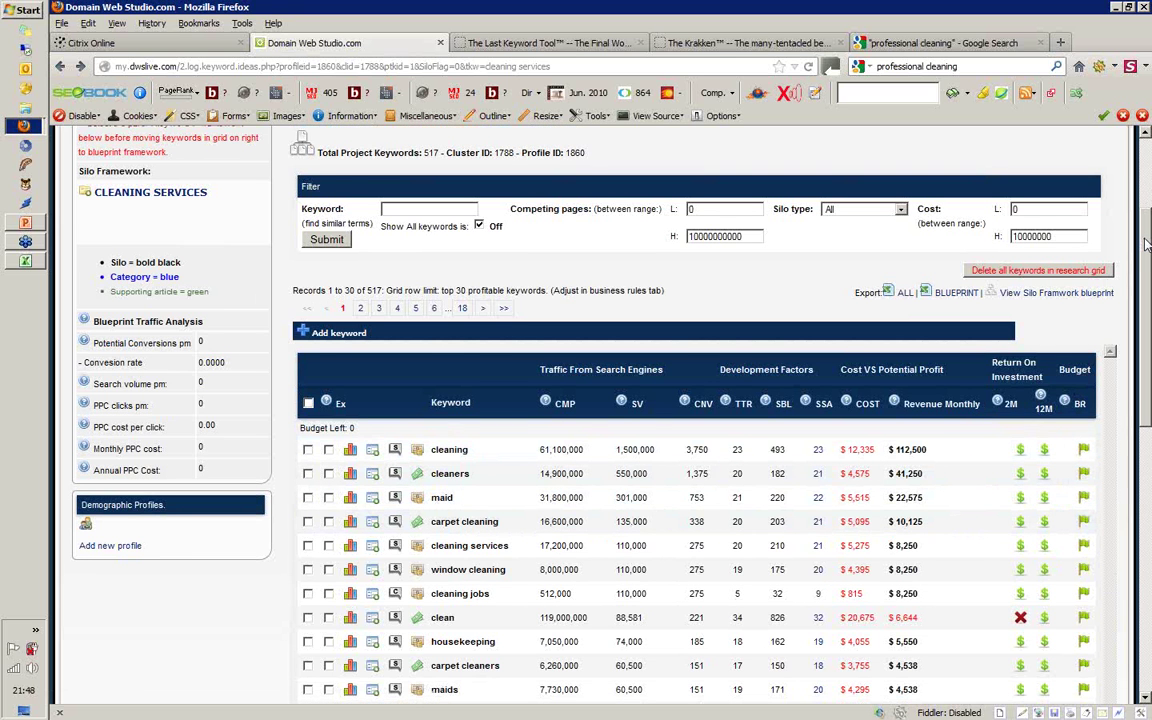
drag(1147, 243, 1147, 196)
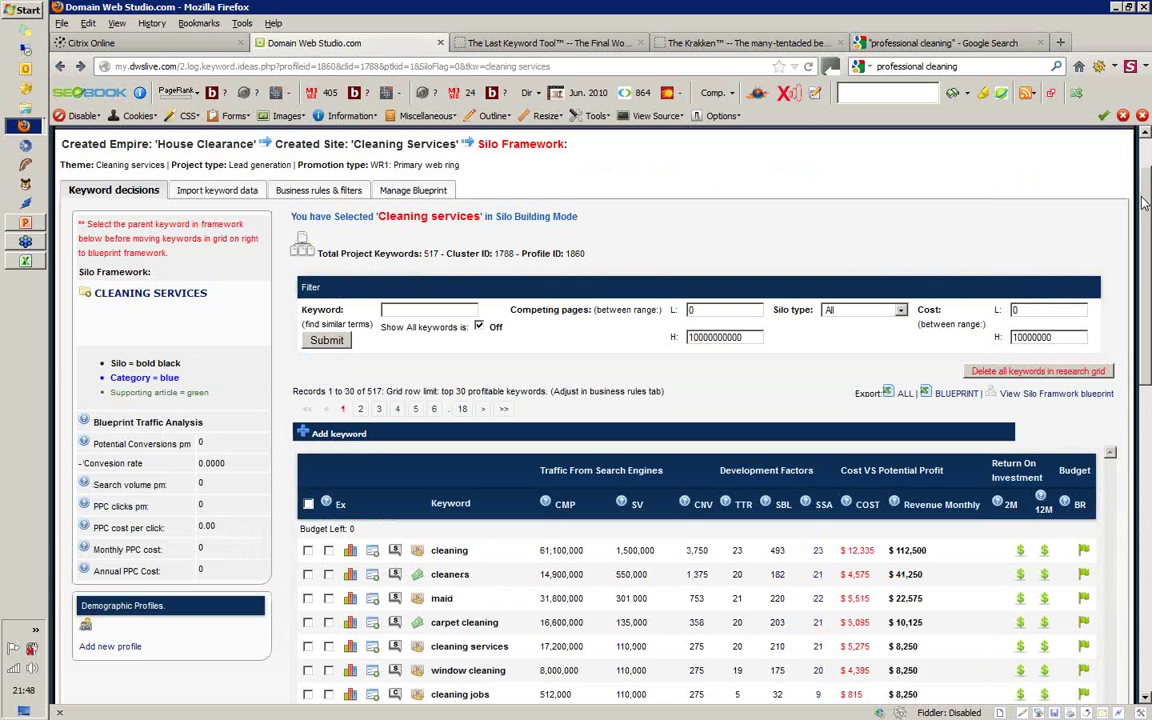
drag(1145, 196, 1148, 278)
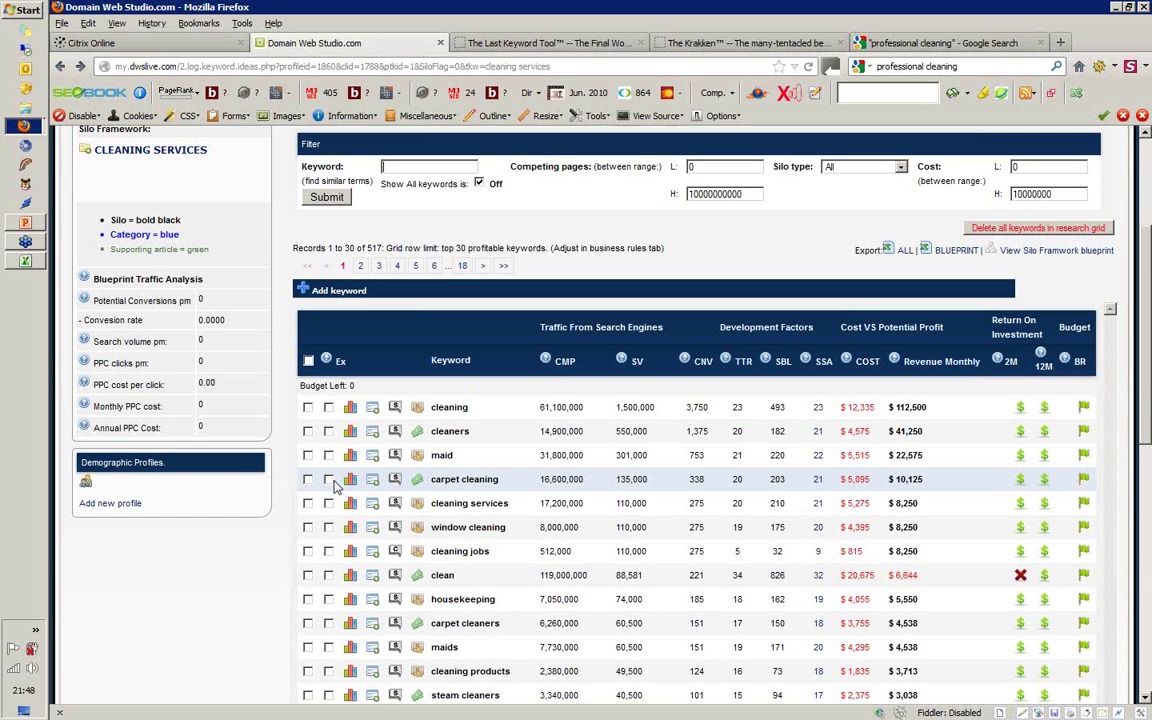
- Mark the keywords "carpet cleaning", "office cleaning" and "end of tenancy cleaning" in the research grid
click(307, 480)
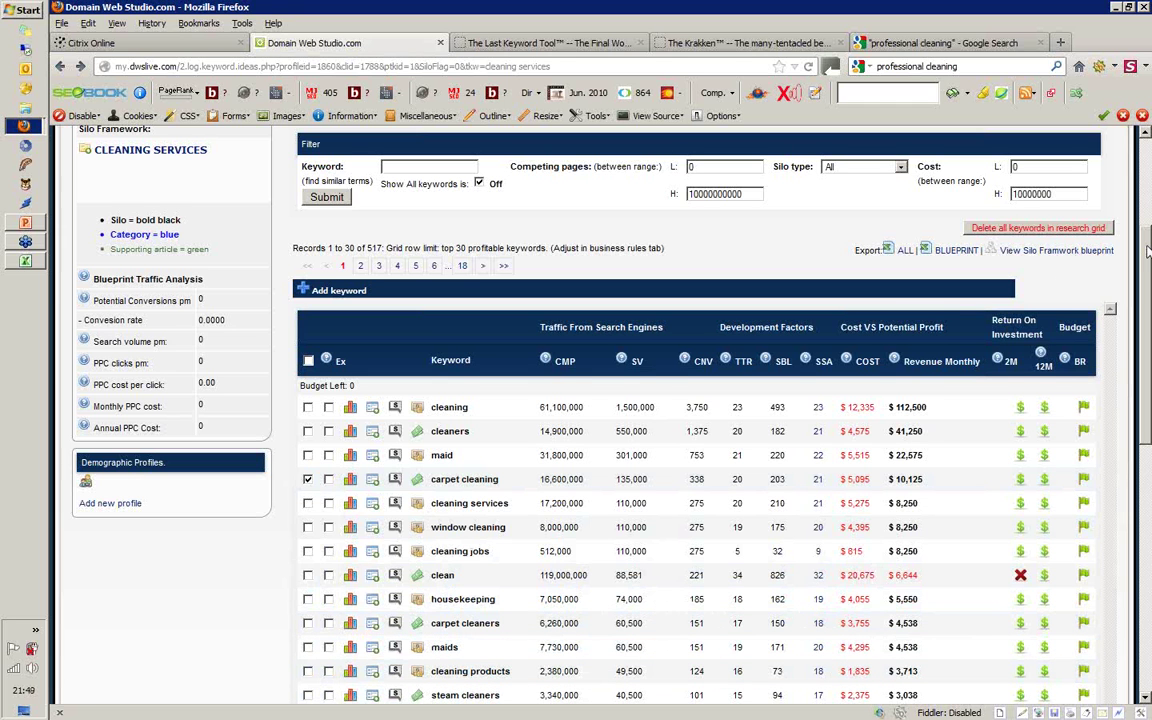
drag(1149, 252, 1149, 310)
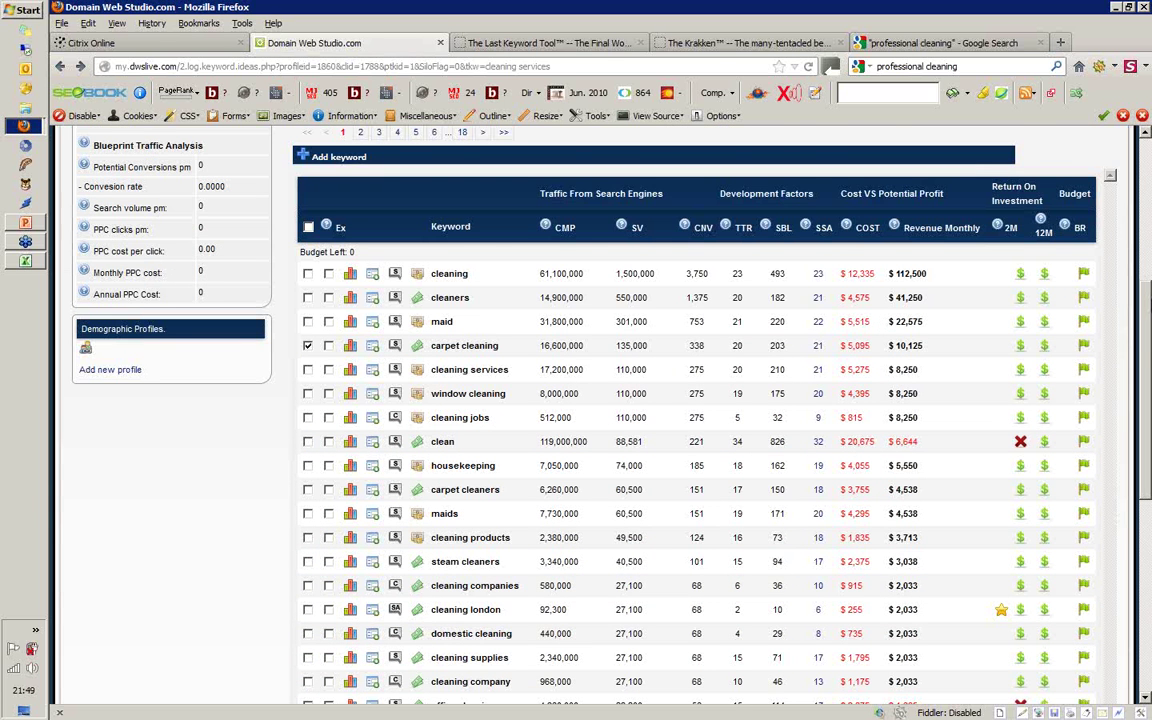
scroll(283, 550, down, 3)
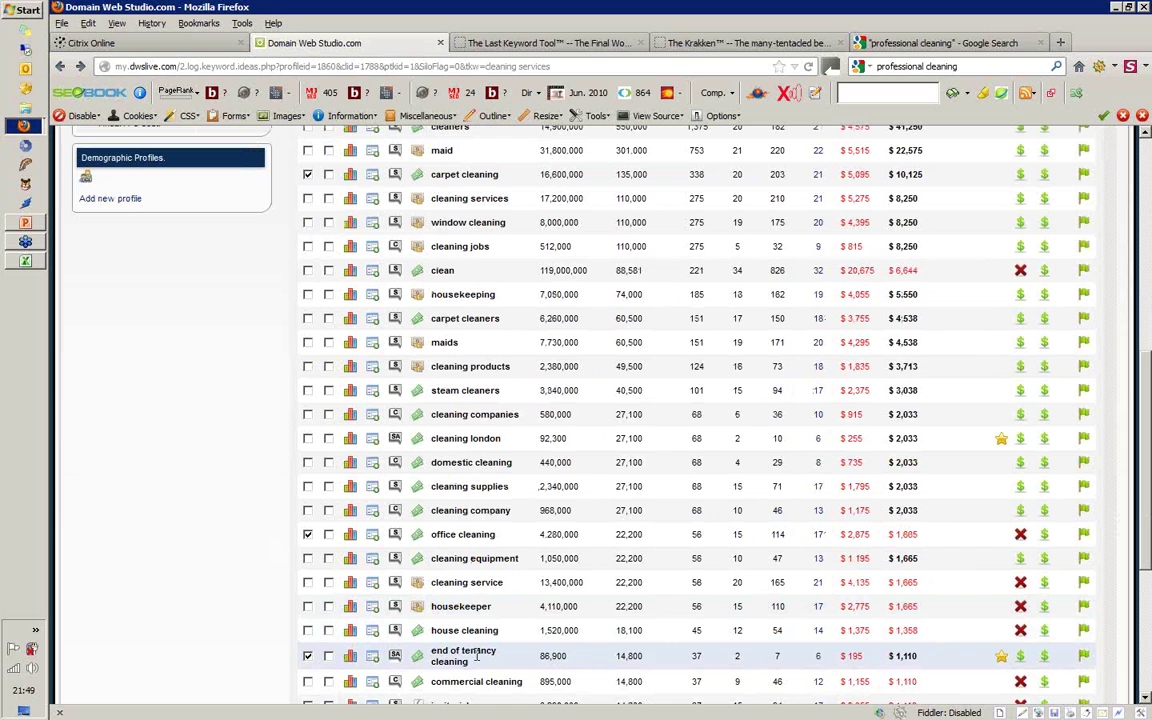
- Unmark "end of tenancy cleaning" and "carpet cleaning" so that only "office cleaning" stays selected in the grid
click(307, 655)
drag(470, 662, 461, 652)
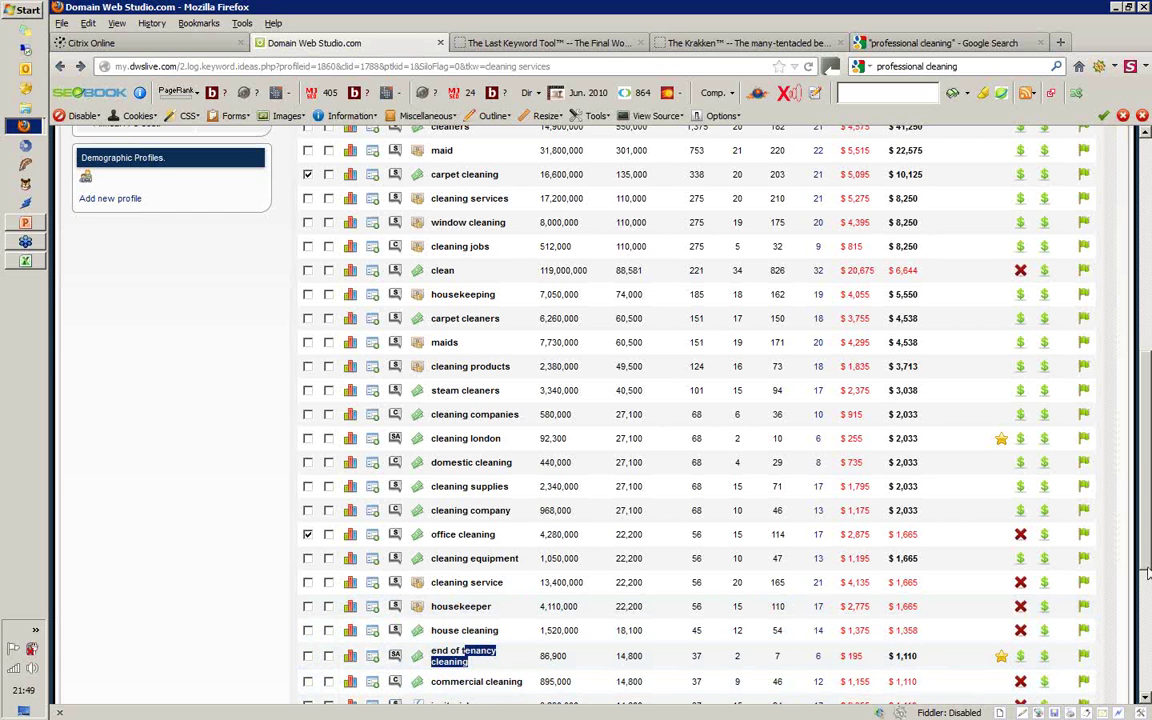
drag(1148, 572, 1148, 514)
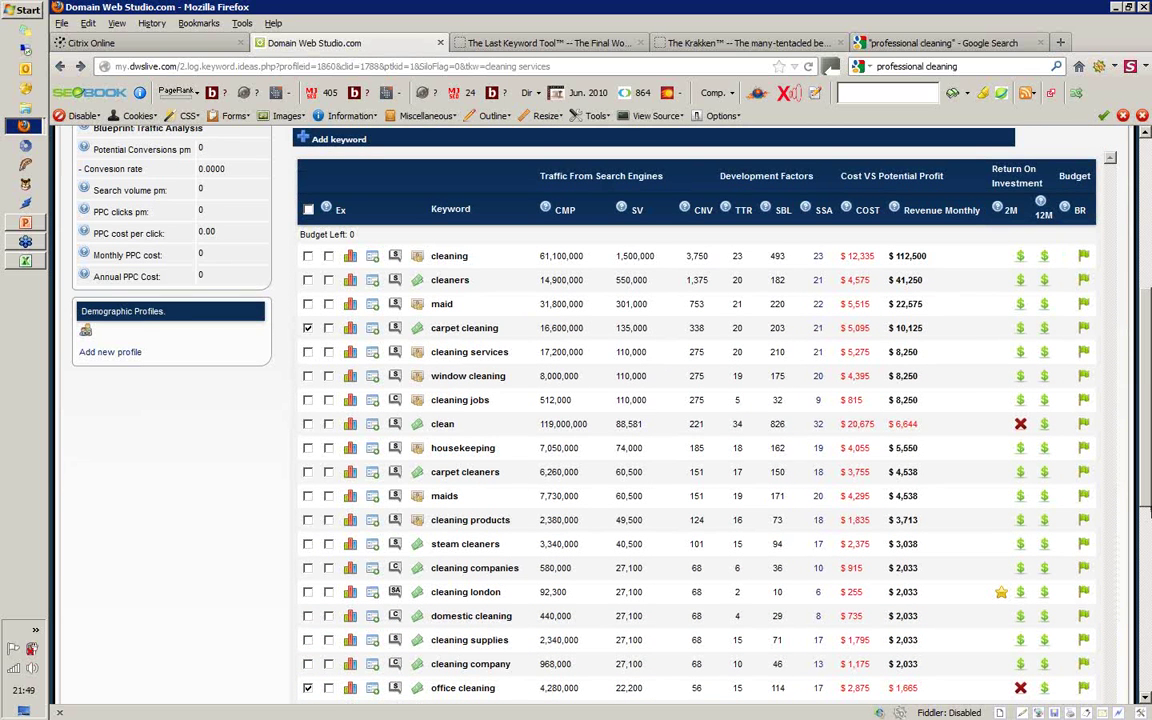
scroll(771, 586, down, 1)
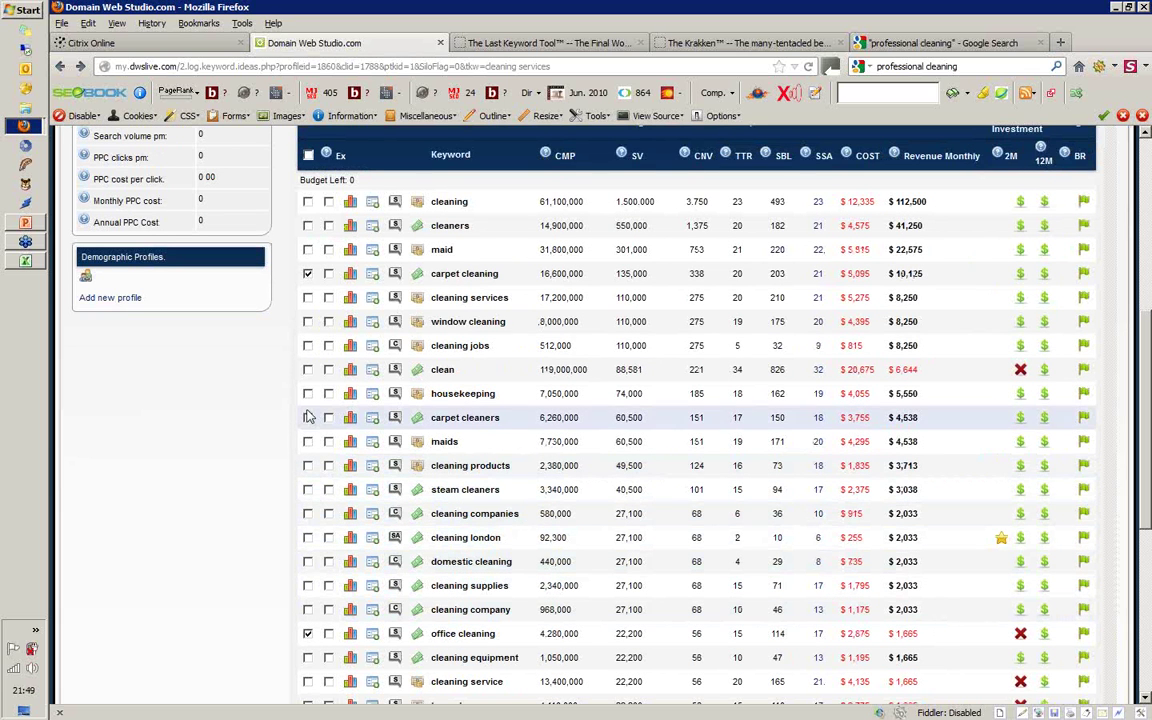
click(308, 274)
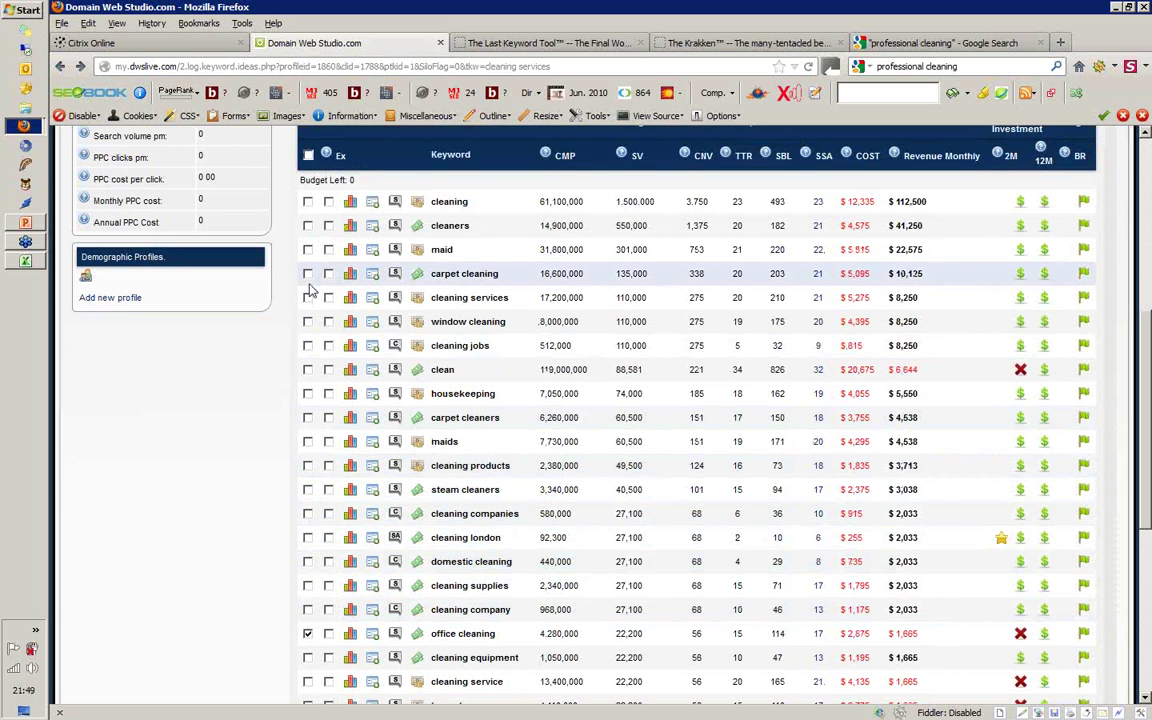
click(308, 514)
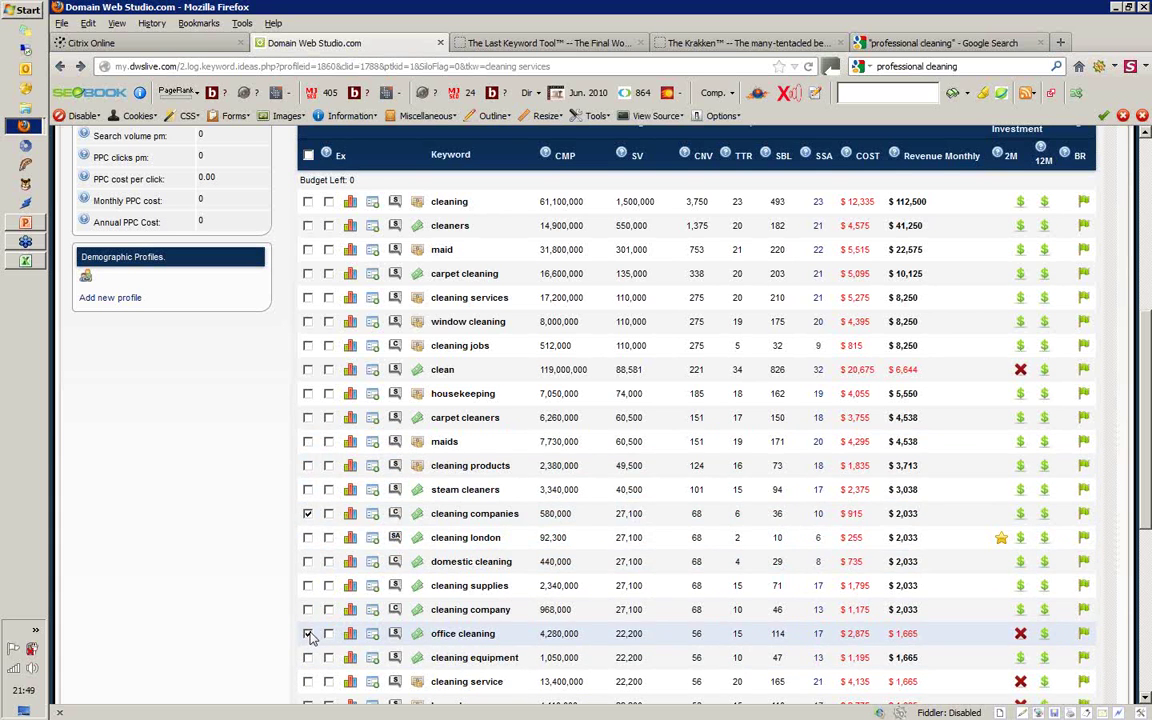
click(307, 513)
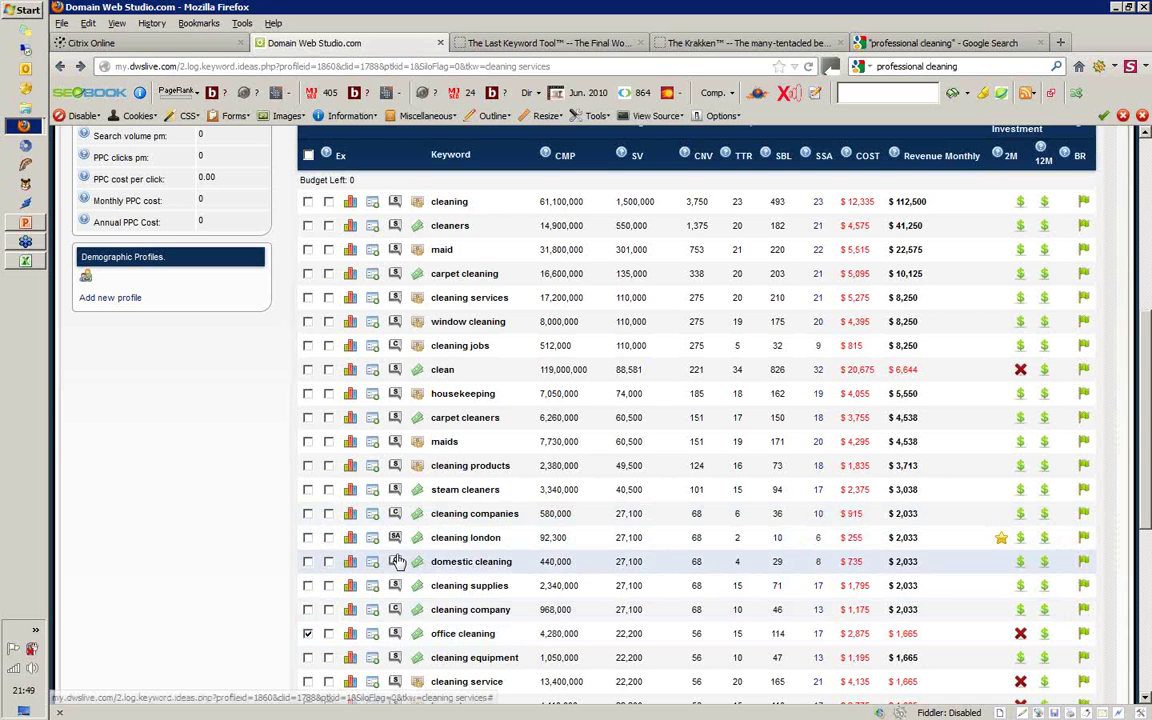
- Move the selected keyword "office cleaning" to the blueprint under Cleaning Services
double_click(463, 633)
triple_click(463, 633)
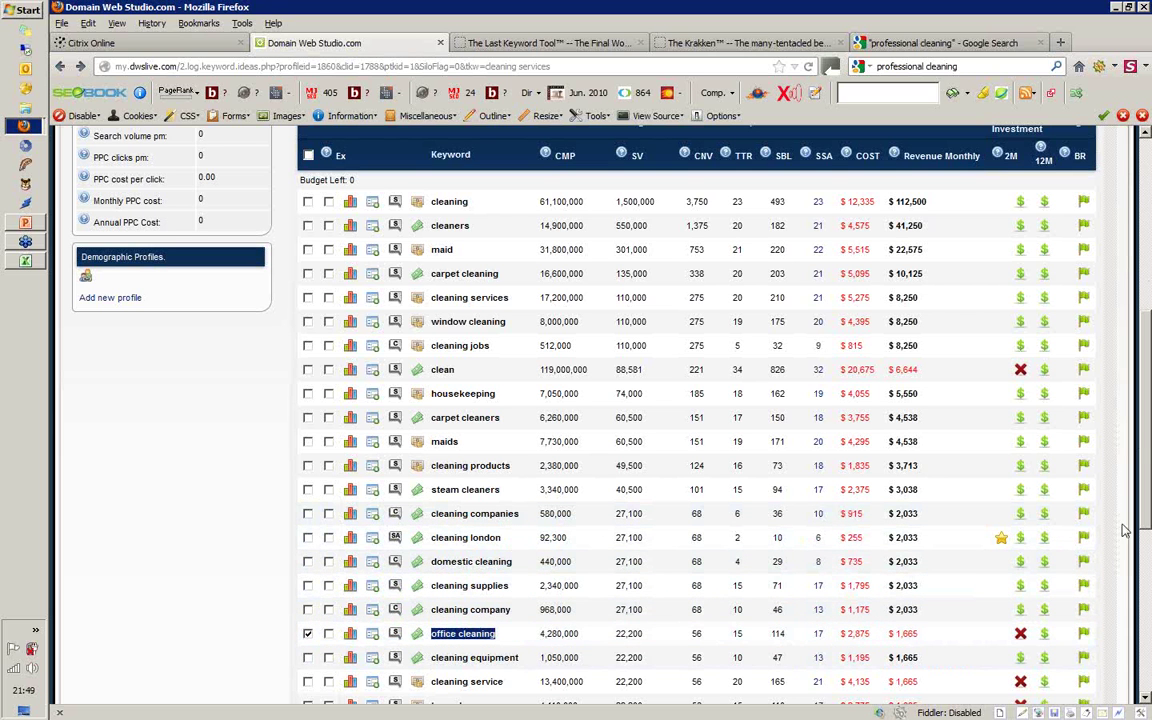
click(1146, 698)
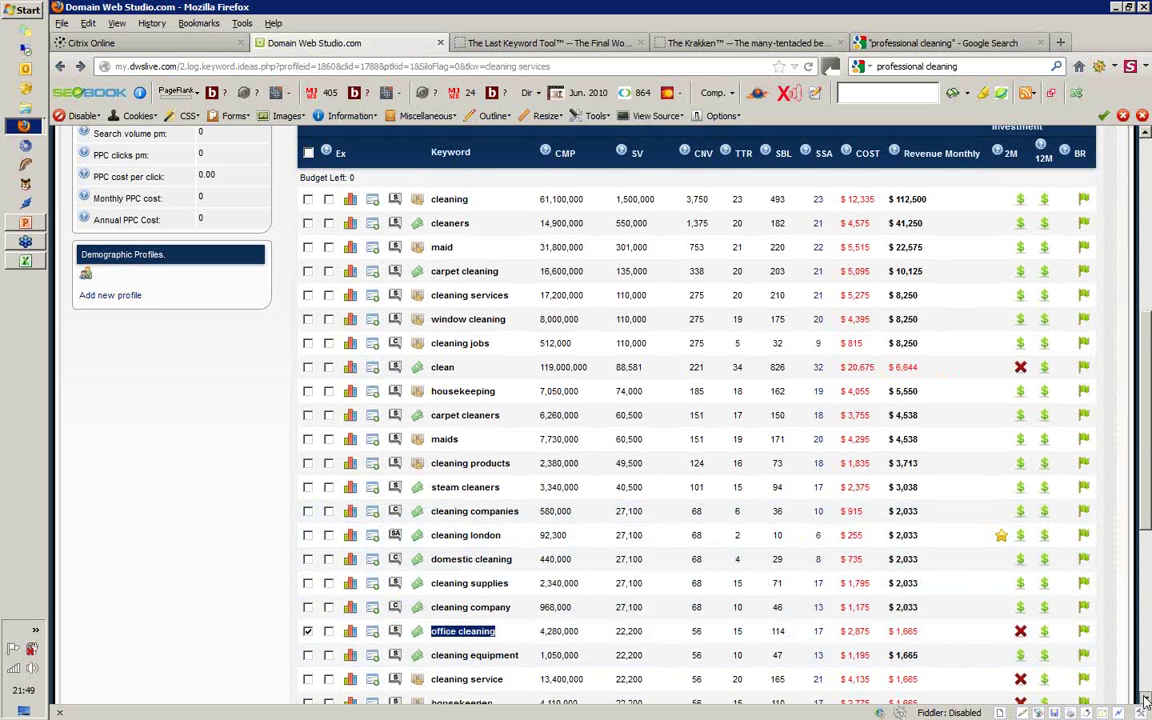
click(1146, 700)
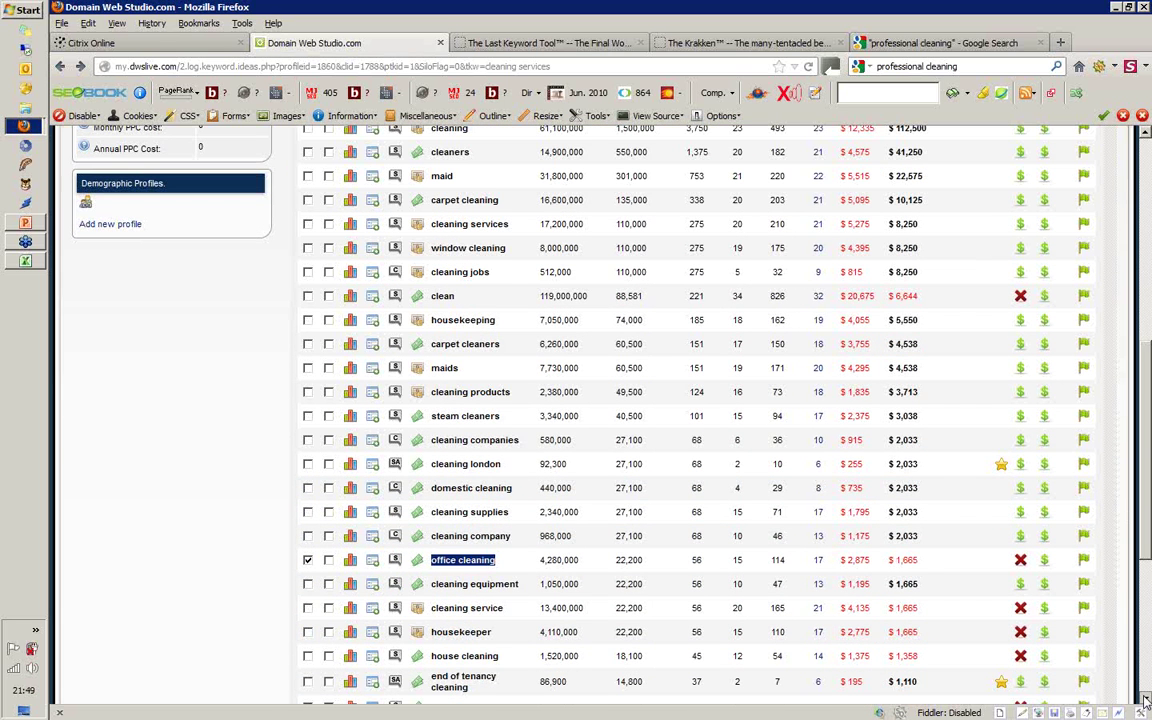
click(1146, 698)
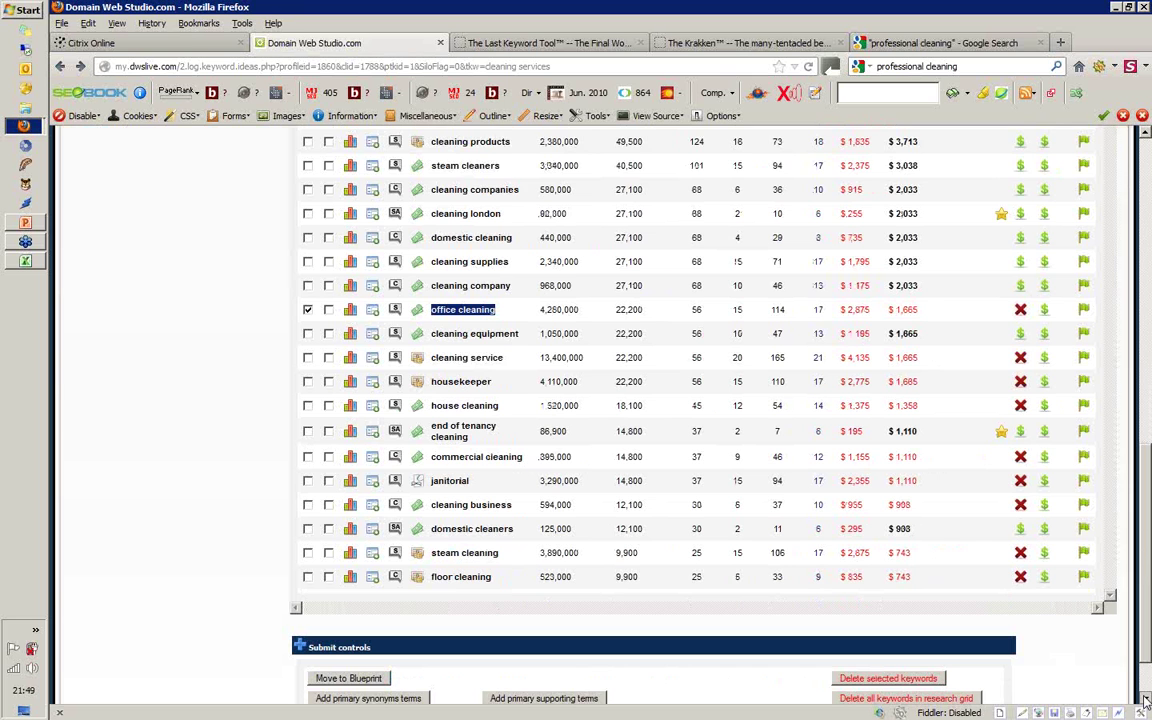
click(1146, 698)
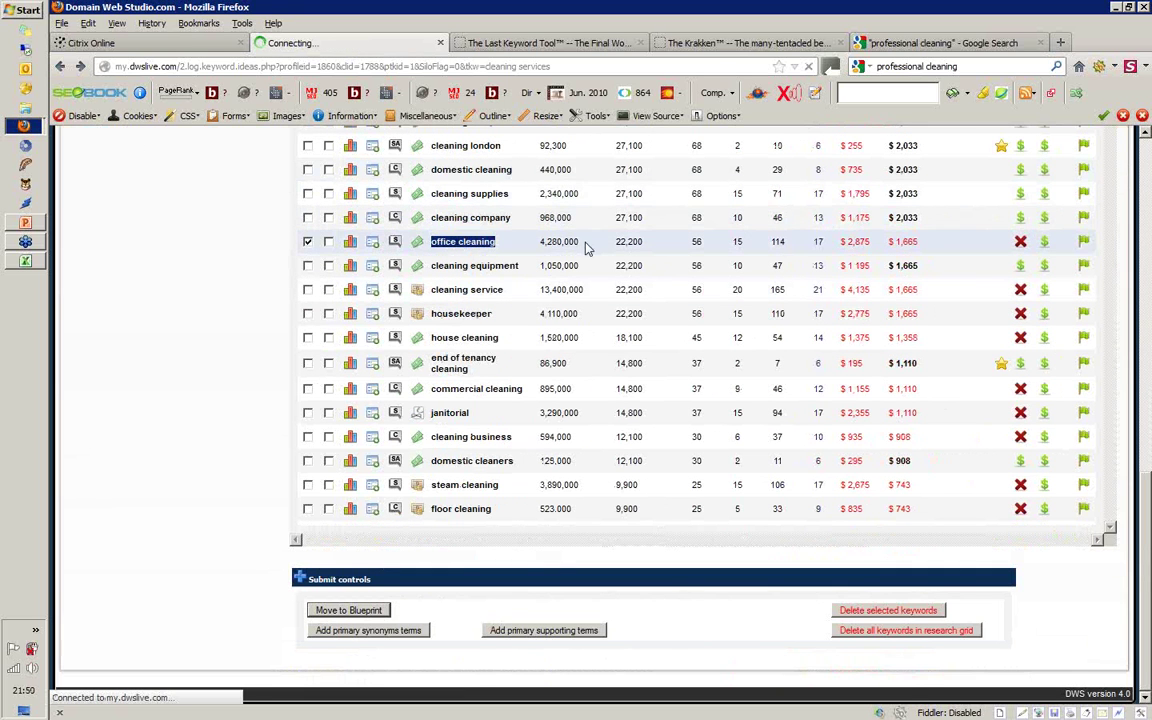
drag(580, 241, 538, 241)
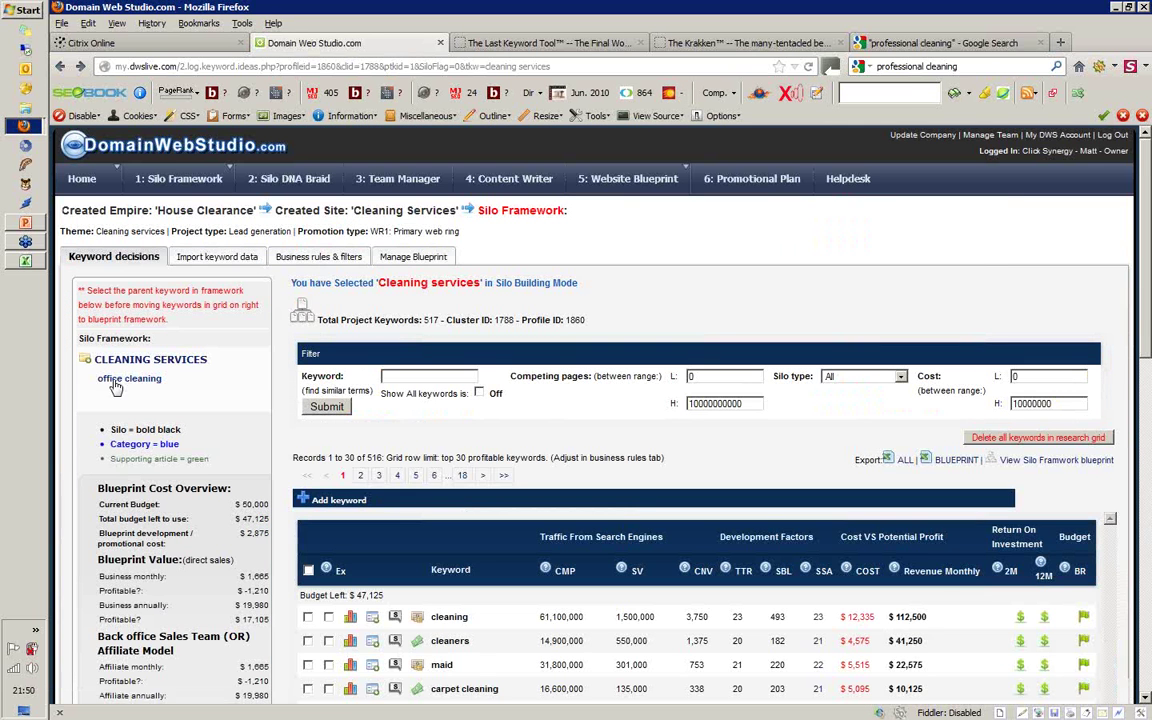
- Select "office cleaning" in the silo framework as the parent keyword for building its silo
click(127, 381)
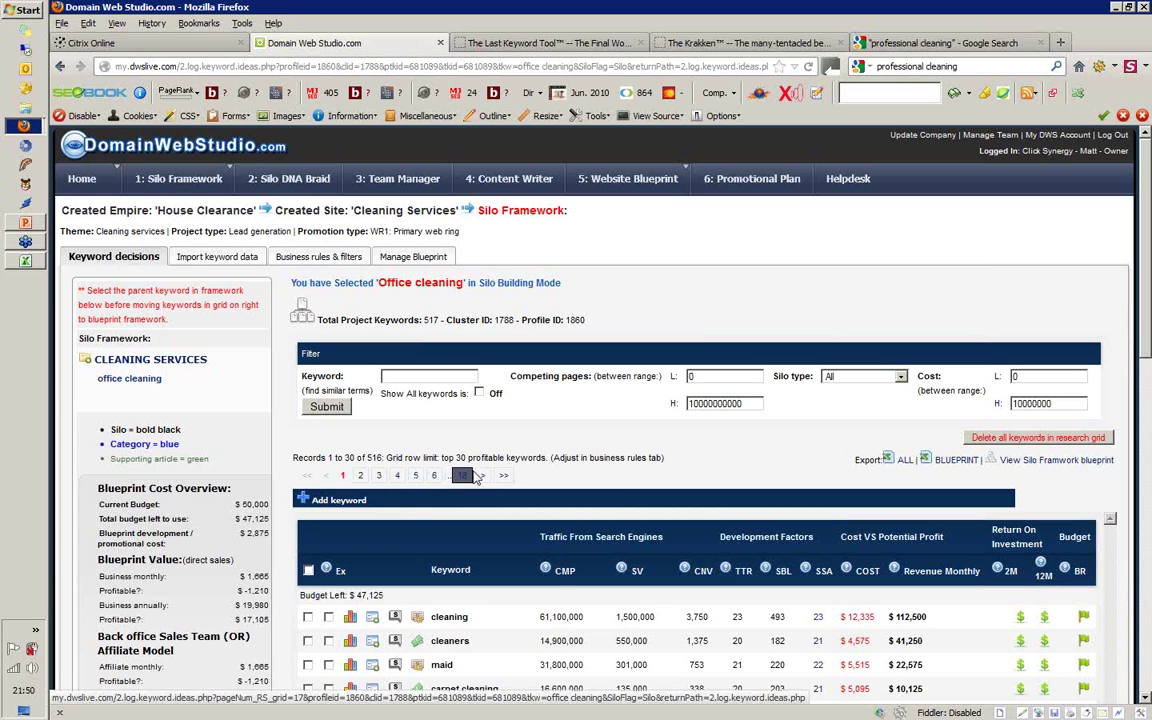
click(407, 377)
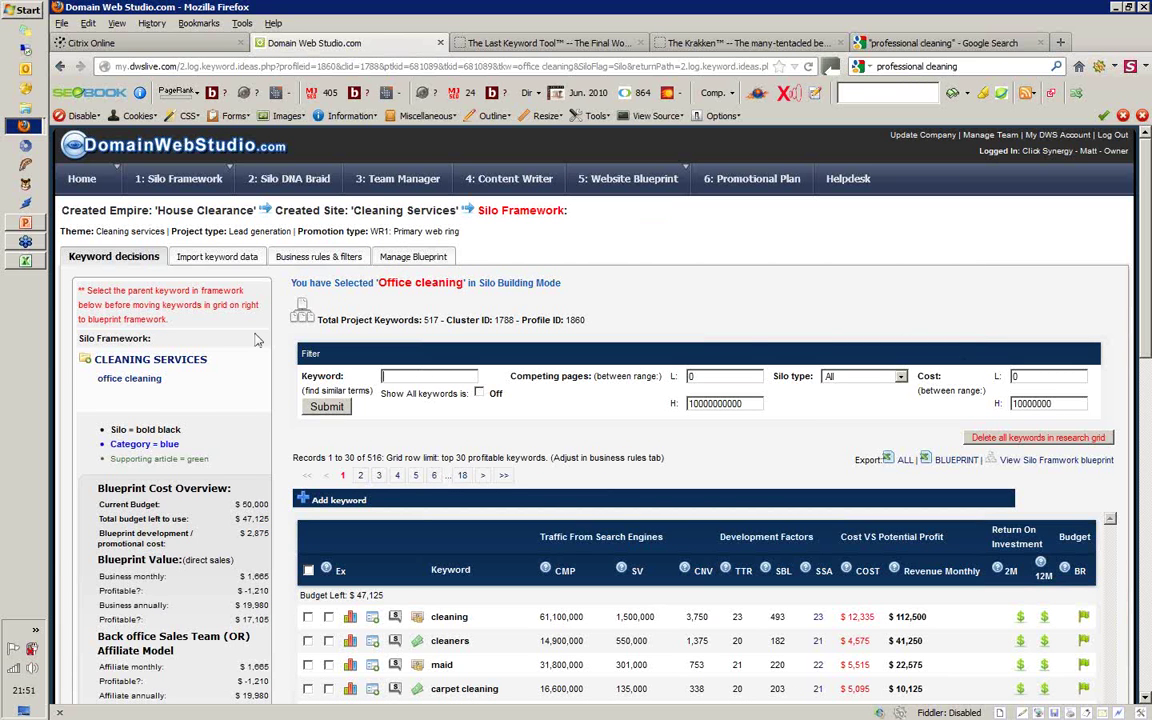
click(118, 385)
- Set the upper limit of the competing pages filter to 4280000
drag(1148, 208, 1140, 235)
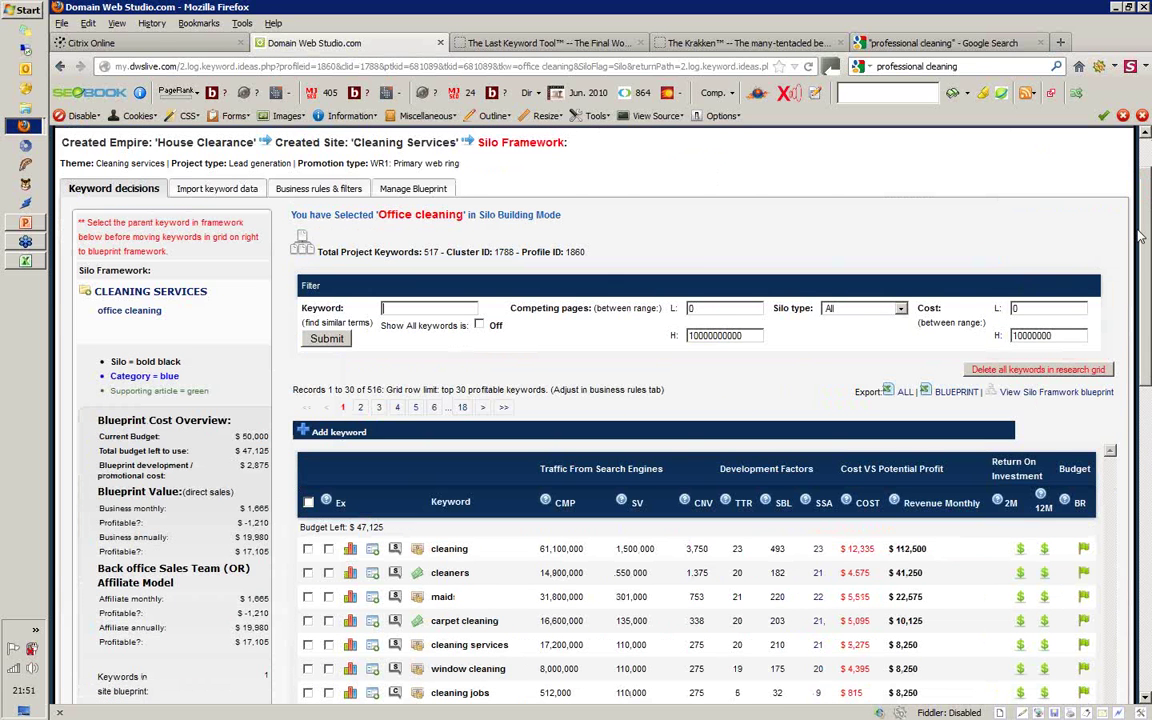
double_click(700, 336)
text(4)
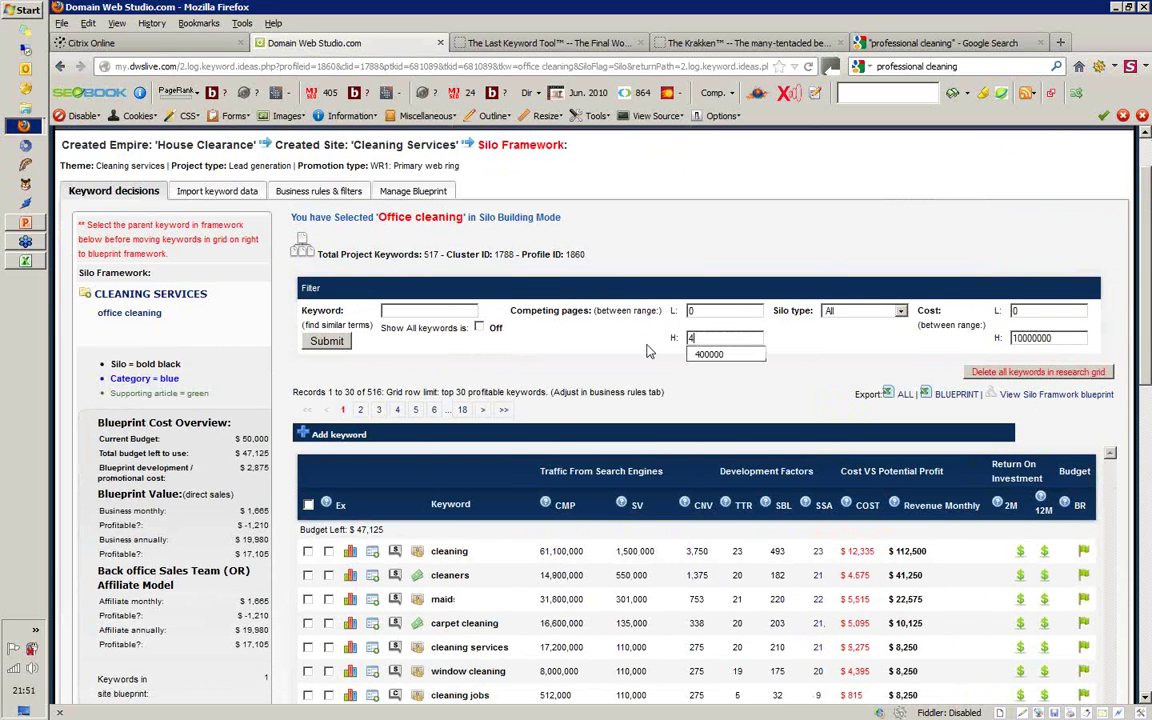
text(280)
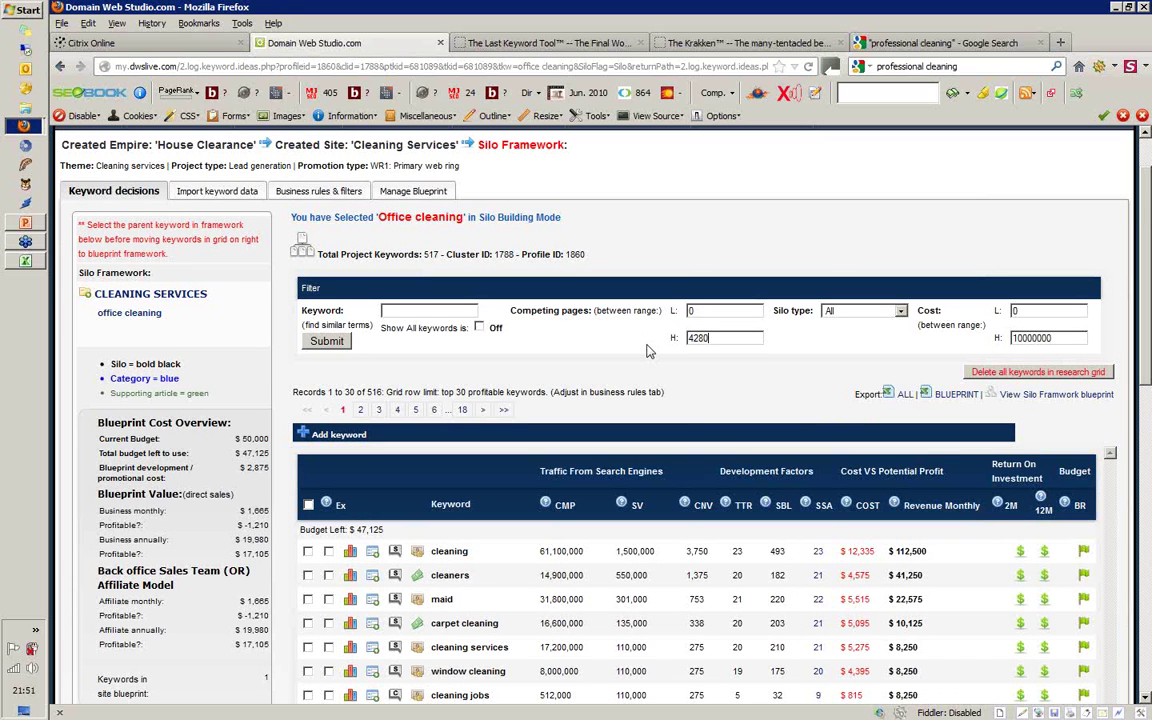
text(000)
- Set the filter's keyword to "clean" and apply the filter to the research grid
click(434, 311)
text(cleaning)
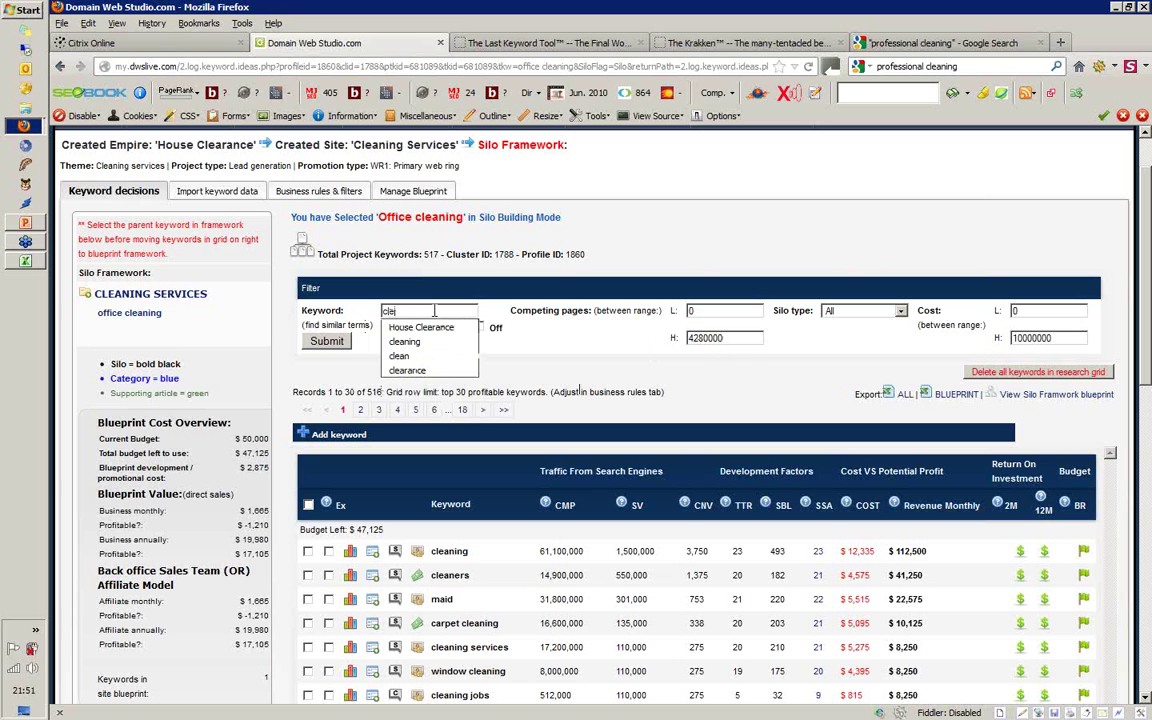
key(BackSpace)
key(BackSpace)
key(BackSpace)
click(330, 344)
click(403, 312)
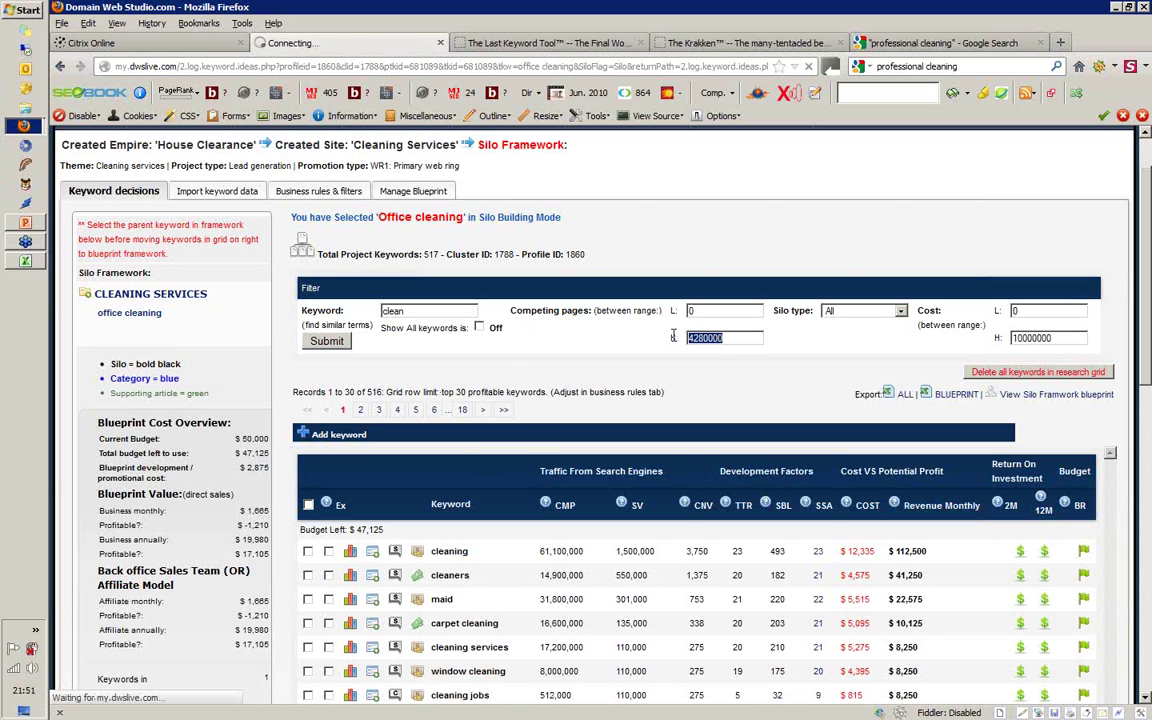
mouse_move(137, 320)
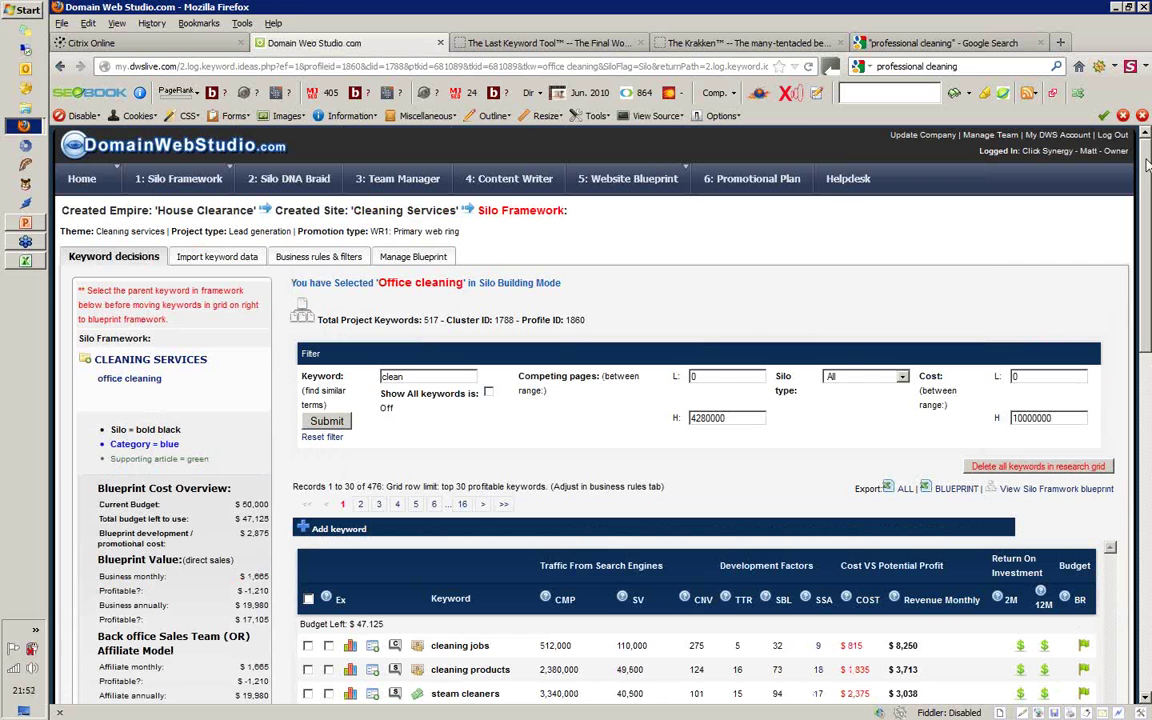
drag(1147, 163, 1147, 174)
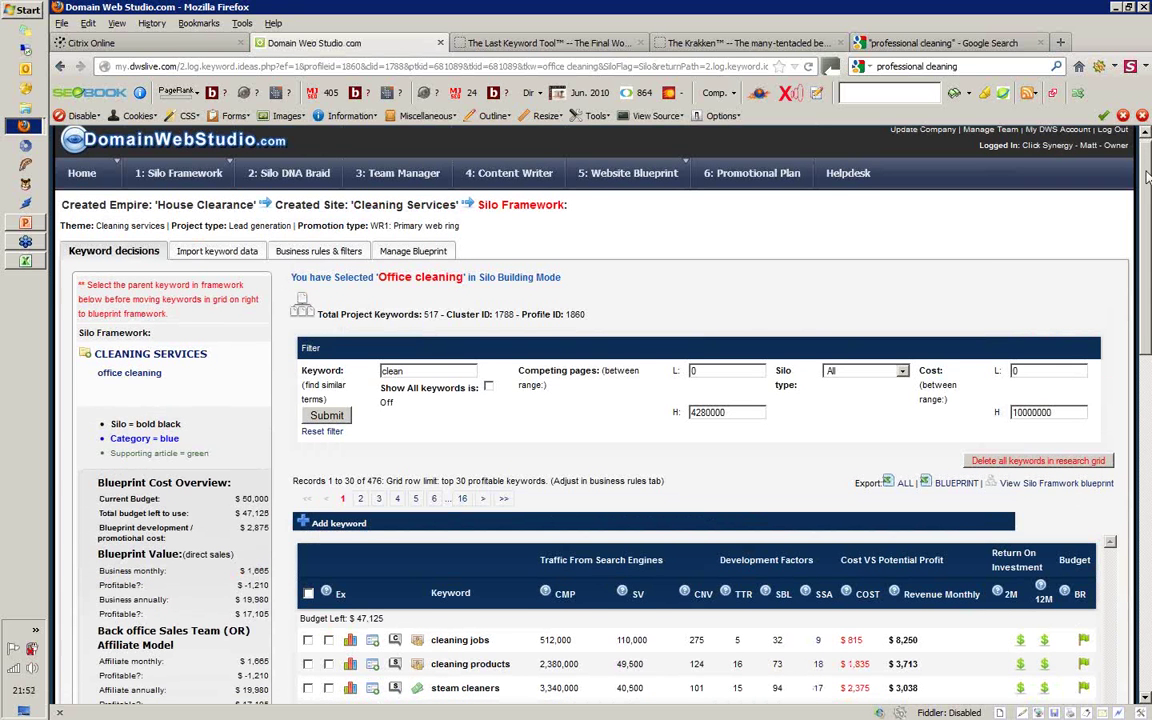
scroll(1147, 176, down, 1)
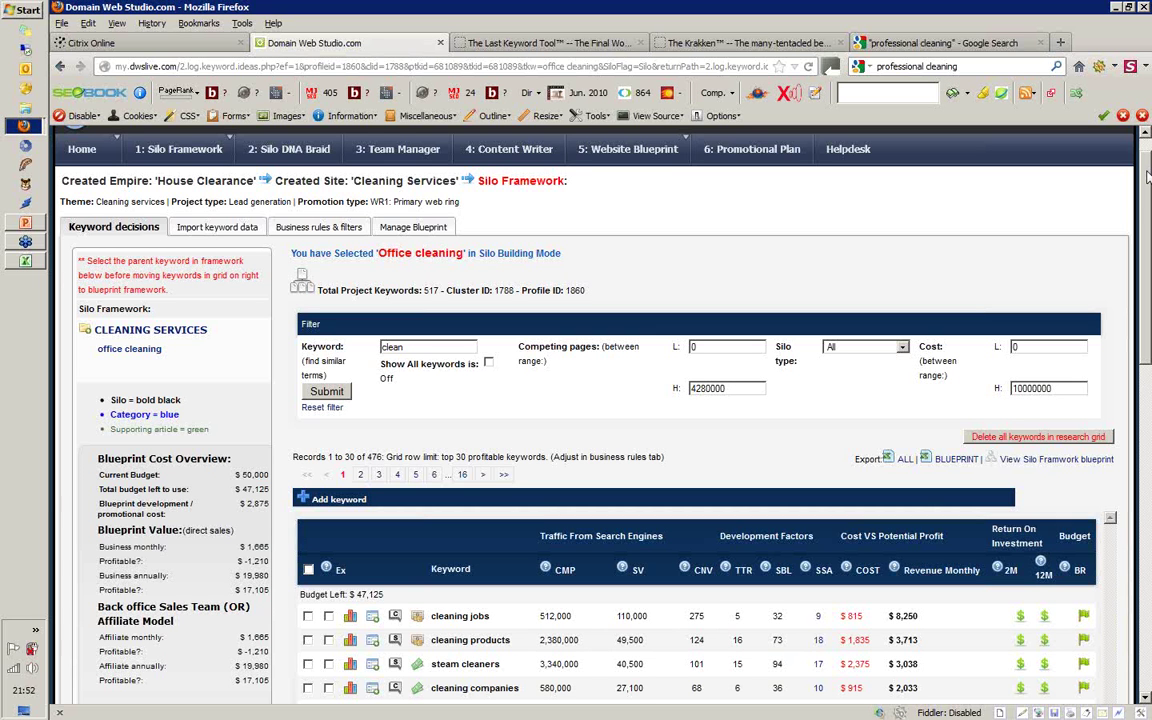
- Switch to The Krakken, open Drill Theme for "cleaning services", and return to Domain Web Studio
click(740, 45)
click(682, 242)
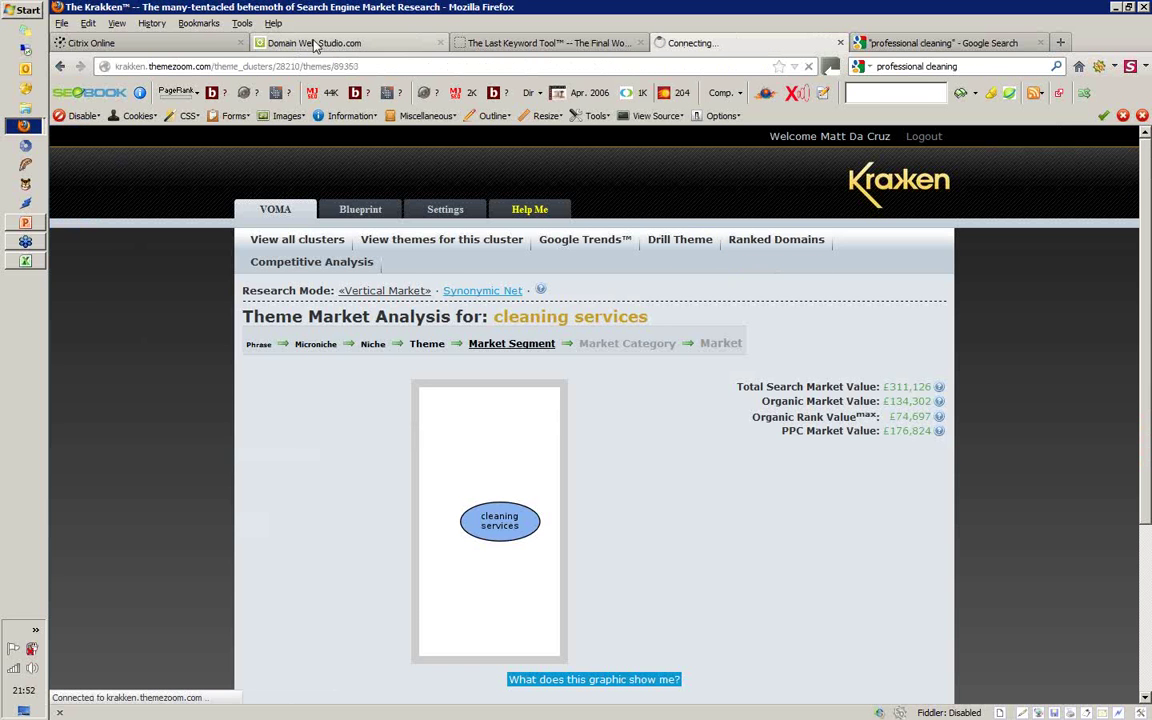
click(320, 45)
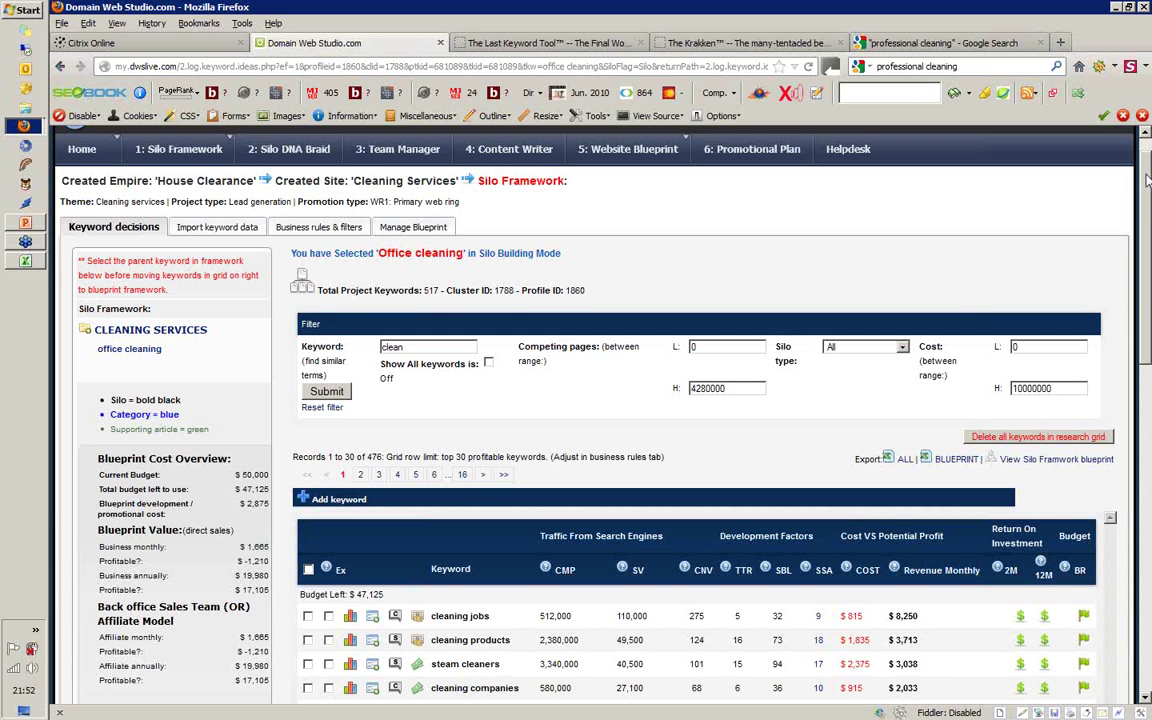
- Open the project's business rules and filters and review the settings from the golden niche identifier to the traffic and conversion calculator
drag(1148, 178, 1148, 237)
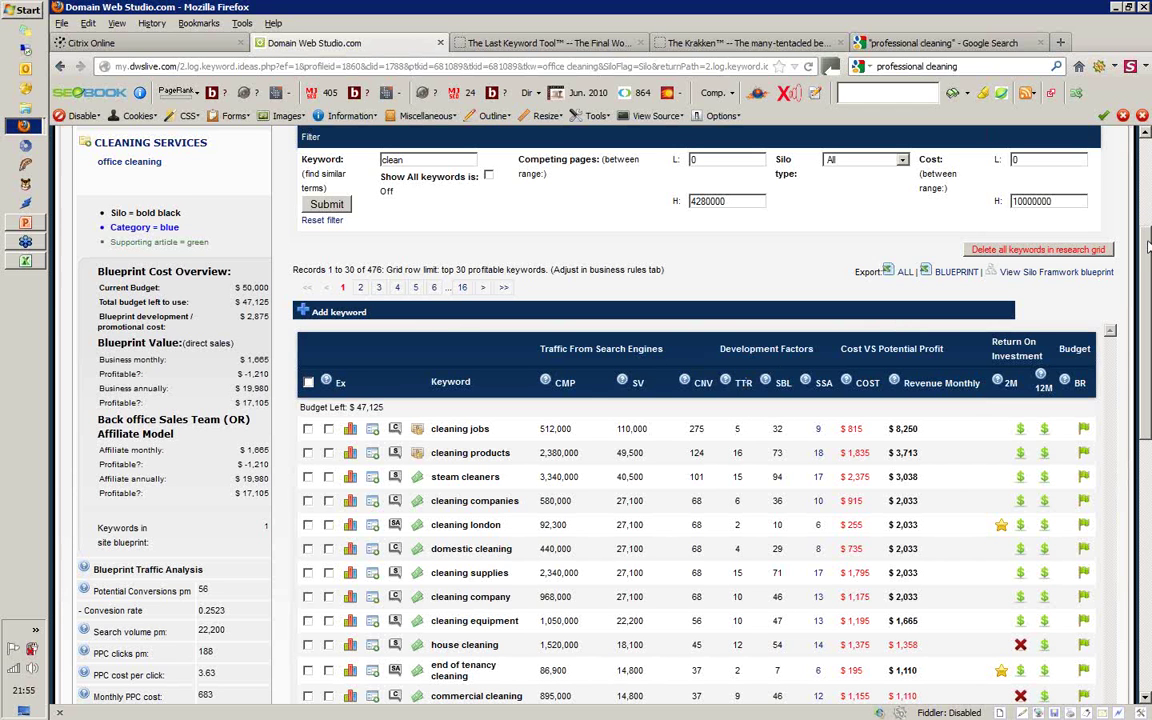
drag(1148, 245, 1148, 183)
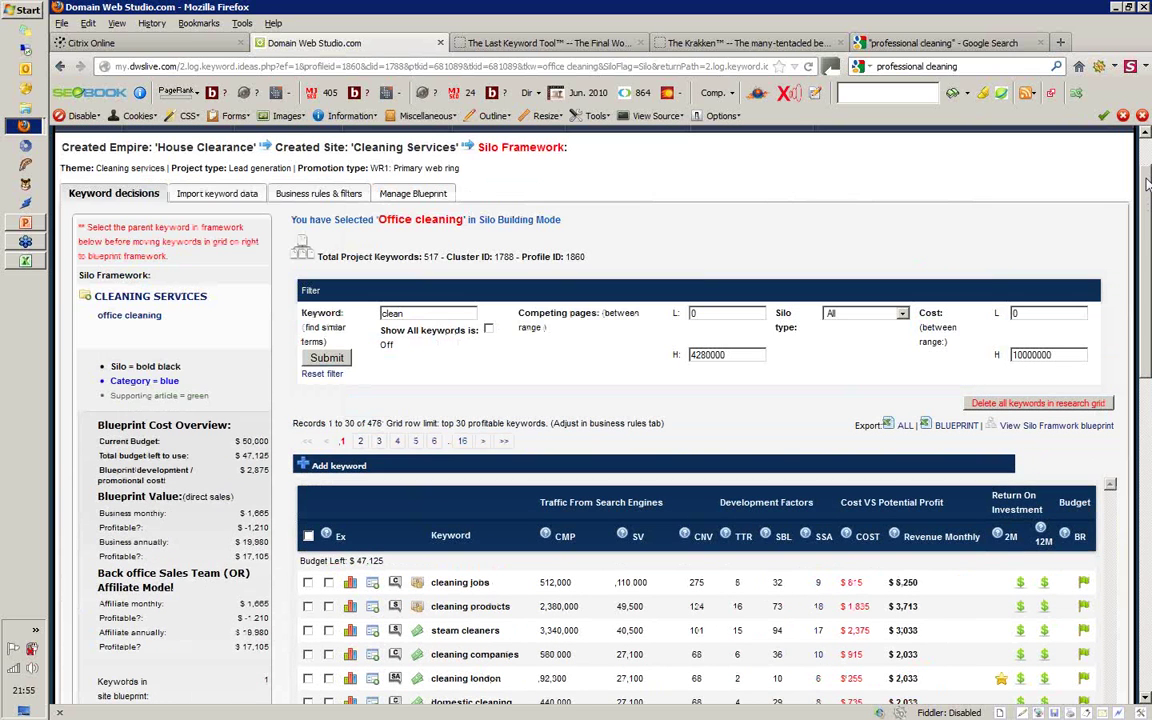
click(318, 193)
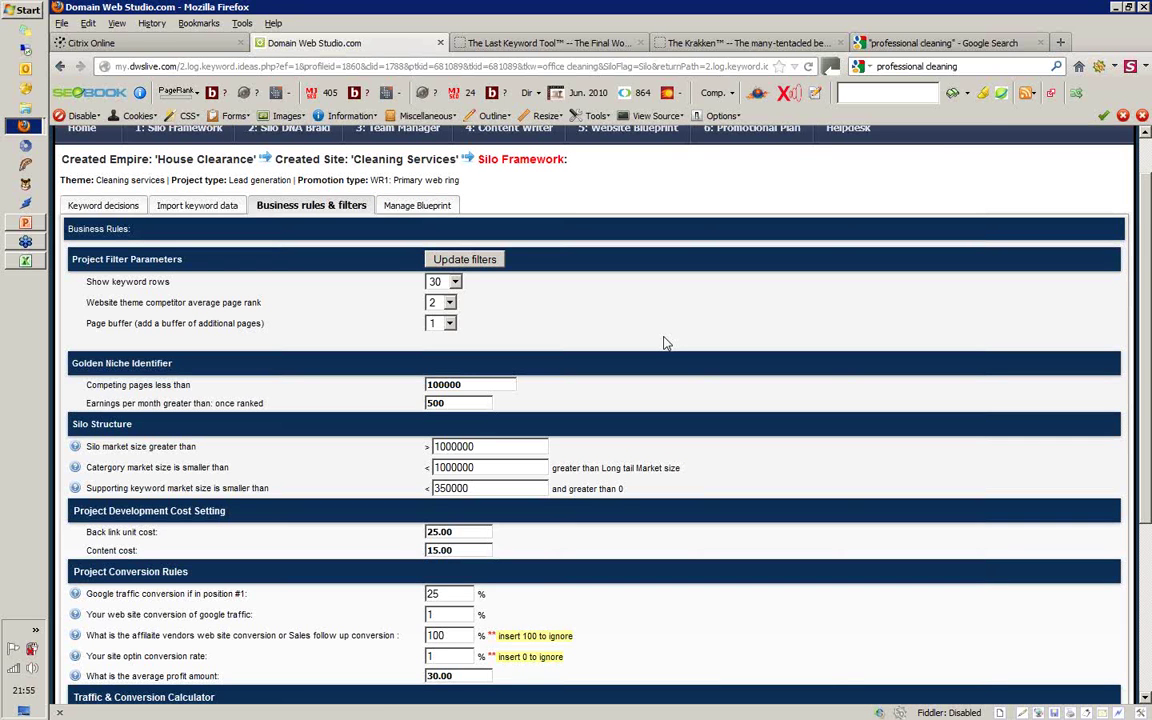
scroll(665, 343, down, 3)
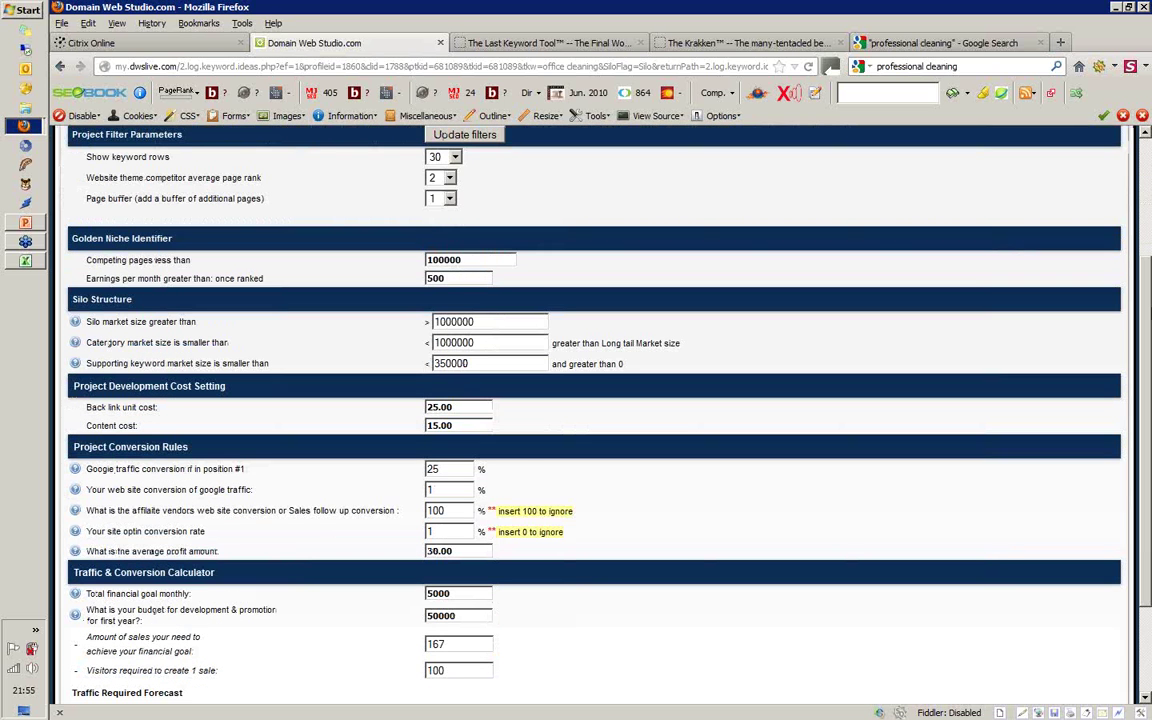
- Review the silo structure rules, search Google for the exact phrase "cleaning services", and return to Domain Web Studio
scroll(108, 342, down, 1)
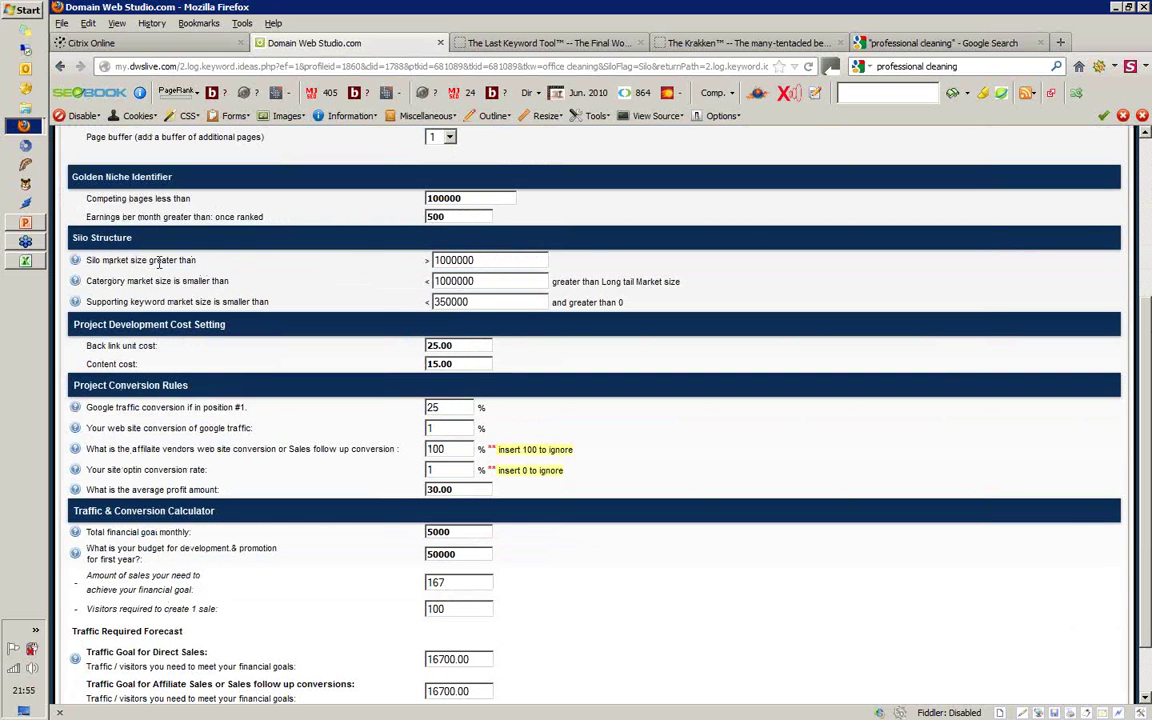
drag(129, 262, 84, 262)
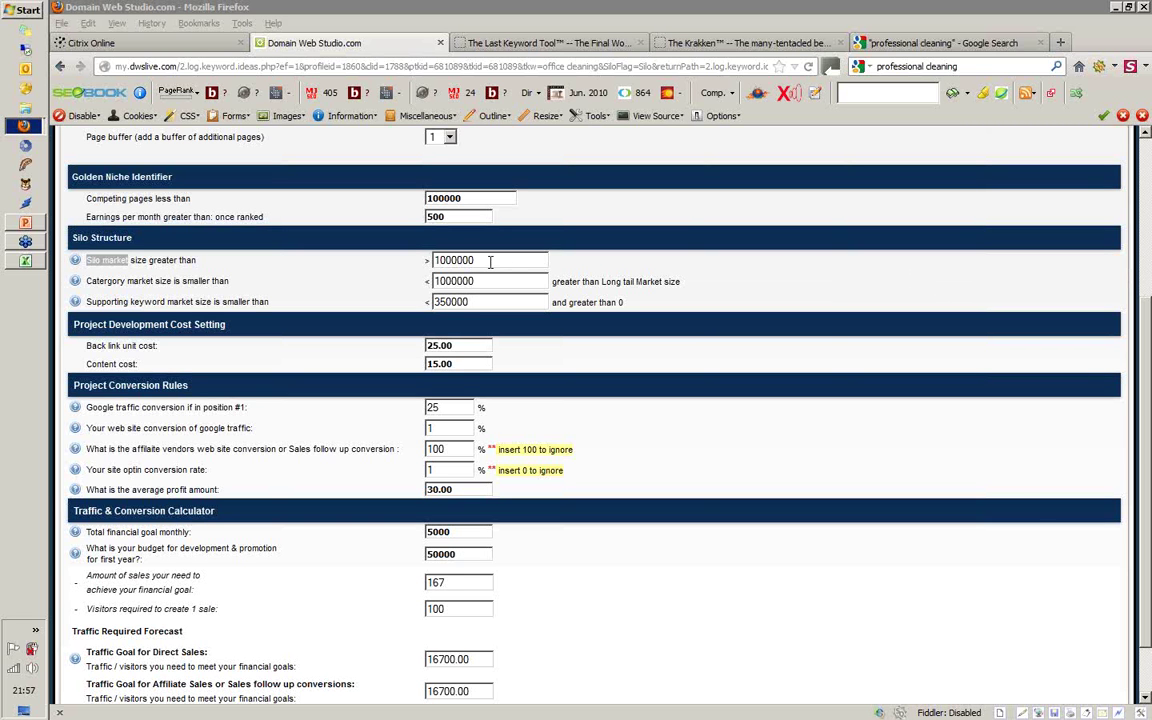
click(961, 45)
click(305, 179)
key(BackSpace)
key(BackSpace)
key(BackSpace)
key(BackSpace)
key(BackSpace)
key(BackSpace)
key(BackSpace)
key(BackSpace)
key(BackSpace)
key(BackSpace)
key(BackSpace)
key(BackSpace)
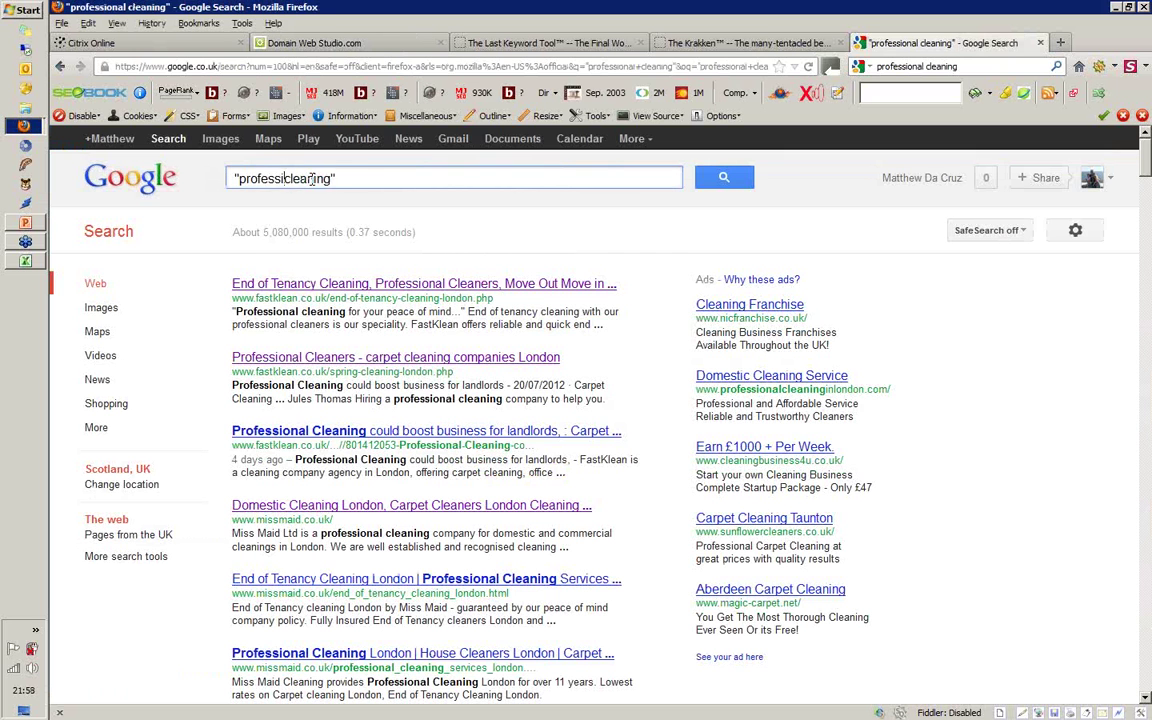
key(BackSpace)
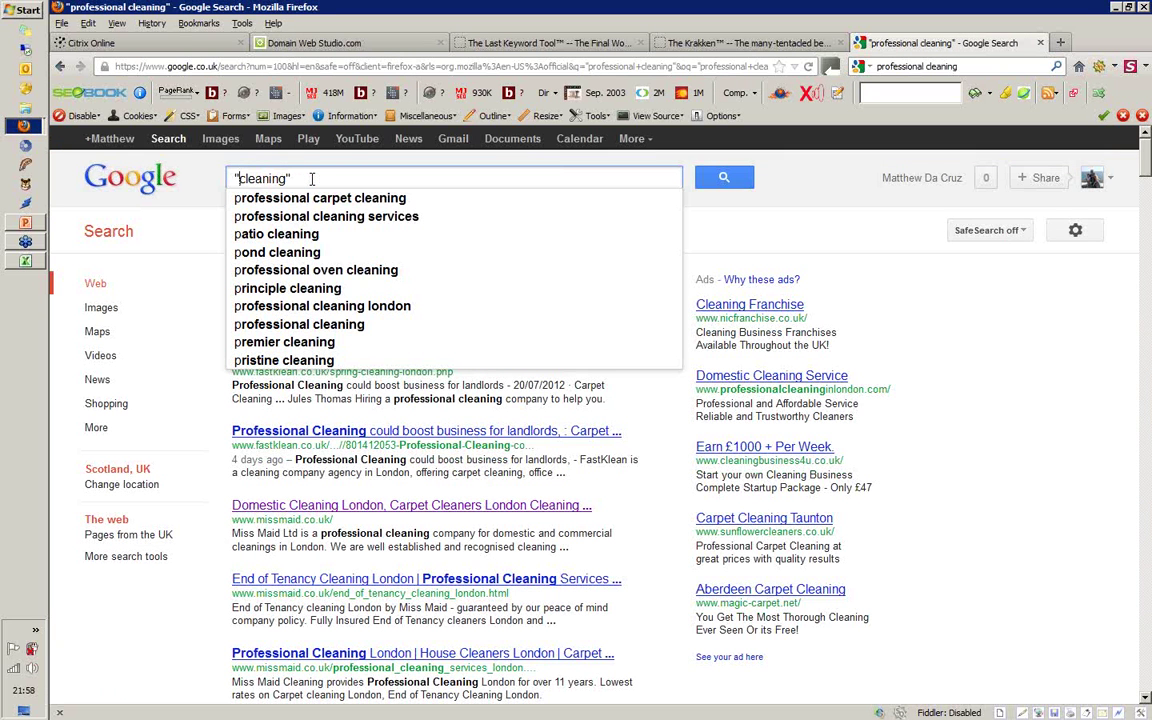
key(End)
key(Left)
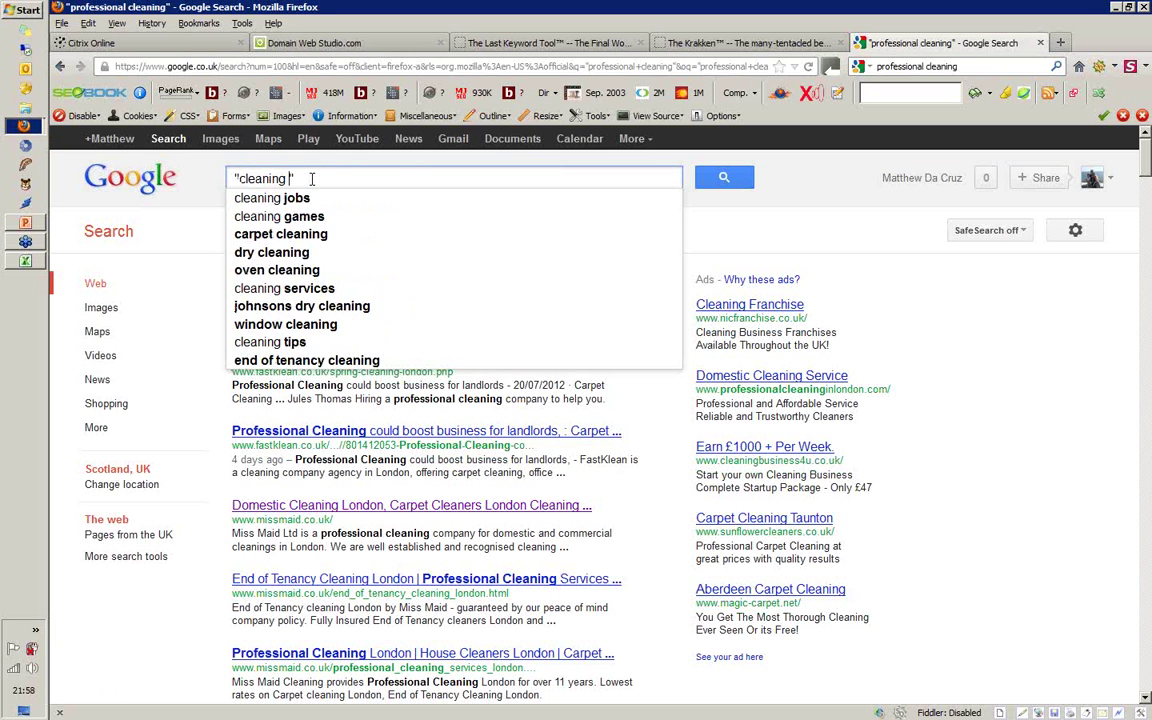
text(services)
key(Return)
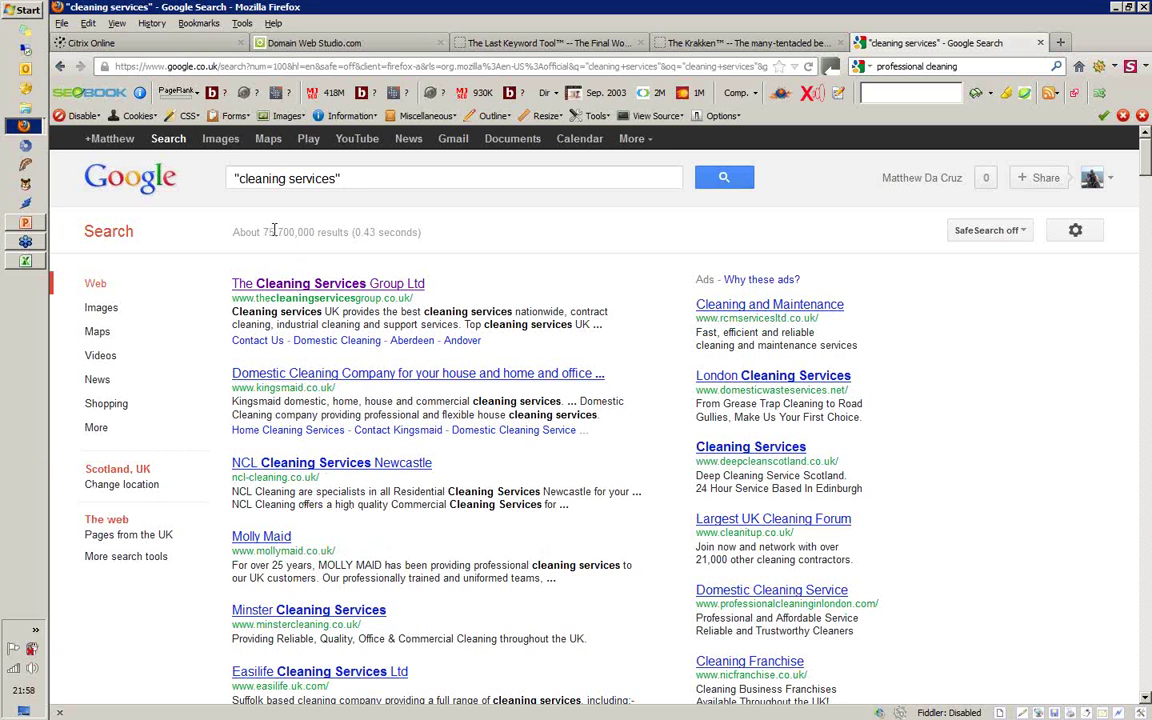
click(336, 44)
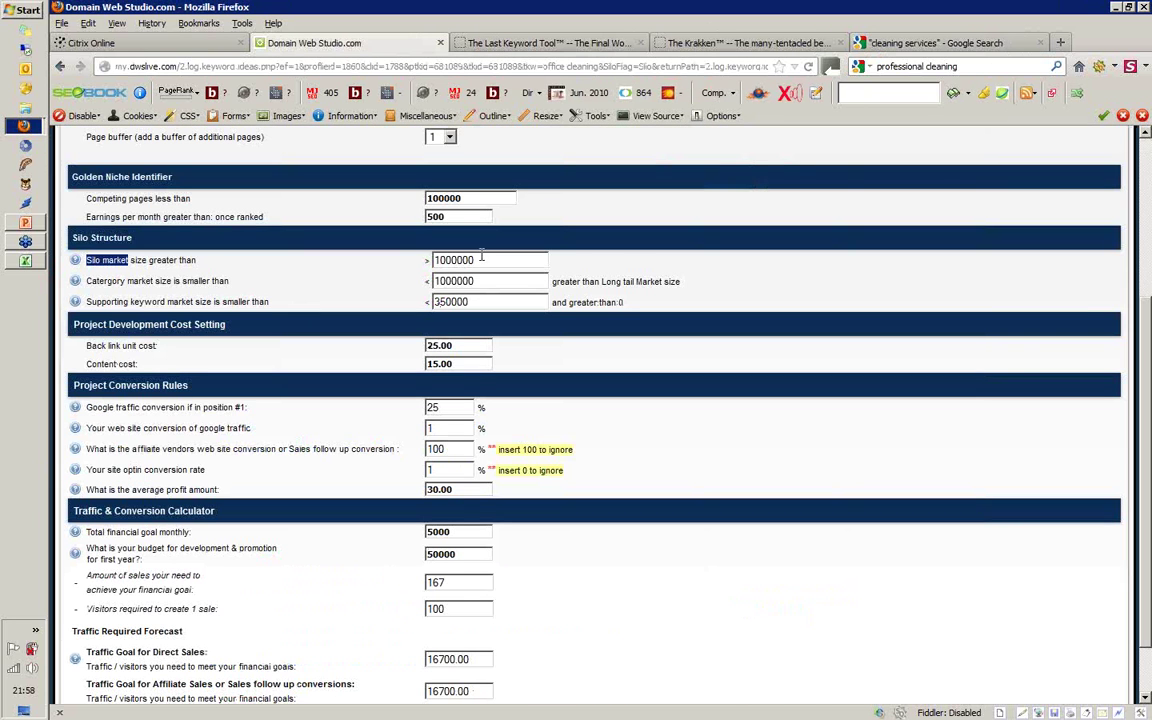
- Set both the silo market size lower limit and the category market size upper limit to 500000
drag(488, 259, 428, 260)
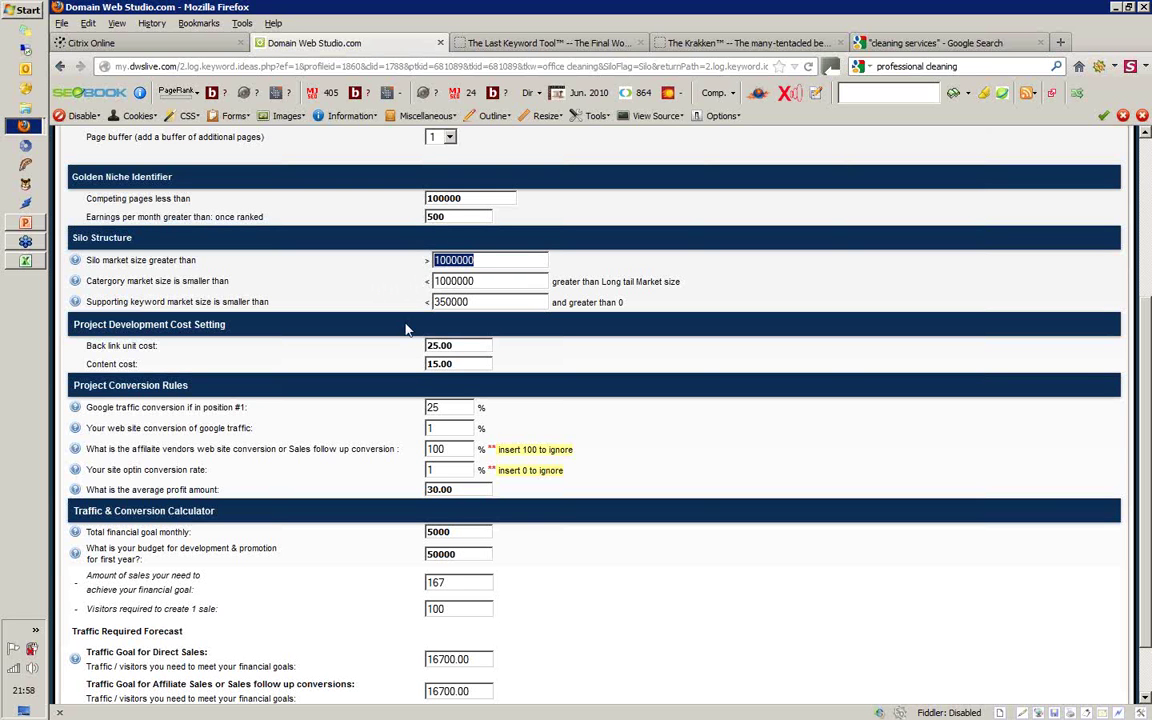
double_click(455, 260)
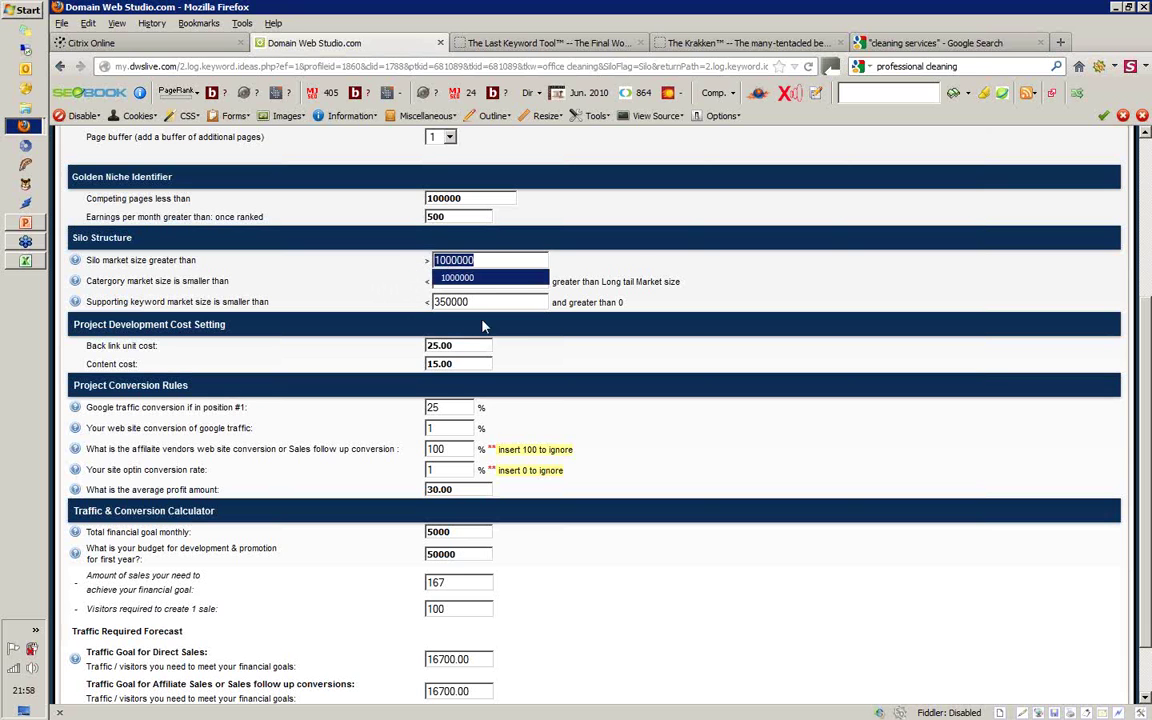
drag(474, 260, 410, 264)
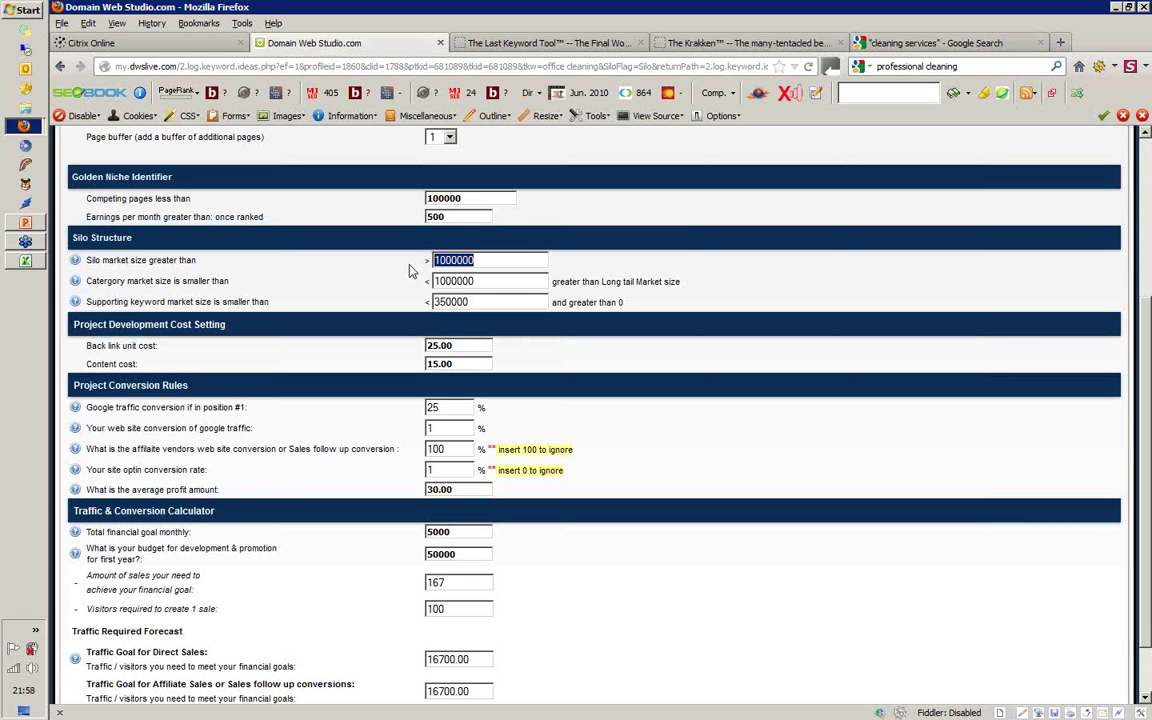
text(500000)
click(467, 273)
drag(466, 281, 408, 288)
text(500000)
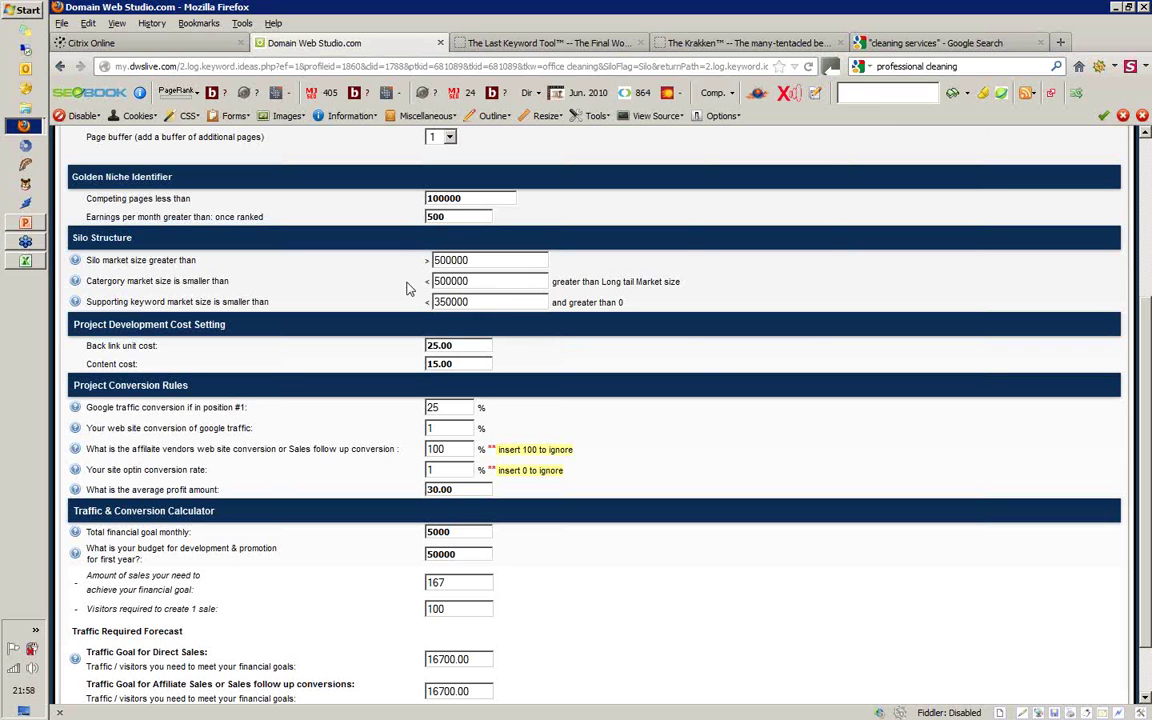
- Set the supporting keyword market size upper limit to 250000 in the silo structure rules
double_click(452, 303)
text(100000)
drag(466, 260, 433, 261)
drag(474, 302, 434, 303)
click(443, 301)
key(BackSpace)
key(BackSpace)
text(25)
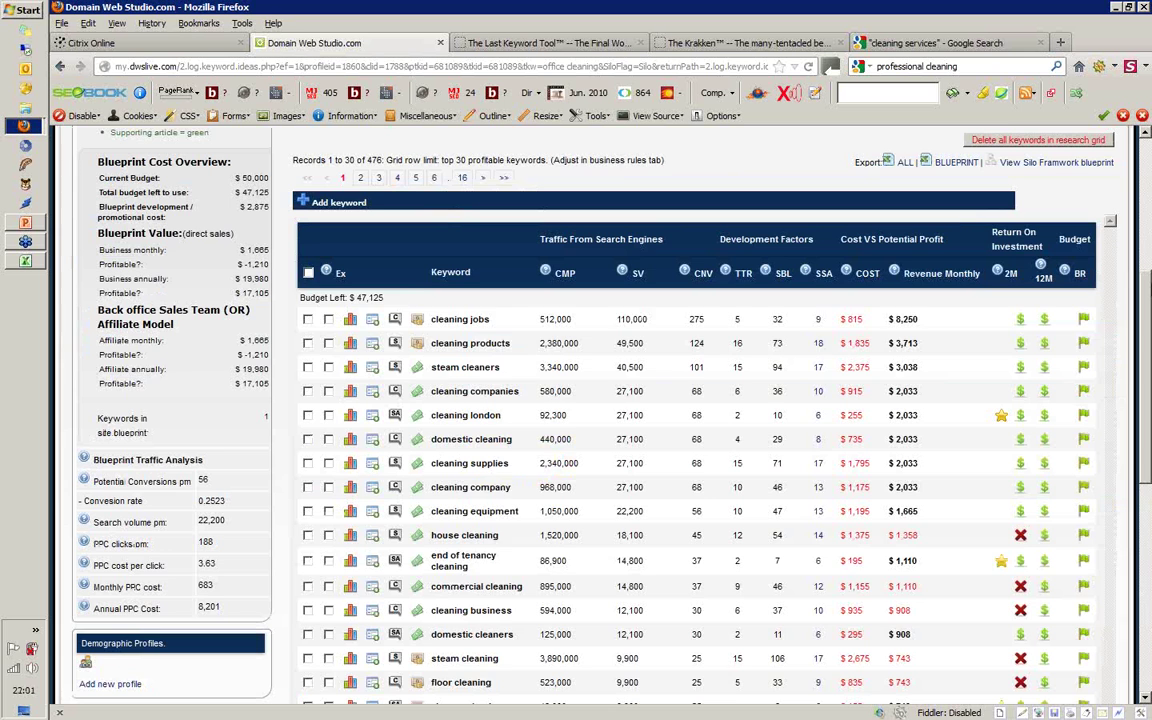
- Select the keyword "cleaning companies" in the research grid and check the monthly revenue and competing pages of "cleaning london"
scroll(696, 420, up, 1)
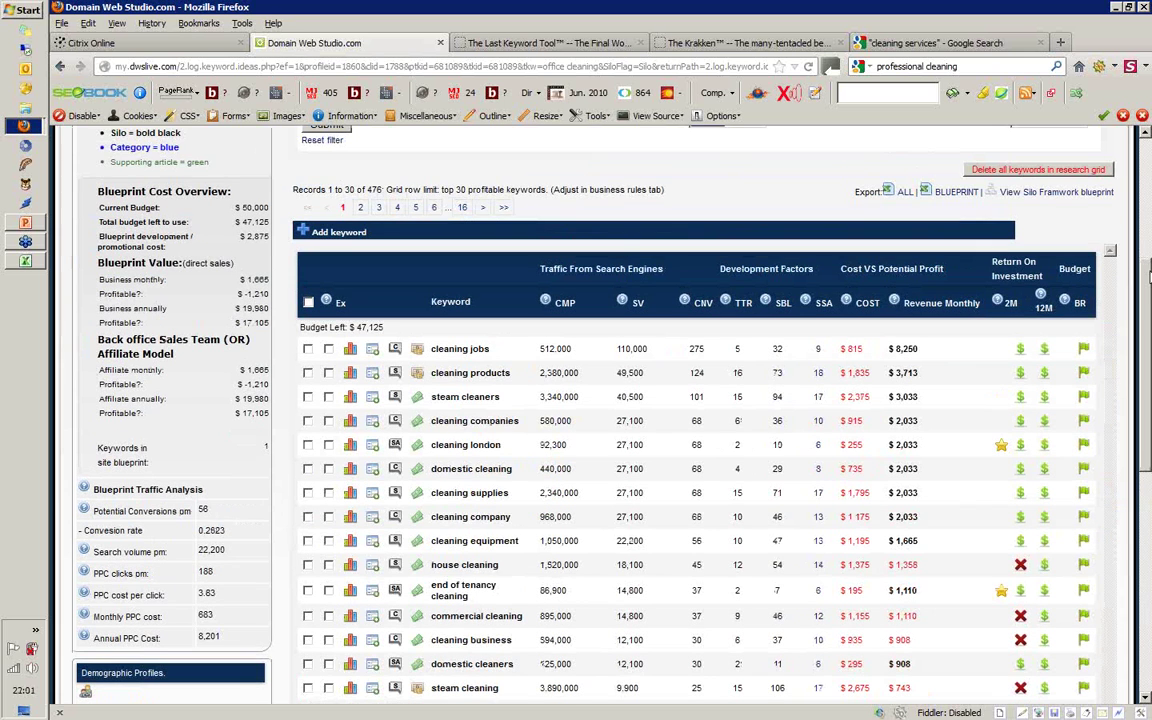
scroll(512, 340, down, 1)
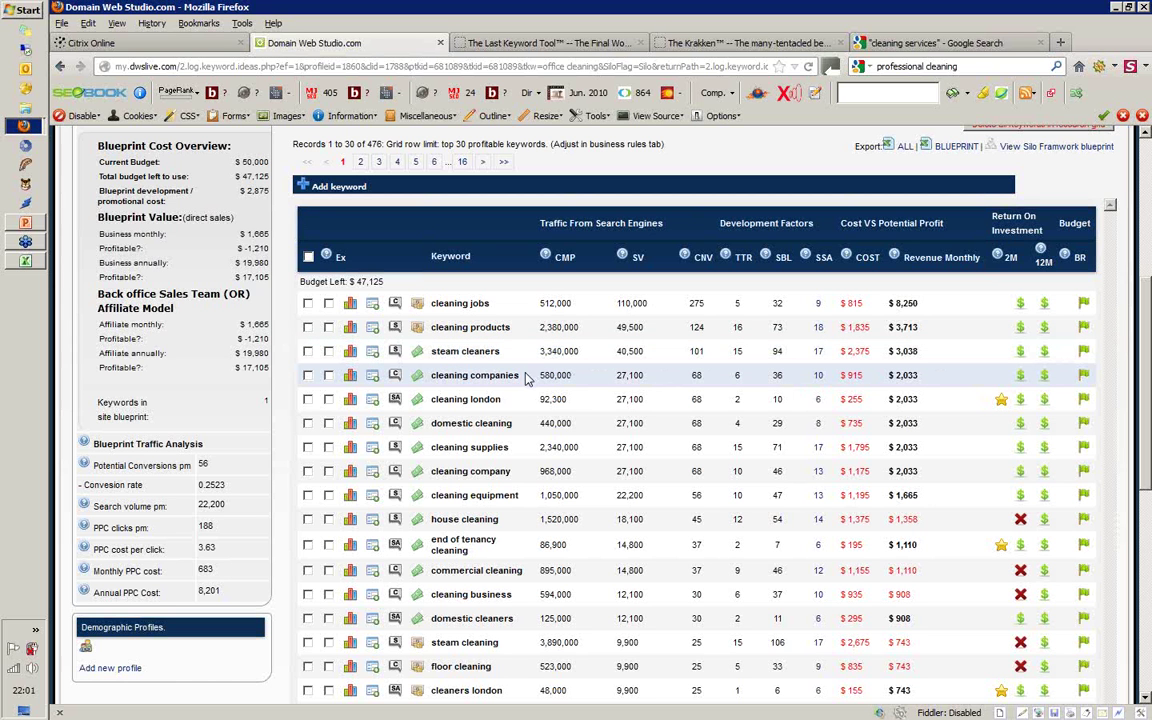
drag(525, 378, 434, 377)
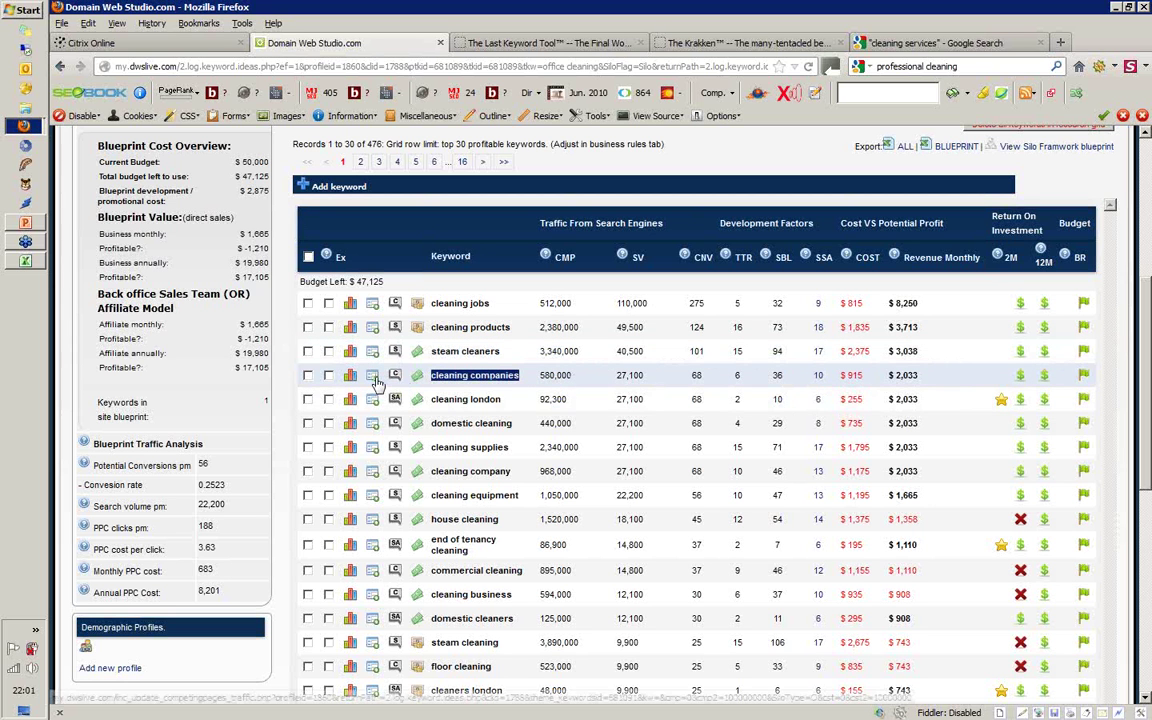
click(307, 375)
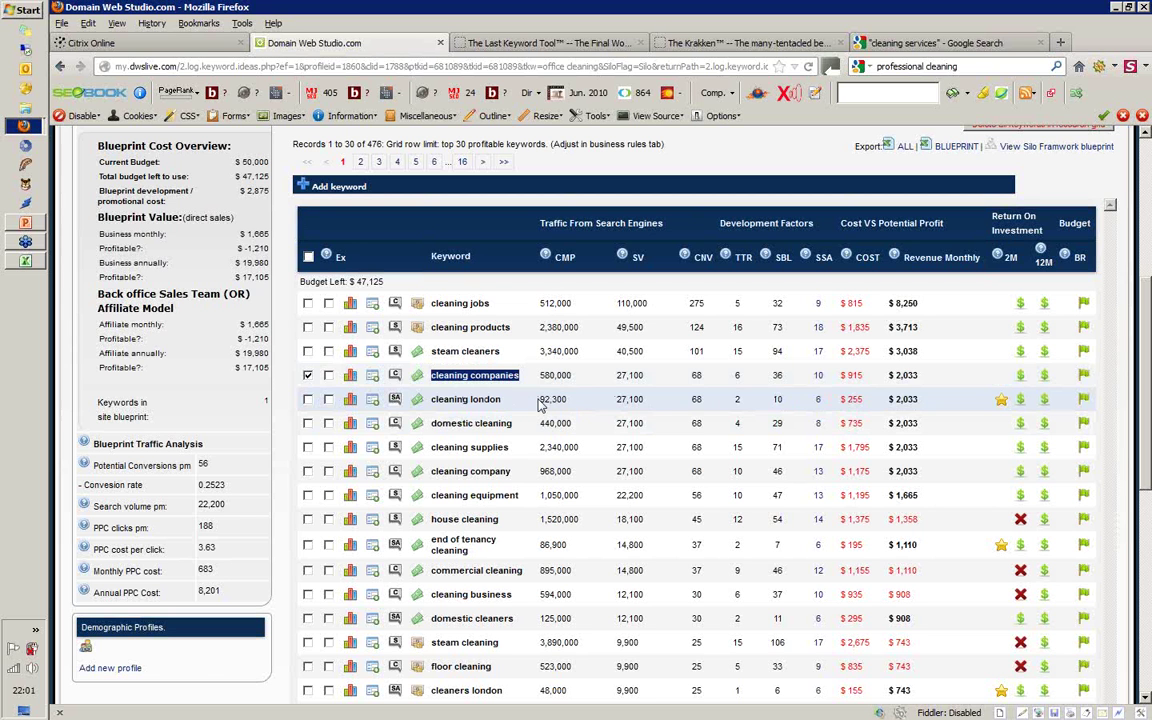
click(925, 403)
double_click(925, 403)
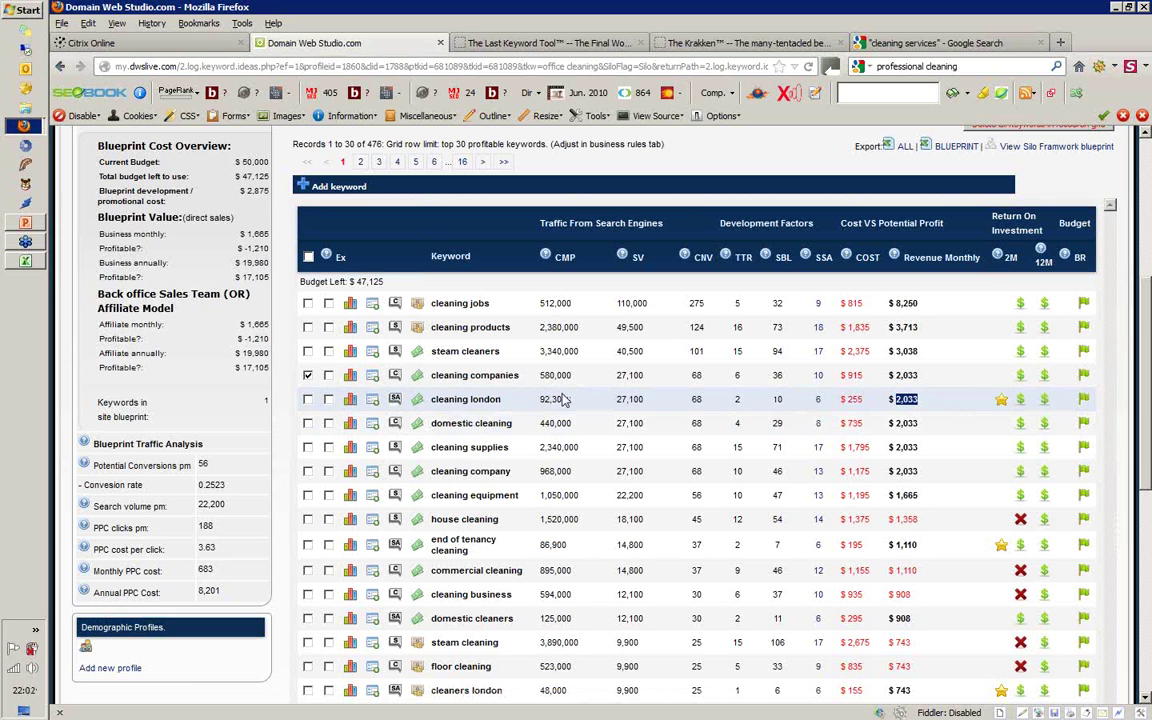
drag(565, 399, 538, 399)
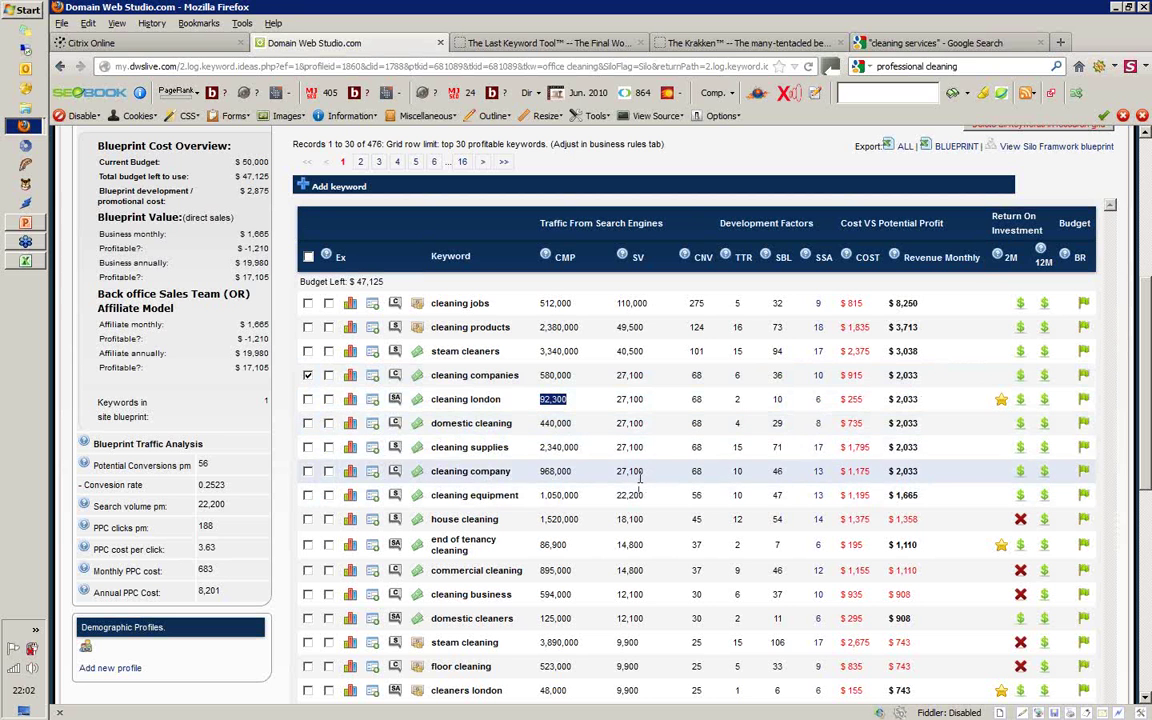
- Add "commercial cleaning", "cleaning business", "industrial cleaning" and "contract cleaning" to the selection and move the selected keywords to the blueprint under "office cleaning"
click(307, 570)
click(307, 594)
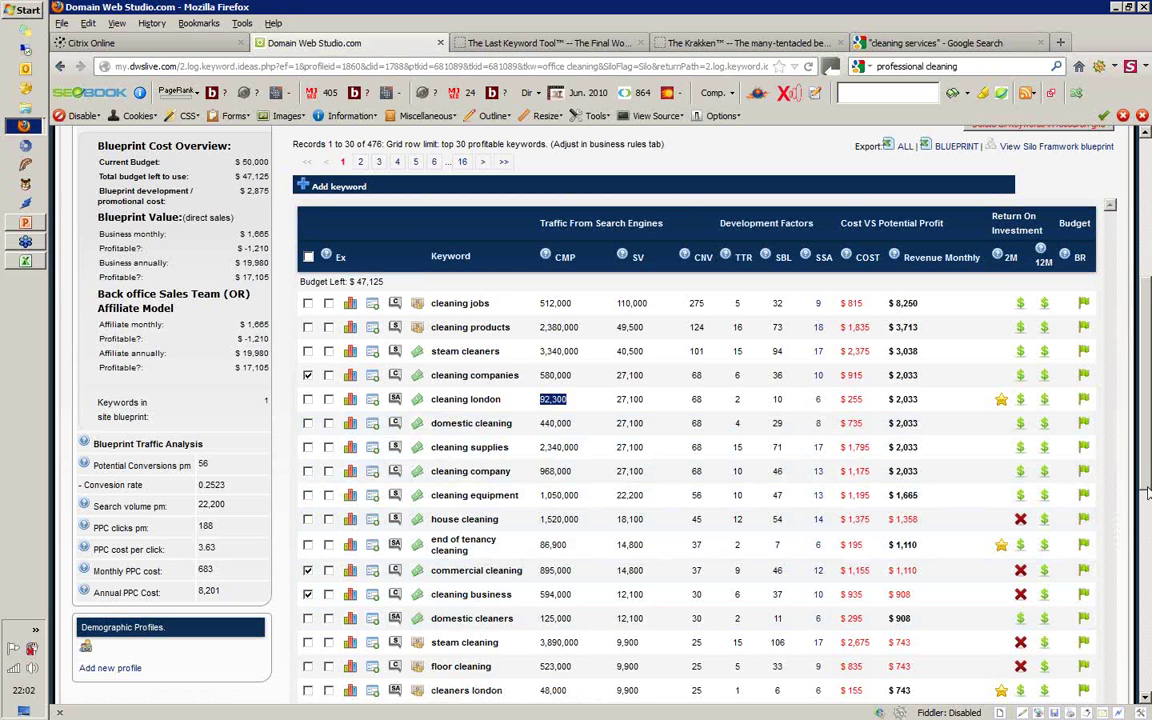
drag(1148, 492, 1148, 496)
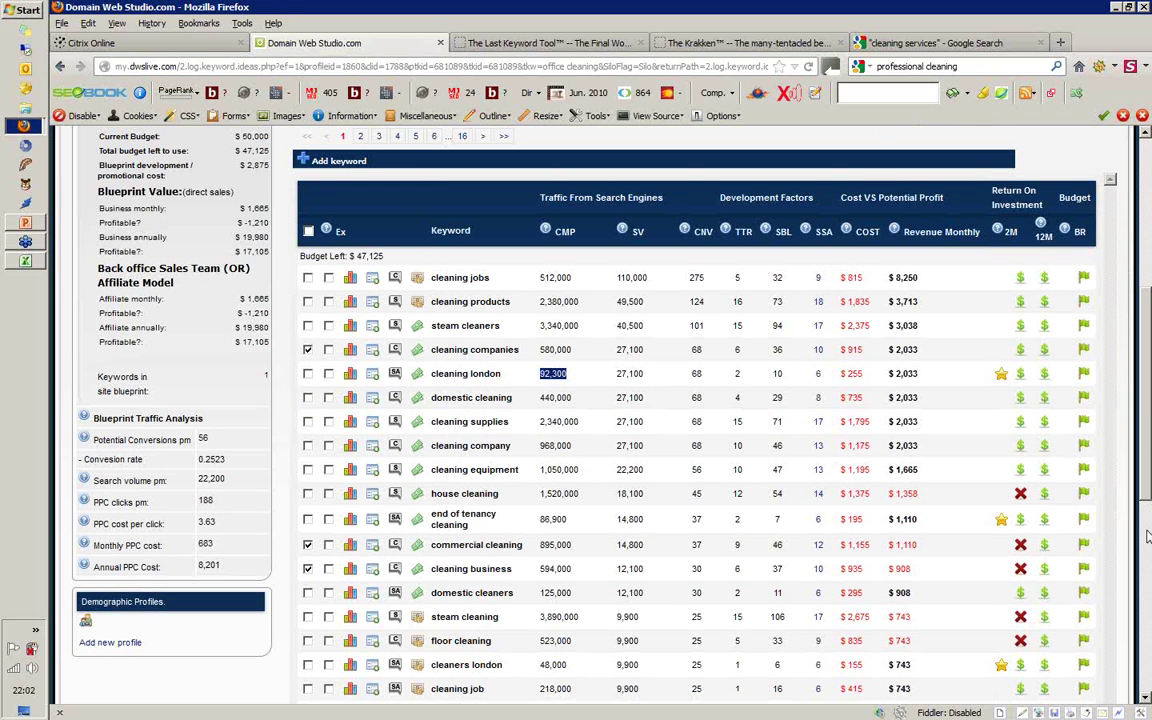
drag(1147, 537, 1147, 560)
click(307, 607)
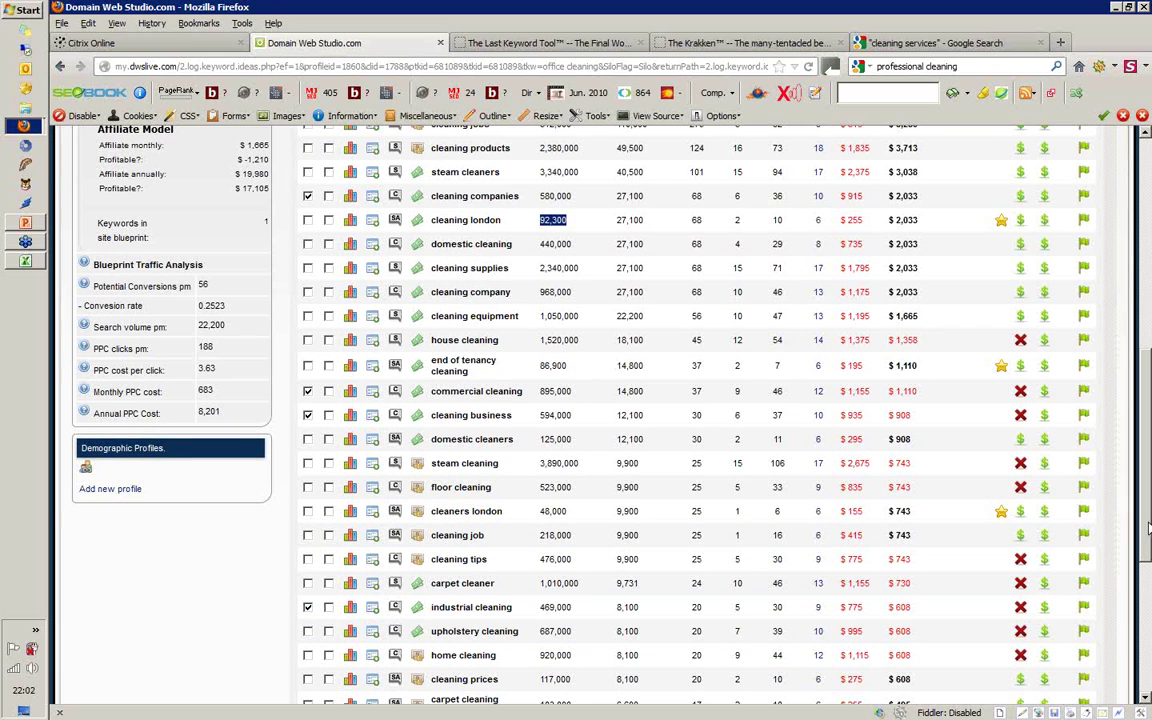
drag(1148, 537, 1148, 567)
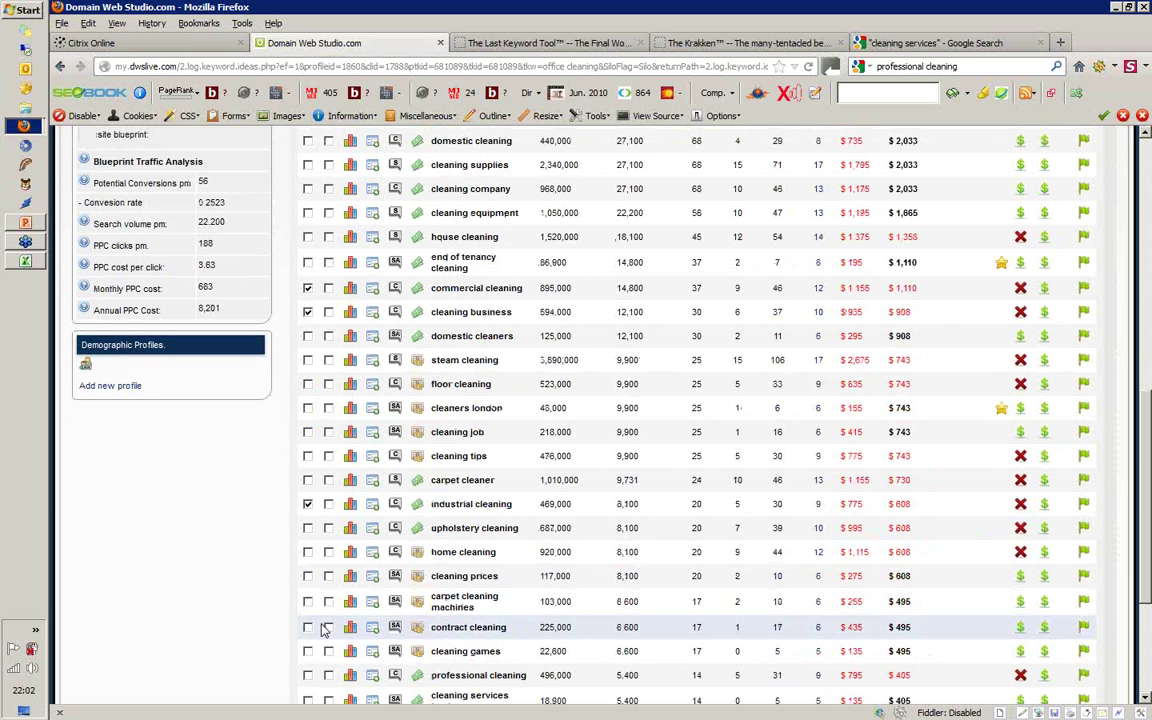
click(308, 627)
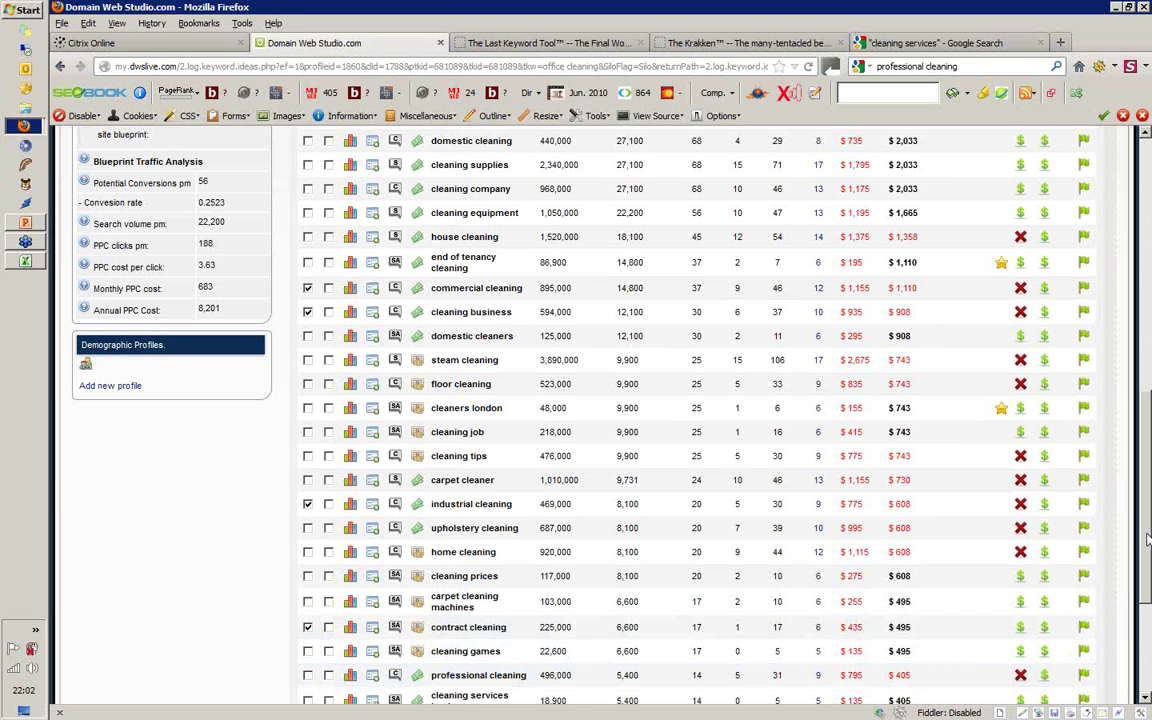
drag(1148, 540, 1148, 658)
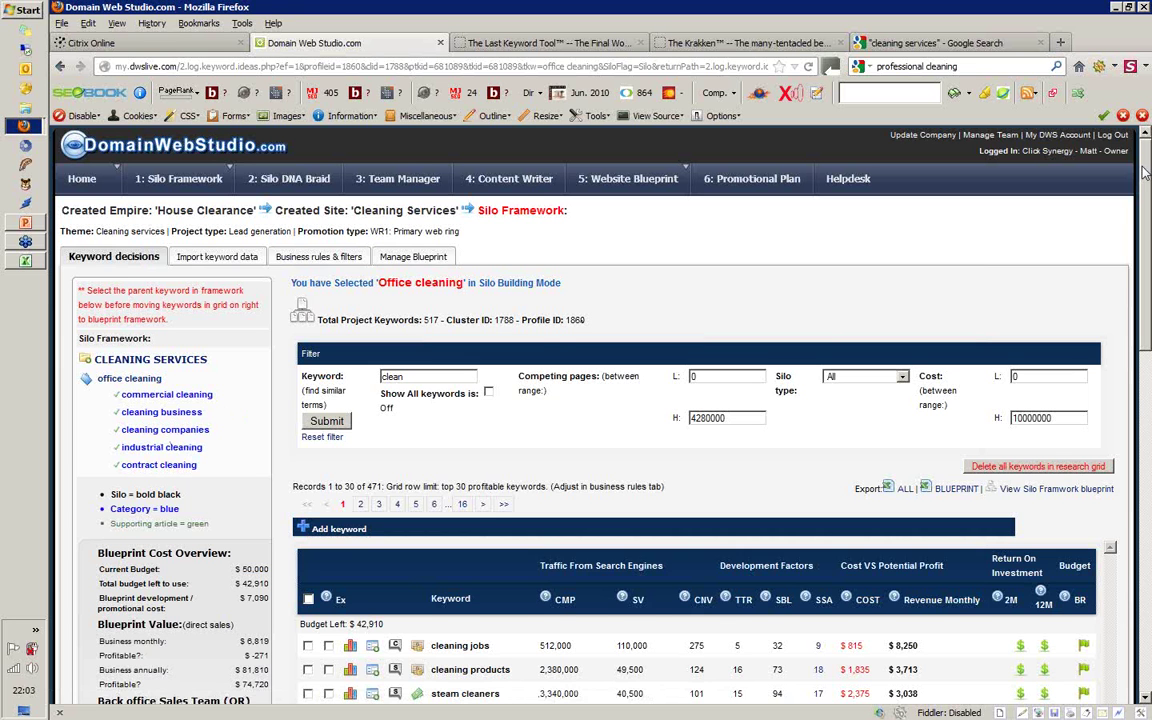
- Filter the research grid by the keyword "commercial" with an upper competing pages limit of 100000000
drag(1146, 173, 1148, 205)
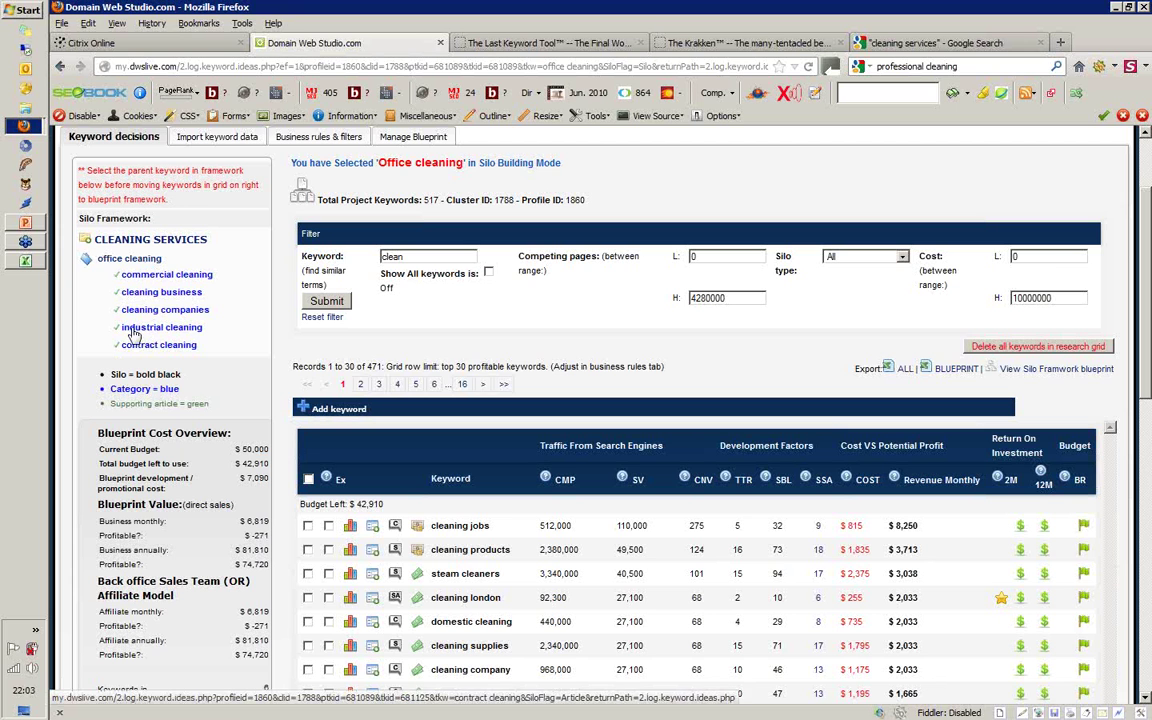
mouse_move(143, 351)
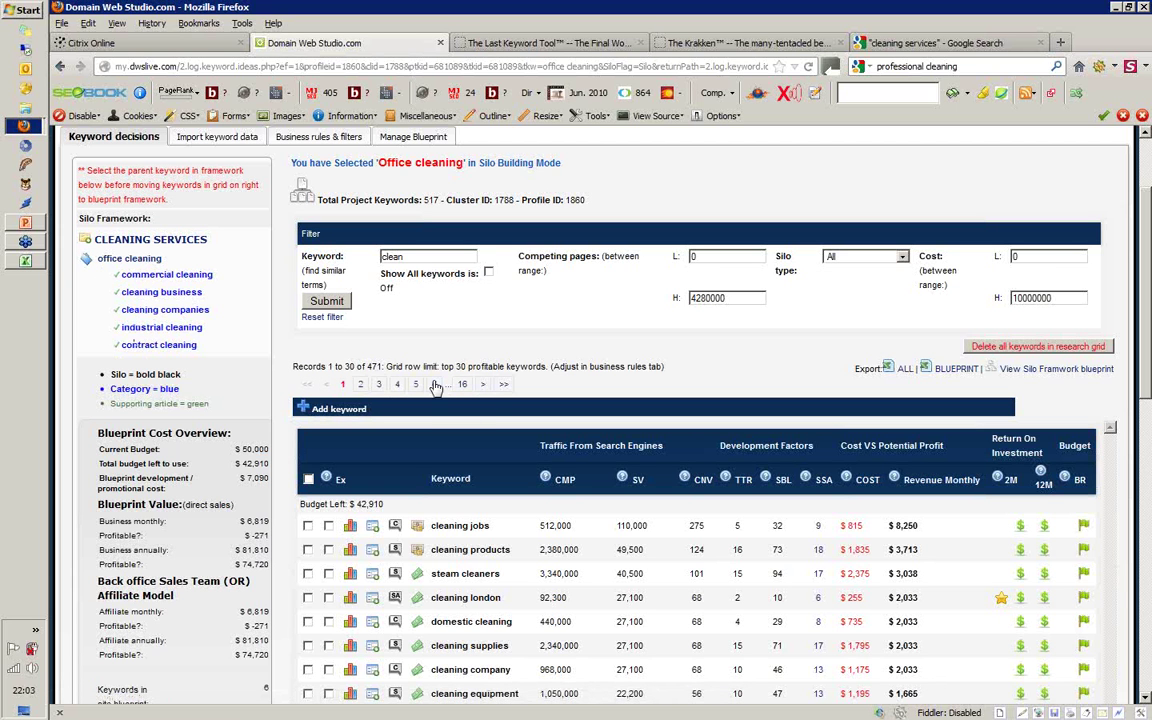
double_click(405, 256)
text(commercial)
mouse_move(188, 283)
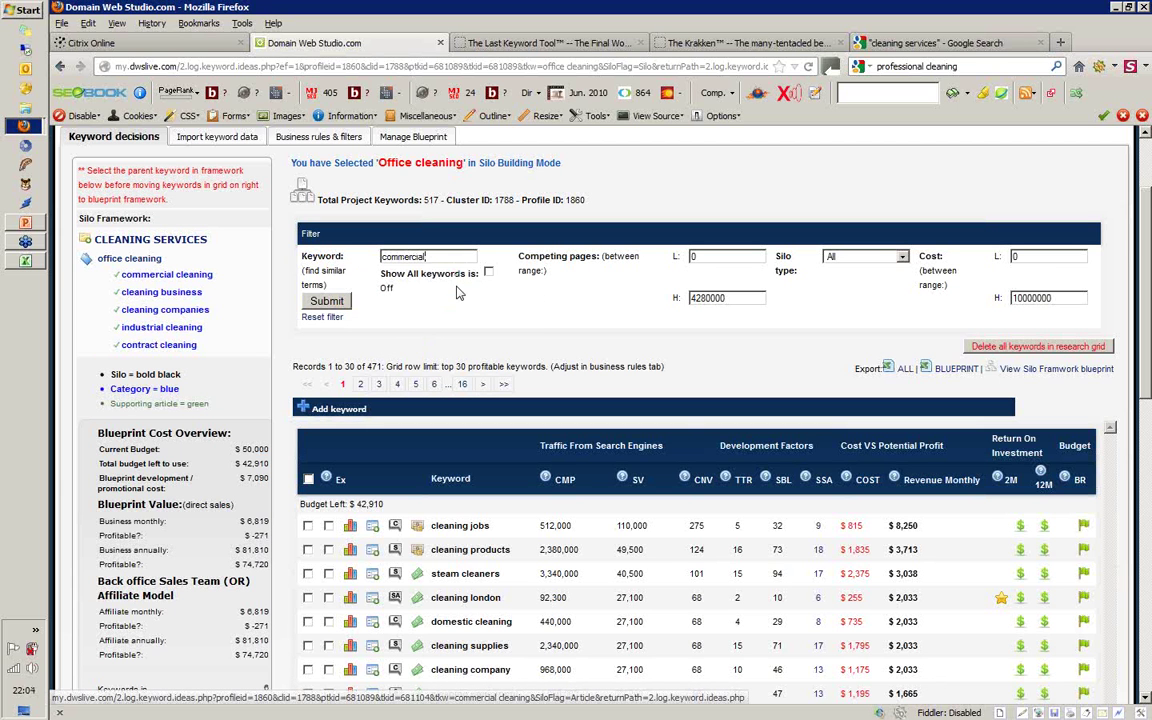
drag(730, 298, 658, 303)
key(BackSpace)
text(10)
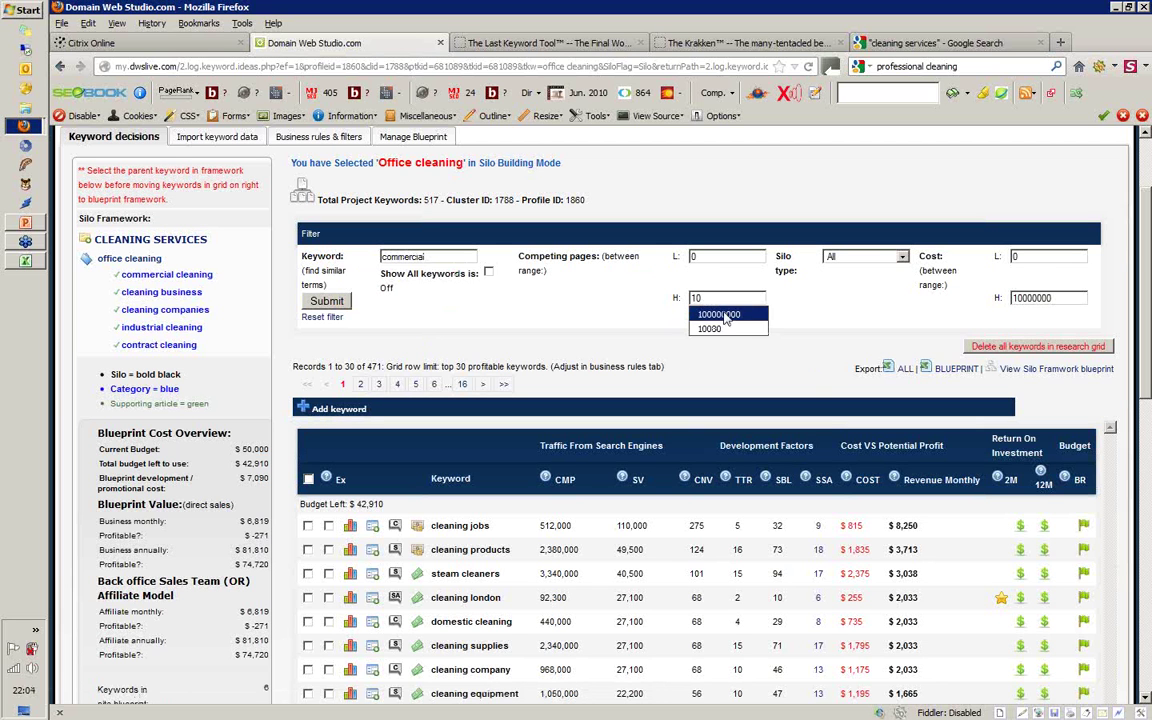
click(727, 318)
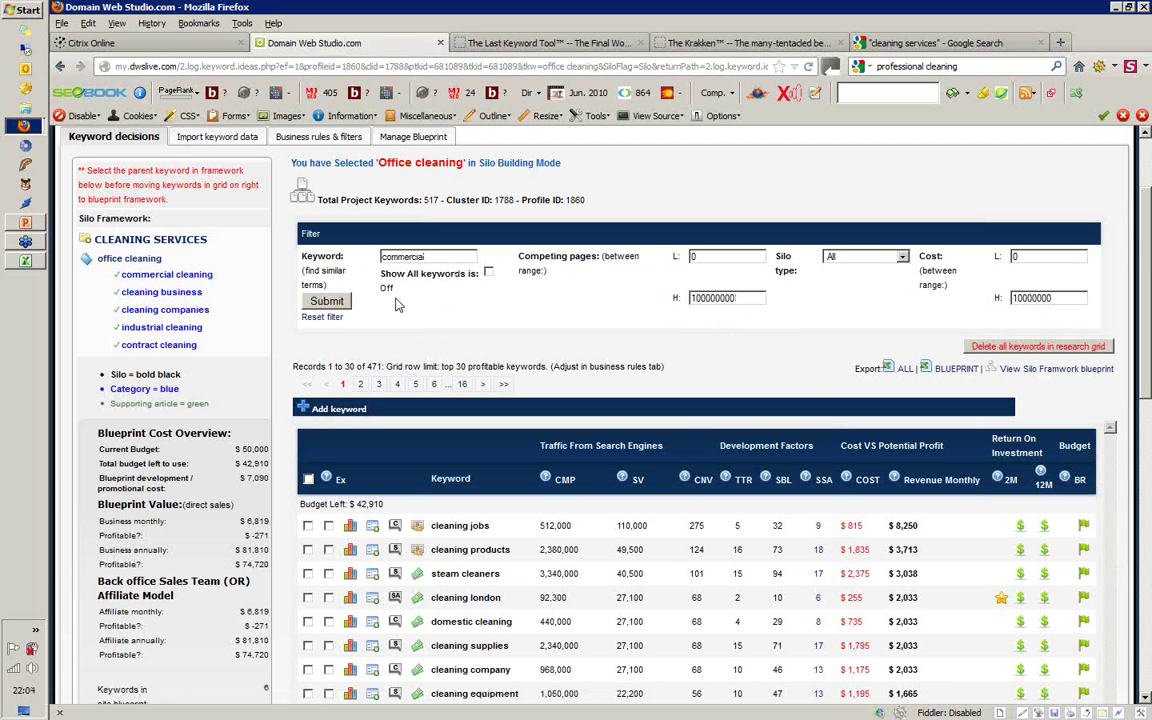
click(326, 301)
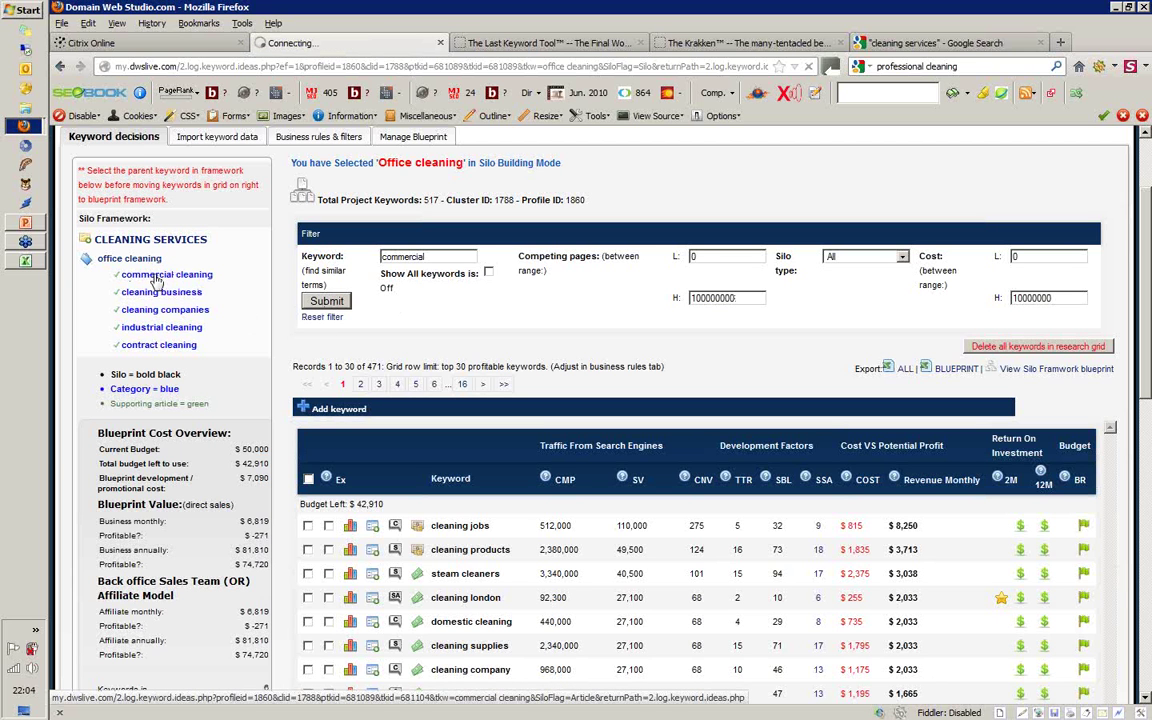
- Check the blueprint's monthly business value, expand "office cleaning" in the silo framework and select "commercial cleaning" as the parent keyword
mouse_move(183, 299)
mouse_move(197, 328)
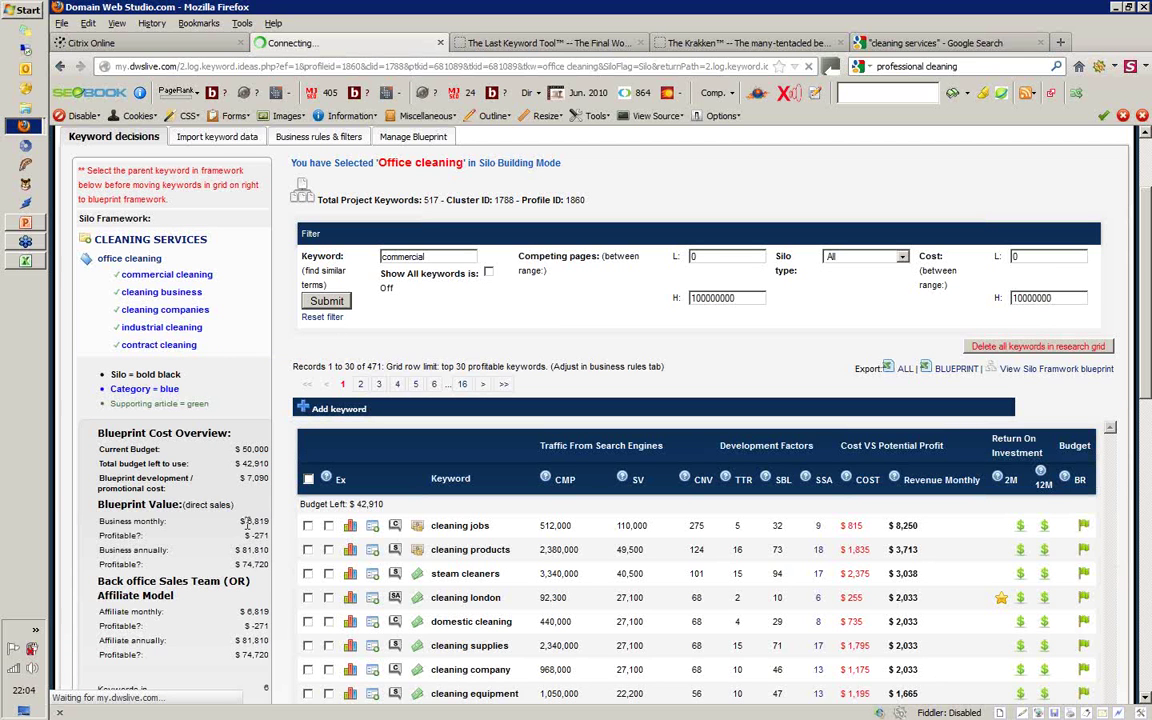
drag(240, 521, 270, 522)
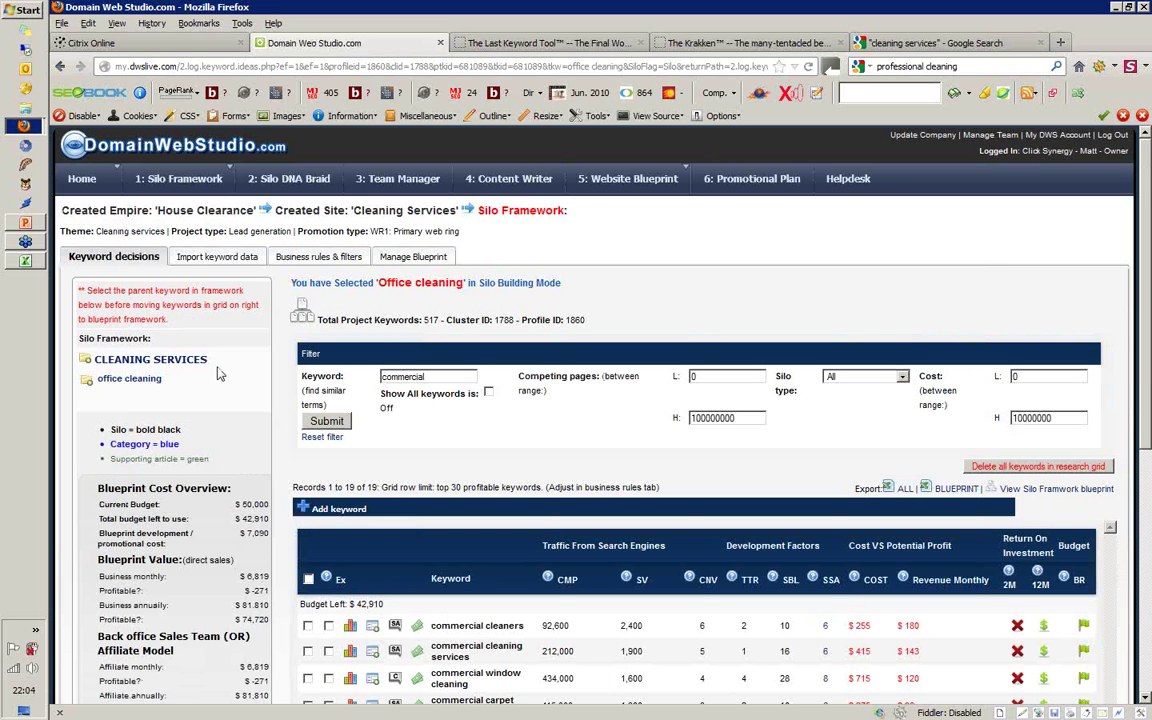
click(86, 386)
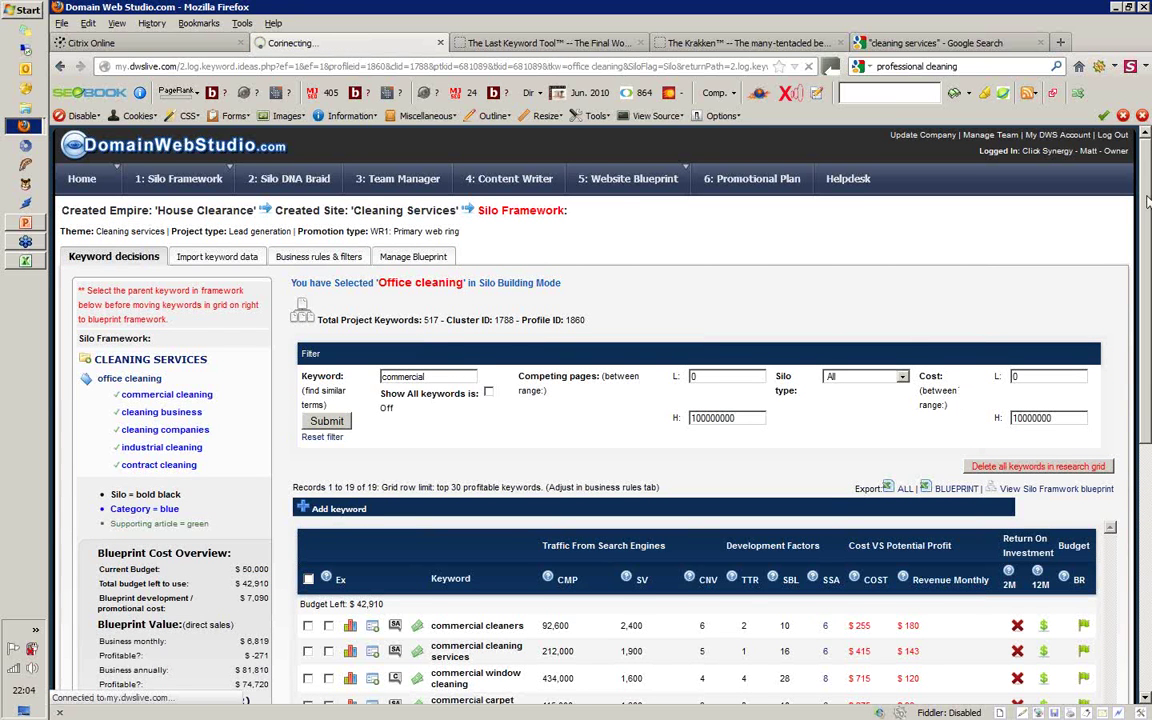
drag(1148, 203, 1149, 235)
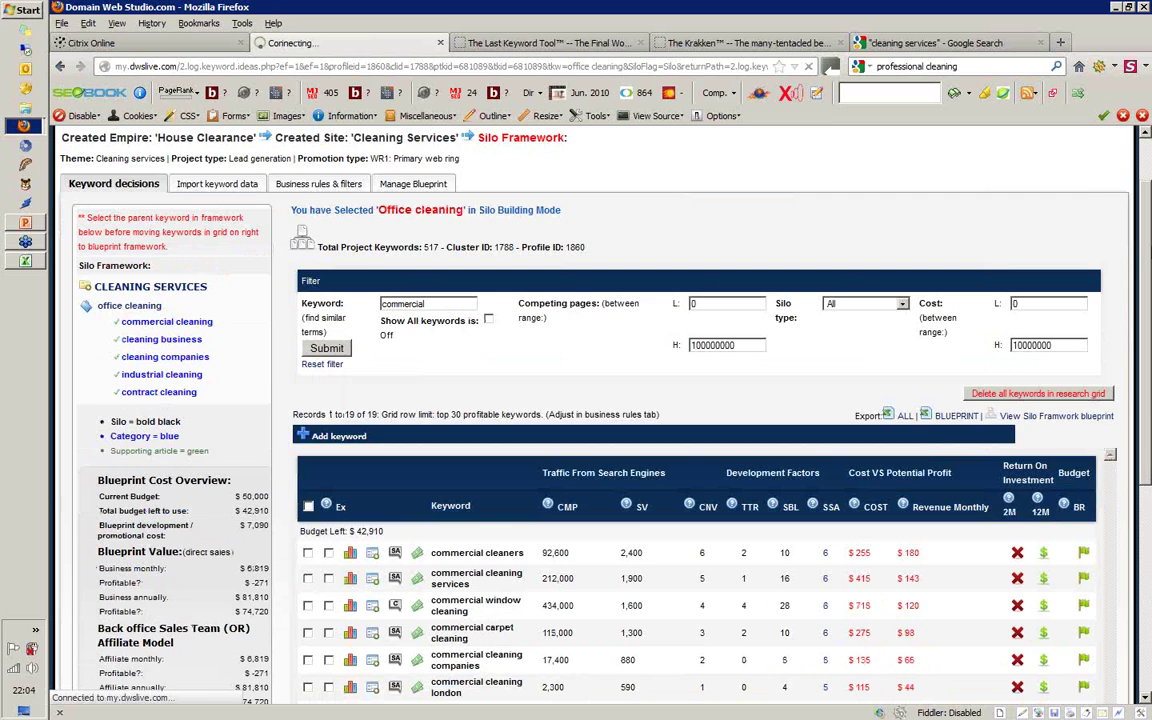
scroll(728, 442, down, 3)
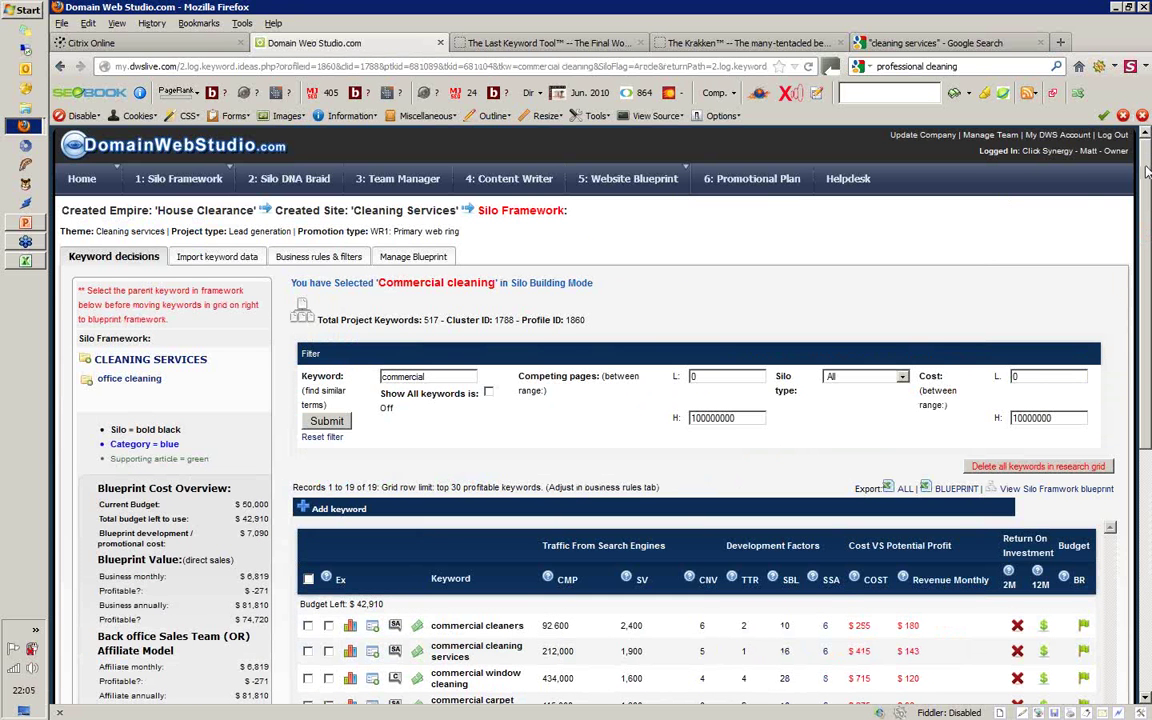
- Expand "office cleaning" in the silo framework and review the filtered "commercial" keywords in the research grid
scroll(1147, 172, down, 1)
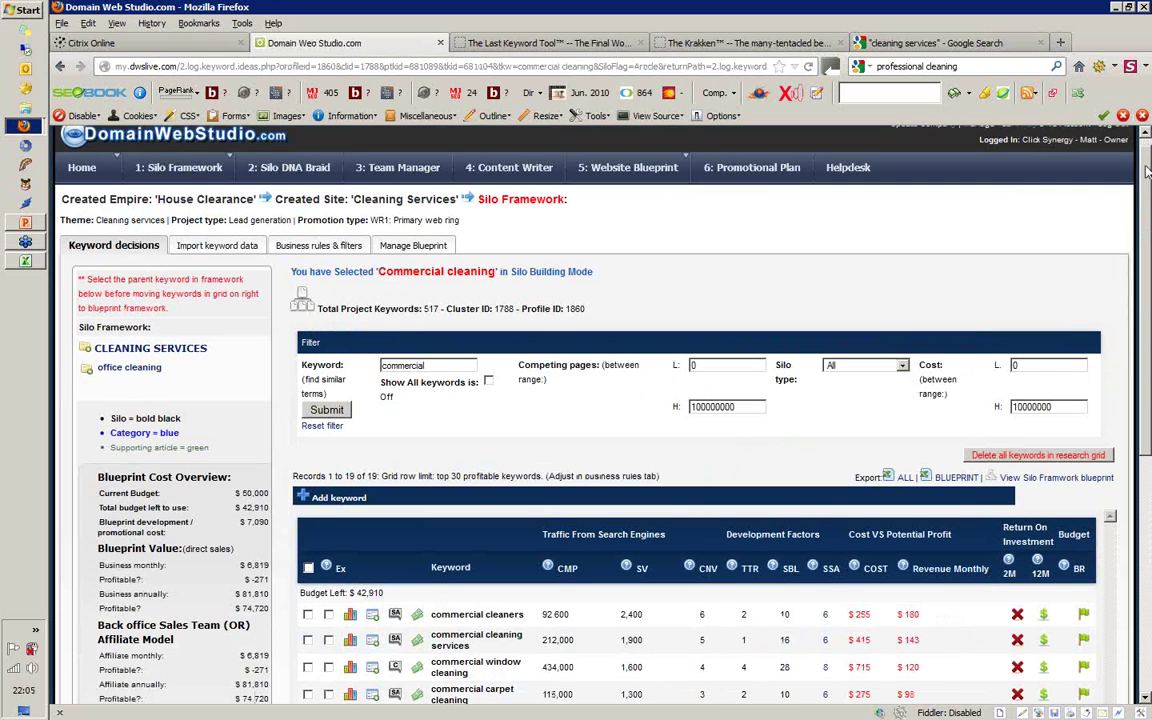
scroll(1147, 172, down, 1)
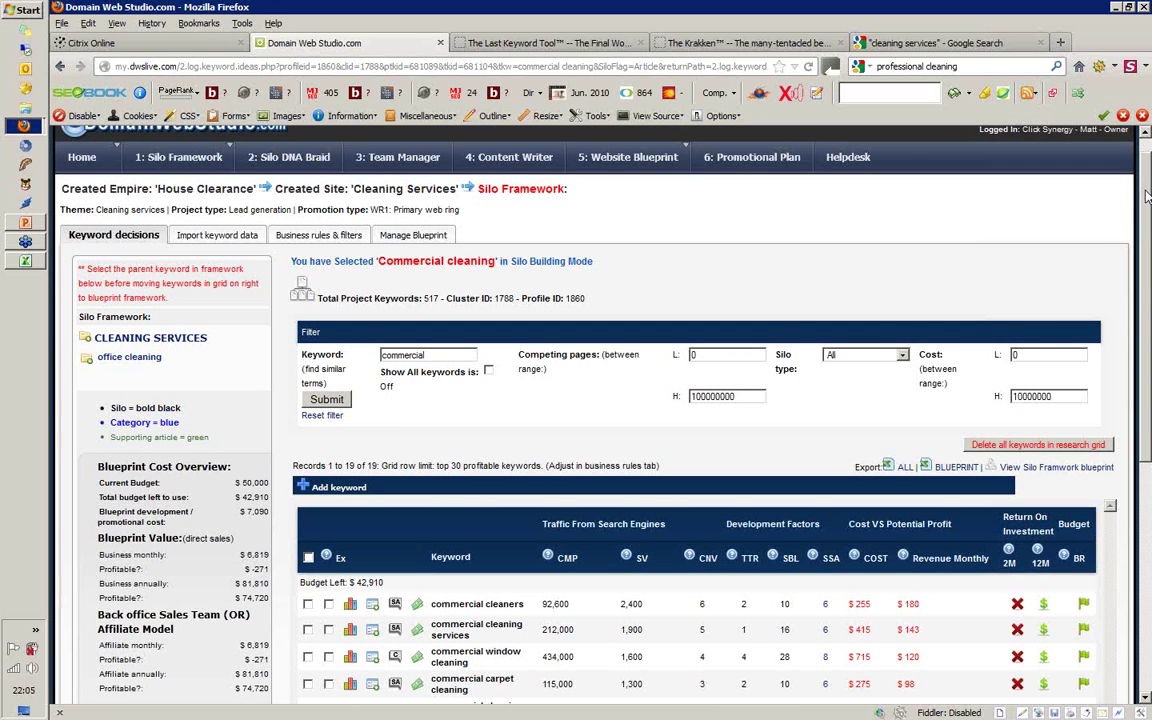
scroll(1147, 196, down, 4)
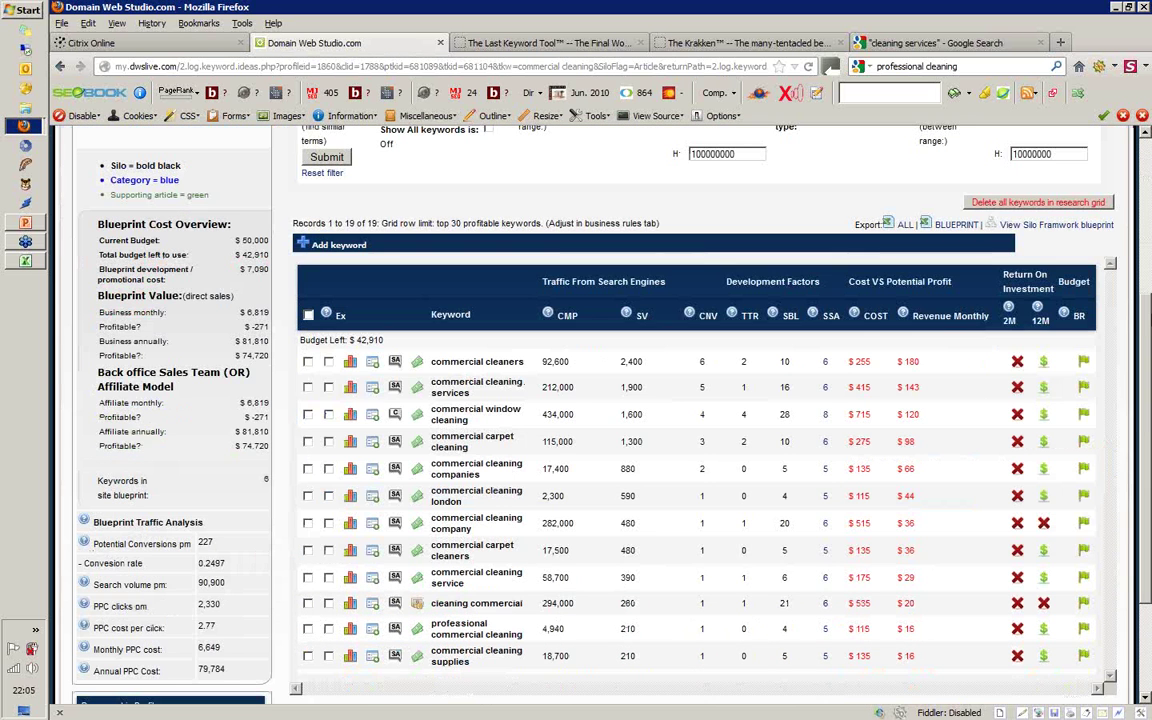
scroll(1148, 244, up, 2)
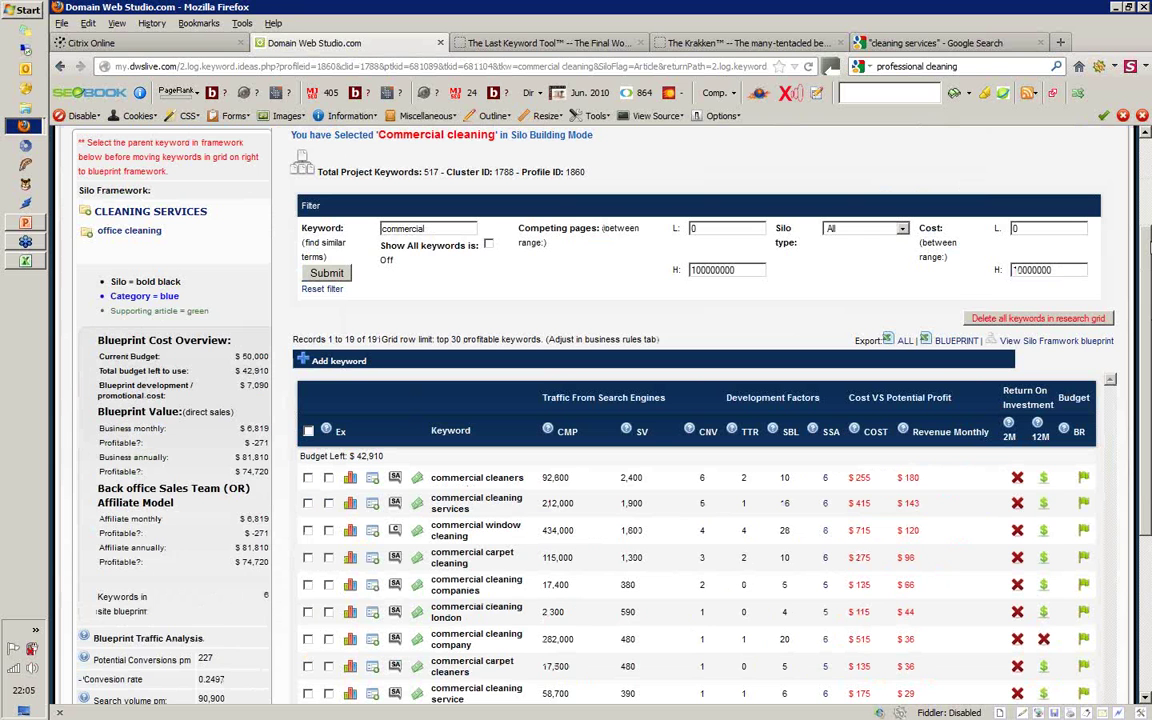
scroll(1148, 244, up, 1)
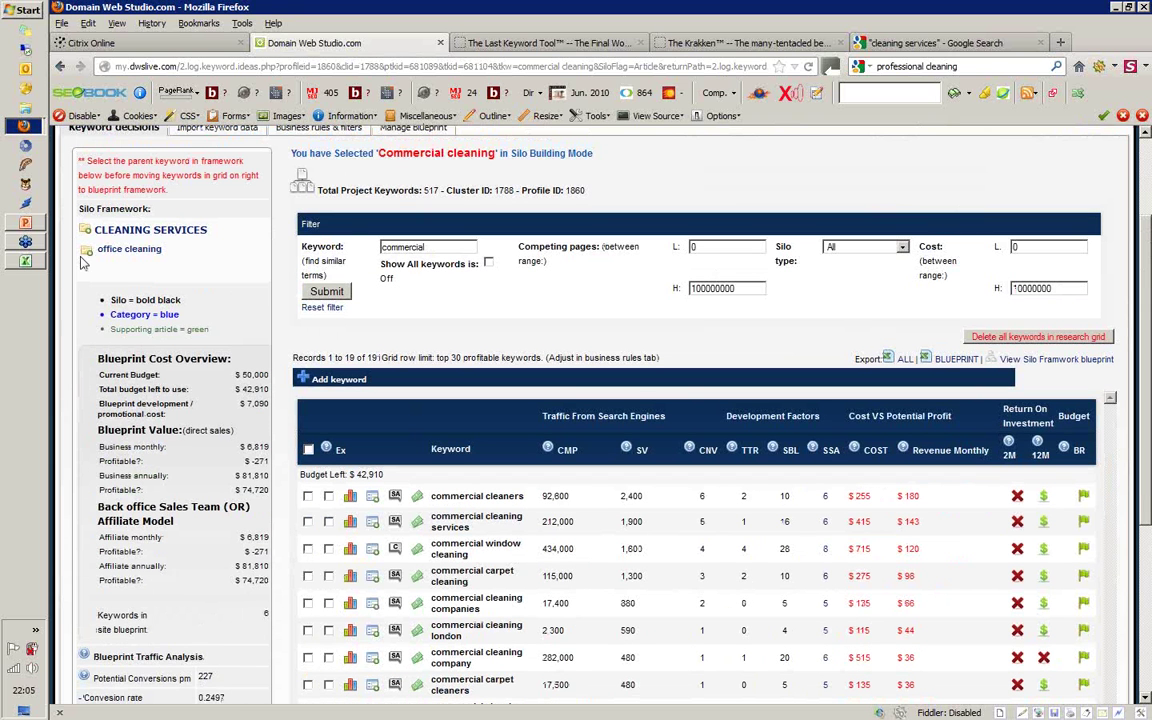
click(84, 255)
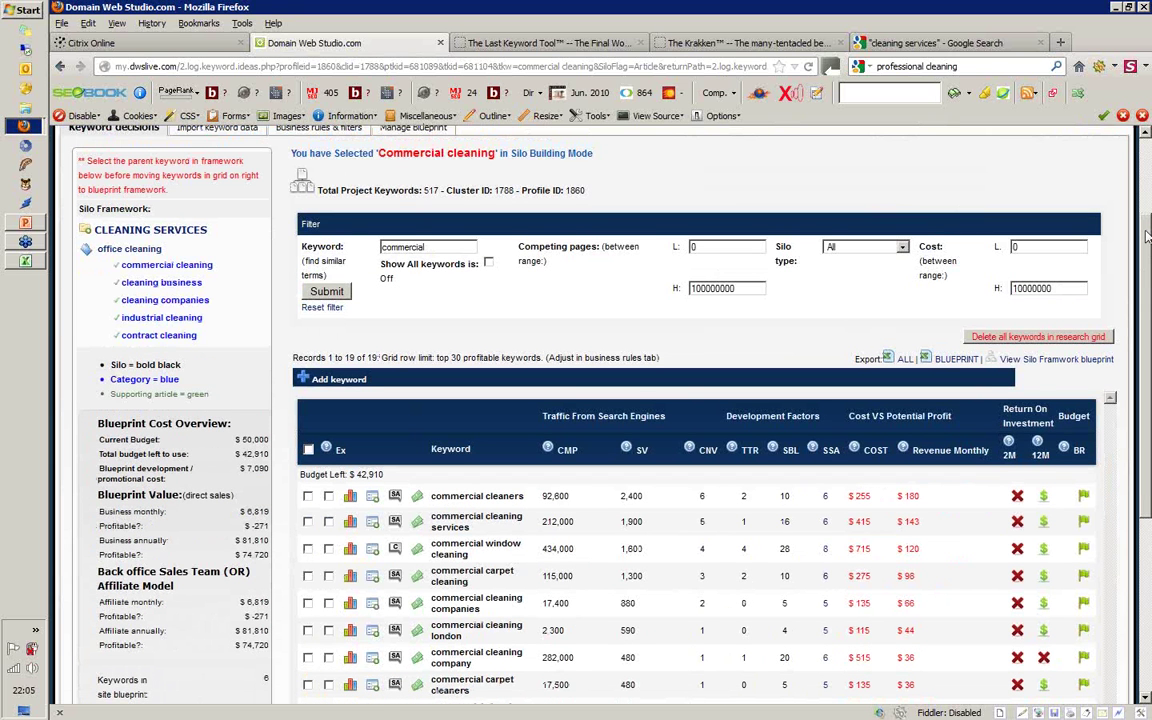
drag(1148, 236, 1148, 244)
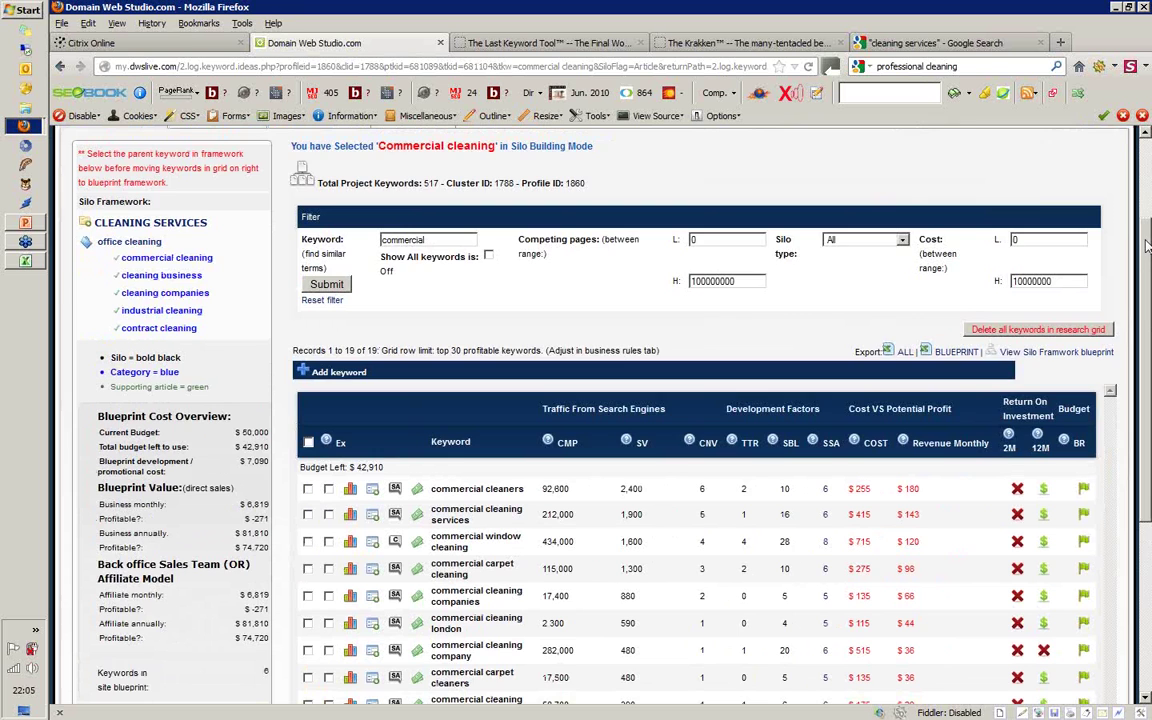
scroll(1148, 244, down, 3)
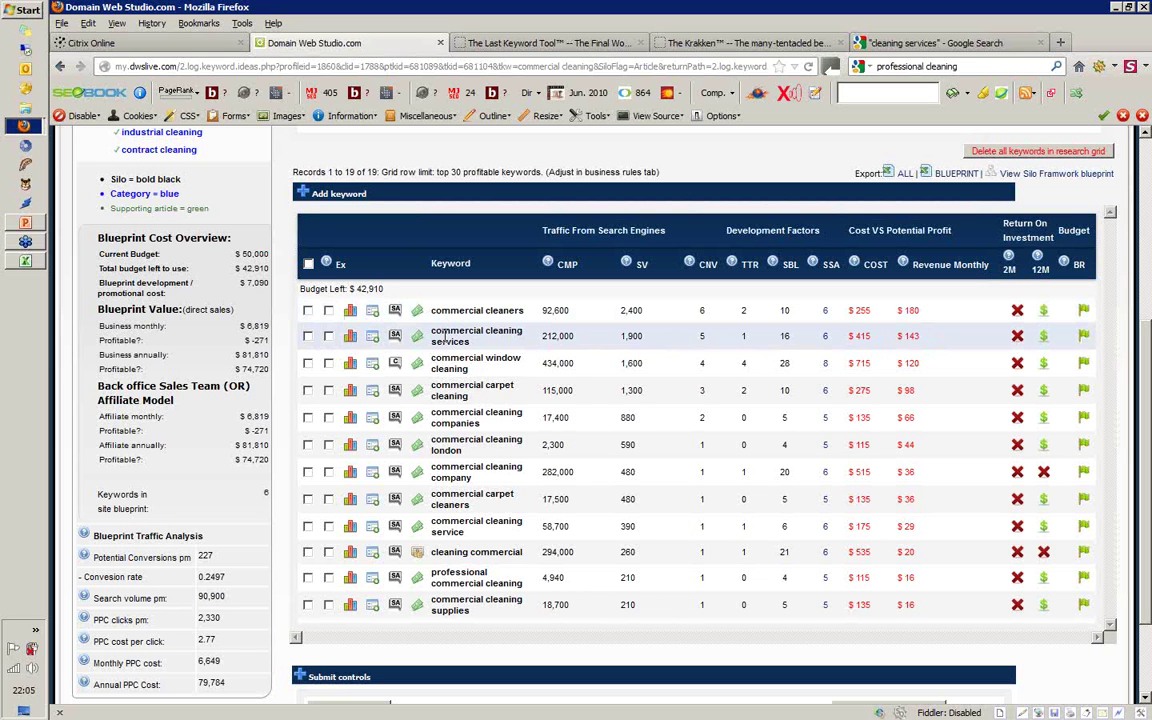
- Move "commercial cleaners", "commercial cleaning services", "commercial window cleaning", "commercial carpet cleaning" and "commercial cleaning service" to the blueprint under "commercial cleaning"
click(307, 310)
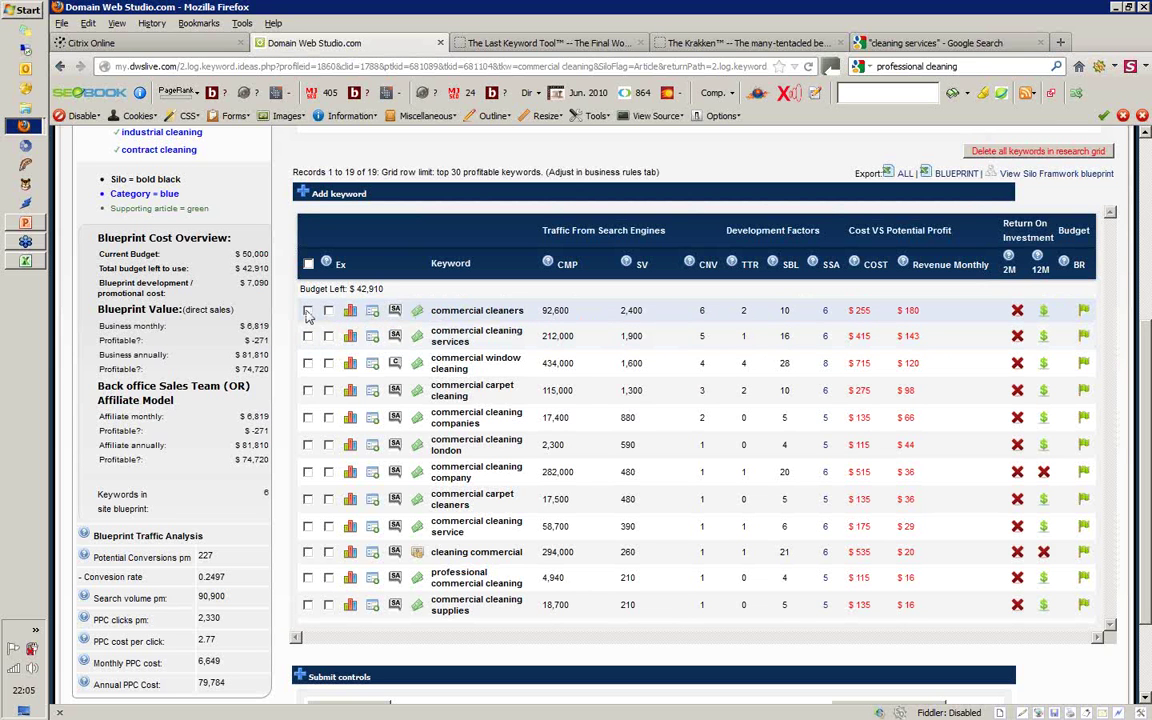
click(308, 337)
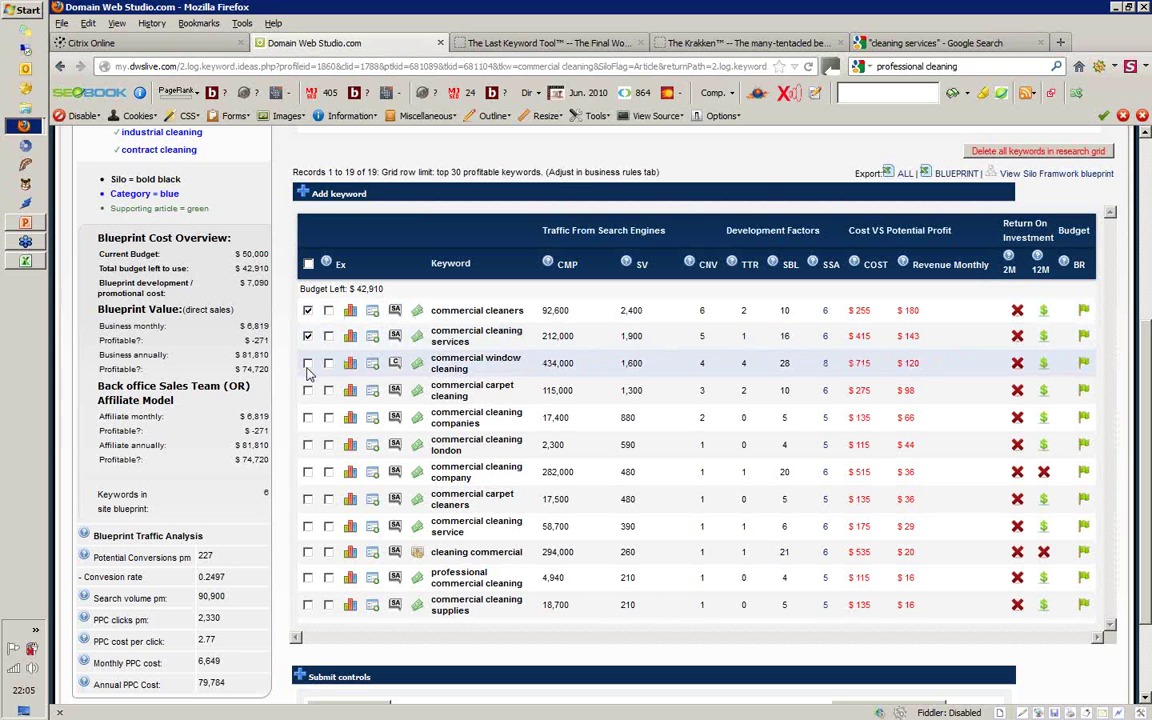
click(307, 364)
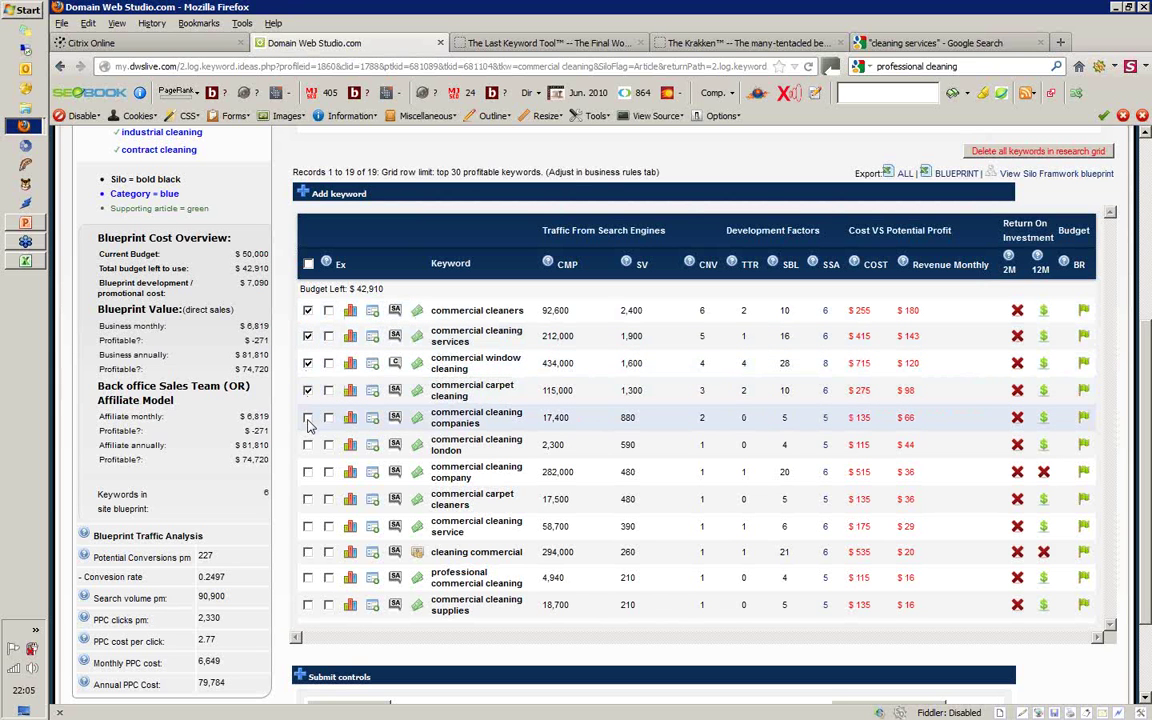
click(308, 500)
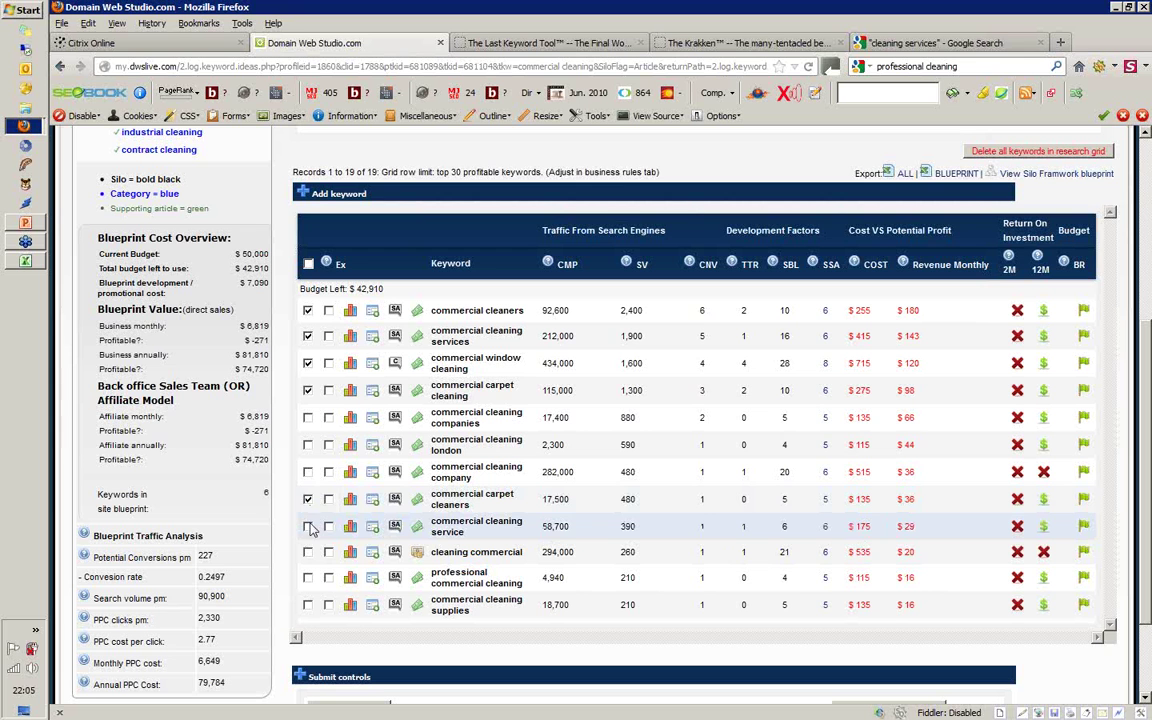
click(308, 526)
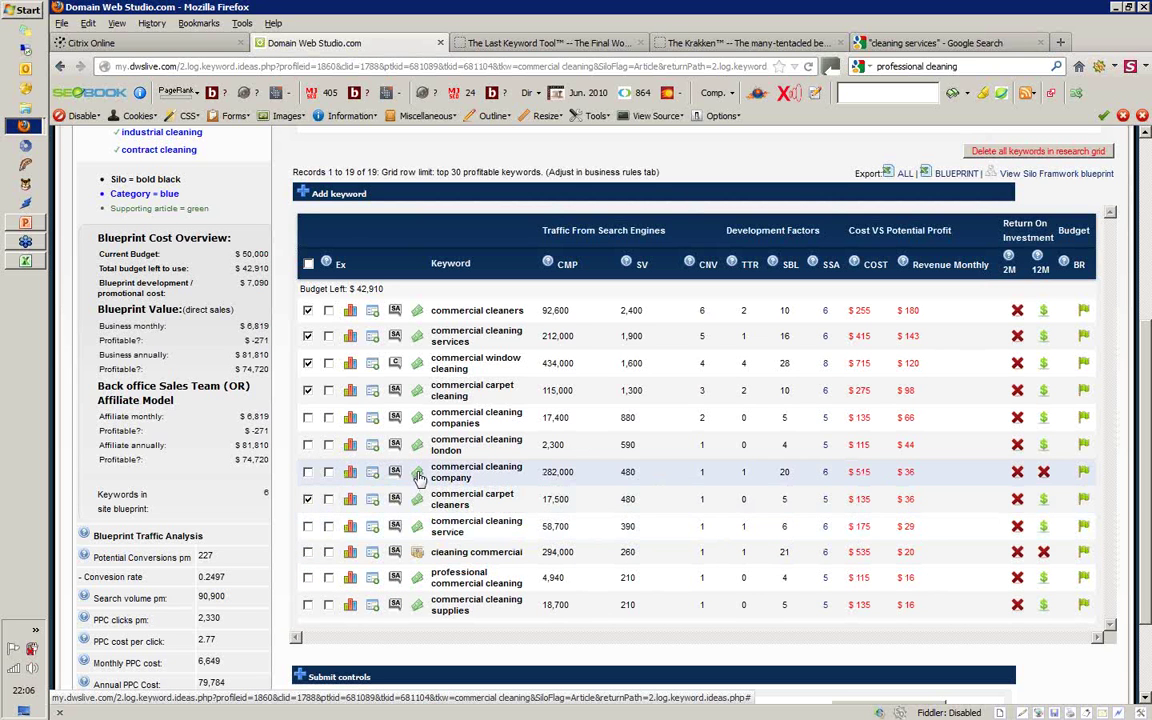
click(307, 526)
click(307, 498)
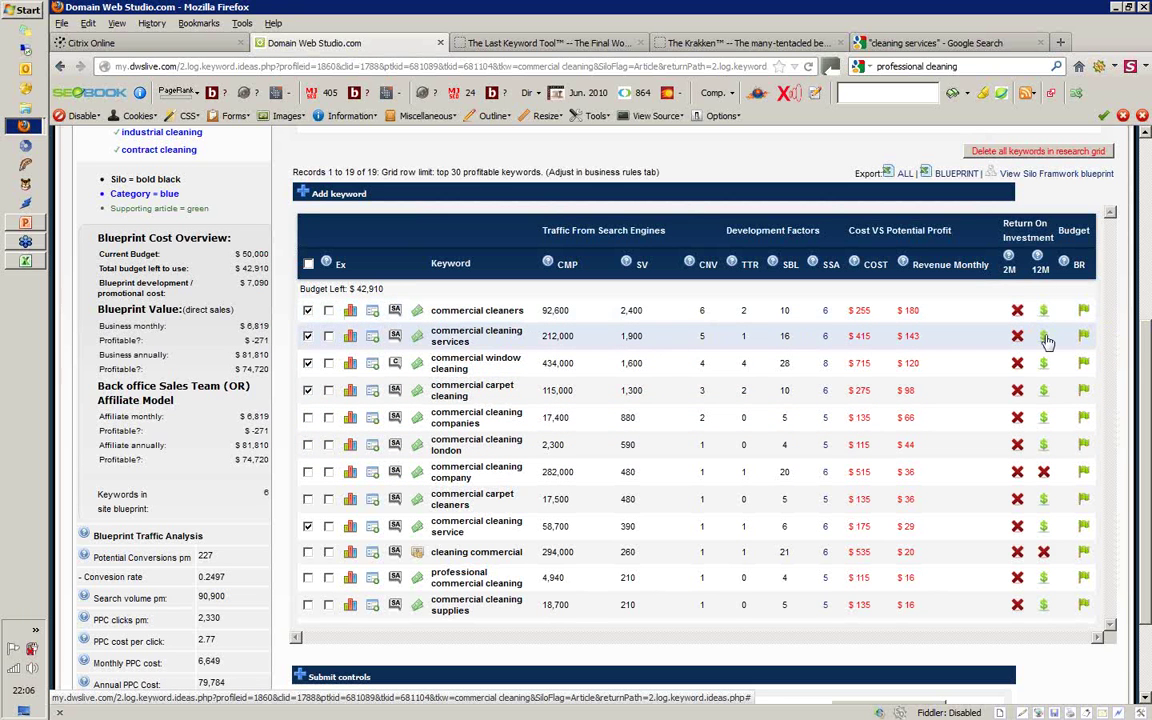
mouse_move(1045, 345)
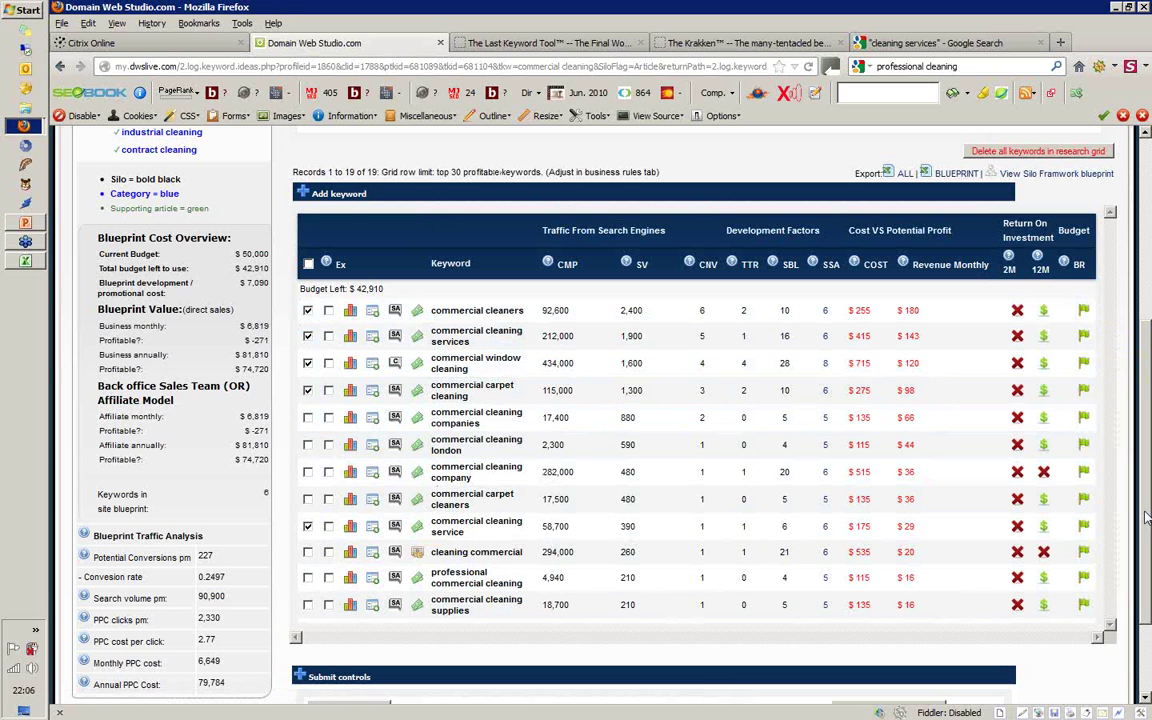
drag(1147, 517, 1147, 600)
click(368, 611)
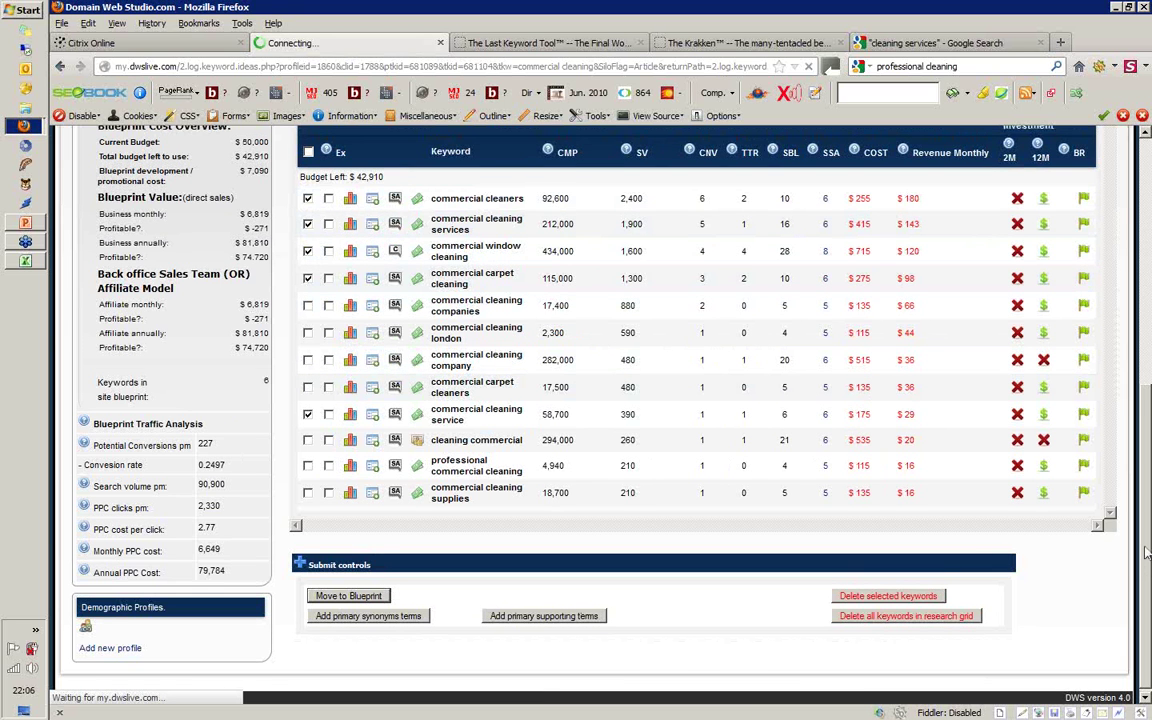
- Open the silo framework blueprint and examine the supporting articles under "commercial cleaning"
drag(1146, 552, 1146, 503)
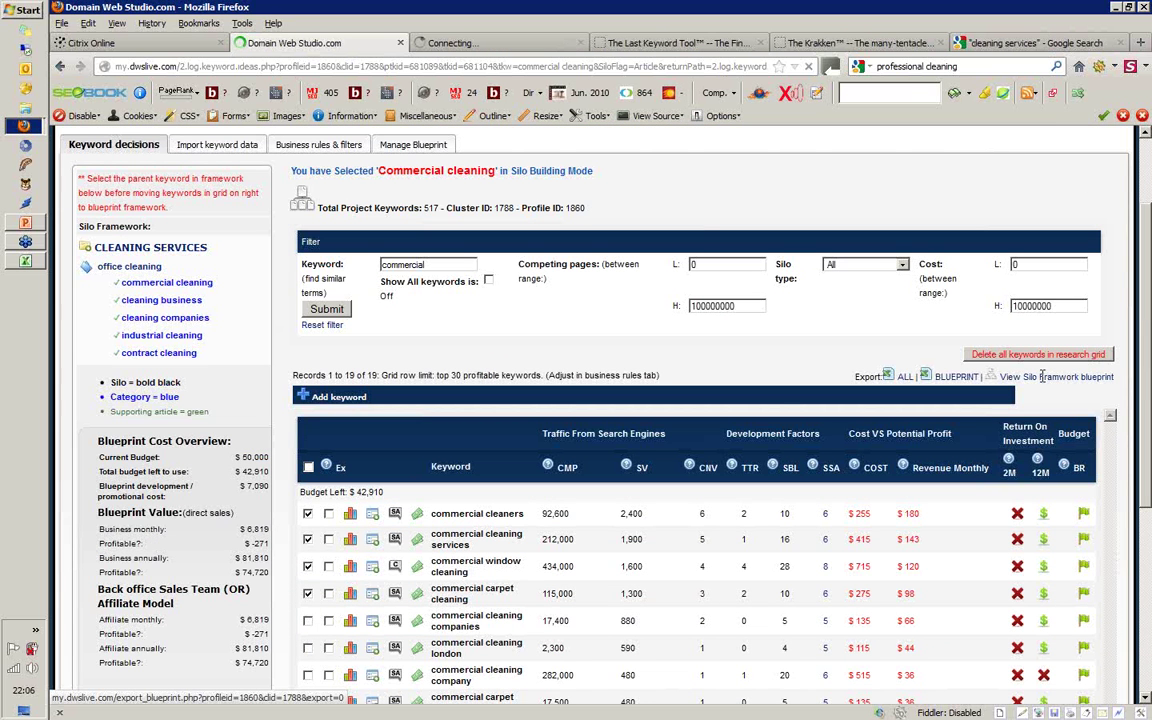
key(ctrl+Tab)
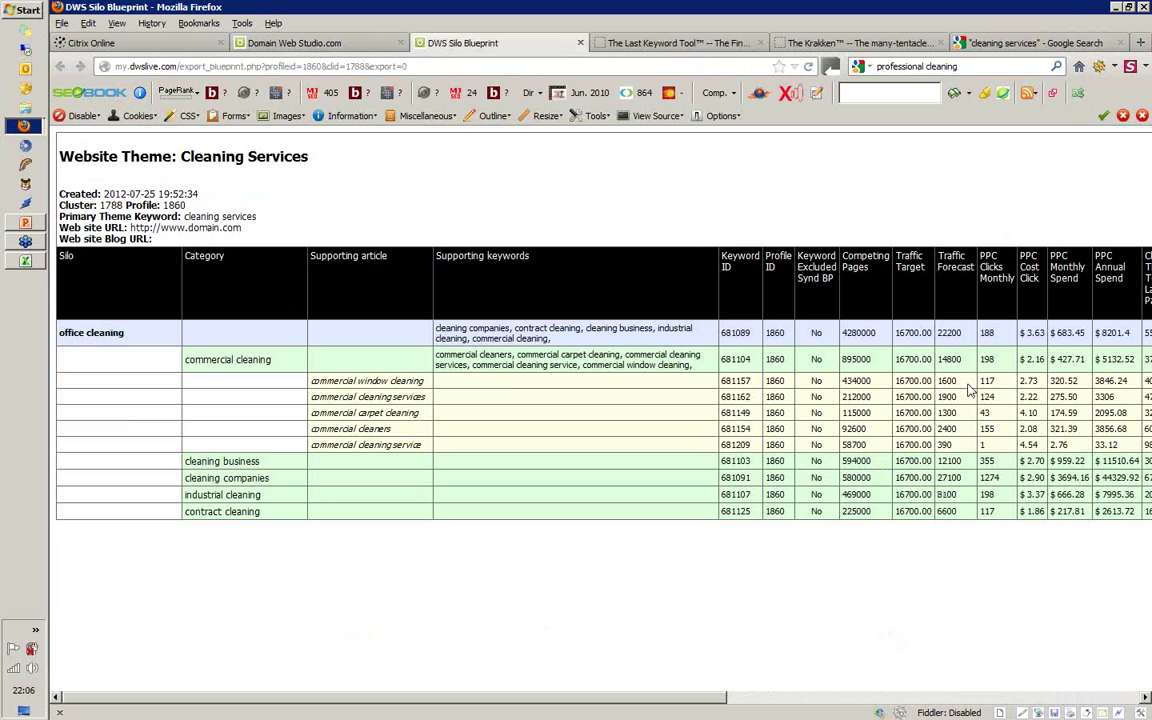
triple_click(397, 384)
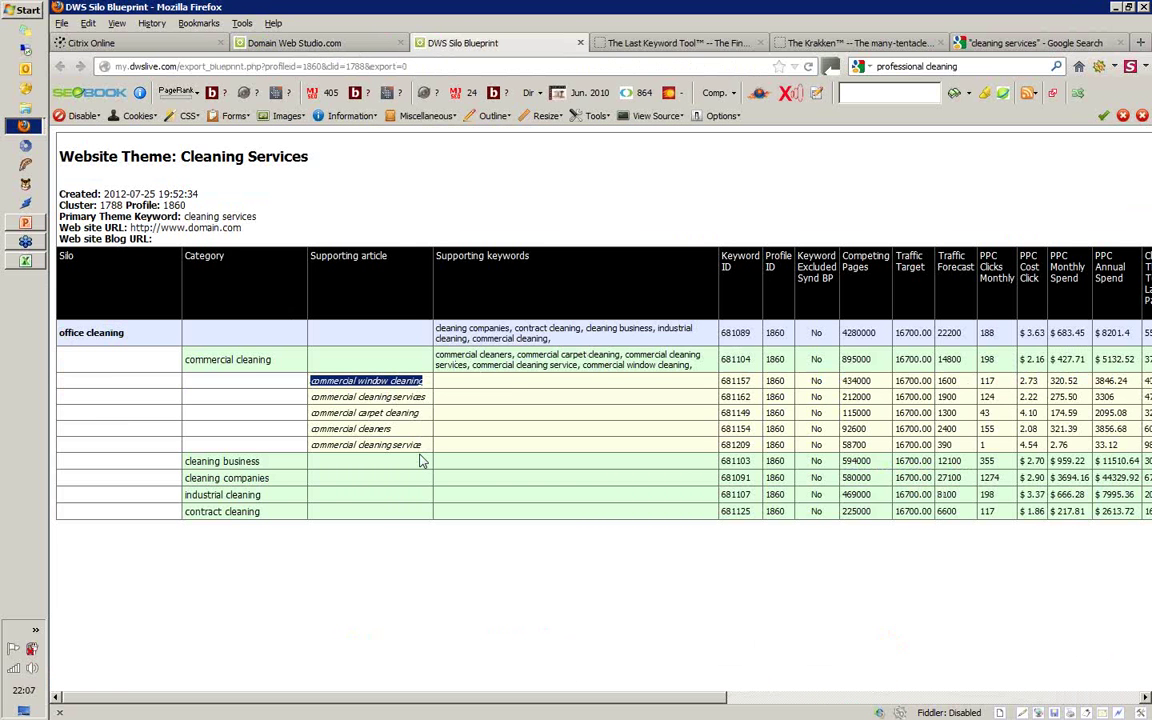
- Back in the keyword decisions, expand "office cleaning" and "commercial cleaning" and select "commercial window cleaning" as the parent keyword
click(283, 45)
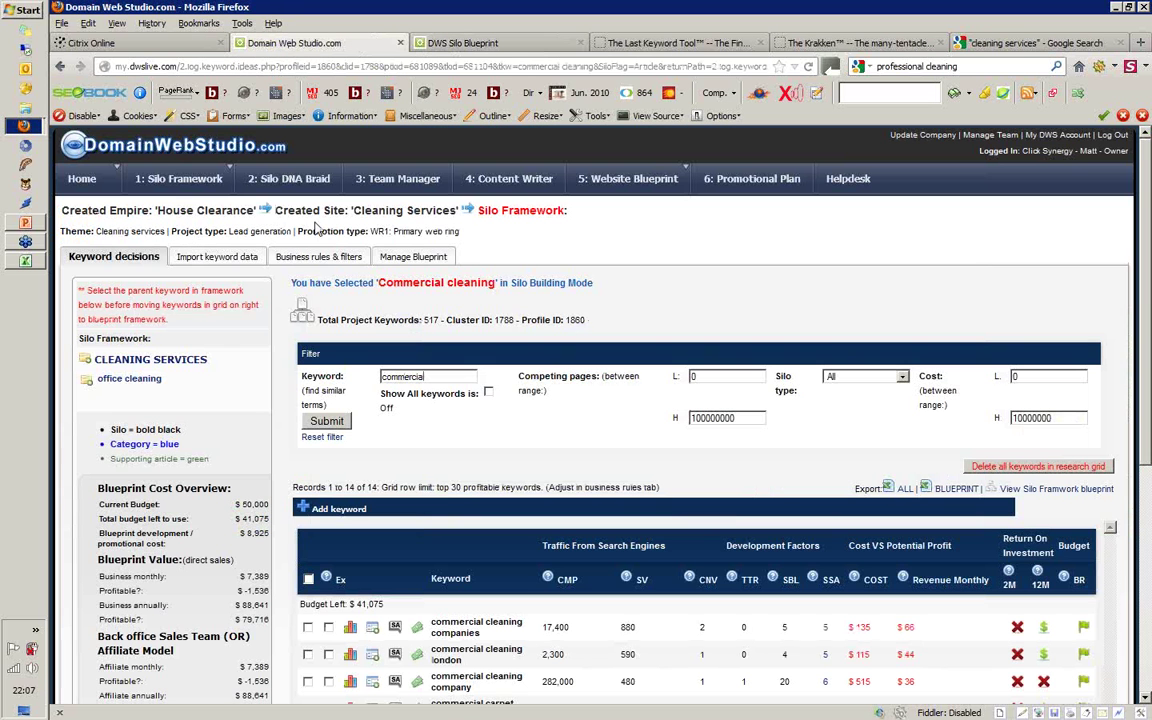
click(87, 381)
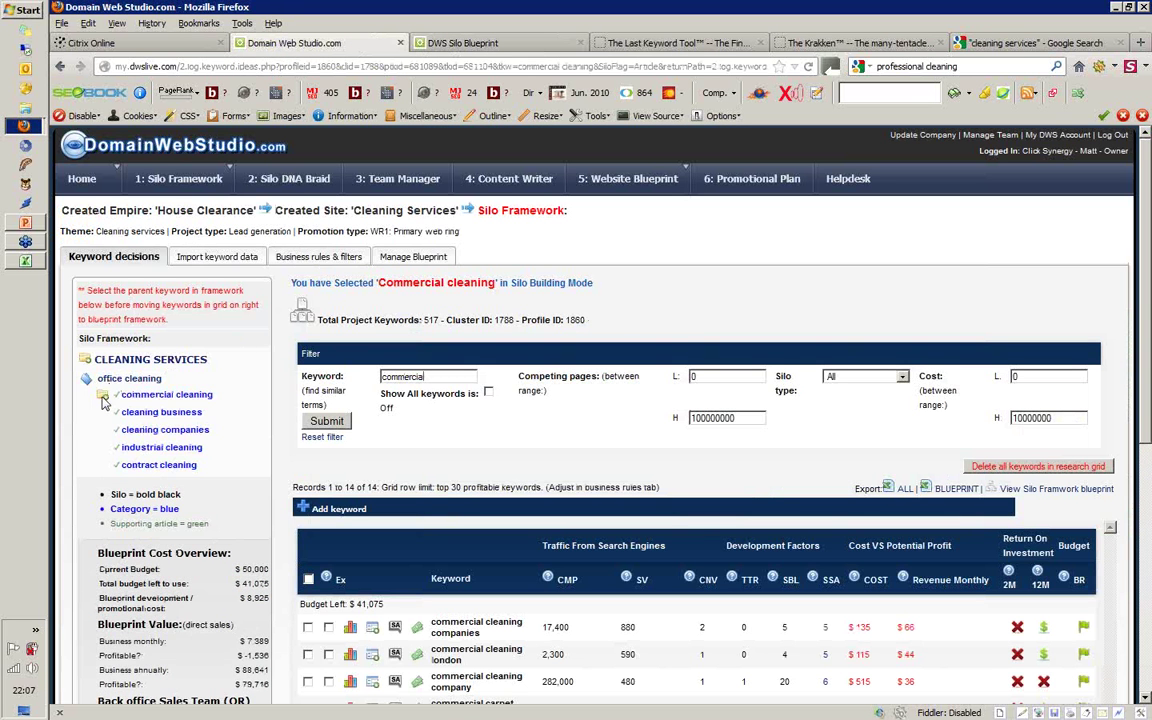
click(103, 397)
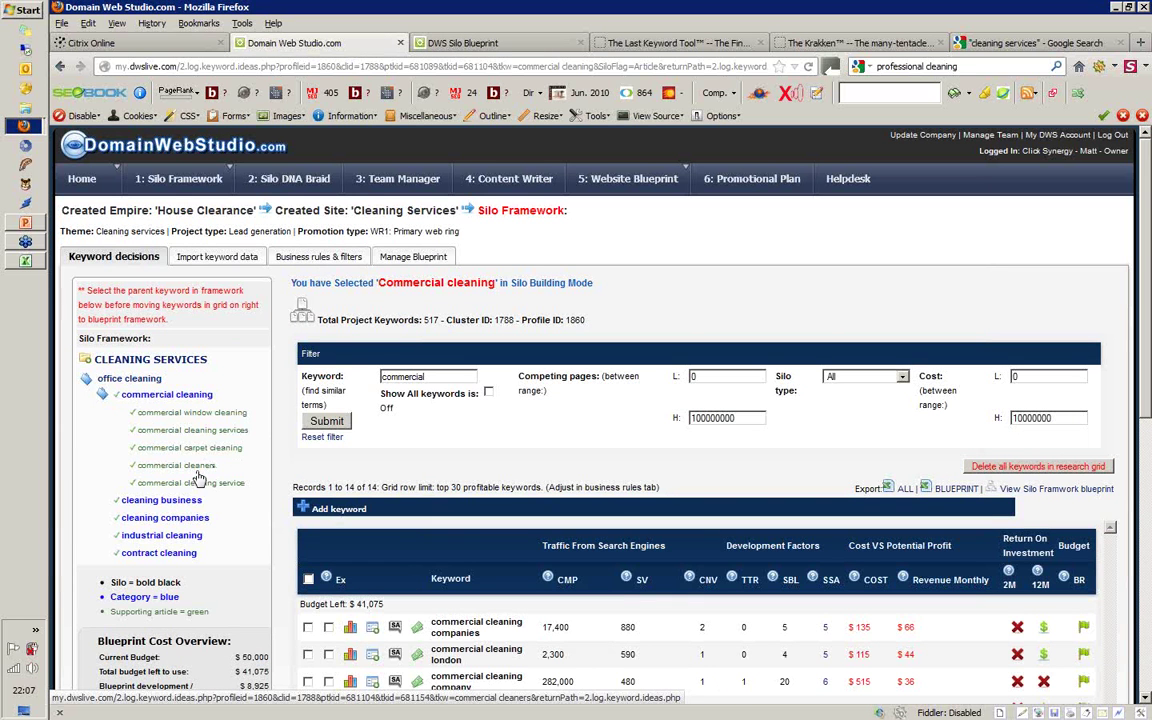
click(225, 418)
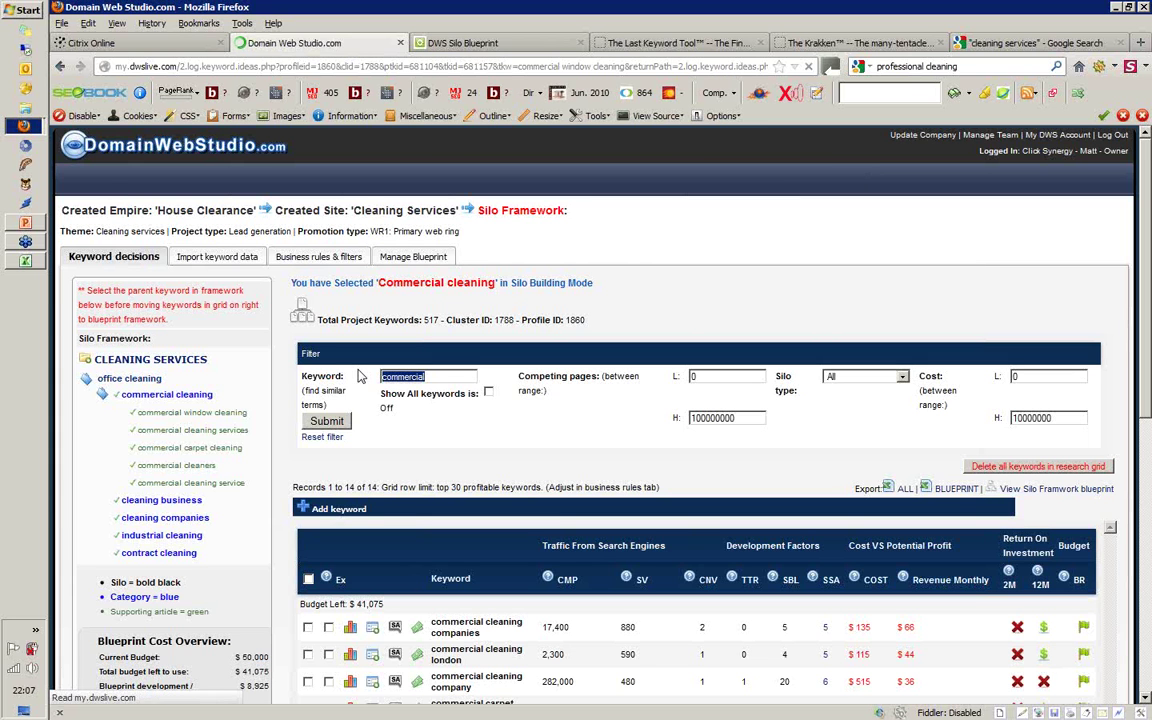
- Filter the research grid by the keyword "window"
drag(452, 380, 279, 381)
text(window)
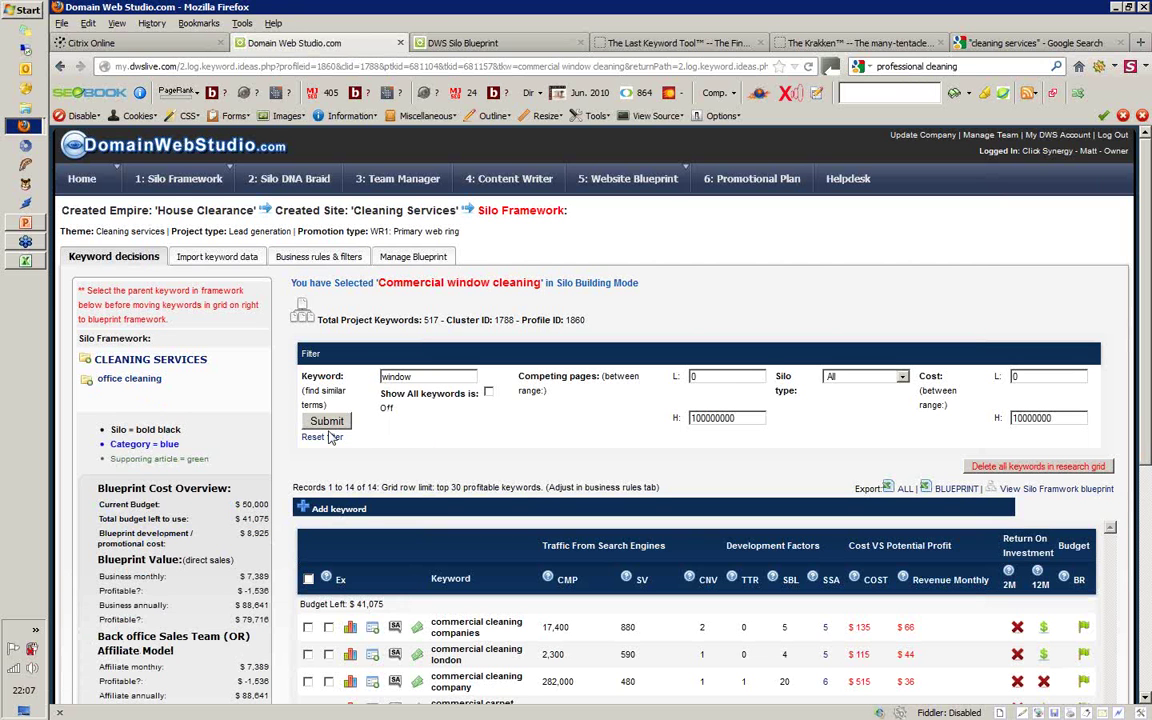
key(Return)
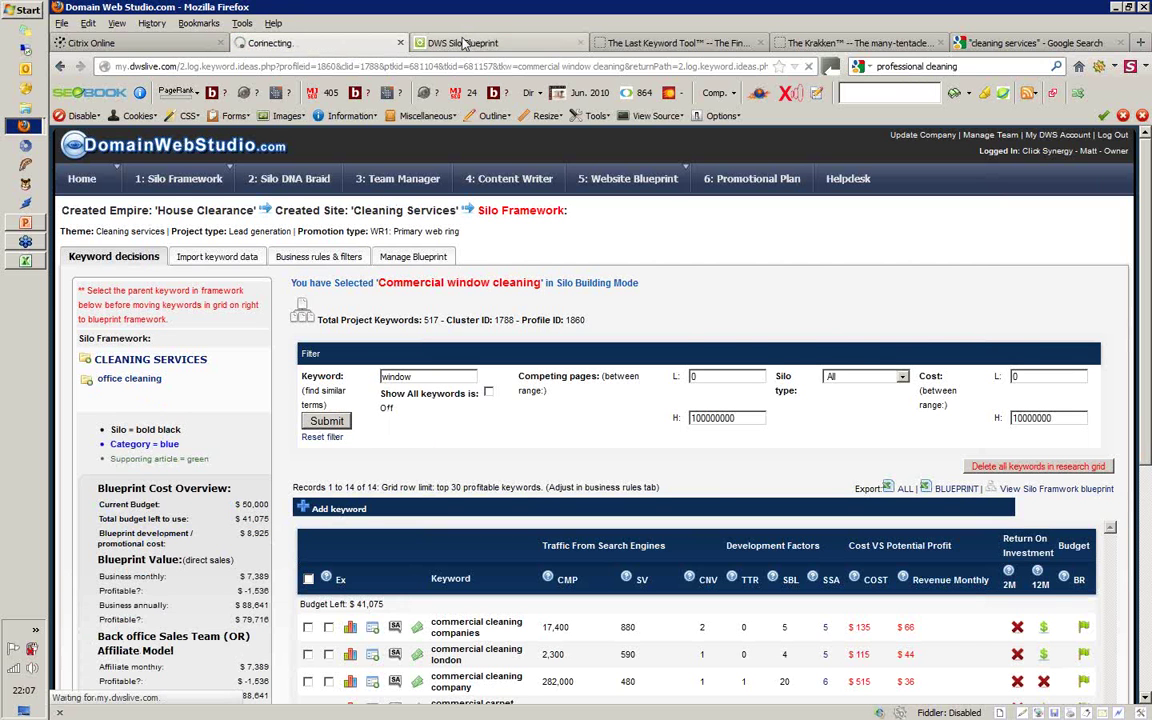
- Check how the article "commercial window cleaning" sits under the category "commercial cleaning" in the silo blueprint
click(460, 43)
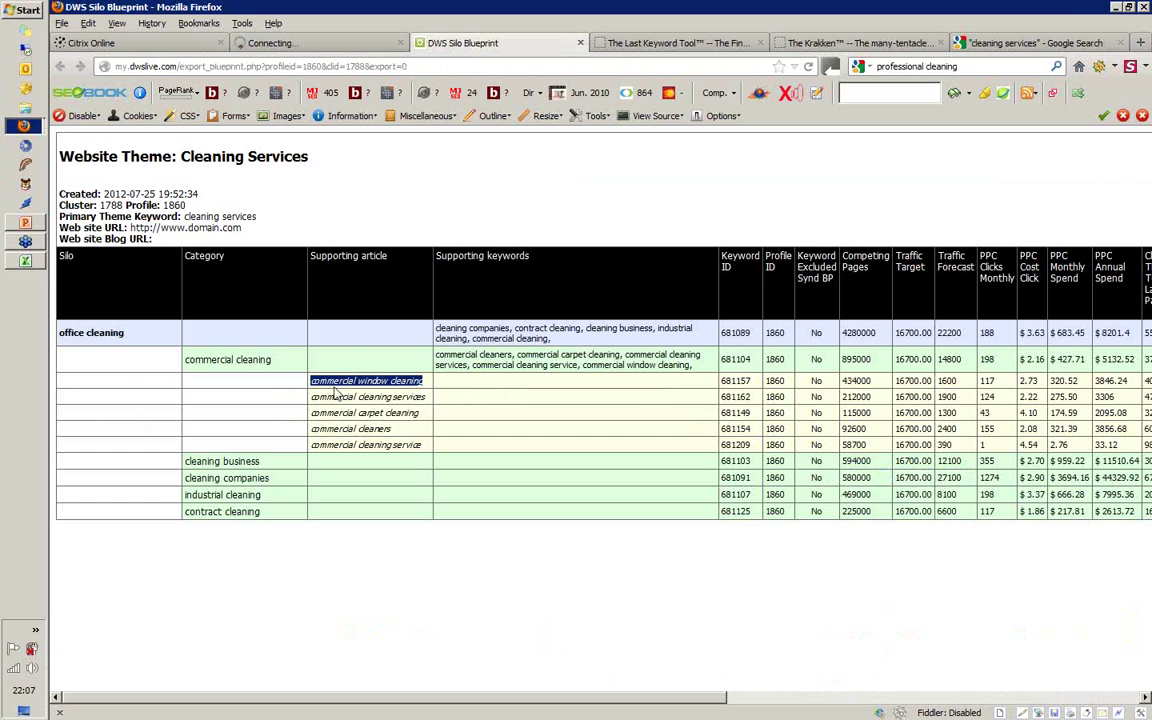
click(388, 394)
drag(428, 384, 347, 395)
drag(272, 360, 180, 364)
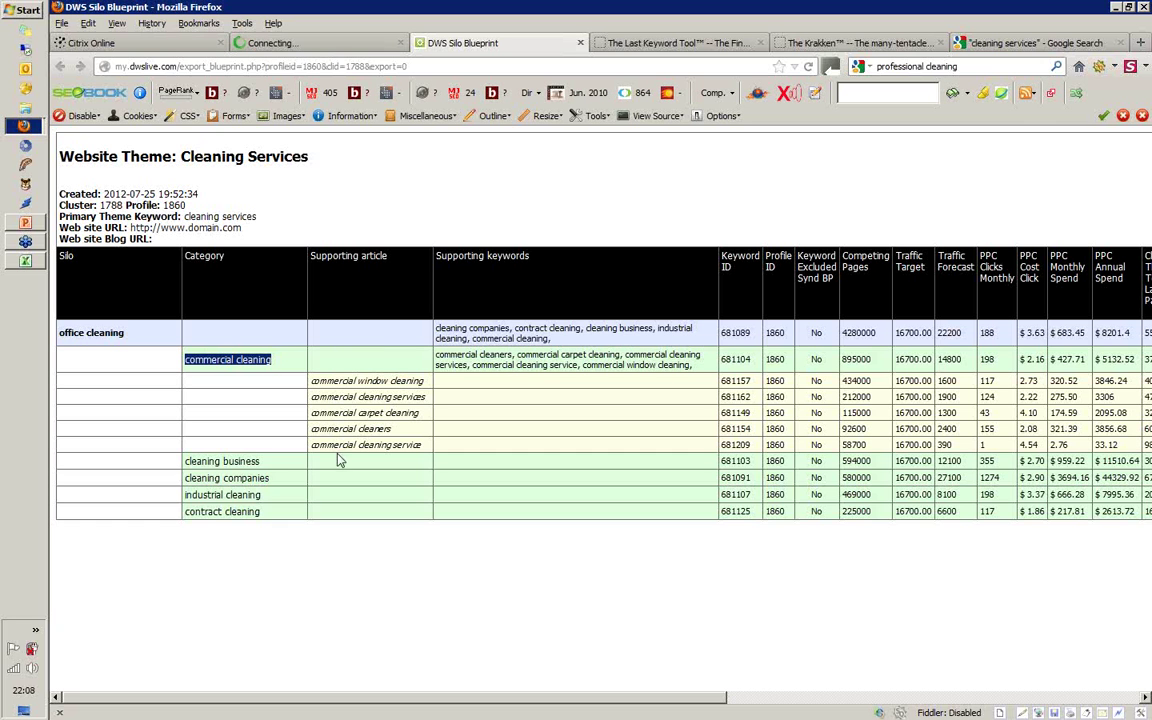
drag(393, 382, 311, 375)
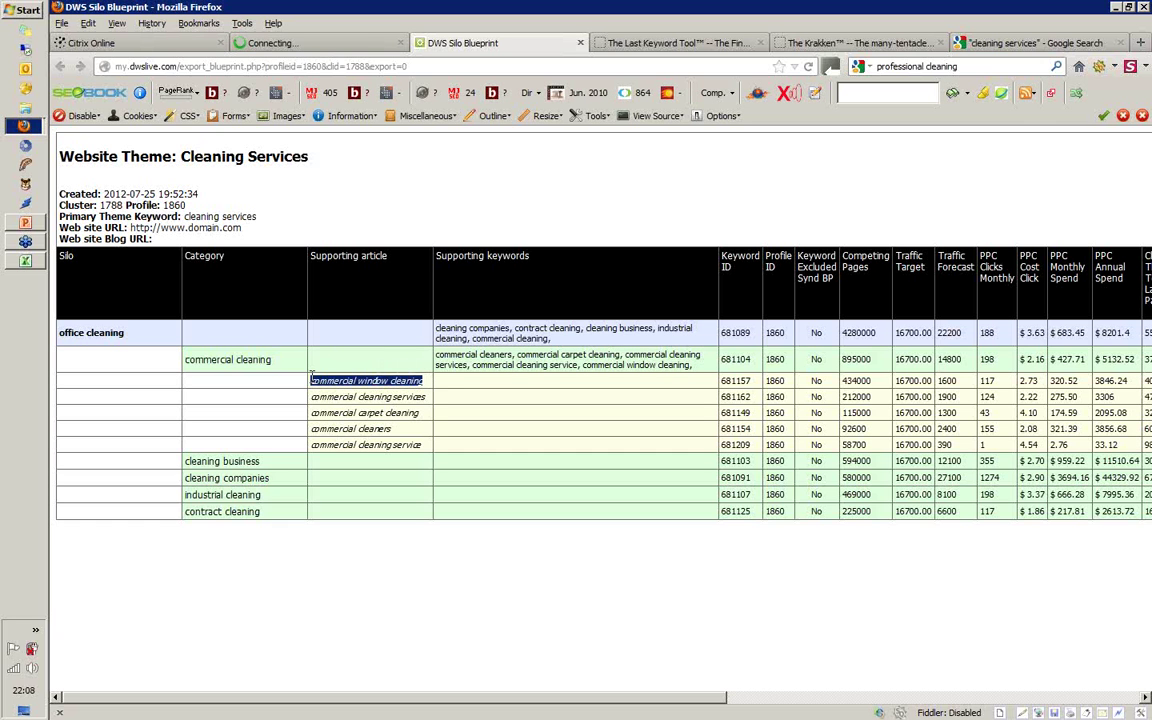
- Add "window cleaning", "window cleaning services" and "professional window cleaning" as primary supporting terms for "commercial window cleaning"
click(275, 44)
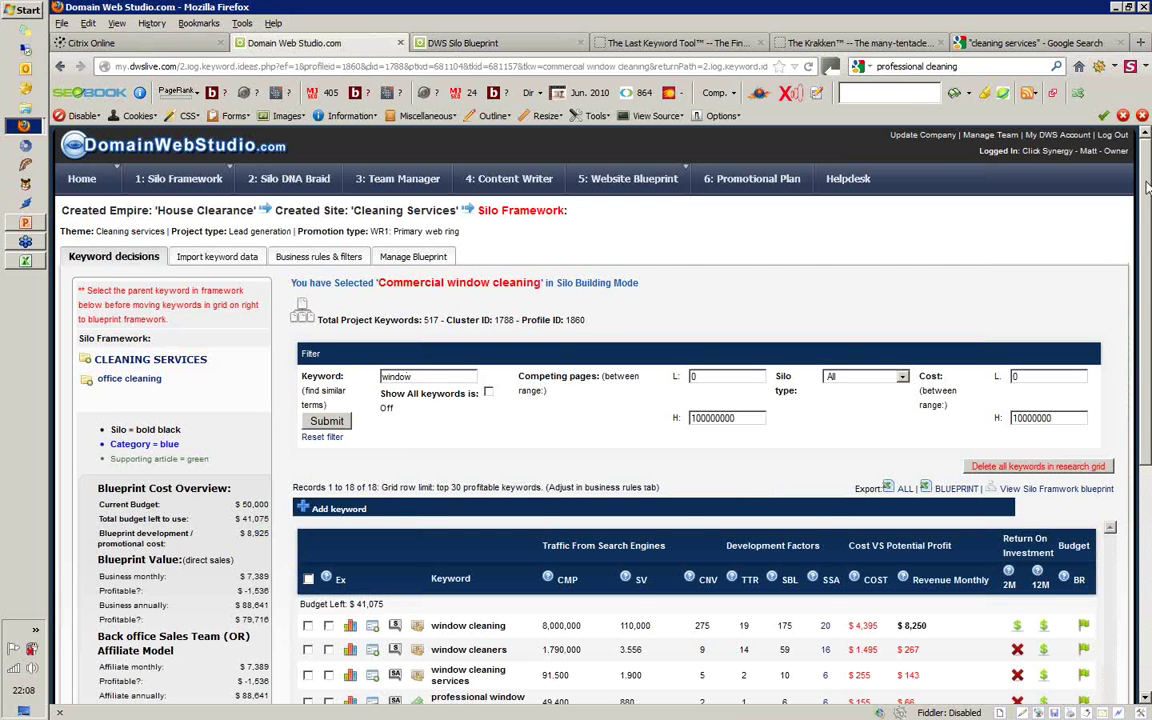
drag(1148, 187, 1148, 230)
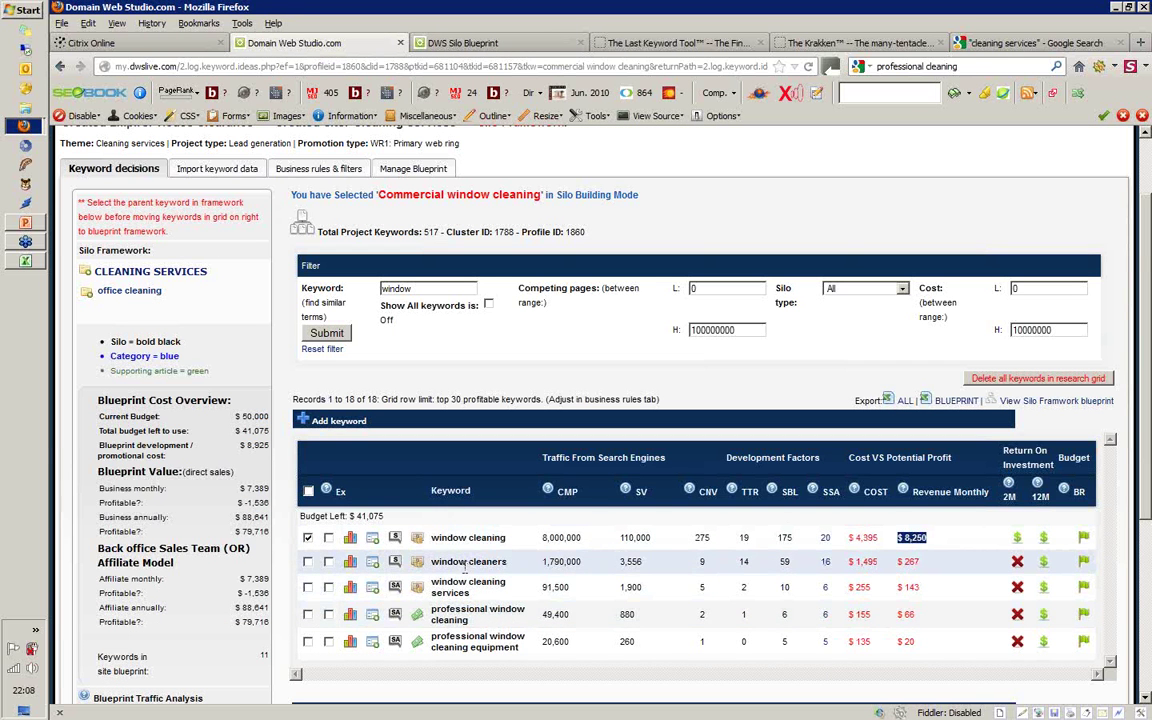
click(308, 587)
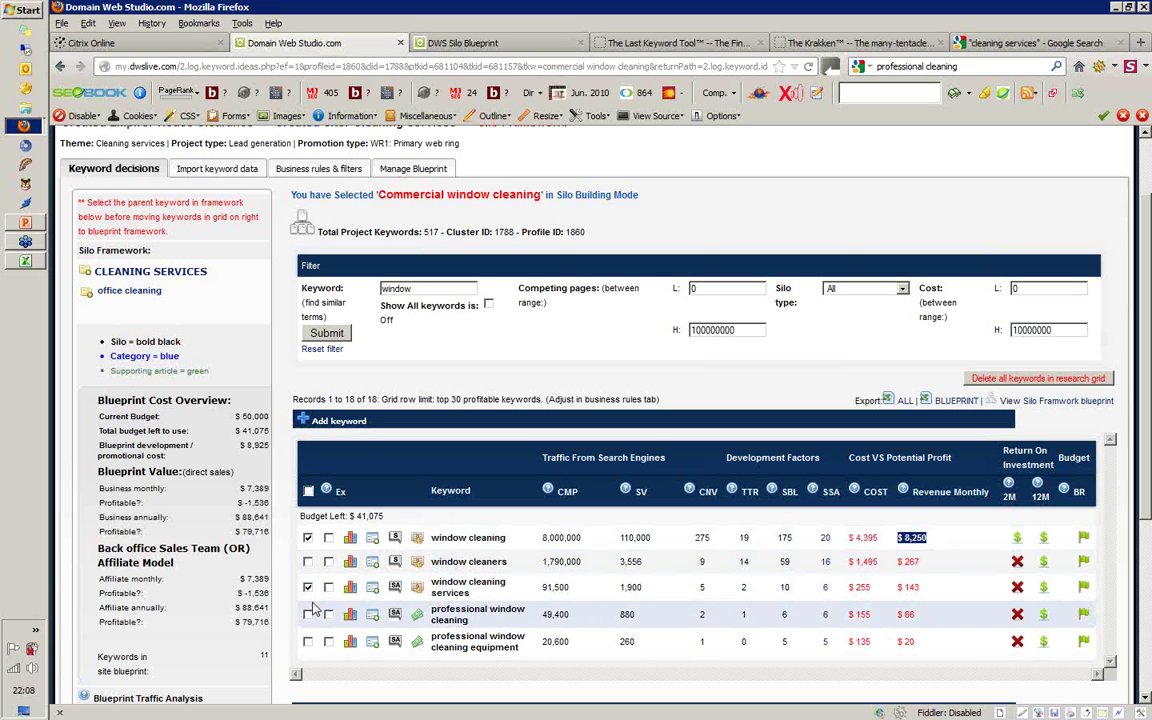
click(308, 614)
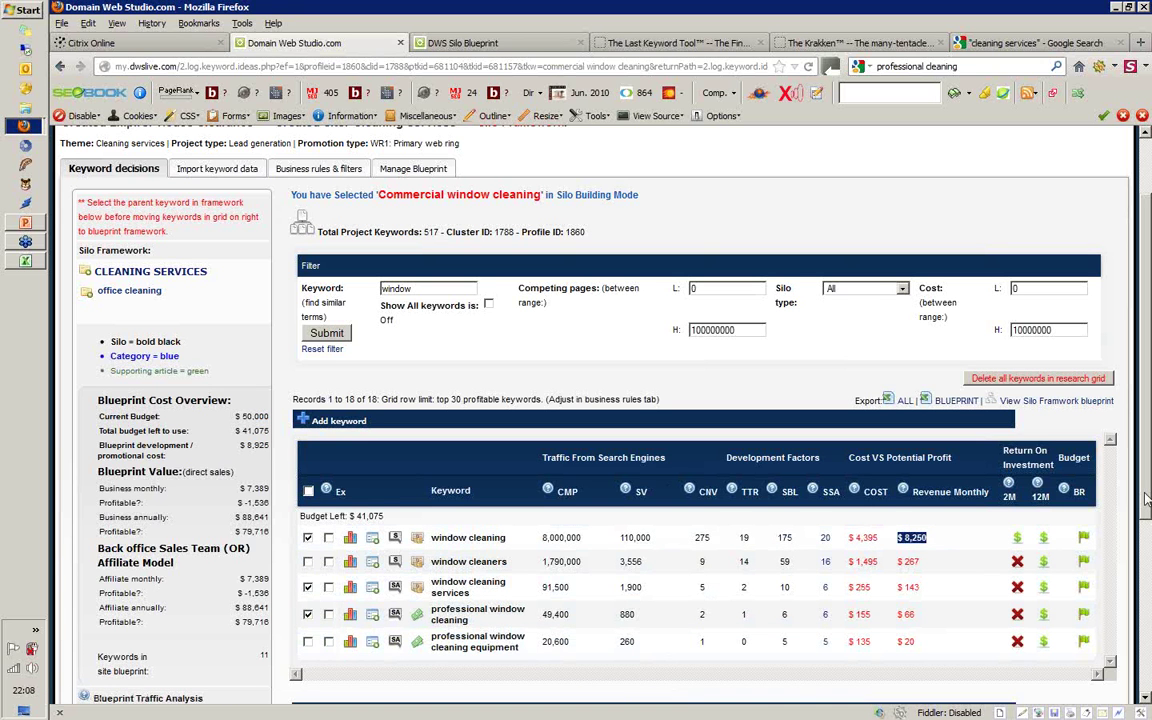
drag(1146, 499, 1147, 507)
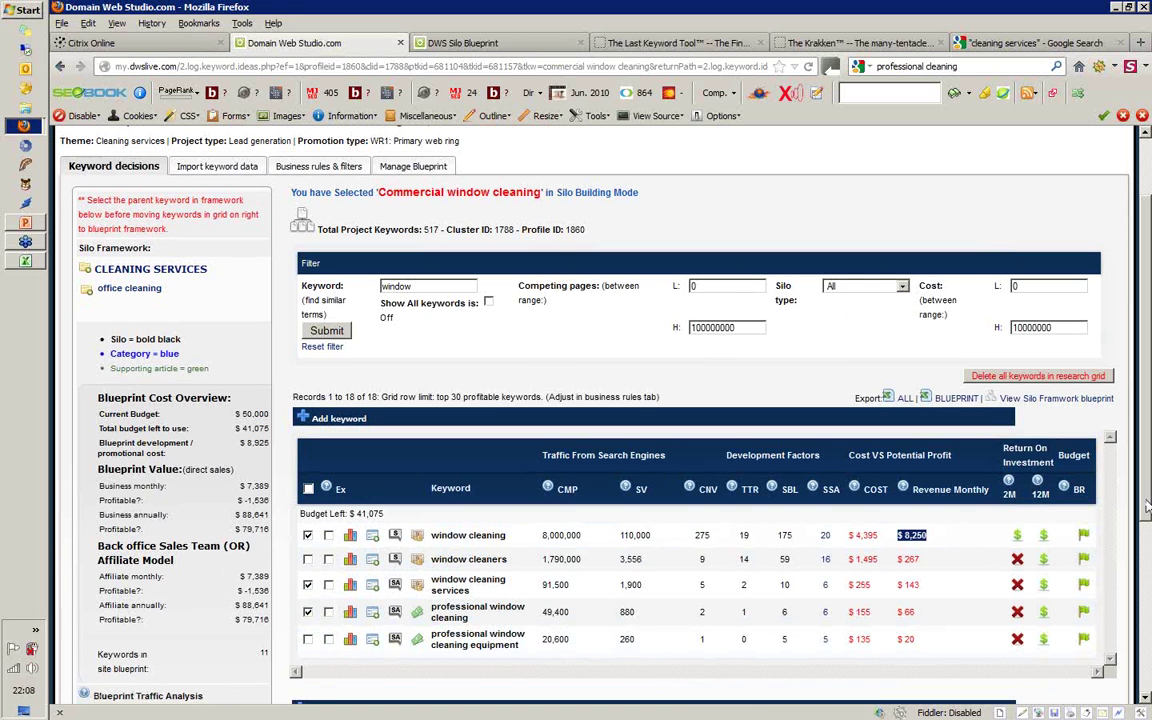
scroll(1147, 508, down, 2)
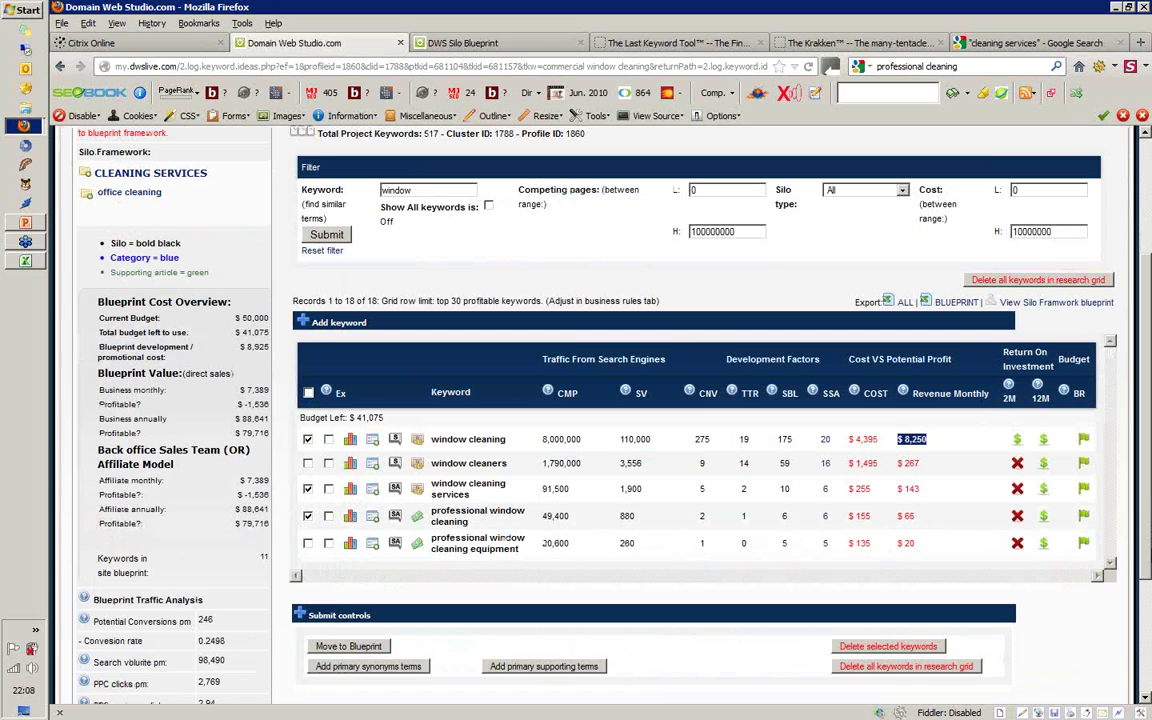
scroll(700, 450, down, 1)
click(544, 627)
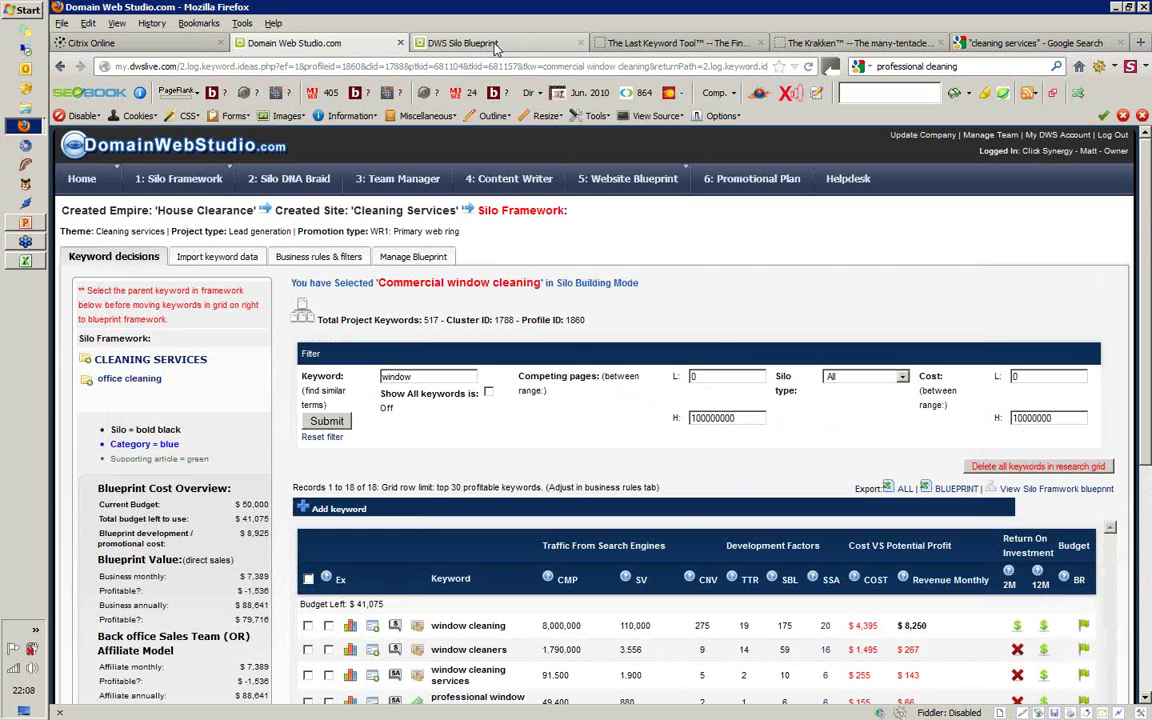
- Reload the silo blueprint and check the supporting keywords listed for the article "commercial window cleaning"
click(494, 46)
click(803, 66)
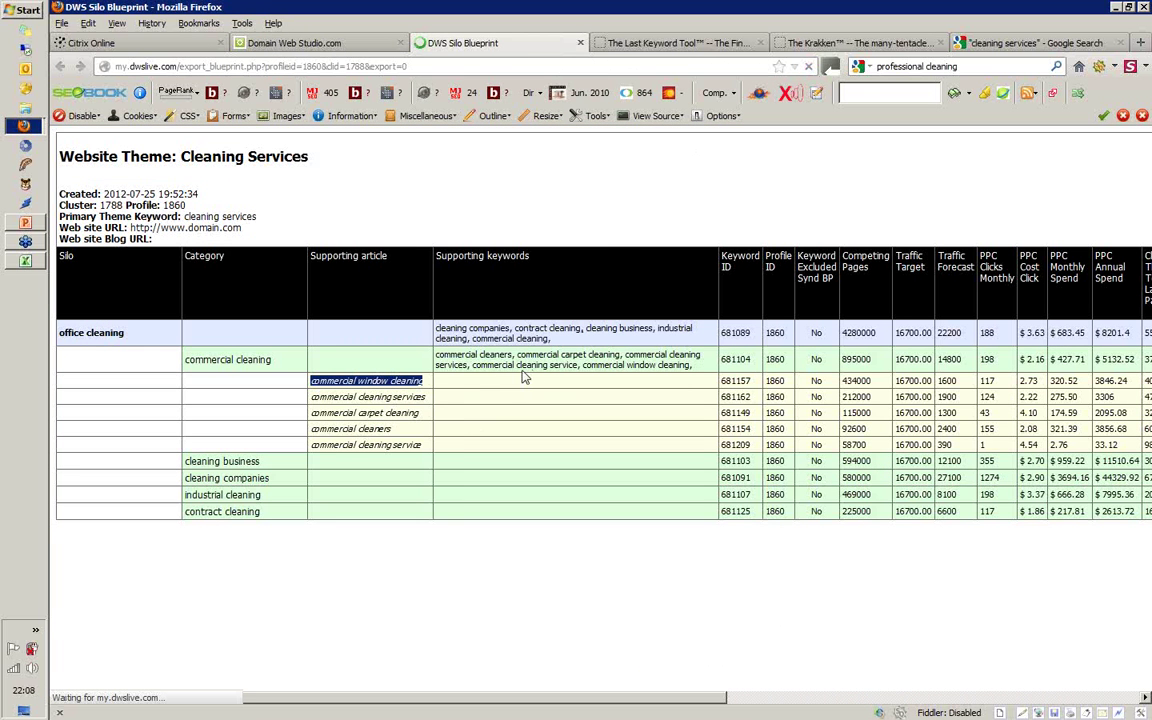
drag(470, 391, 370, 385)
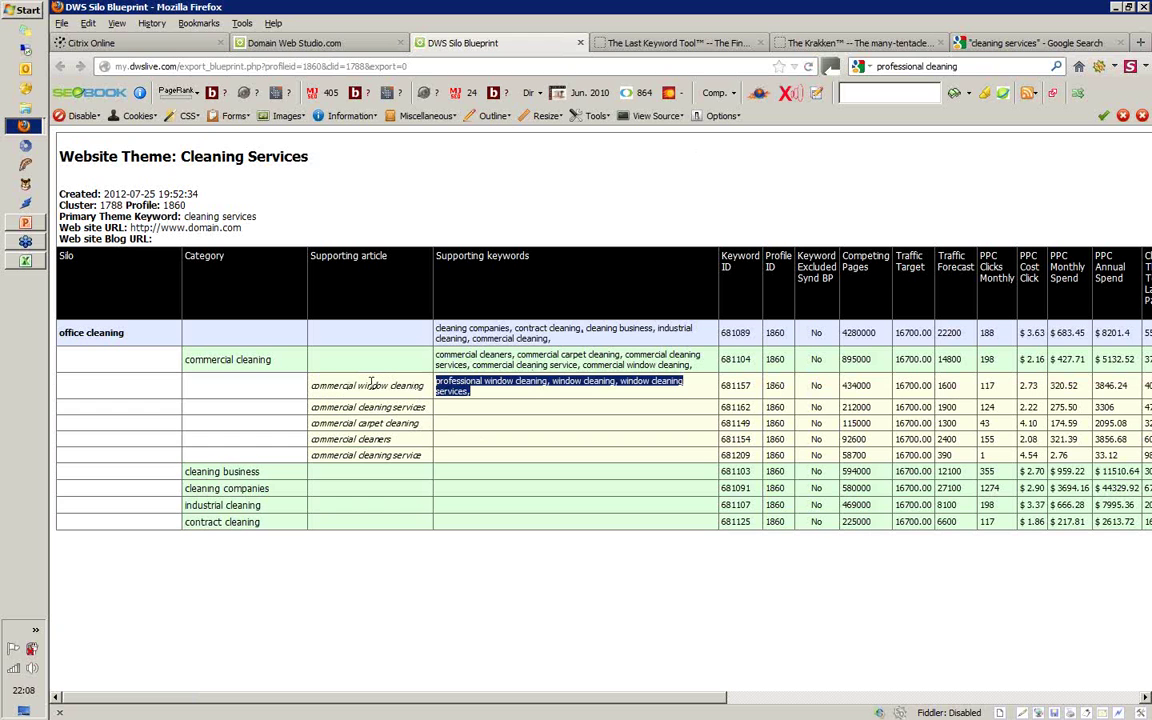
click(451, 389)
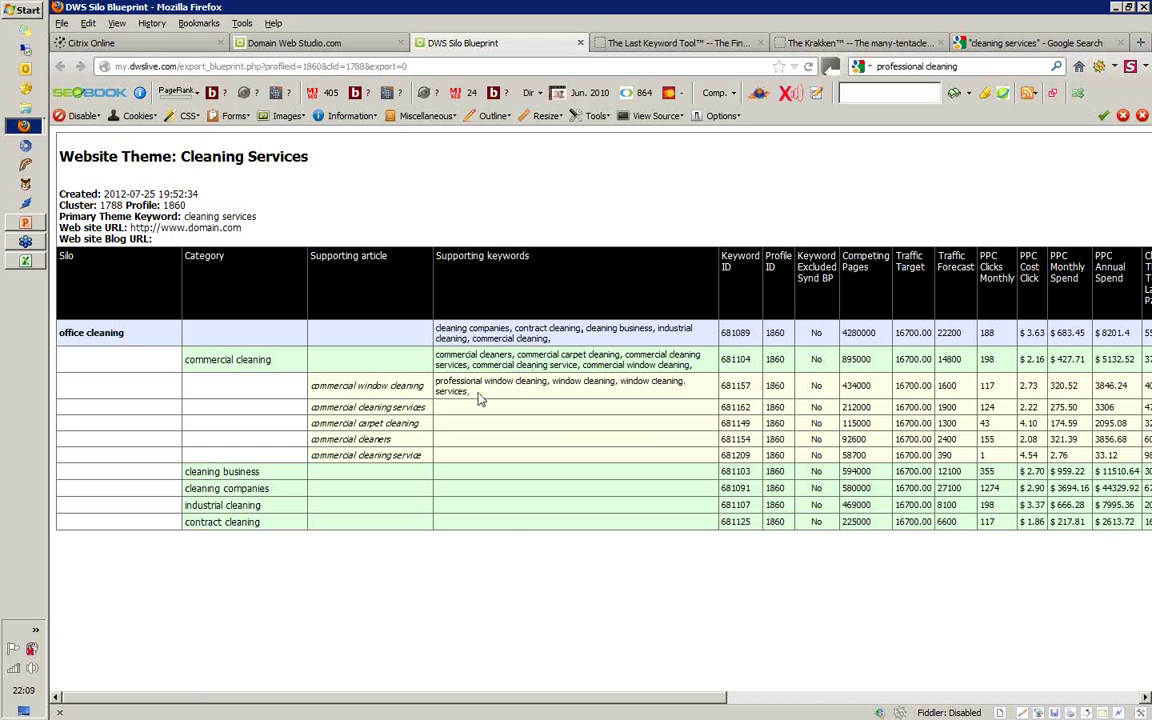
drag(476, 395, 442, 388)
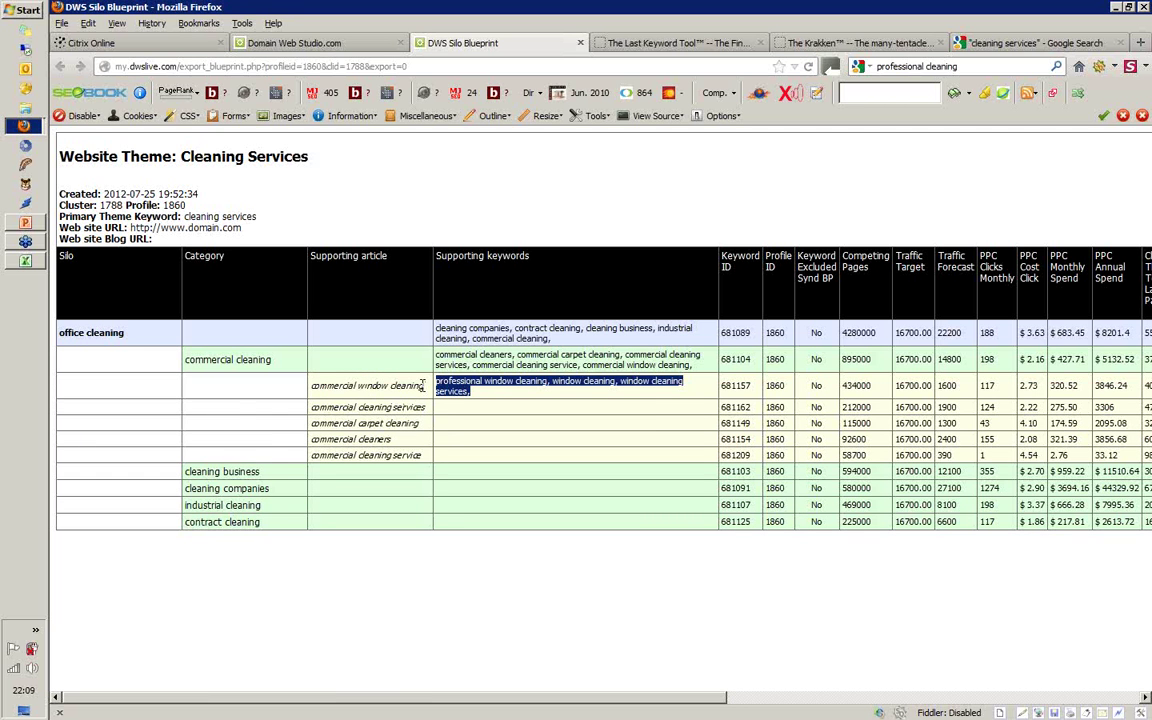
- Back in the keyword decisions, expand "office cleaning" and "commercial cleaning" and filter the research grid by the keyword "business"
click(290, 43)
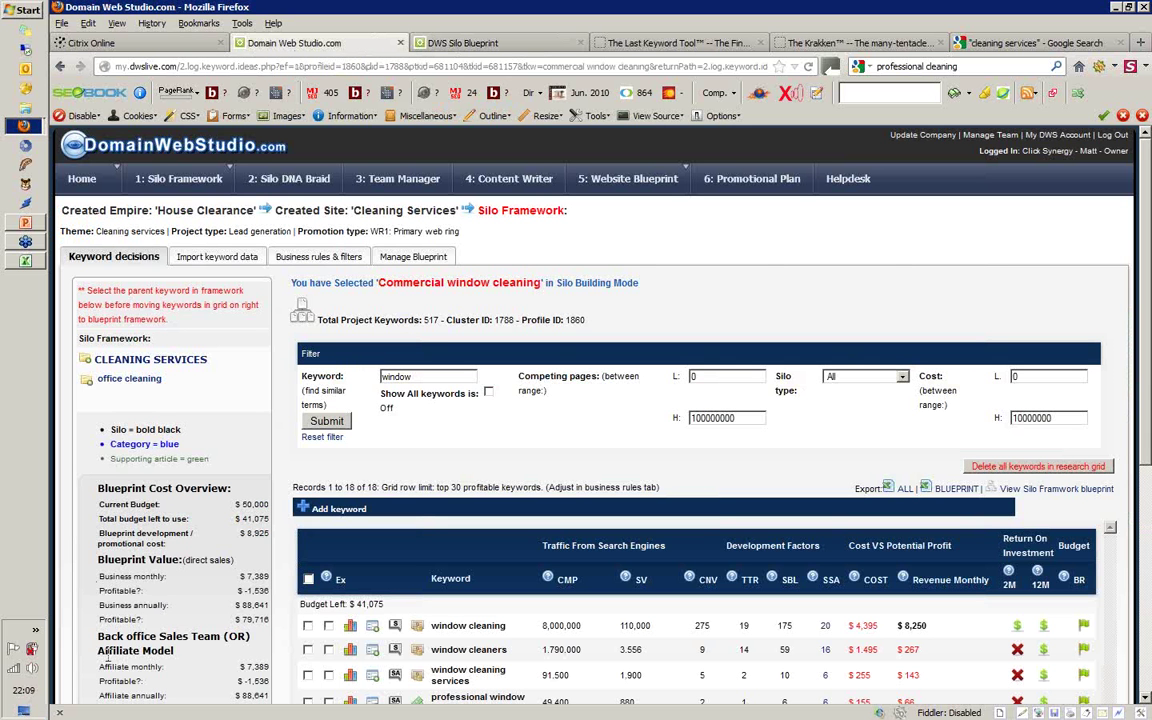
click(87, 382)
click(104, 396)
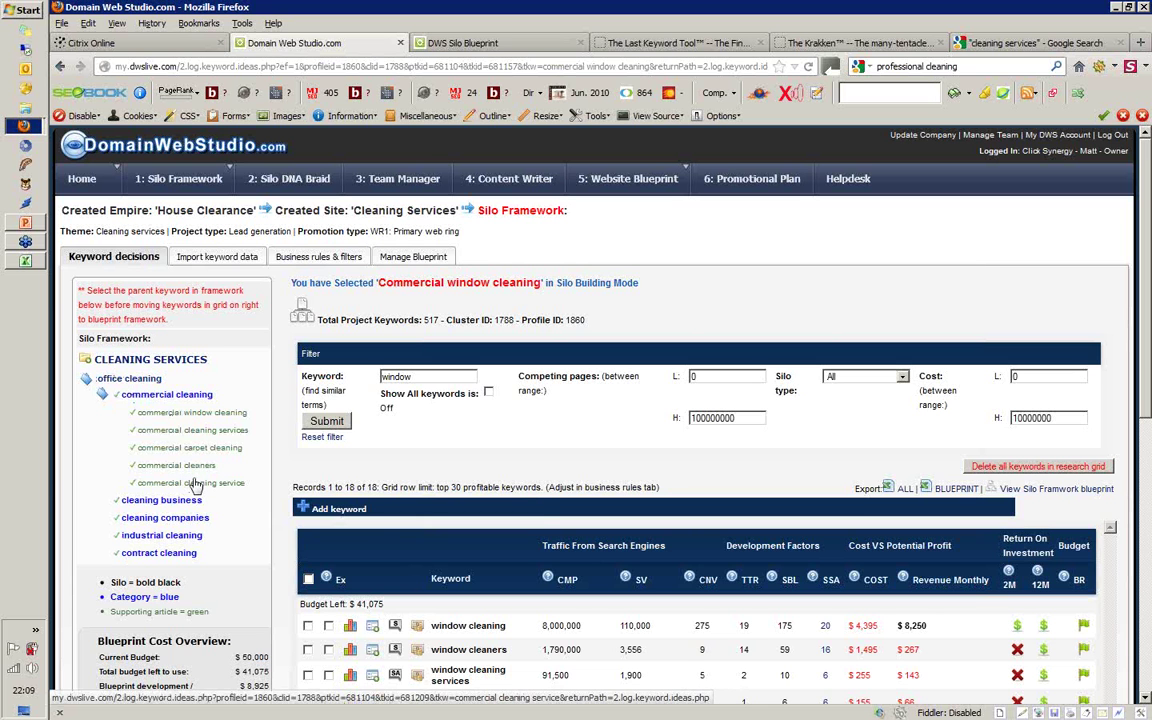
mouse_move(196, 483)
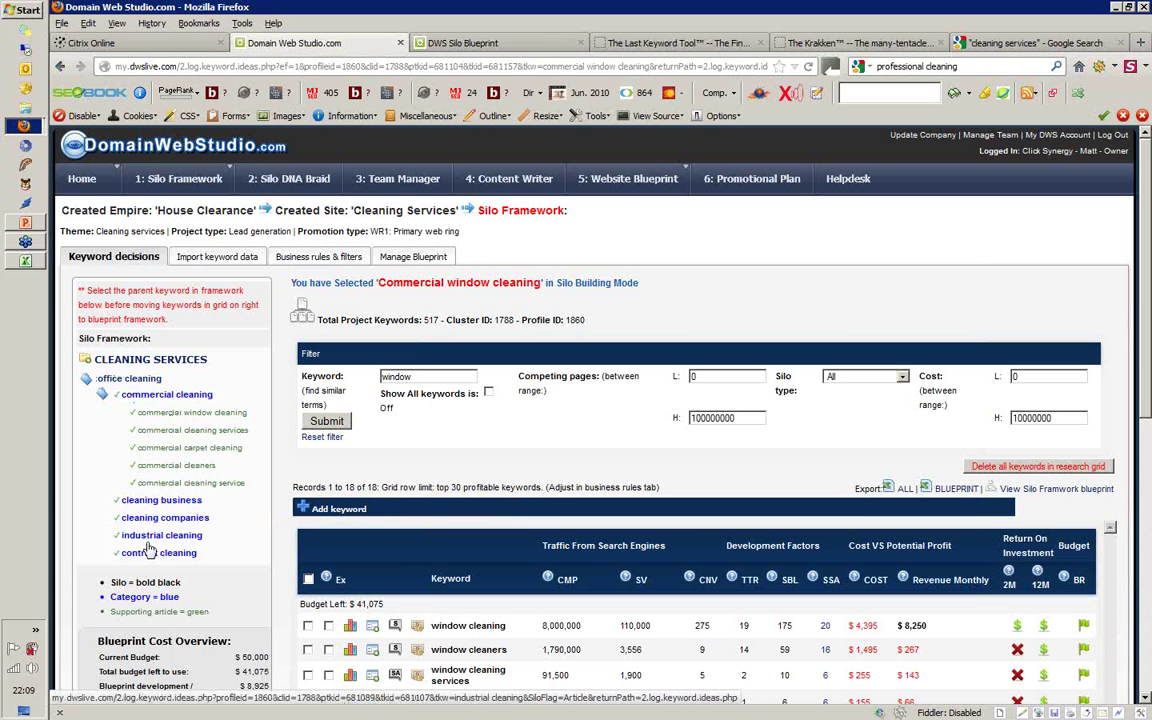
double_click(400, 376)
text(business)
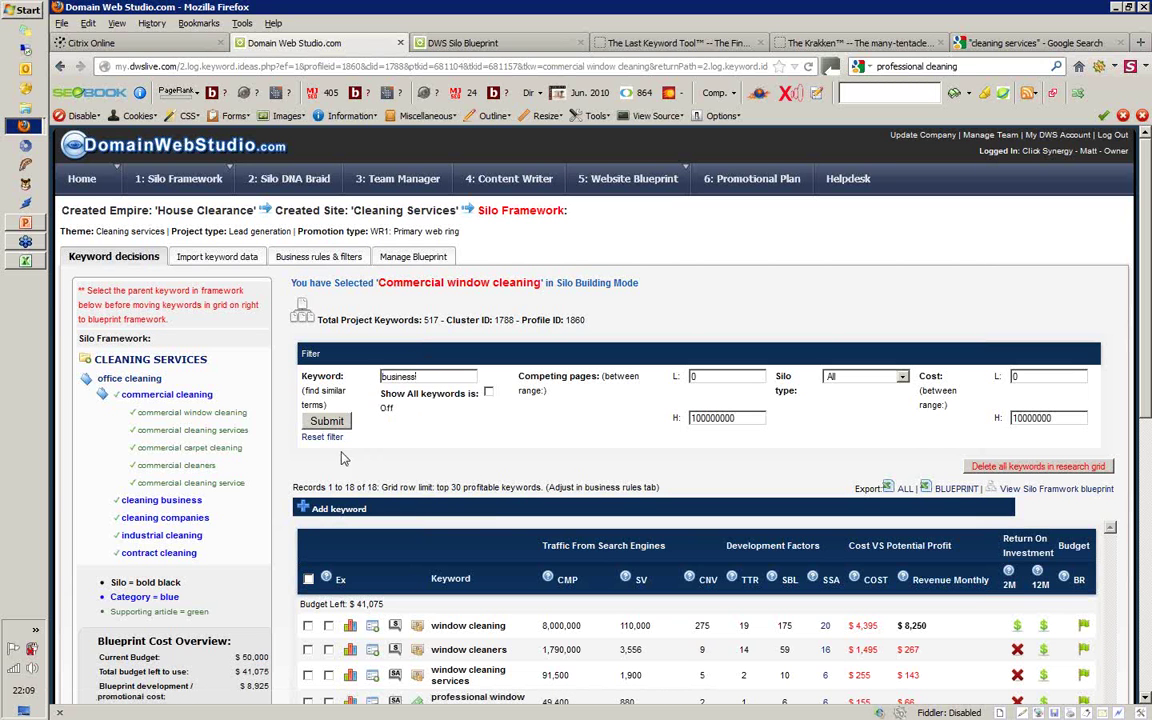
key(Return)
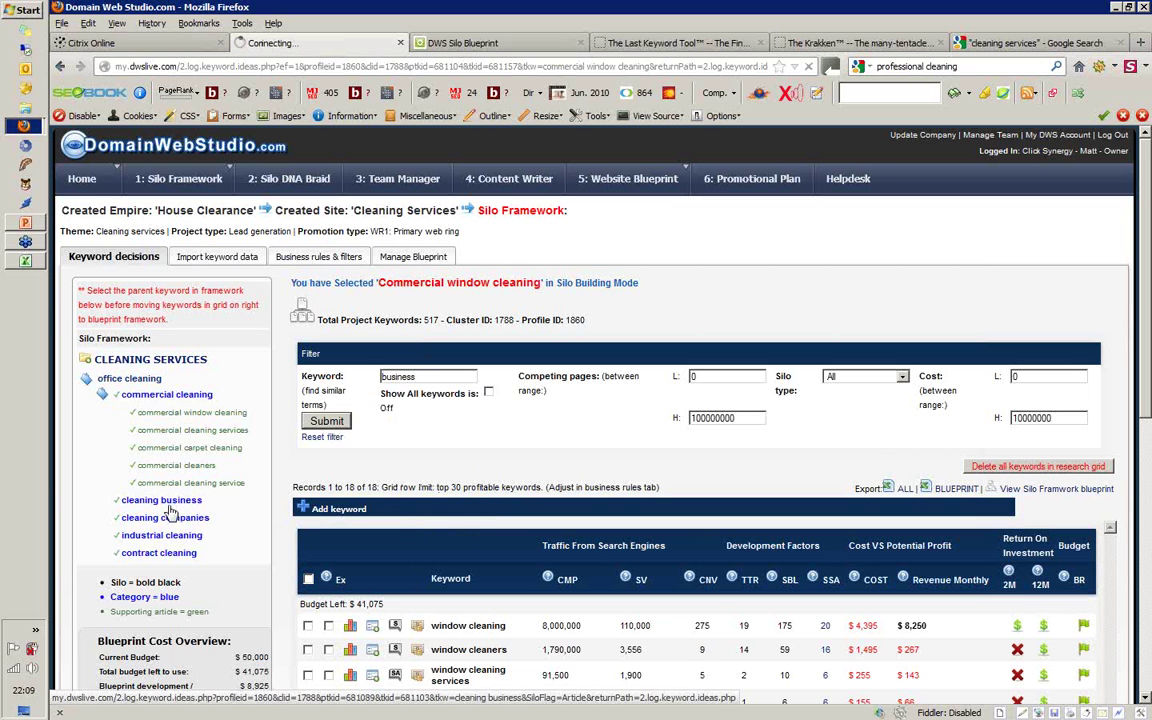
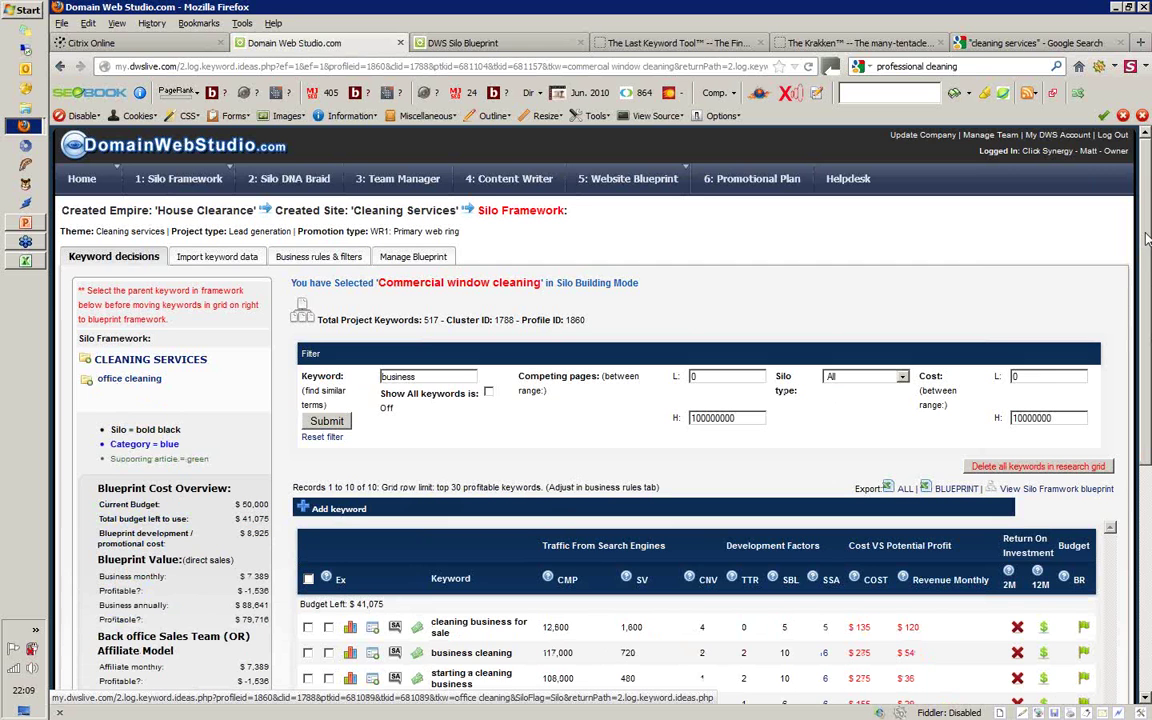
- Look through the filtered "business" keywords and expand "office cleaning" to view its categories
drag(1147, 238, 1147, 267)
scroll(1147, 267, down, 5)
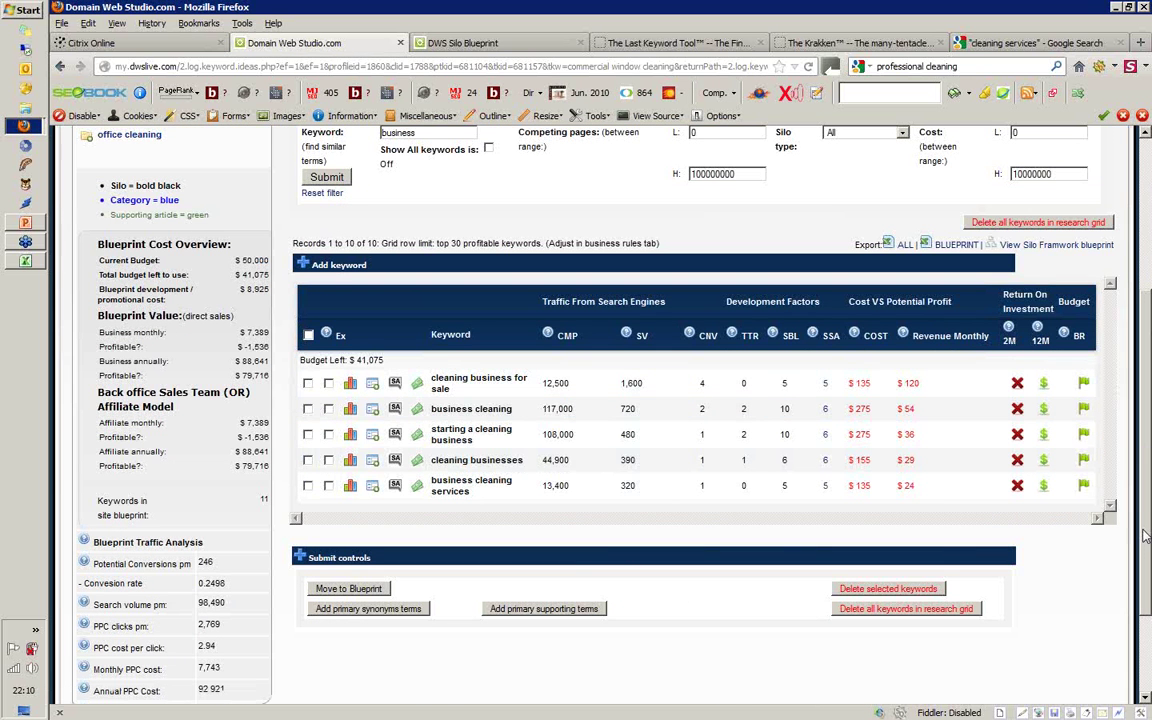
scroll(1147, 537, up, 5)
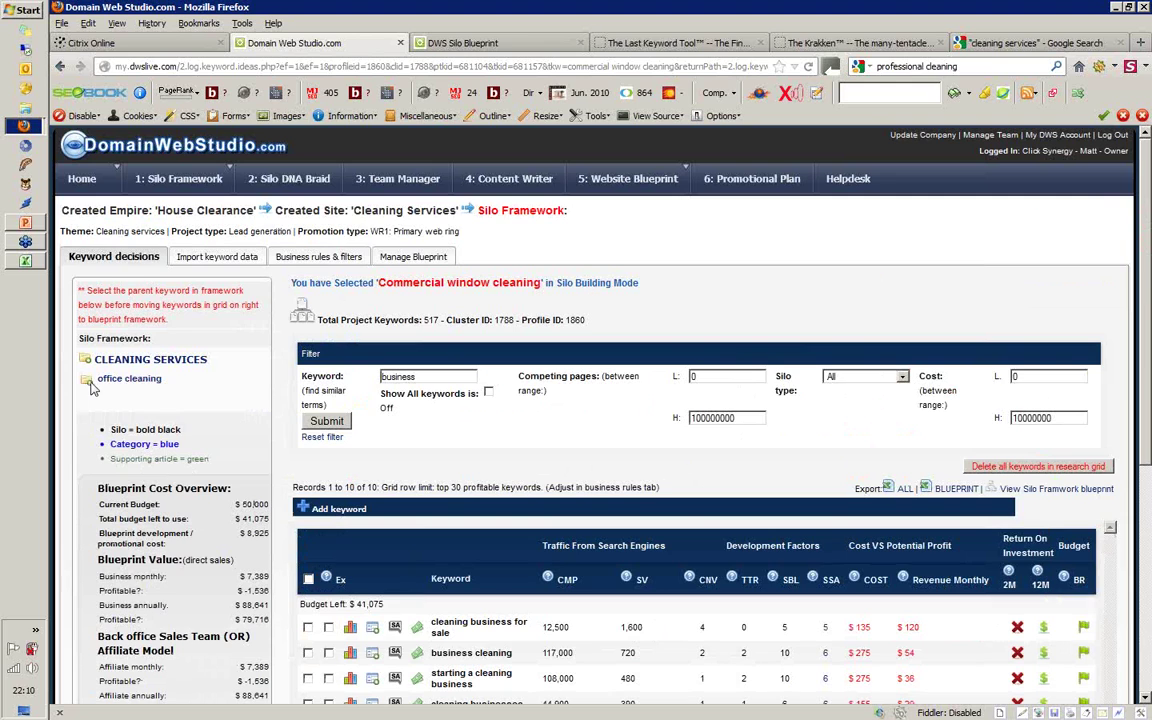
click(84, 354)
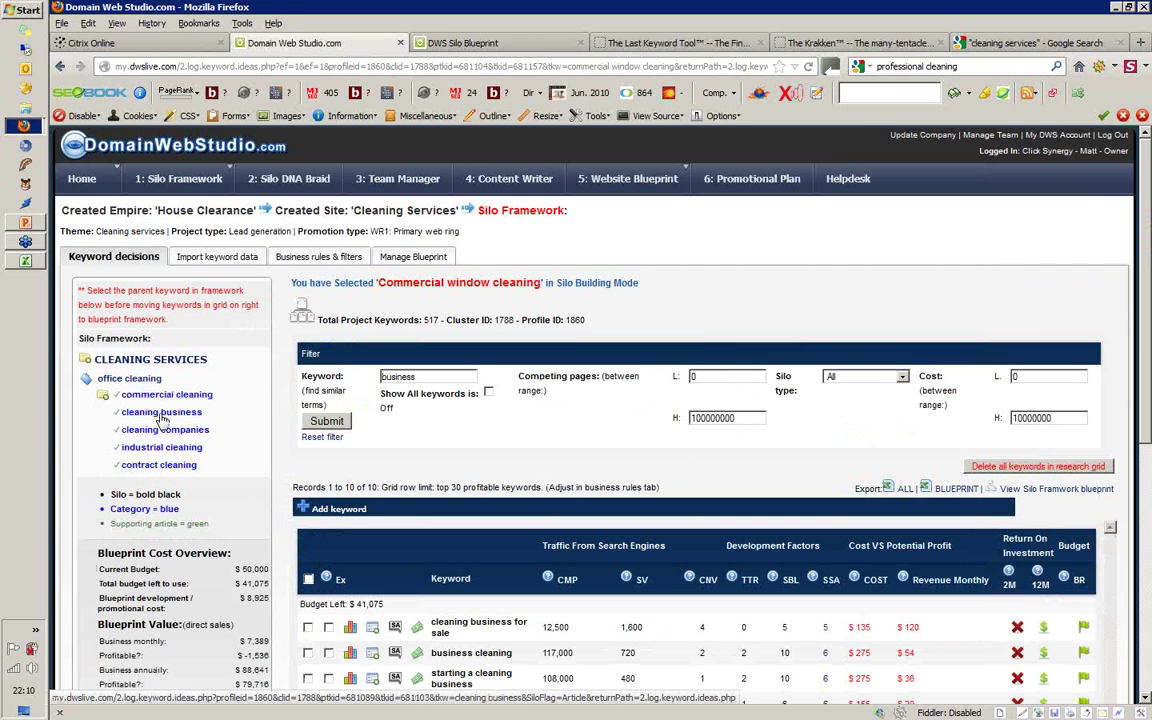
- Glance at the Krakken theme analysis, then re-examine the supporting keywords of "commercial window cleaning" in the silo blueprint
click(818, 45)
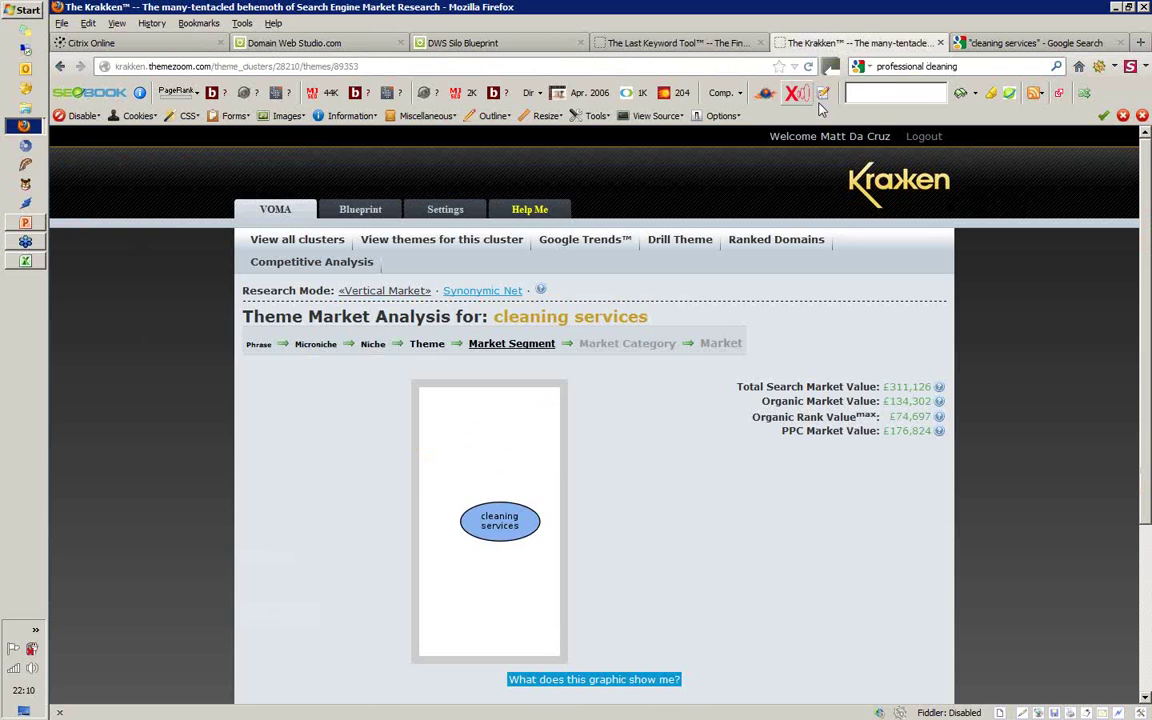
click(290, 43)
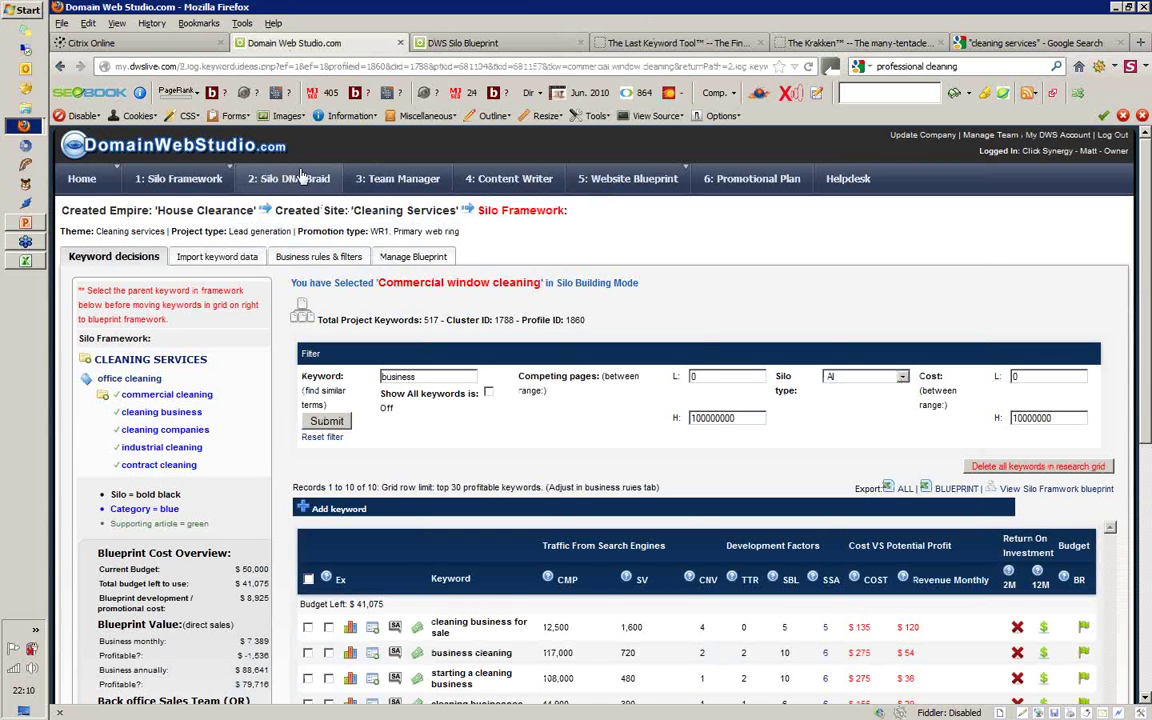
click(463, 42)
click(482, 392)
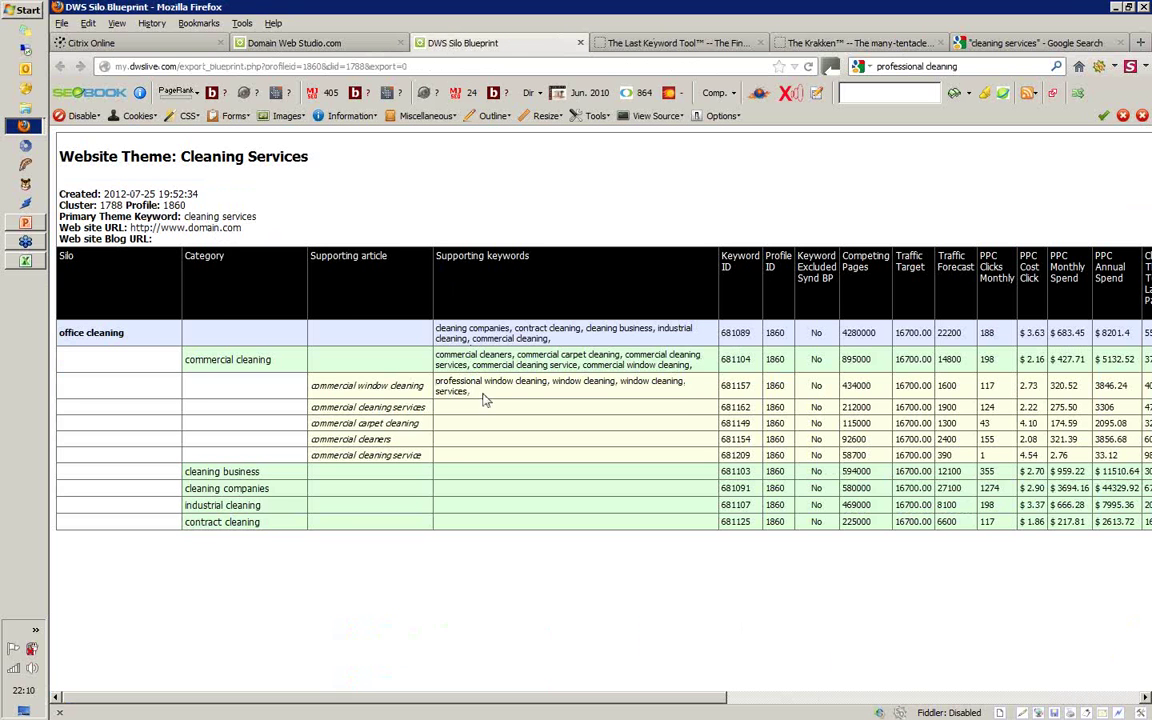
drag(468, 391, 345, 383)
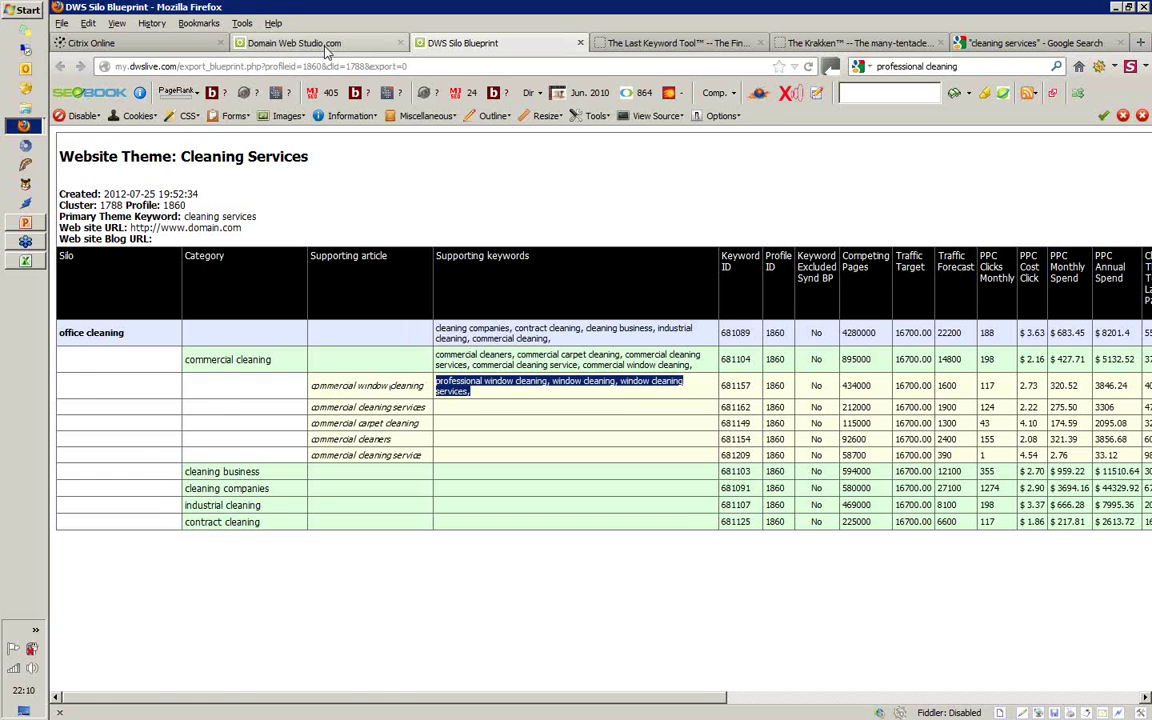
click(294, 43)
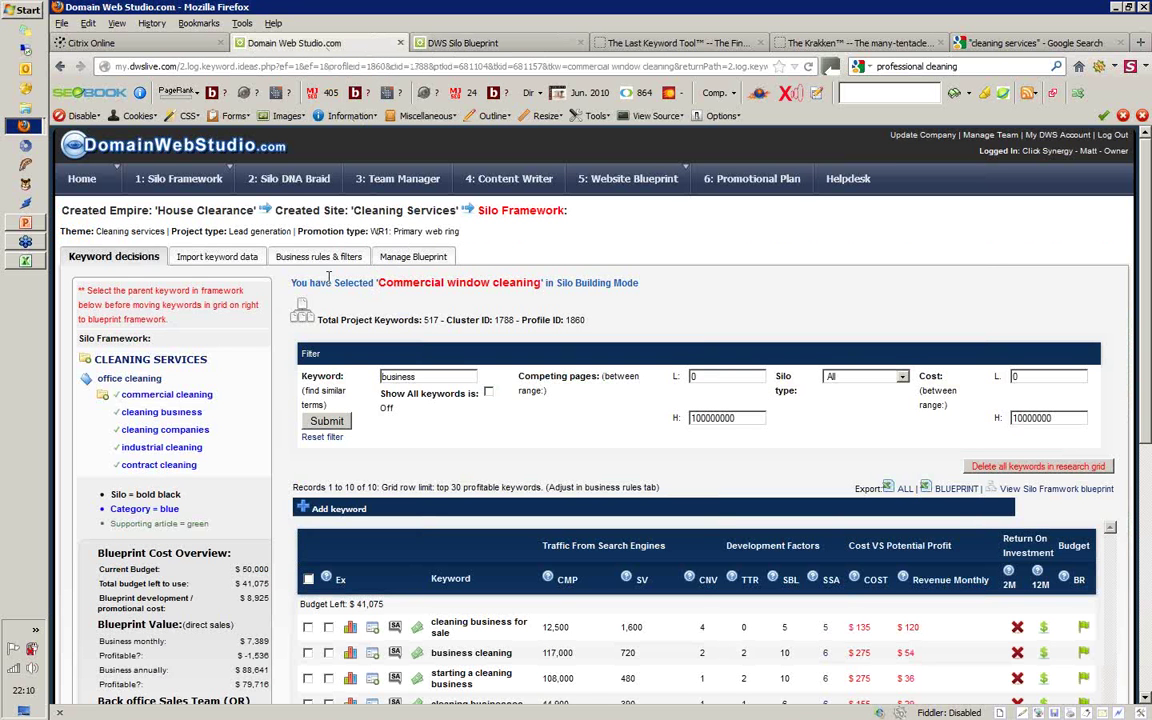
- Open the Silo DNA Braid for "office cleaning" and review its contextual, synonym and supporting keyword sections
click(289, 181)
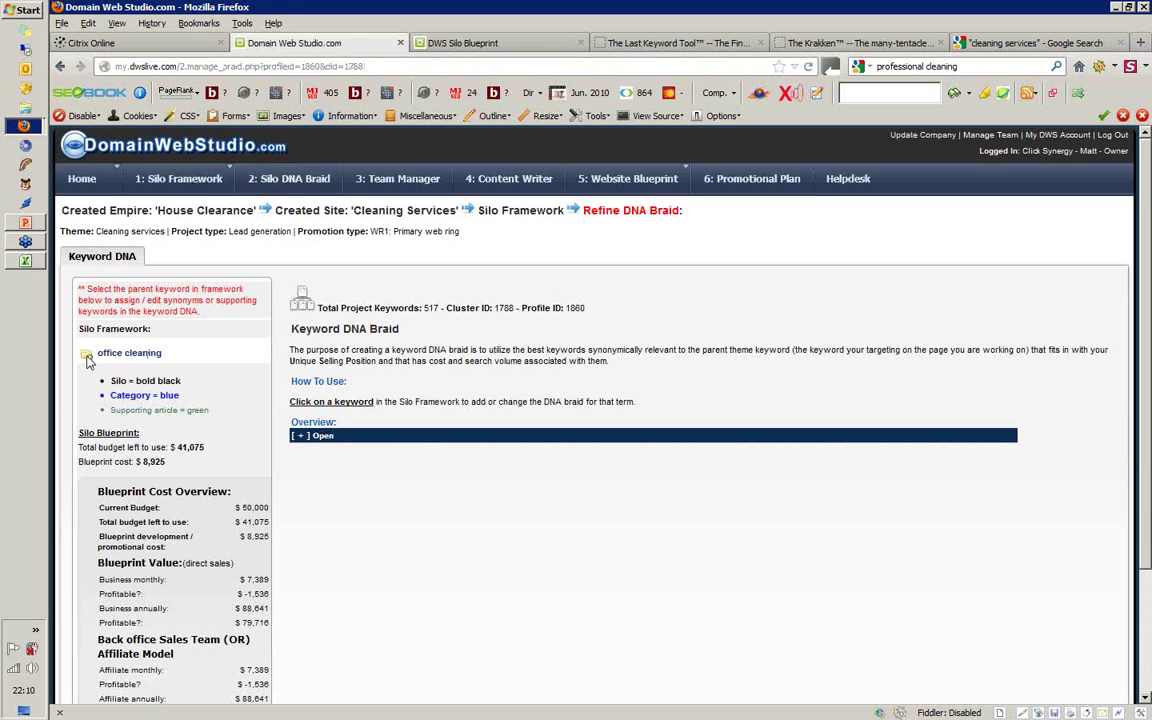
click(87, 355)
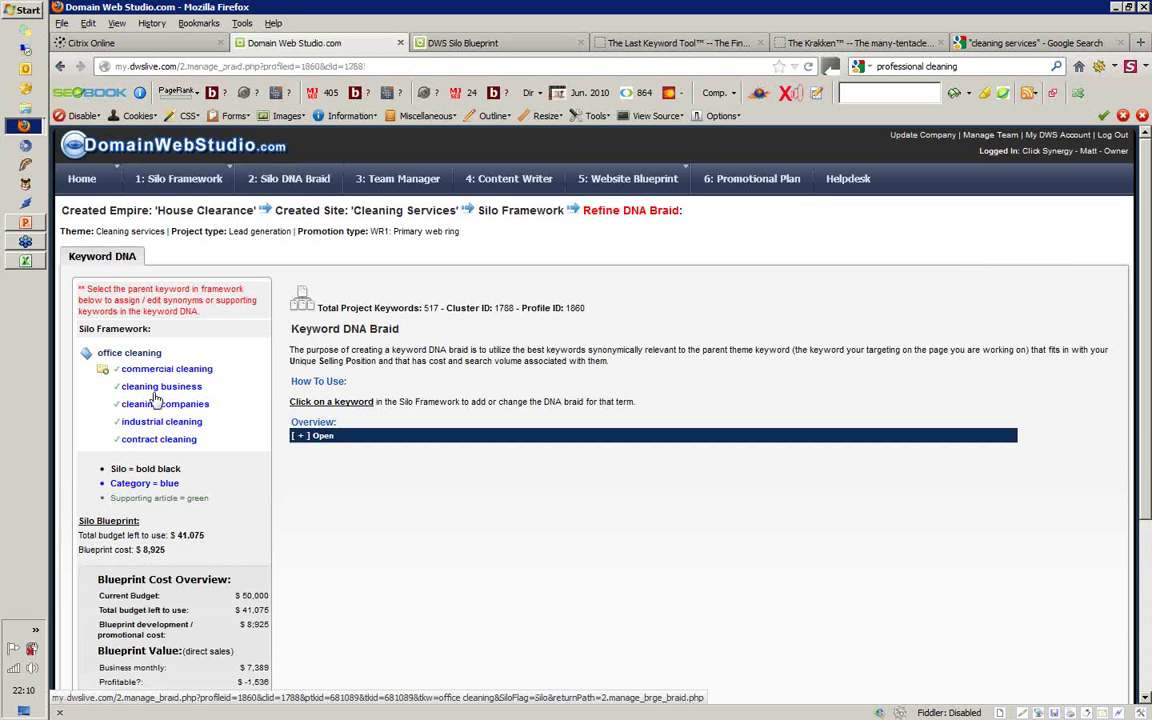
click(146, 358)
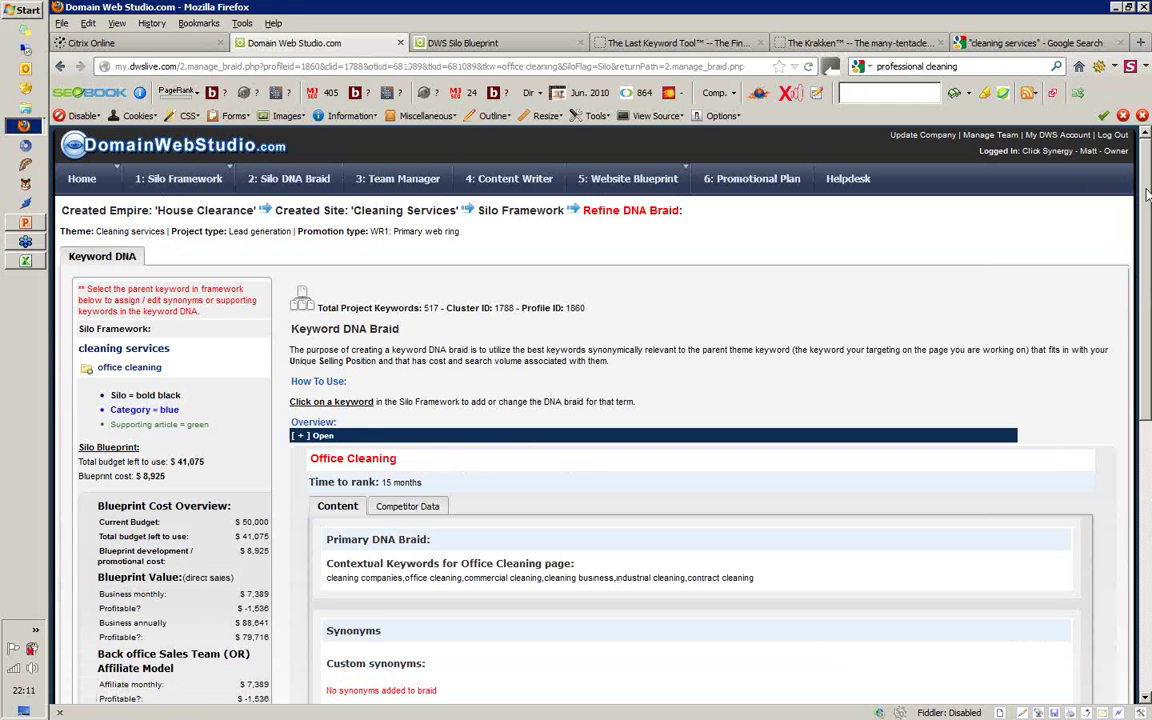
drag(1147, 208, 1150, 290)
triple_click(695, 318)
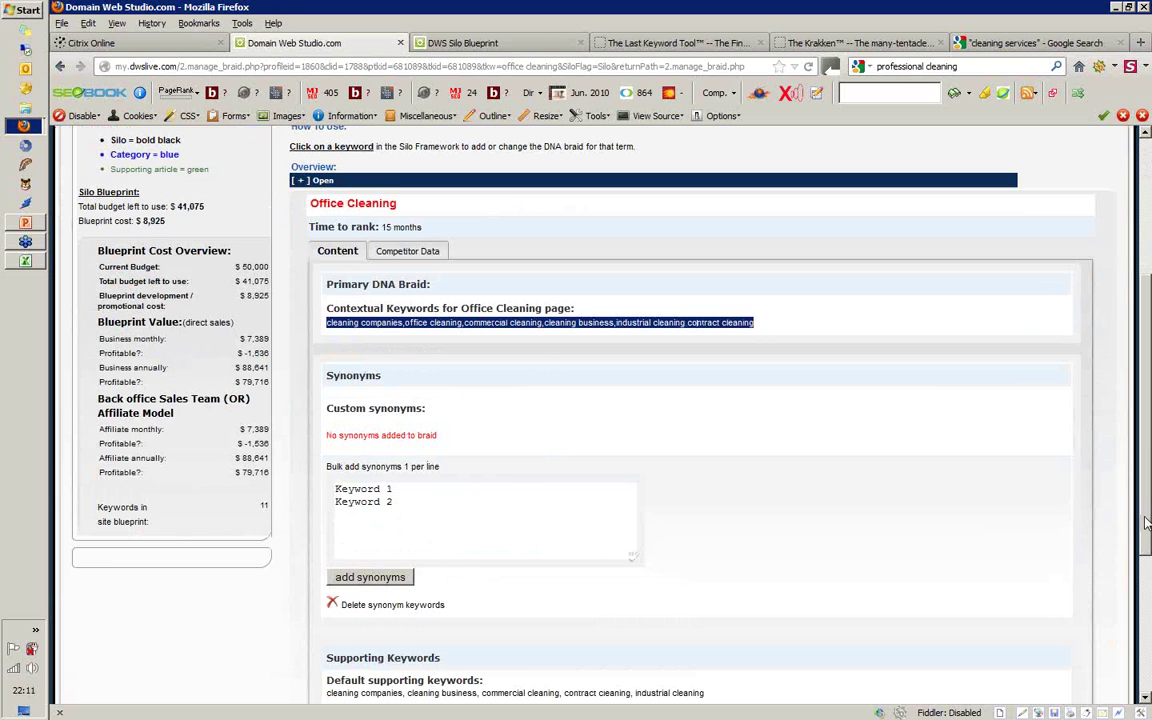
drag(1147, 522, 1147, 587)
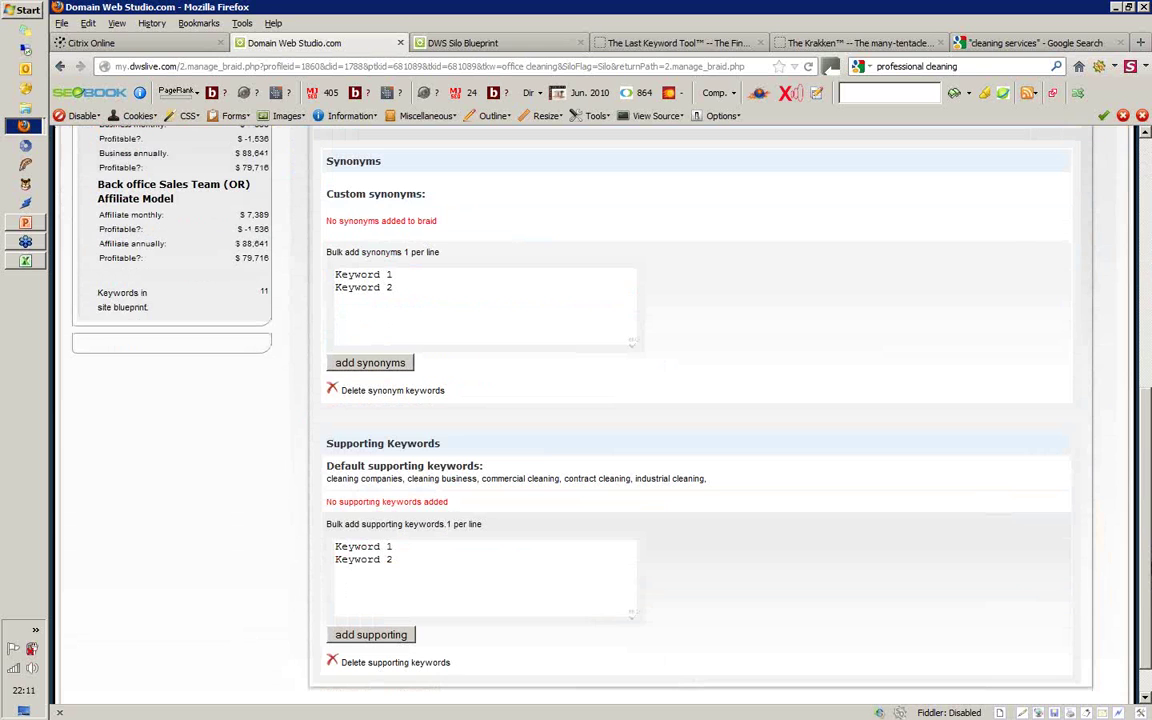
scroll(600, 400, up, 5)
drag(392, 607, 291, 589)
text(cl)
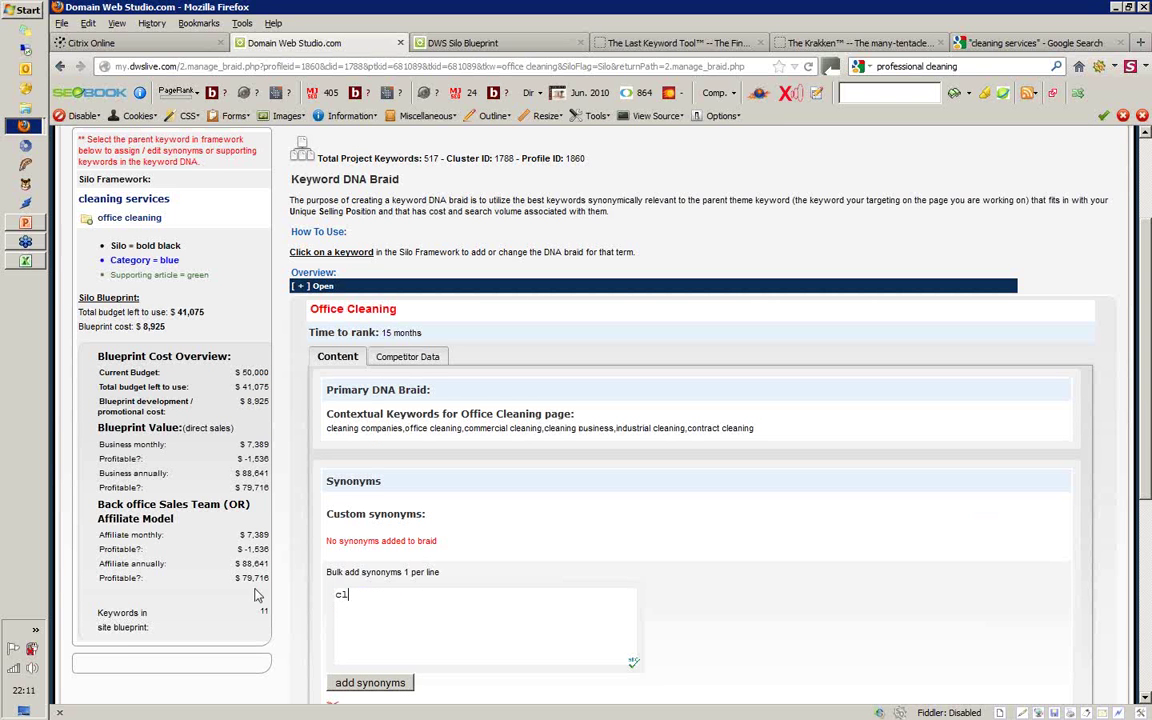
text(ean off)
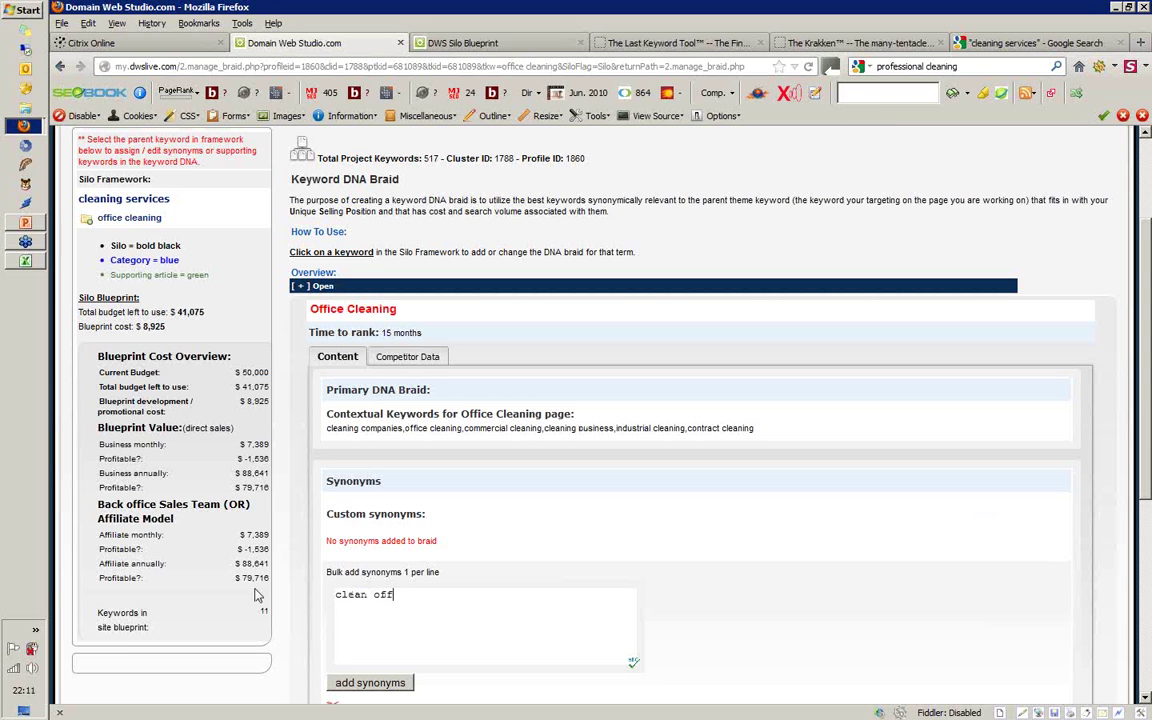
text(ice services)
drag(411, 594, 266, 596)
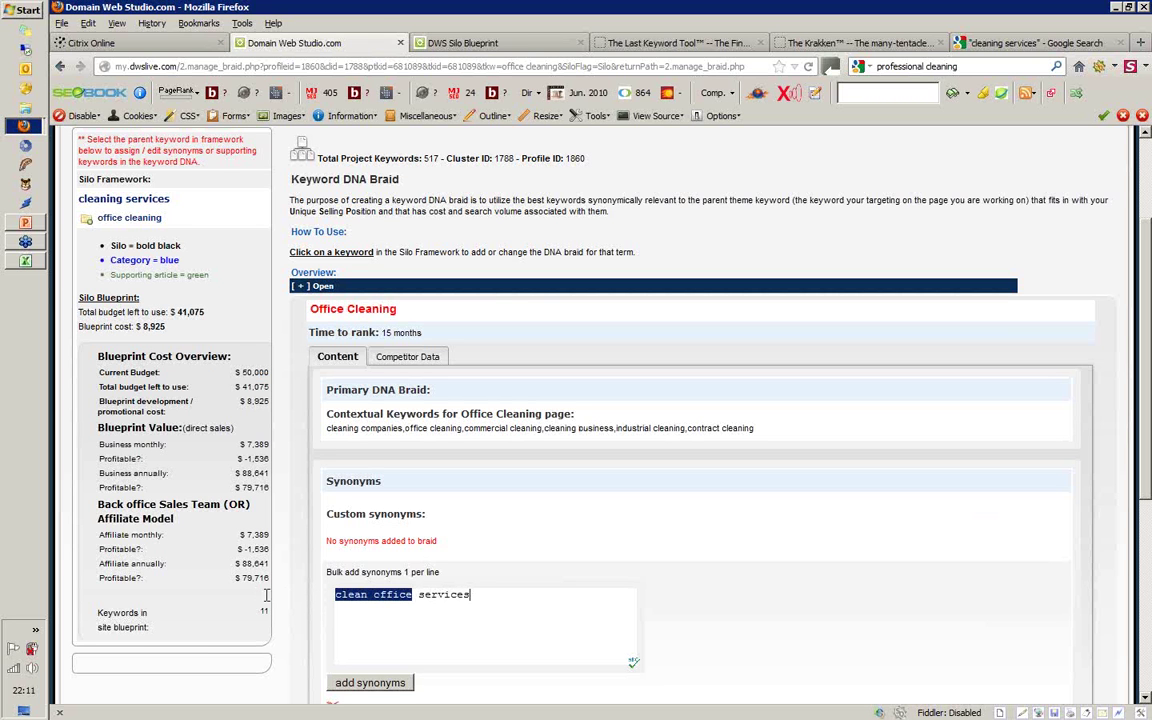
key(Delete)
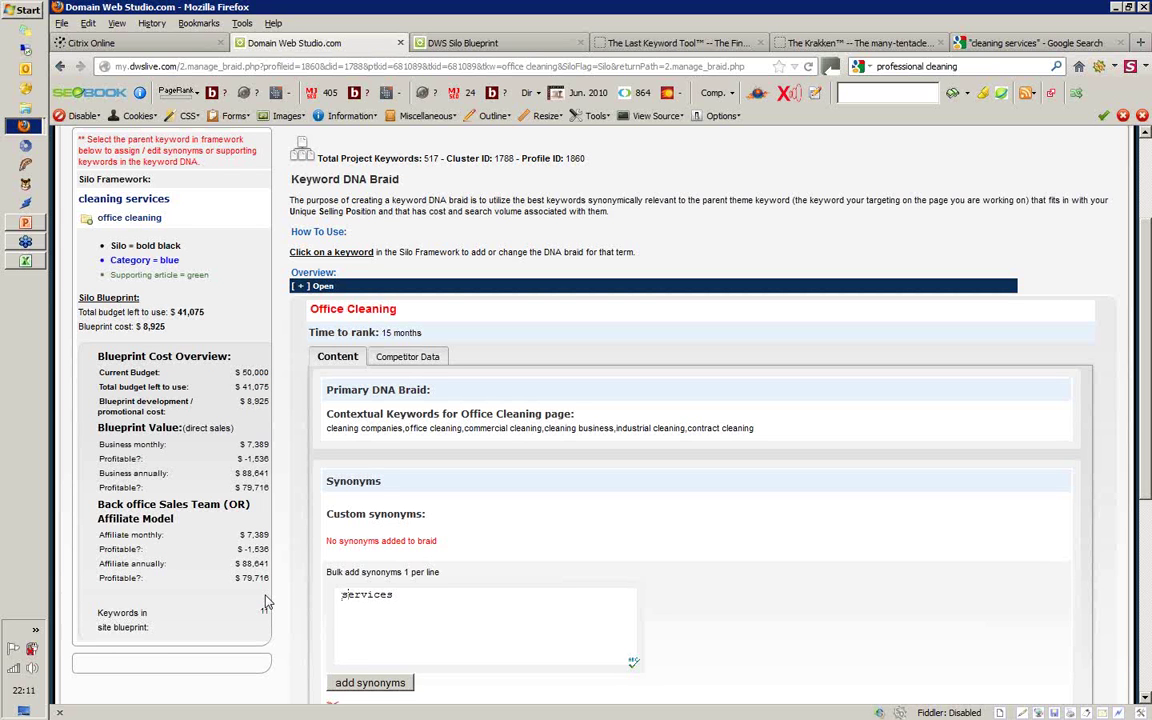
key(Delete)
text(bu)
- Add "professional cleaning" as a custom synonym for "office cleaning", replacing the text in the bulk synonyms box
drag(419, 597, 228, 580)
key(Delete)
text(professional cleaning)
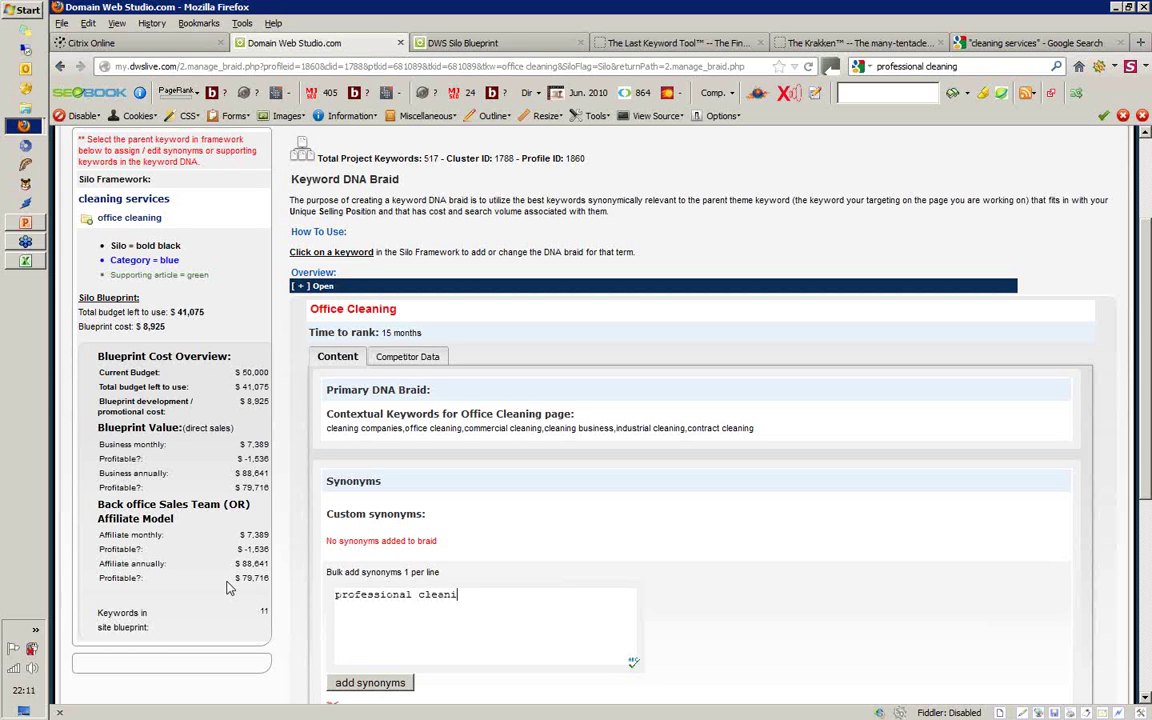
click(368, 682)
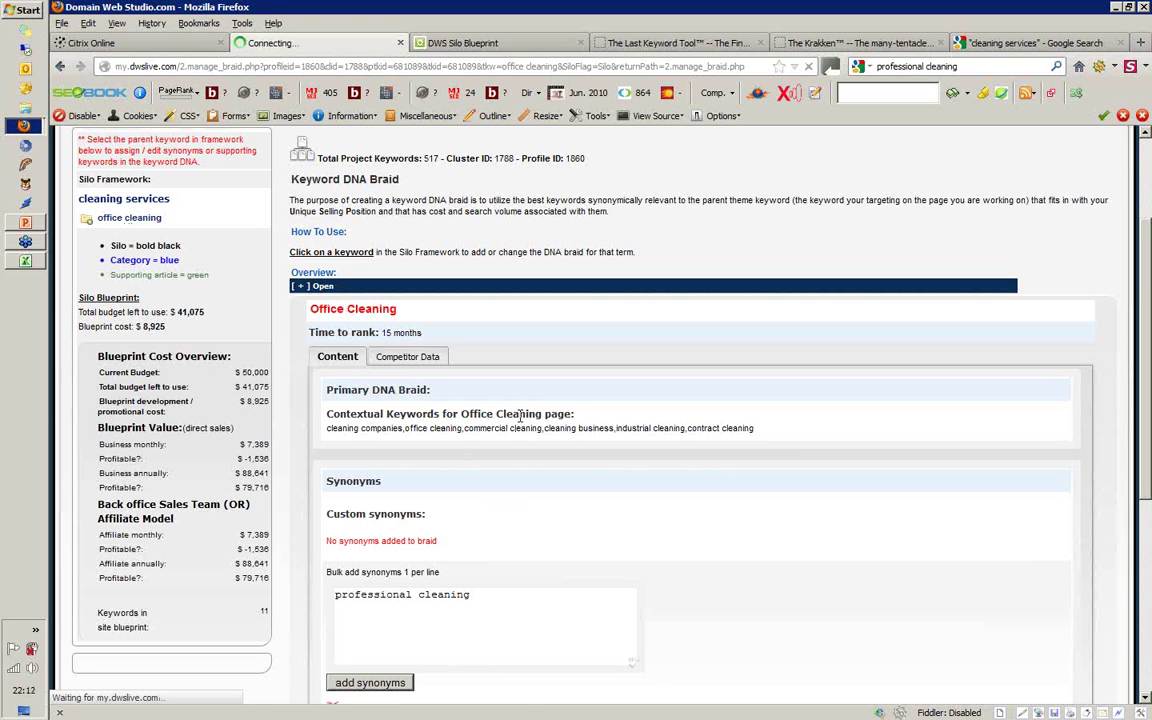
double_click(445, 594)
drag(410, 585, 291, 584)
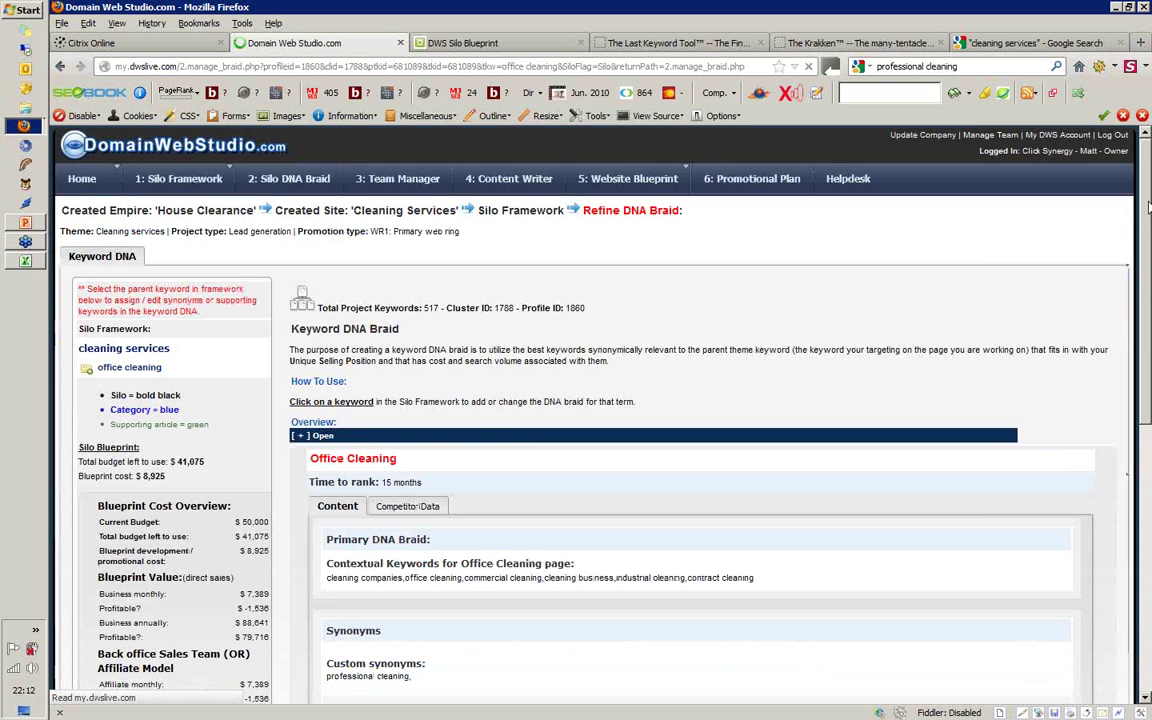
- Review the custom synonyms and supporting keywords in the DNA braid of "office cleaning"
drag(1149, 207, 1149, 539)
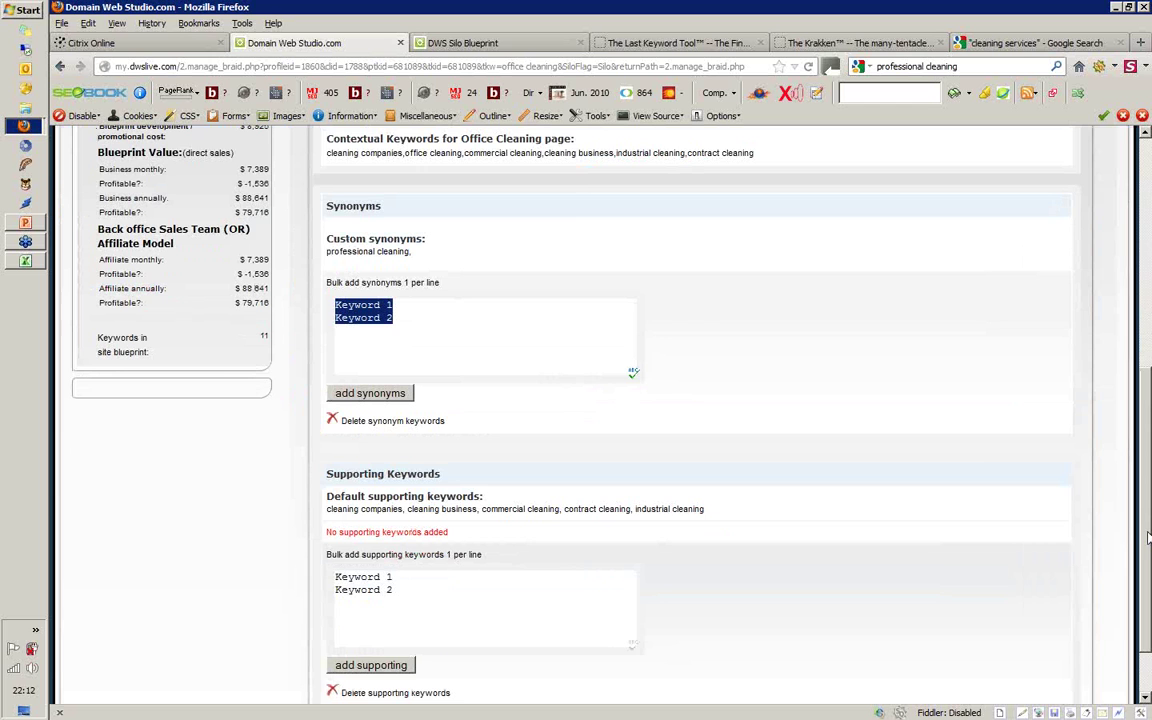
scroll(1149, 539, down, 2)
drag(1149, 548, 1146, 428)
drag(419, 509, 332, 520)
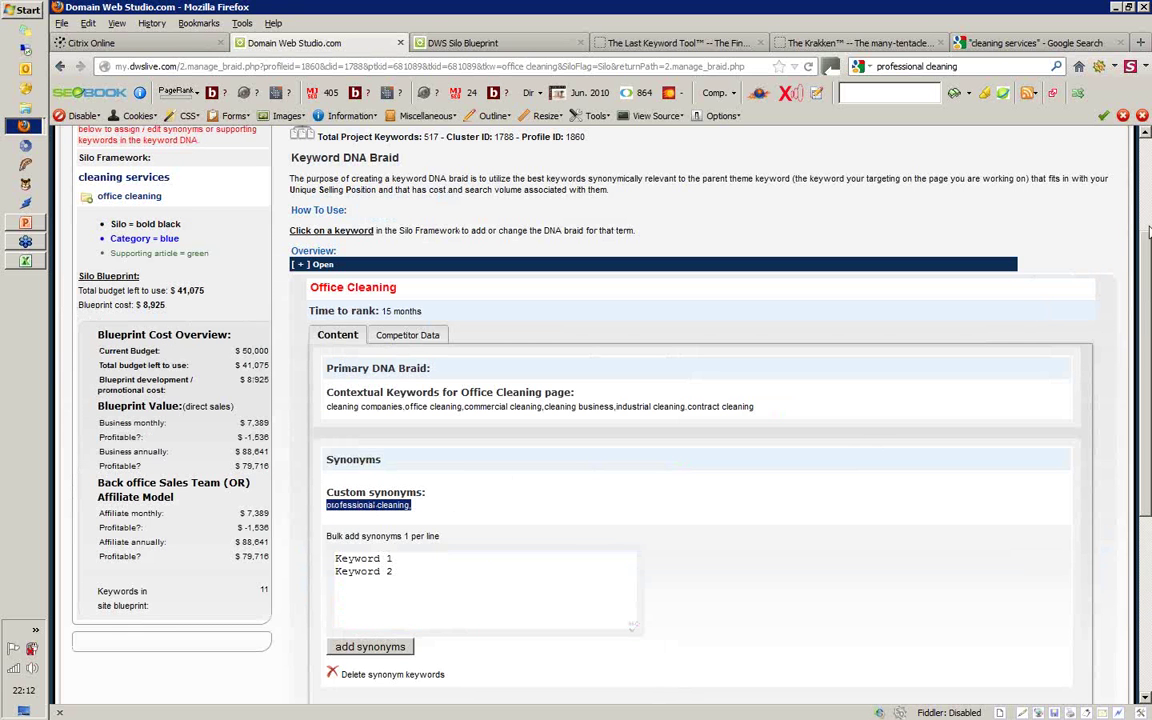
- Check the silo blueprint for "professional cleaning" among the supporting keywords of "office cleaning" and return to the DNA braid
click(512, 45)
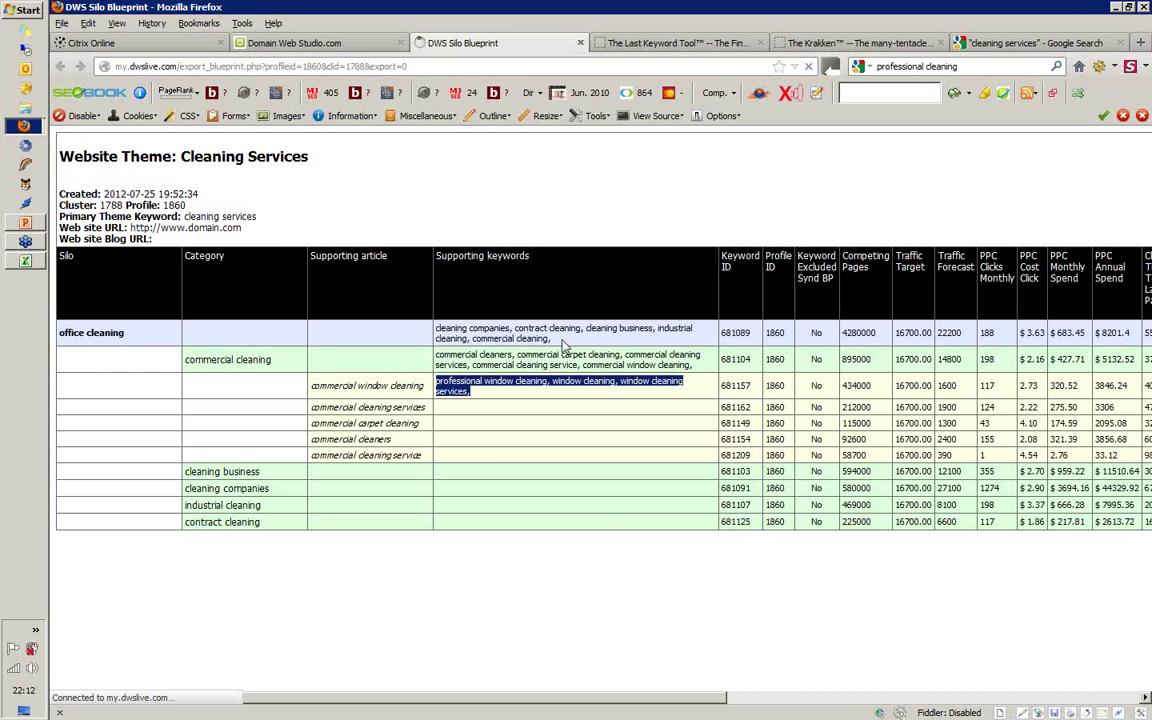
drag(636, 344, 556, 342)
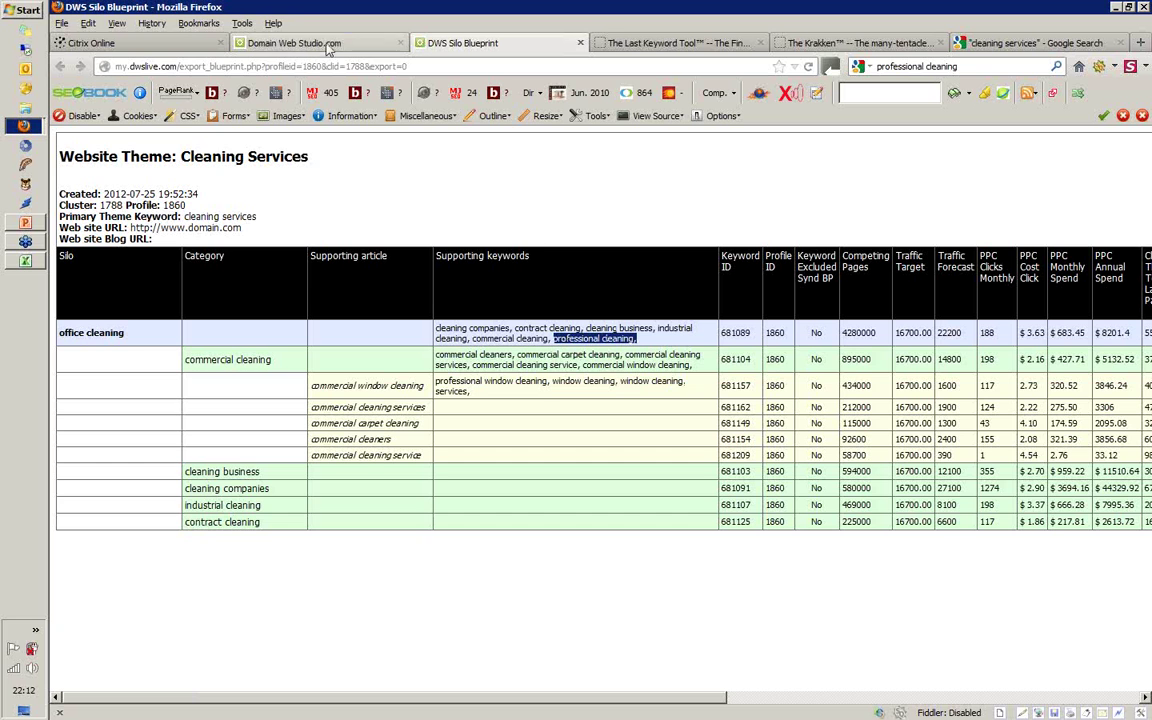
click(268, 43)
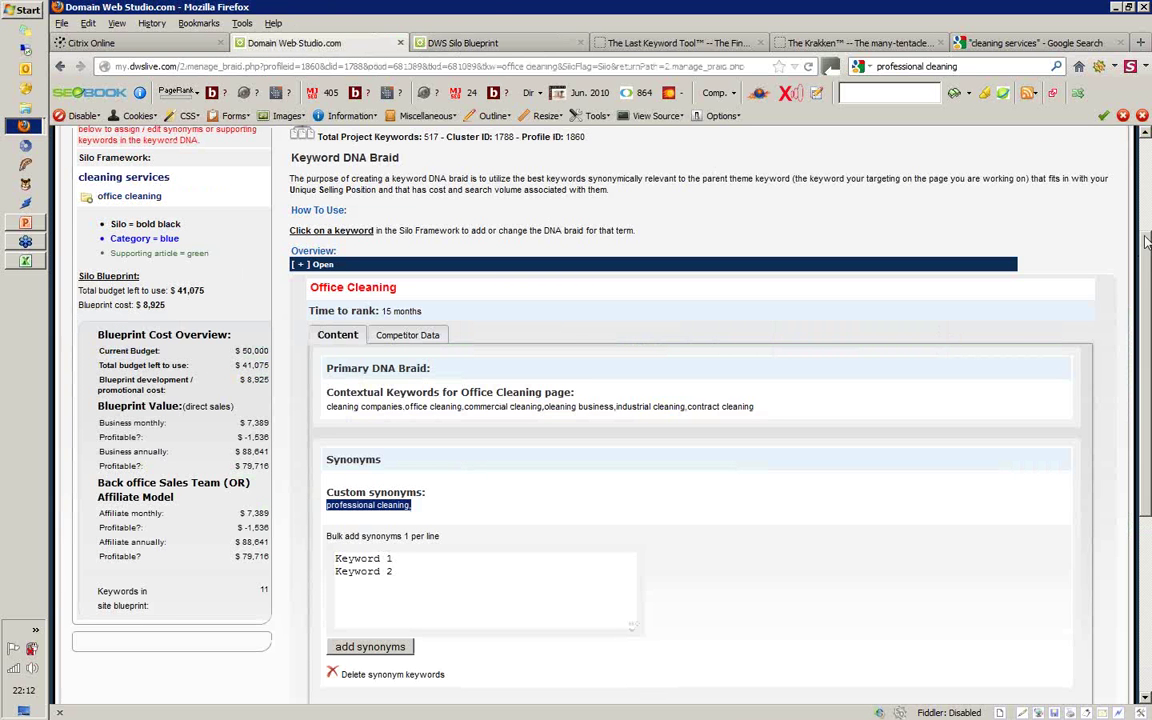
- Open the team manager and review the team member's monthly availability, remaining hours and percentage of time available
drag(1146, 240, 1148, 170)
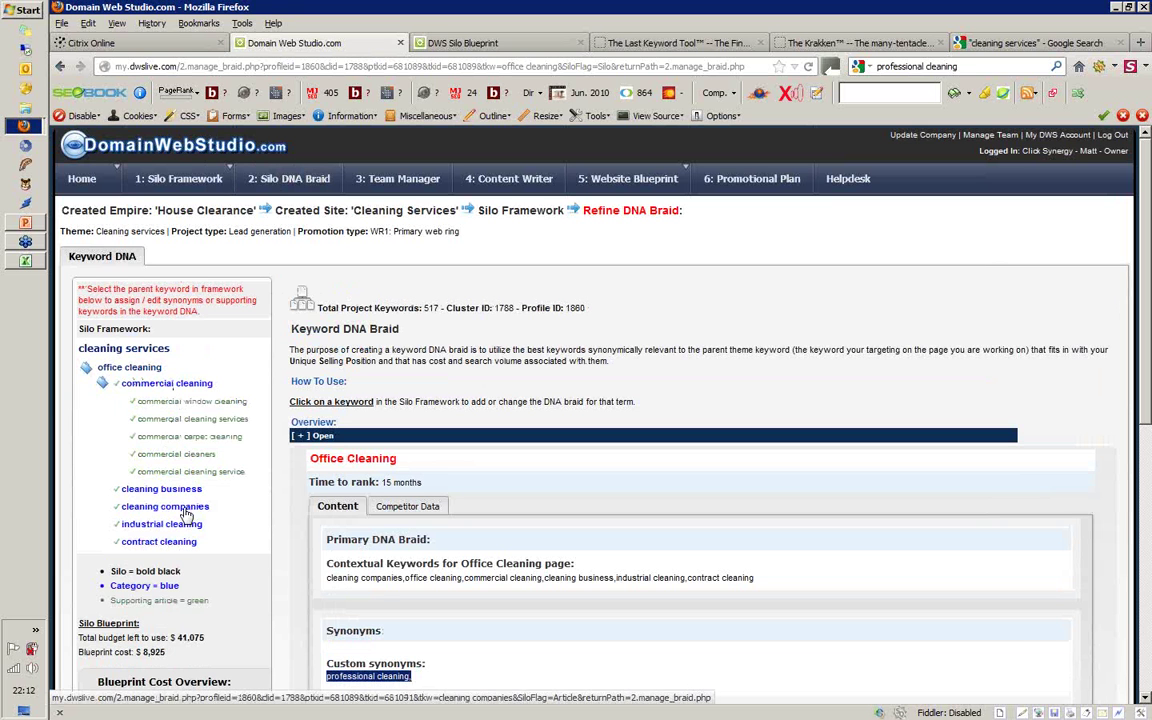
click(398, 185)
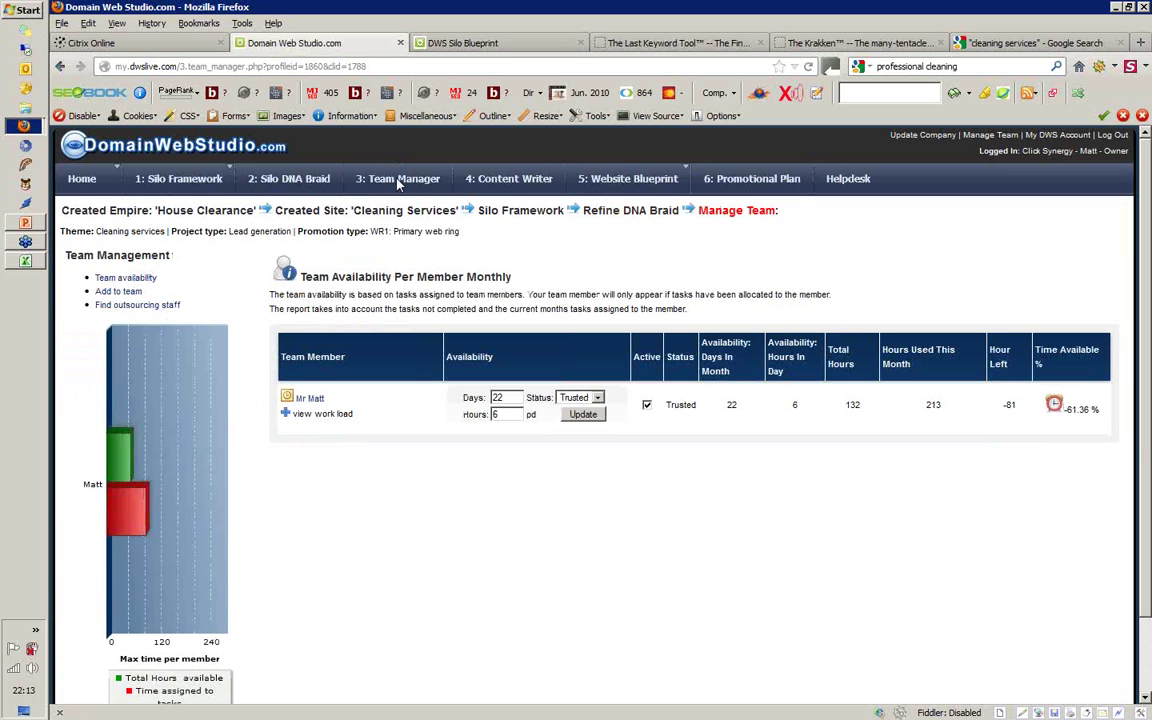
triple_click(318, 399)
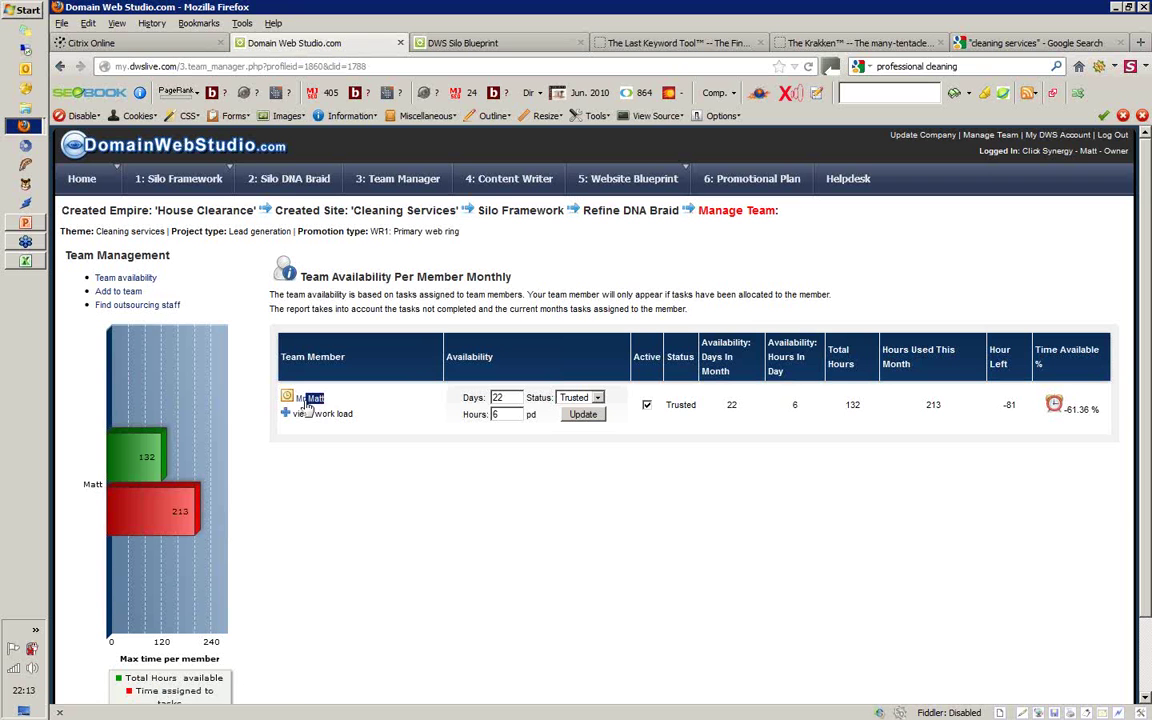
drag(1101, 410, 1064, 410)
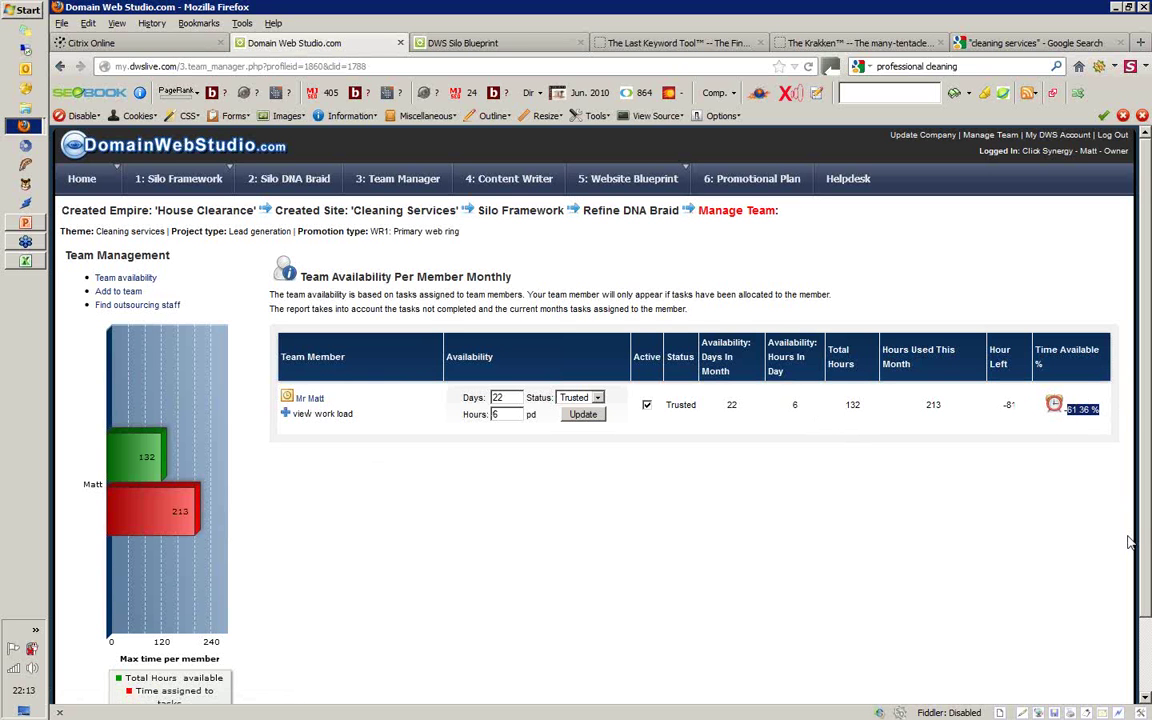
drag(1018, 405, 1003, 405)
- Expand the team member's workload and review the hours left for the Online Marketing and House Clearance projects
click(286, 415)
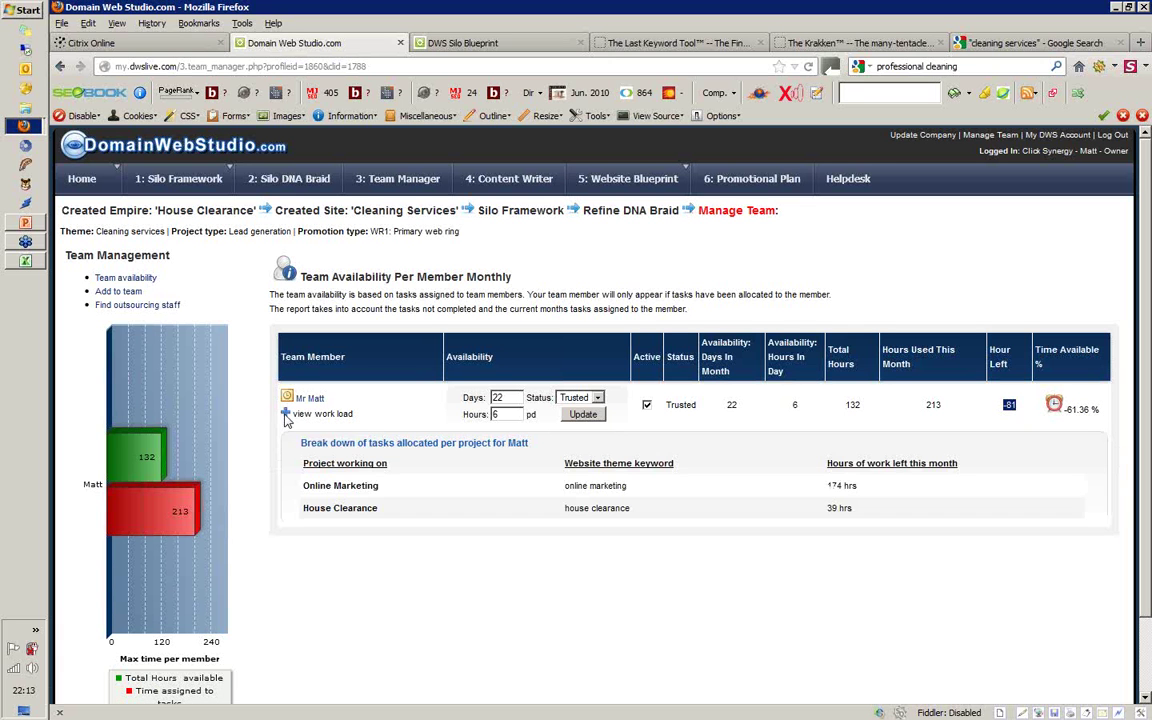
drag(399, 488, 300, 486)
drag(866, 486, 823, 488)
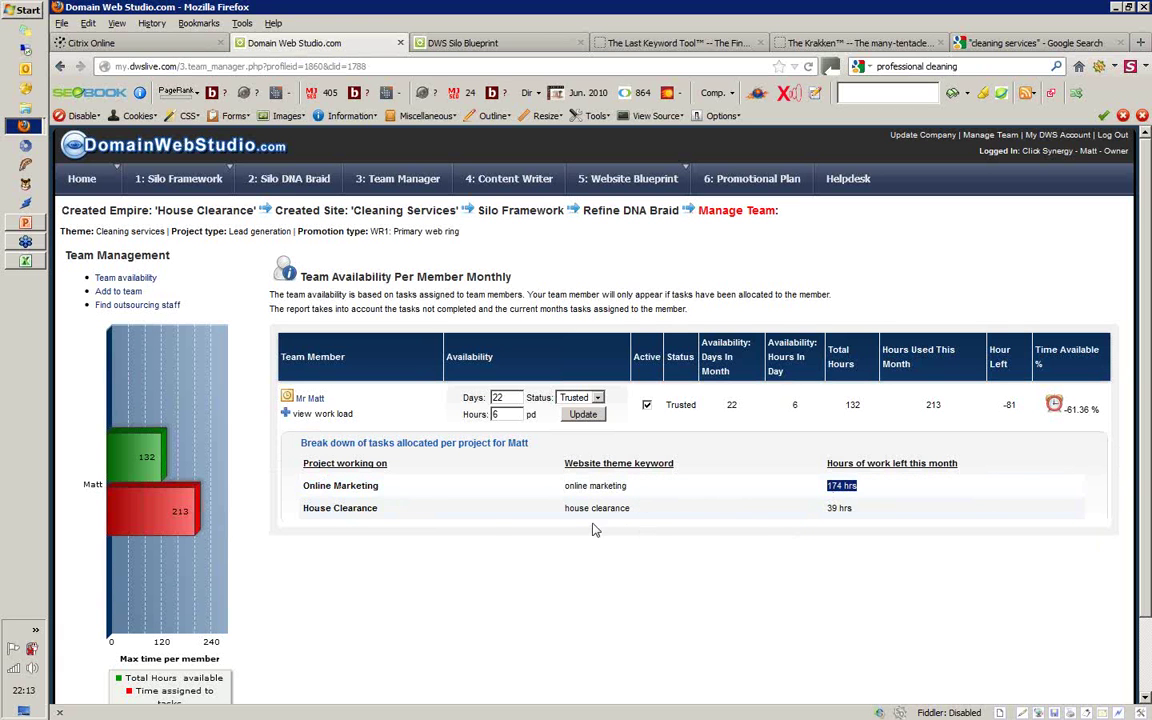
drag(381, 510, 301, 509)
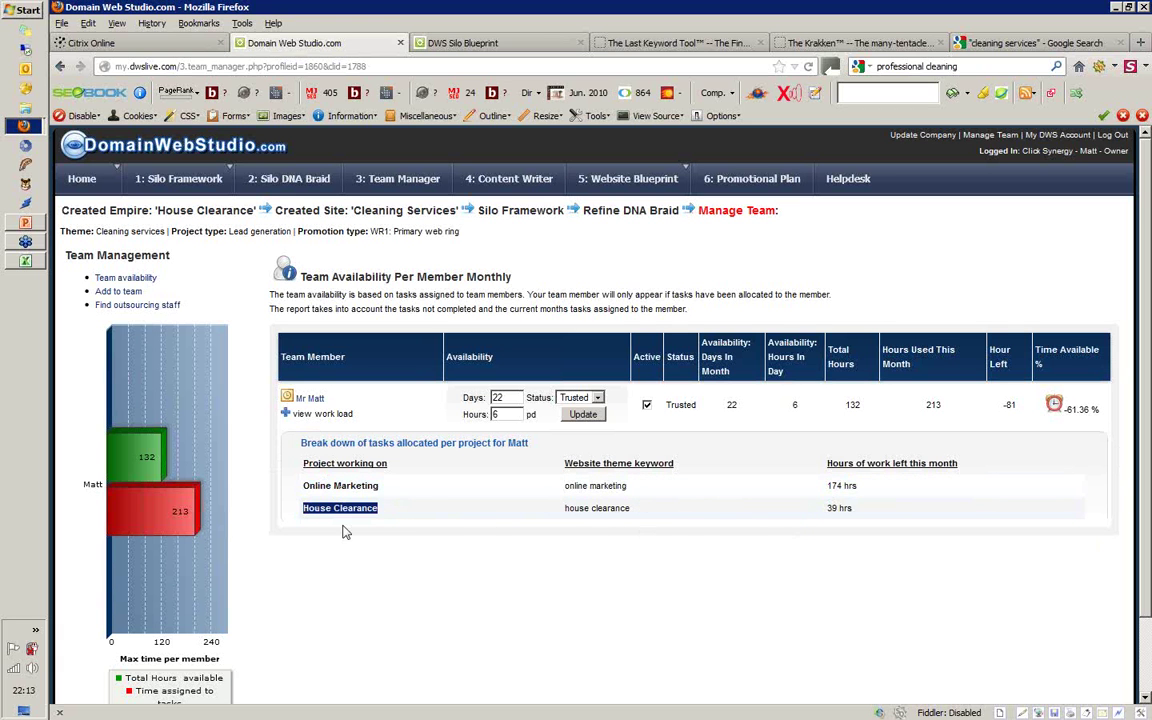
drag(888, 511, 779, 507)
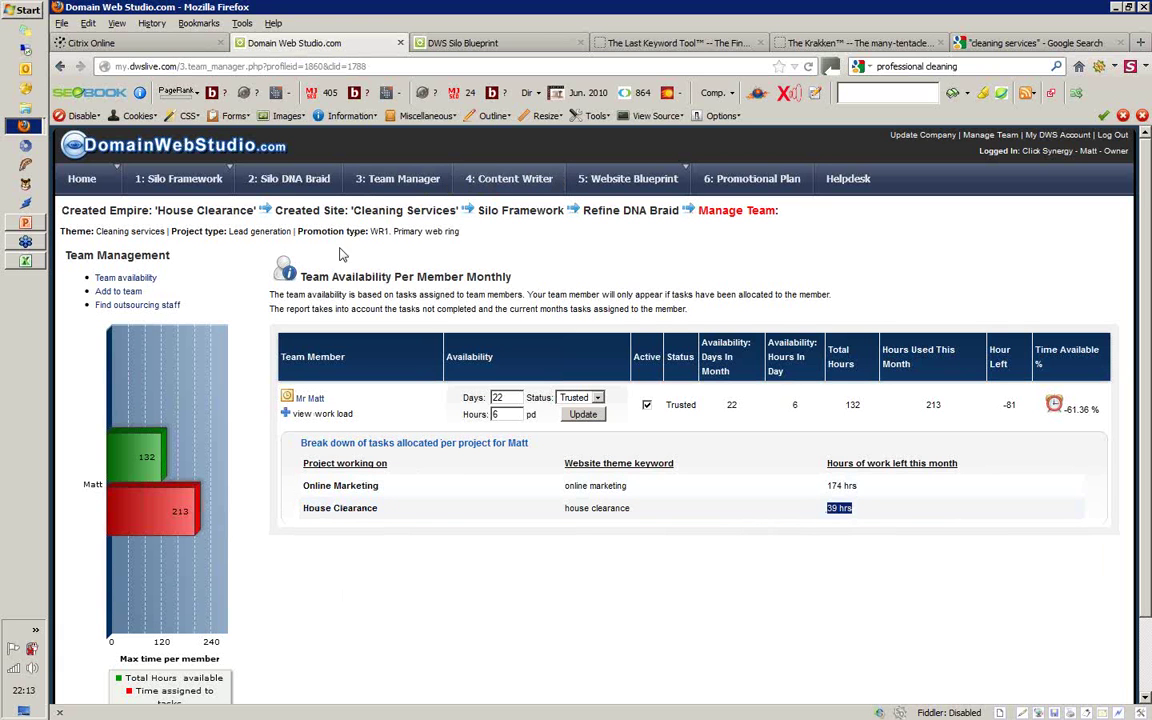
- Compare total hours available with time assigned to tasks in the team chart, checking the time available and the Online Marketing project
mouse_move(125, 498)
mouse_move(84, 184)
mouse_move(172, 521)
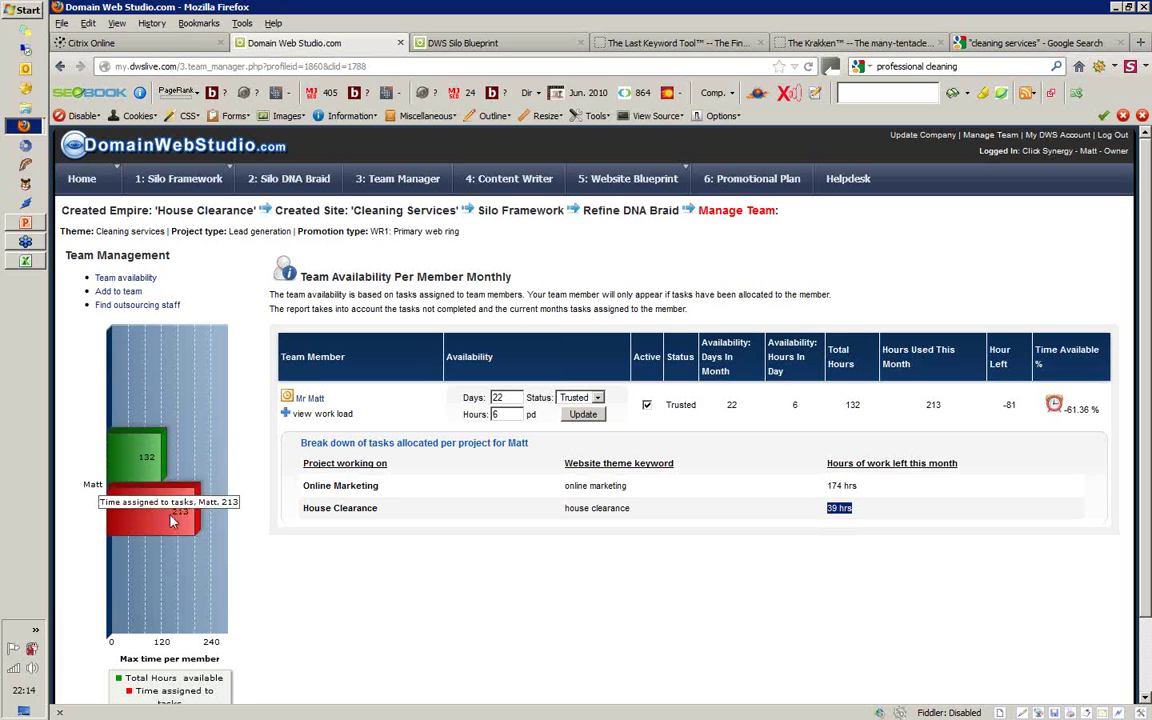
mouse_move(126, 462)
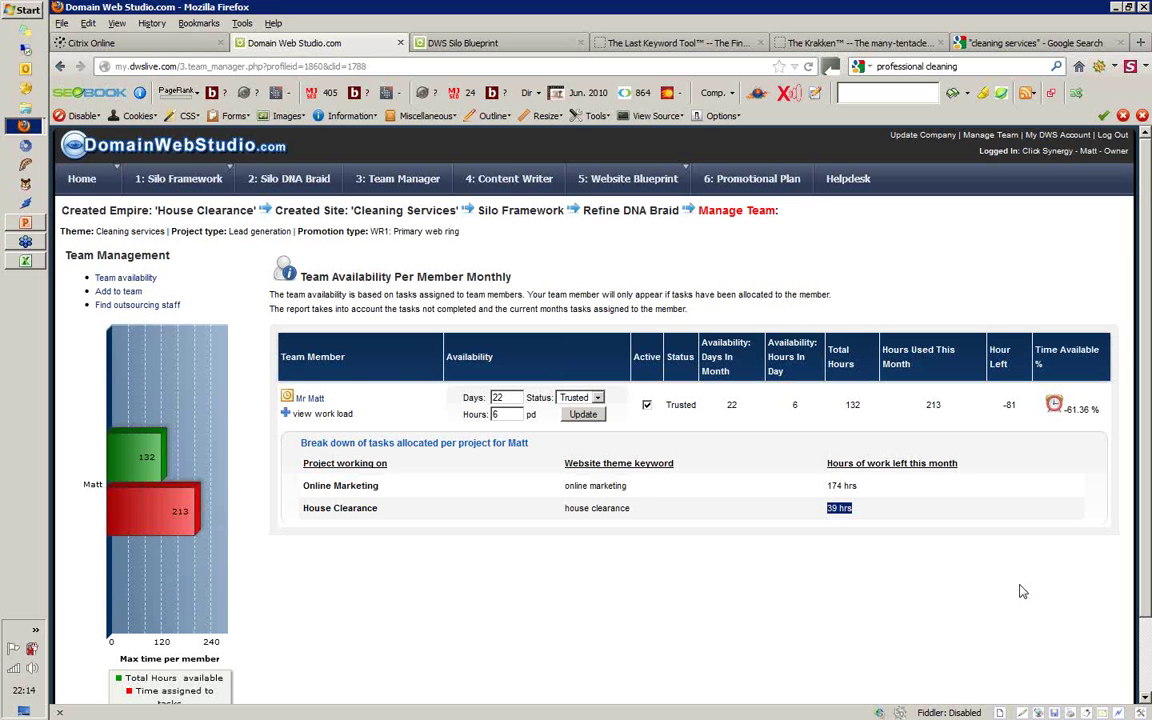
click(1098, 409)
drag(1098, 409, 1062, 409)
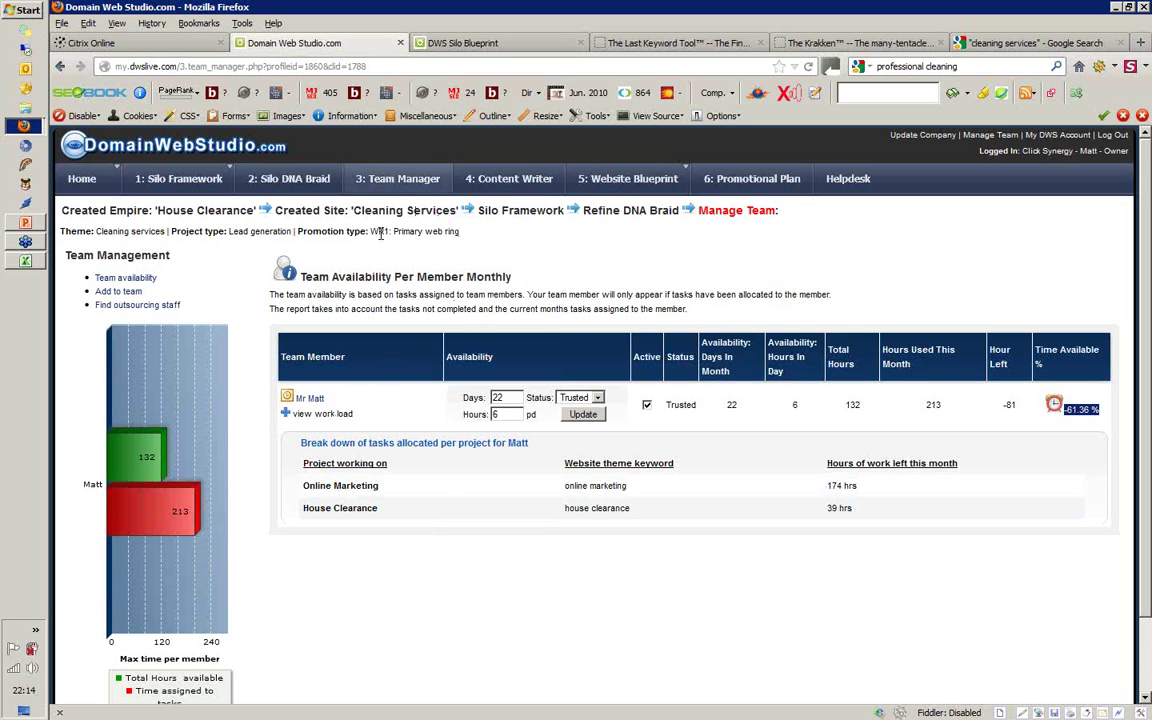
mouse_move(150, 480)
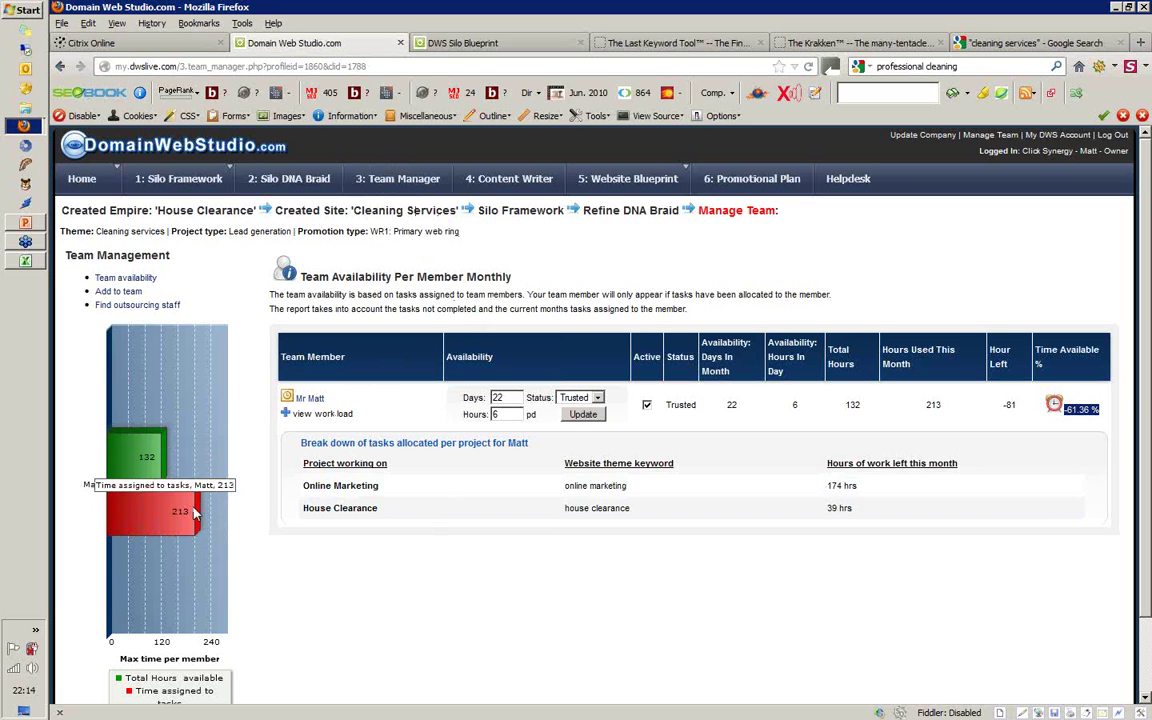
drag(390, 487, 303, 487)
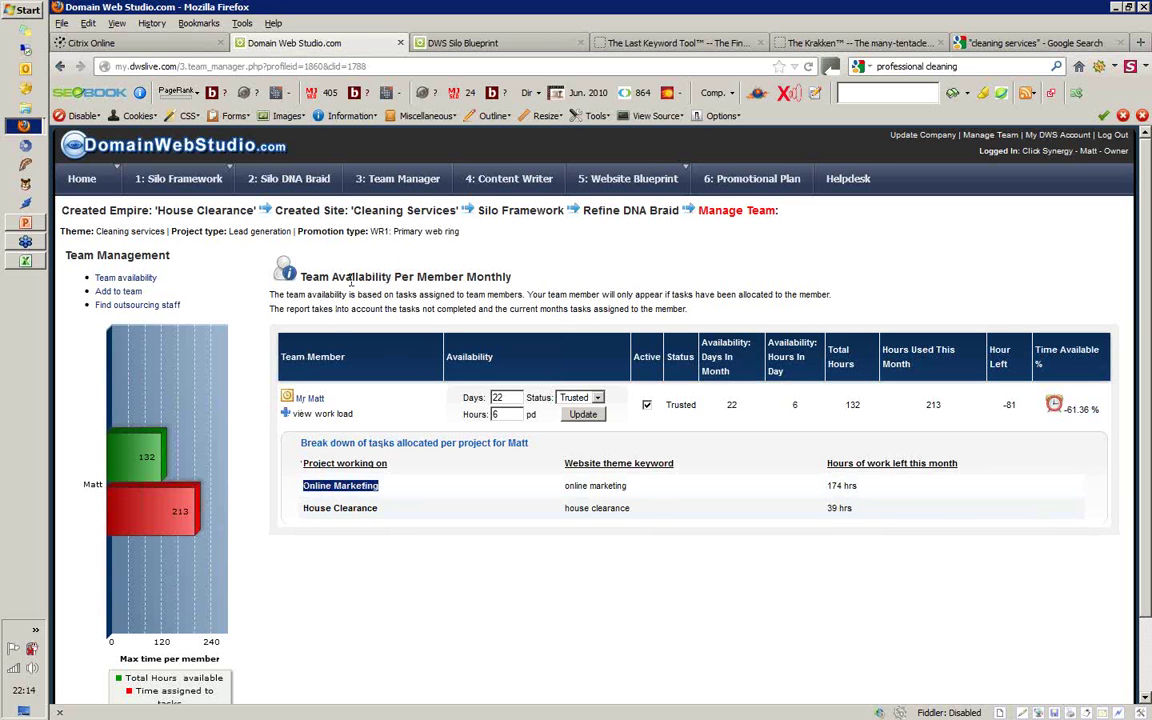
- Open the directory for finding outsourcing staff and look through its service categories and portals
click(138, 304)
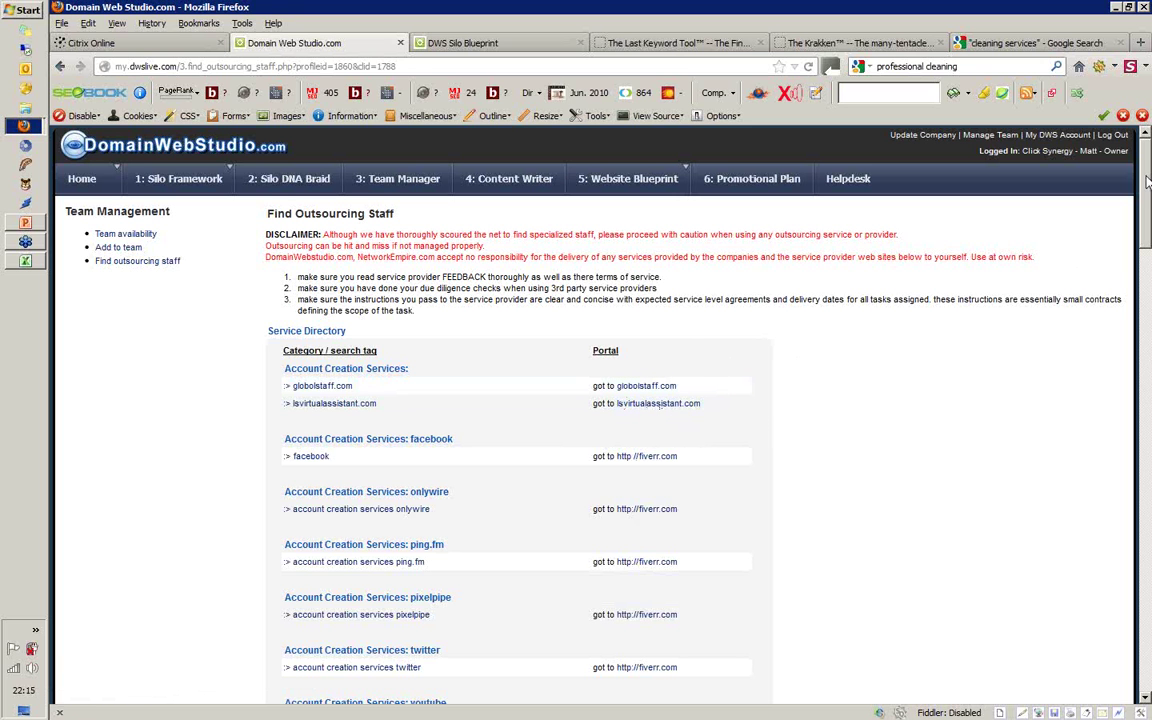
drag(1148, 190, 1148, 140)
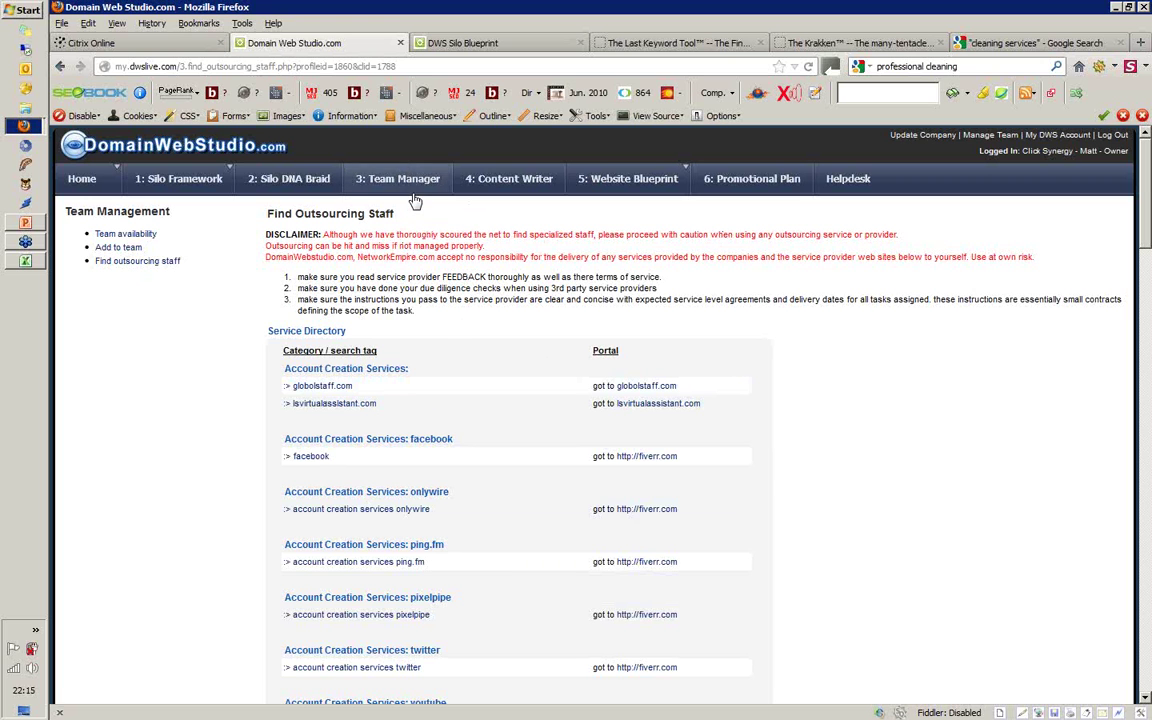
- Open the website content order form and check which team members can be chosen to write the articles, keeping the trusted owner
click(497, 181)
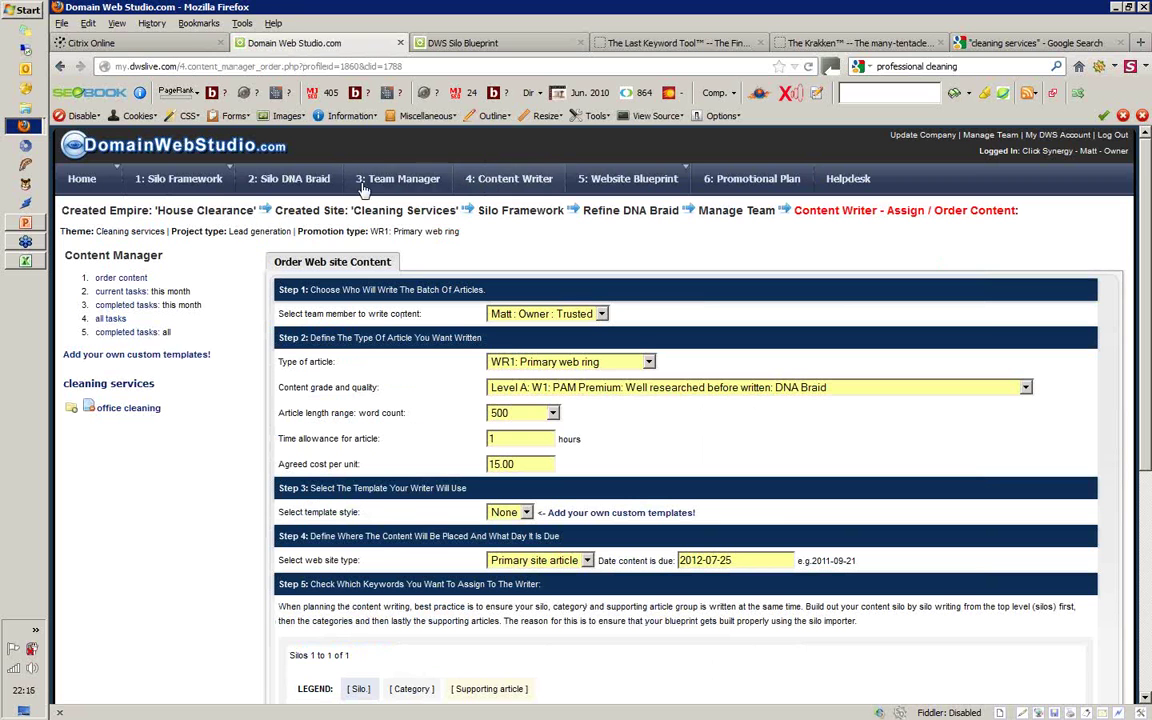
mouse_move(194, 189)
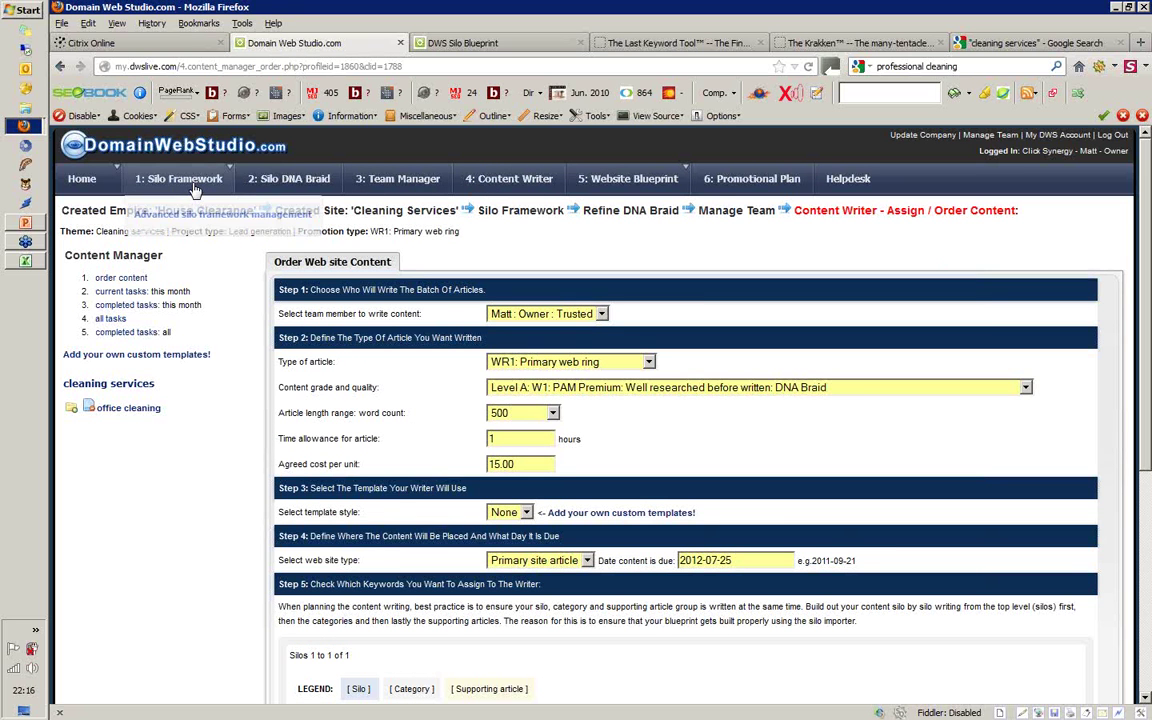
click(187, 185)
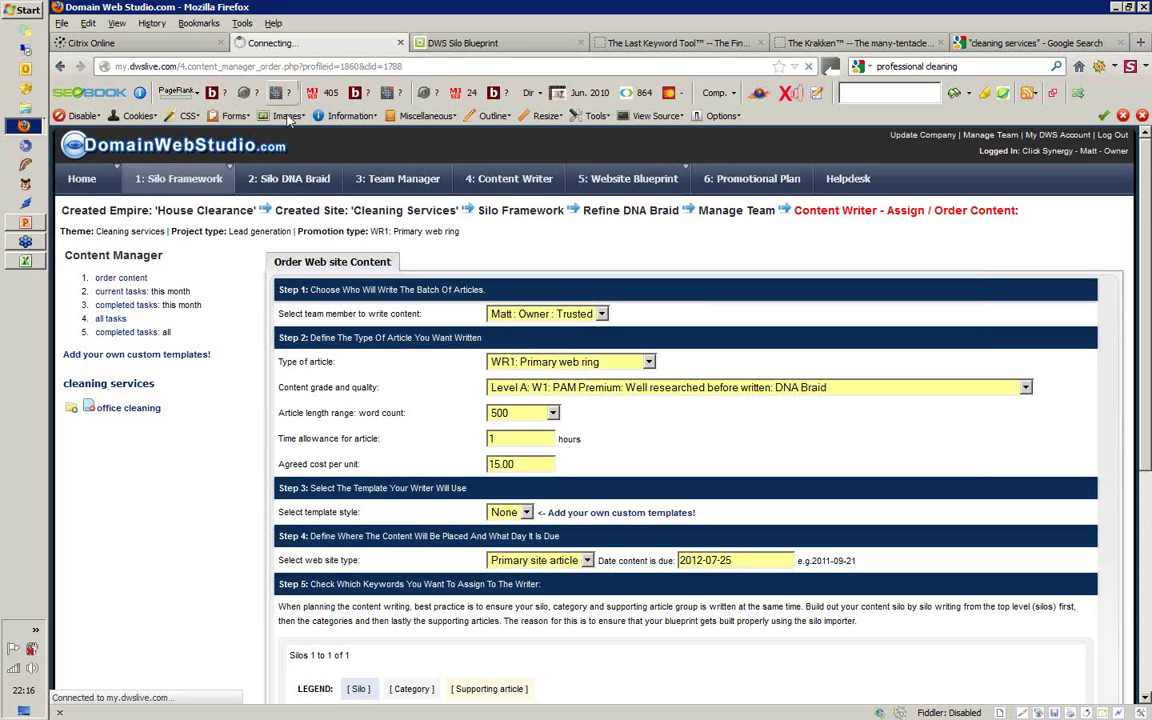
click(809, 67)
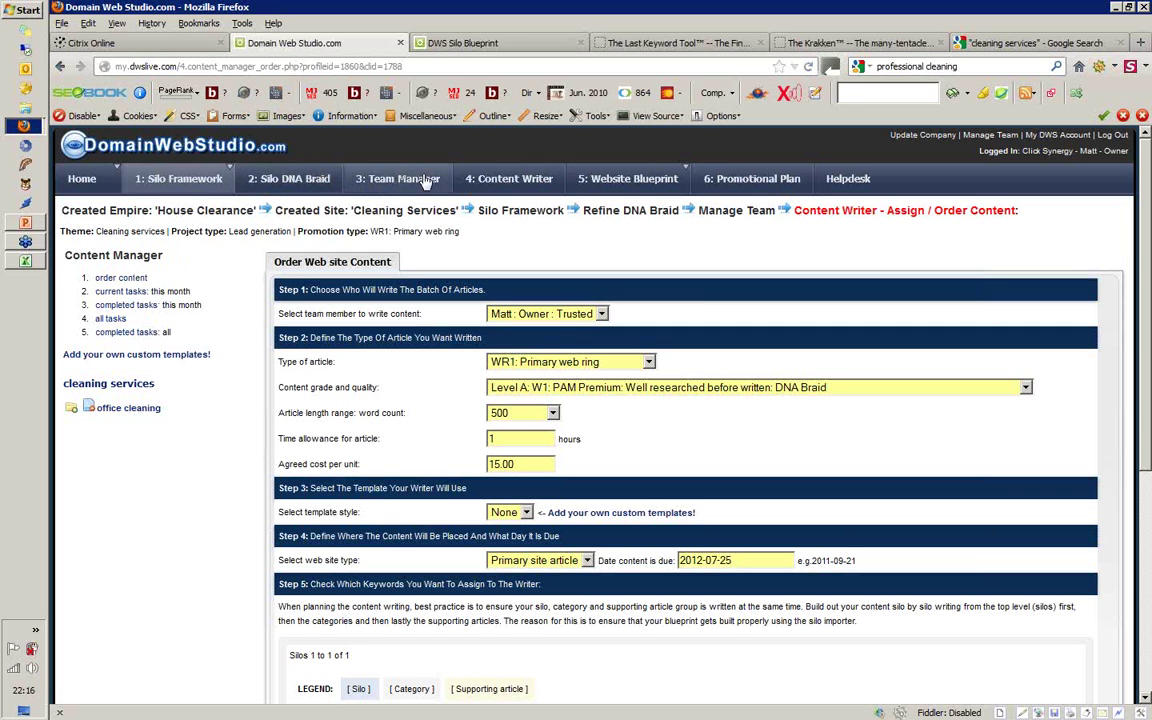
mouse_move(615, 185)
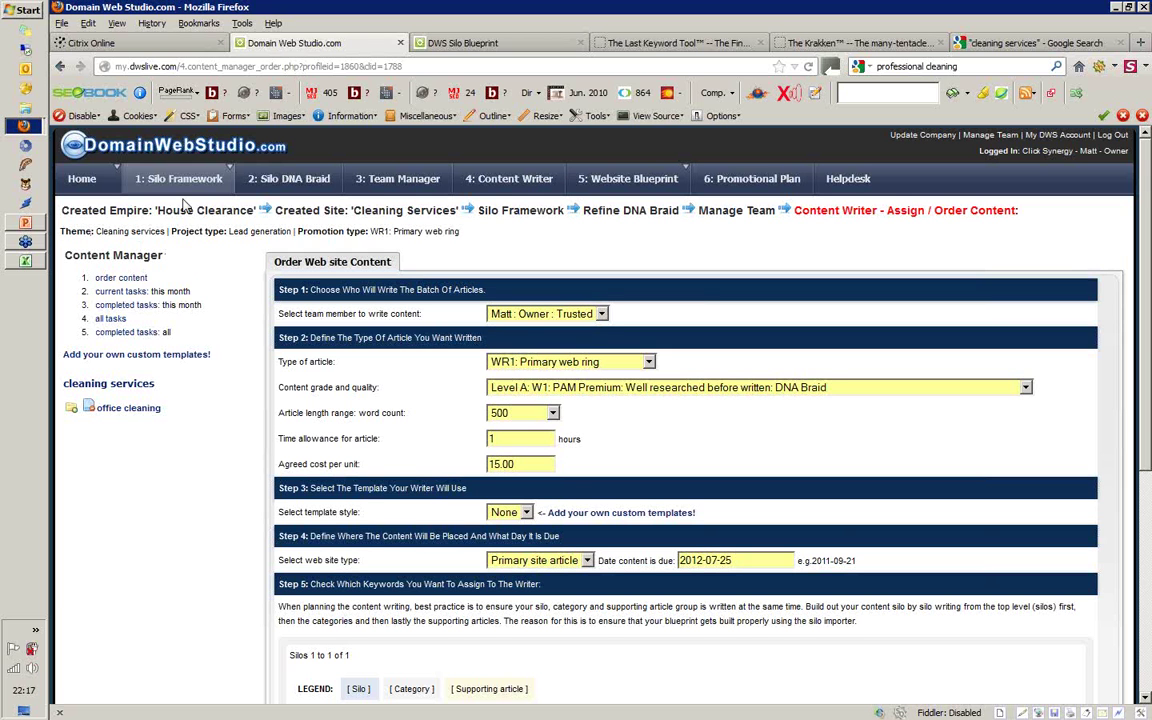
mouse_move(200, 188)
click(600, 314)
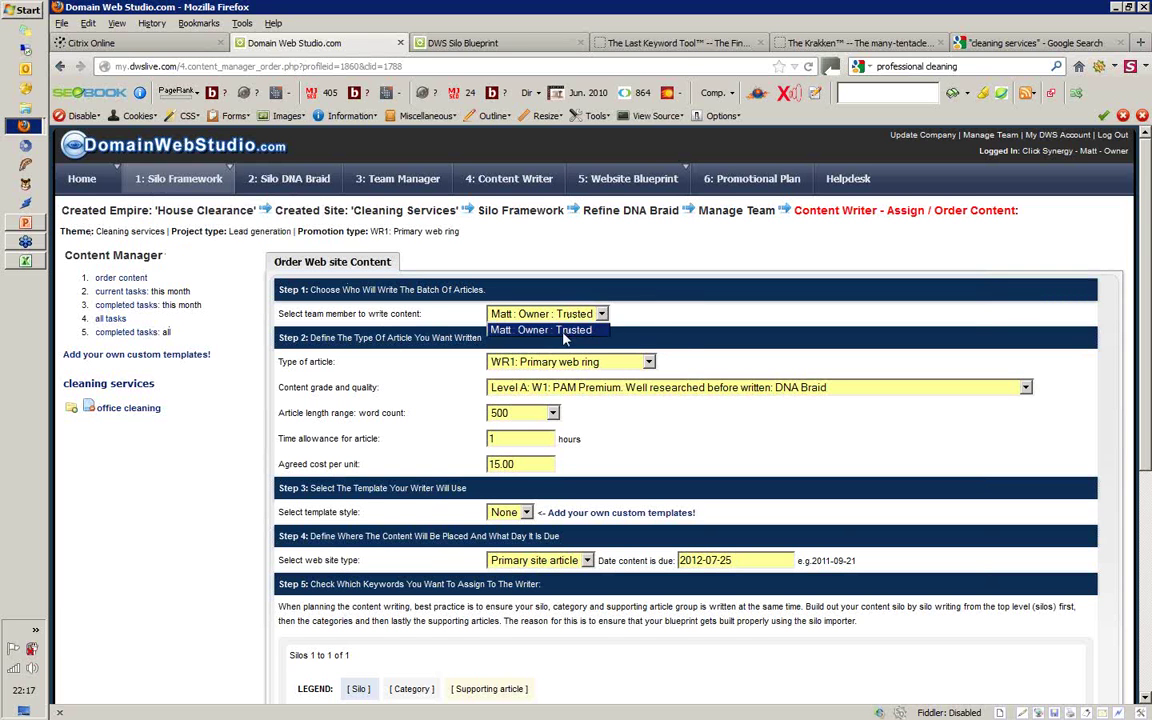
click(563, 333)
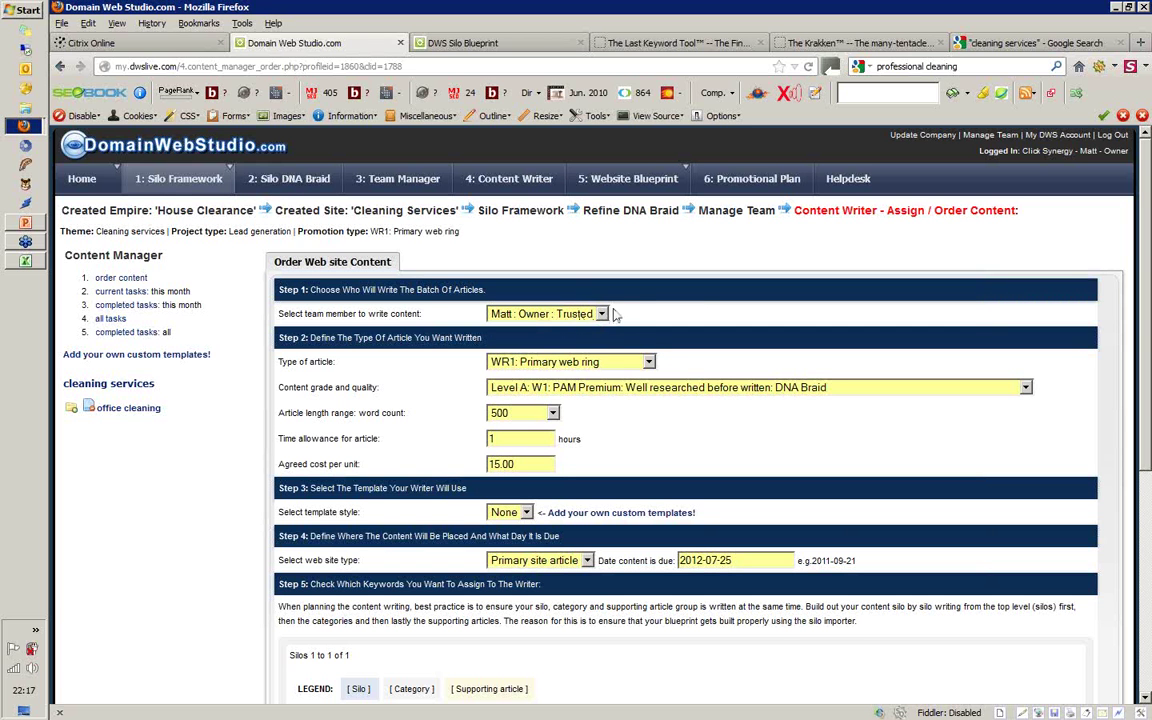
- Open the form for adding a new team member from the team manager and review the department access options
click(402, 186)
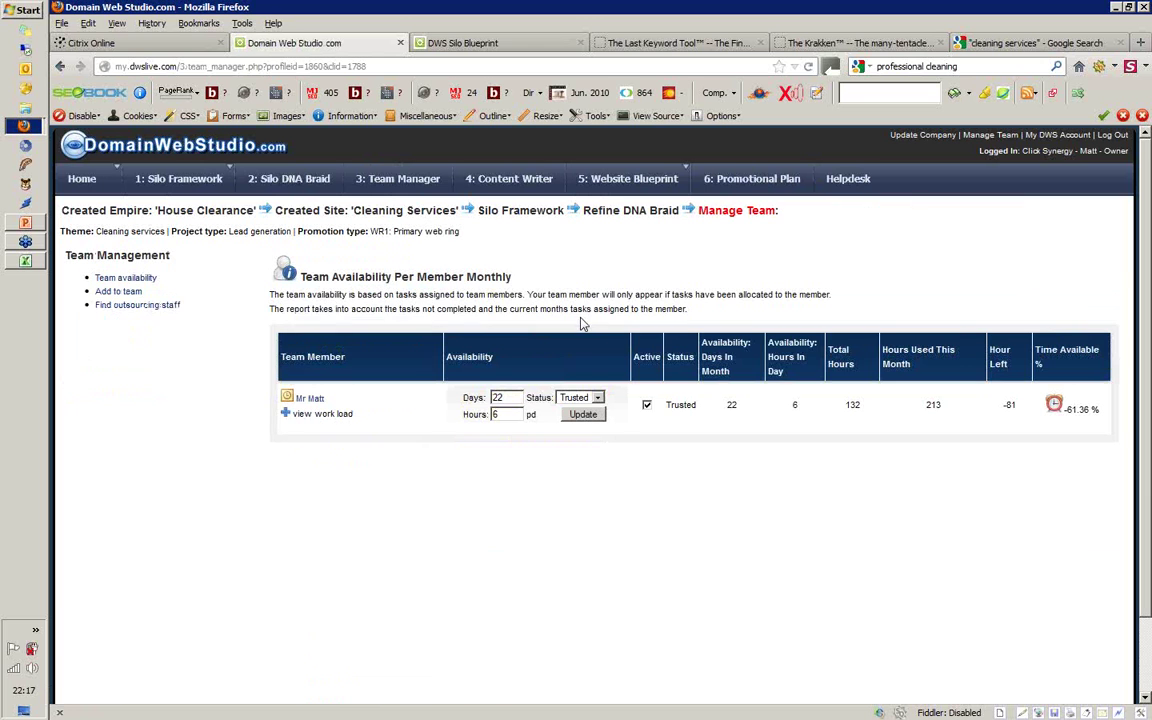
click(124, 291)
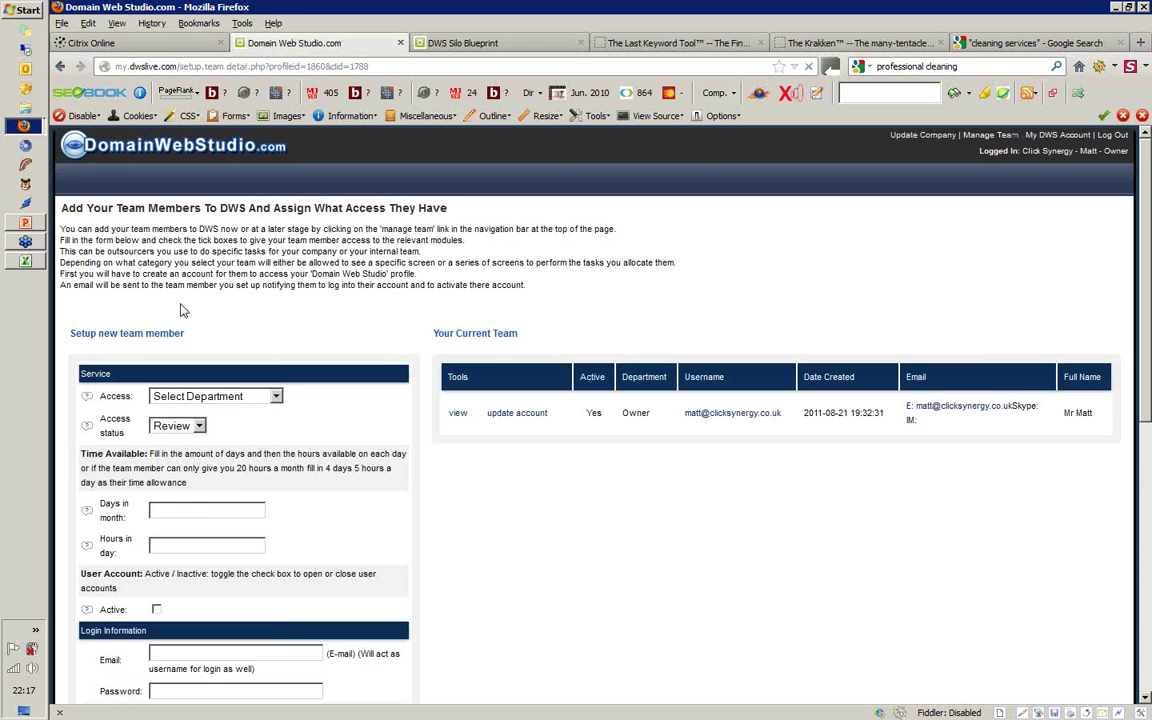
click(215, 396)
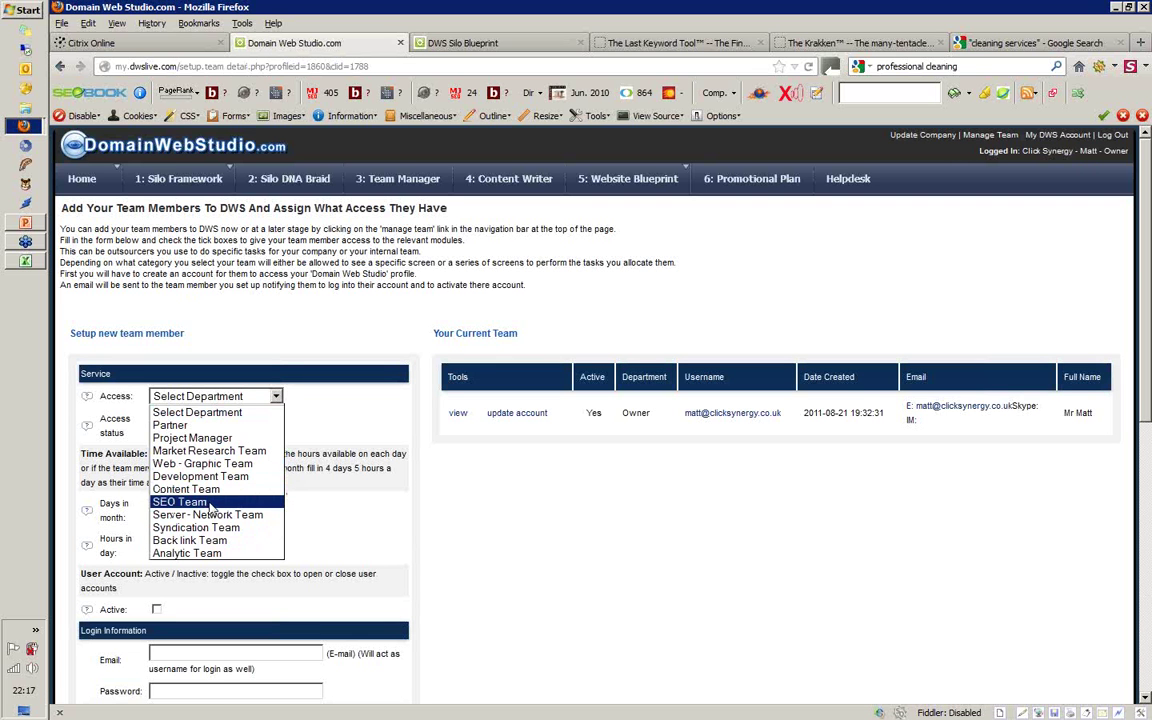
click(290, 337)
- Try Trial as the new team member's access status and set it back to Review
click(180, 426)
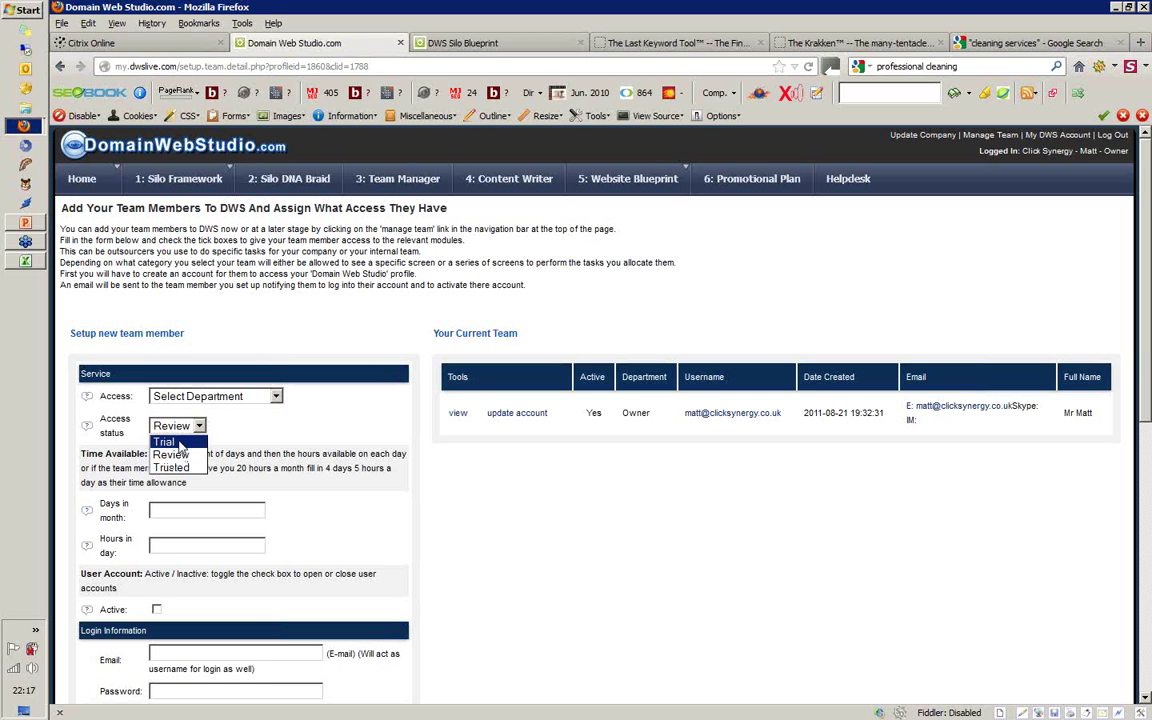
click(181, 443)
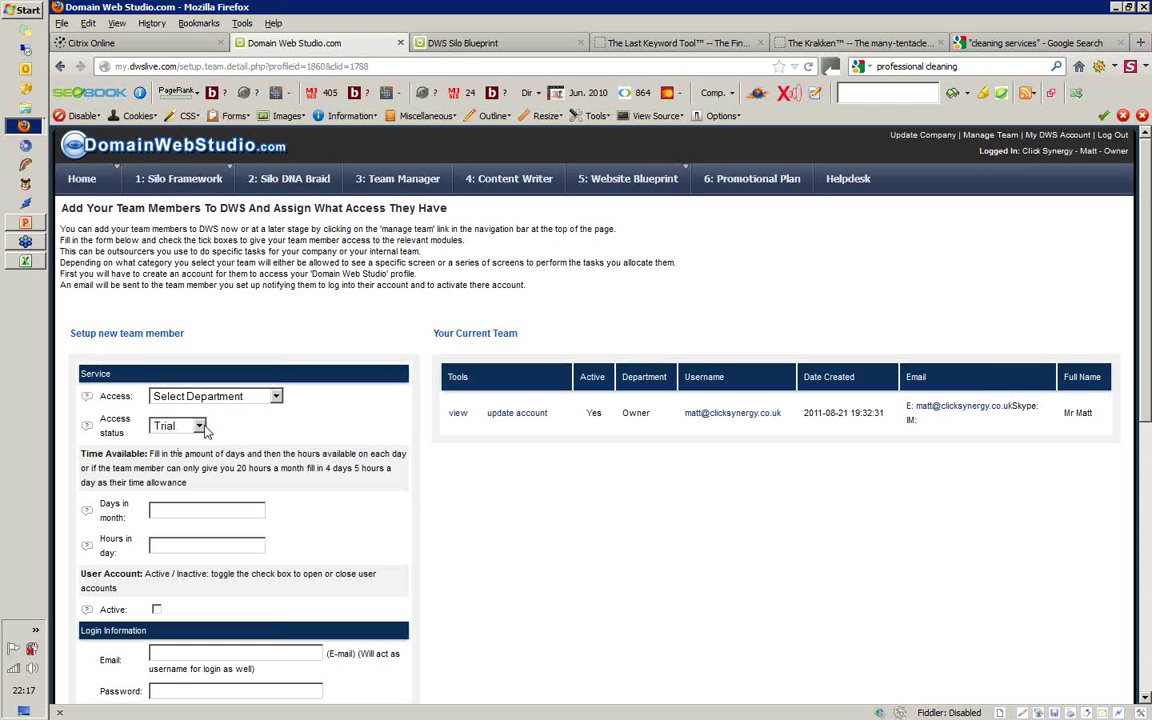
click(201, 427)
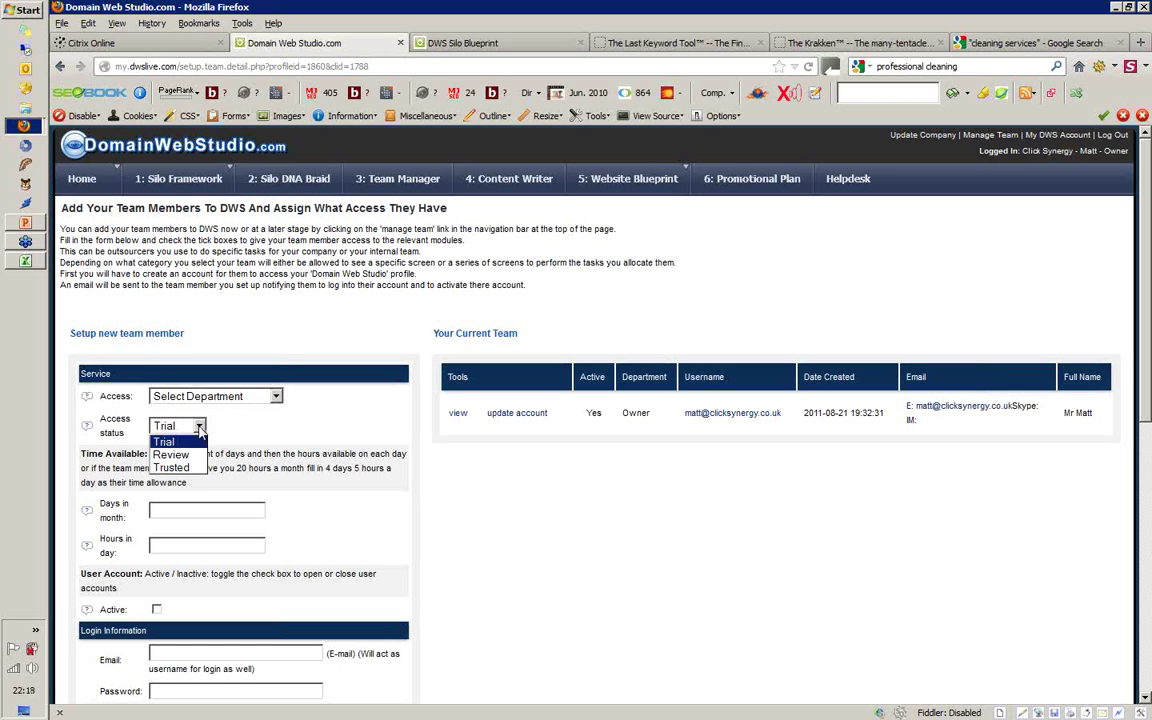
click(191, 455)
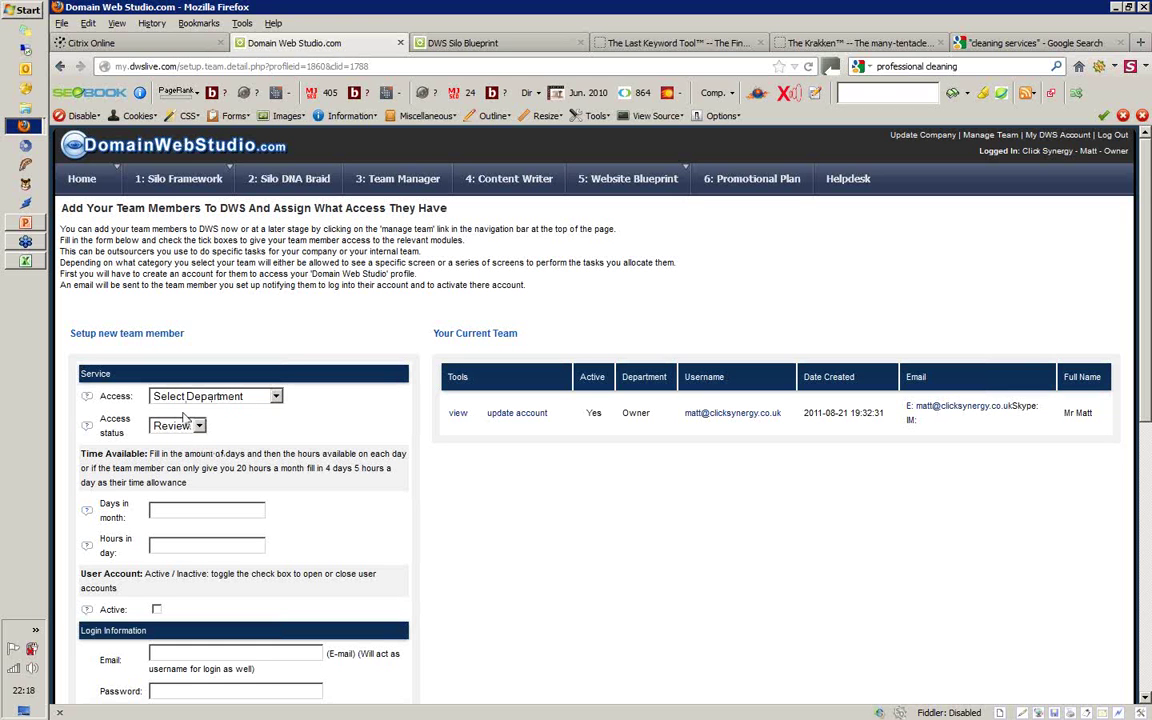
- Set the new team member's access status to Trusted and show the departments available for access
click(199, 426)
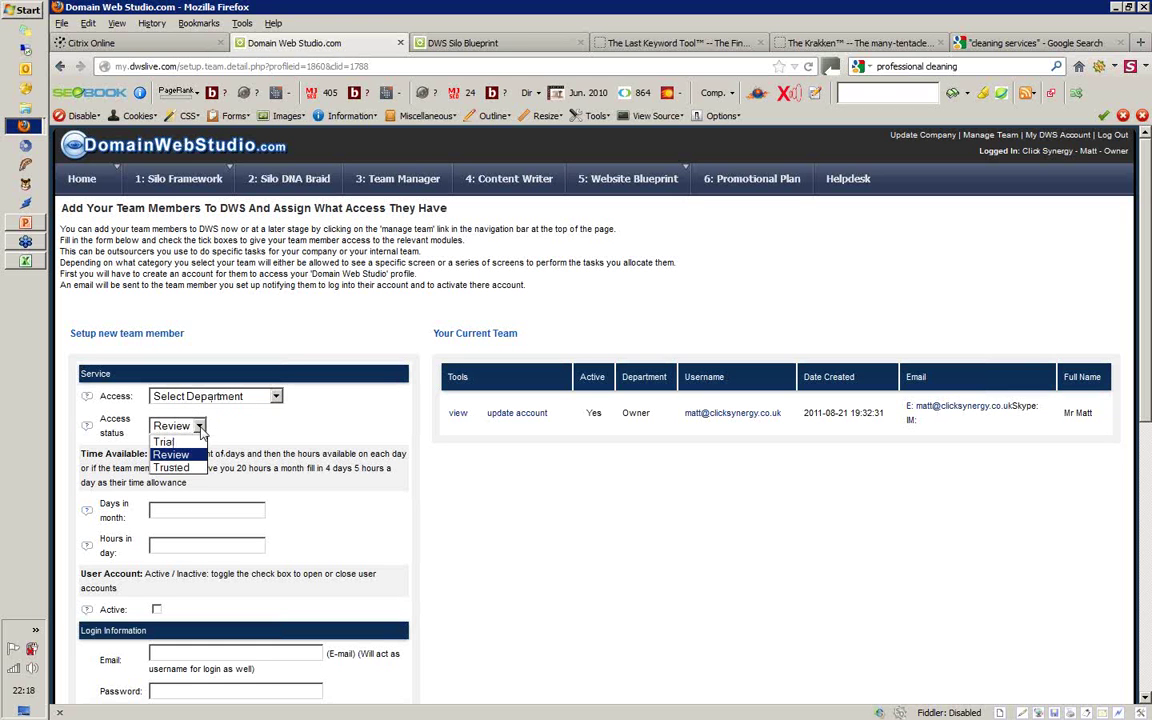
click(170, 467)
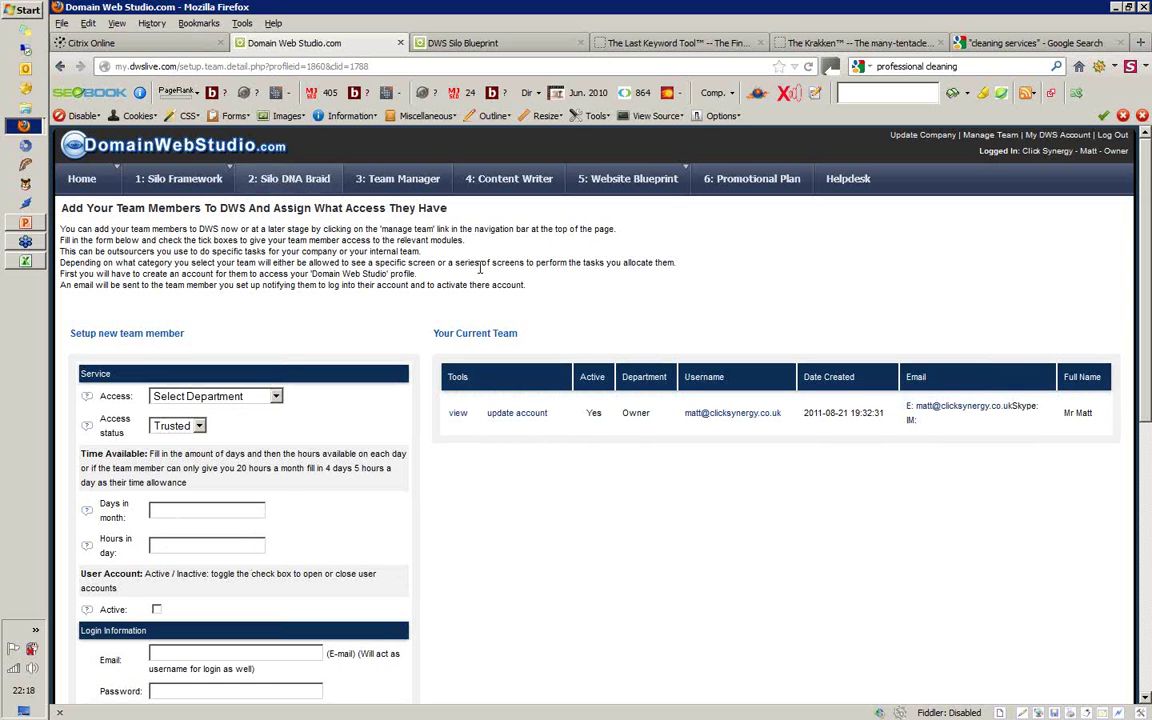
click(258, 396)
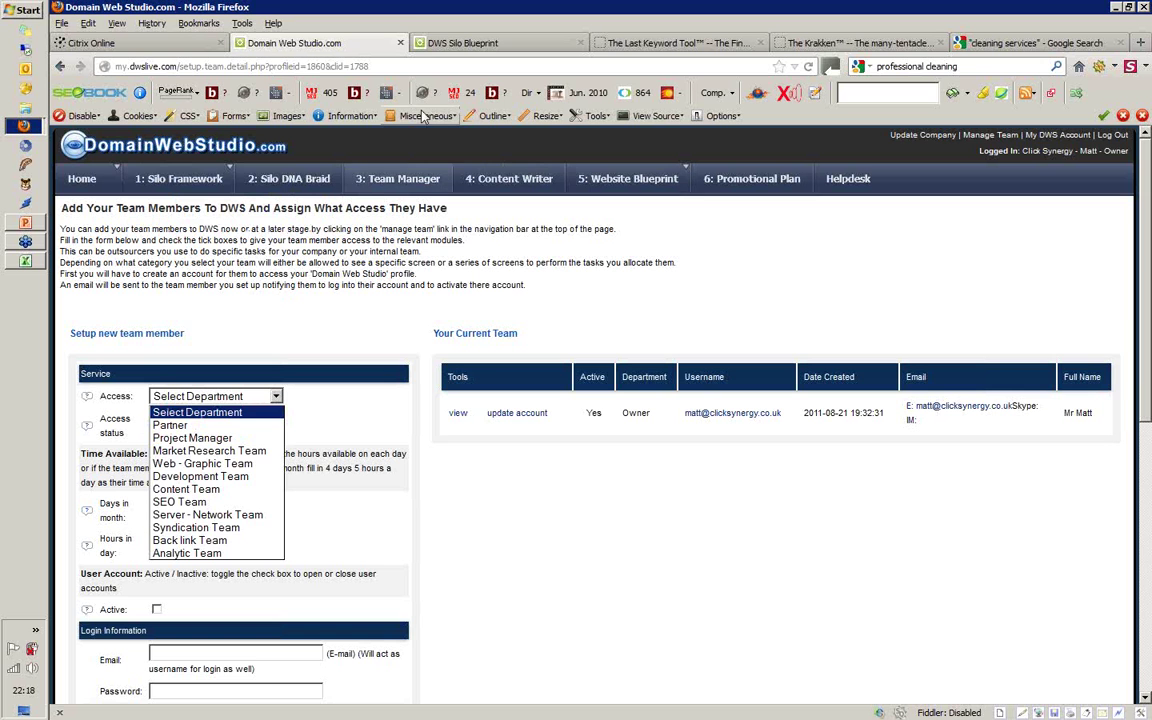
- Load dev.dwslive.com in the browser page that holds the DWS Silo Blueprint
click(490, 47)
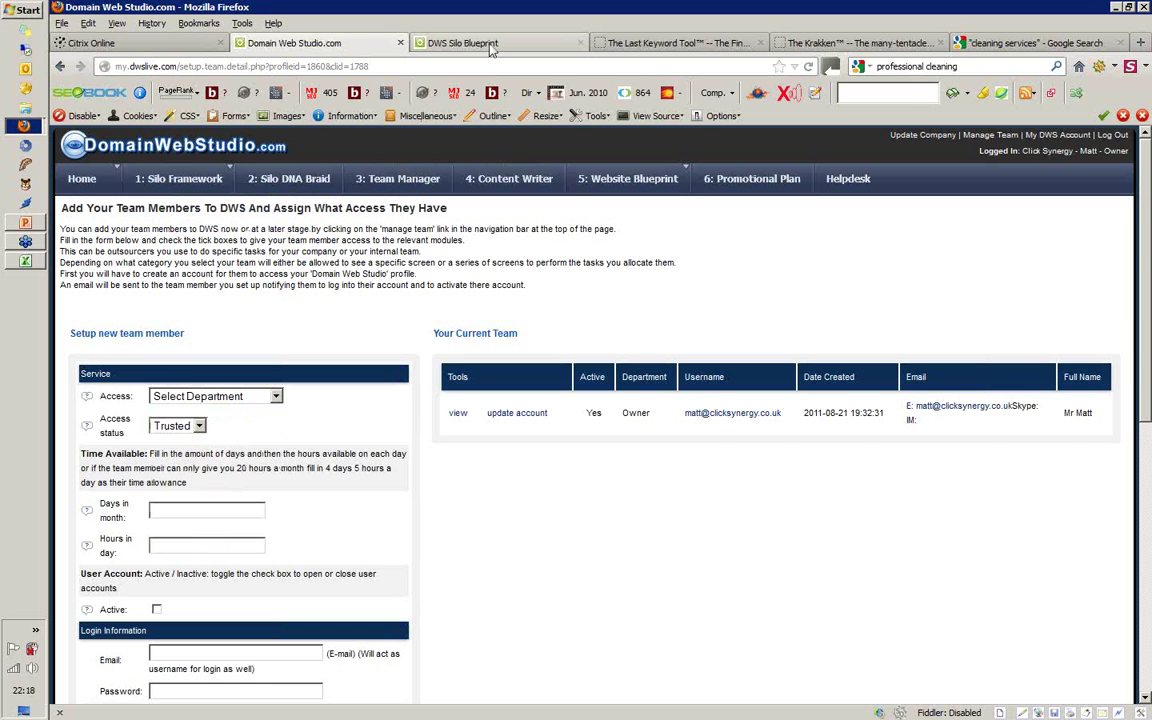
click(490, 47)
click(447, 66)
text(dev.dwslive.com/)
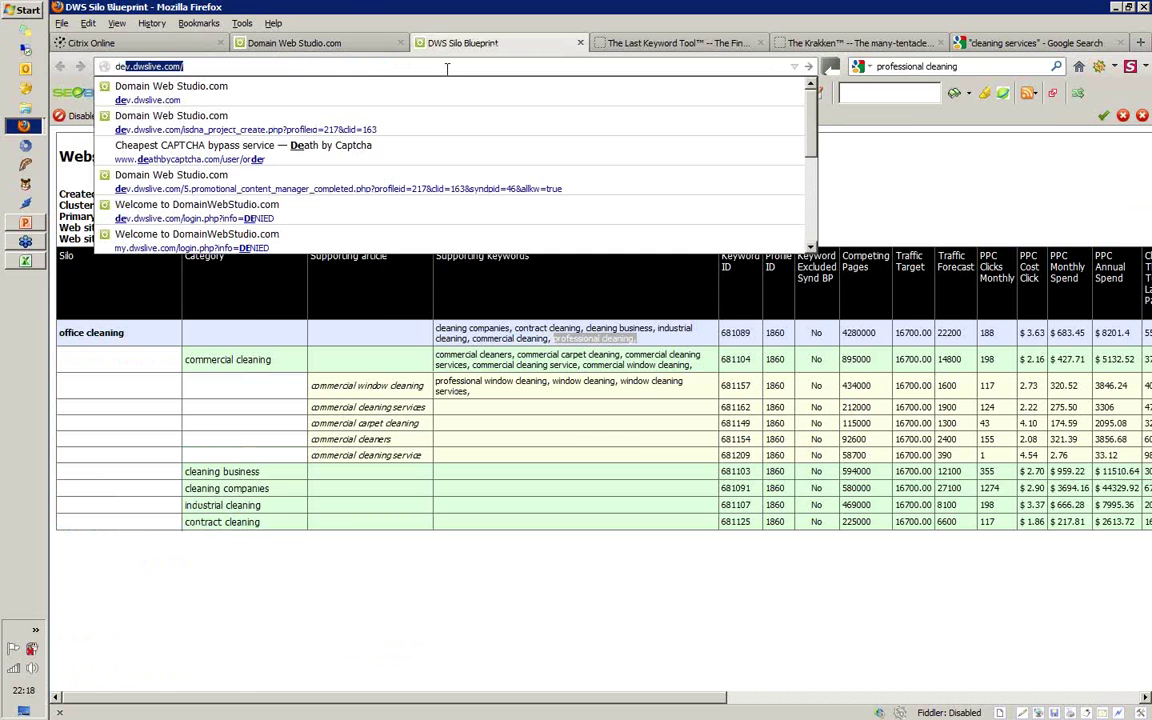
key(Return)
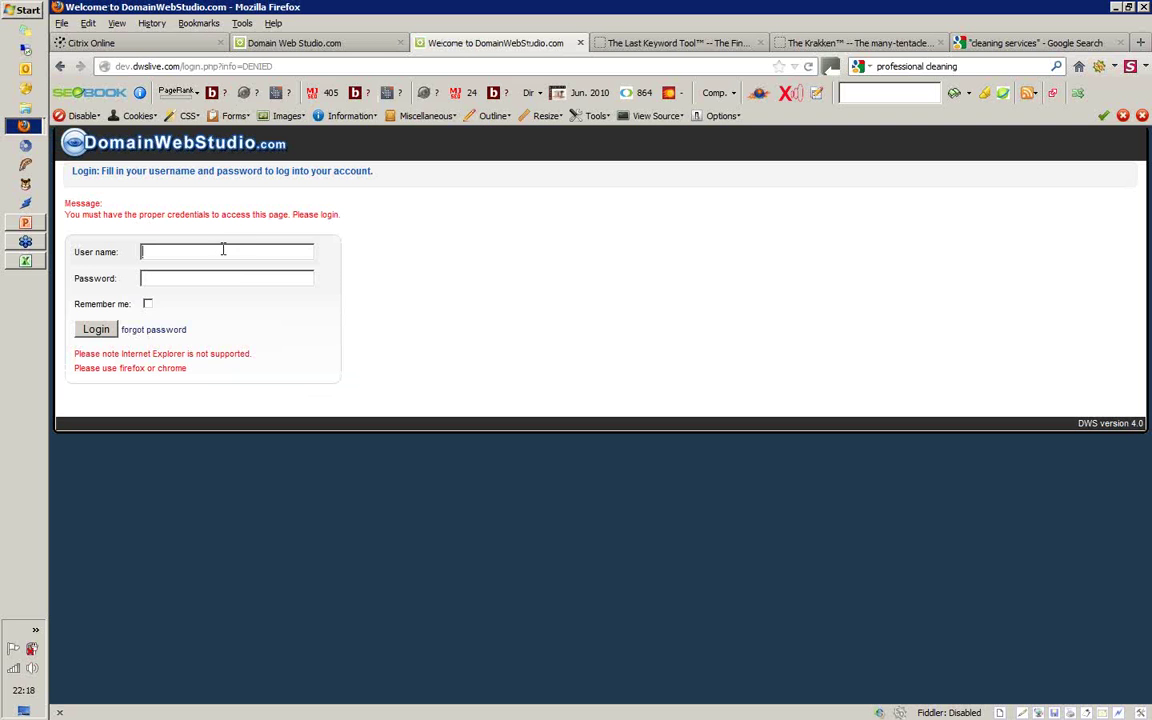
- Log in to the development site with the project manager's saved user name
click(221, 251)
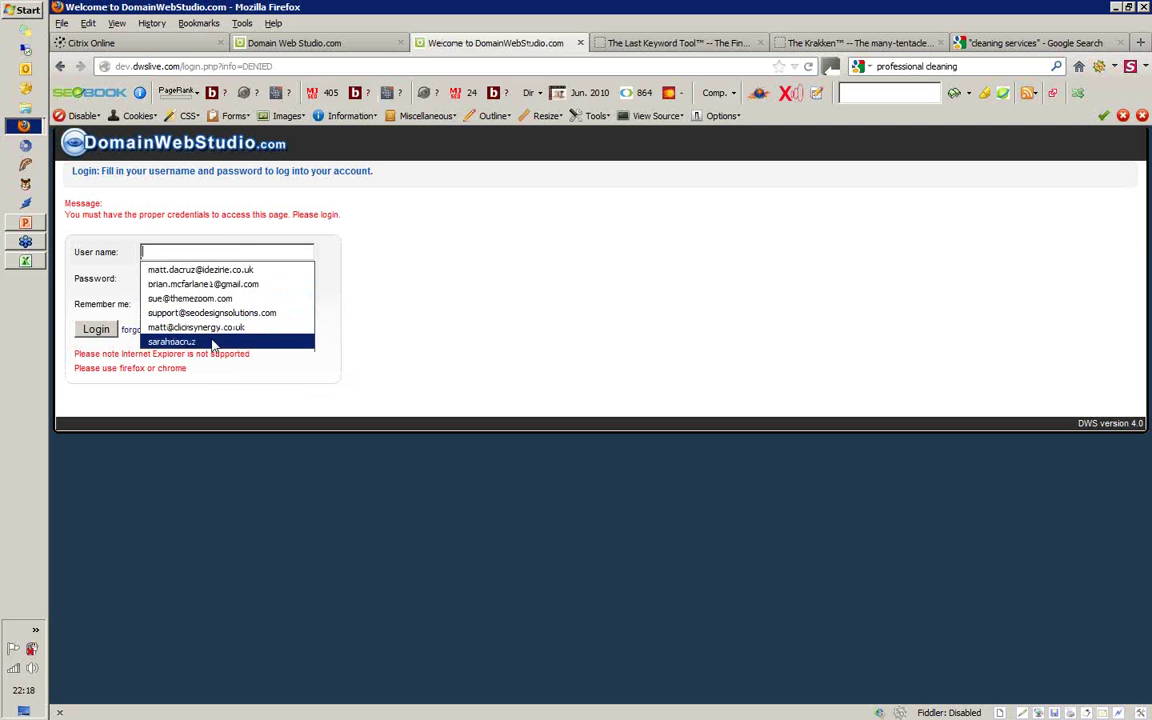
click(190, 340)
click(96, 331)
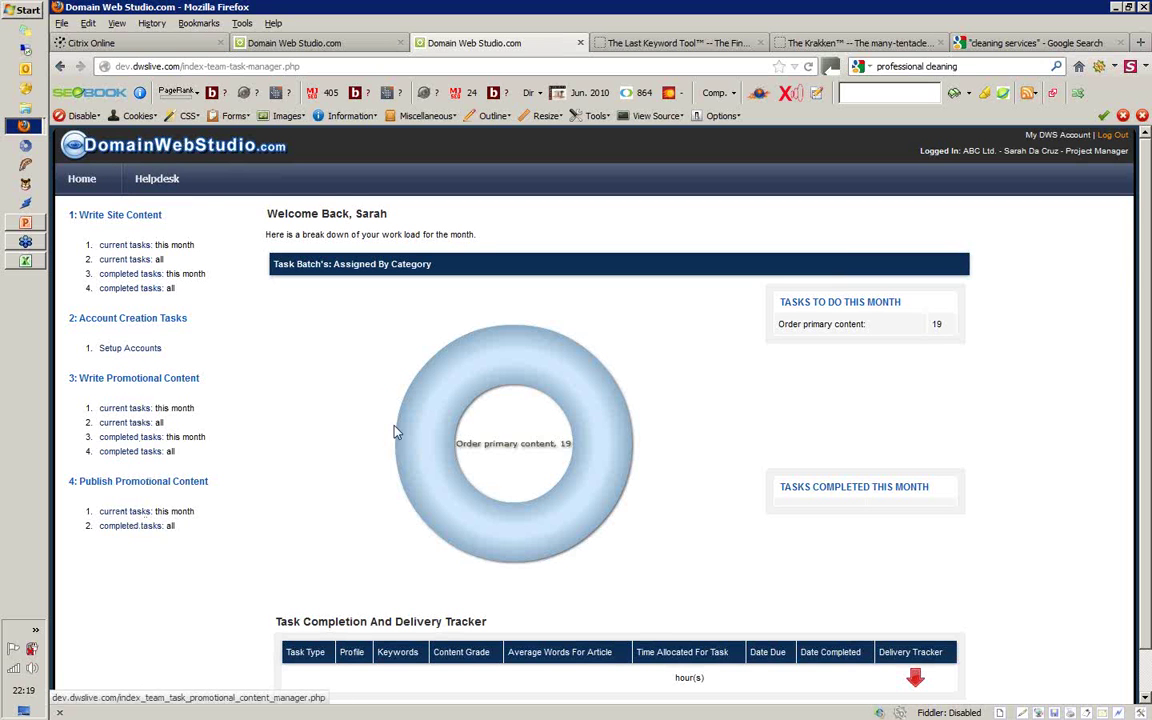
- Review the project manager's monthly workload chart, tasks to do this month and the task completion and delivery tracker
mouse_move(607, 458)
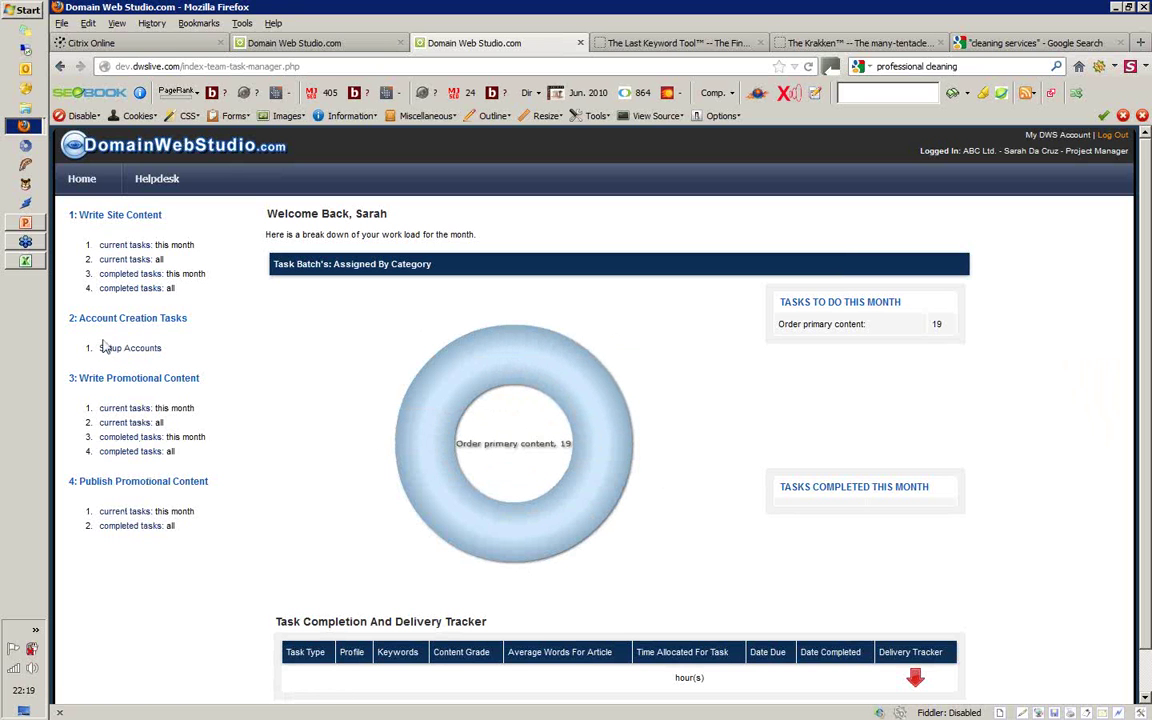
mouse_move(446, 428)
drag(868, 329, 782, 334)
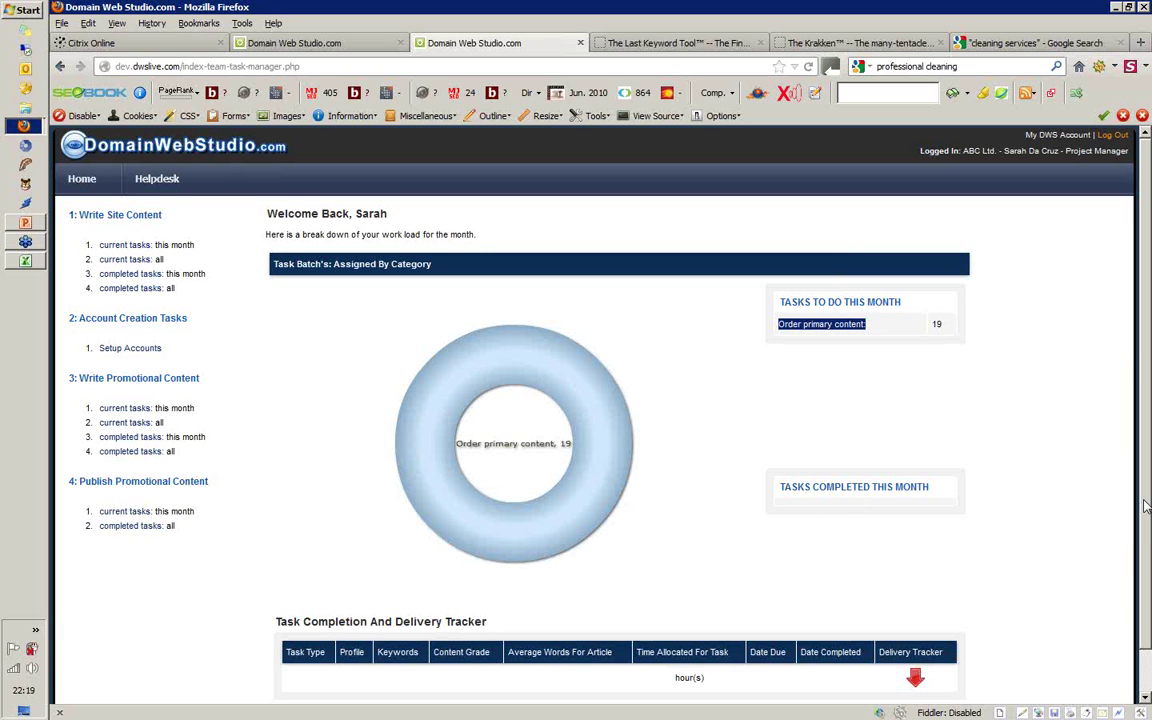
drag(1146, 506, 818, 648)
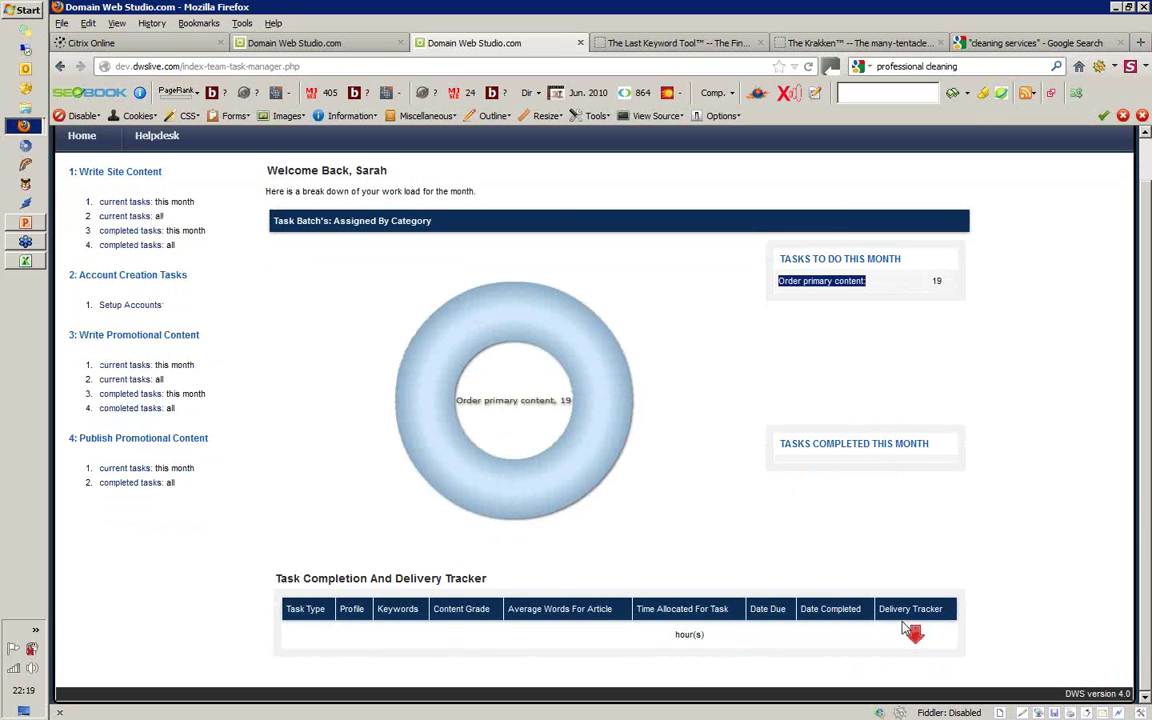
mouse_move(915, 640)
- Open this month's current site content tasks and examine the article-writing form for the Erase Bad Credit task
click(131, 206)
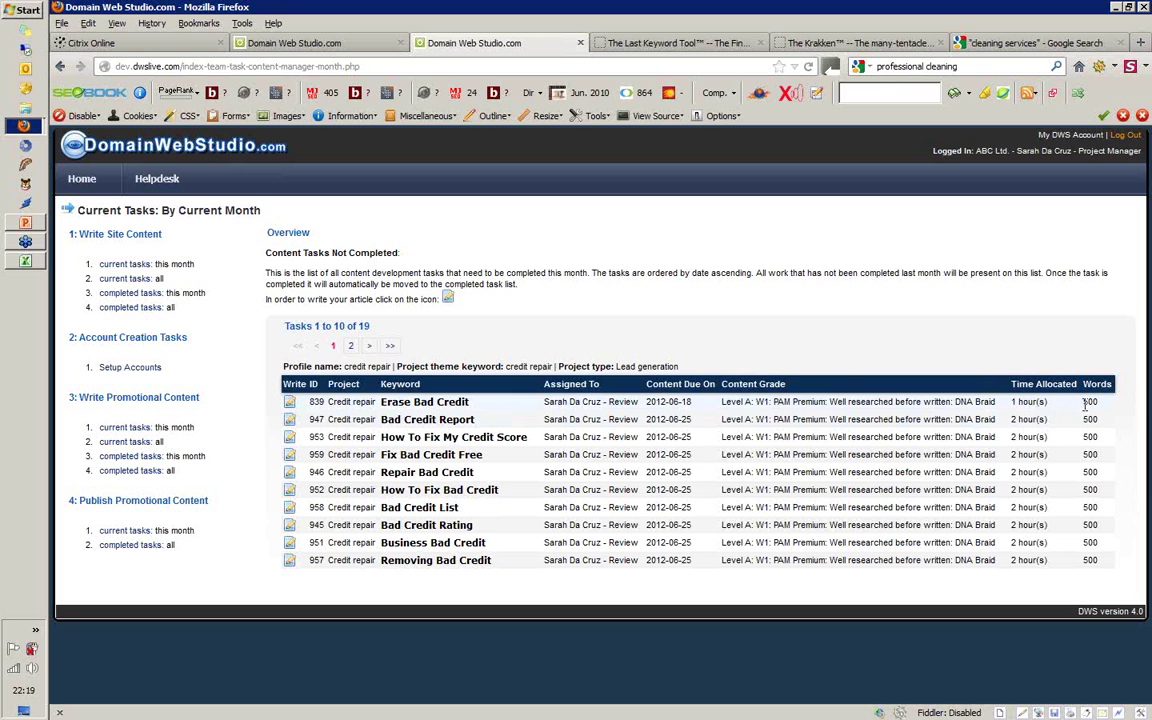
click(289, 404)
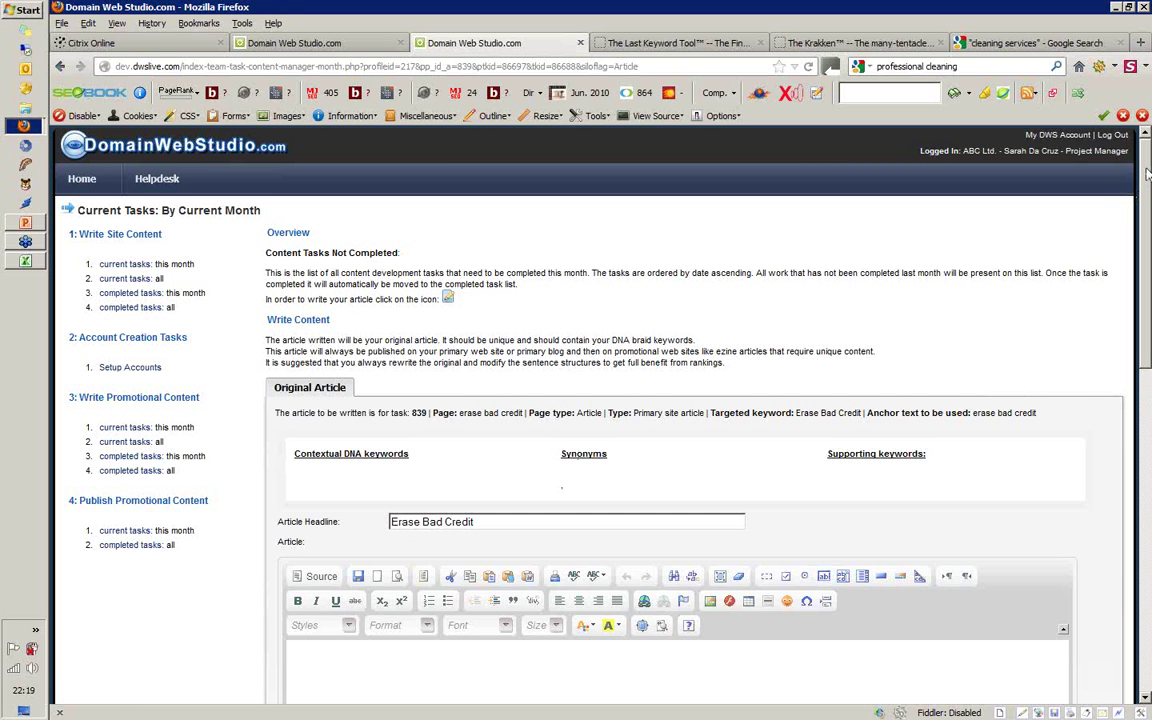
drag(1148, 175, 1148, 368)
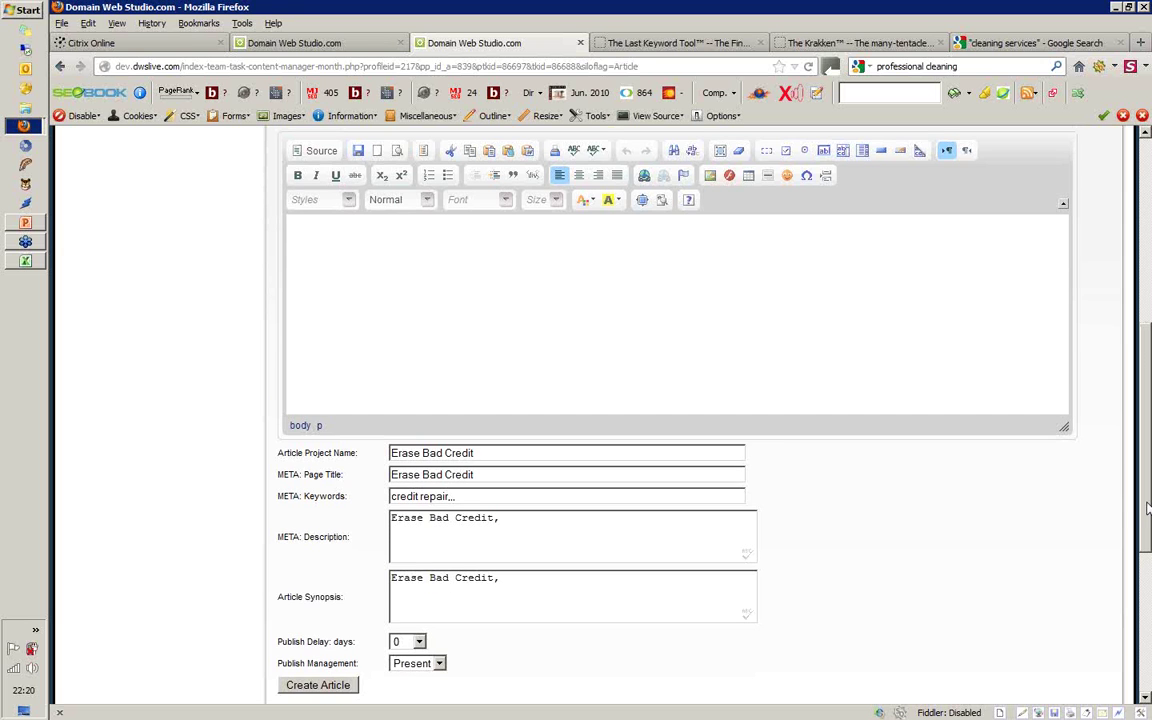
scroll(489, 420, down, 2)
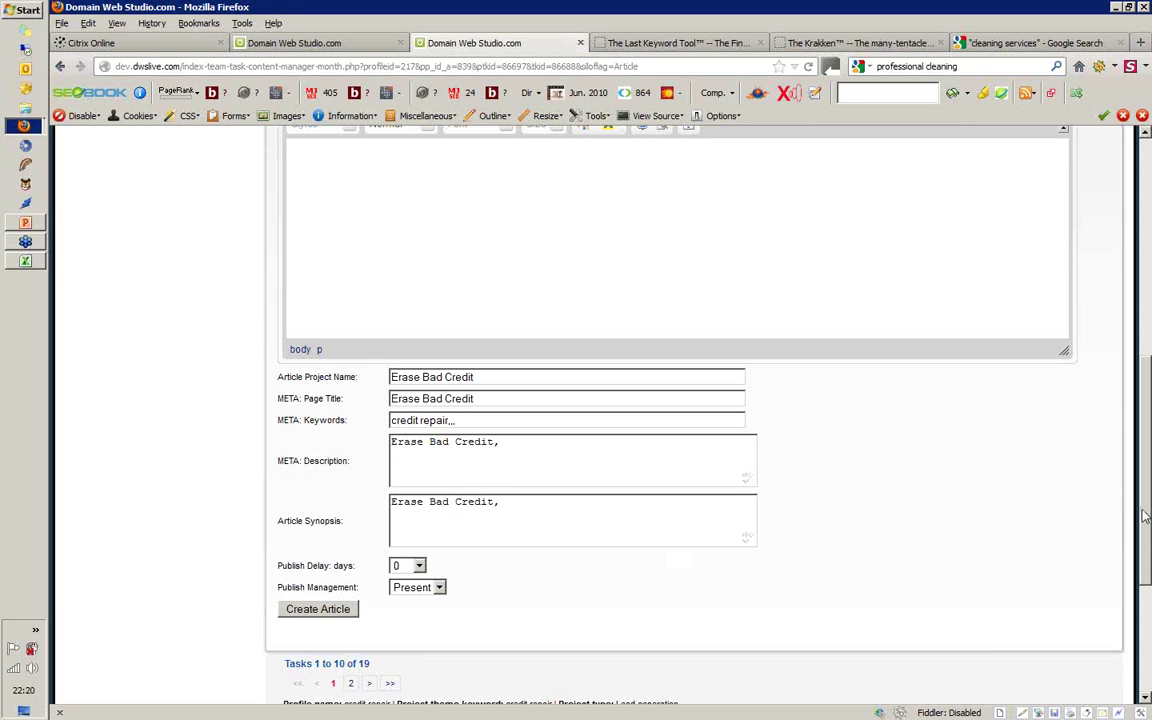
drag(1146, 578, 1149, 630)
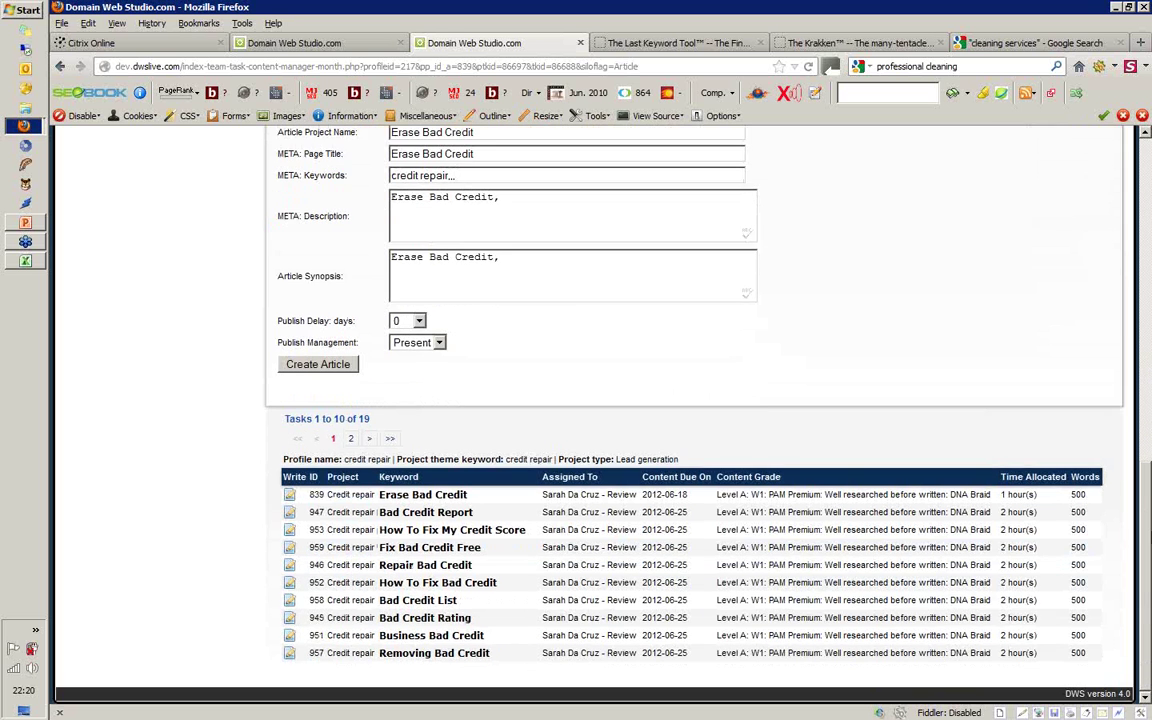
click(289, 509)
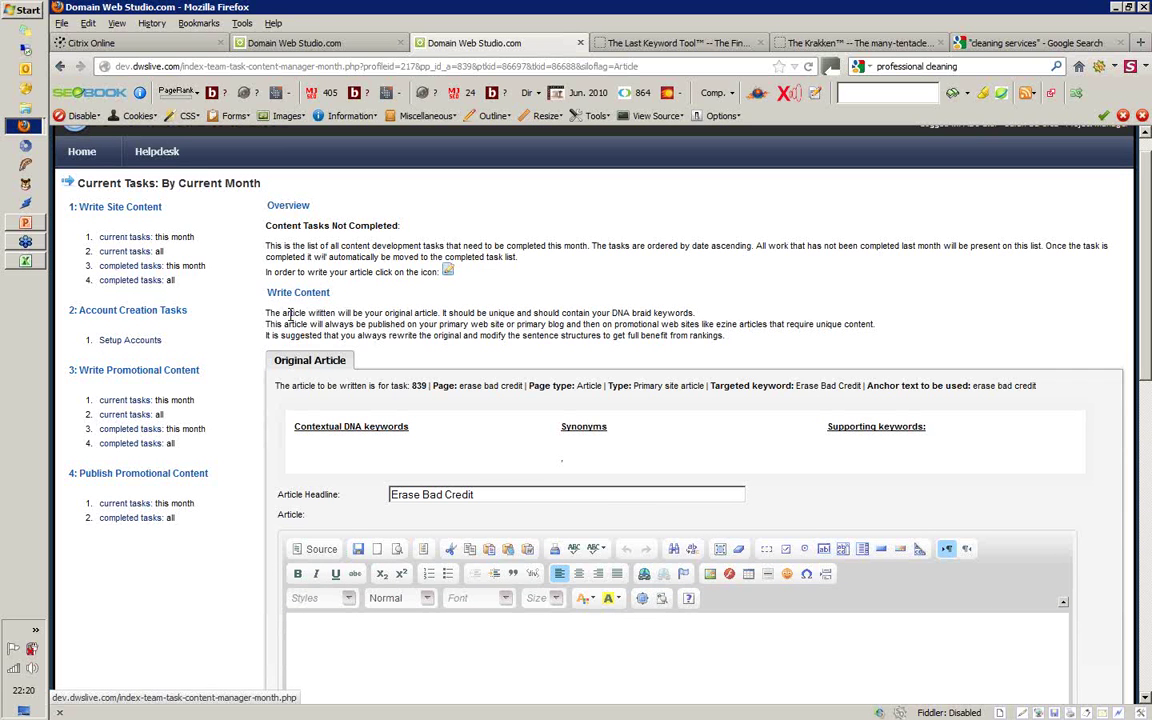
- Open the Content Writer page in the owner's account and expand the office cleaning and commercial cleaning branches under cleaning services
click(333, 46)
click(515, 186)
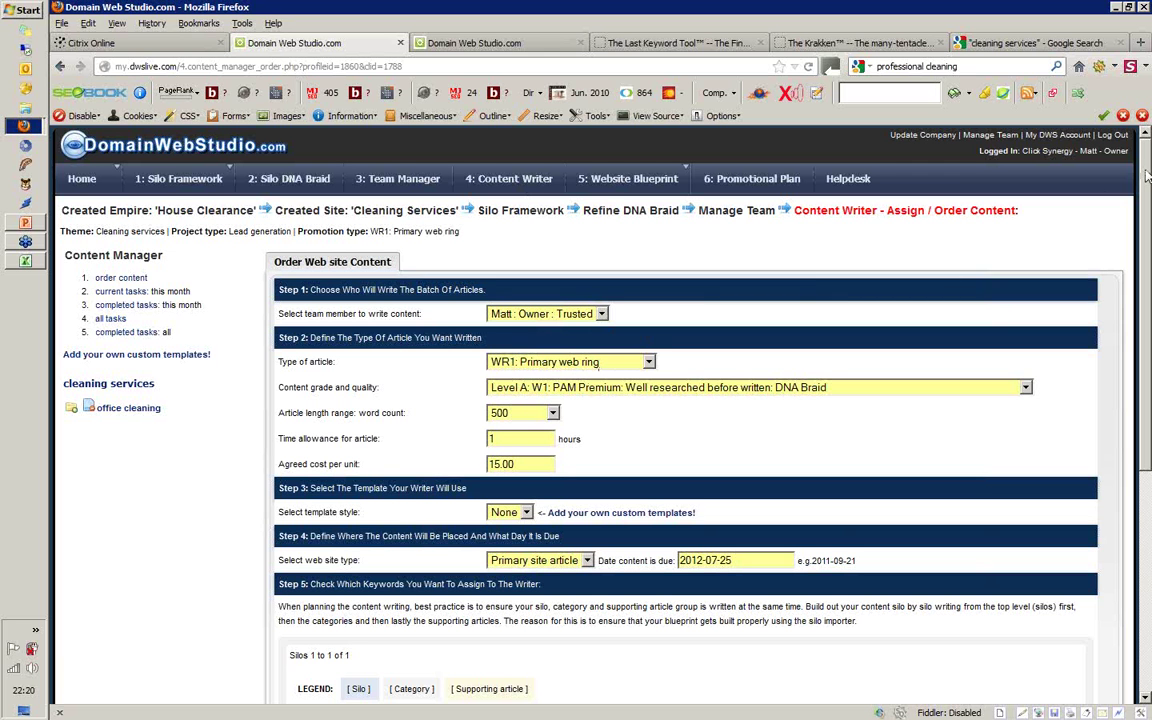
drag(1147, 176, 1149, 216)
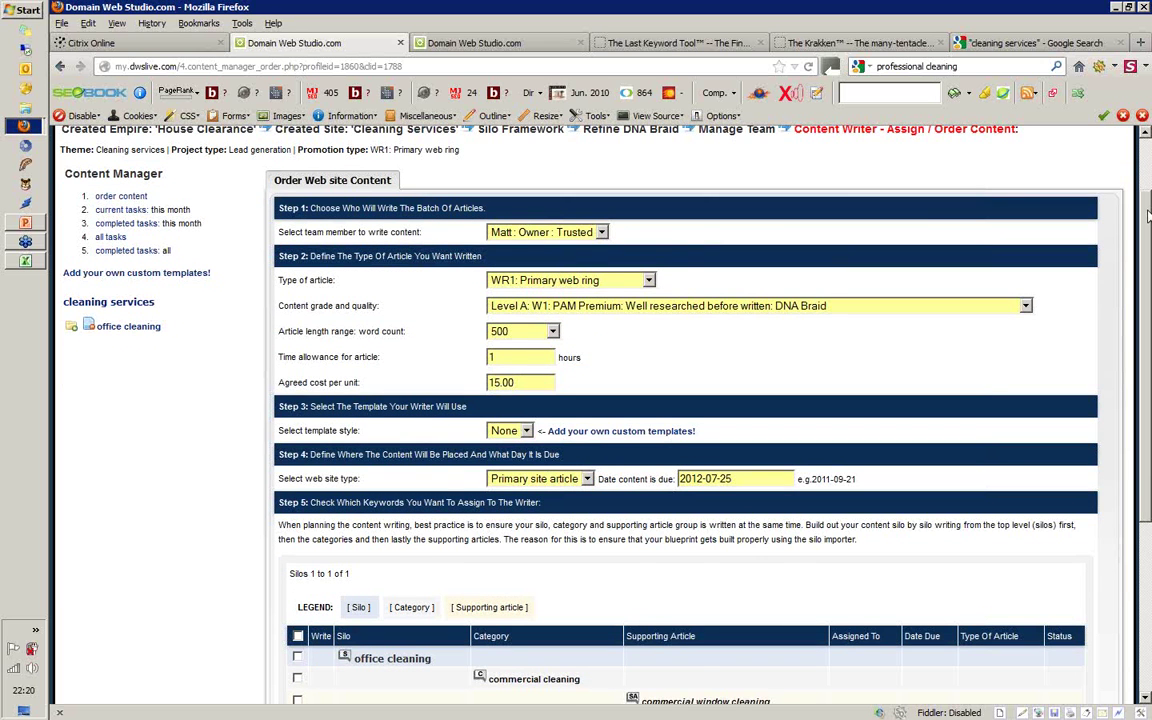
drag(1149, 216, 1149, 190)
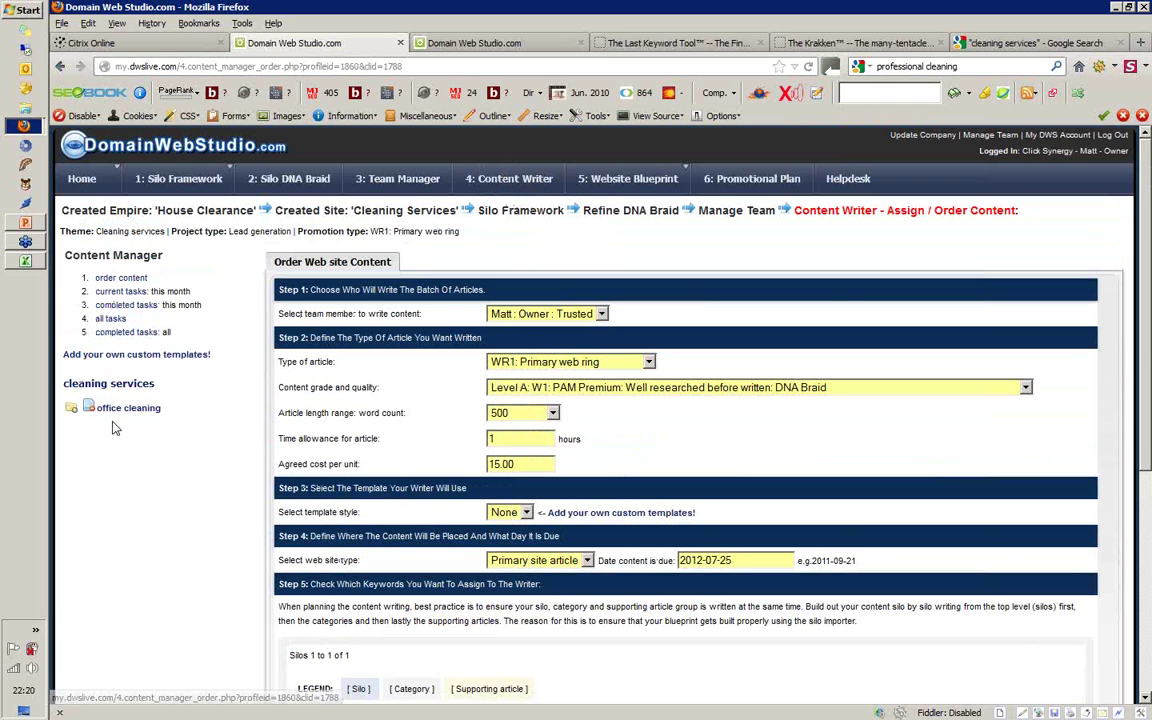
click(72, 408)
click(86, 423)
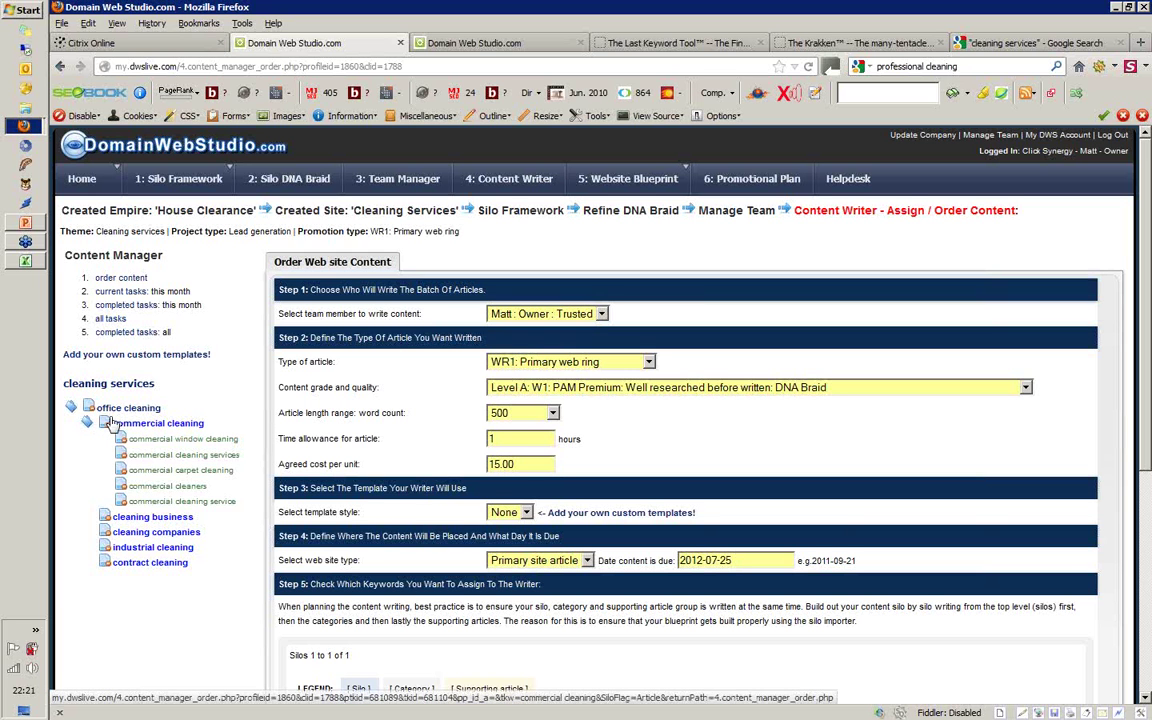
click(116, 424)
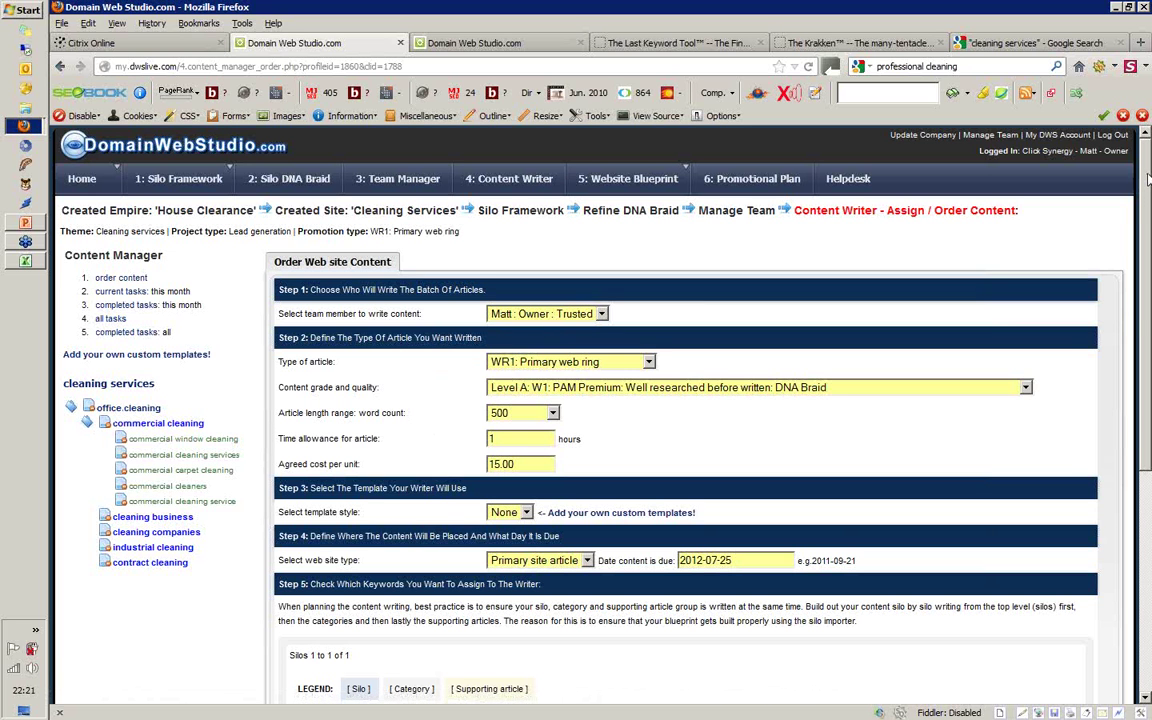
- In the content order, choose WR1: Primary web ring as the article type and None as the template, with due date 2012-07-26
drag(1148, 178, 1148, 533)
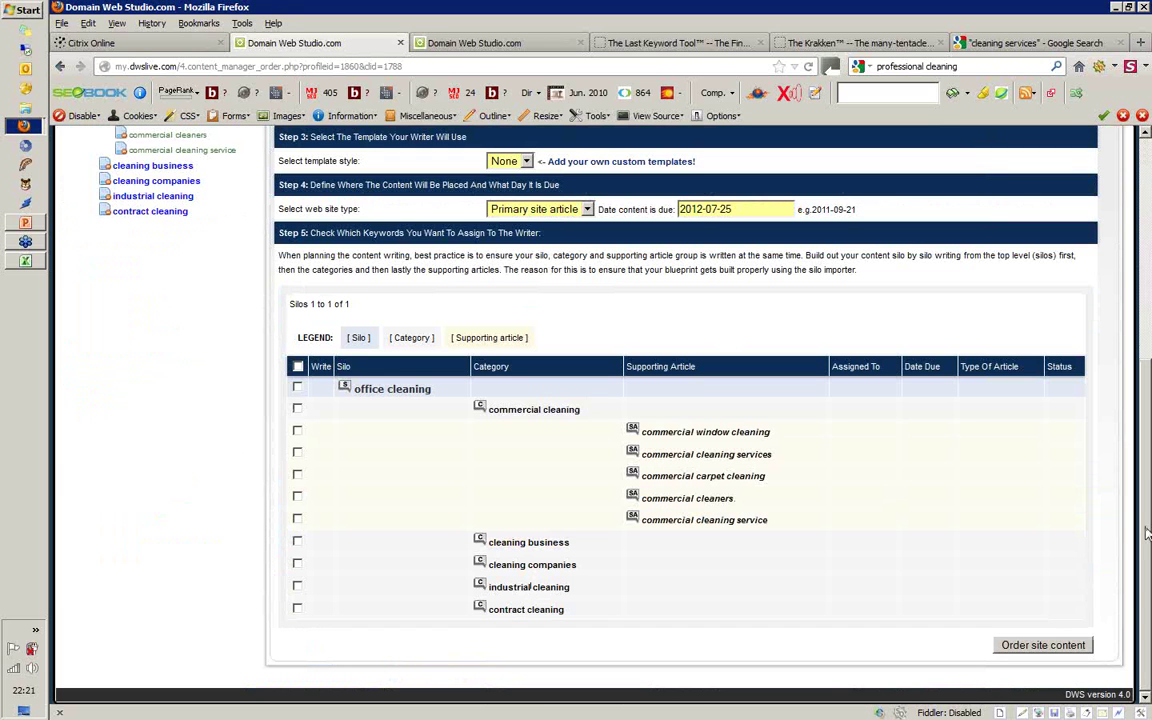
drag(1148, 524, 1149, 360)
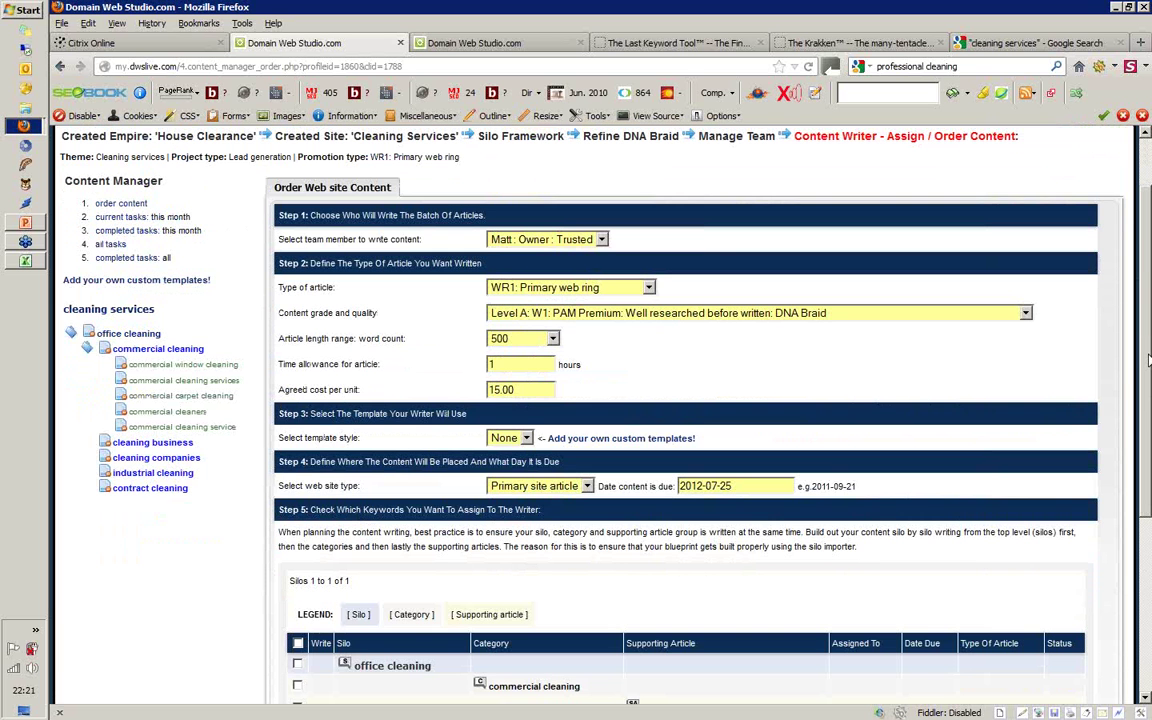
click(560, 287)
click(530, 299)
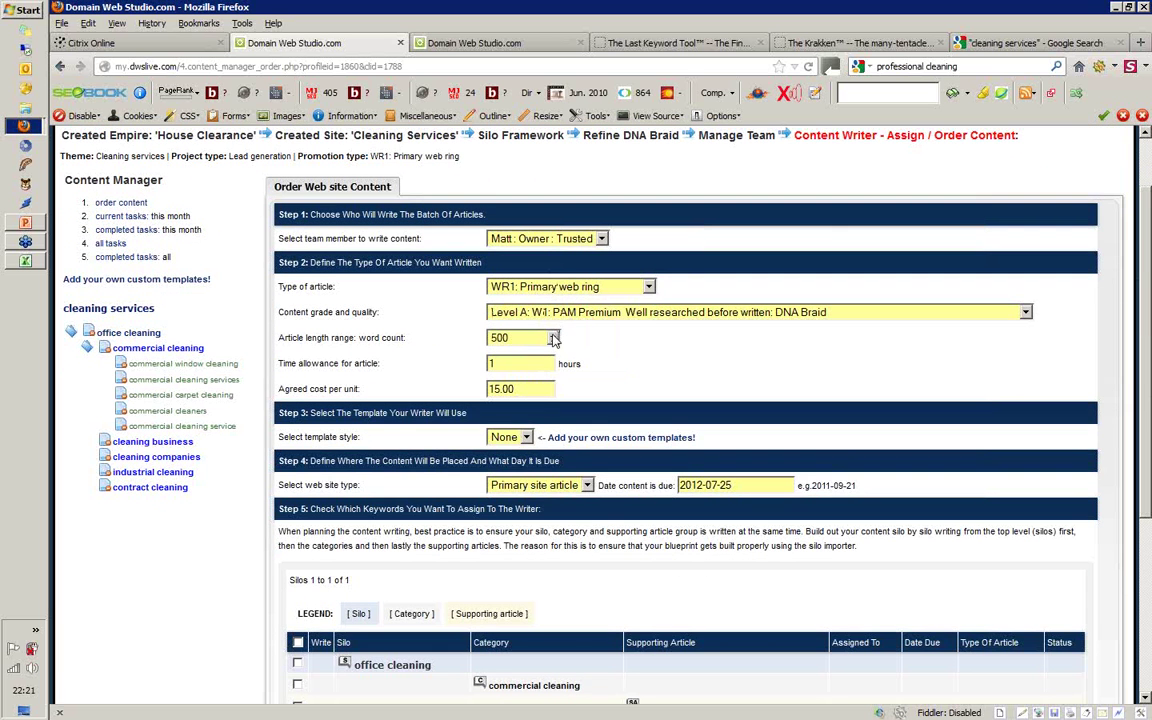
click(515, 338)
key(Escape)
click(526, 437)
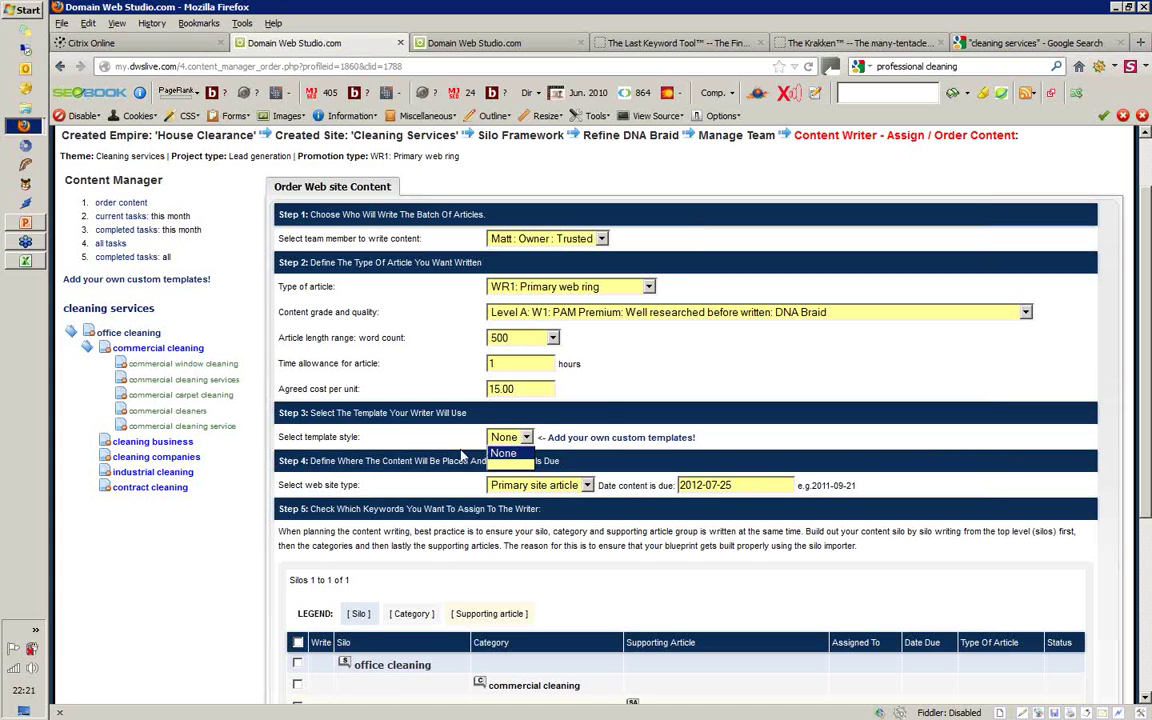
click(495, 453)
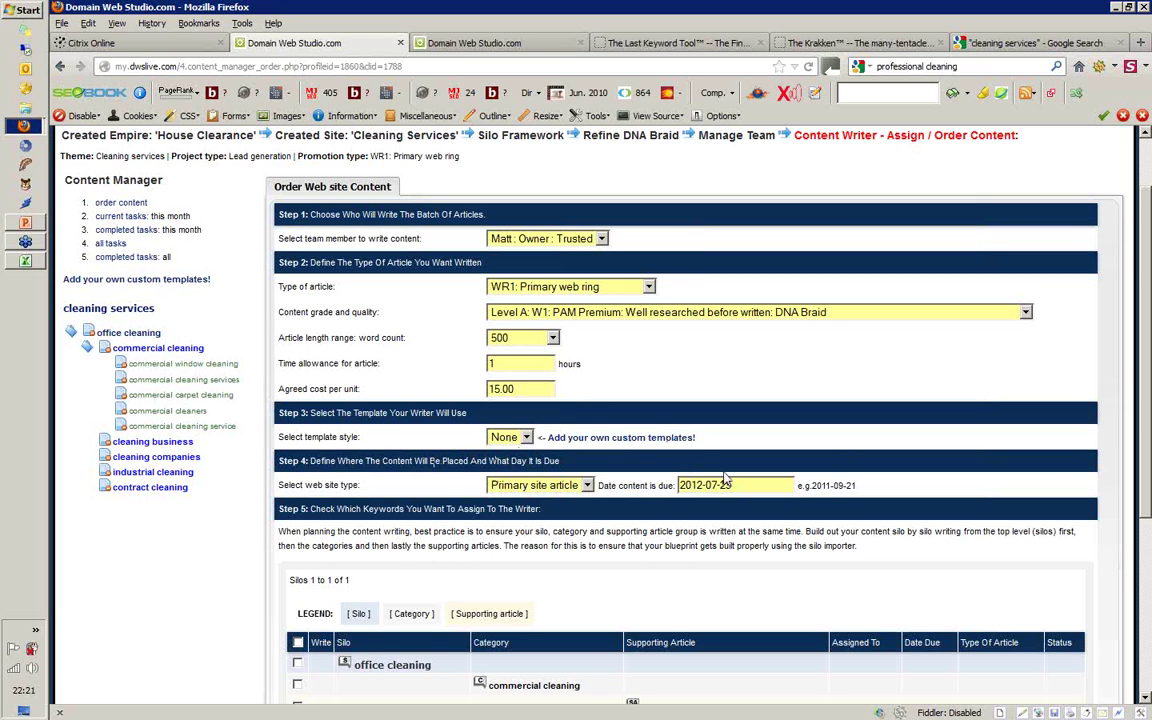
drag(729, 485, 739, 488)
- Order site content for the office cleaning silo, the commercial cleaning category and its five supporting articles
drag(1147, 517, 1147, 620)
click(297, 451)
click(297, 472)
click(297, 494)
click(297, 516)
click(297, 538)
click(297, 560)
click(297, 582)
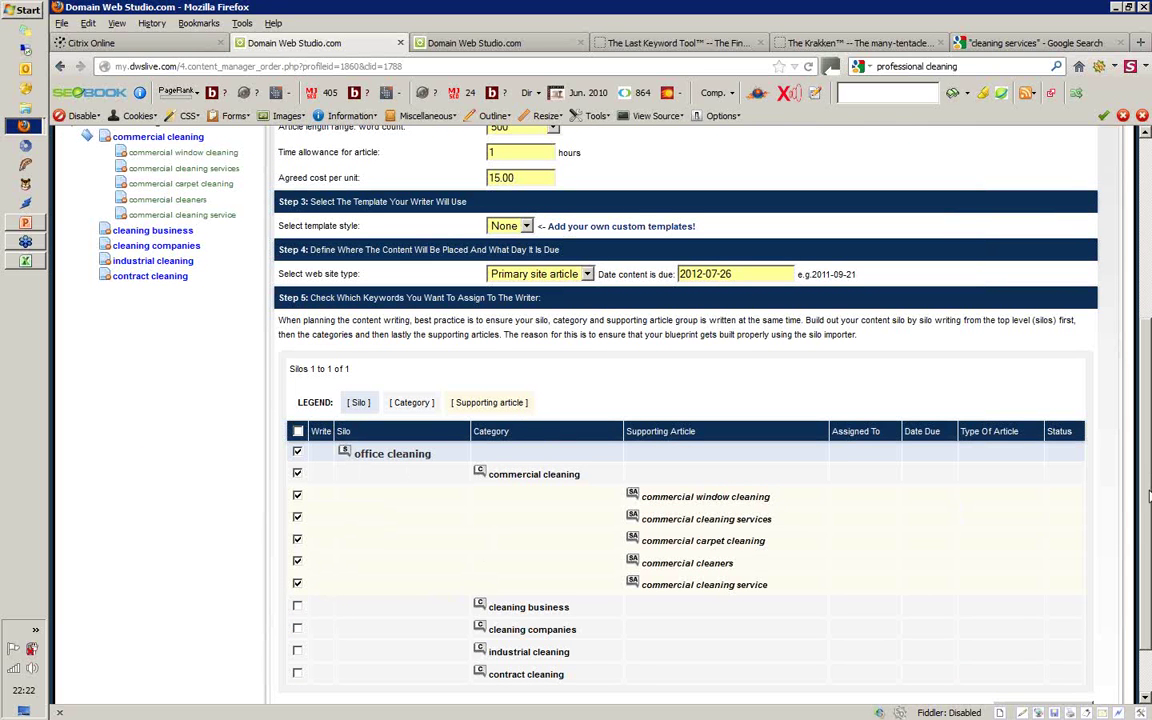
scroll(524, 593, down, 1)
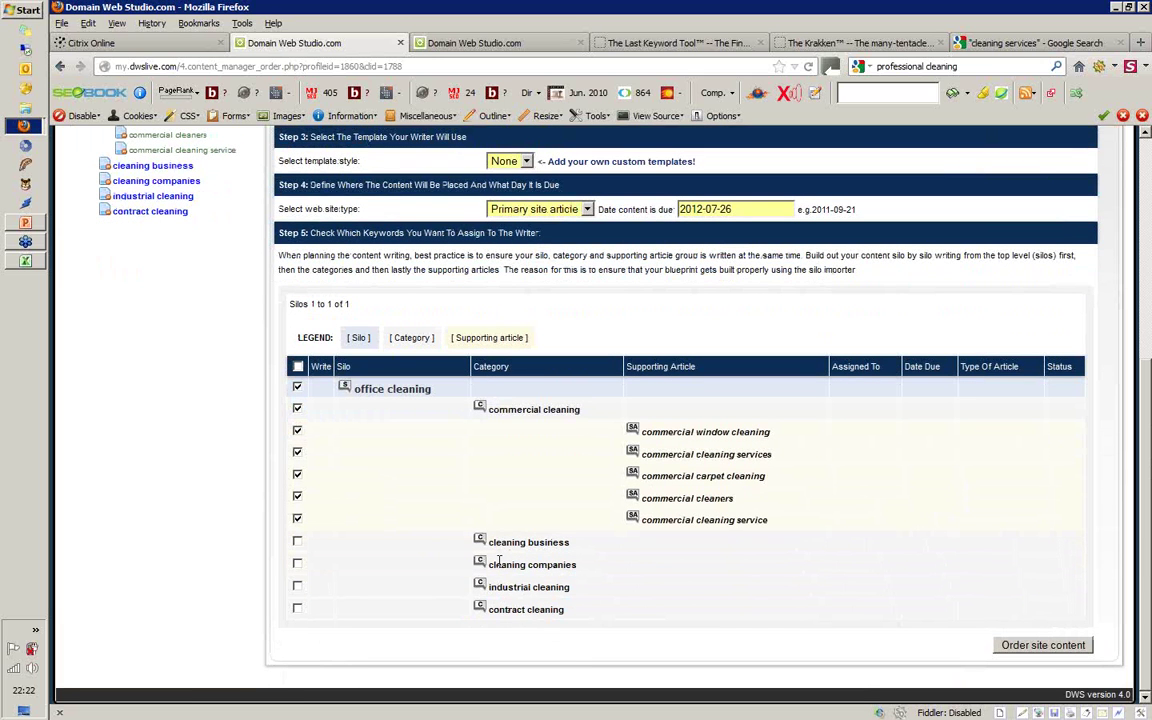
click(1046, 648)
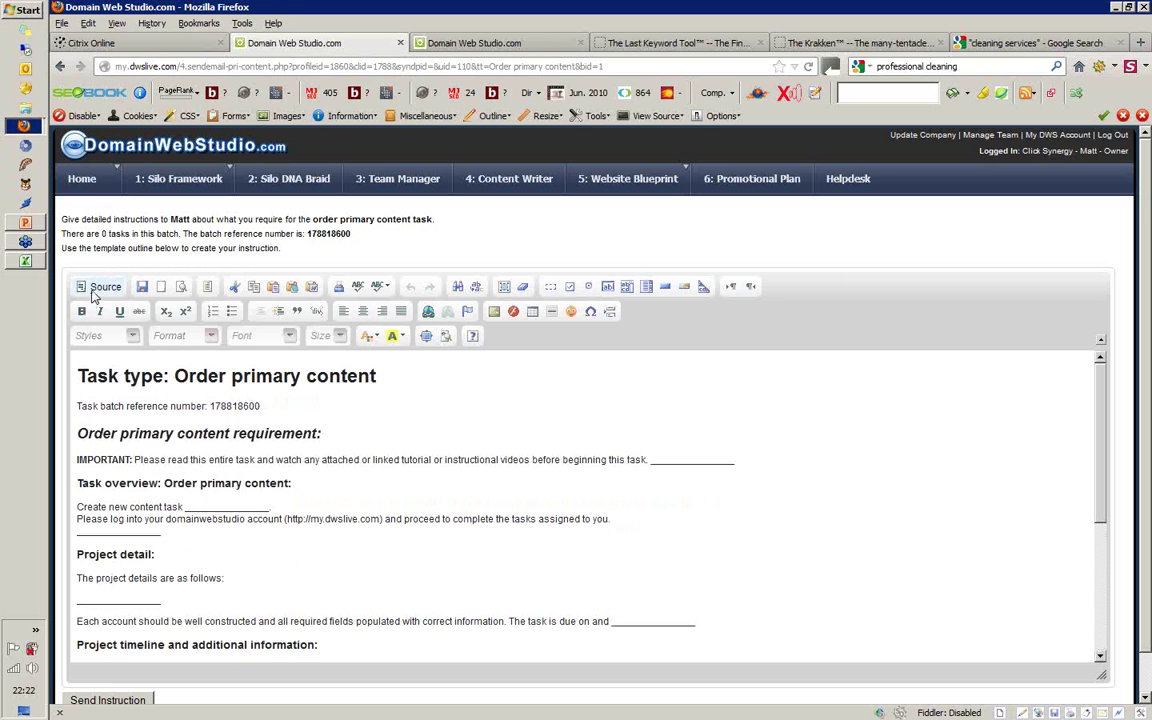
- Examine the order primary content instruction template for the writer, from the task type down to the further information section
click(150, 483)
key(ctrl+a)
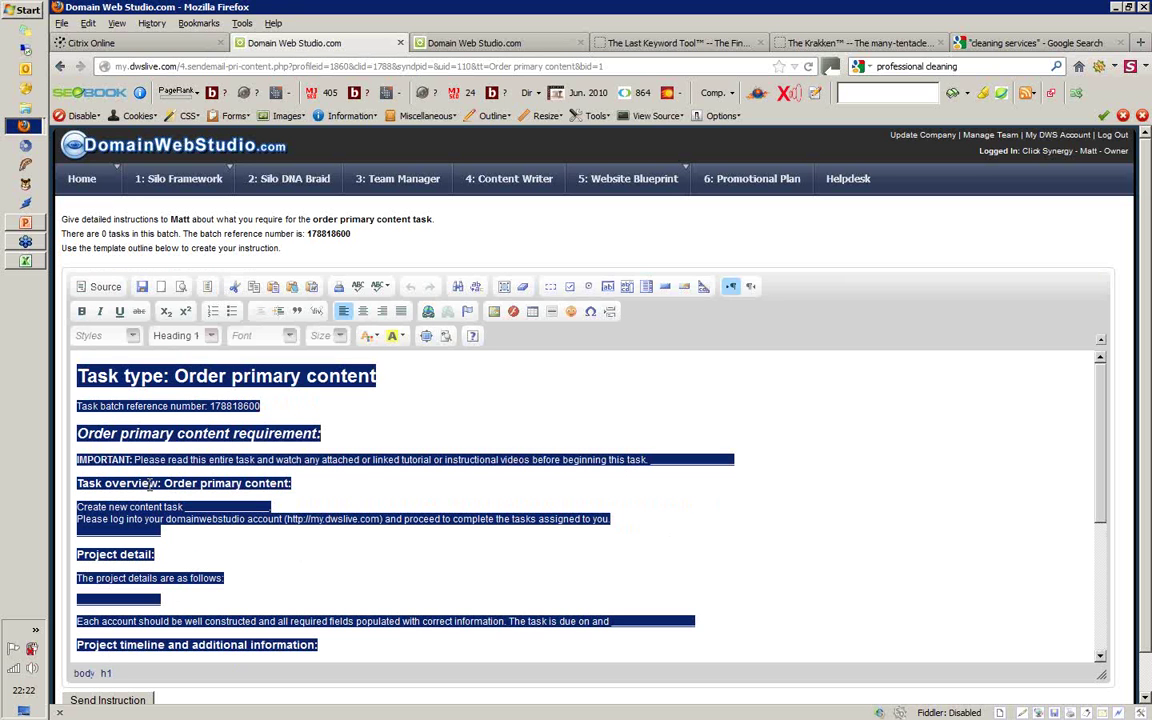
click(183, 459)
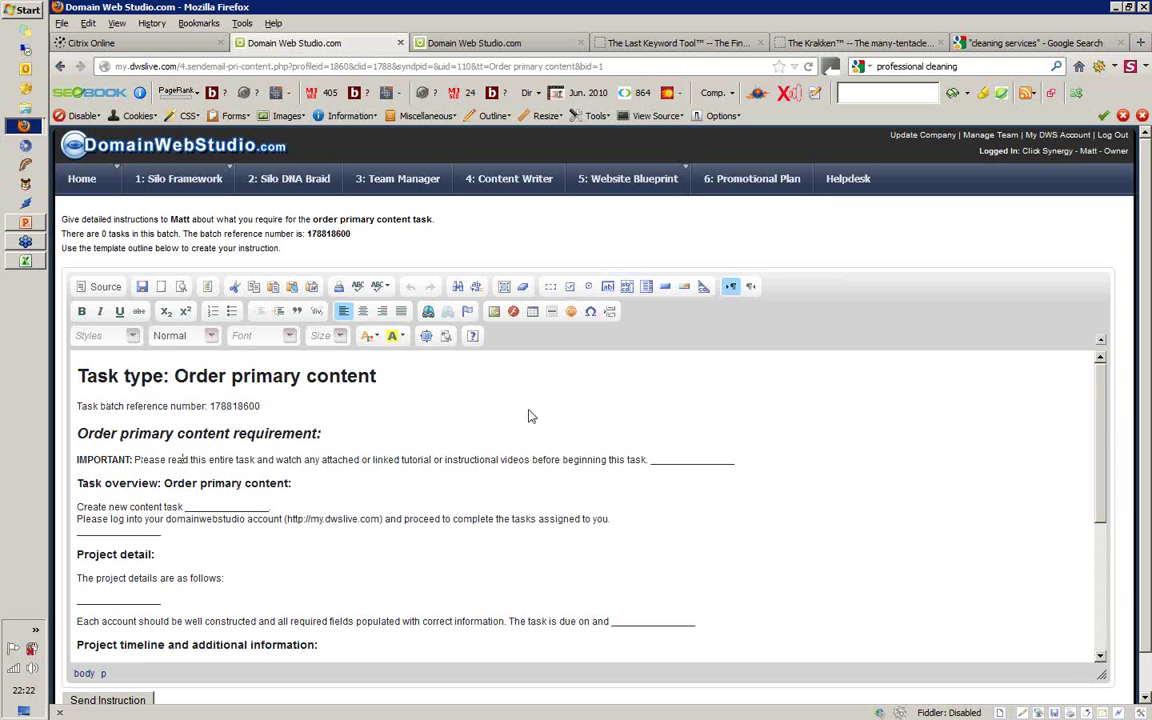
mouse_move(1103, 373)
mouse_down()
mouse_move(1106, 430)
mouse_move(1104, 368)
mouse_up()
double_click(181, 218)
scroll(1107, 395, down, 1)
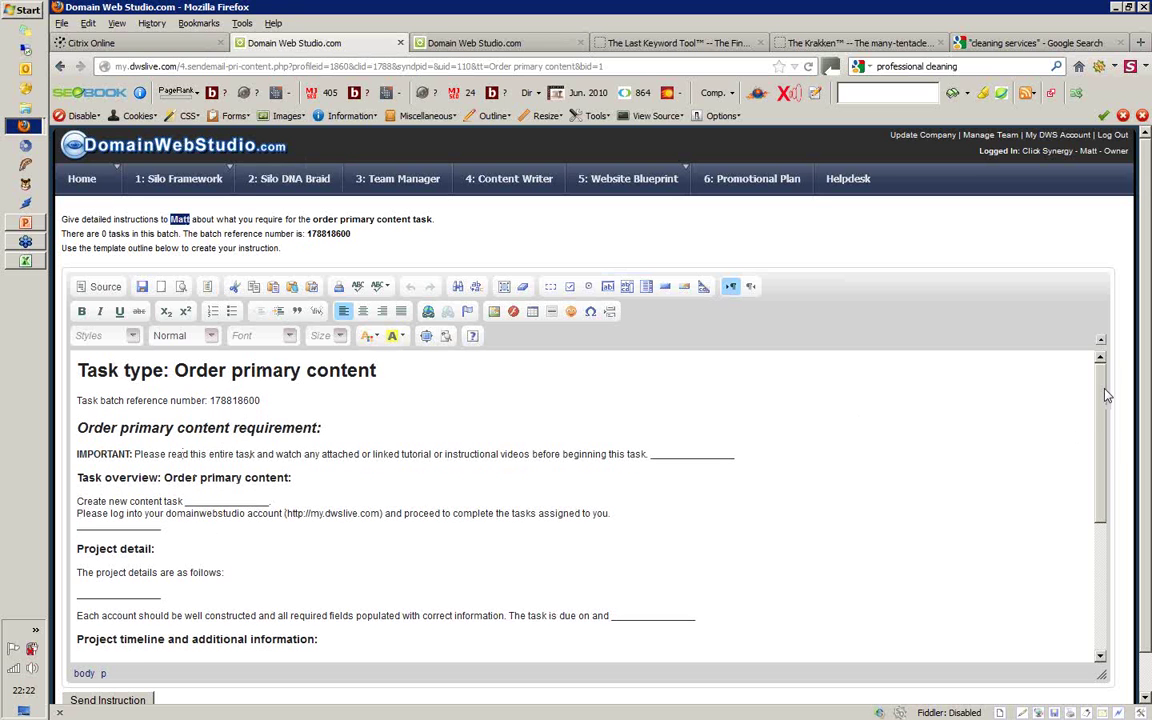
scroll(1107, 395, down, 4)
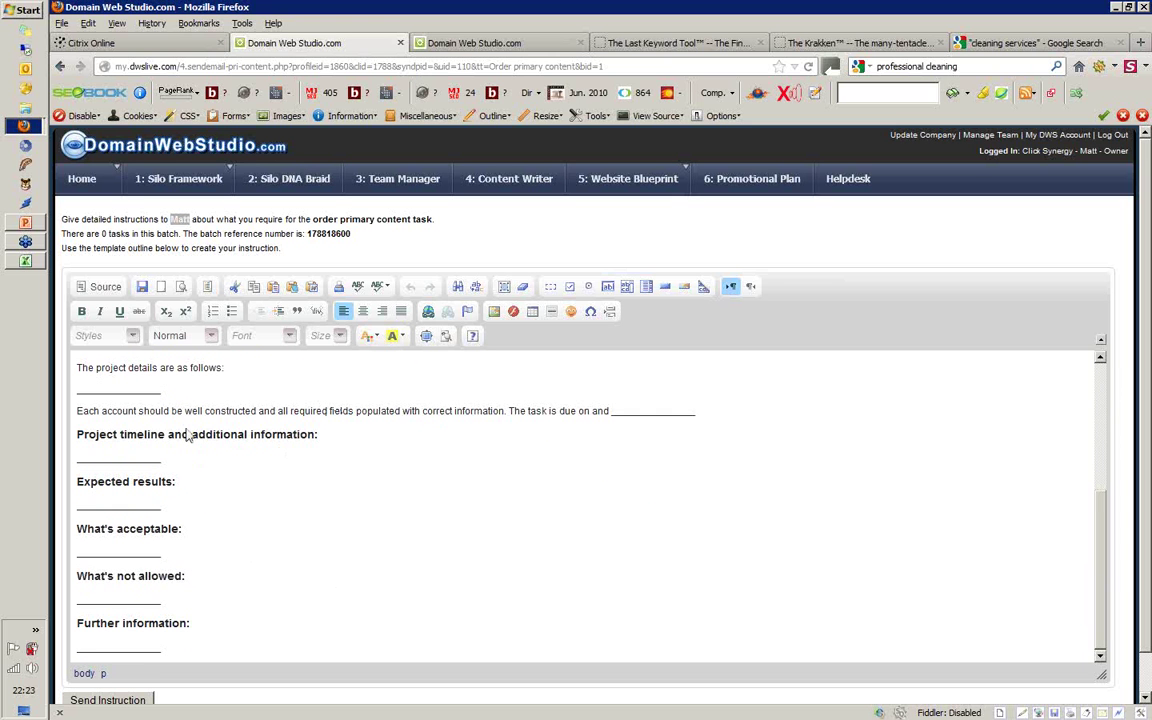
click(259, 532)
drag(1148, 530, 1148, 588)
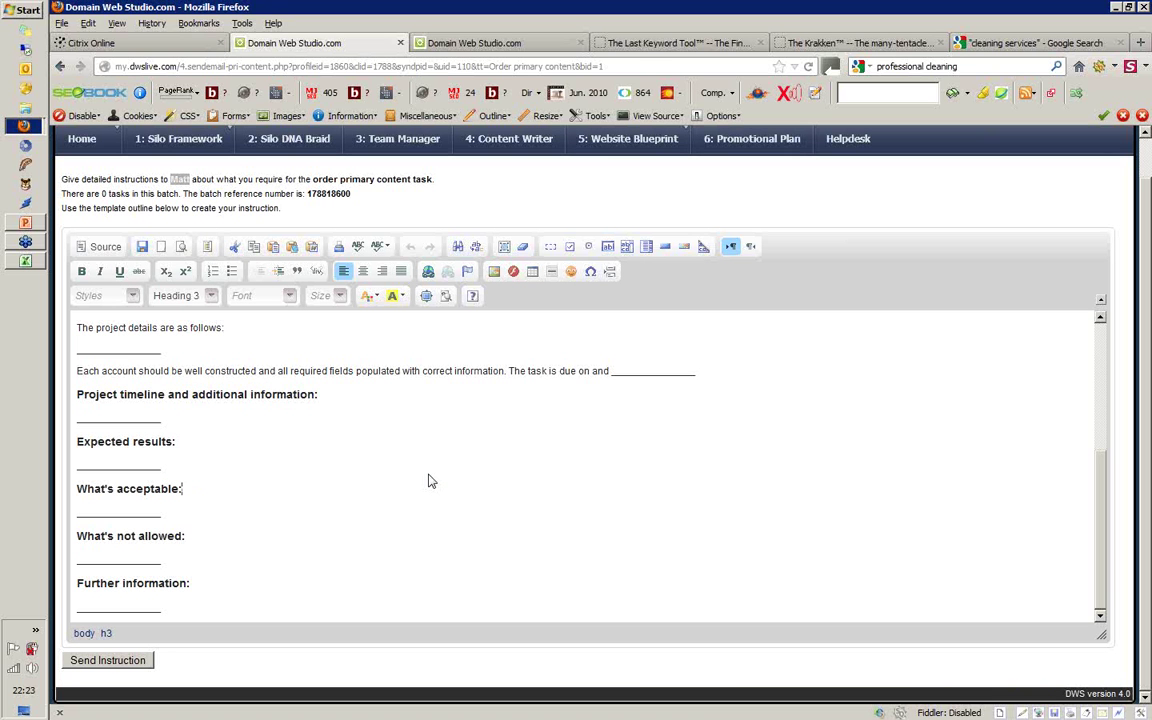
- Send the order primary content instruction to the writer and review the office cleaning articles in the content order list
click(108, 662)
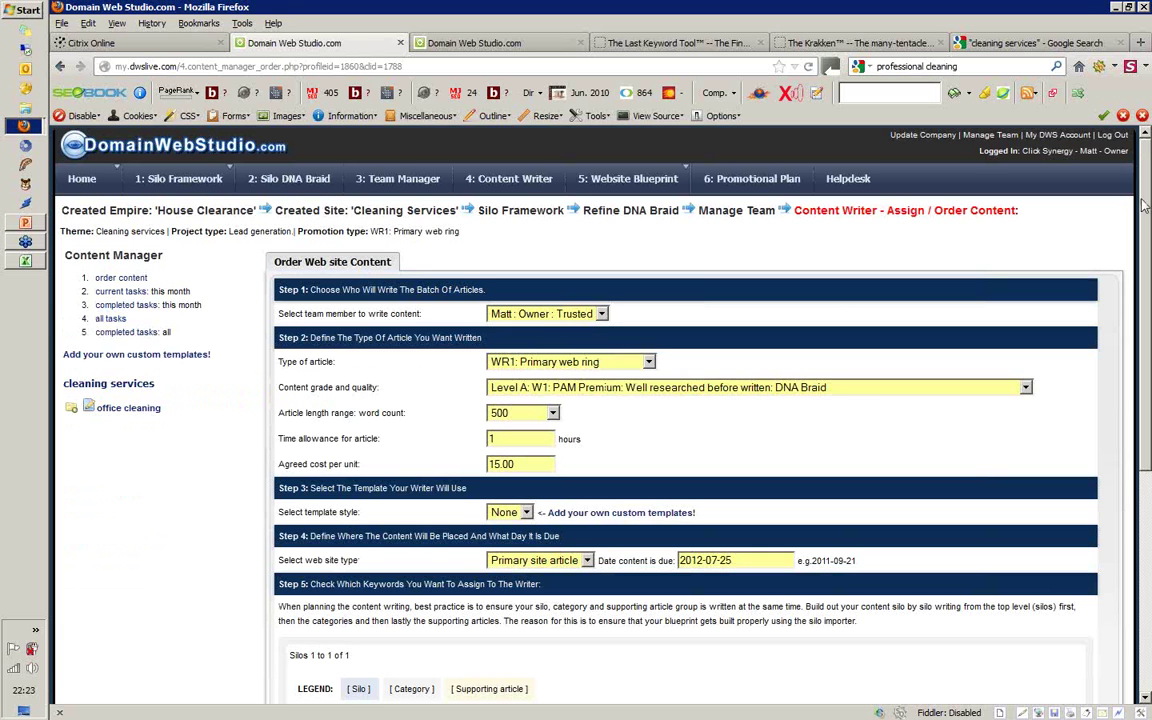
drag(1145, 218, 1146, 300)
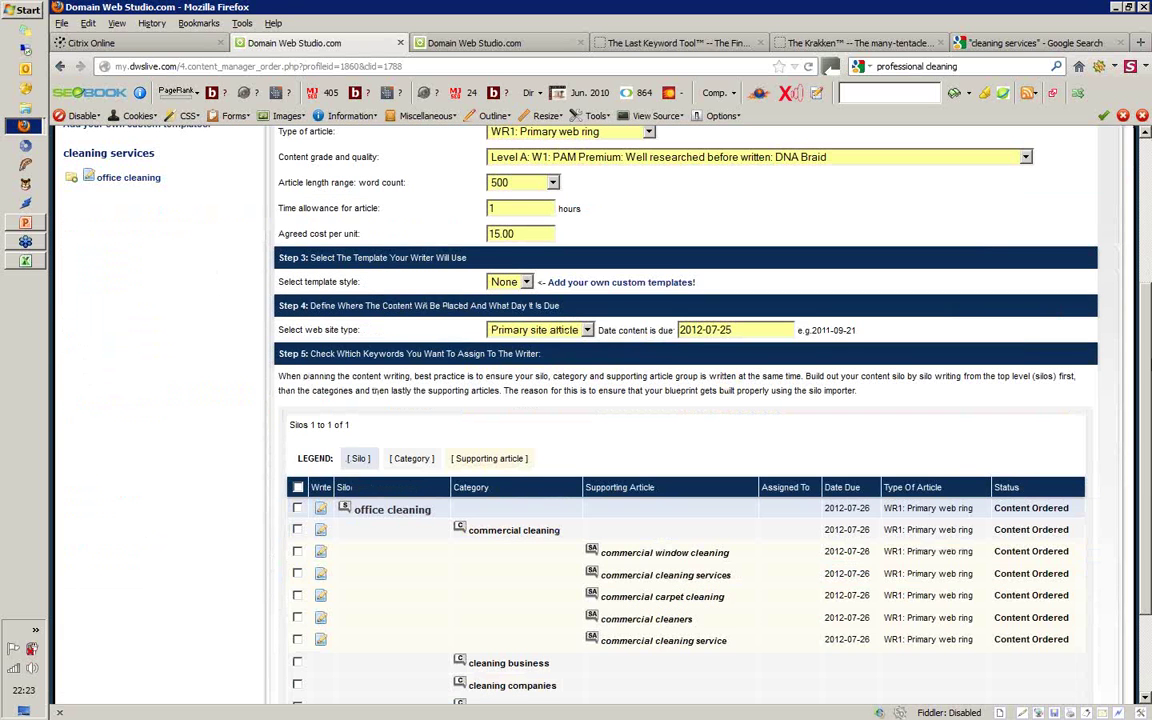
drag(1141, 534, 1141, 574)
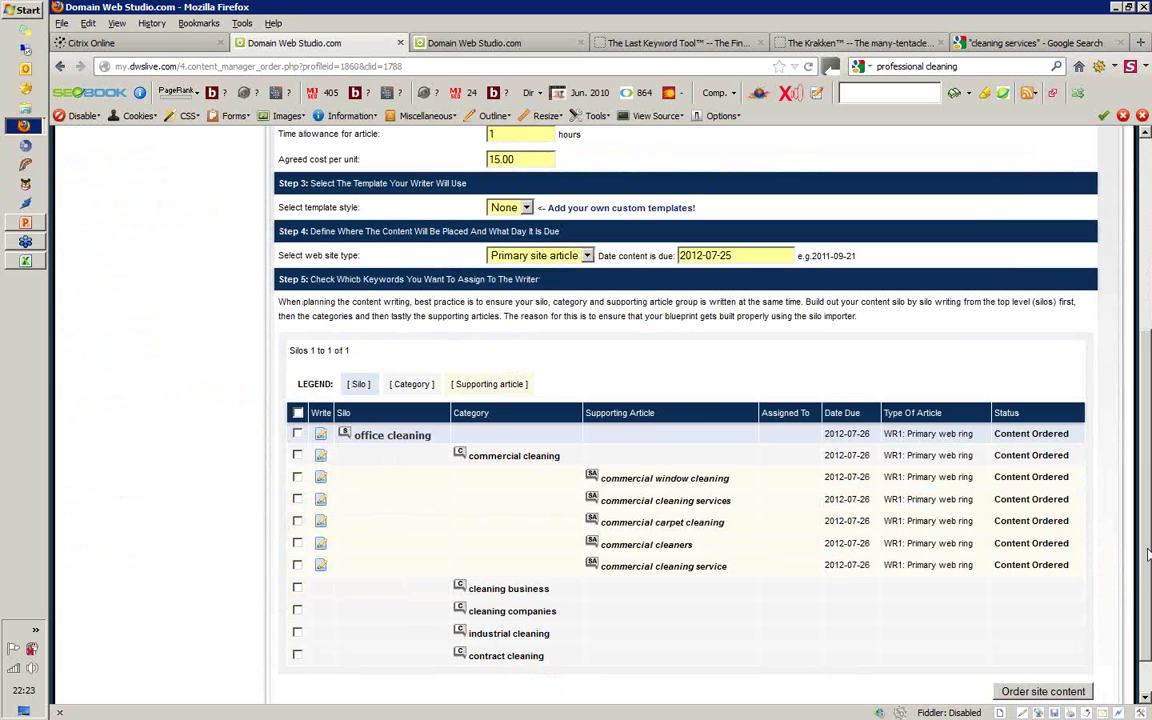
drag(1148, 553, 1148, 330)
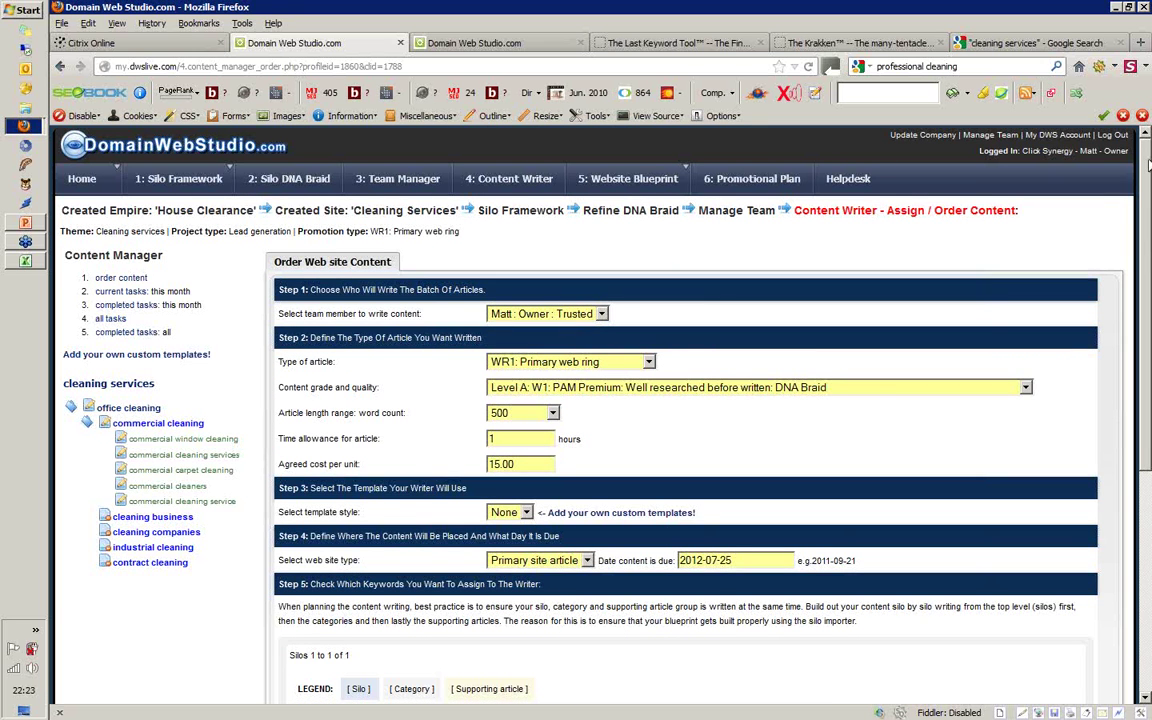
scroll(1148, 165, down, 1)
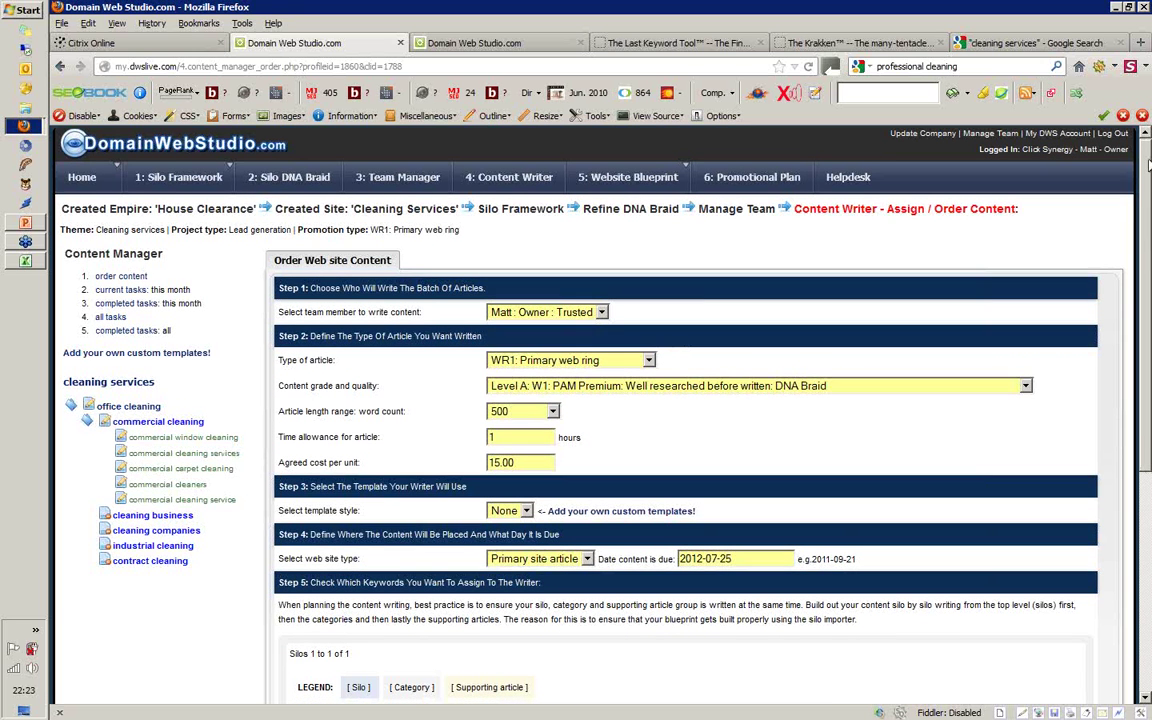
drag(1148, 165, 1148, 385)
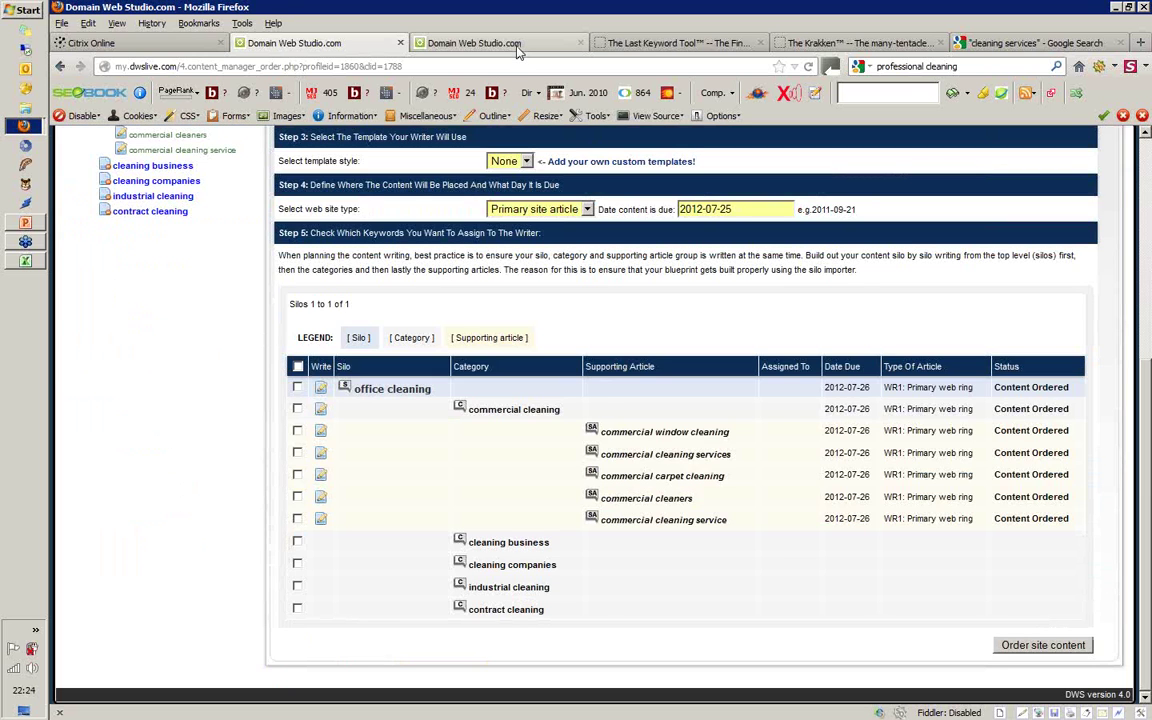
- Switch to the browser page with the team member's current tasks and begin a new web address with "dws."
click(517, 45)
click(606, 66)
text(wslive)
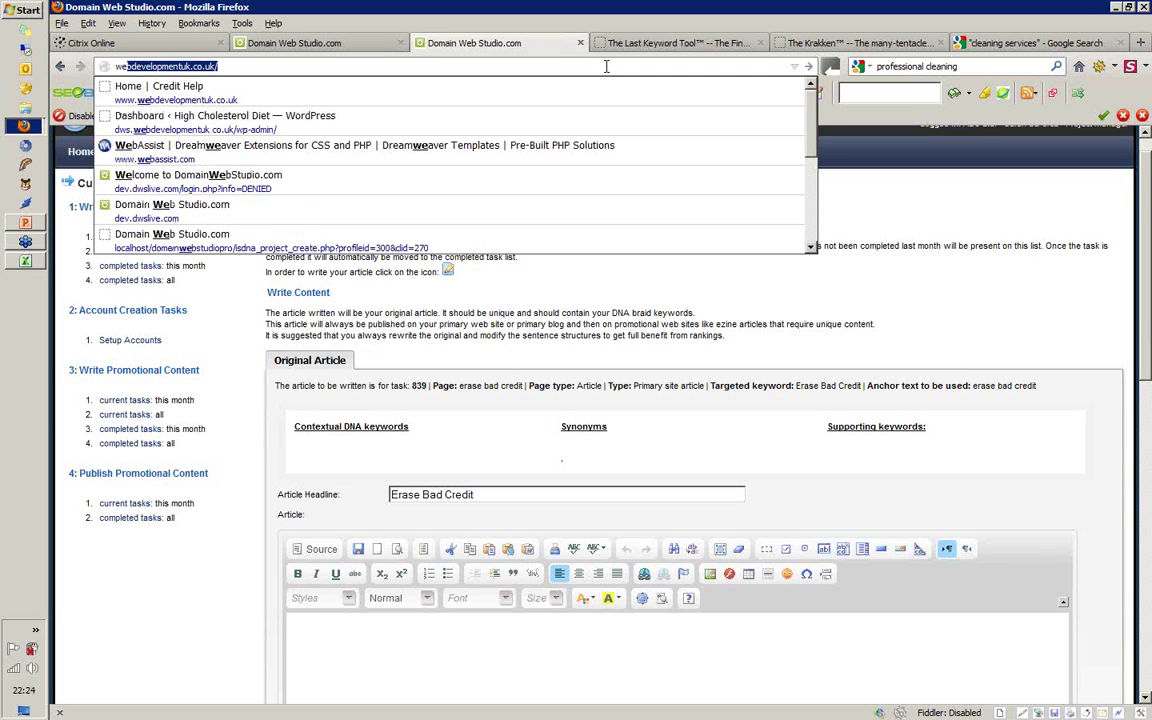
key(BackSpace)
key(BackSpace)
key(Escape)
key(Escape)
text(dws.)
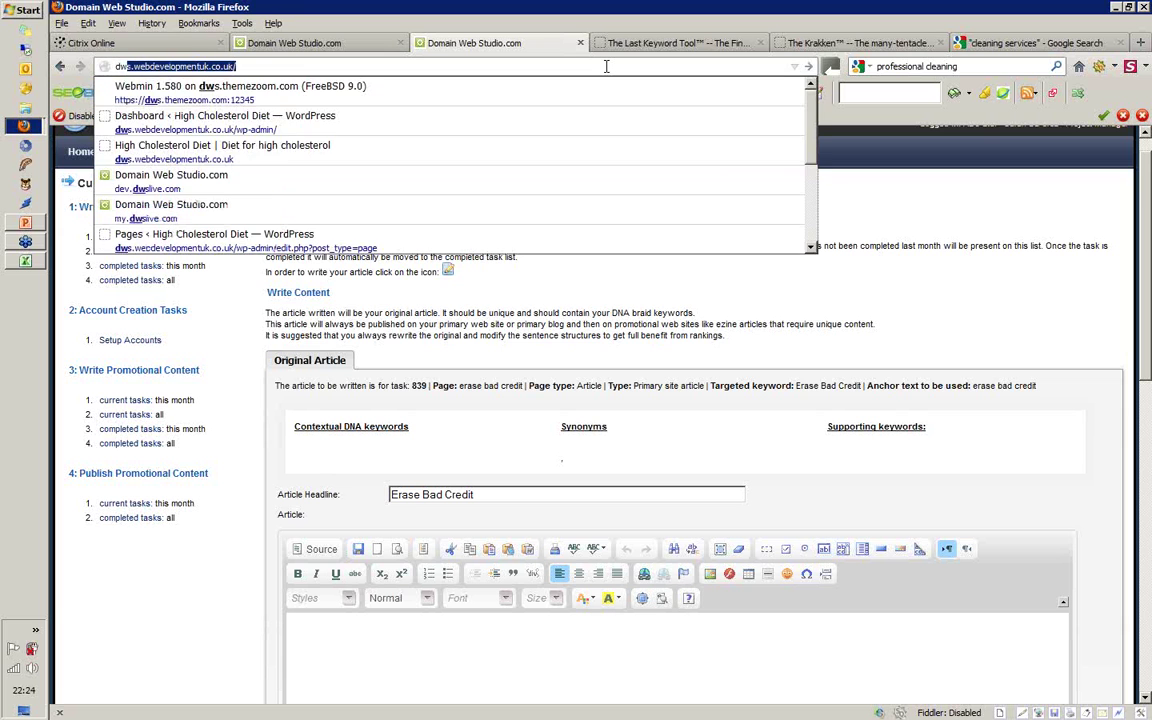
key(Down)
key(BackSpace)
key(BackSpace)
key(BackSpace)
key(BackSpace)
key(BackSpace)
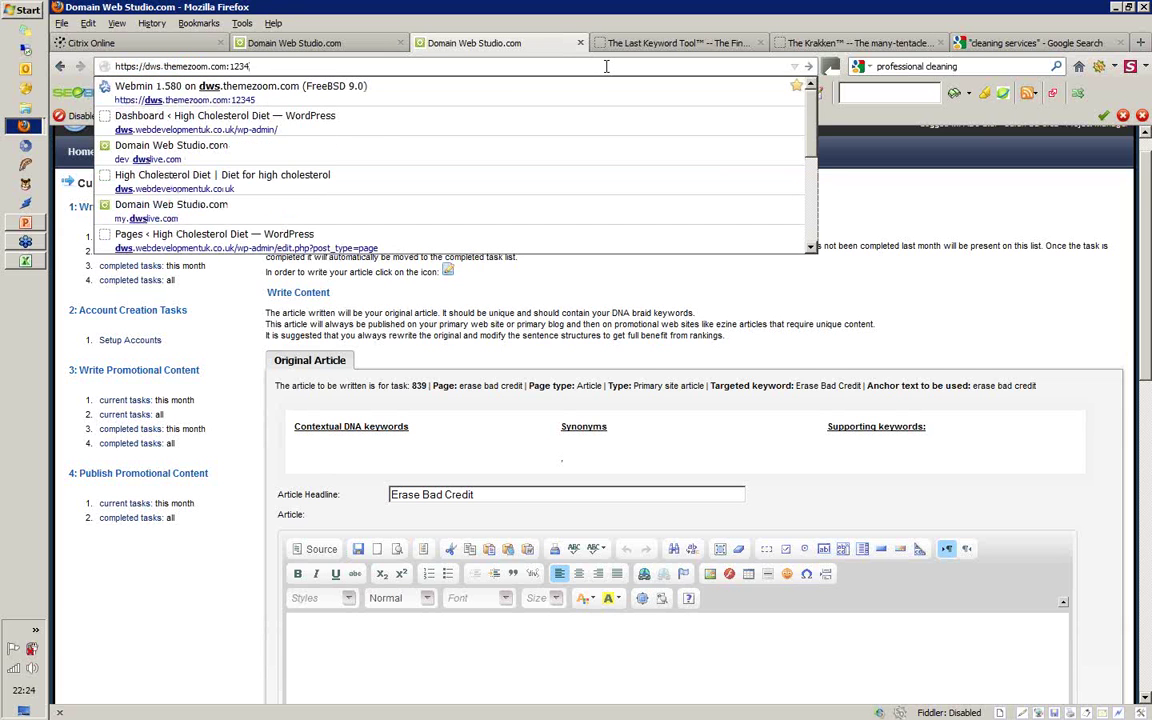
key(BackSpace)
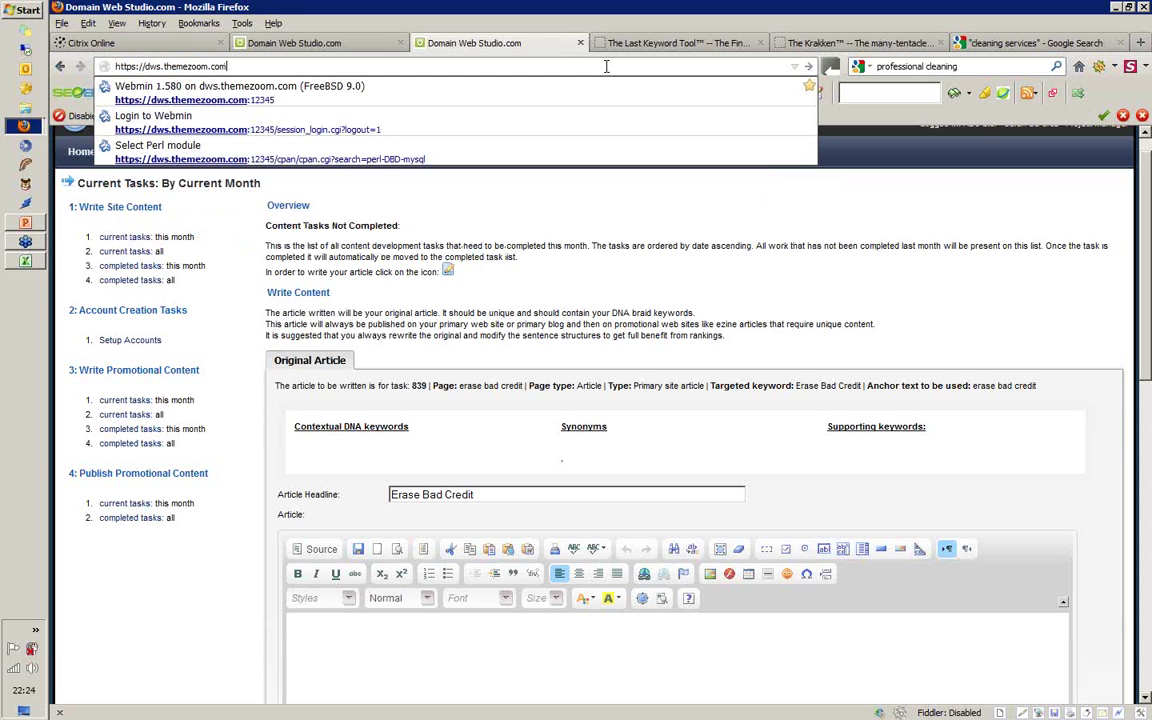
key(BackSpace)
key(BackSpace)
key(BackSpace)
key(BackSpace)
key(BackSpace)
key(BackSpace)
key(BackSpace)
key(BackSpace)
key(BackSpace)
key(BackSpace)
key(BackSpace)
key(BackSpace)
key(BackSpace)
key(BackSpace)
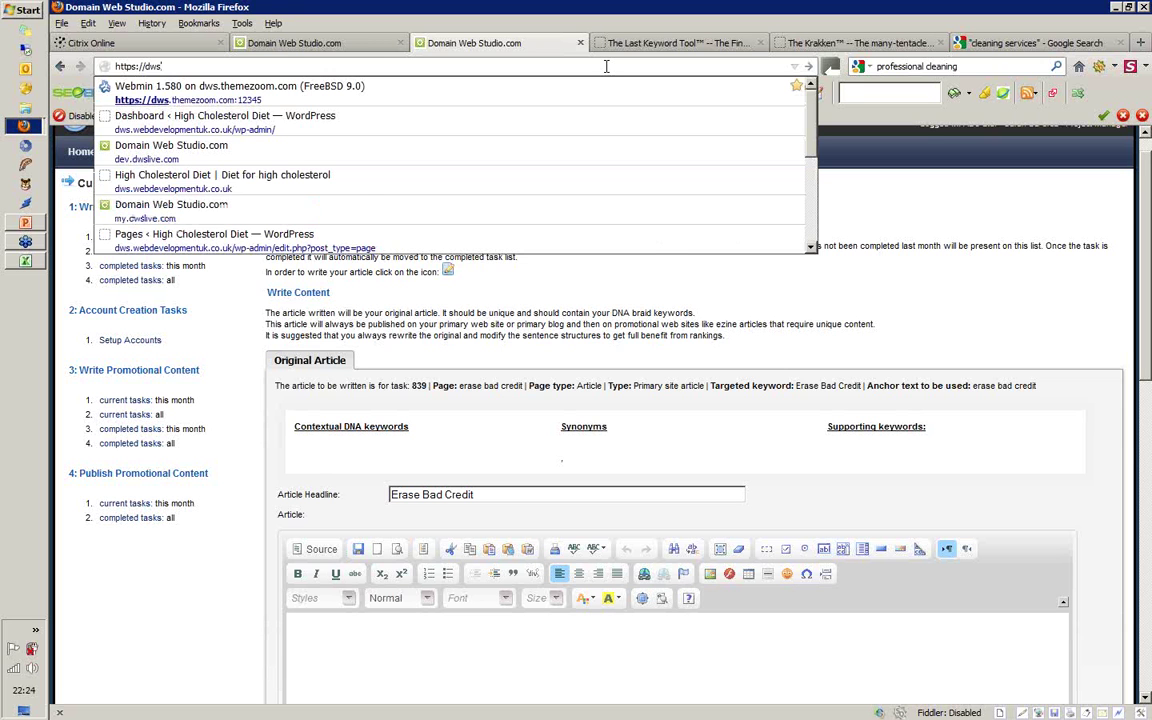
- Load the website at dws.webdevelopmentuk.co.uk in place of the current tasks page
text(.)
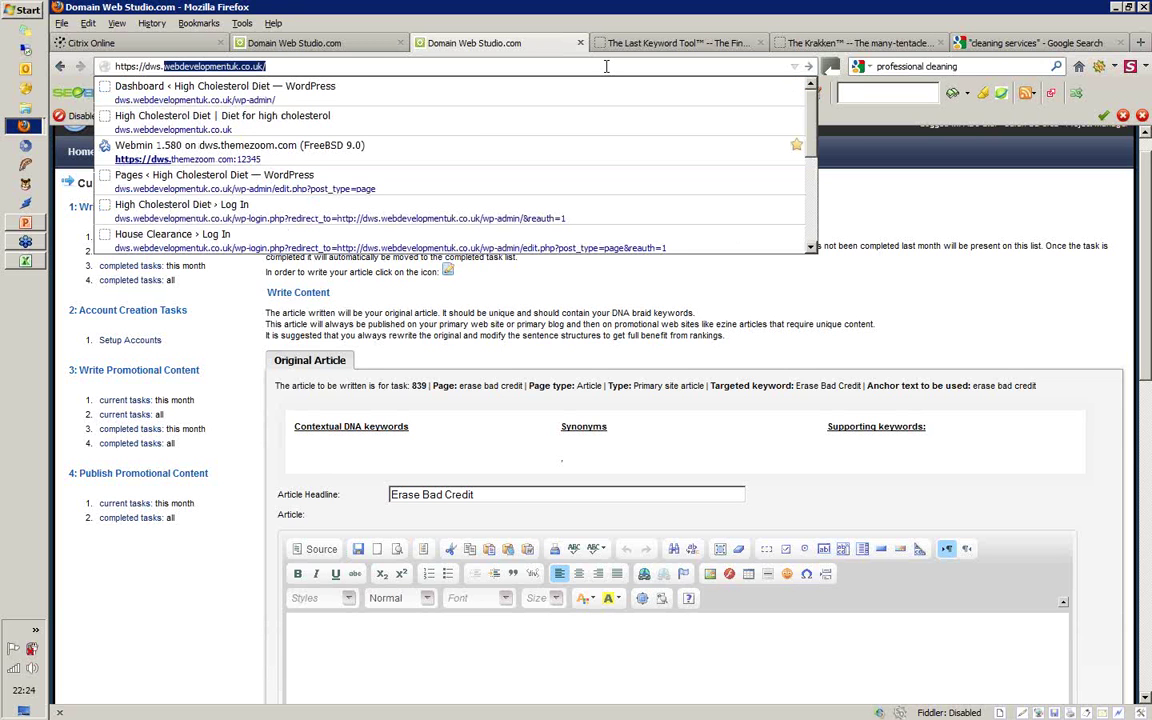
key(Down)
key(Down)
key(Down)
key(Down)
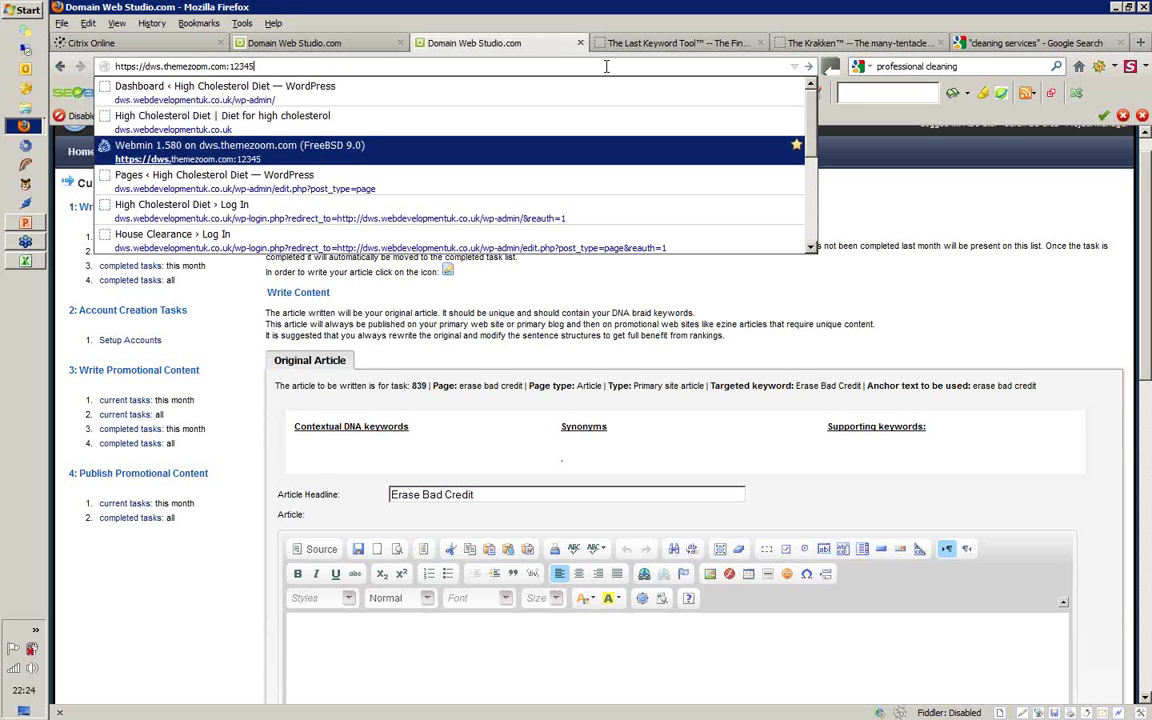
key(Down)
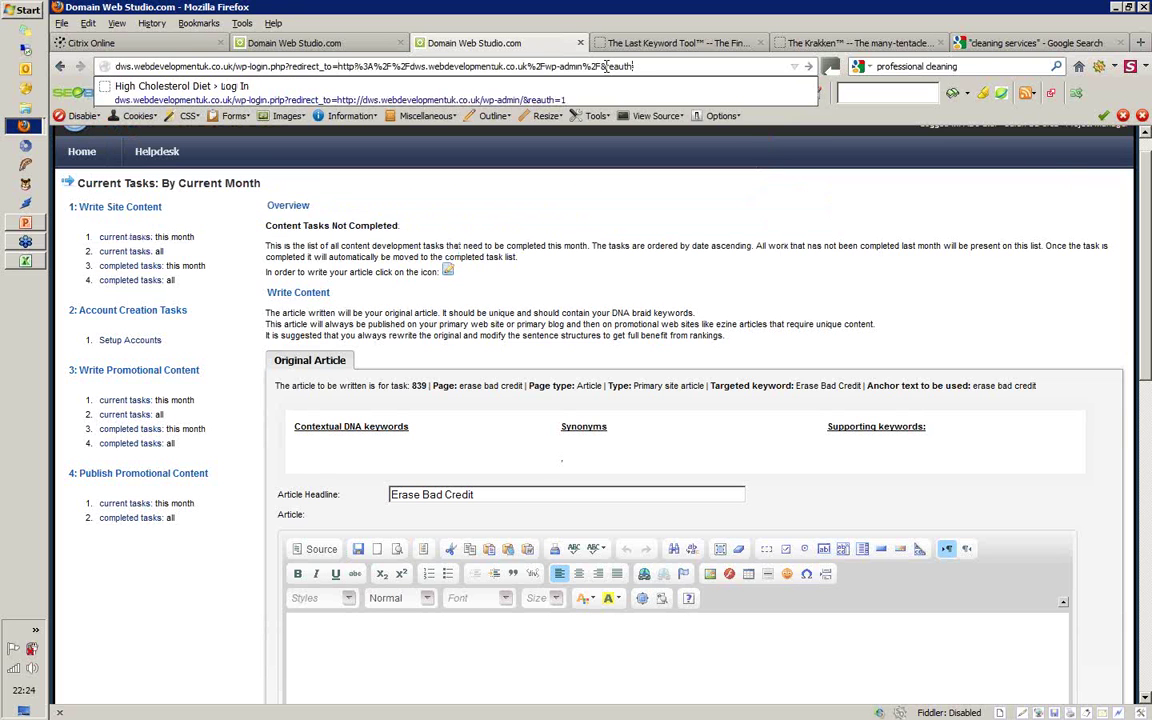
key(Return)
key(BackSpace)
key(BackSpace)
key(BackSpace)
key(BackSpace)
key(BackSpace)
key(BackSpace)
key(BackSpace)
key(BackSpace)
key(BackSpace)
key(BackSpace)
key(BackSpace)
key(BackSpace)
key(BackSpace)
key(BackSpace)
key(BackSpace)
key(BackSpace)
key(BackSpace)
key(BackSpace)
key(BackSpace)
key(BackSpace)
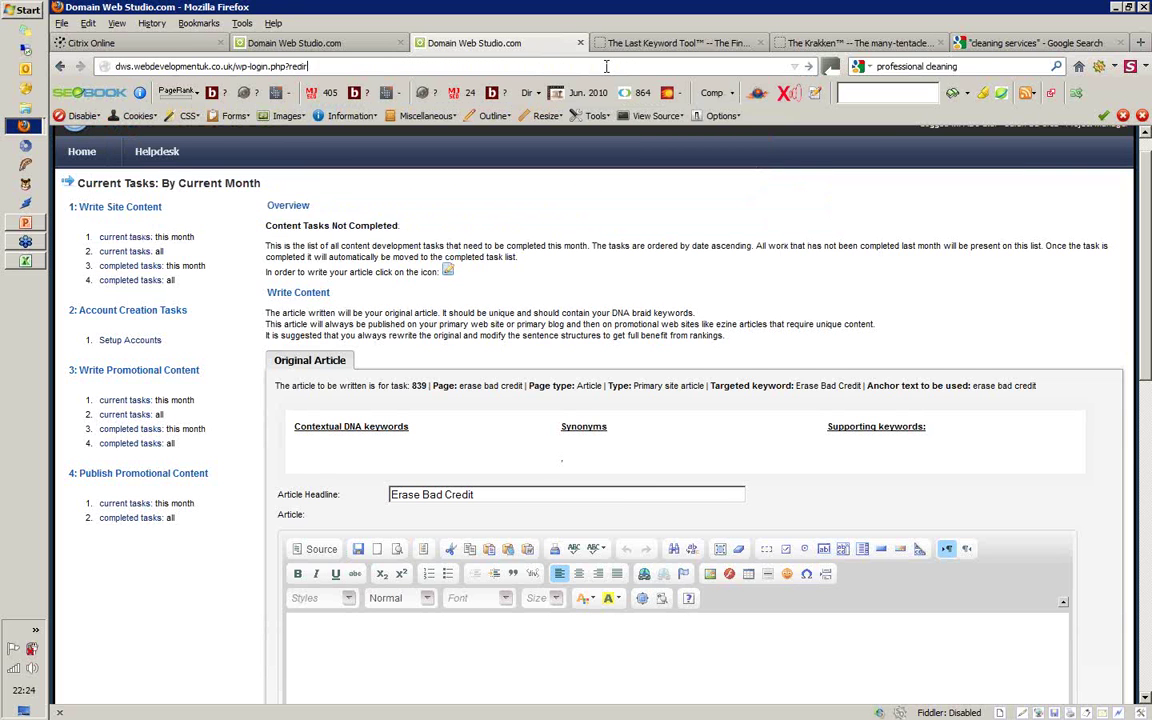
key(BackSpace)
key(BackSpace)
key(BackSpace)
key(BackSpace)
key(BackSpace)
key(BackSpace)
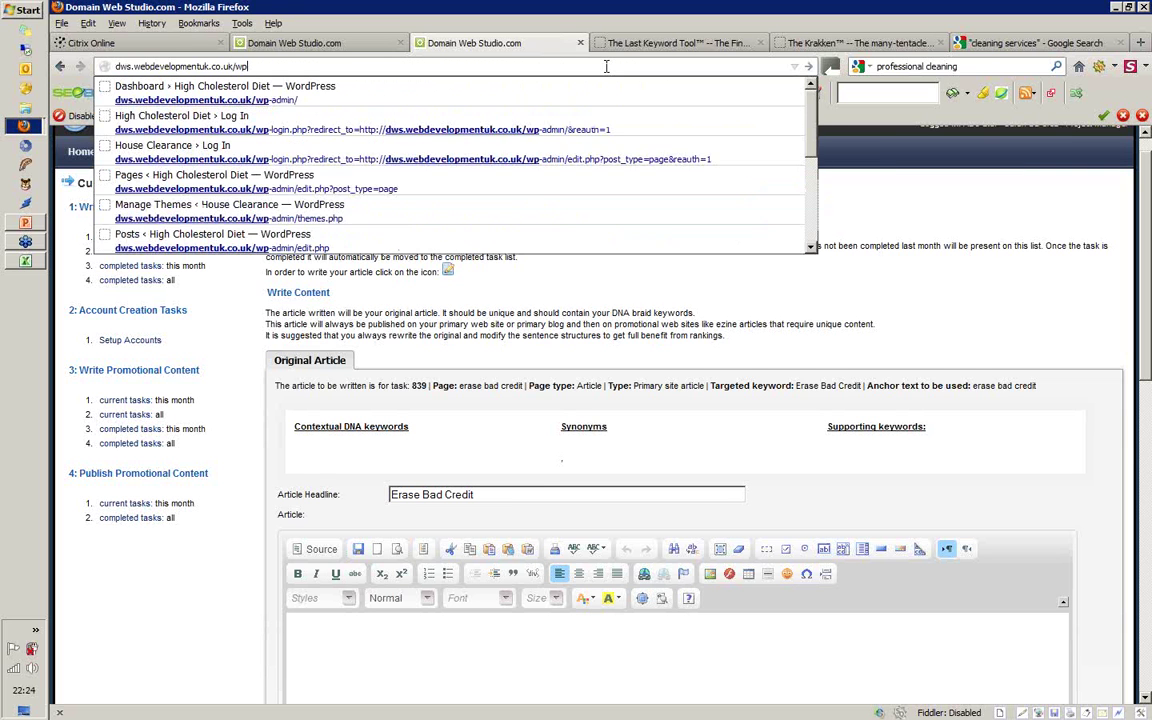
key(BackSpace)
key(BackSpace)
key(Return)
- Open the WordPress admin login for the High Cholesterol Diet site at dws.webdevelopmentuk.co.uk/wp-admin
click(253, 67)
click(253, 67)
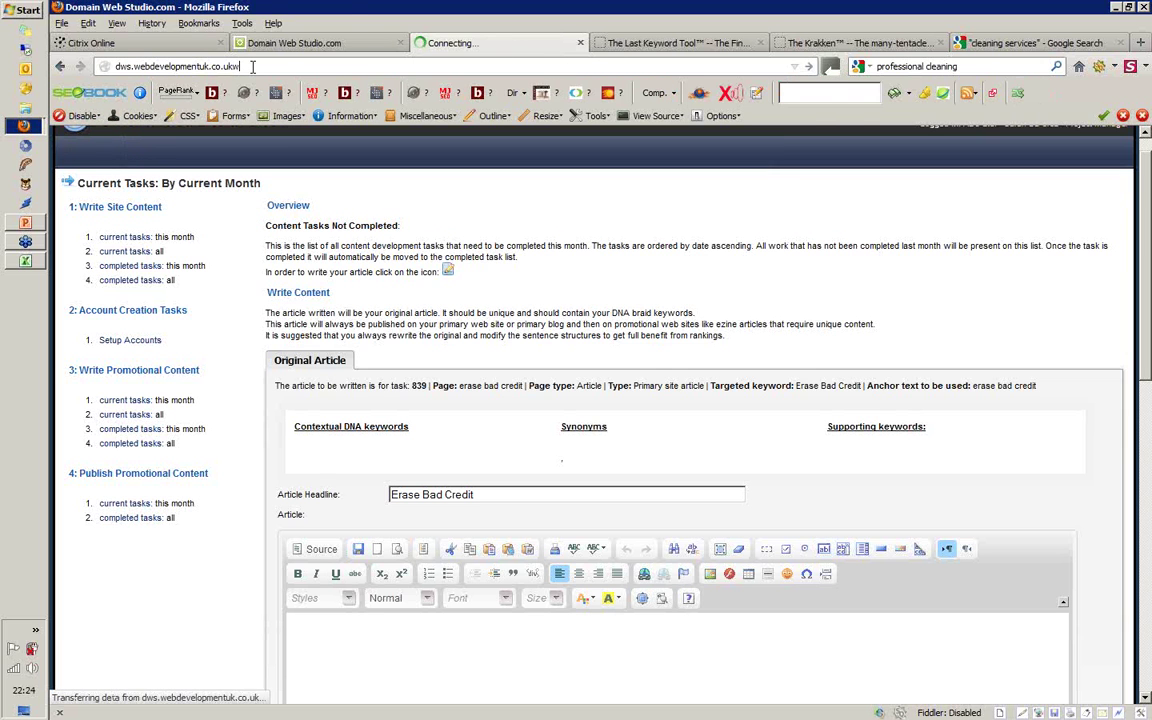
text(wp)
key(BackSpace)
key(BackSpace)
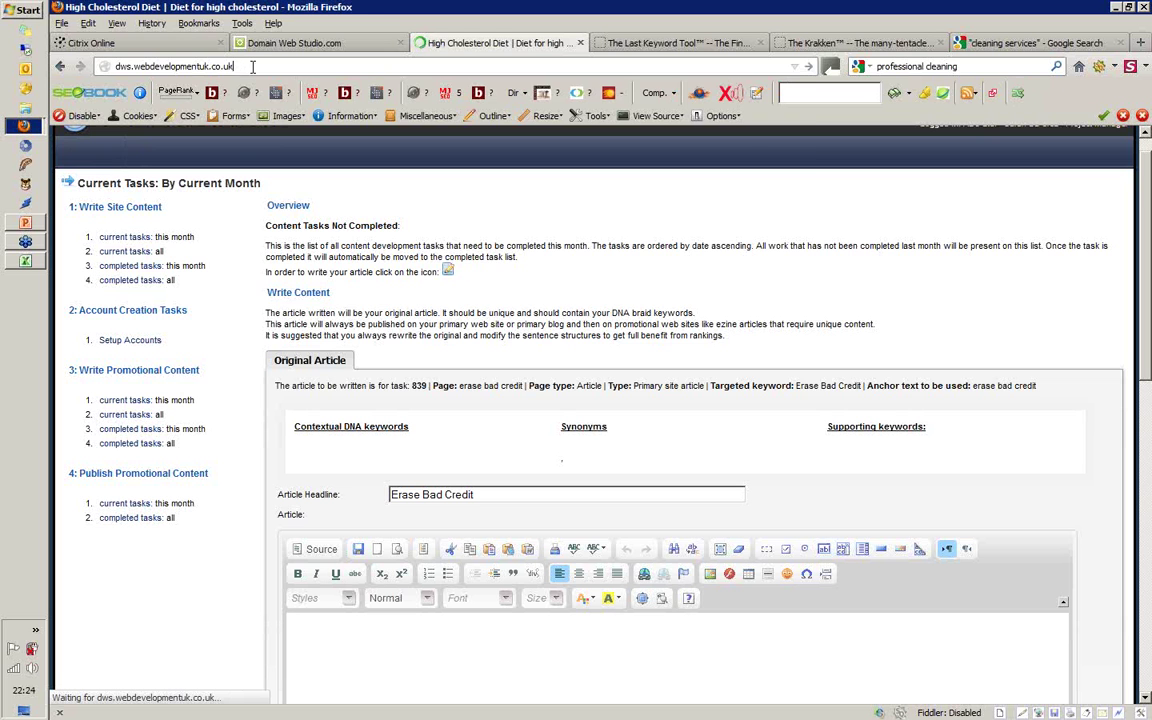
text(/wp-)
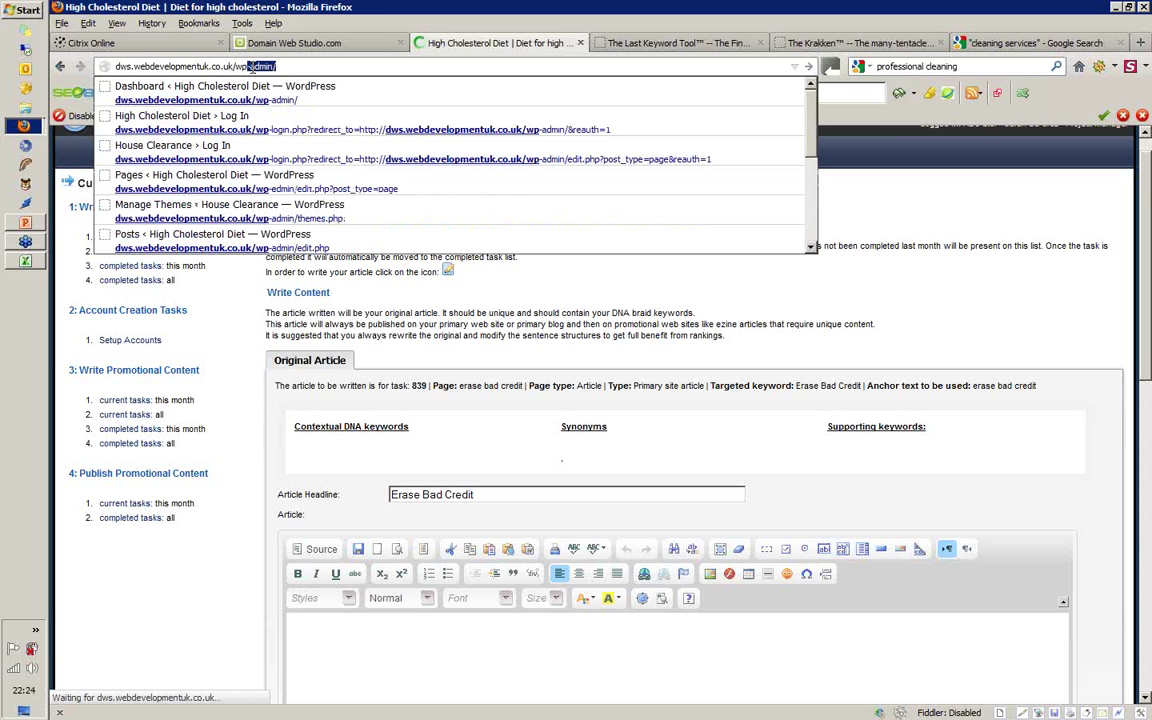
key(Escape)
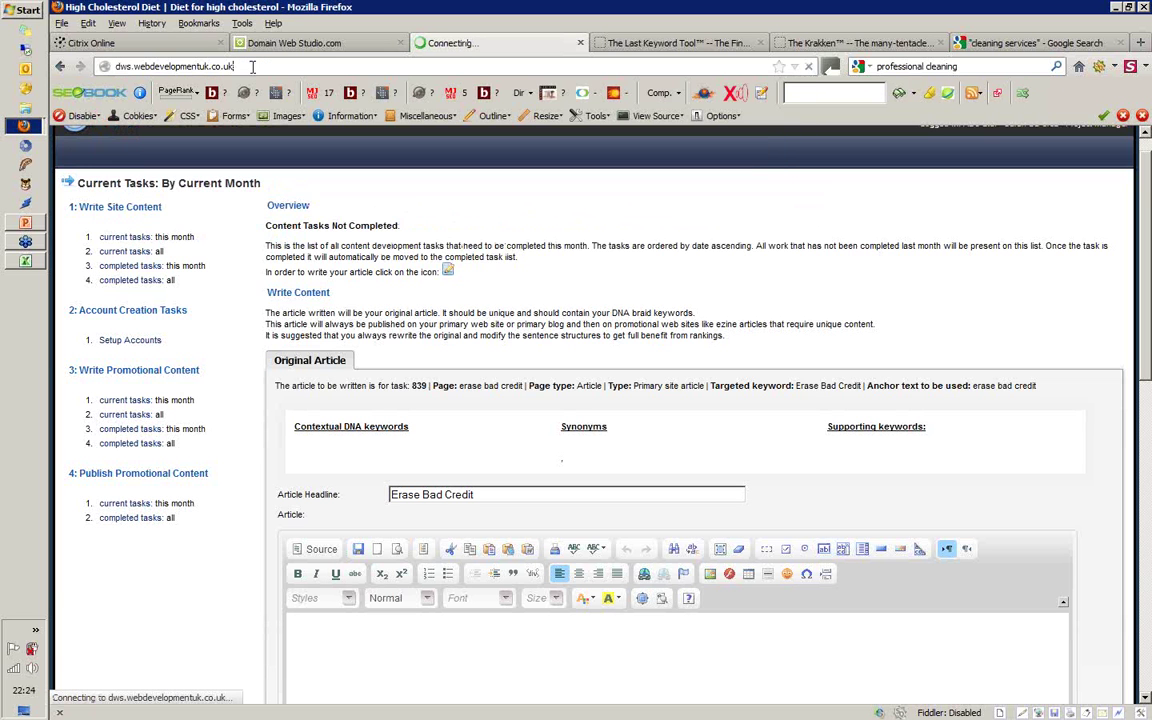
click(252, 66)
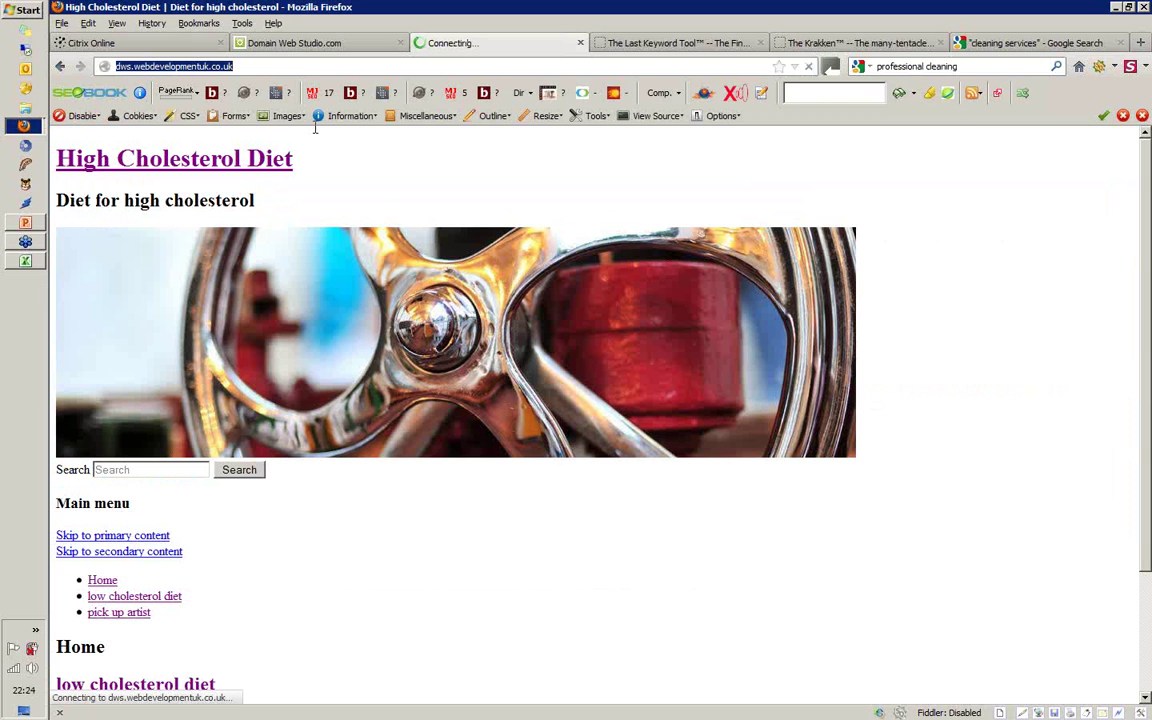
click(262, 65)
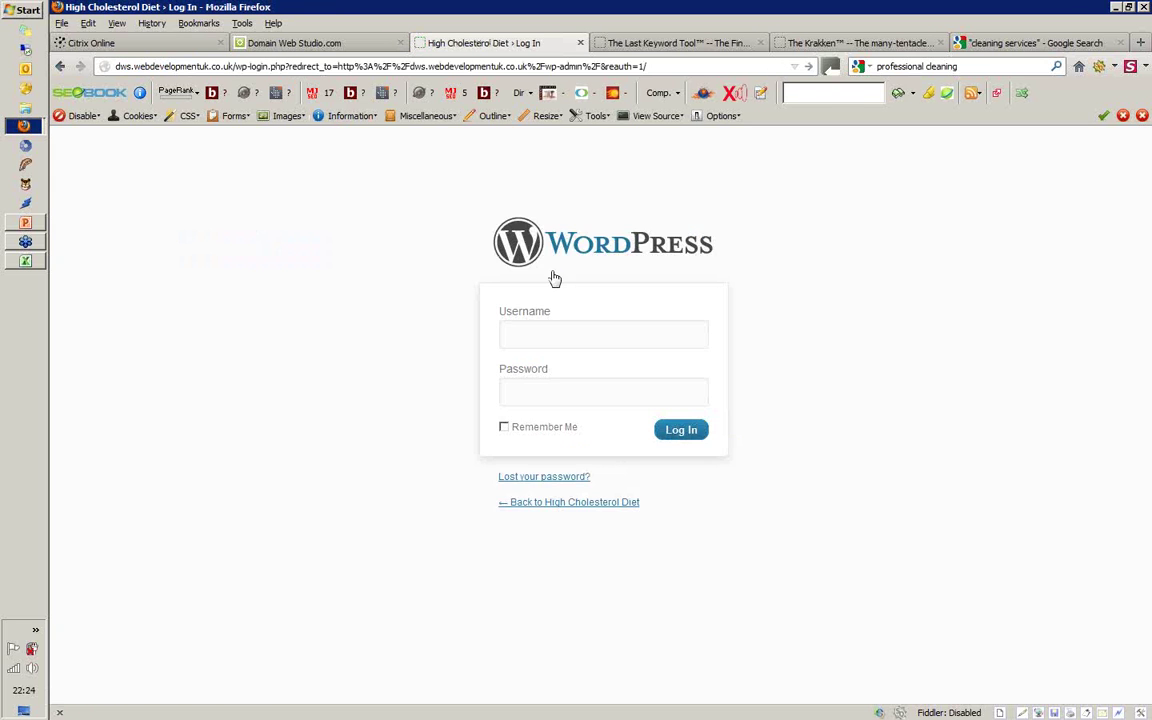
- Log in to the WordPress site with the saved account username and password
click(553, 327)
click(553, 327)
click(530, 355)
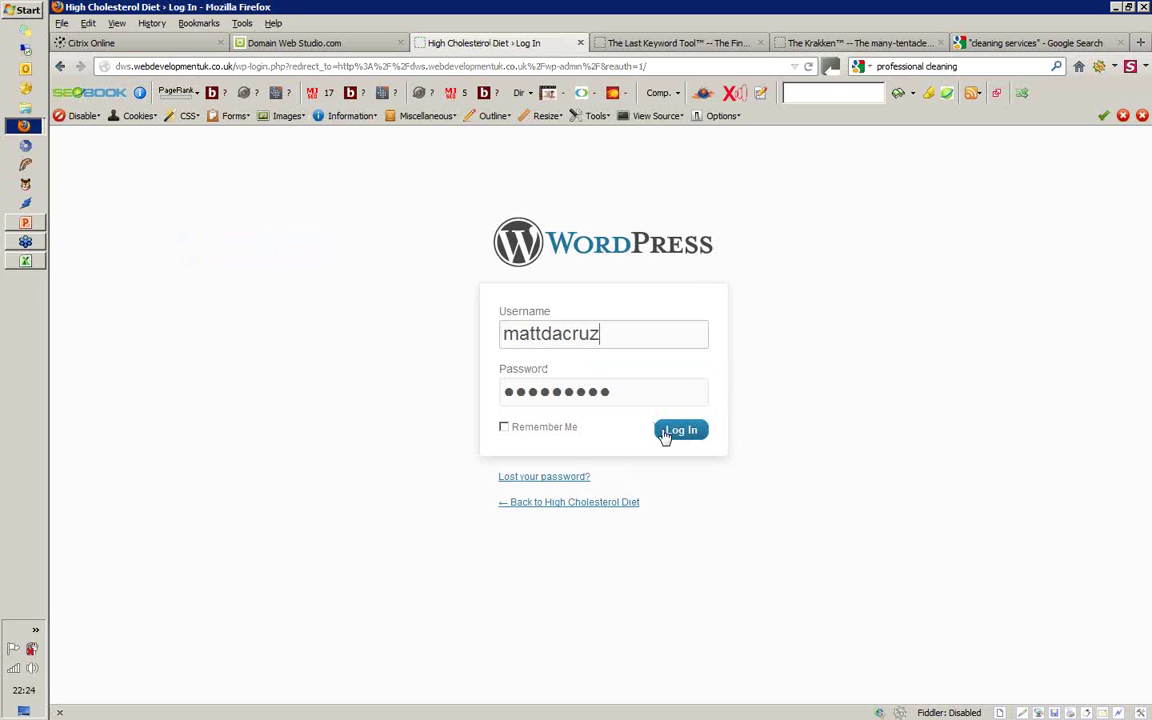
click(687, 437)
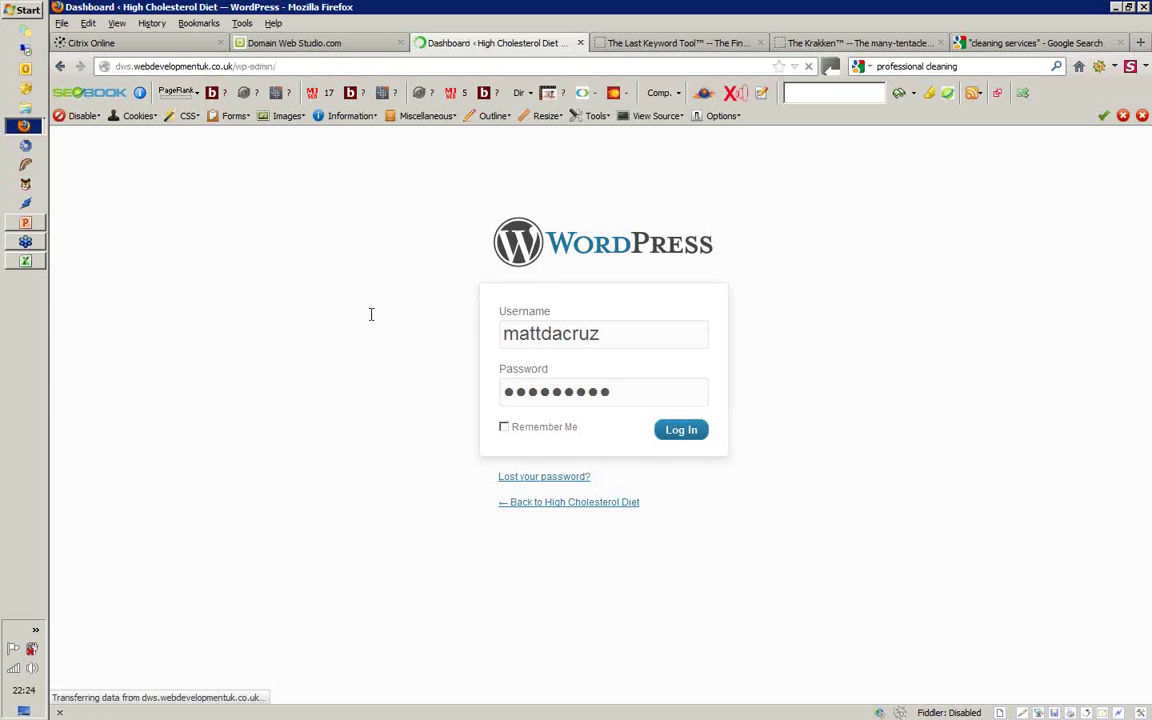
- Move all existing pages of the WordPress site to the trash as a bulk action
click(87, 326)
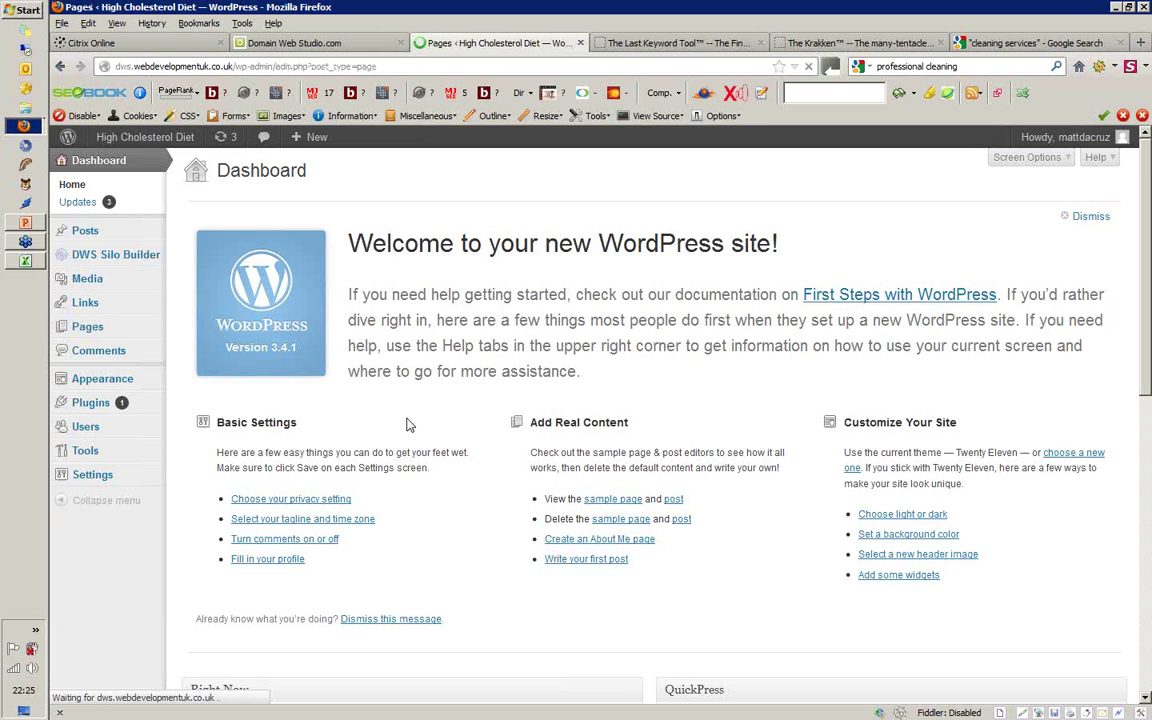
click(193, 260)
click(233, 230)
click(210, 276)
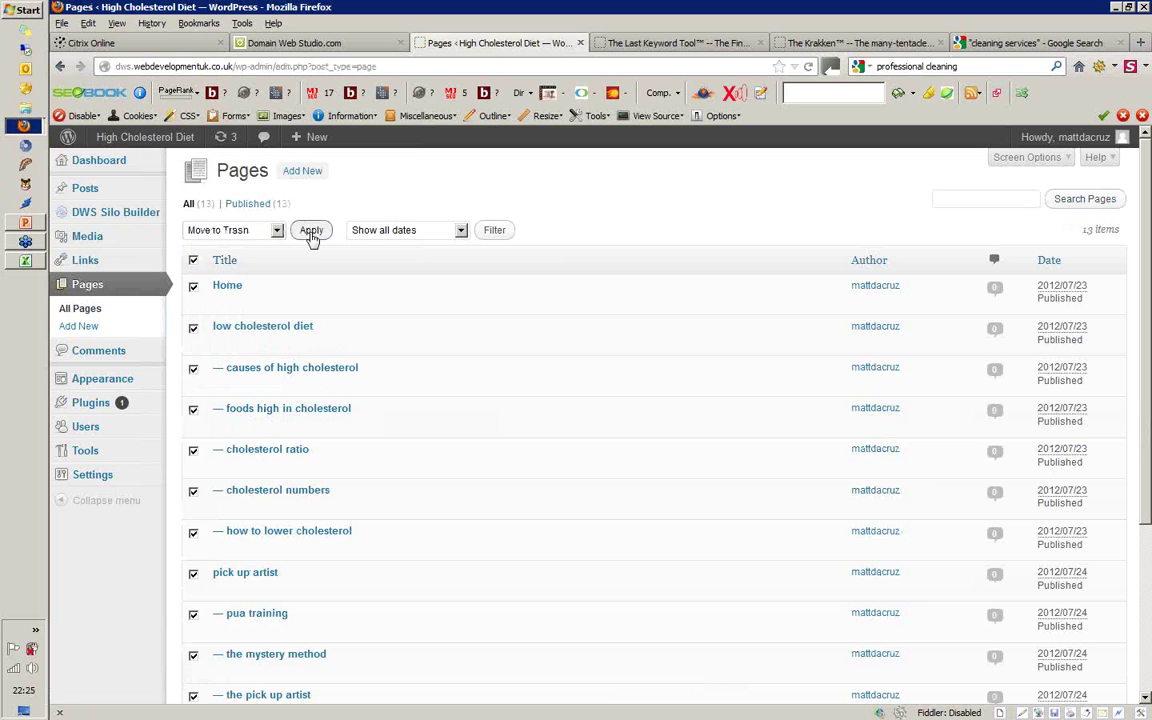
click(311, 234)
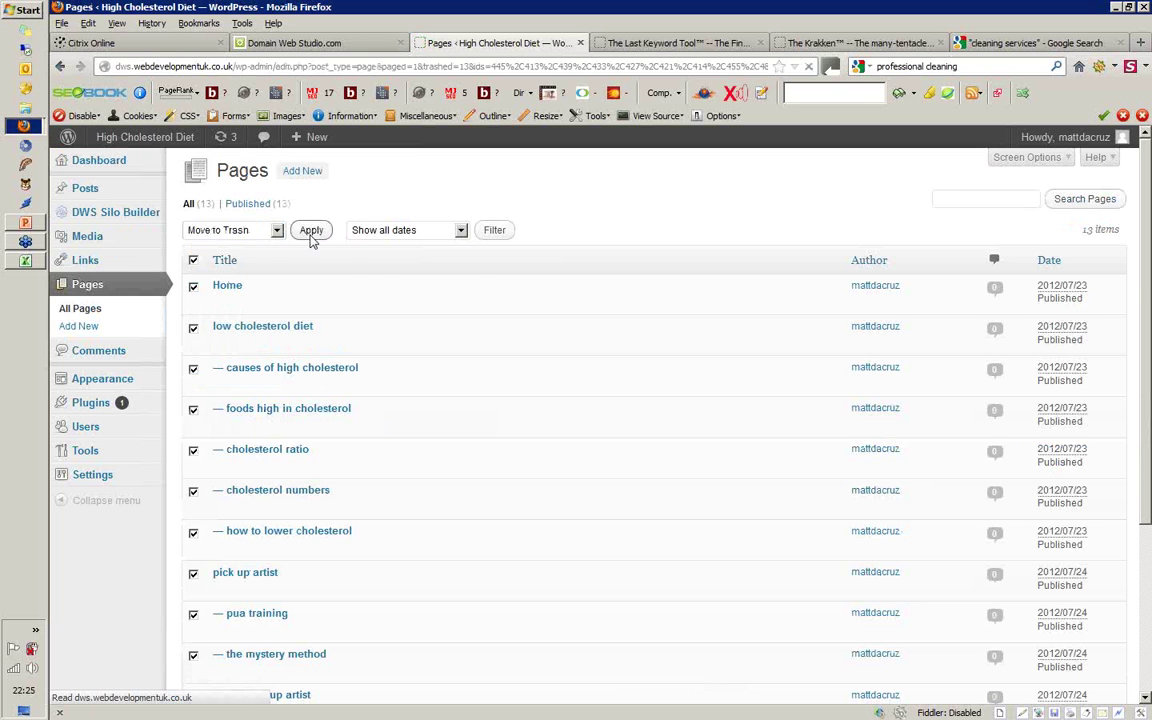
- Permanently delete all pages in the WordPress trash
click(235, 250)
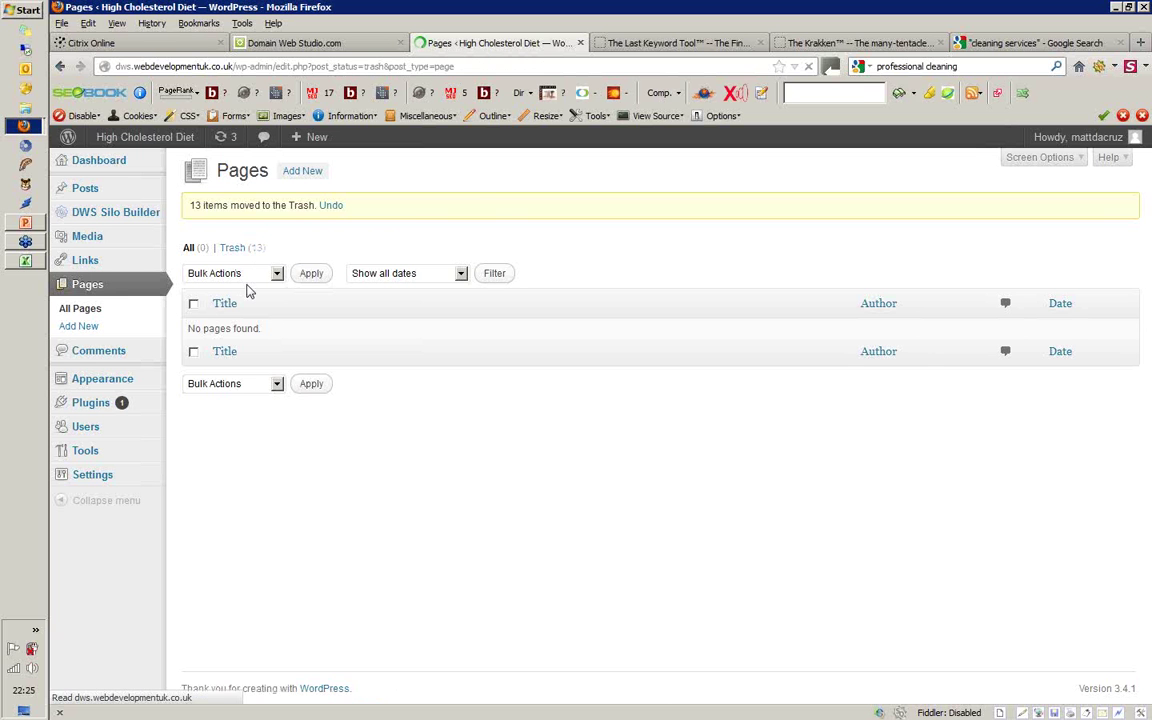
click(193, 260)
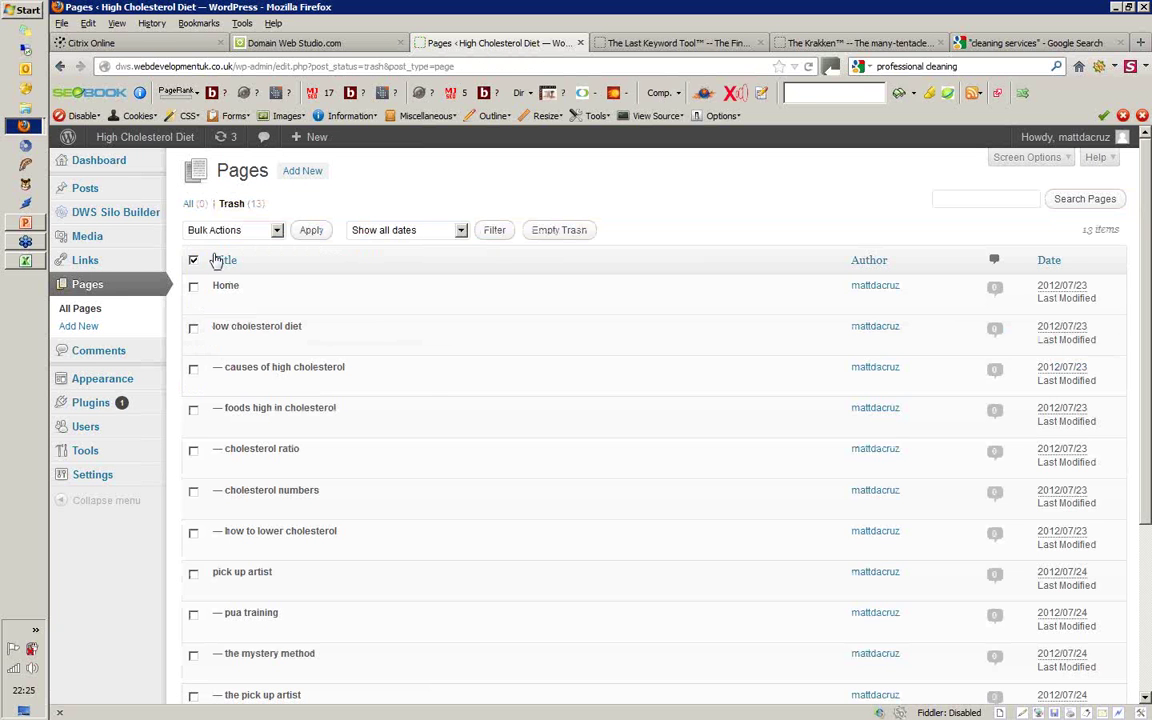
click(235, 230)
click(235, 280)
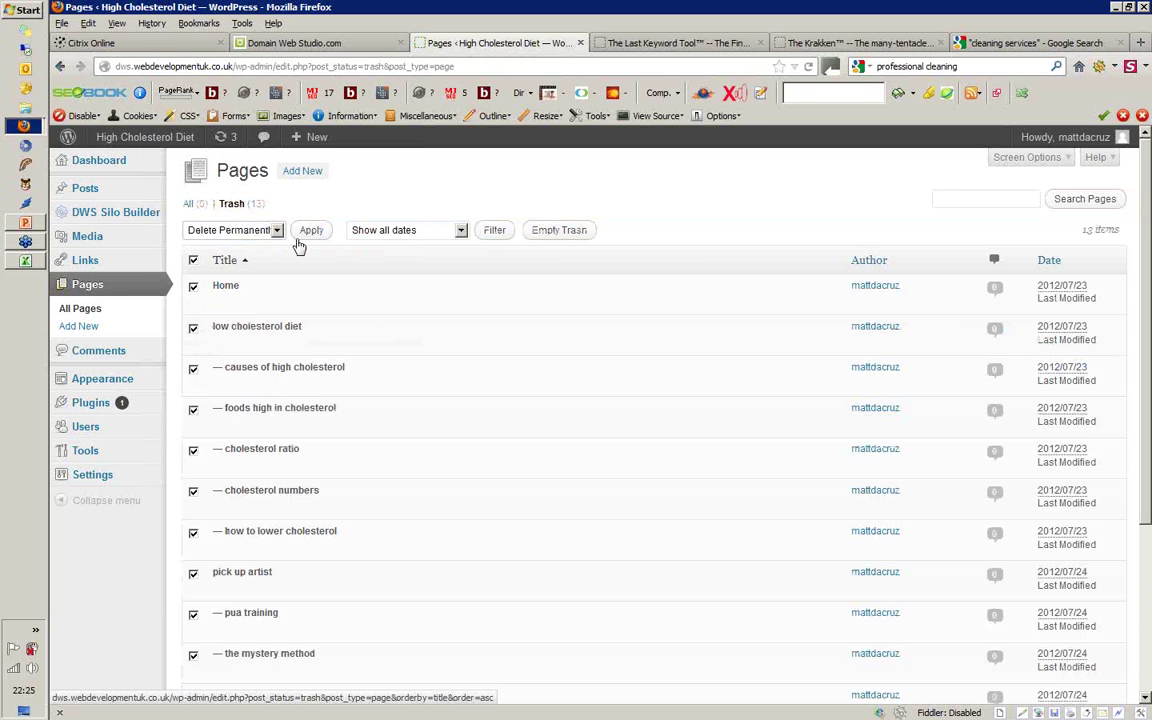
click(308, 231)
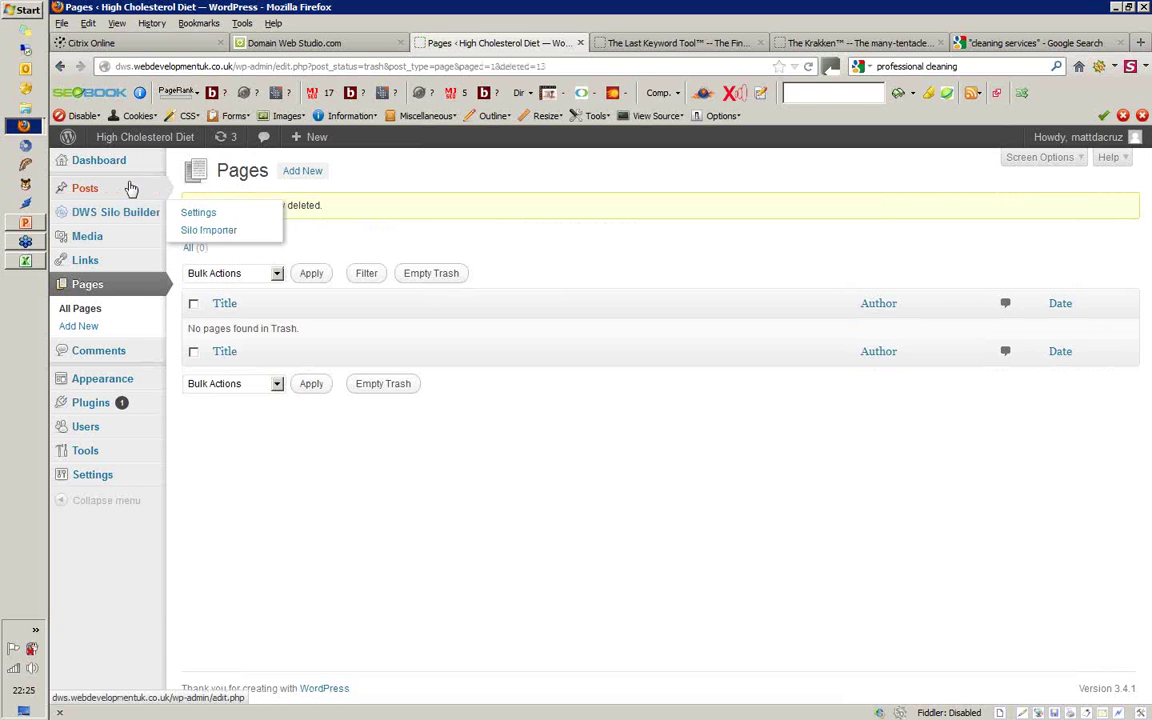
- Delete all listed post categories of the WordPress site as a bulk action
mouse_move(152, 190)
click(232, 223)
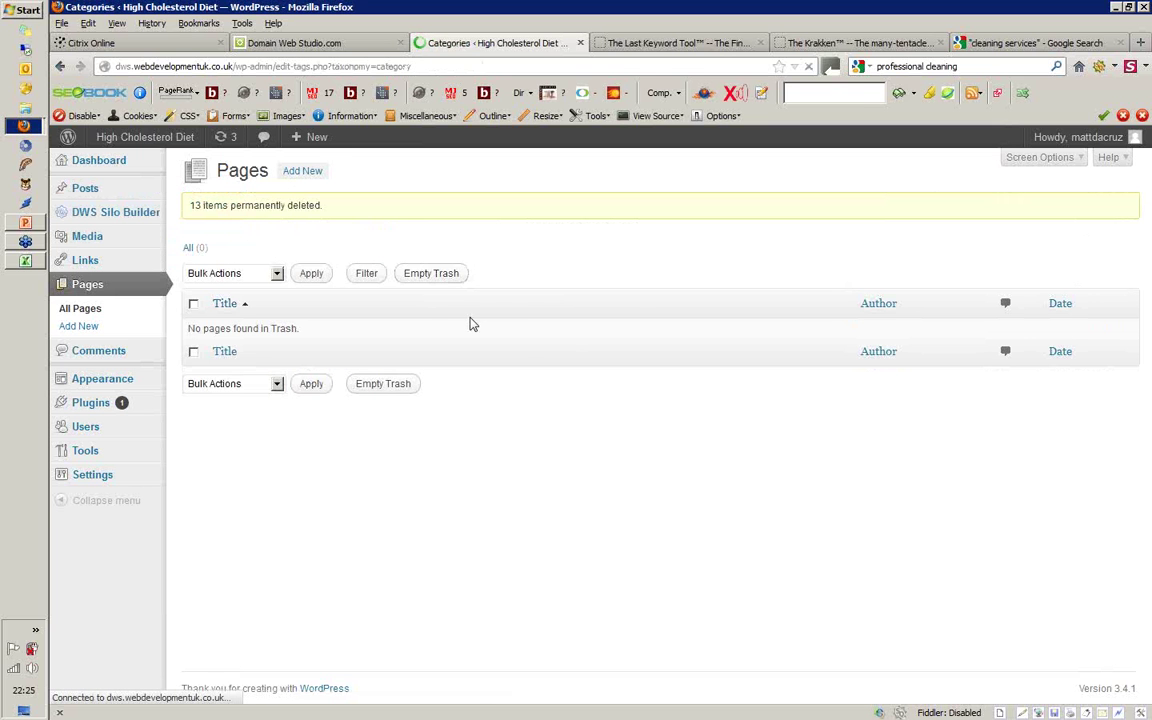
click(530, 254)
click(570, 223)
click(545, 240)
click(648, 223)
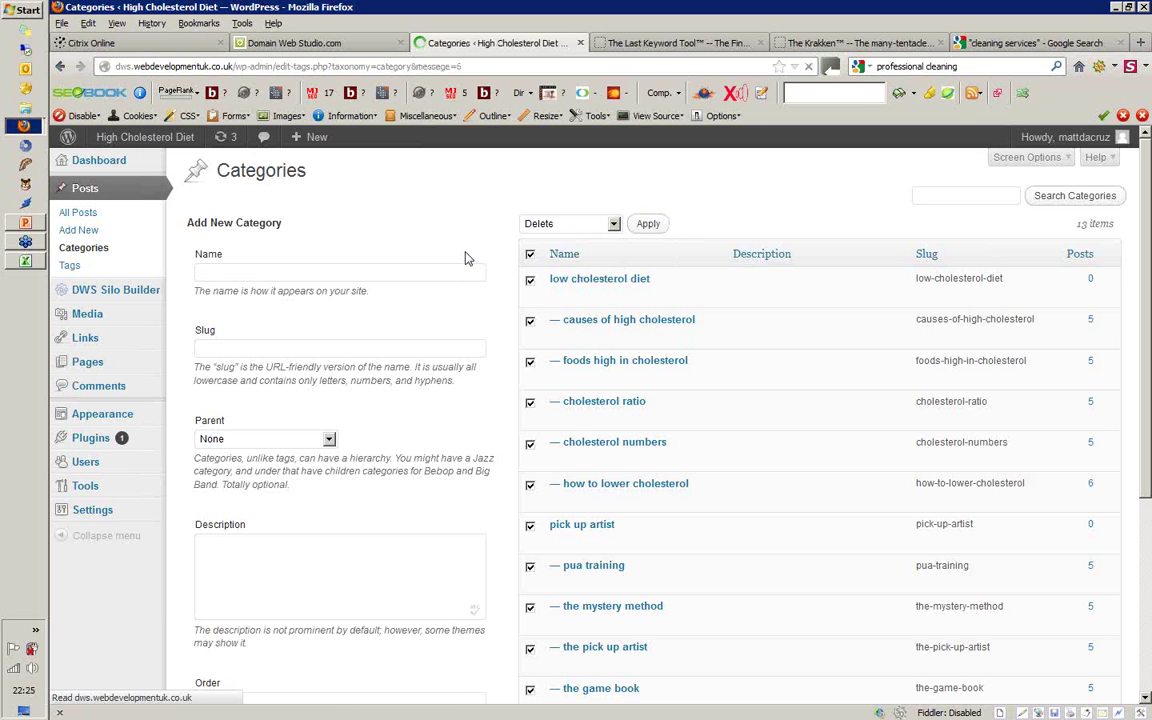
- Open the list of all WordPress posts and move every post on its first page to the trash in bulk
click(82, 213)
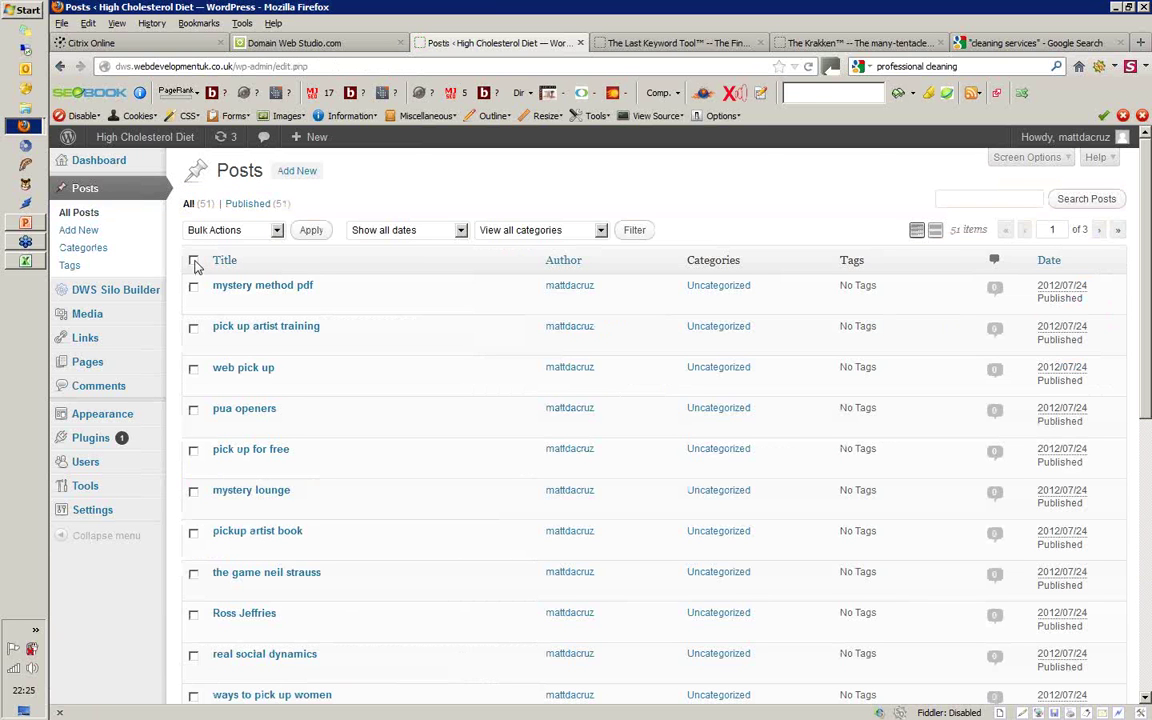
click(212, 230)
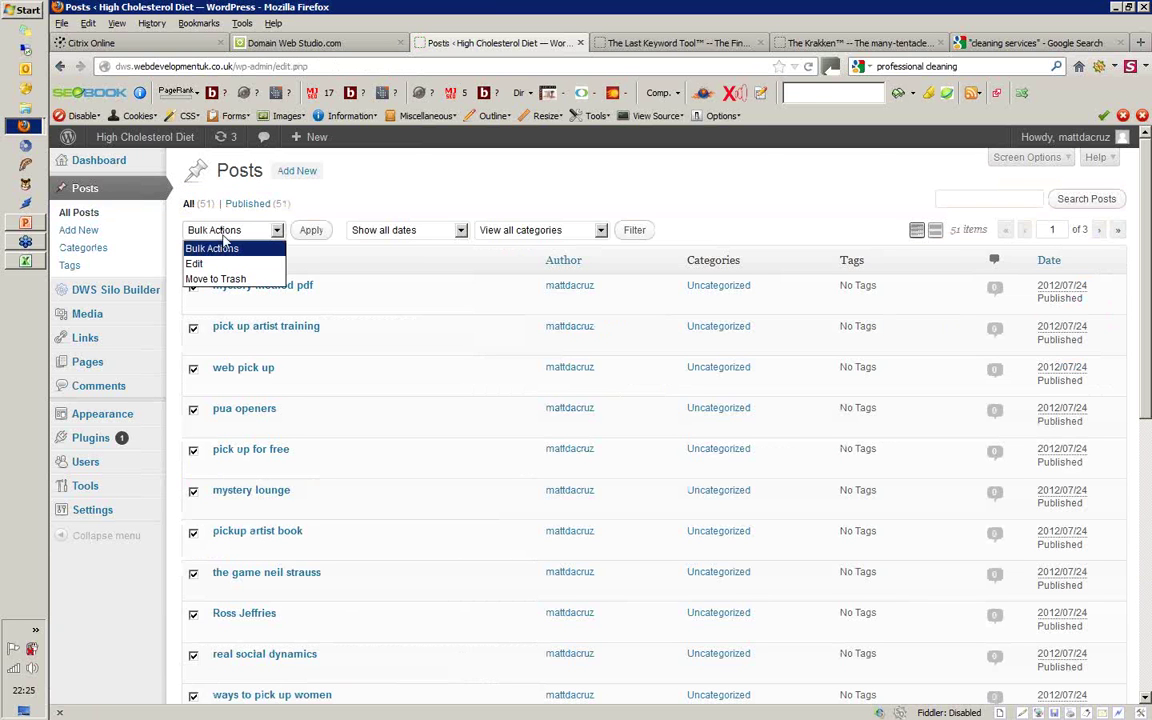
click(206, 256)
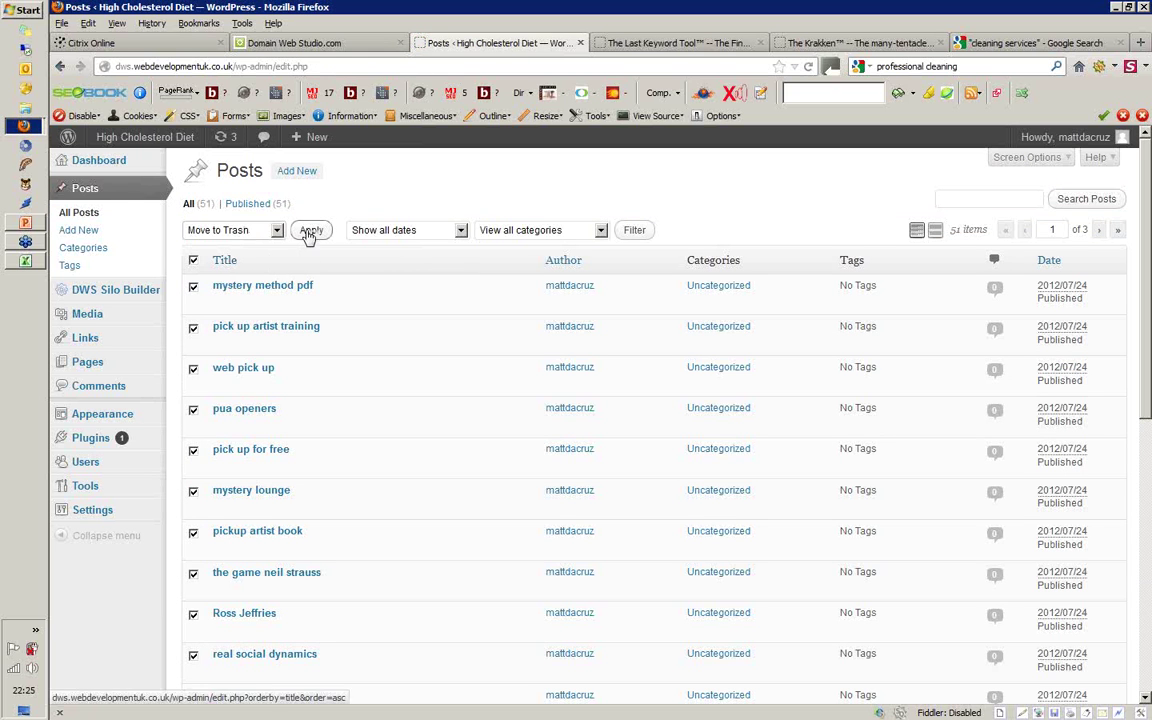
click(310, 231)
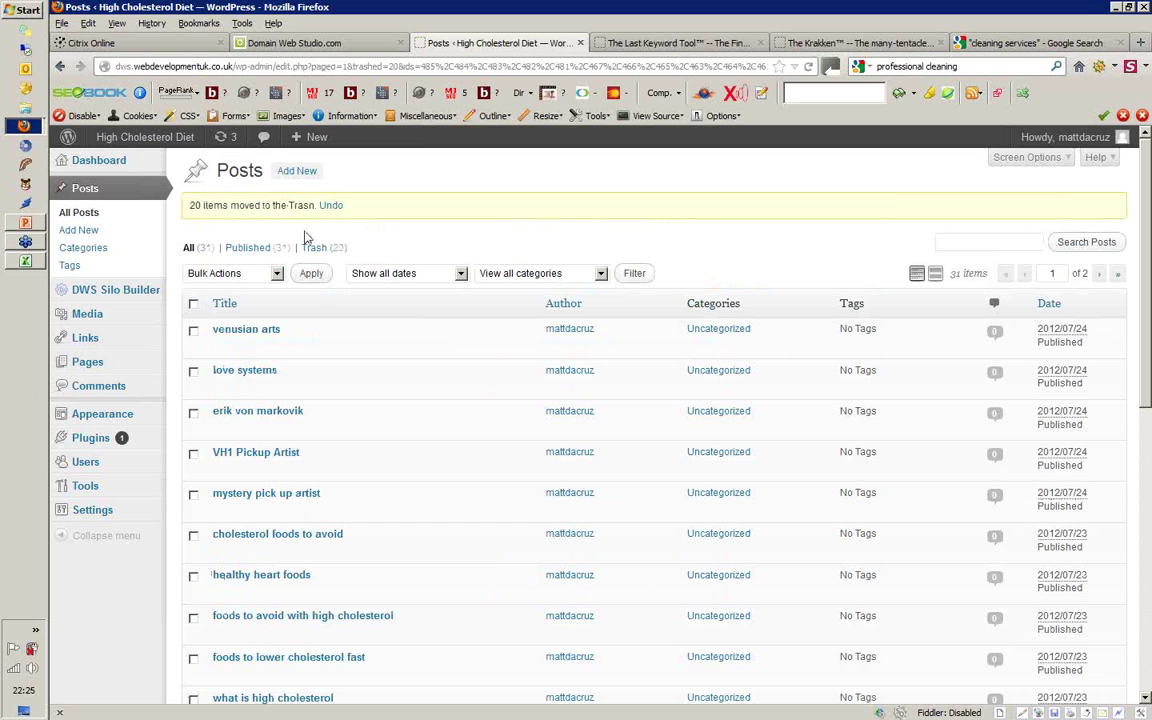
- Set the WordPress posts list to show 50 posts per page
click(194, 304)
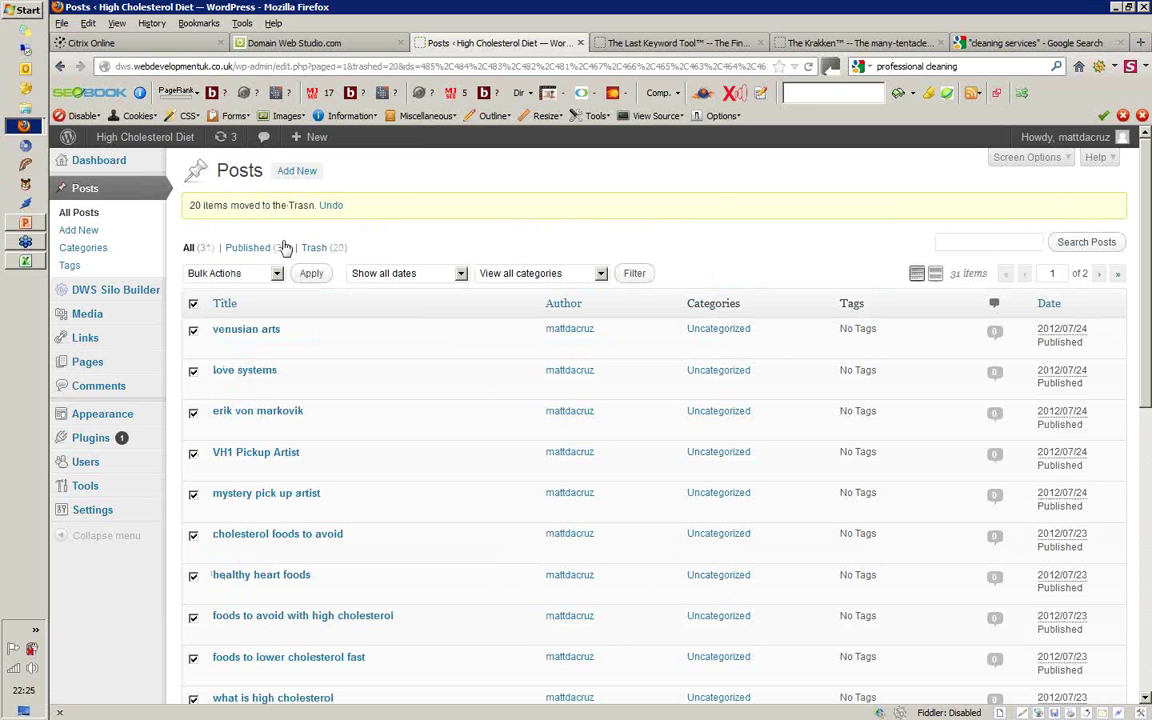
click(1068, 163)
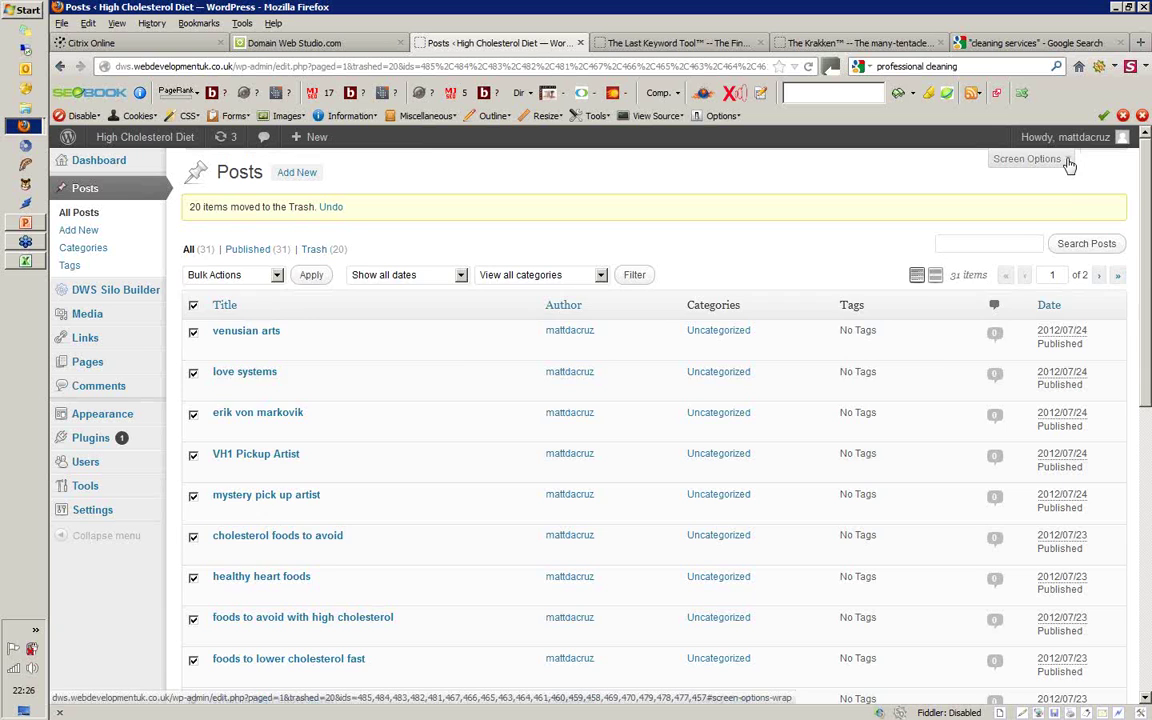
click(306, 216)
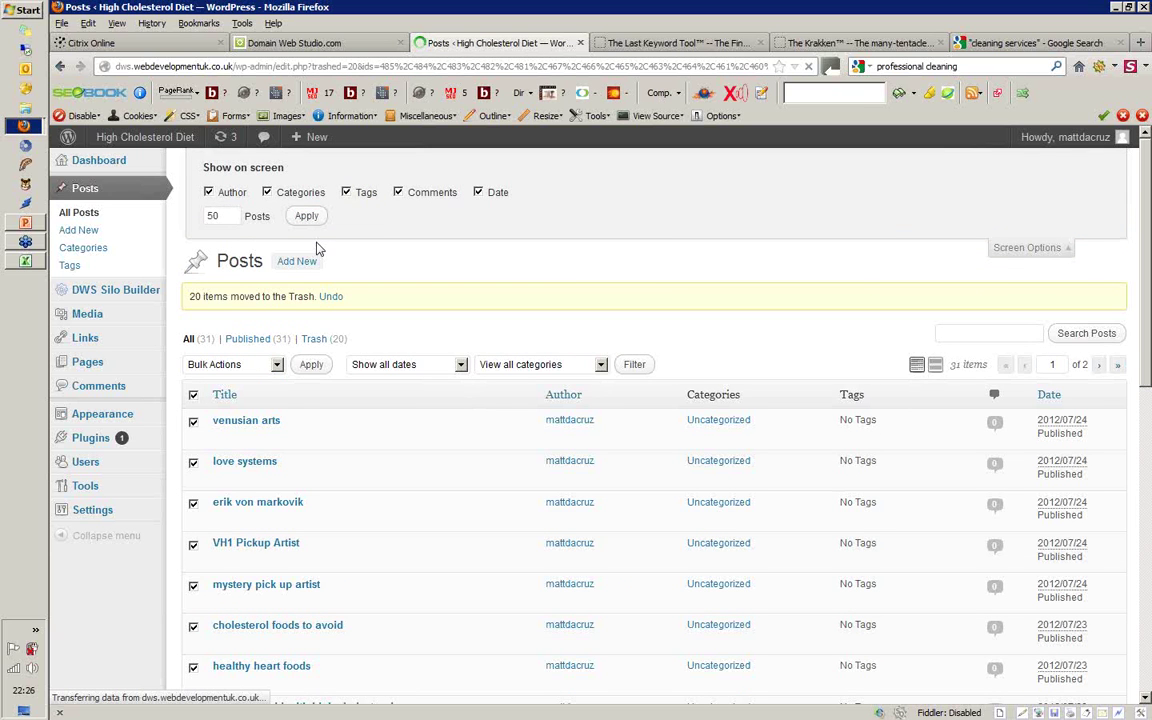
- Move all remaining posts of the WordPress site to the trash as a bulk action
click(193, 304)
click(233, 273)
click(235, 318)
click(312, 275)
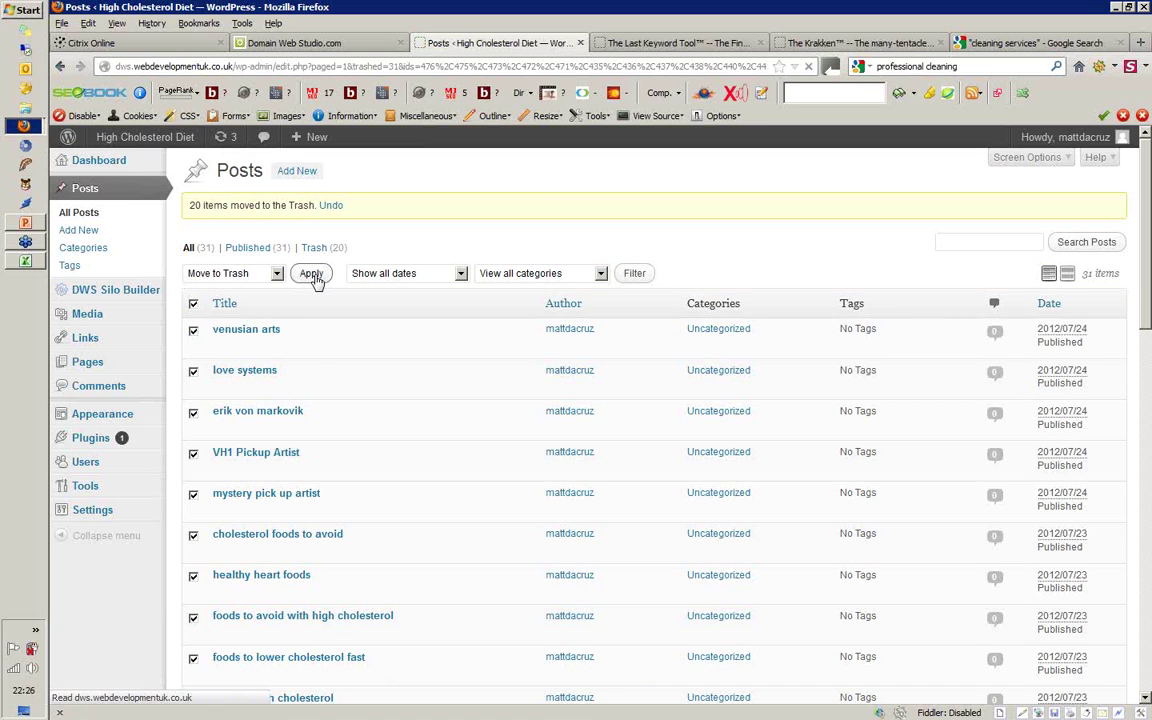
- Permanently delete all posts in the WordPress trash, including those left over after the first bulk deletion
click(235, 249)
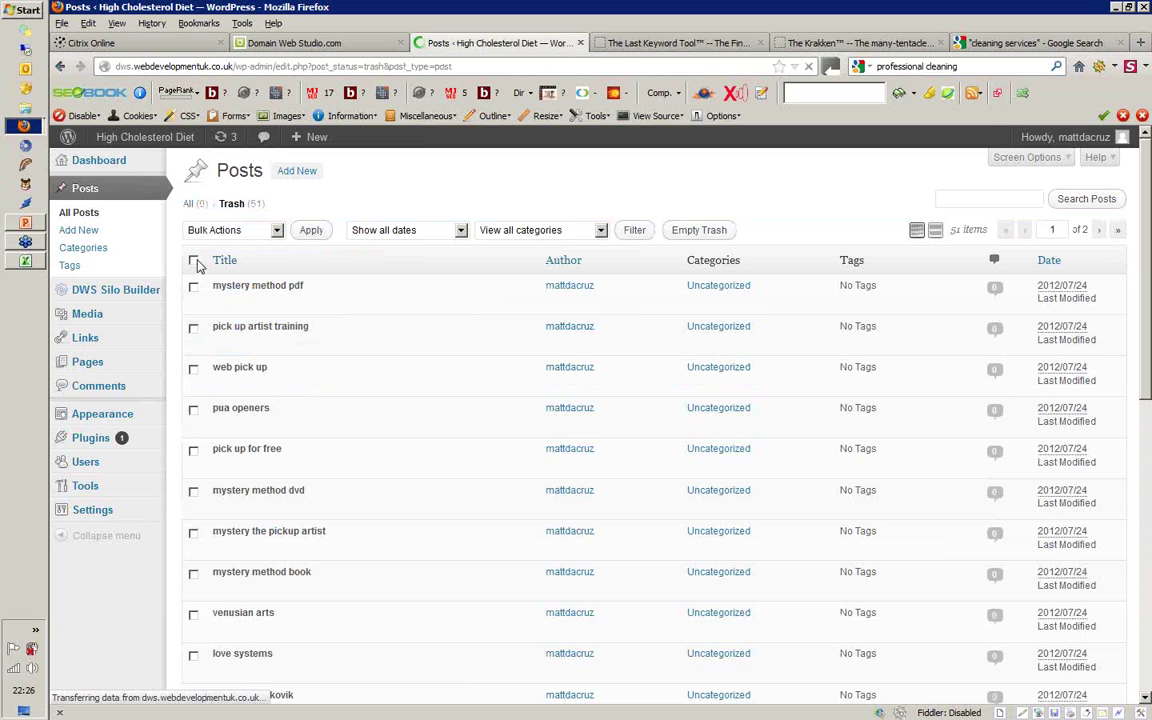
click(195, 263)
click(276, 230)
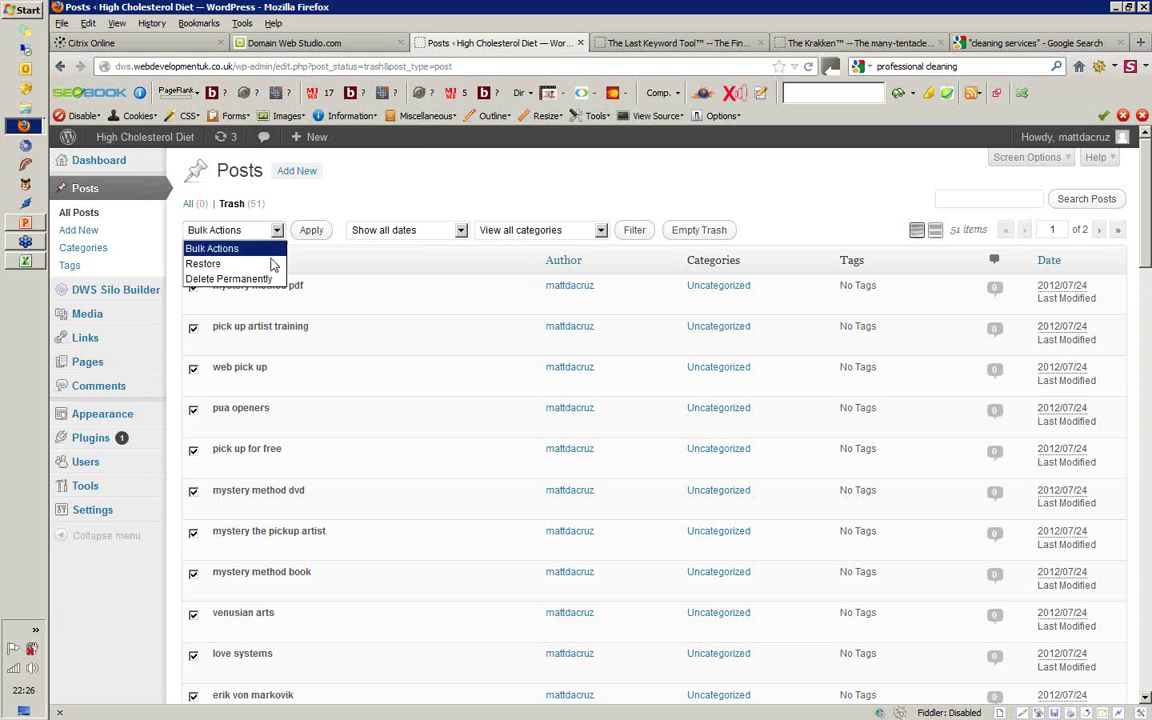
click(264, 279)
click(311, 231)
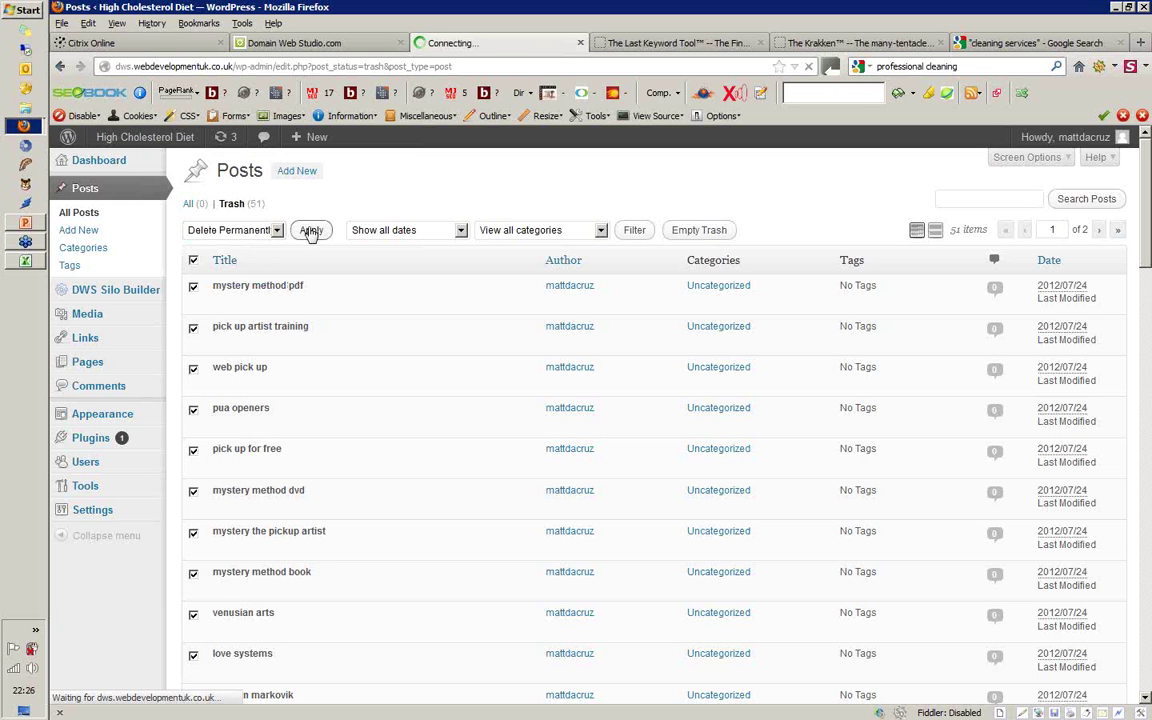
click(232, 273)
click(228, 319)
click(311, 274)
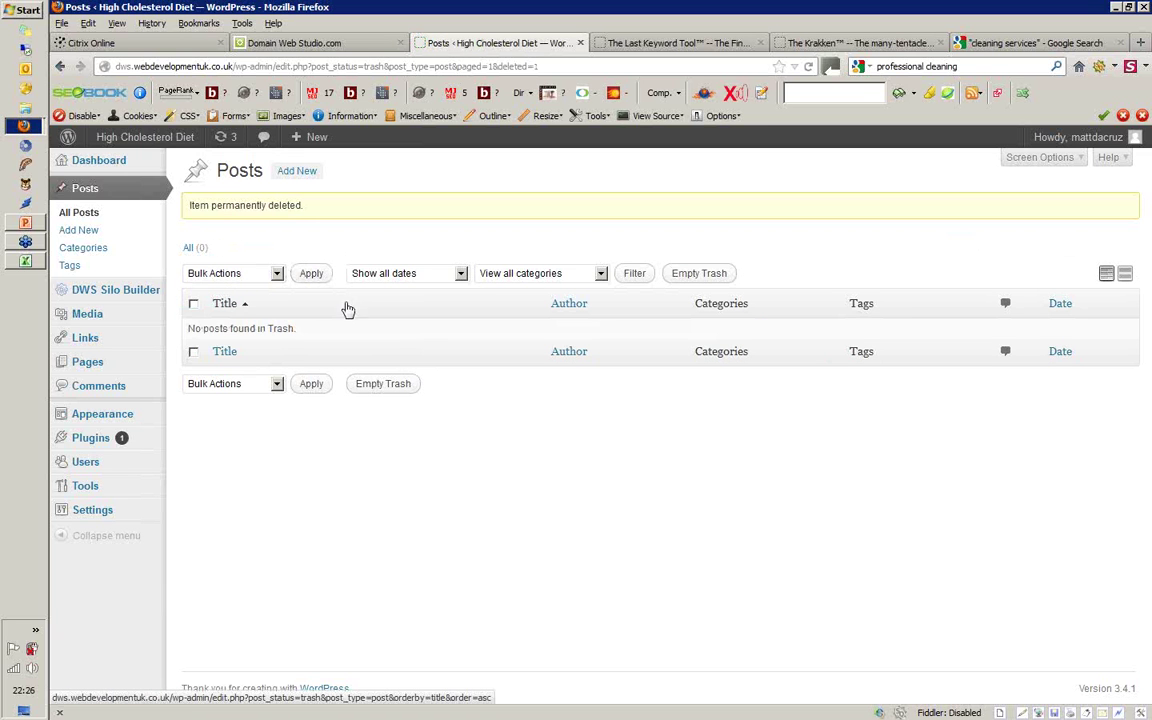
- Open the Silo Importer page of the DWS Silo Builder plugin
click(117, 291)
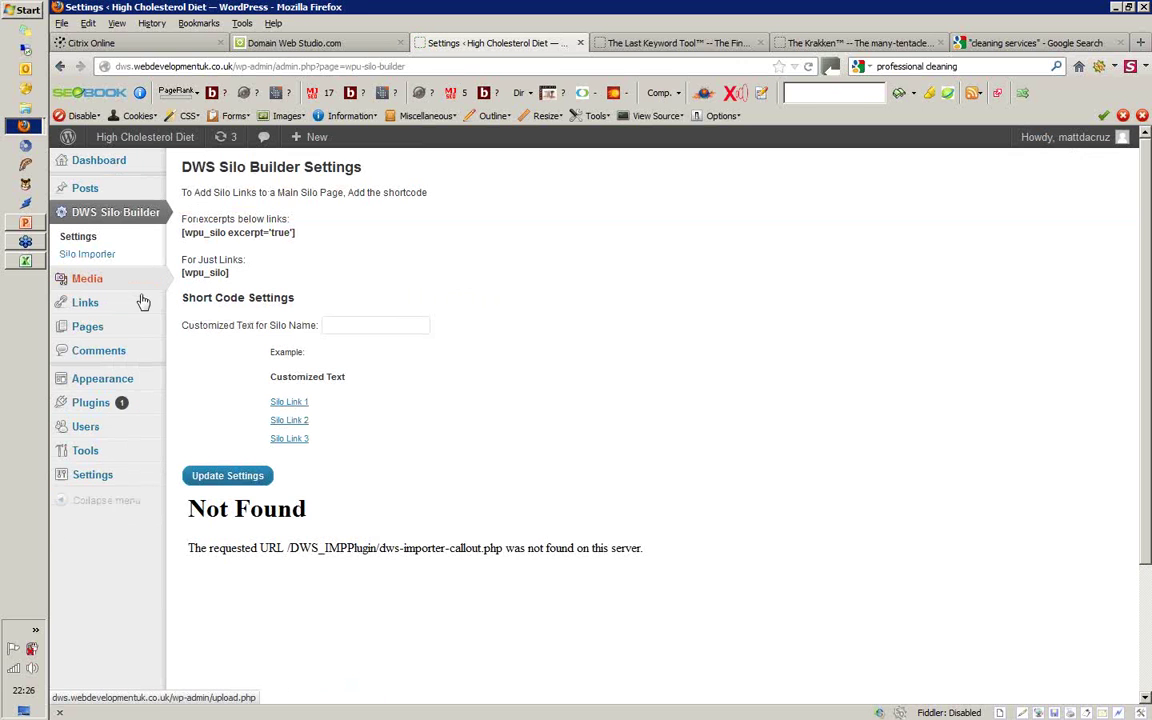
mouse_move(113, 275)
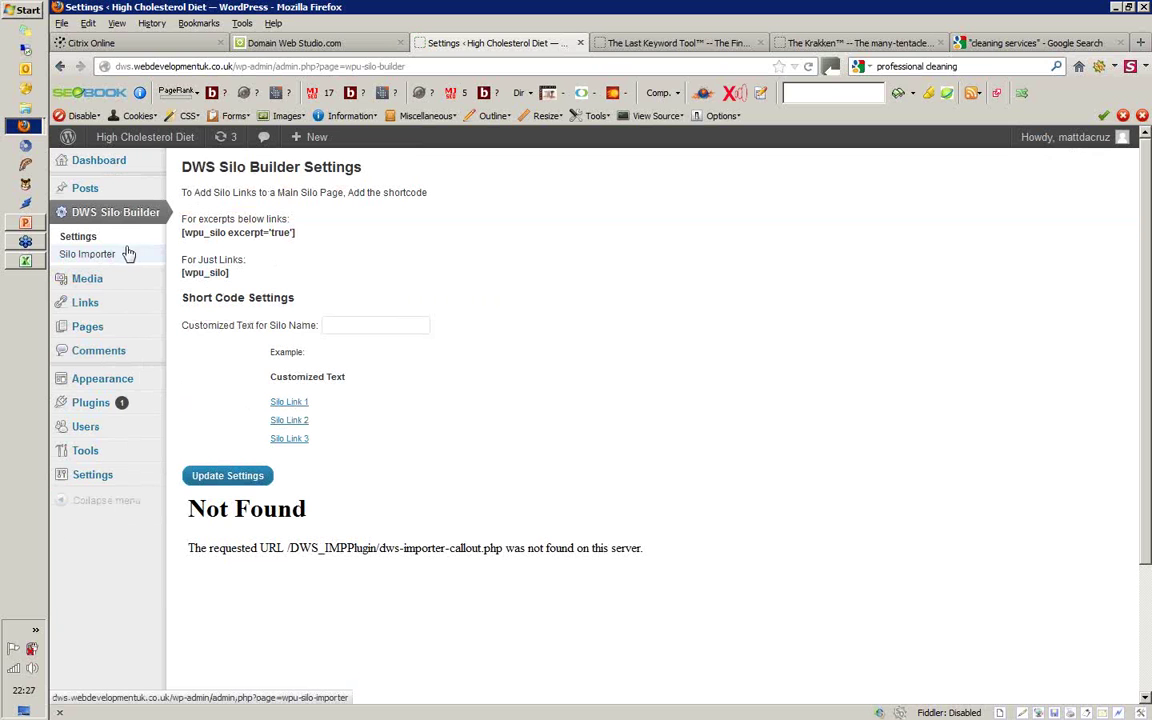
click(102, 256)
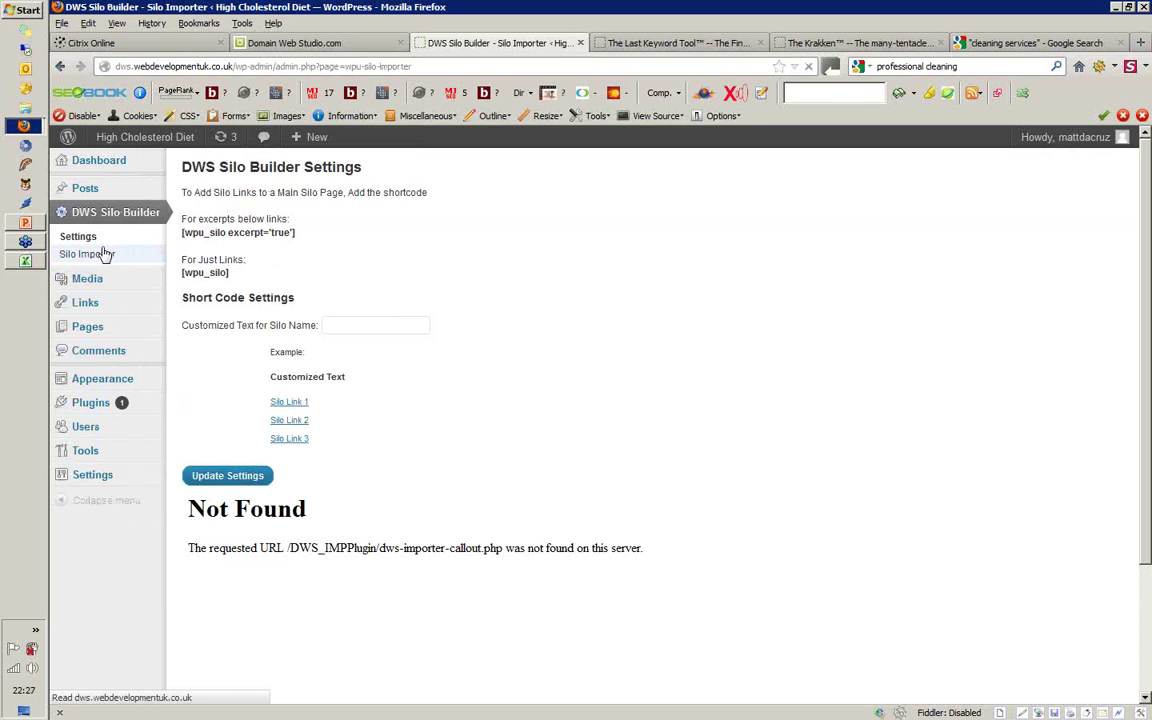
- Switch to Domain Web Studio and review the content order form and its ordered office cleaning keywords
click(310, 45)
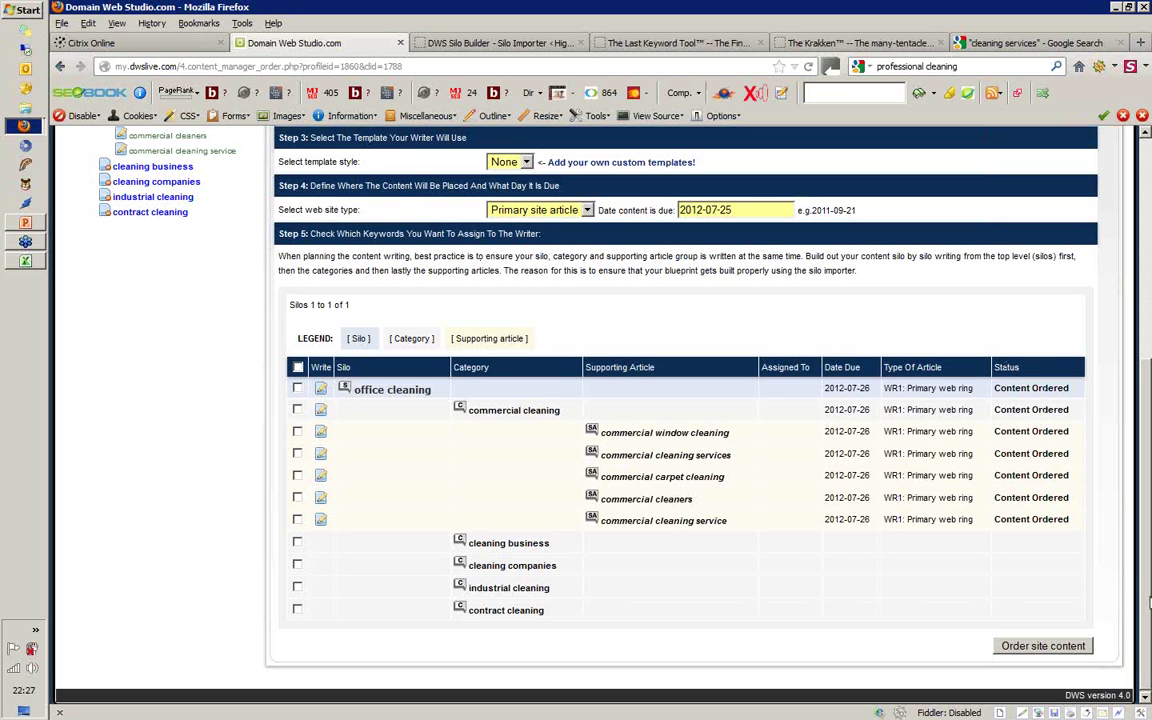
scroll(1149, 601, up, 1)
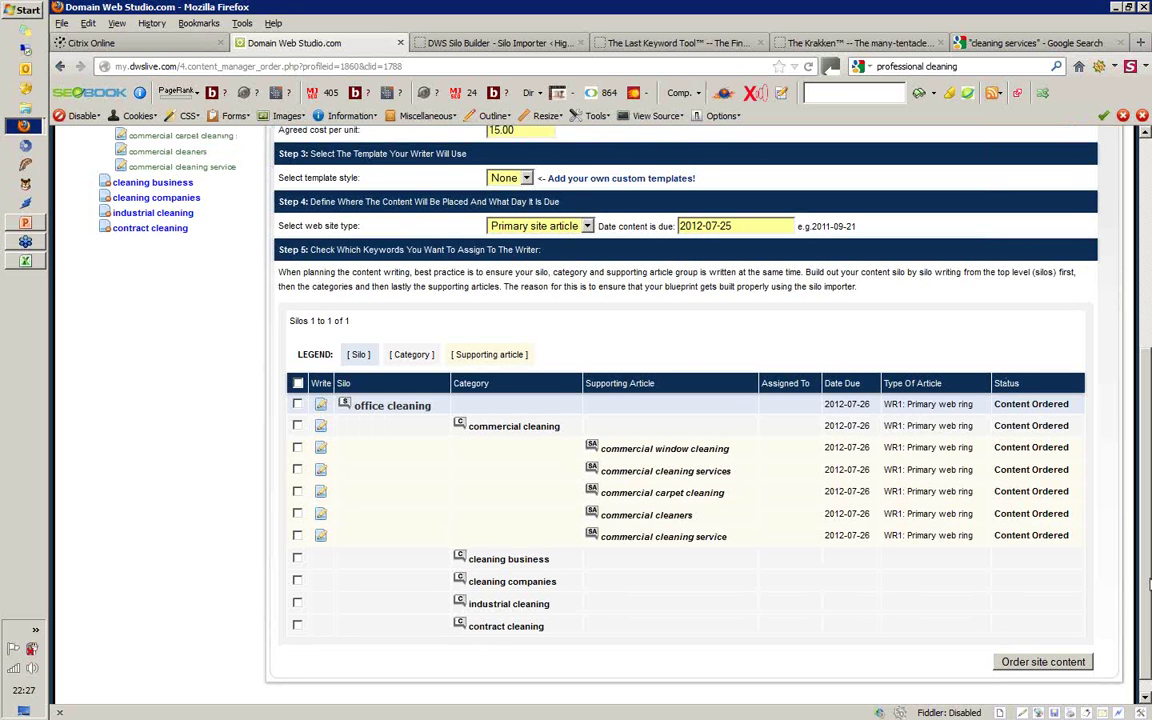
drag(1149, 588, 1147, 176)
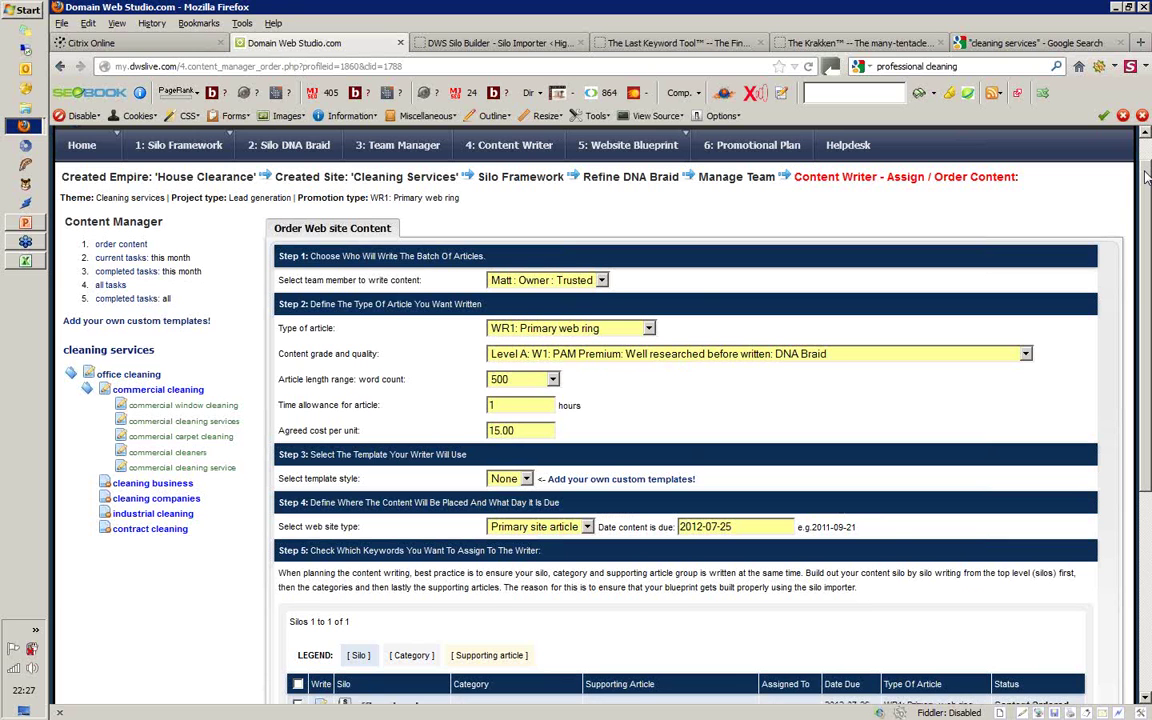
scroll(1147, 176, down, 1)
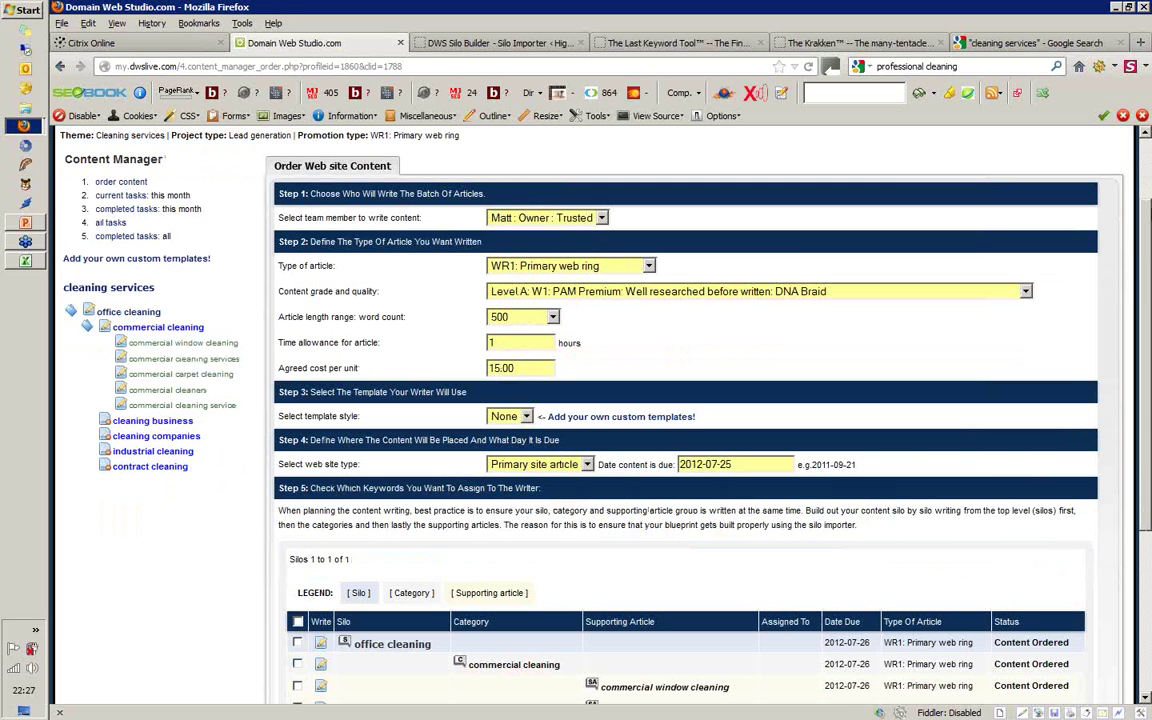
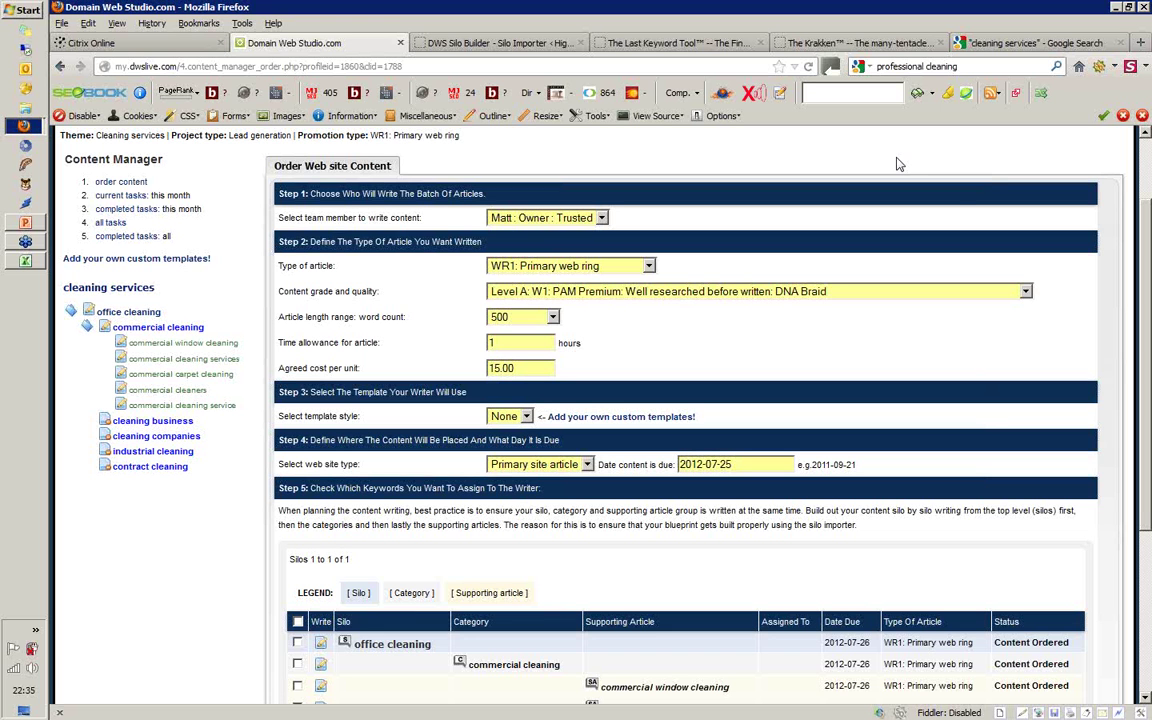
- Examine the available content grade and quality levels in the order form without changing the selection
click(1025, 293)
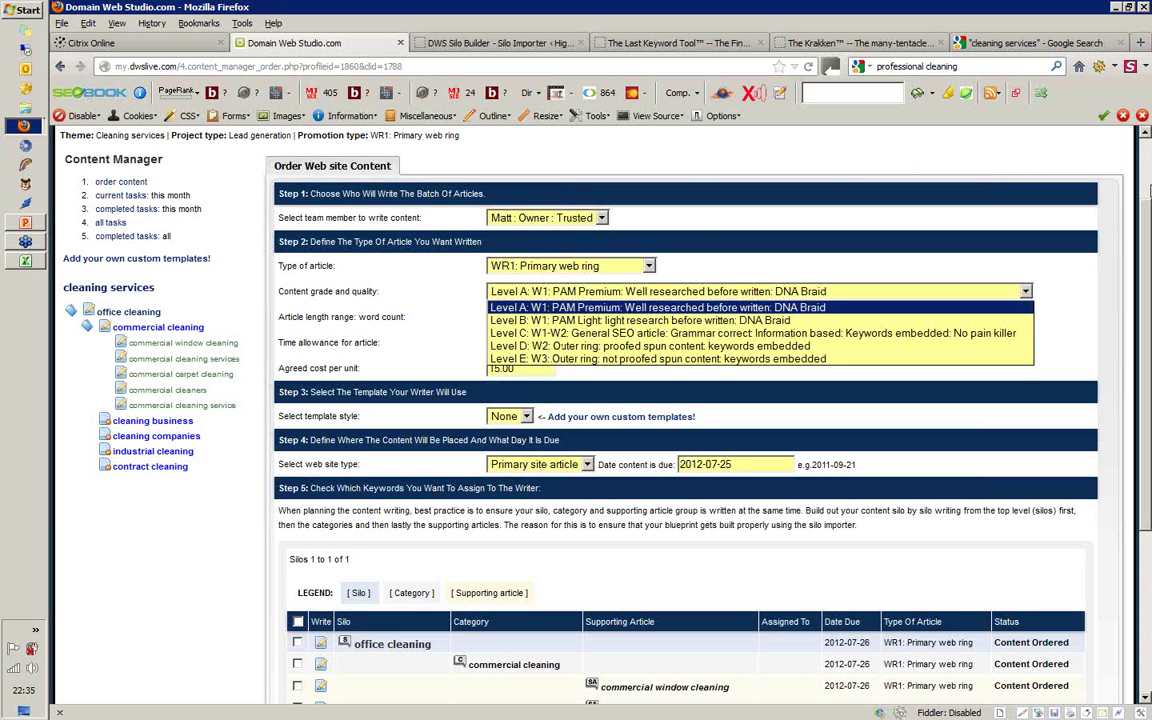
click(1147, 173)
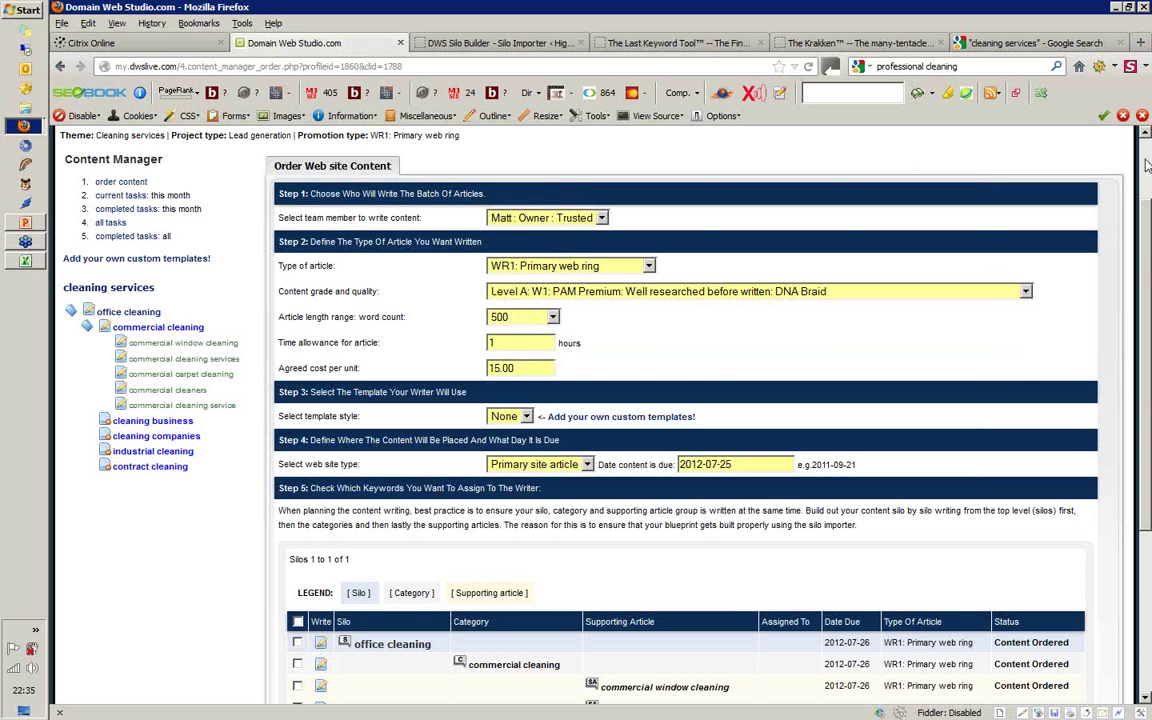
scroll(1147, 165, up, 1)
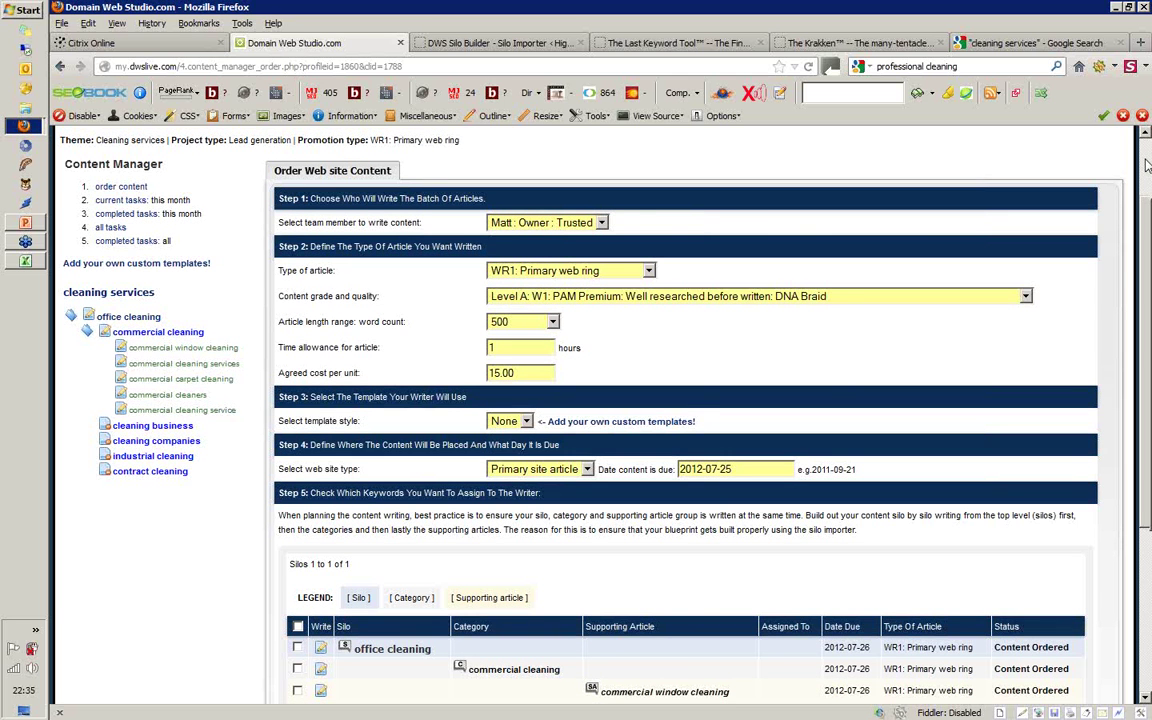
scroll(1147, 165, up, 2)
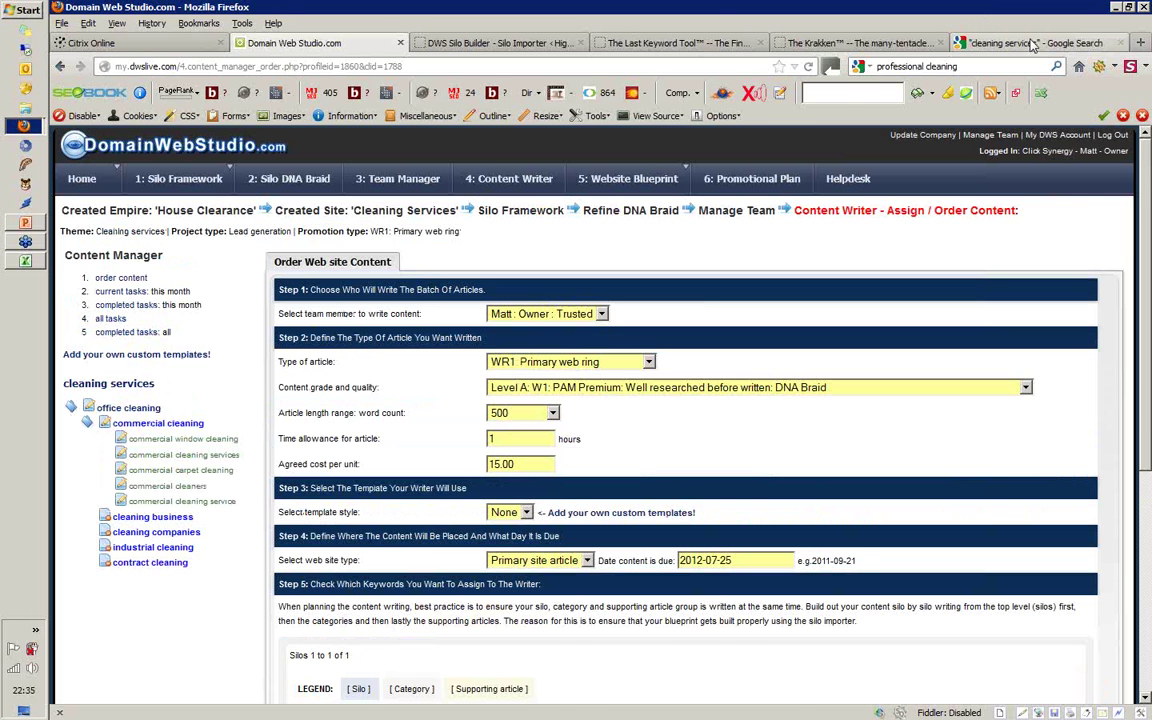
- Try to open the address "onewebringtorulethem all.com" in place of the Google results for cleaning services
click(1033, 43)
click(676, 66)
text(o)
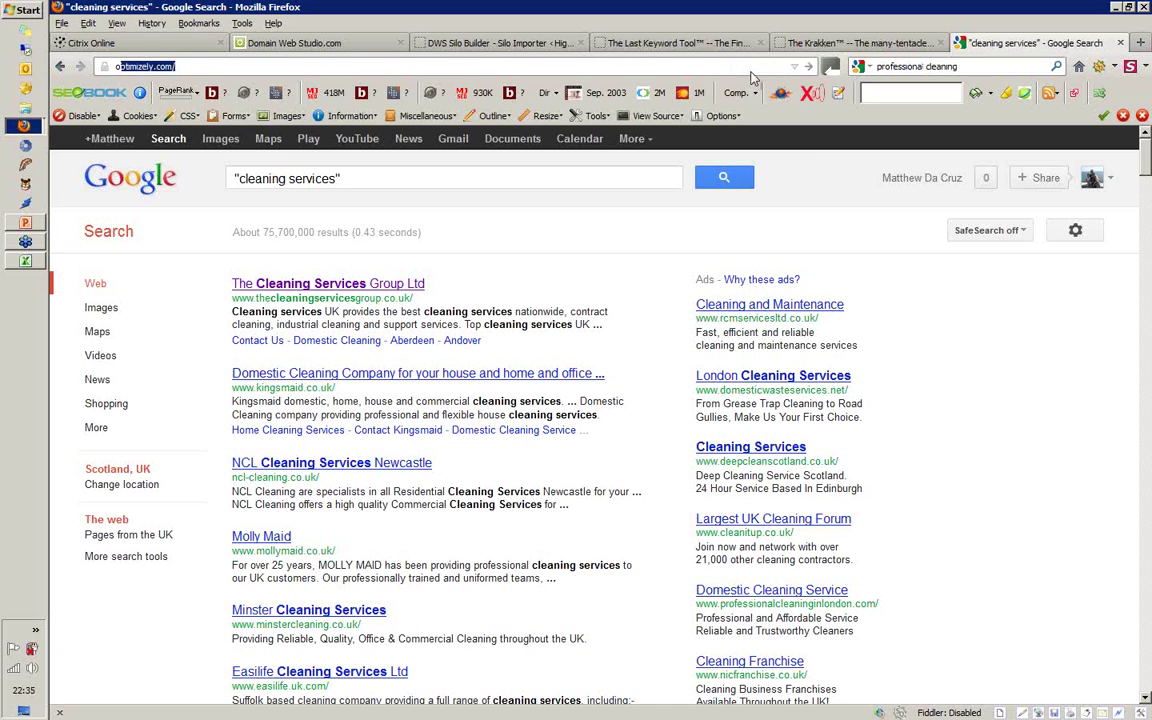
text(newebmottorulethem all.com)
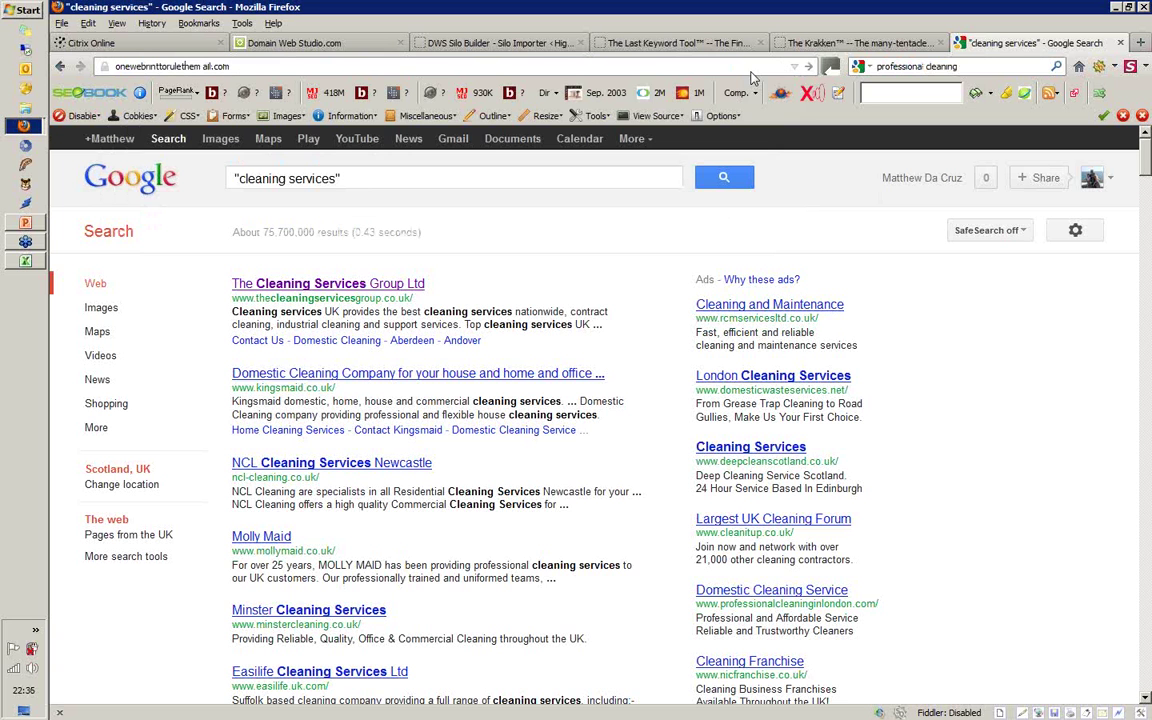
key(BackSpace)
text(g)
key(Return)
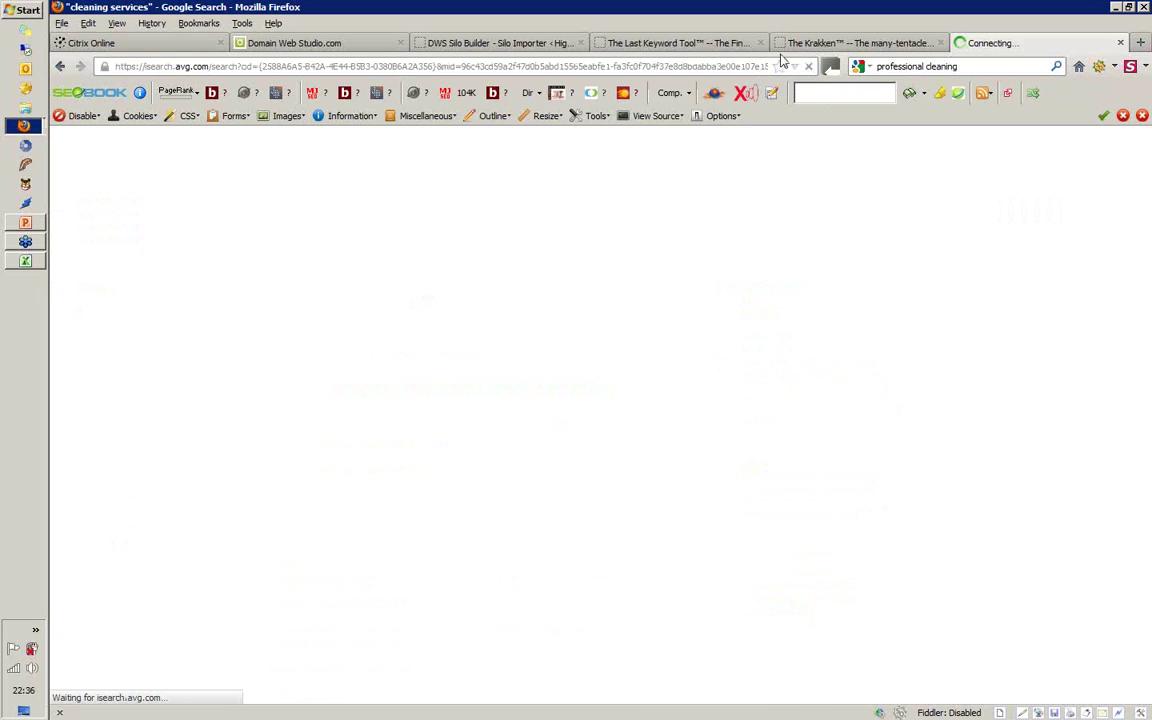
- Return to the Google results and load the address oneringtorulethemall.com
click(60, 66)
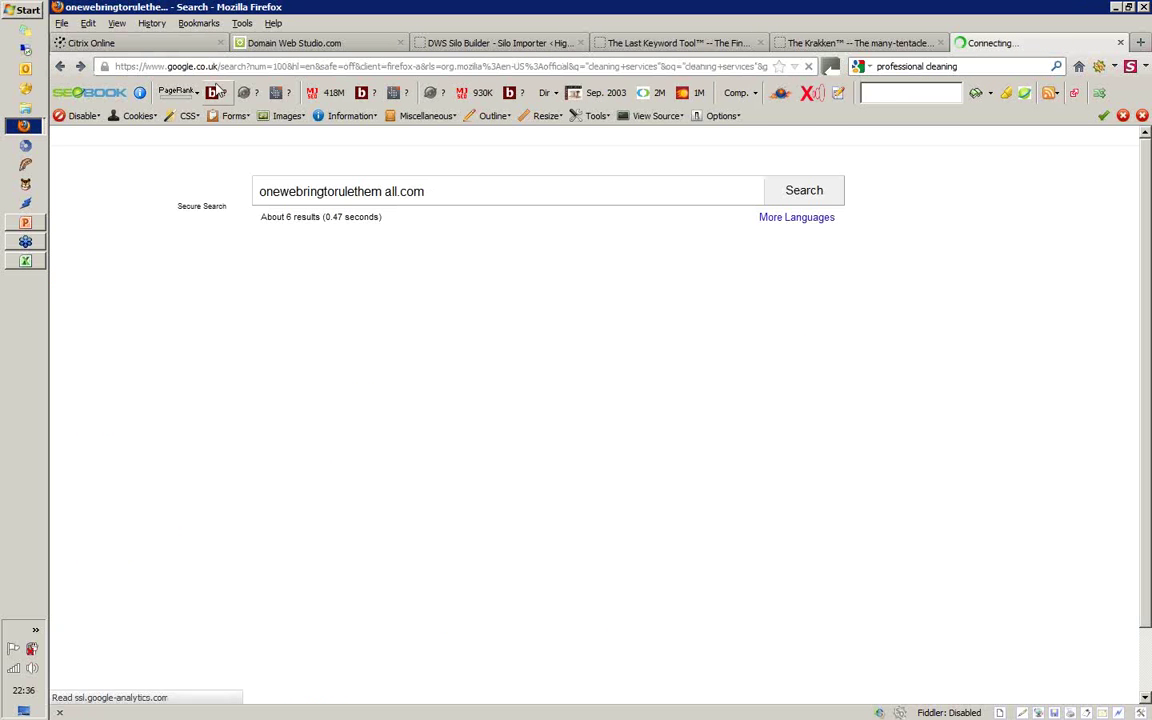
click(337, 65)
text(onenng)
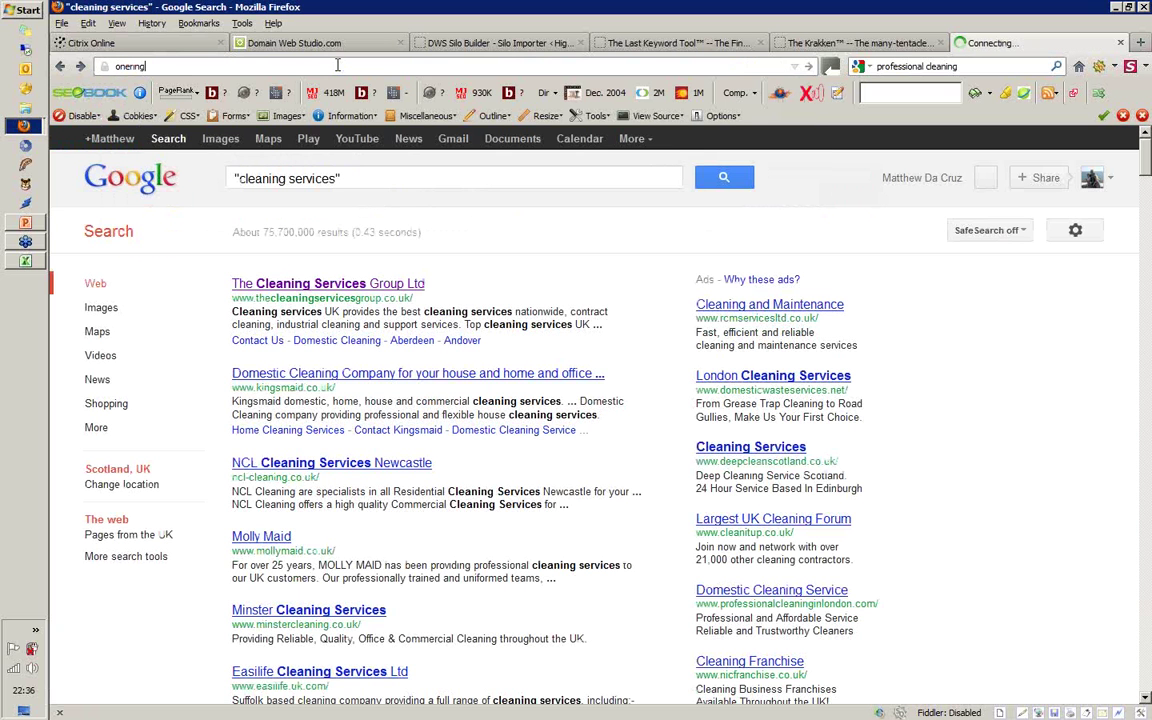
text(tonulethem a)
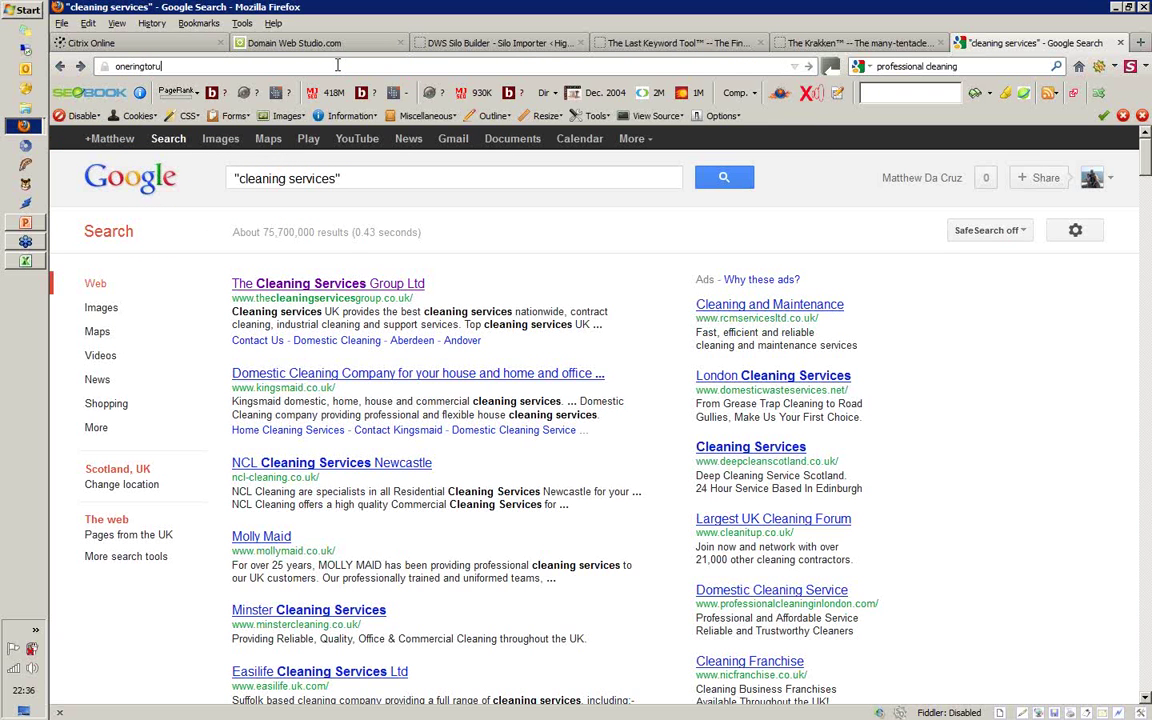
text(ll.cm)
text(m)
key(BackSpace)
key(Return)
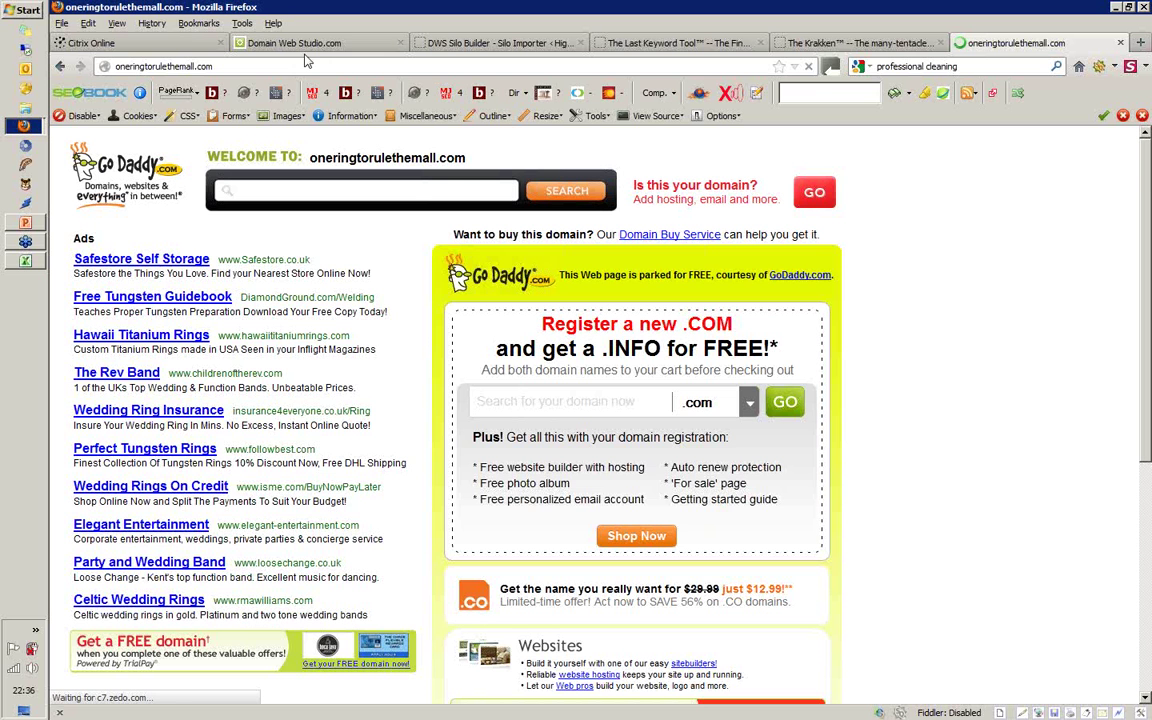
- Correct the web address to onewebringtorulethemall.com and open that site
click(130, 66)
click(133, 66)
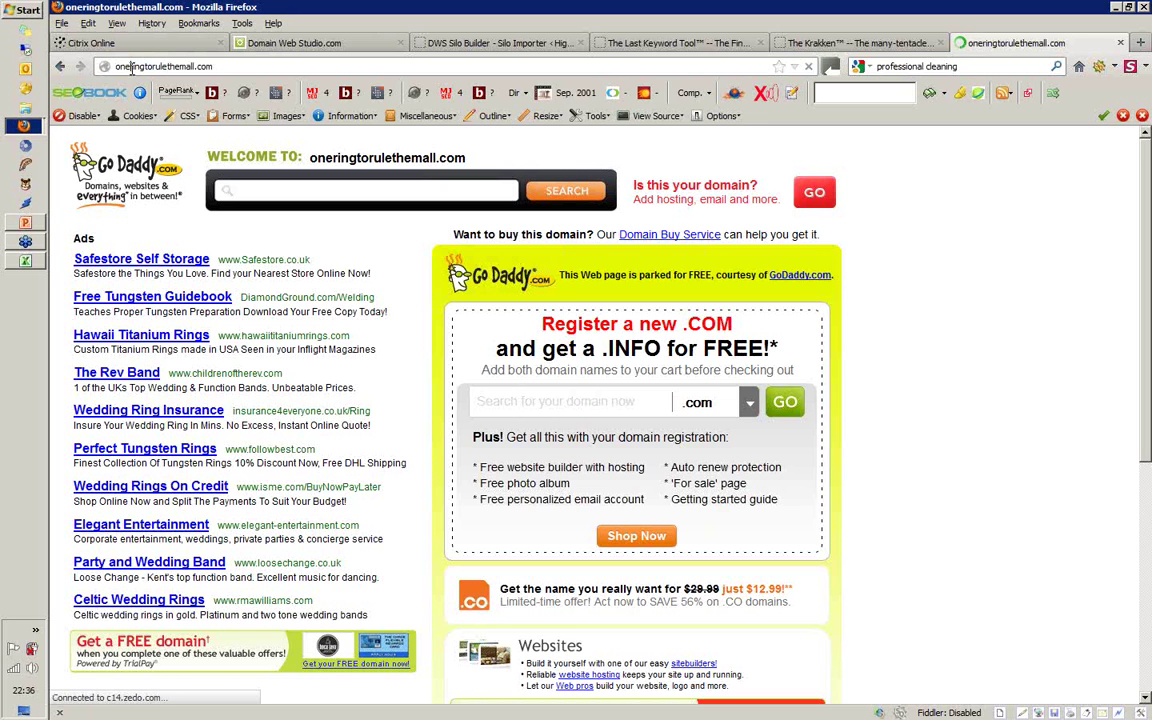
text(web)
key(Return)
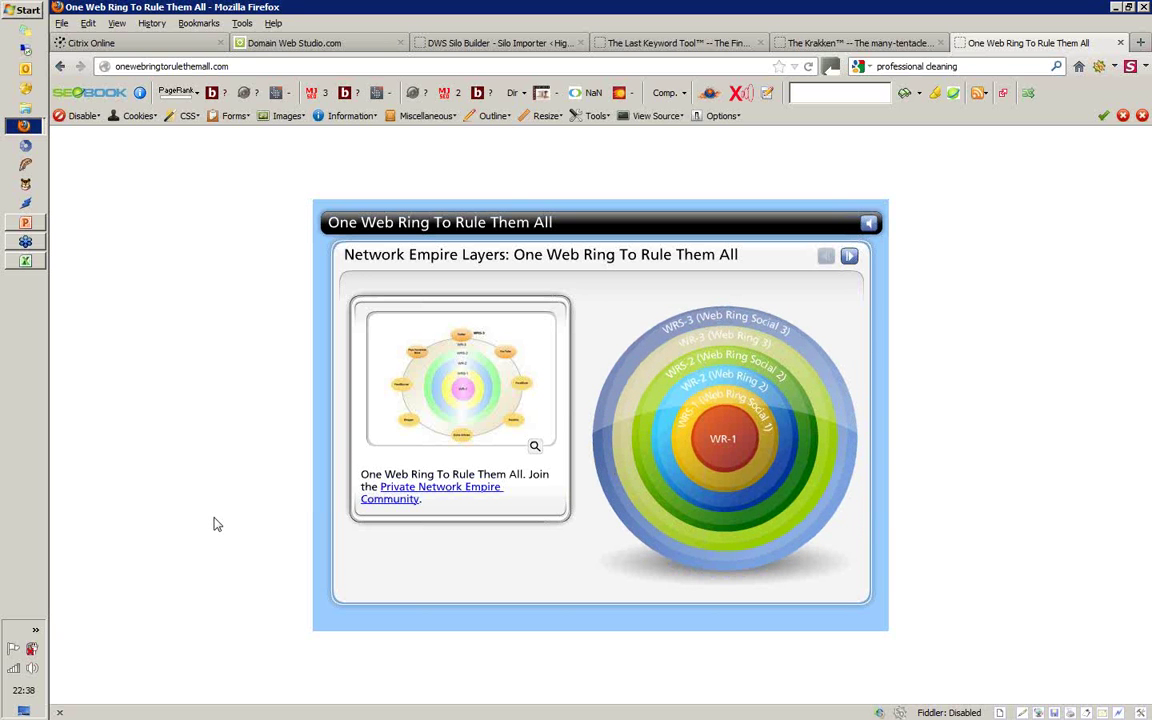
- Switch back to Domain Web Studio and review the keyword assignment table in the content order form
click(315, 46)
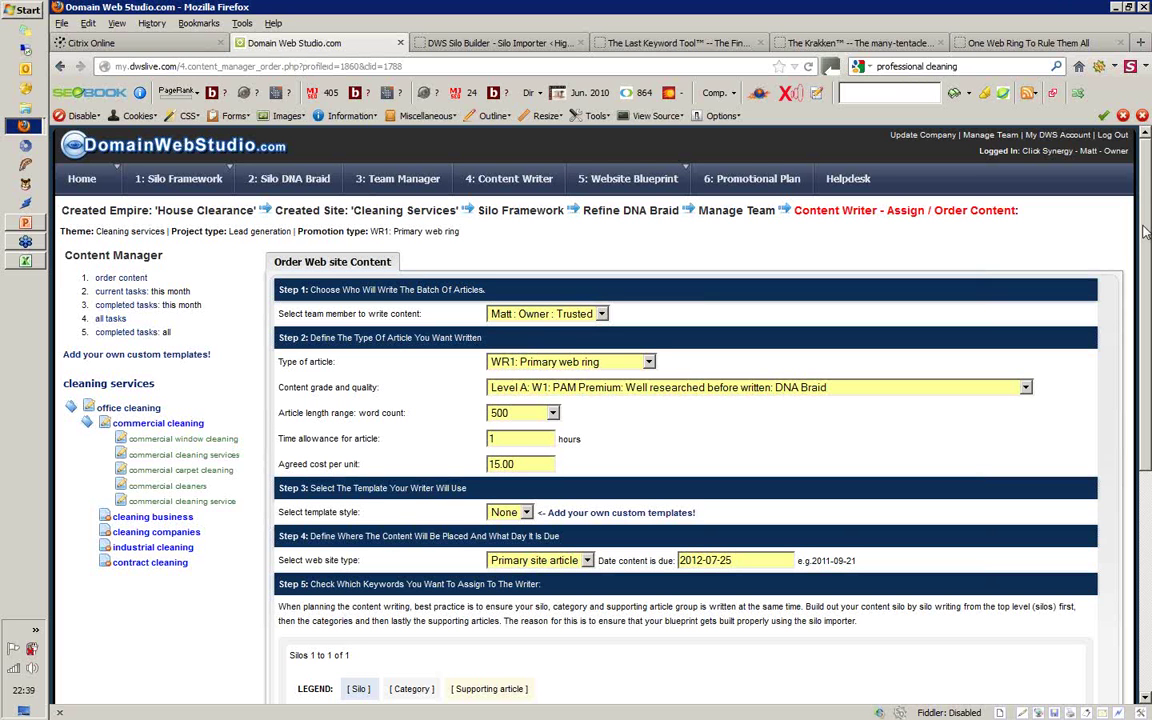
drag(1146, 232, 1141, 378)
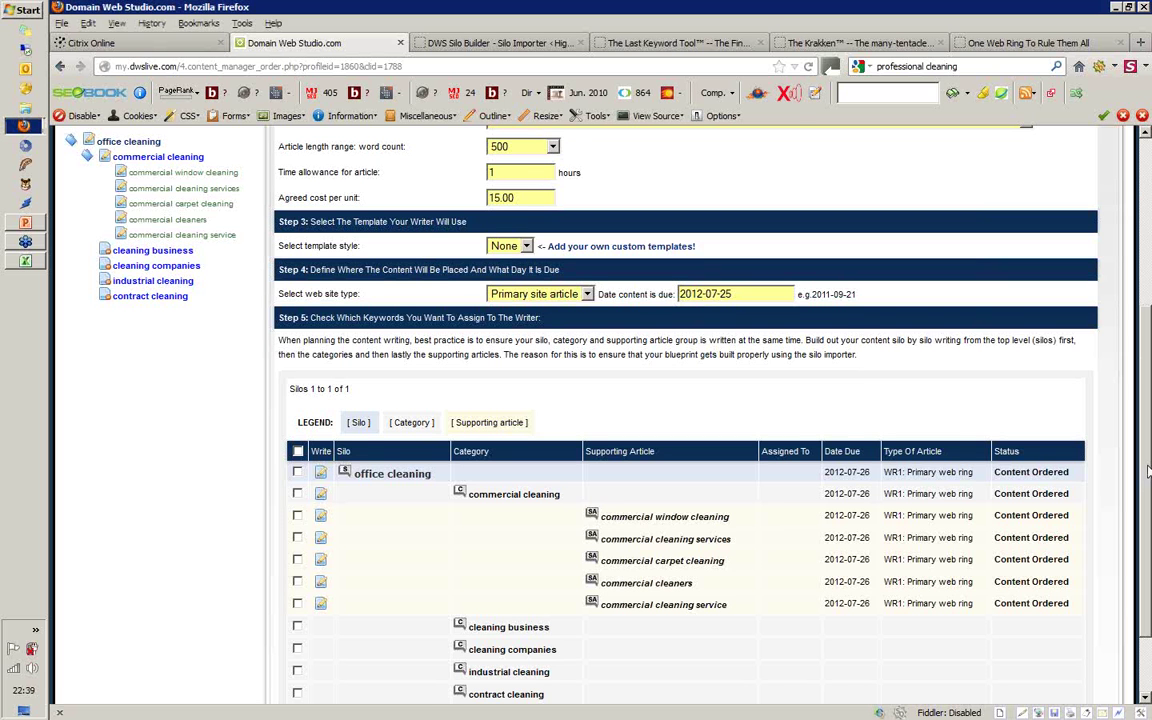
- Look at the layer diagram on the One Web Ring To Rule Them All site, then return to Domain Web Studio and review the content order form
scroll(1147, 470, up, 1)
scroll(1147, 465, up, 1)
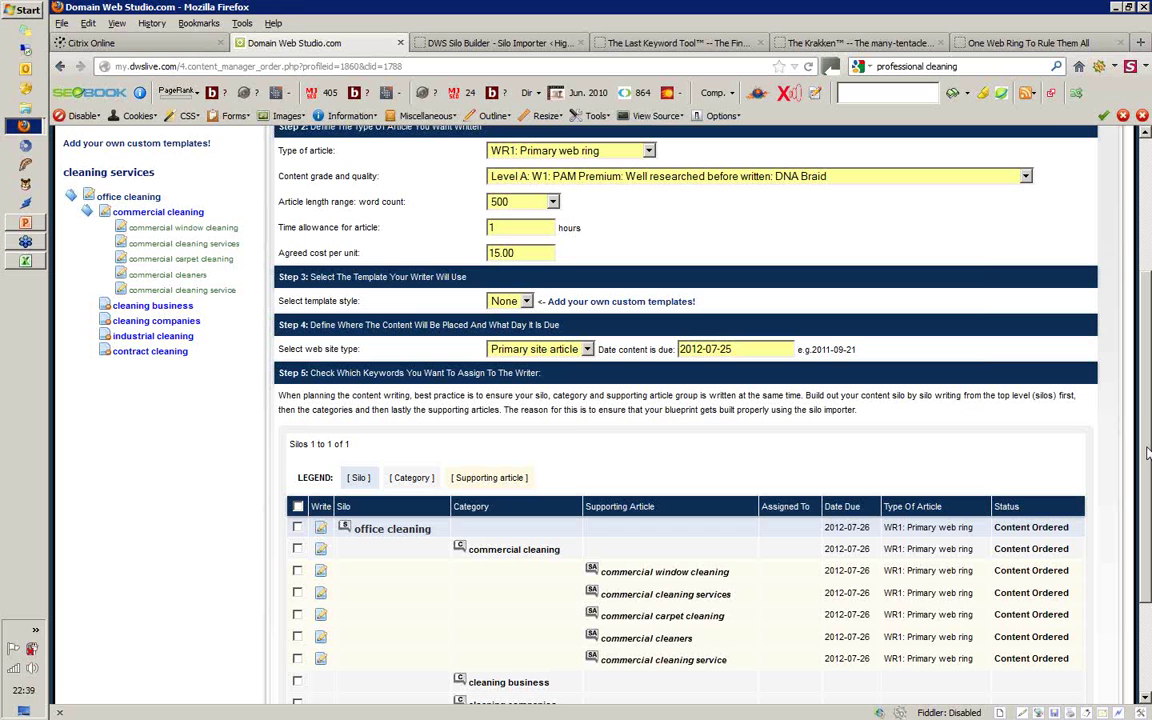
click(1000, 44)
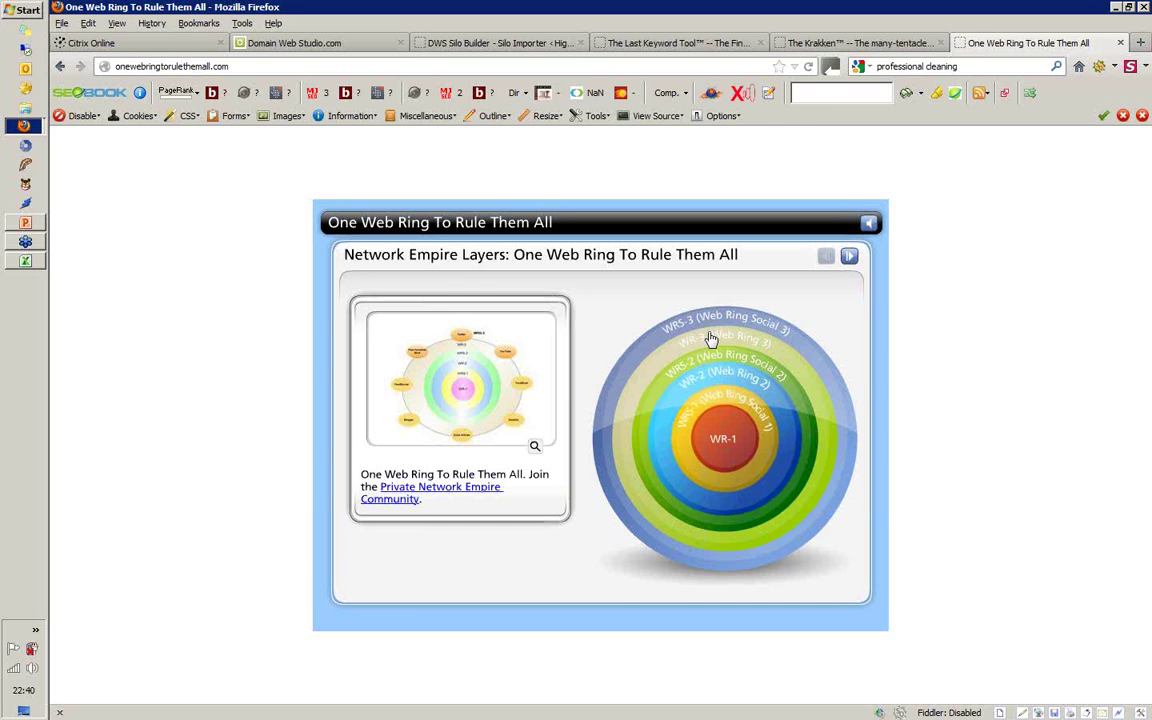
click(294, 43)
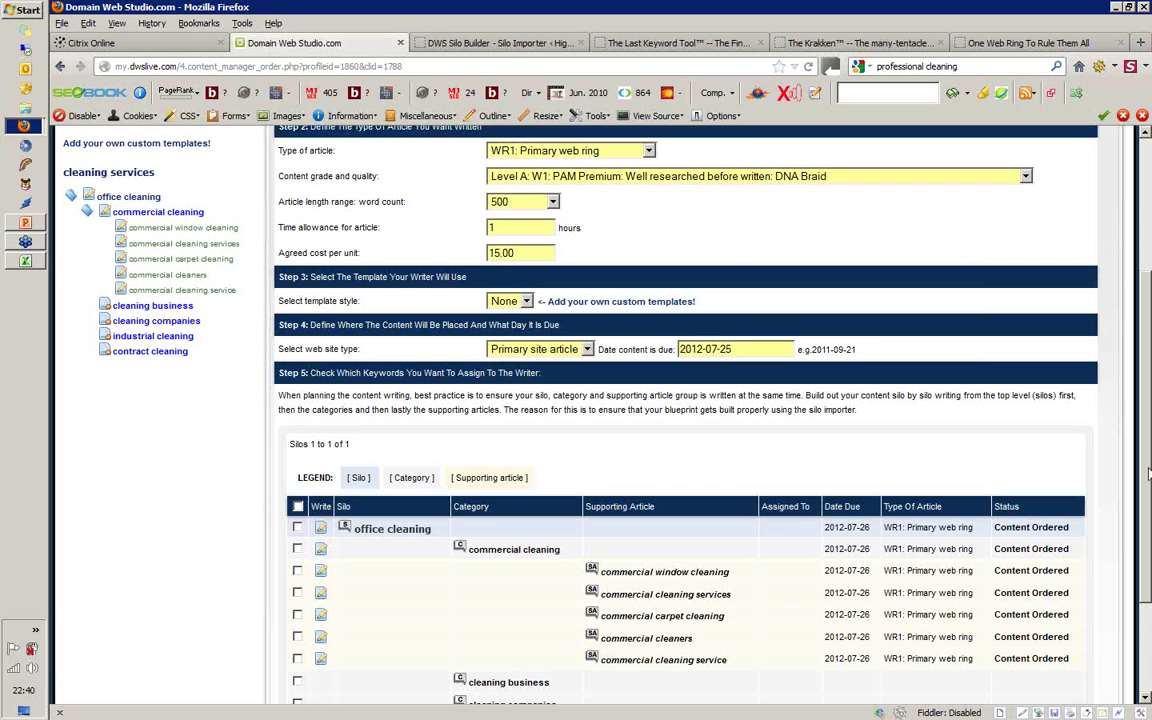
drag(1148, 472, 1148, 430)
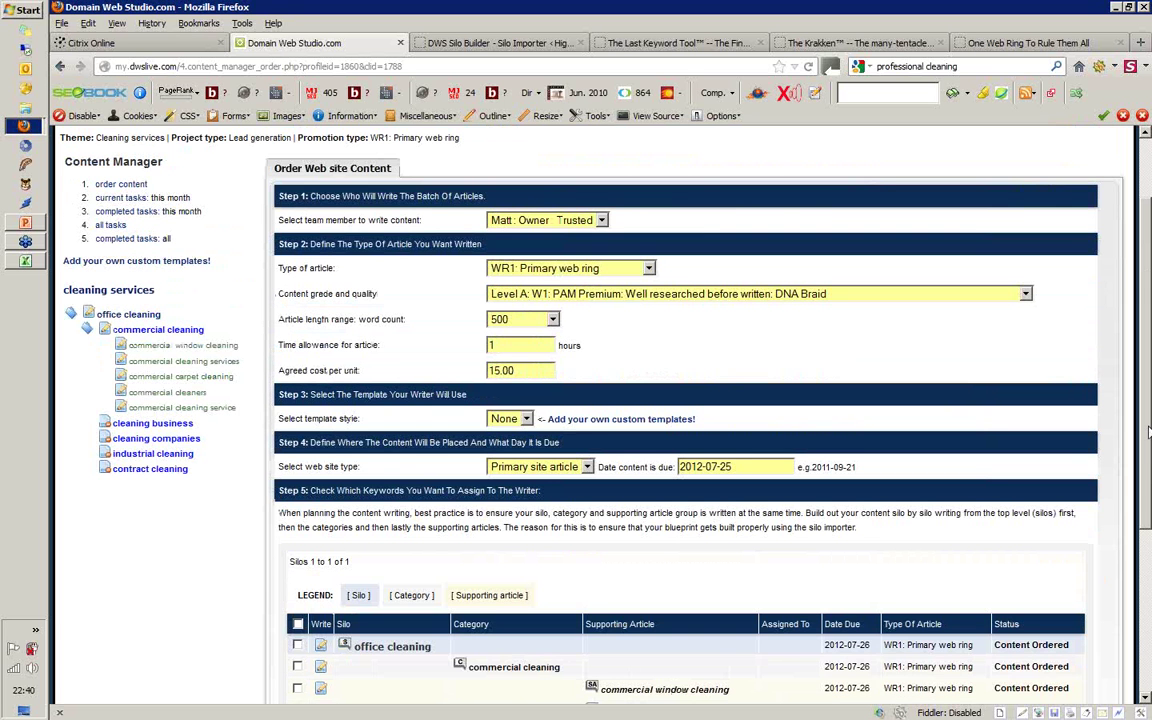
scroll(893, 424, down, 3)
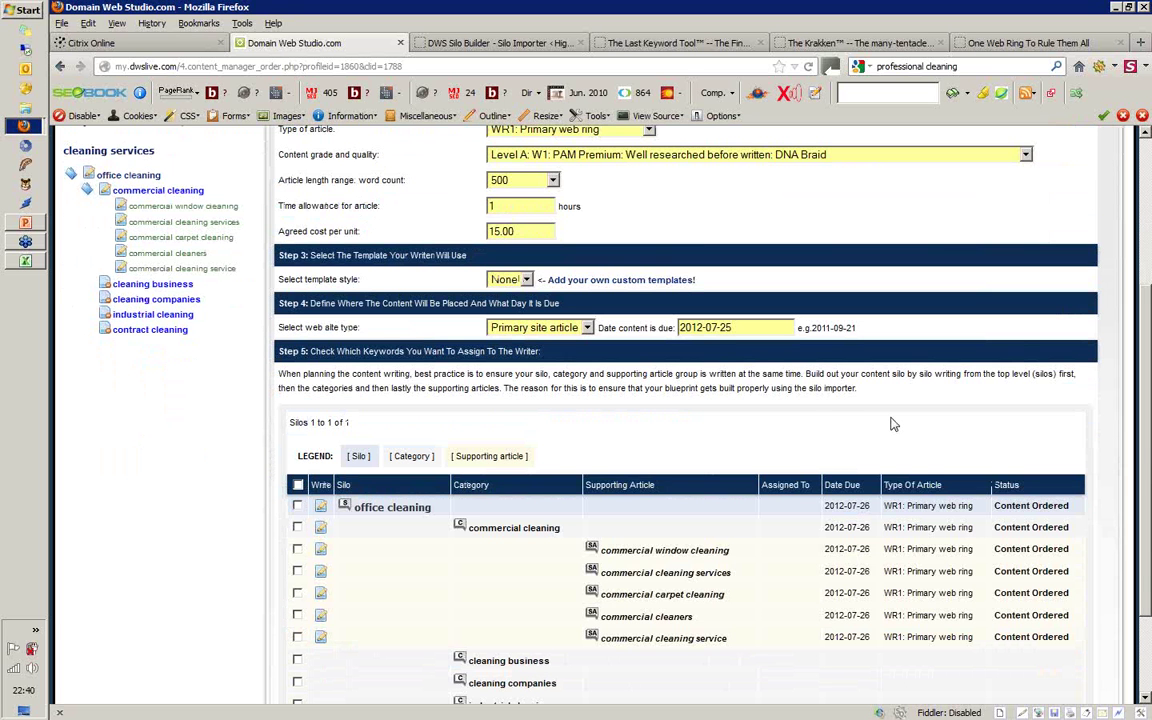
scroll(1146, 150, up, 1)
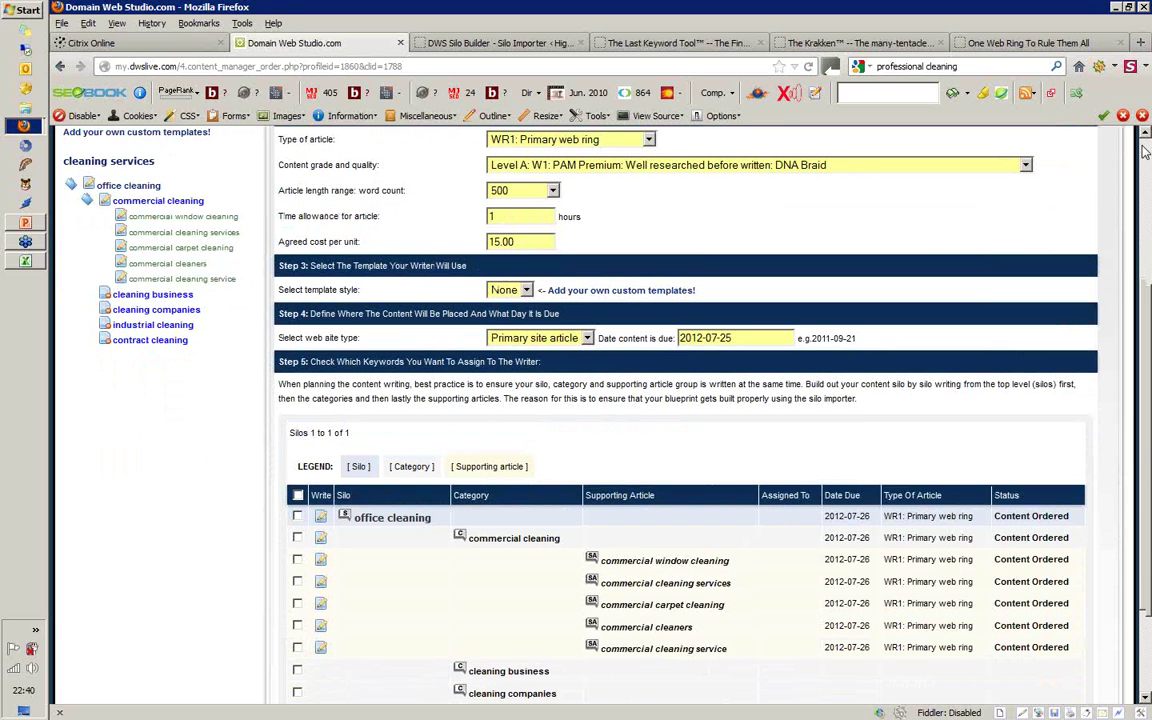
- Open this month's current content tasks and start writing the Office Cleaning article
scroll(1146, 150, up, 5)
click(121, 277)
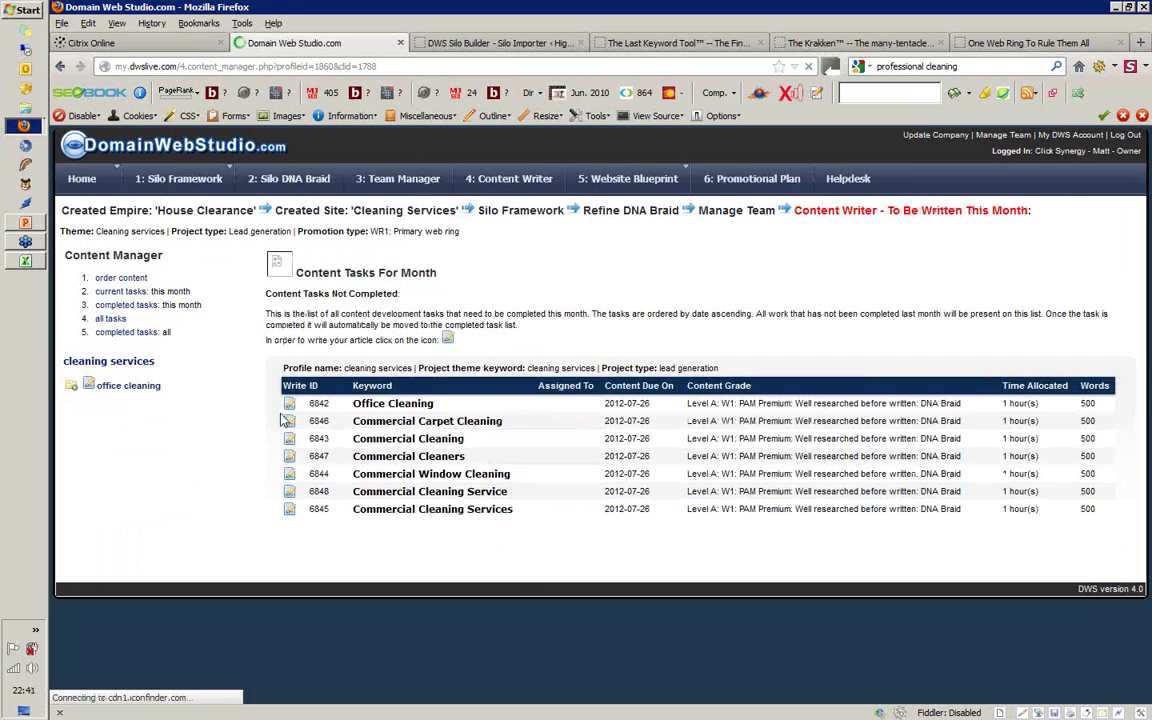
triple_click(360, 404)
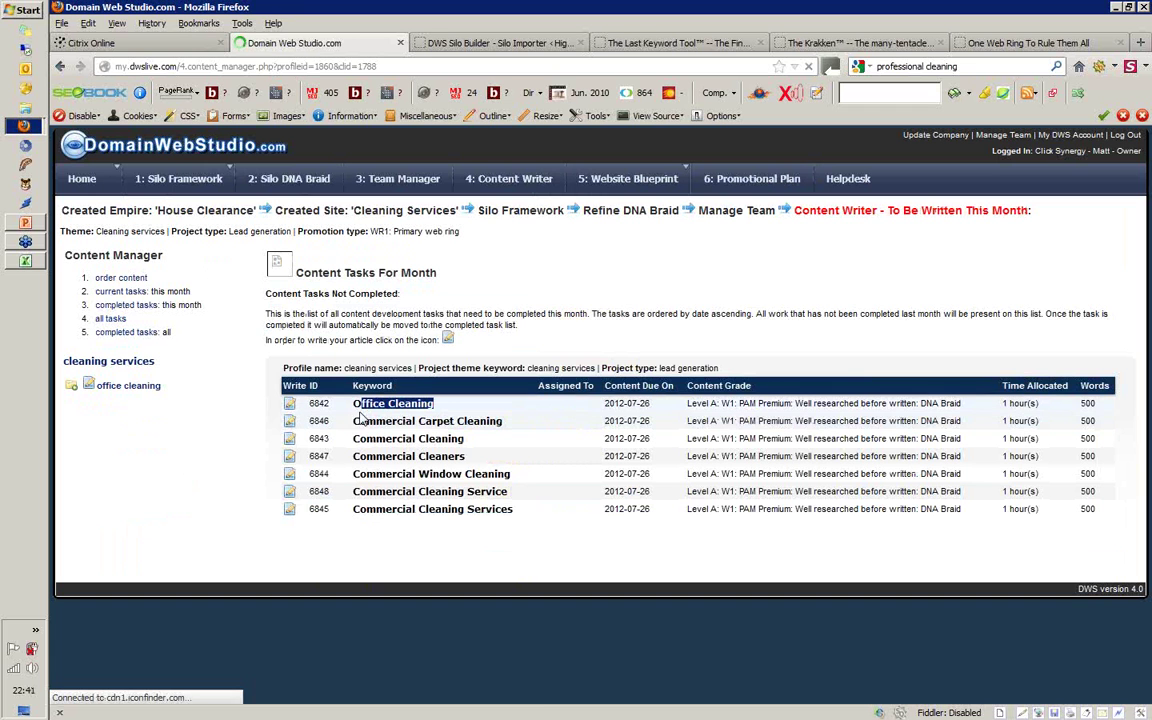
click(290, 404)
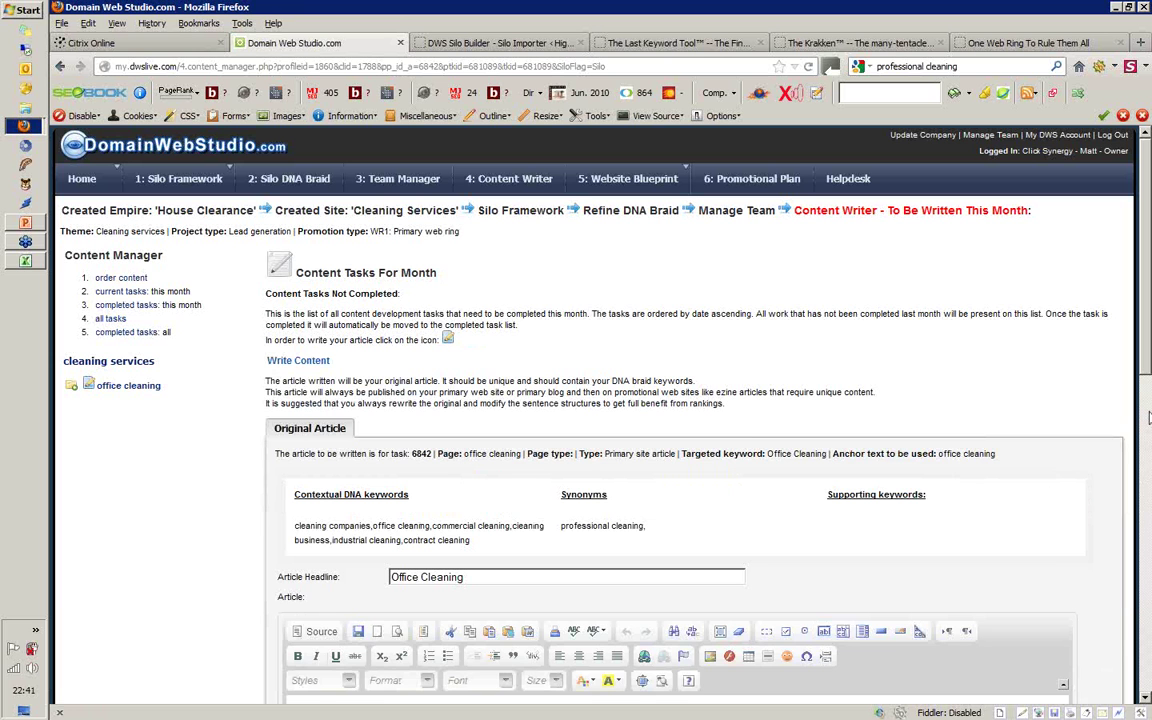
click(1148, 417)
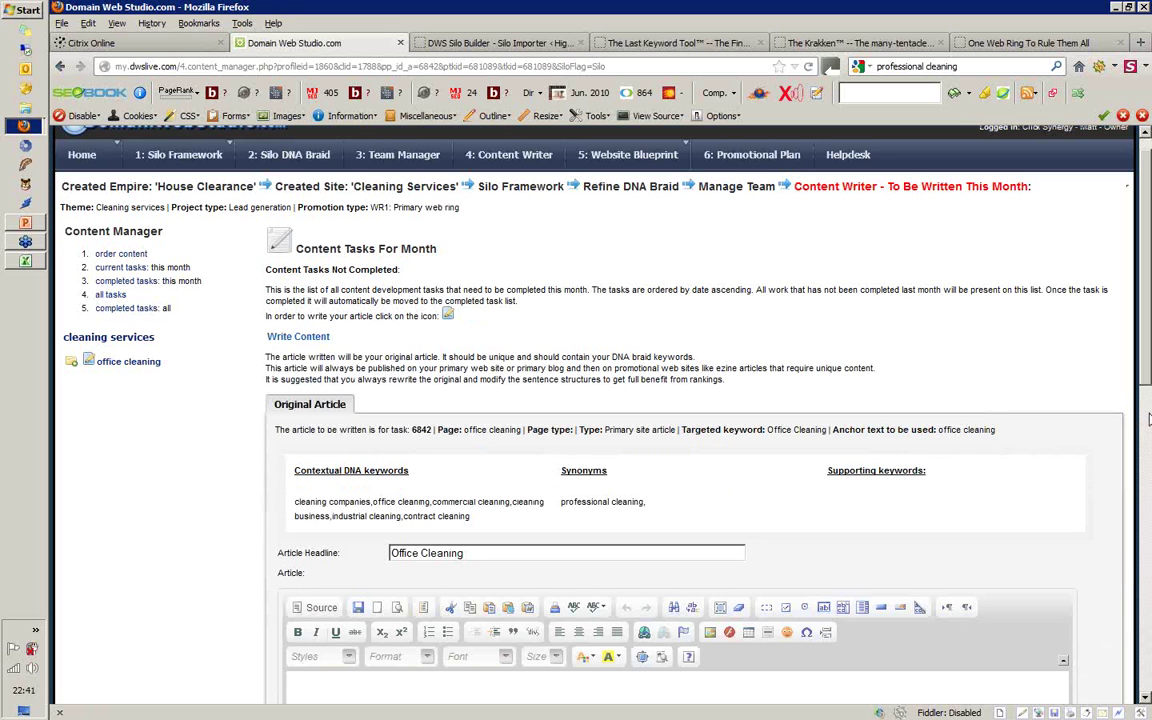
- Put the contextual DNA keyword "contract cleaning" into the article body, format it as a heading, and begin a new paragraph below it
drag(1148, 455, 1140, 300)
drag(469, 313, 404, 313)
drag(436, 313, 284, 488)
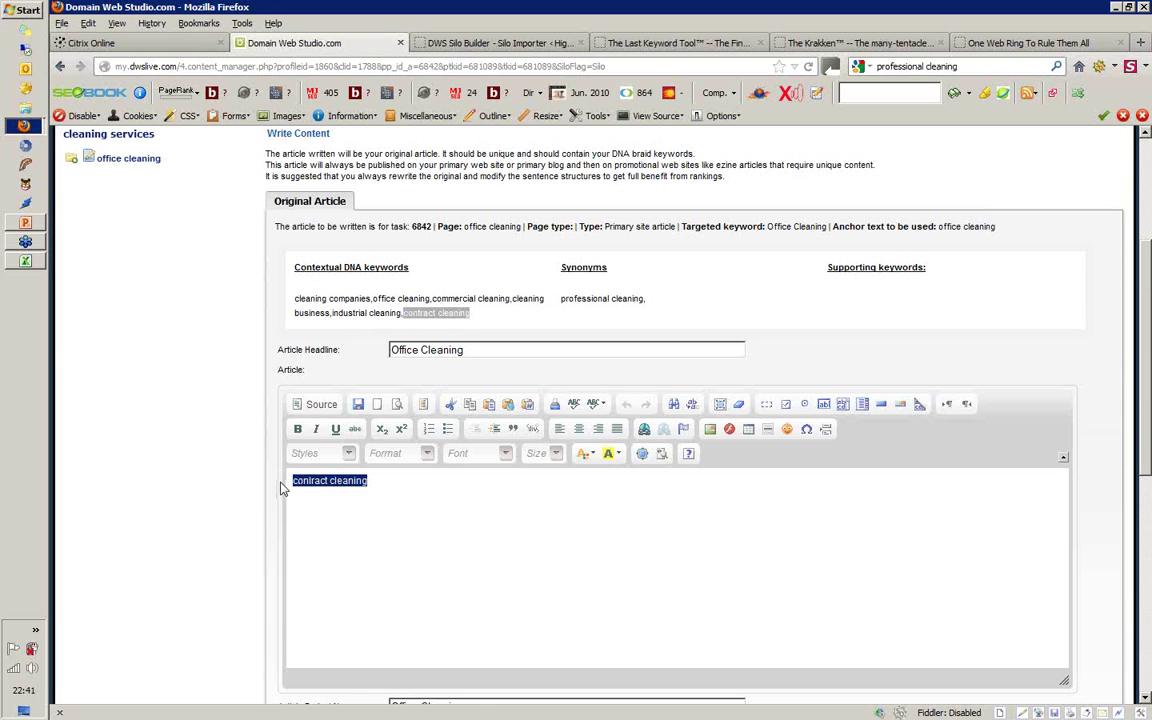
click(431, 456)
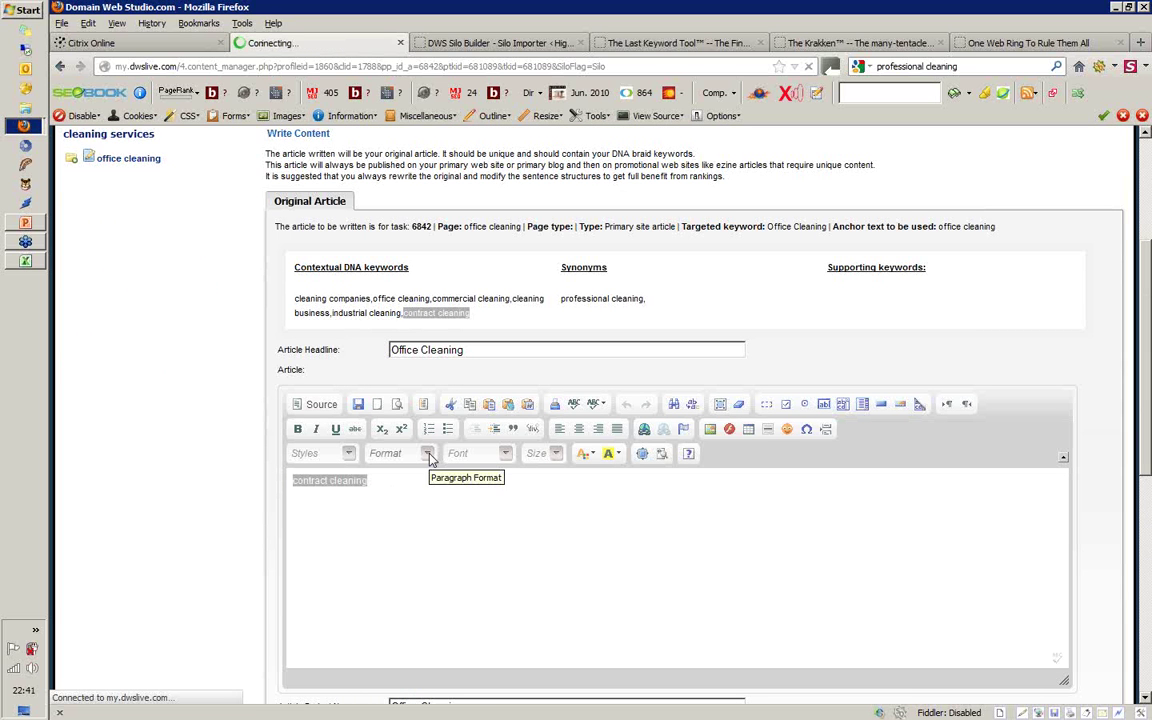
click(411, 520)
click(478, 491)
key(Return)
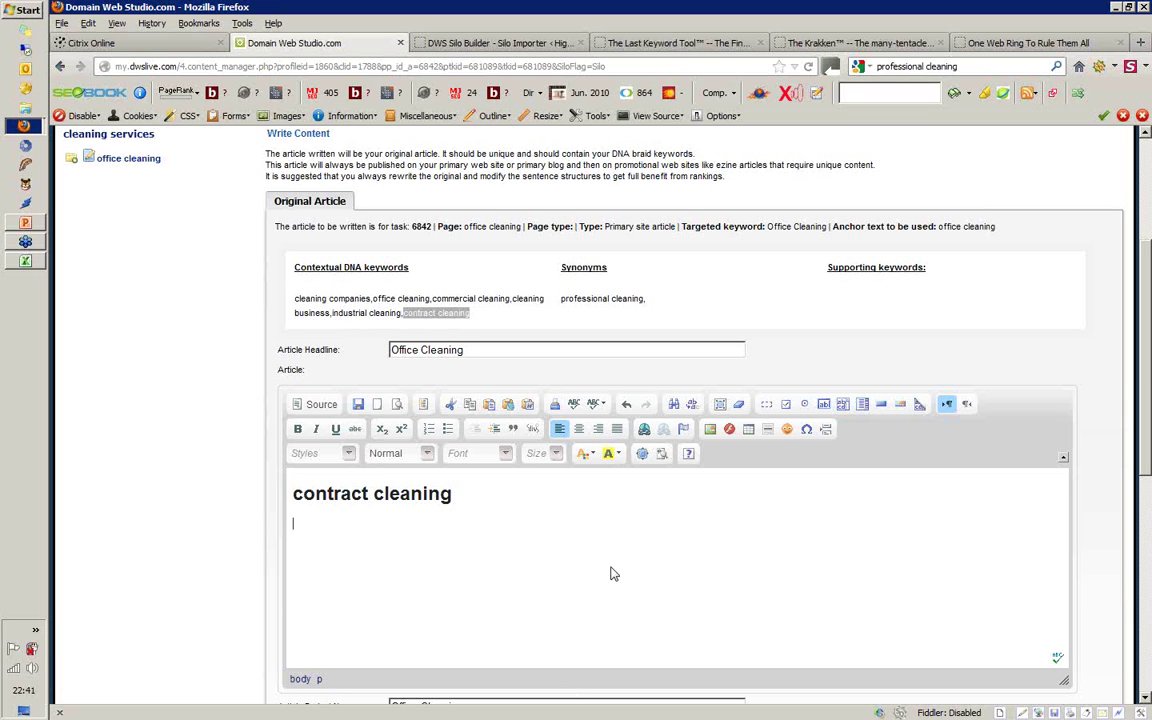
- Set the article headline to "The Best Office Cleaning Service In Scotland Country Wide"
click(478, 347)
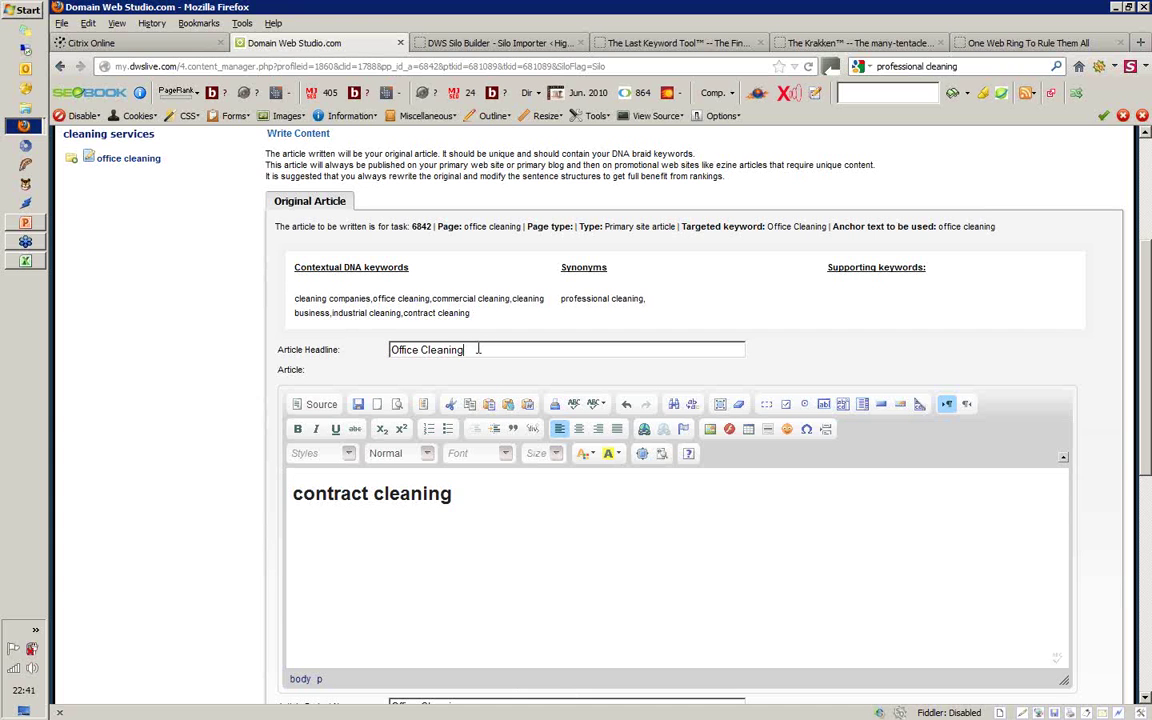
click(414, 349)
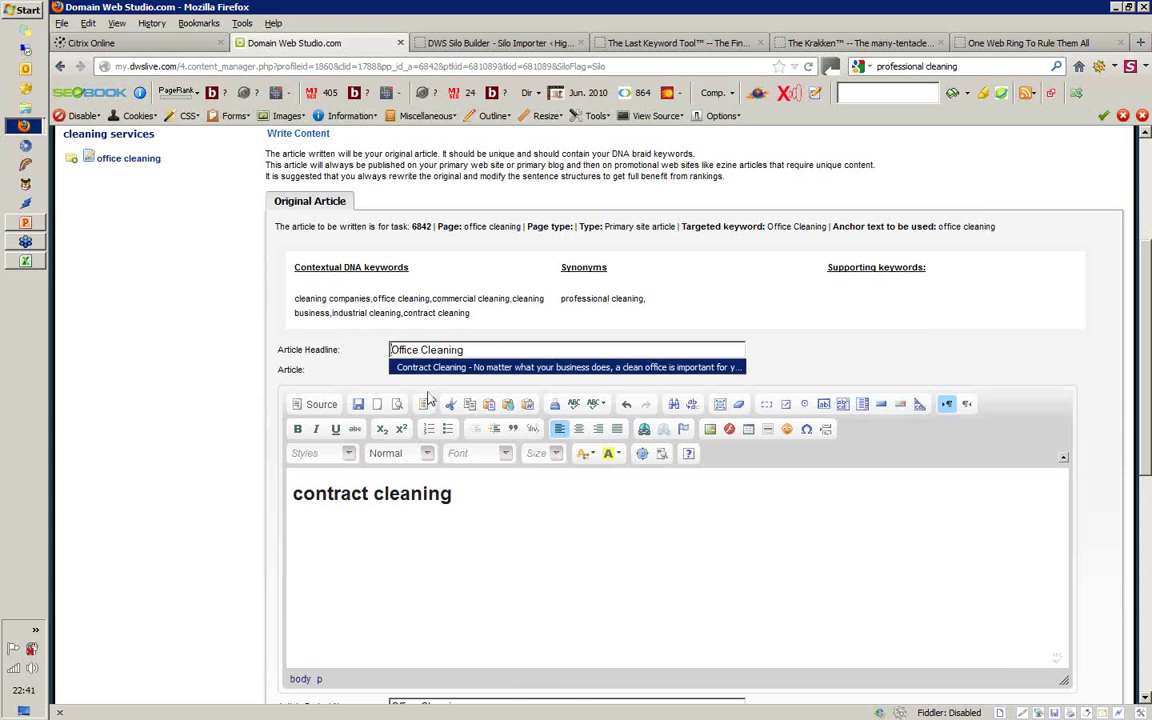
text(The Best Office)
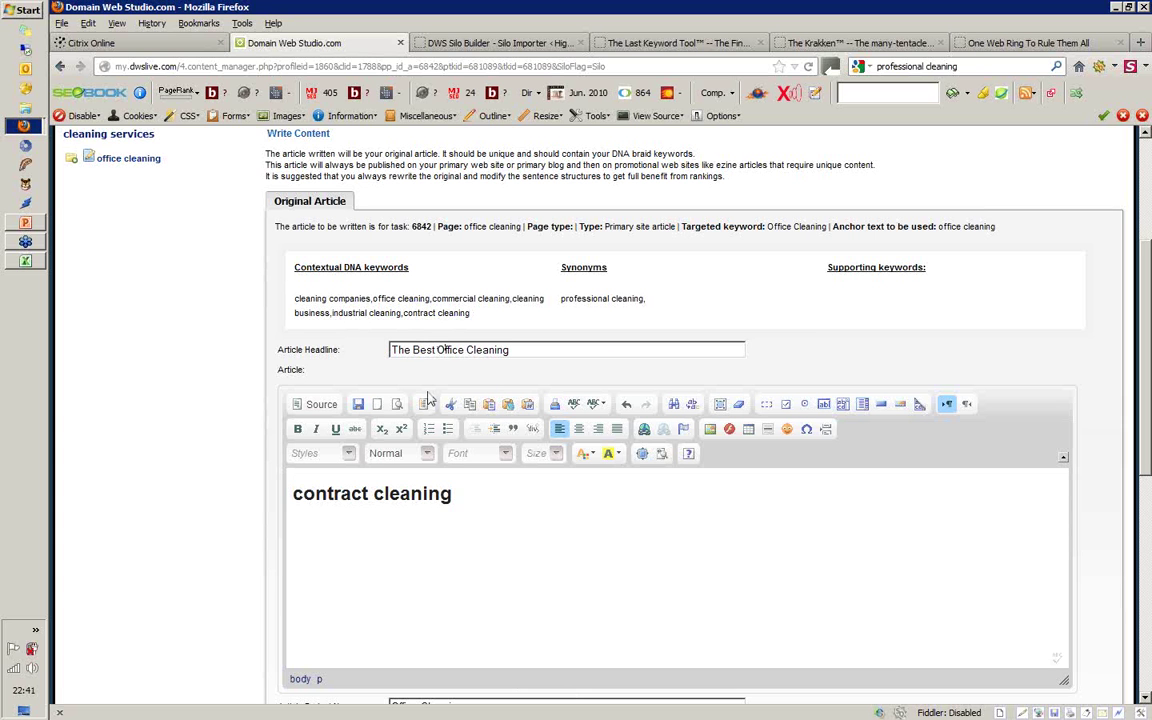
text( Cleaning ServiceS)
key(BackSpace)
text(In Scotland Country Wide)
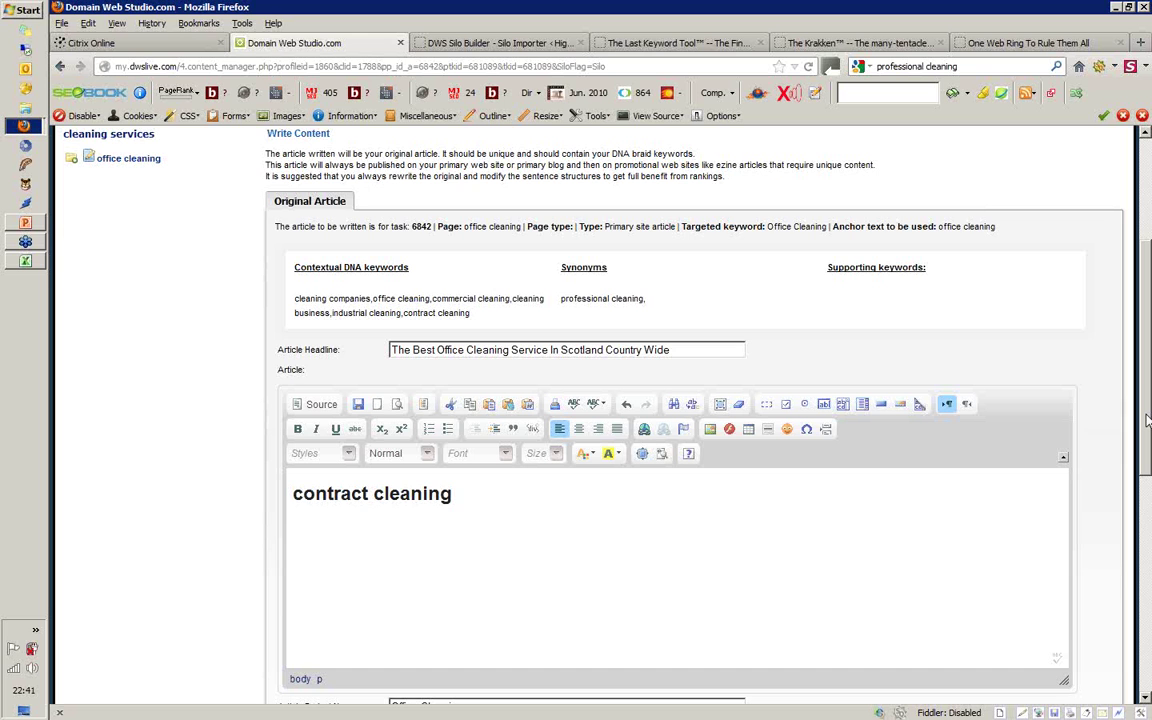
- Copy the article headline into the META page title, replacing its existing text
drag(1148, 420, 1148, 484)
scroll(676, 400, down, 2)
triple_click(699, 150)
key(ctrl+c)
drag(470, 529, 342, 516)
key(ctrl+v)
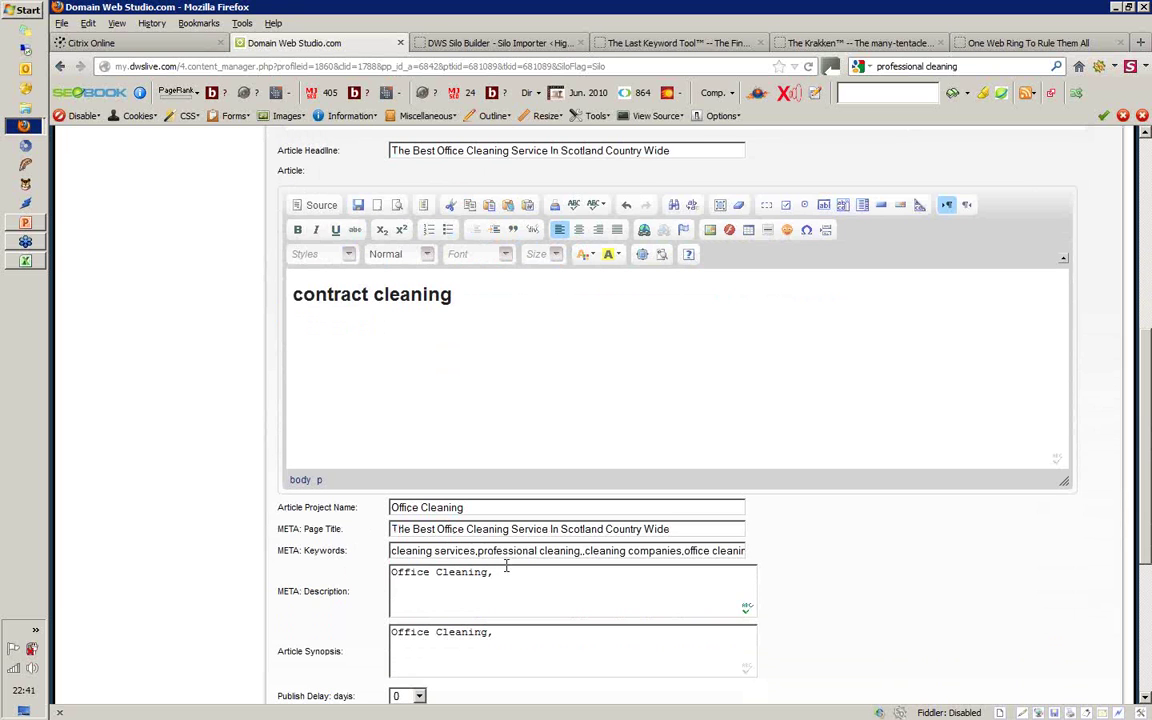
- Check the META keywords and set the META description to "Office Cleaning agencies in your city near you"
drag(418, 551, 800, 565)
click(571, 584)
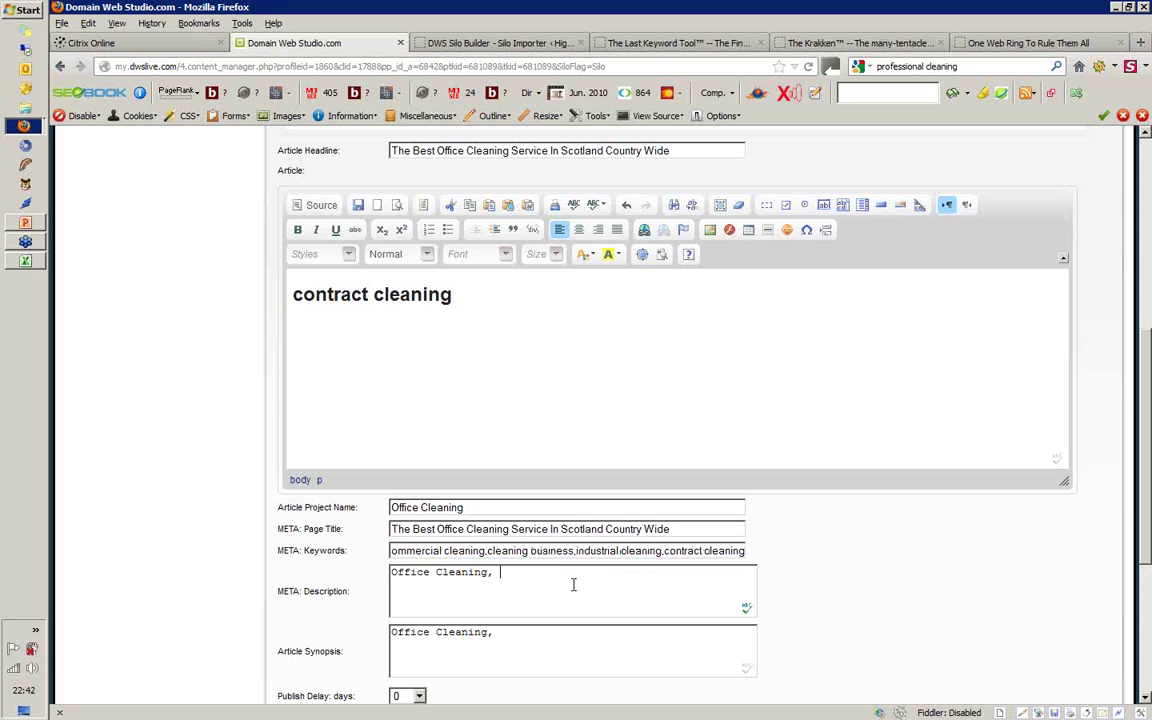
drag(507, 577, 352, 566)
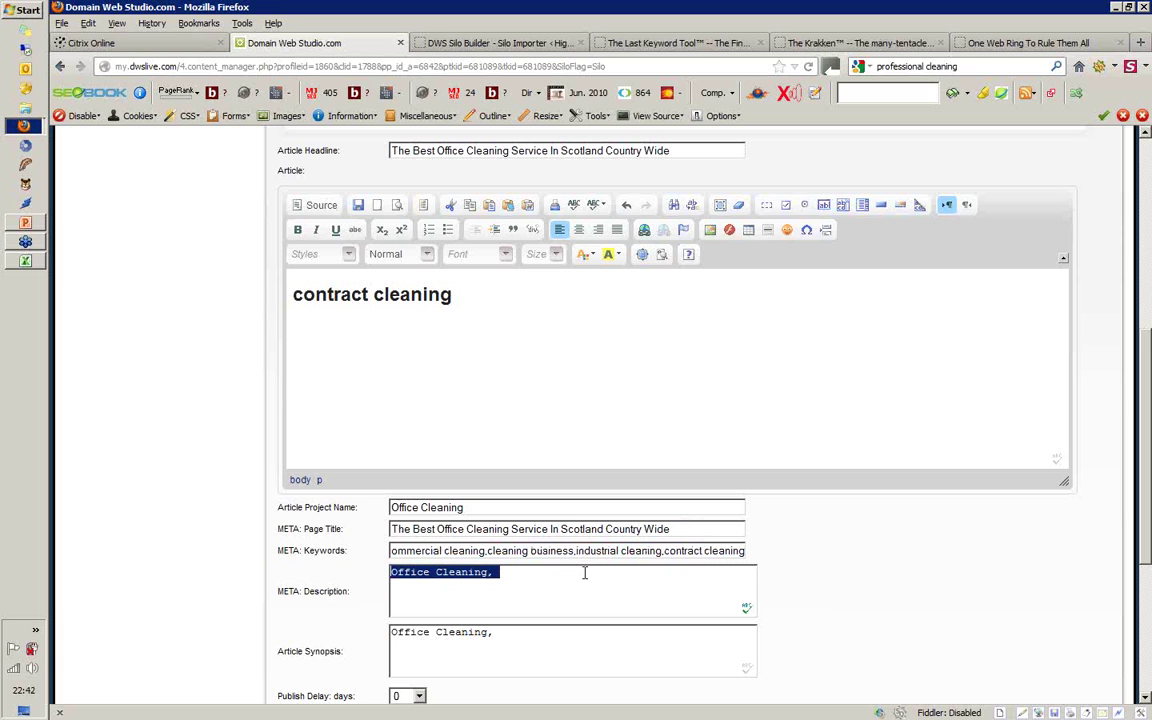
click(530, 586)
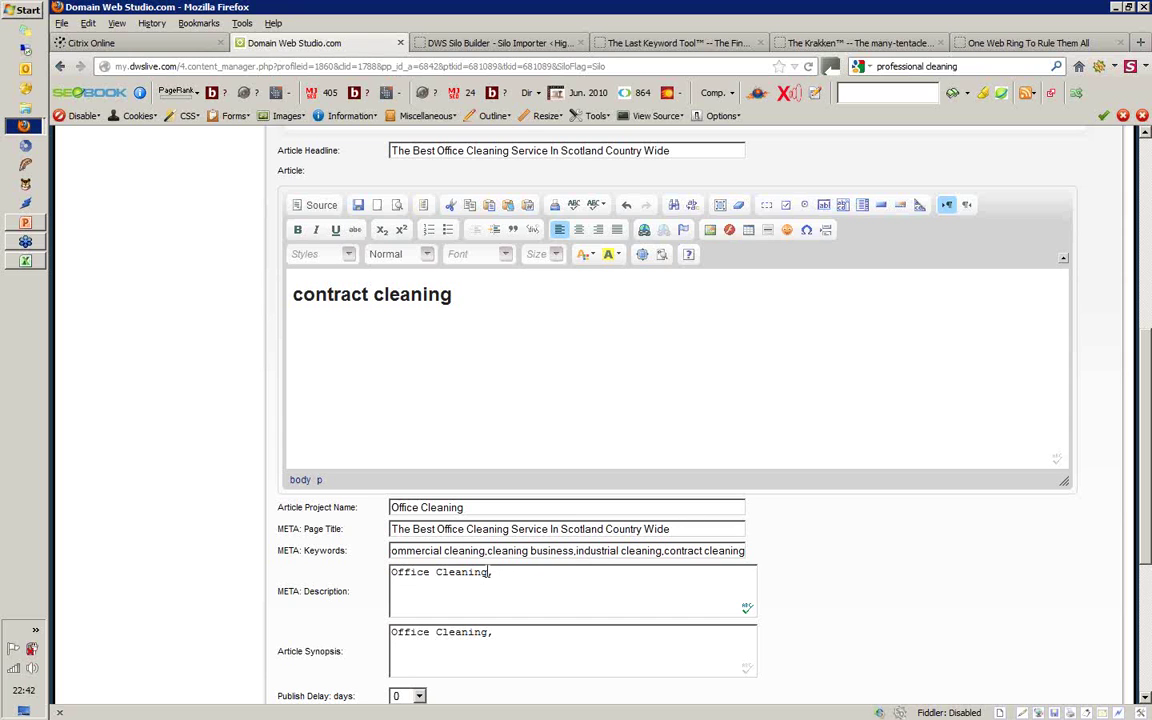
key(BackSpace)
key(Left)
text(agencies in your)
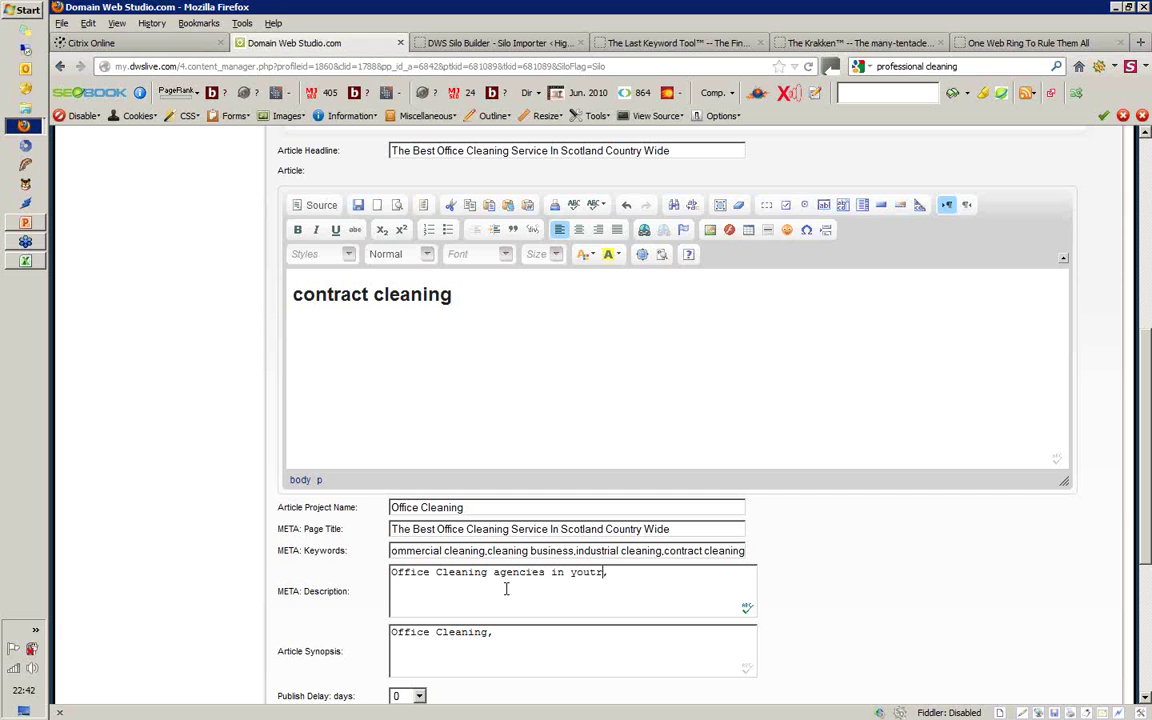
text( city near you)
click(719, 573)
key(BackSpace)
drag(689, 525, 537, 535)
click(495, 529)
key(BackSpace)
text(I)
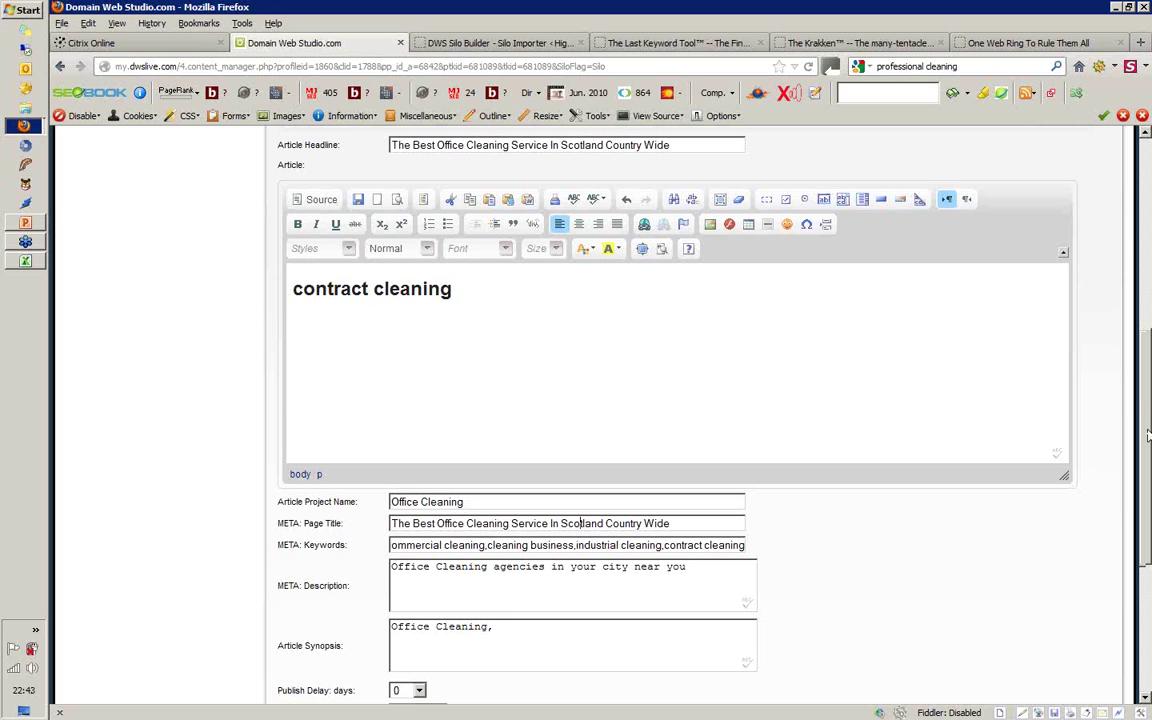
- Create the Office Cleaning article with the entered headline, body and META details
scroll(1148, 450, down, 1)
scroll(1148, 482, down, 3)
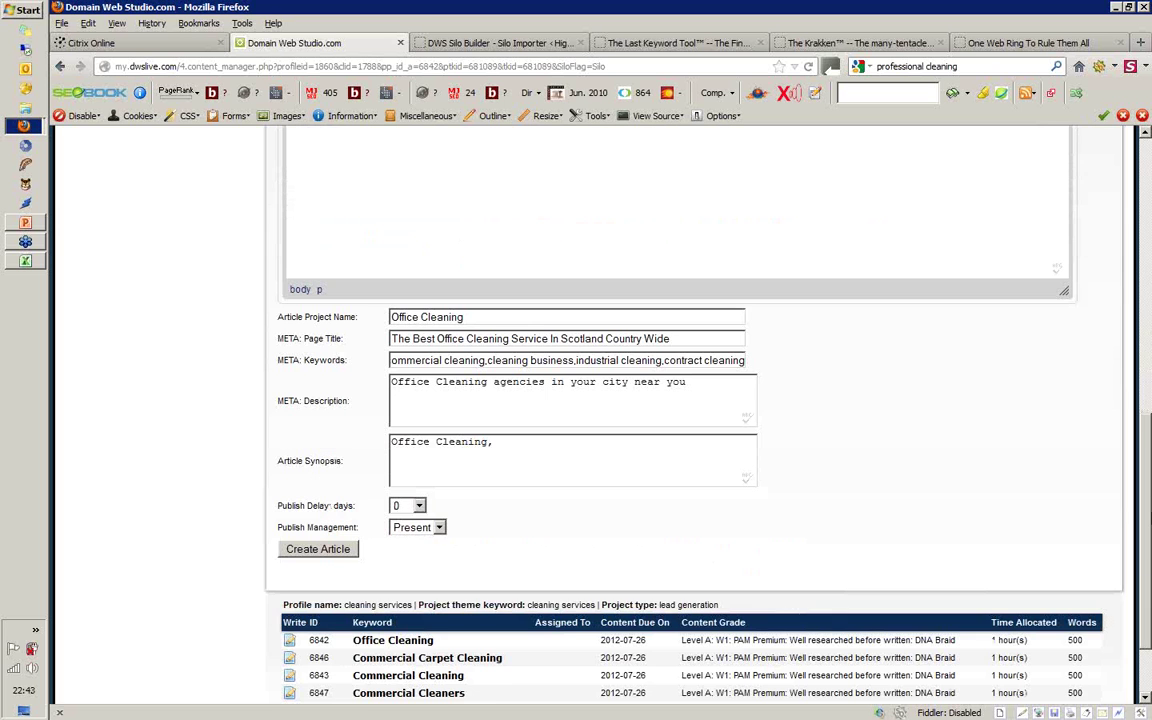
scroll(1148, 482, down, 1)
click(324, 582)
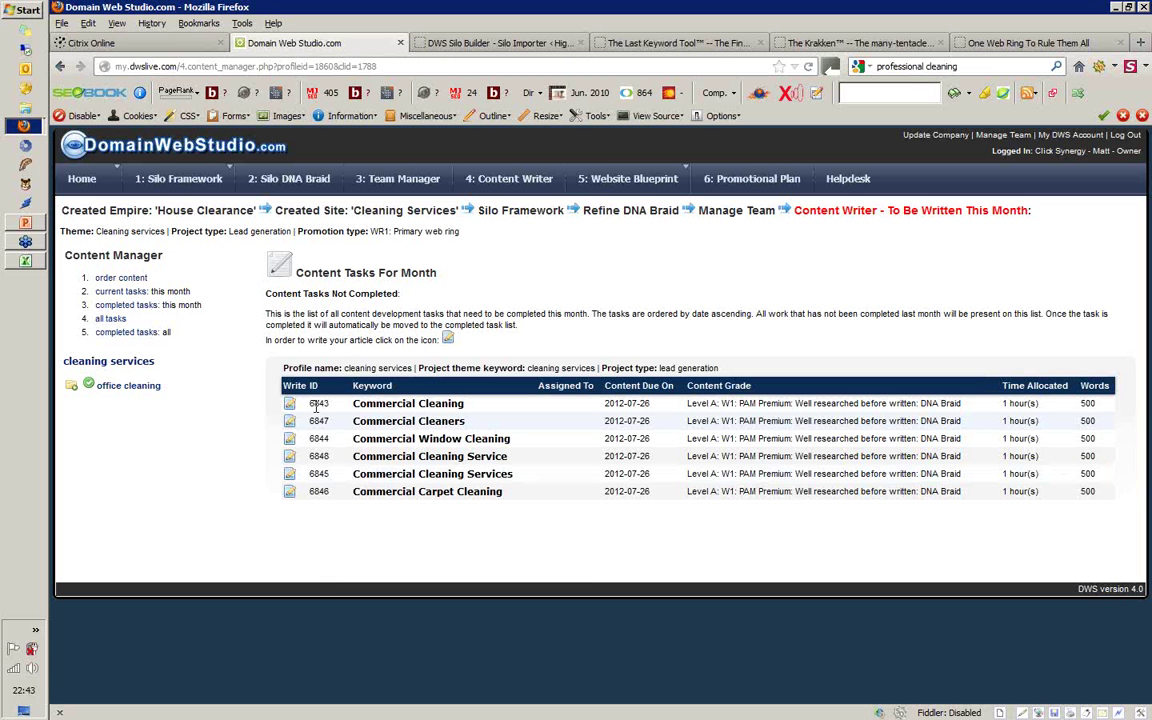
- View this month's completed tasks and expand the office cleaning silo down to the supporting articles of commercial cleaning
click(128, 308)
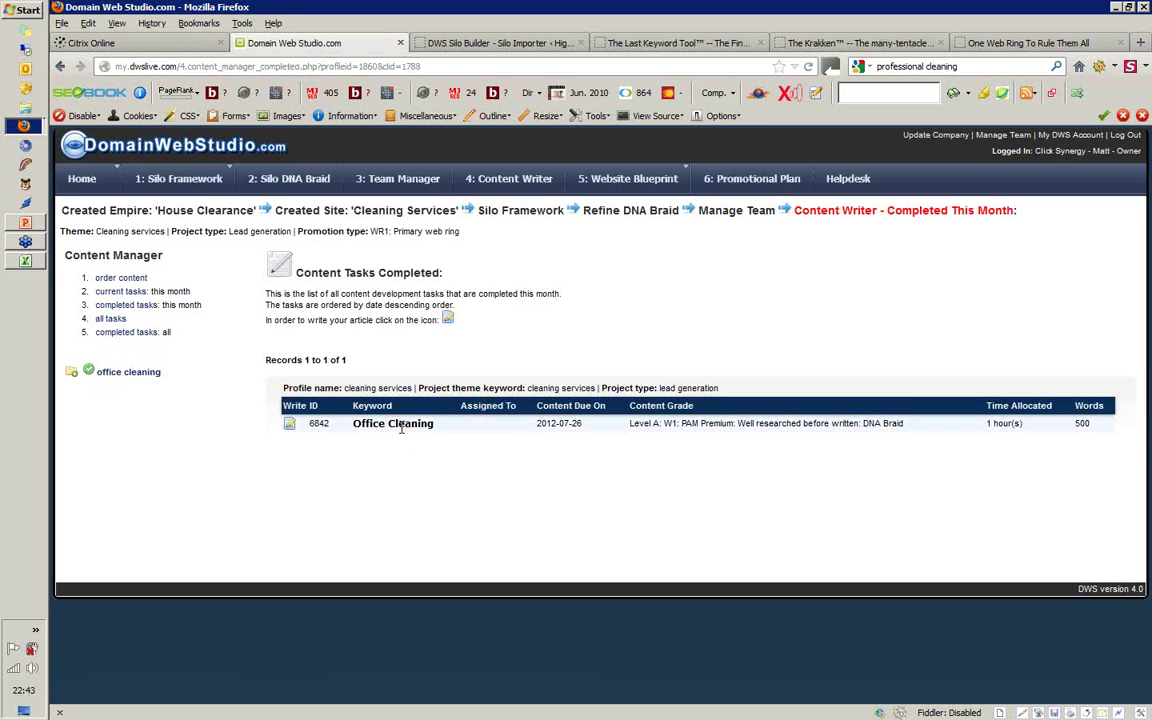
click(71, 372)
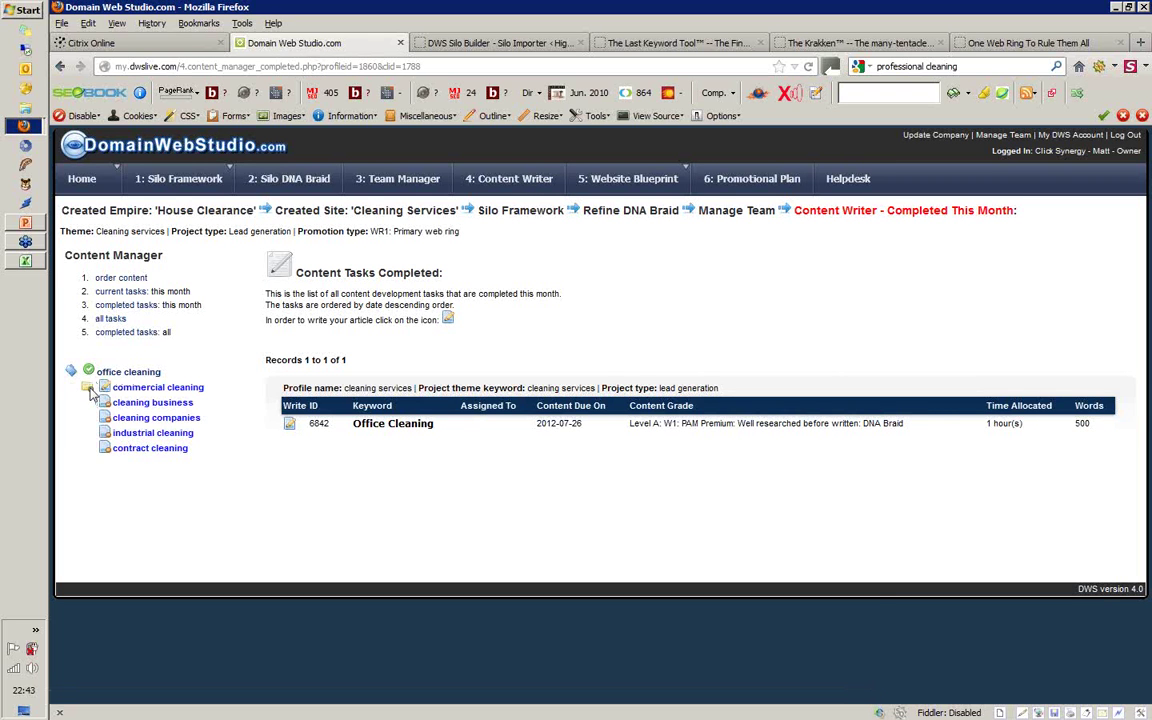
click(88, 387)
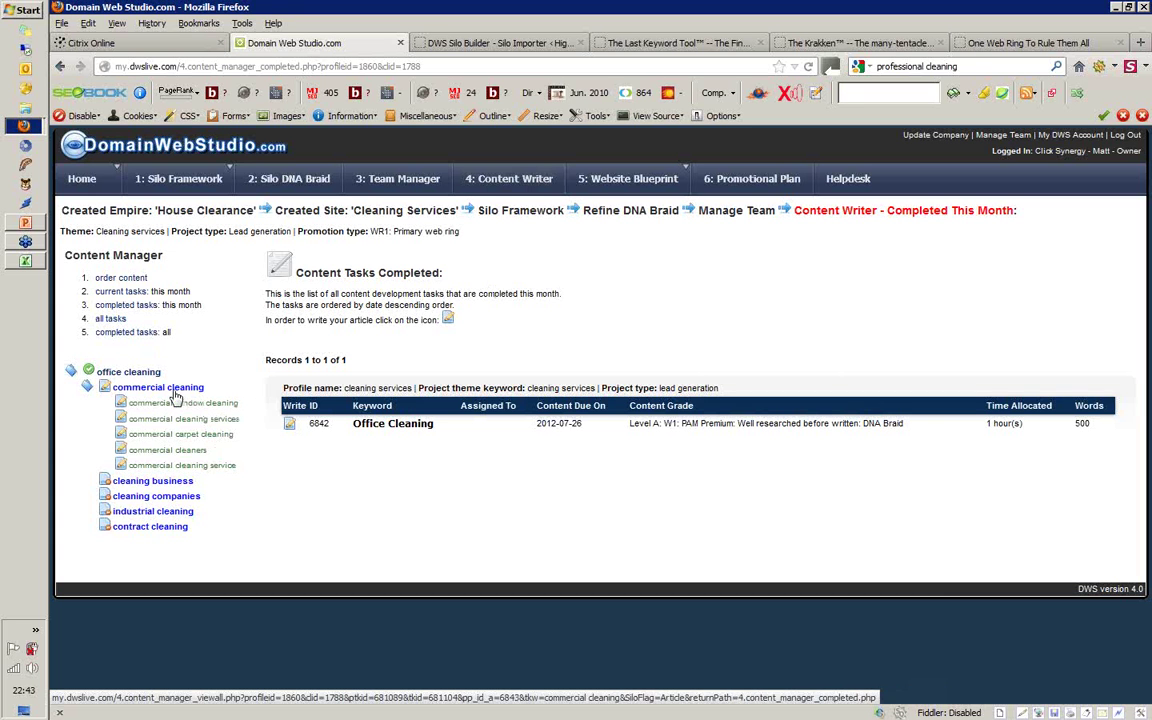
- Open the completed Office Cleaning article for updating and examine its contextual DNA keywords
click(291, 425)
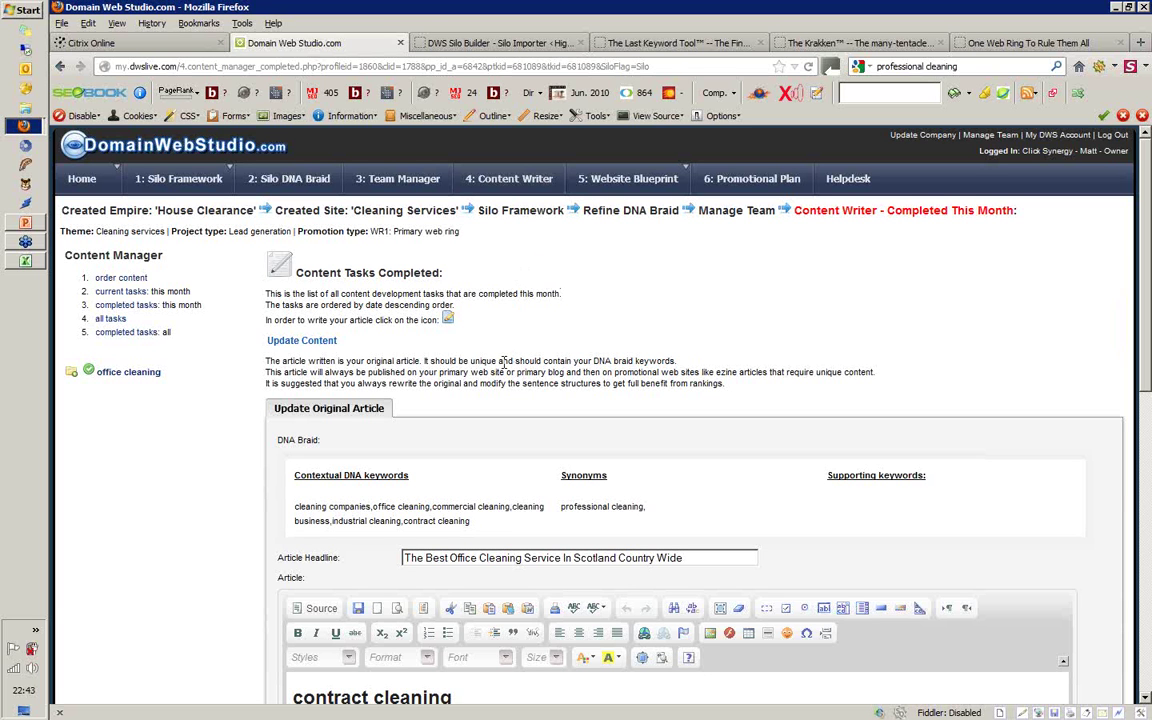
drag(480, 530, 292, 506)
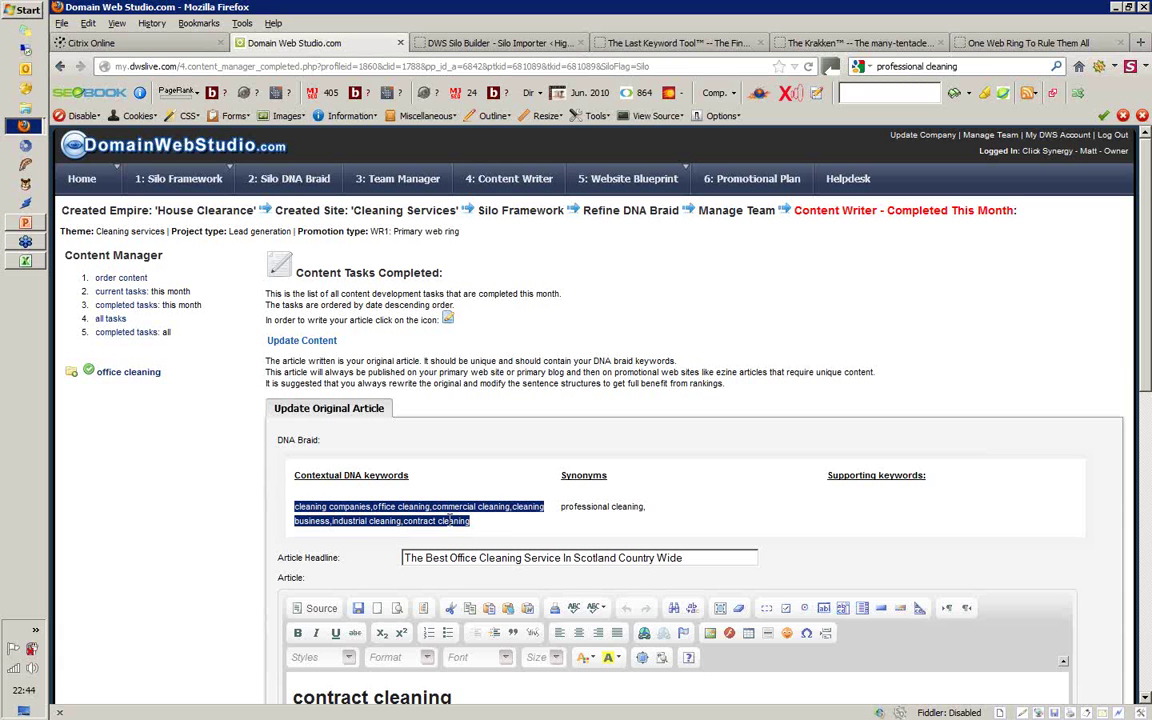
click(427, 518)
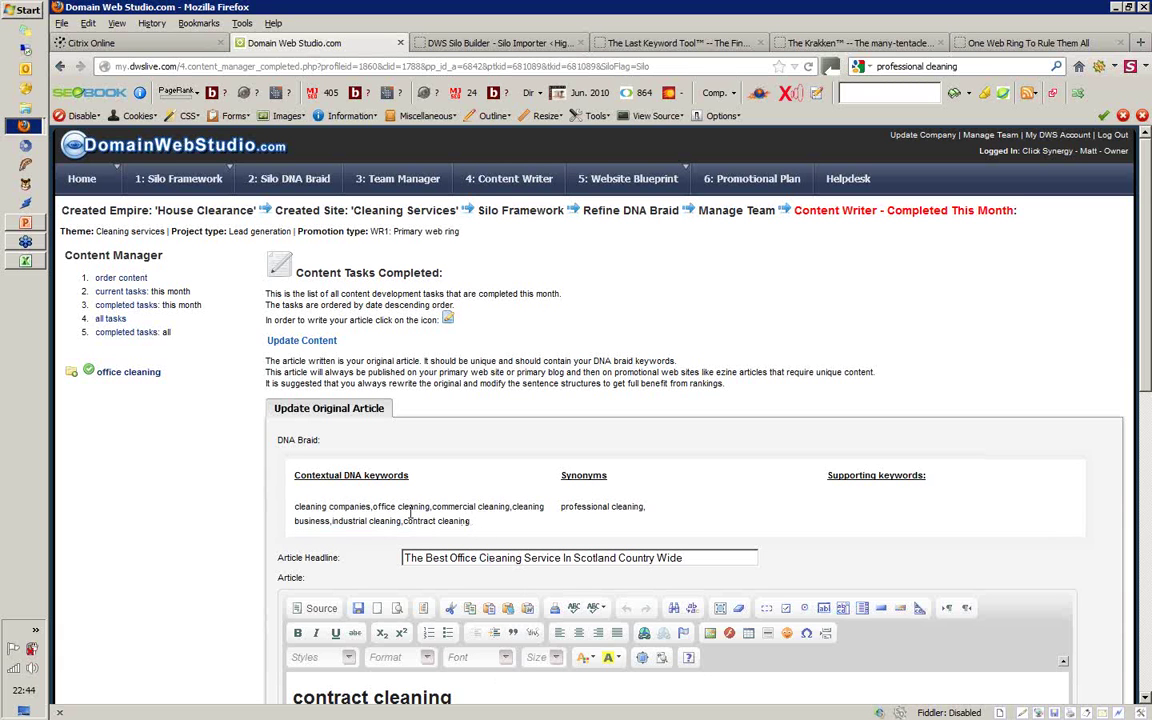
text(,)
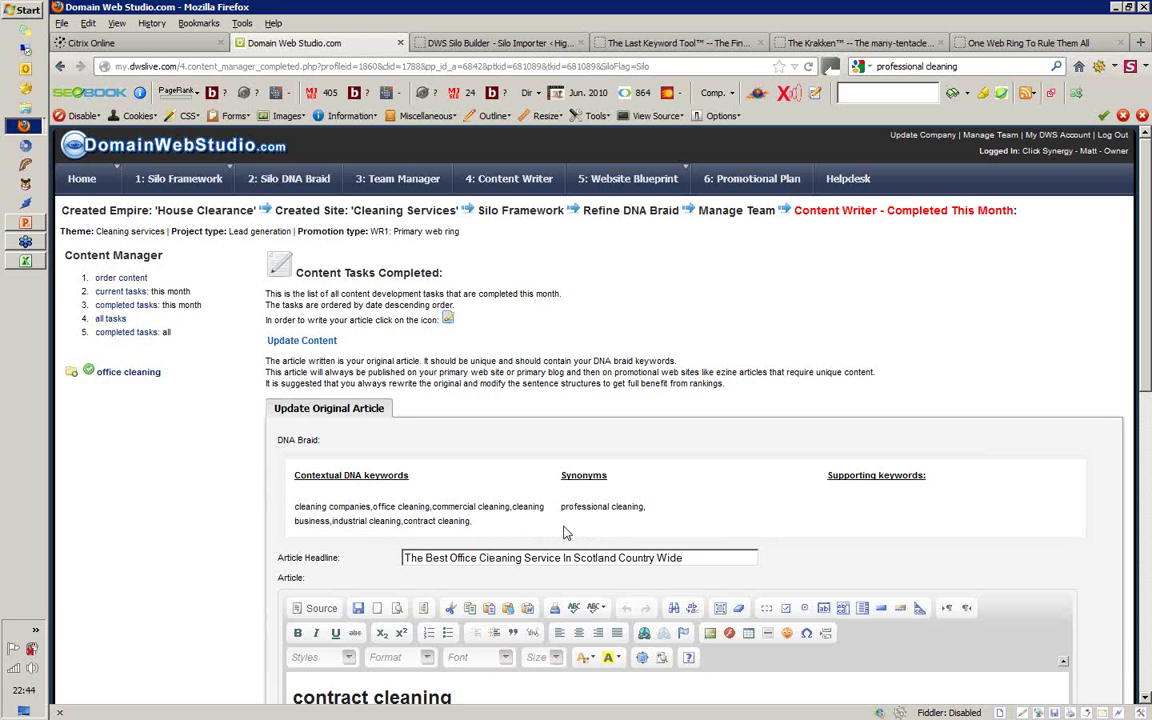
- Open the website blueprint export page and review the primary web site content list
click(600, 181)
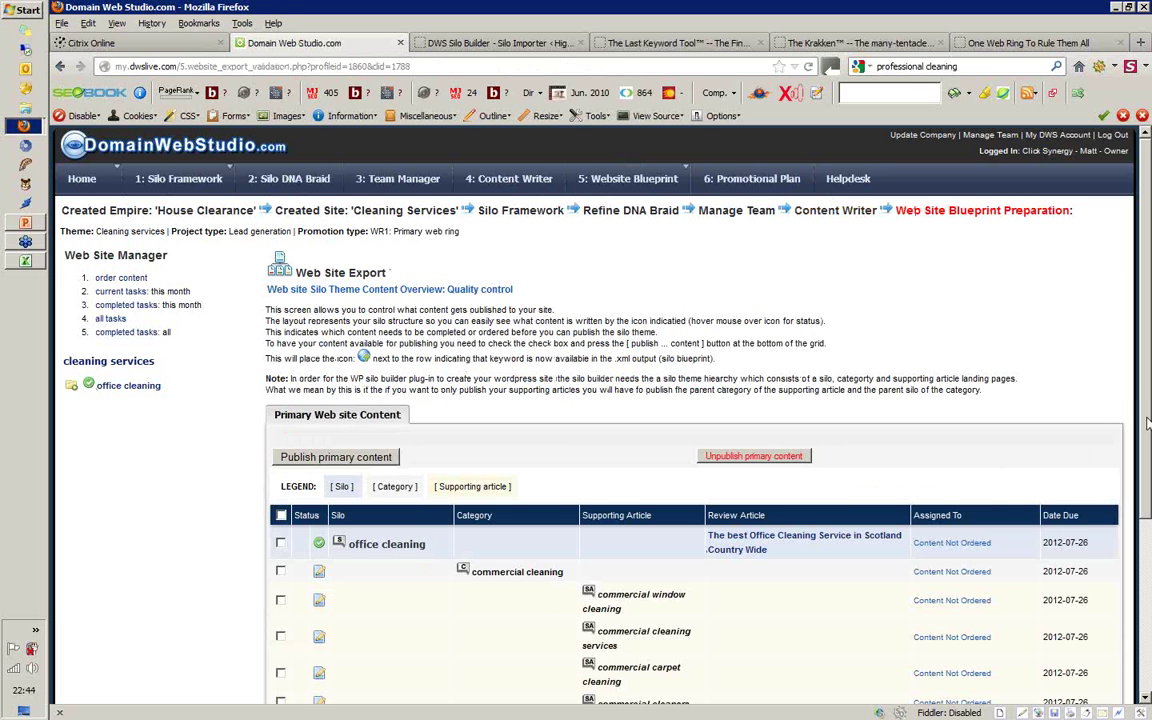
drag(1148, 424, 1148, 436)
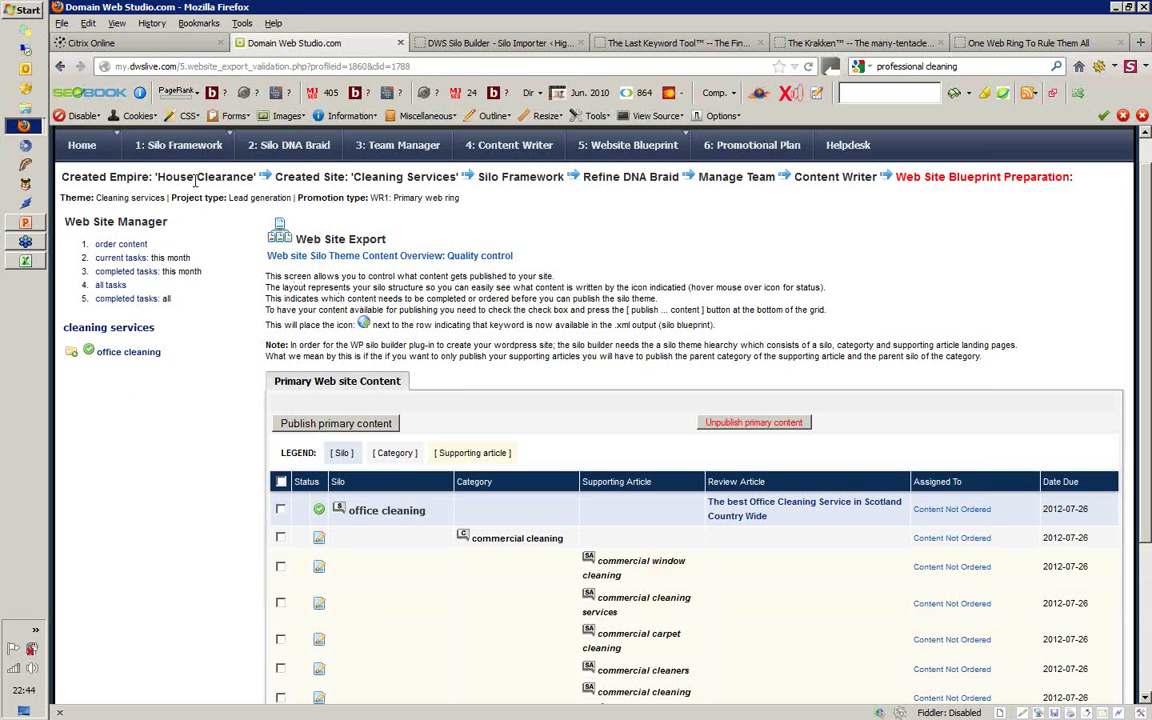
mouse_move(171, 153)
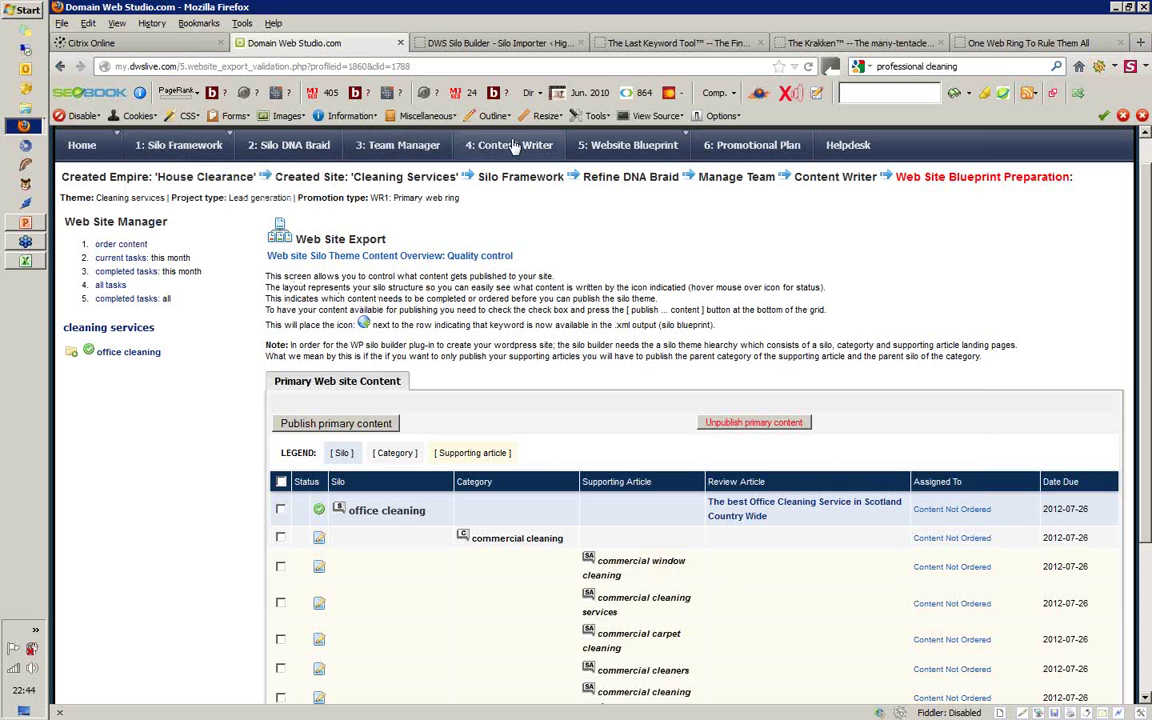
- Publish the office cleaning silo, the commercial cleaning category and its five supporting articles as primary content
mouse_move(624, 147)
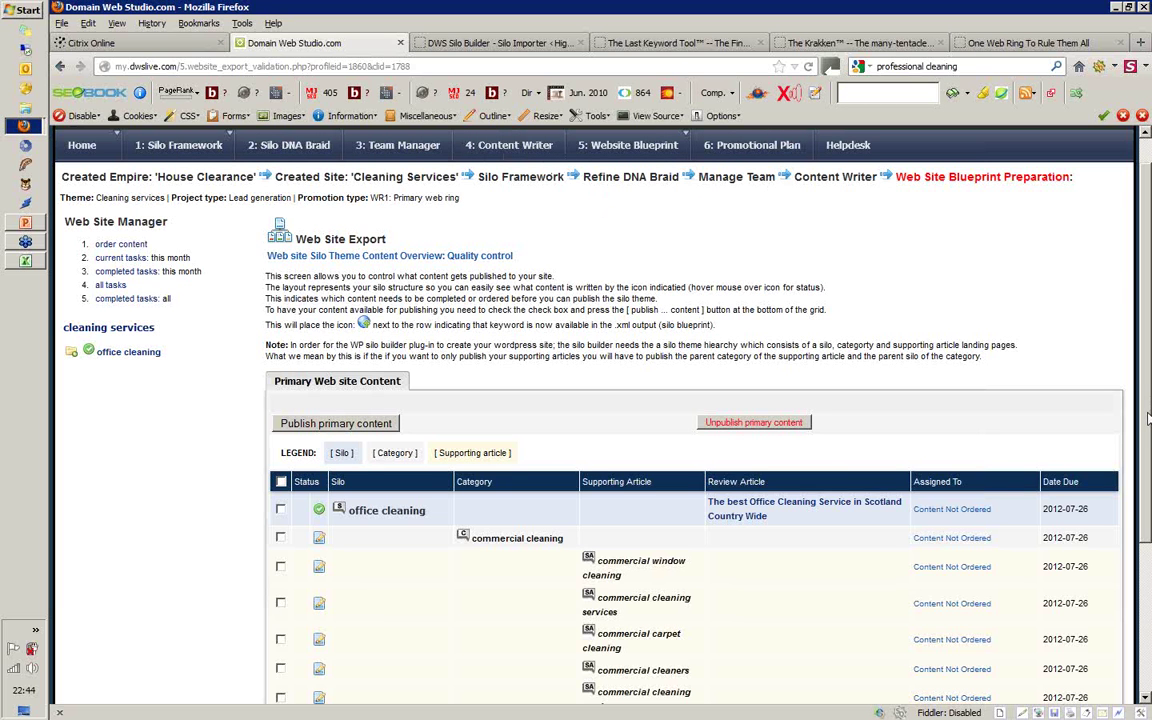
drag(1148, 420, 1148, 426)
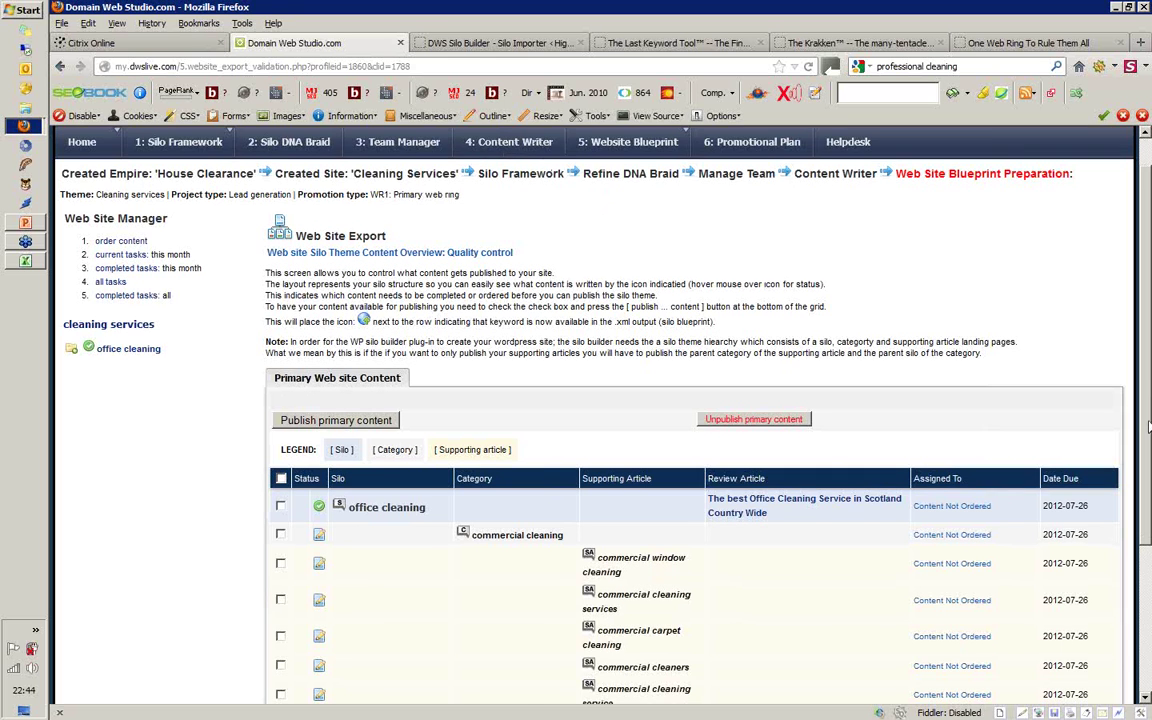
scroll(1148, 426, down, 1)
click(280, 438)
click(280, 466)
click(280, 496)
click(280, 532)
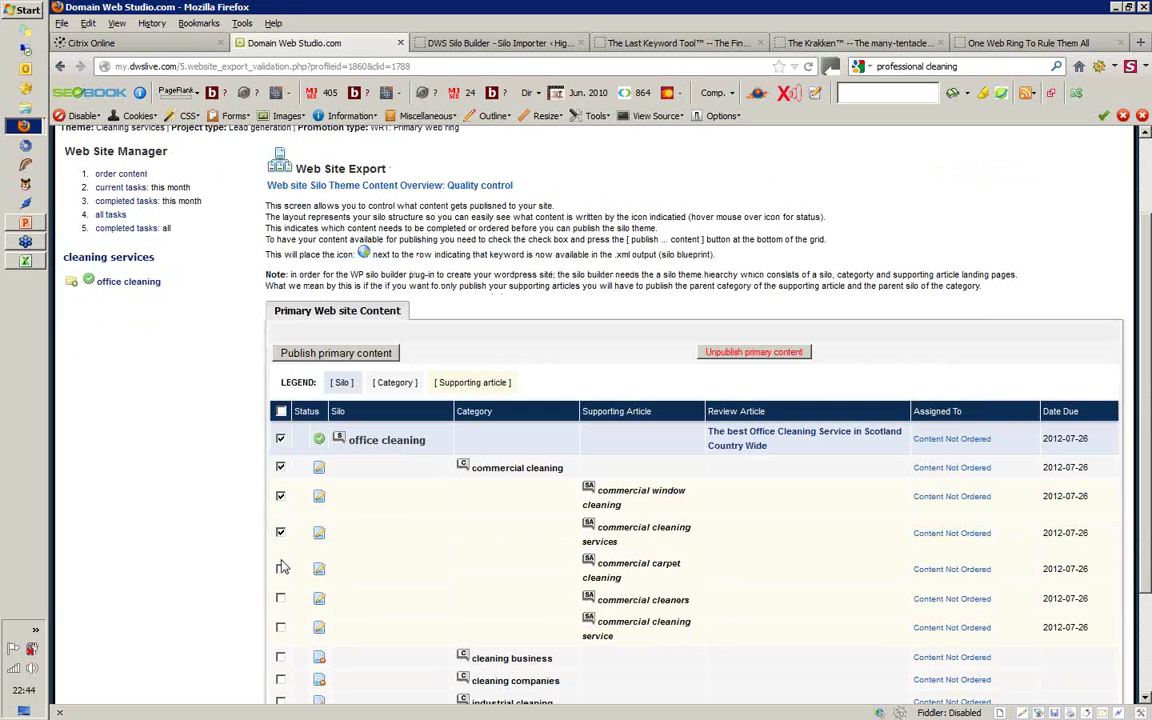
click(280, 569)
click(280, 598)
click(281, 628)
click(343, 355)
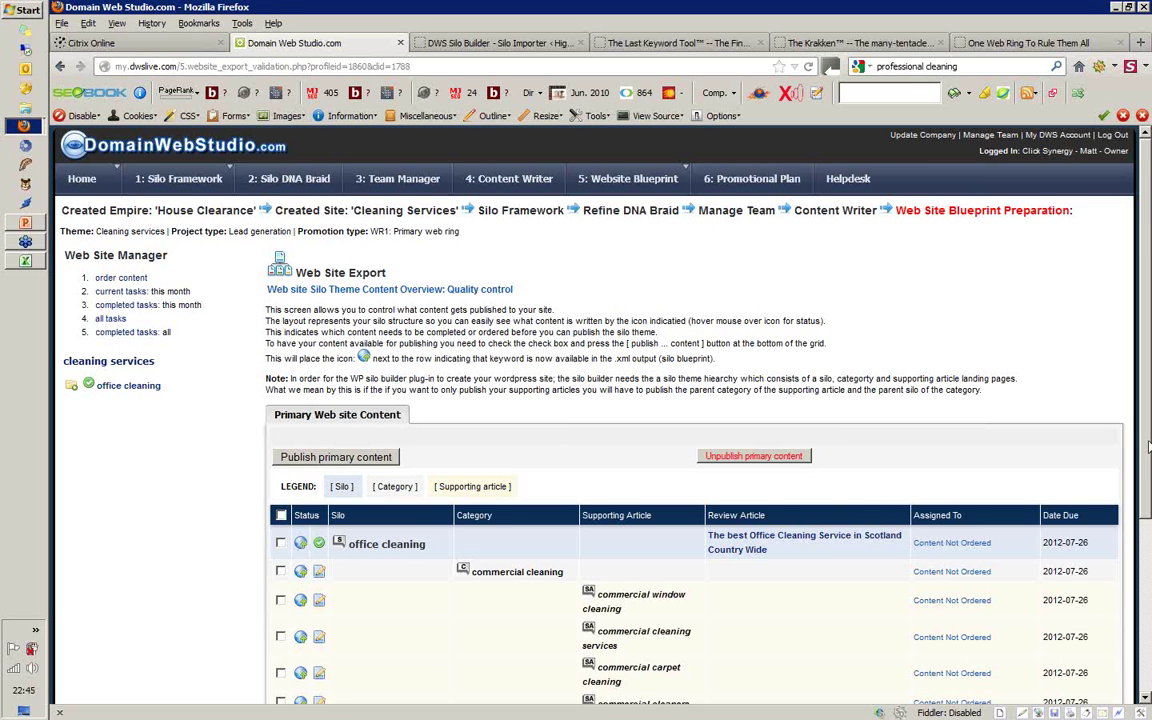
- Create the site XML file for the WP silo builder and save dws-blueprint-1860-cleaning services.xml to the Desktop
drag(1148, 447, 1150, 456)
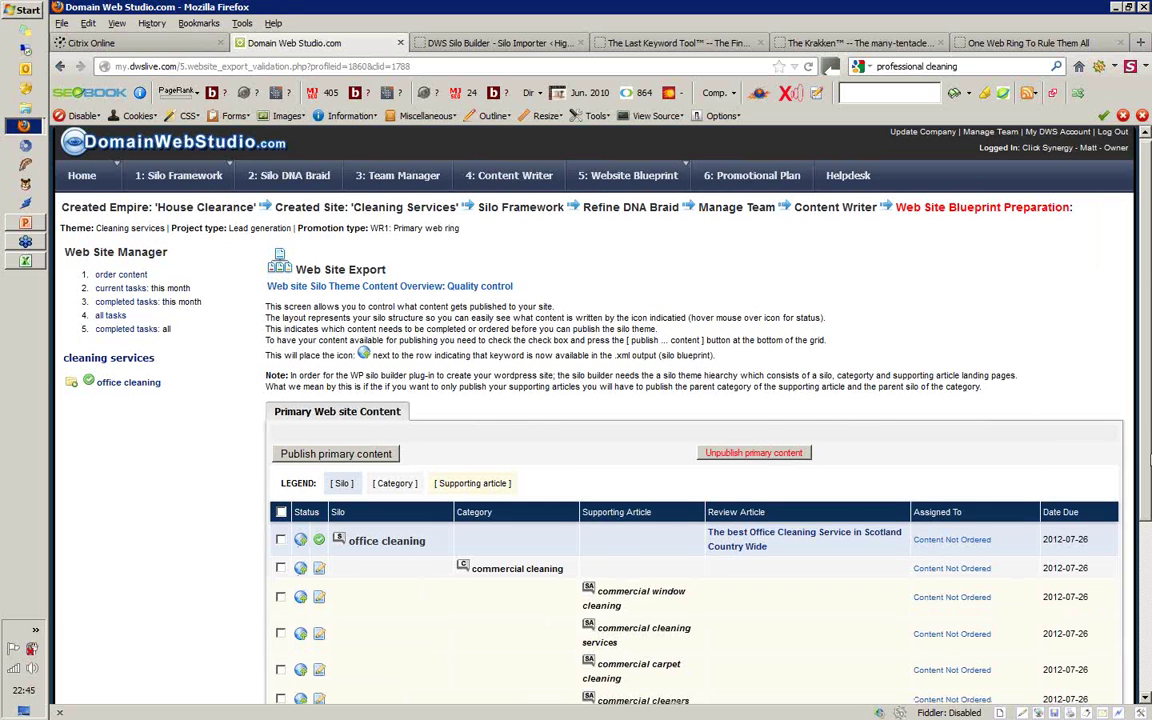
scroll(1149, 457, down, 3)
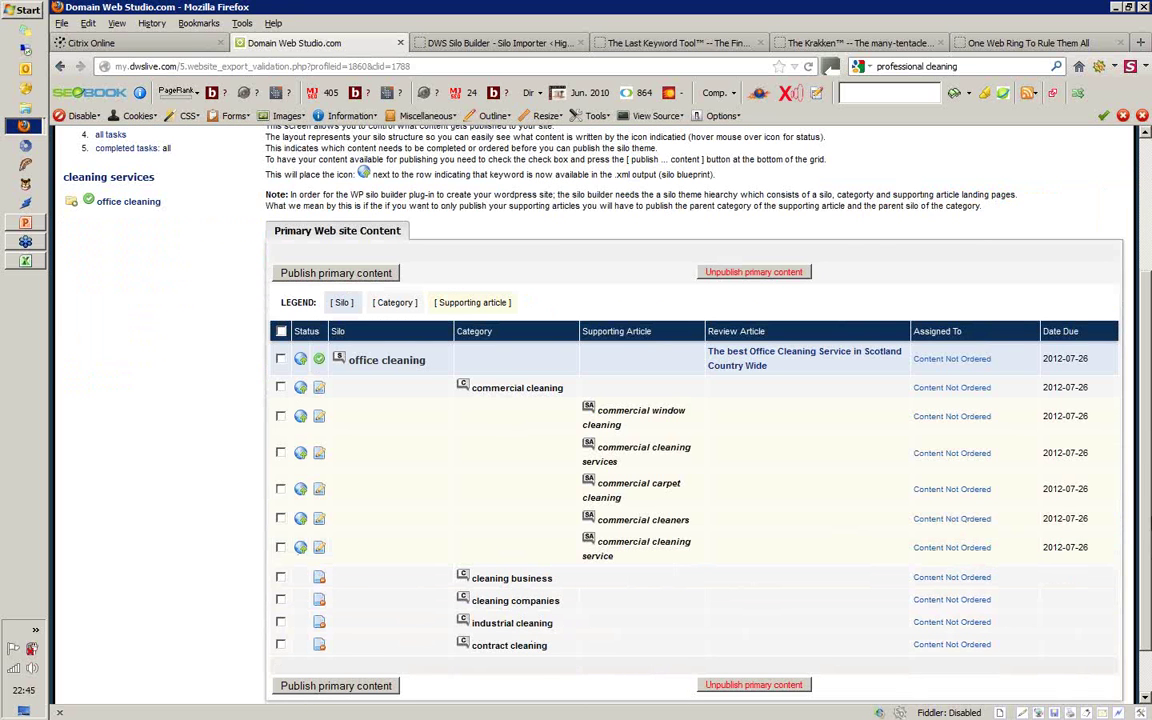
drag(1147, 511, 1143, 407)
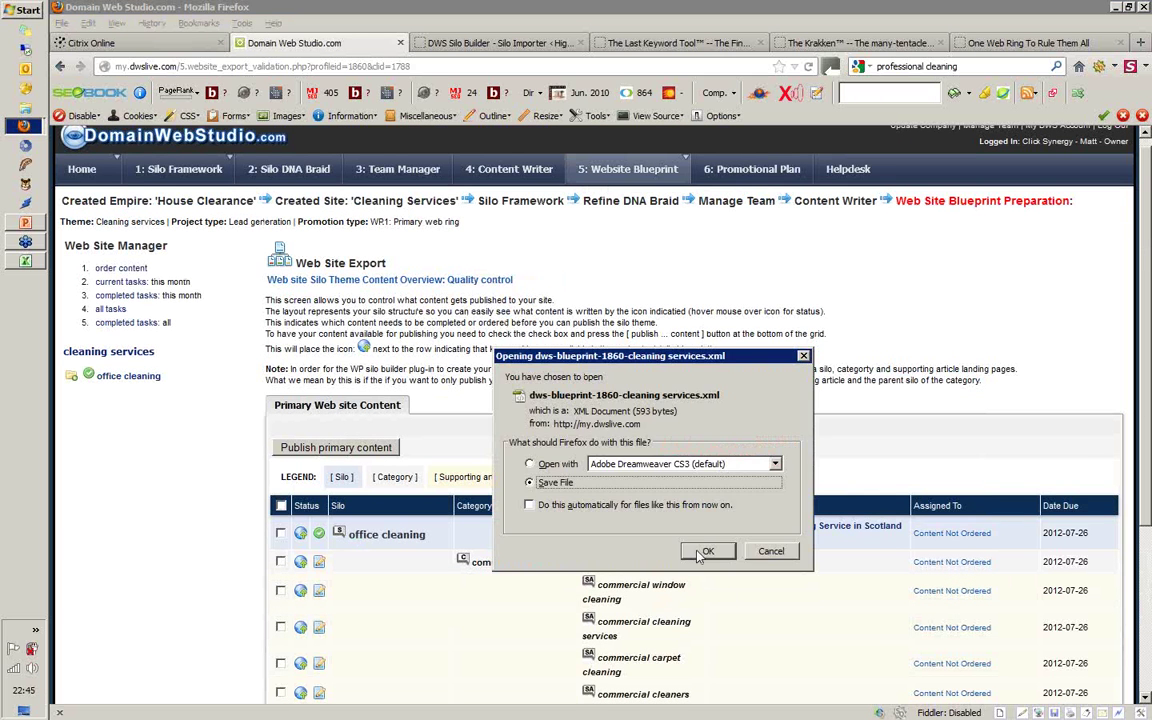
click(703, 553)
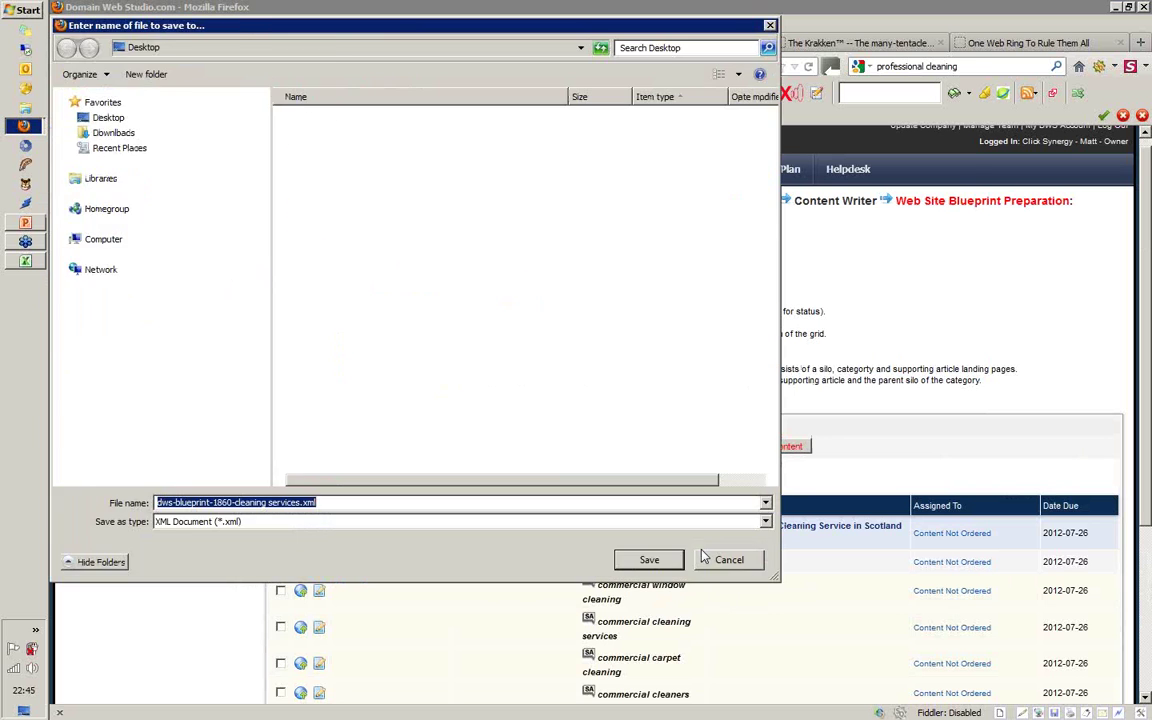
click(652, 557)
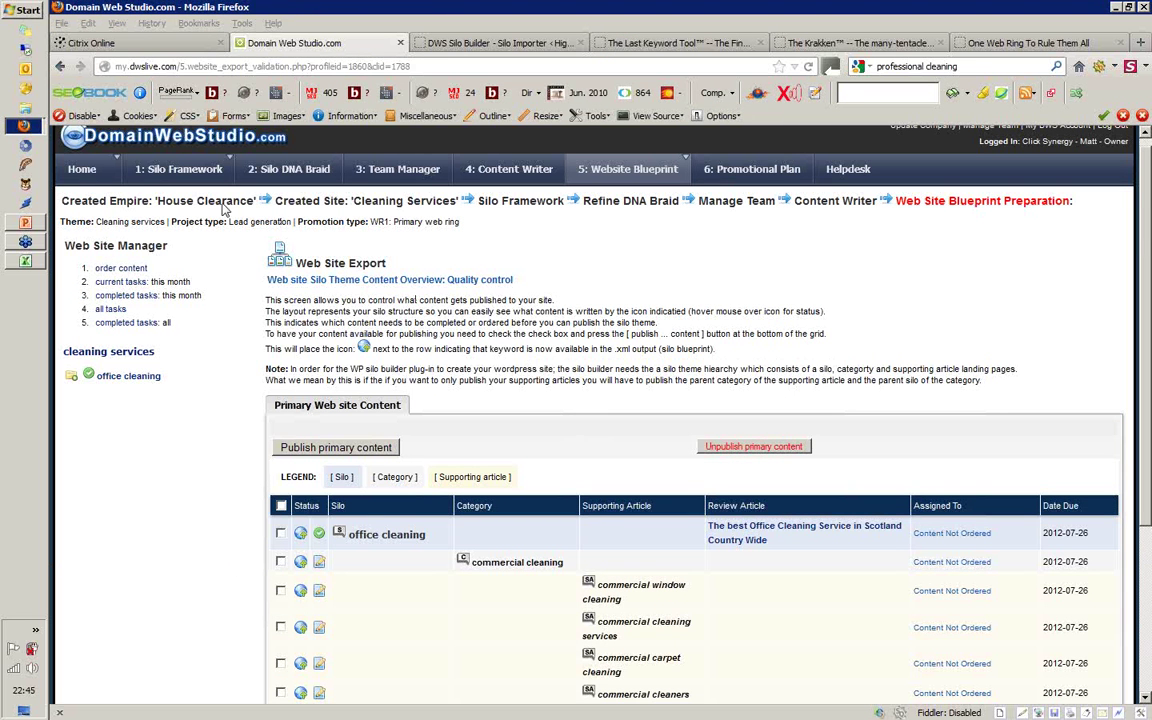
mouse_move(172, 176)
mouse_move(630, 180)
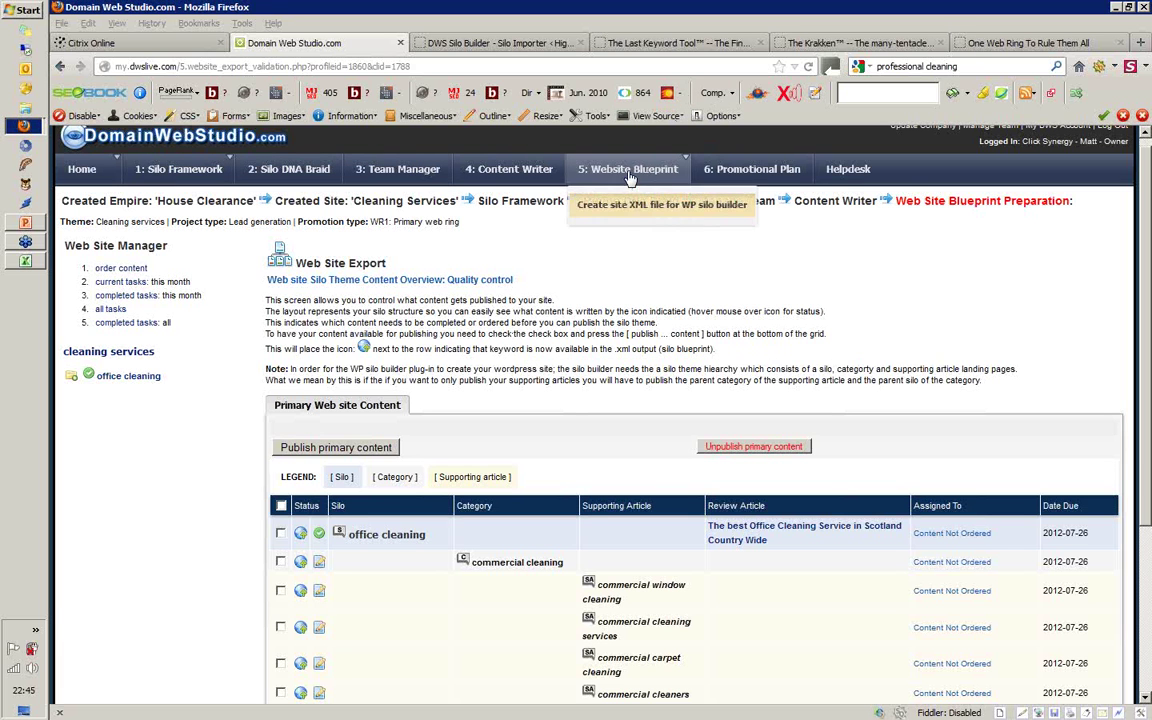
- In the WordPress Silo Importer, import dws-blueprint-1860-cleaning services.xml from the Desktop with imported posts set to Publish
click(498, 46)
mouse_move(288, 148)
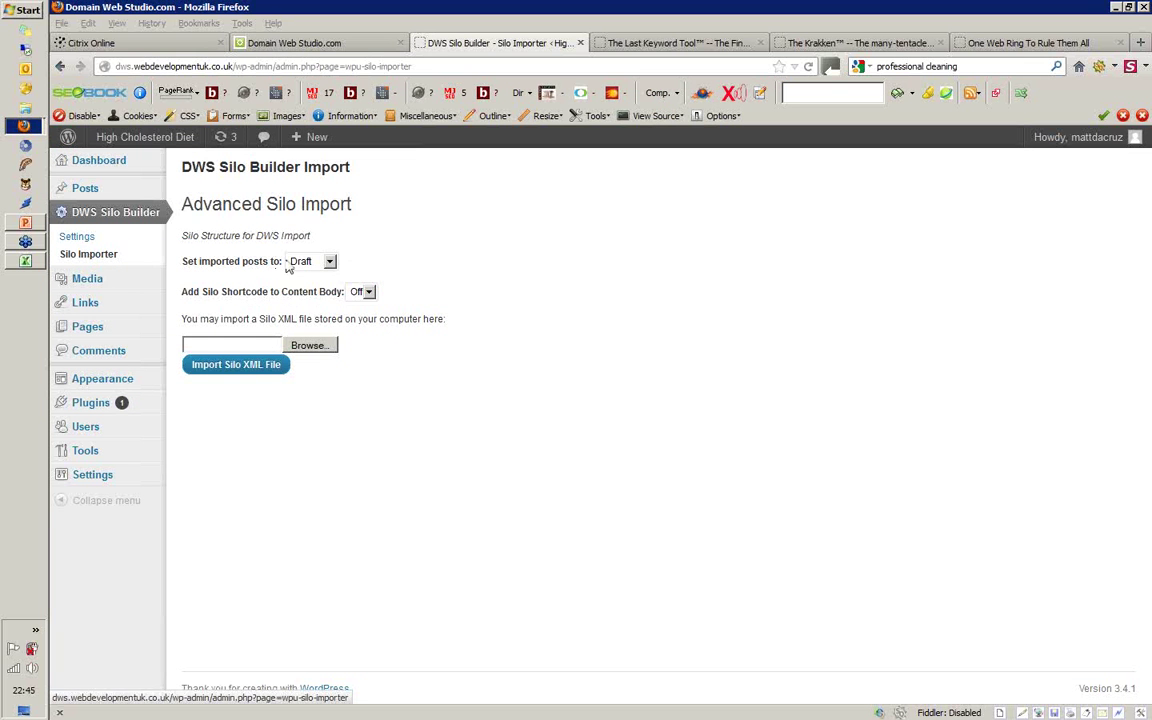
click(330, 261)
click(300, 294)
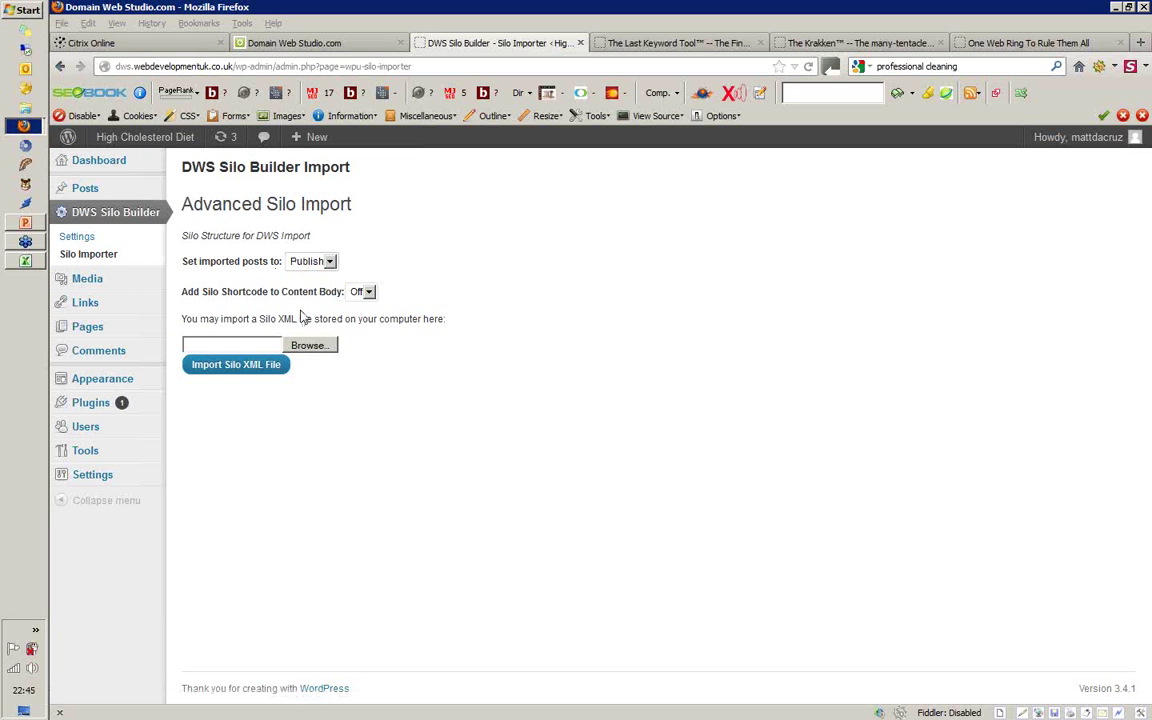
click(313, 344)
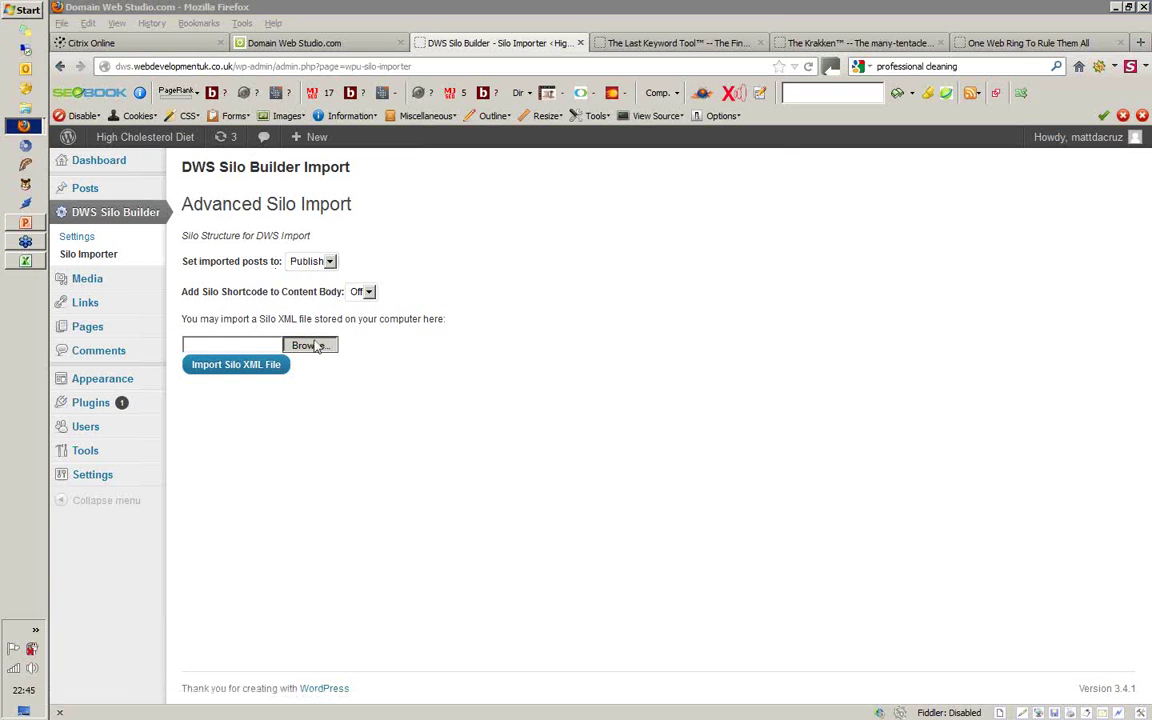
click(322, 298)
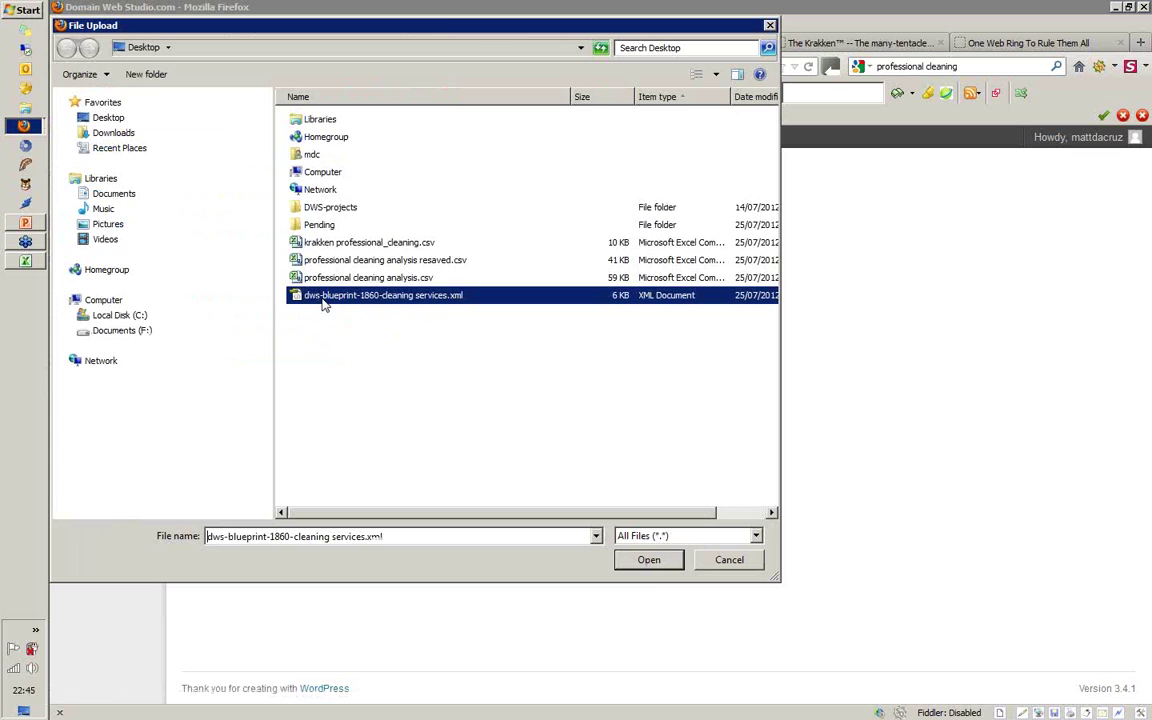
click(649, 560)
click(252, 365)
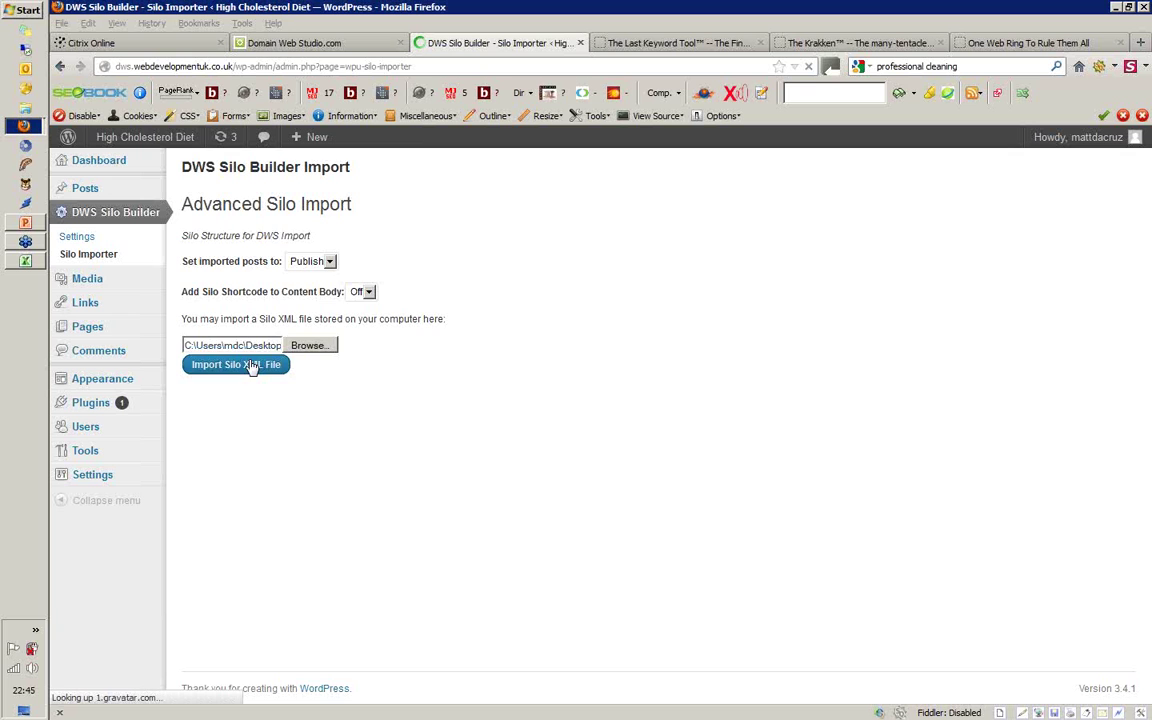
drag(272, 326, 196, 321)
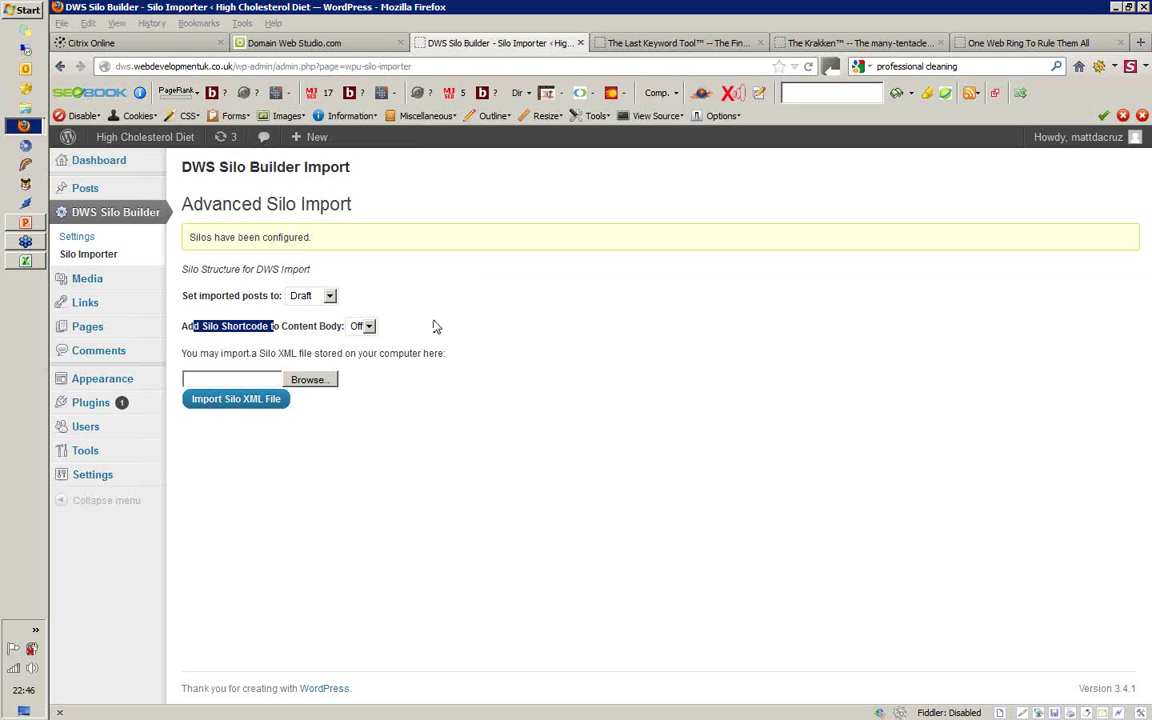
- Add the Home and office cleaning pages to the TopNav menu and save the menu and its primary theme location
mouse_move(172, 392)
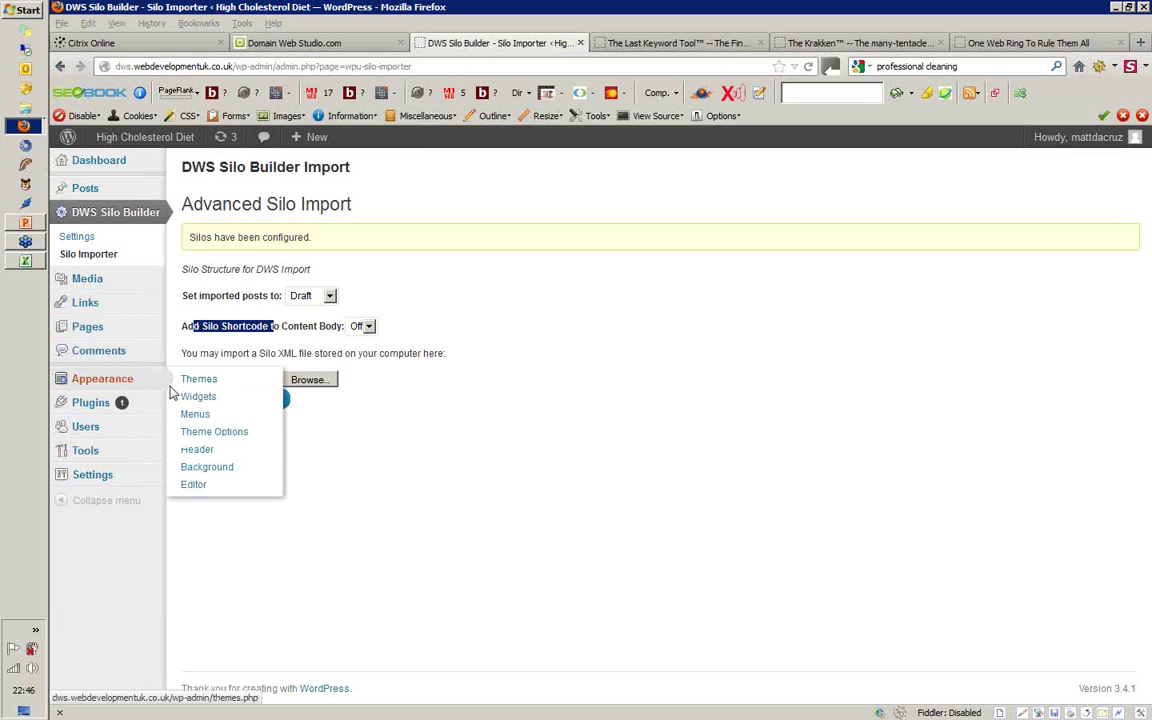
click(196, 413)
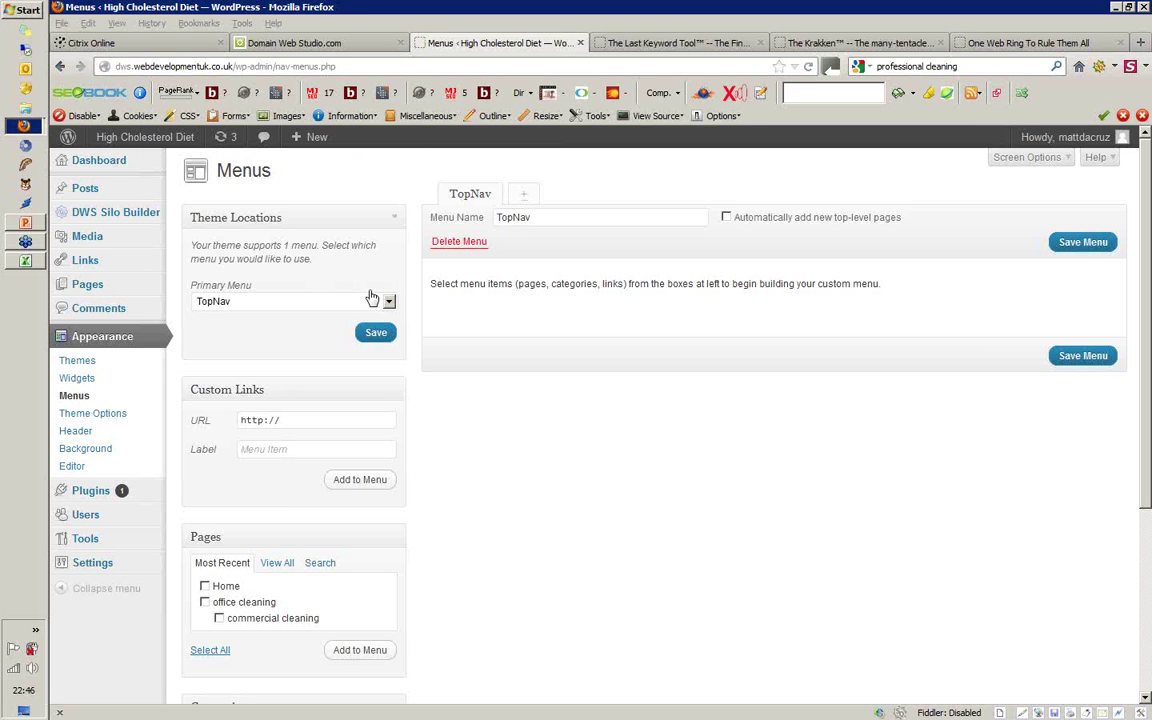
click(204, 602)
click(204, 586)
click(360, 650)
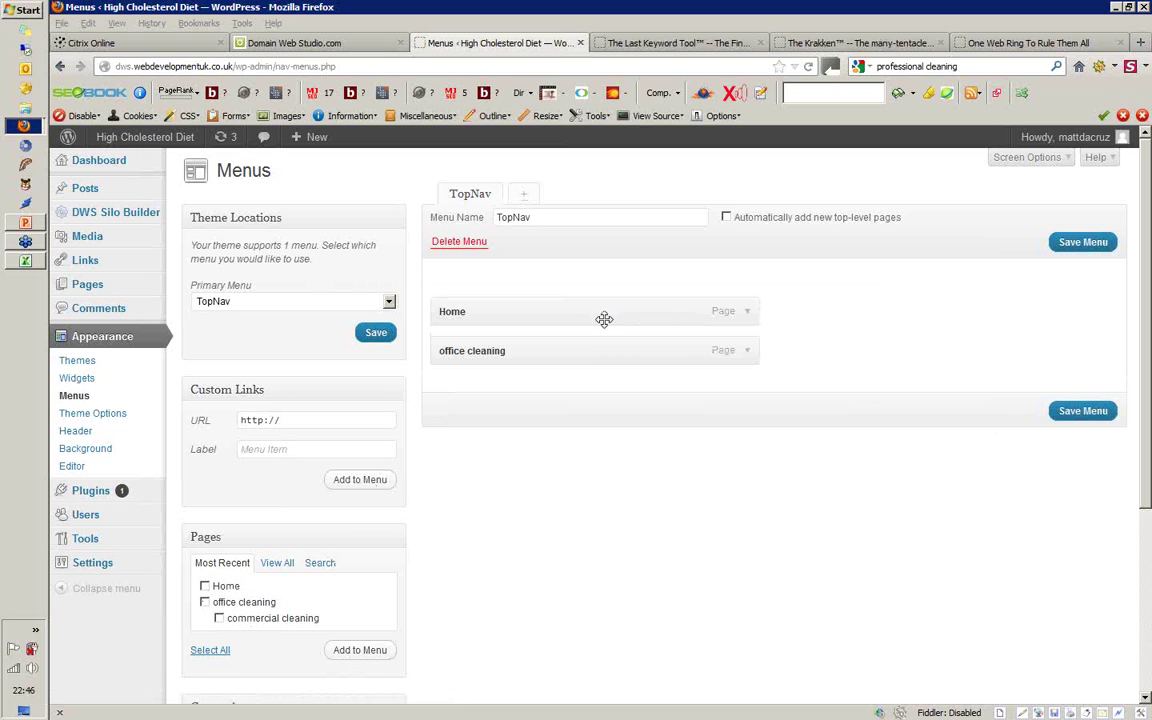
click(1065, 411)
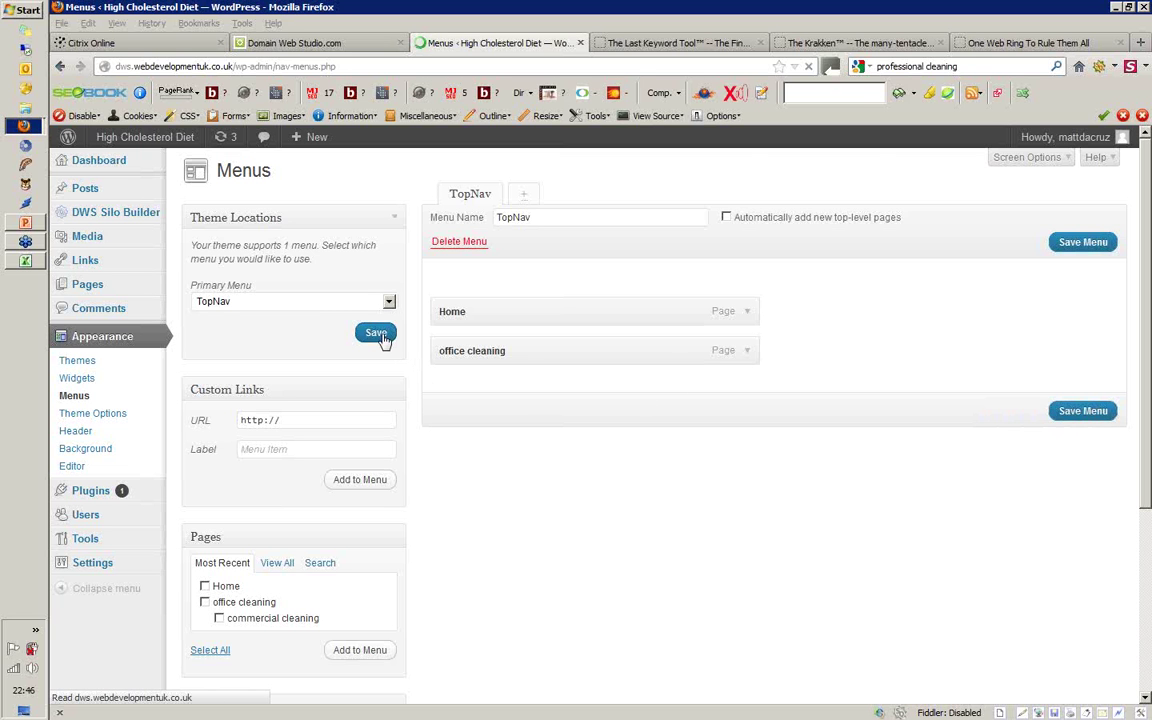
click(383, 378)
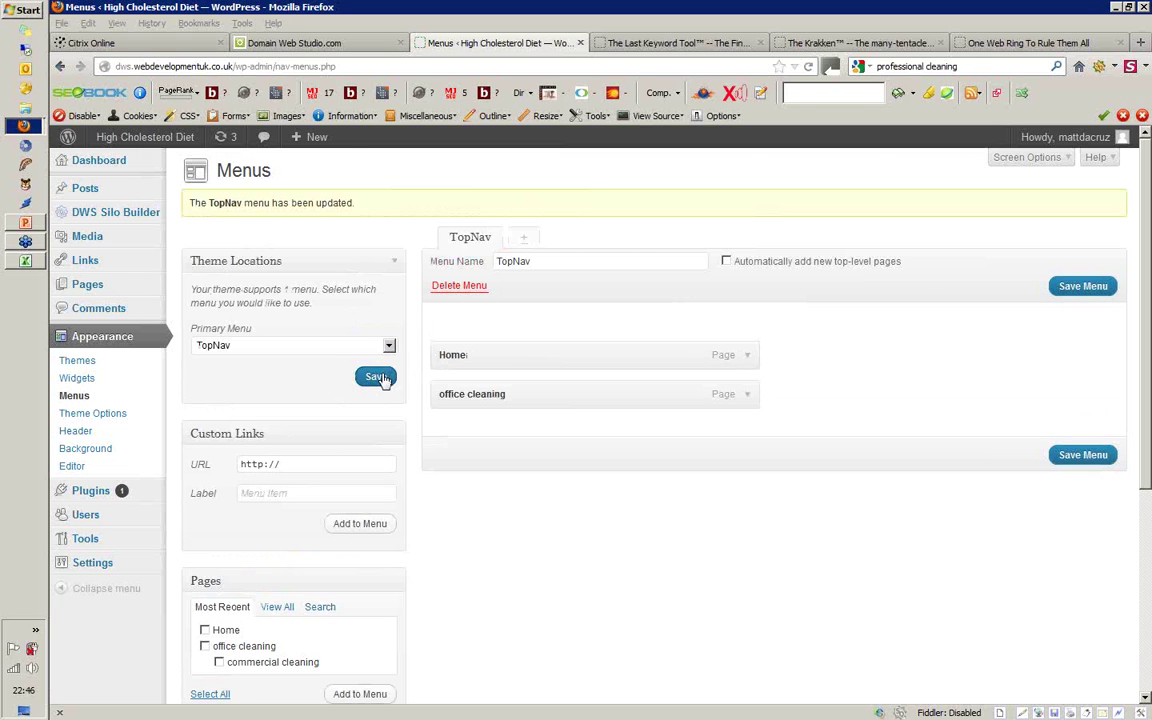
- Bulk edit the Home, office cleaning and commercial cleaning pages to use the Sidebar Template
mouse_move(112, 190)
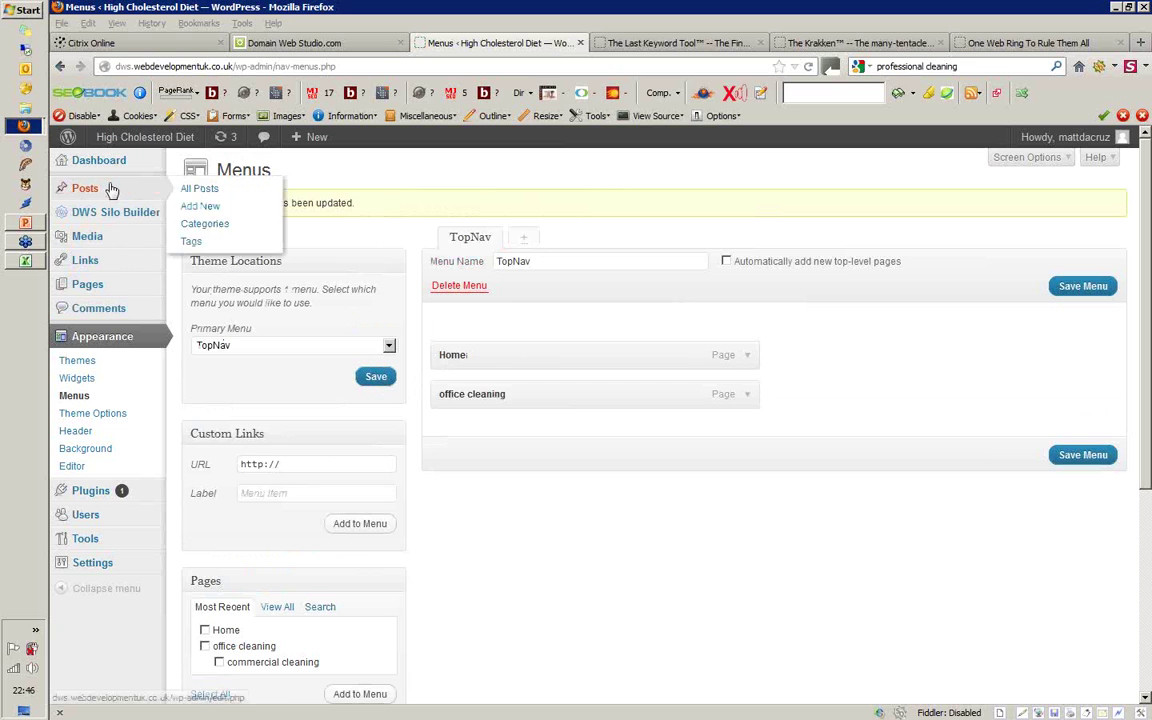
mouse_move(123, 286)
click(201, 288)
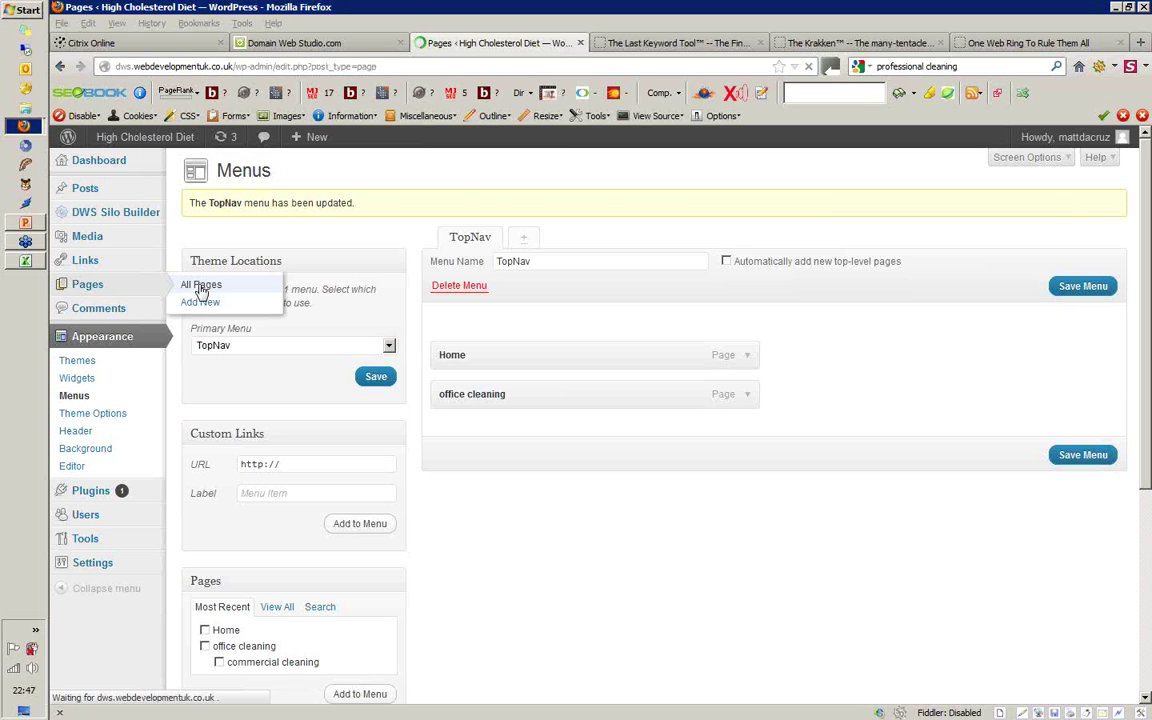
click(193, 261)
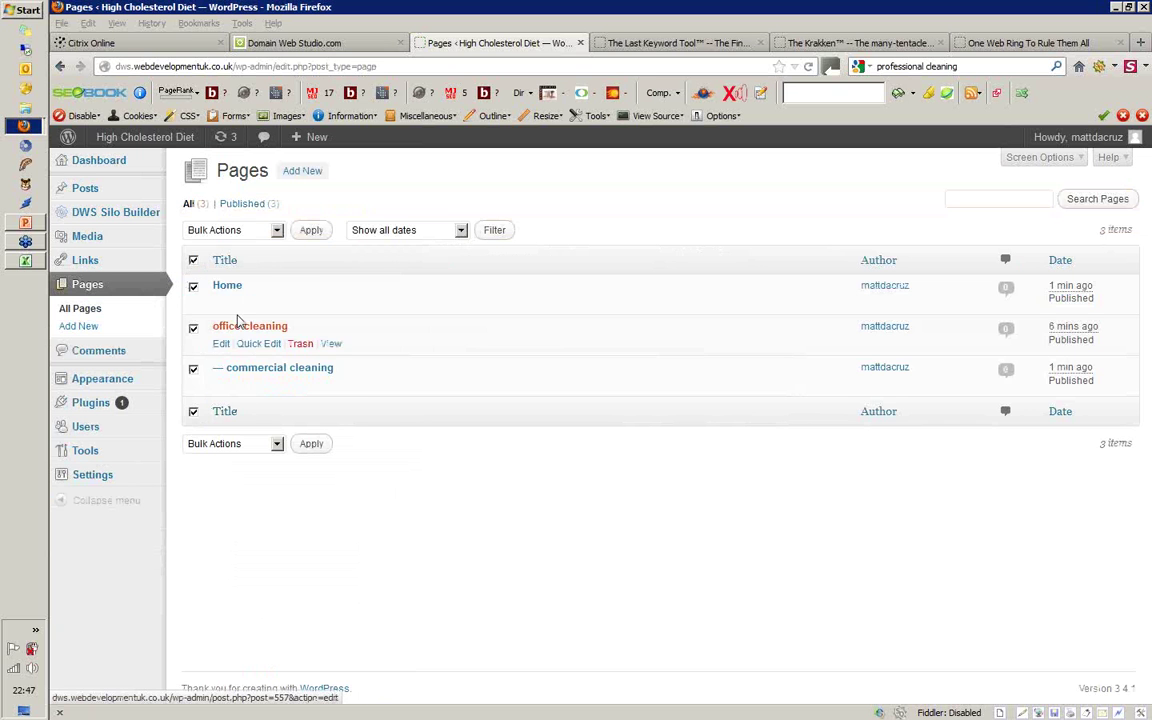
click(265, 232)
click(216, 263)
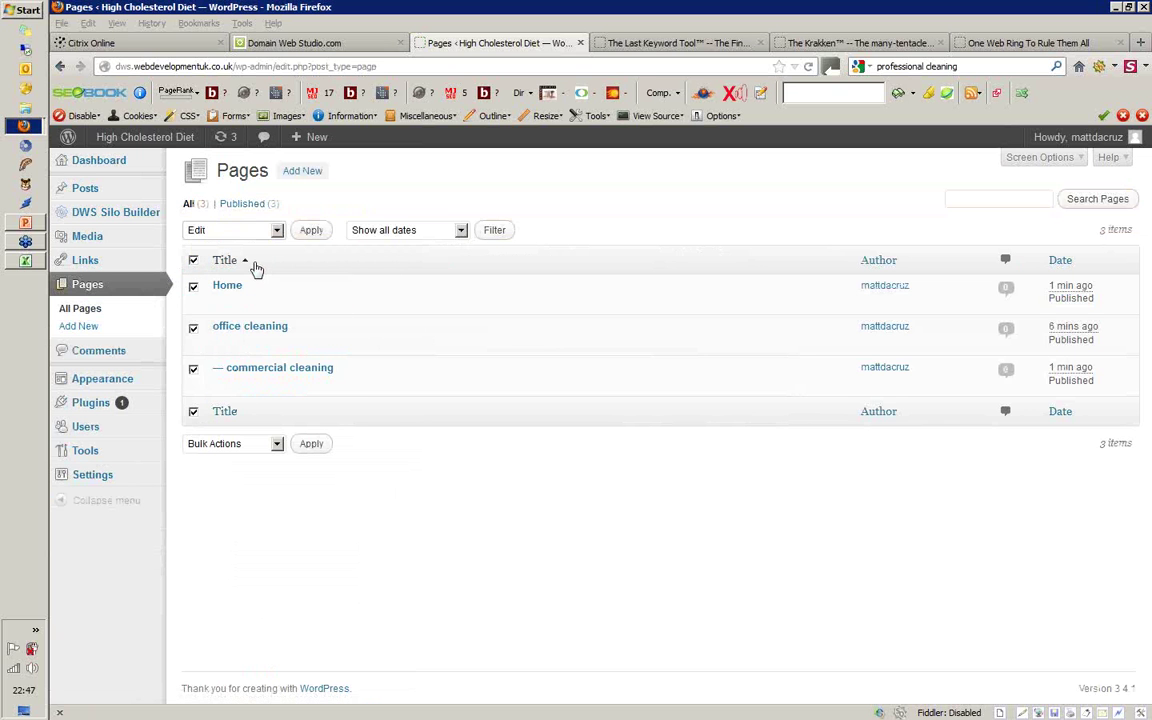
click(309, 231)
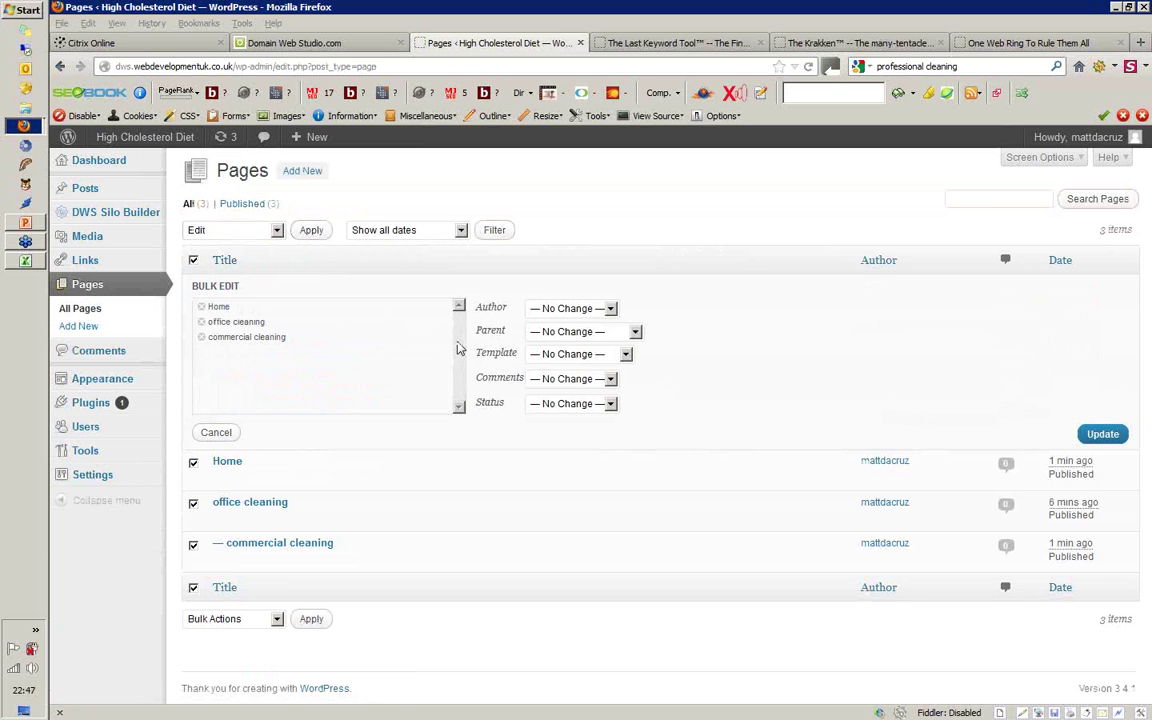
click(624, 355)
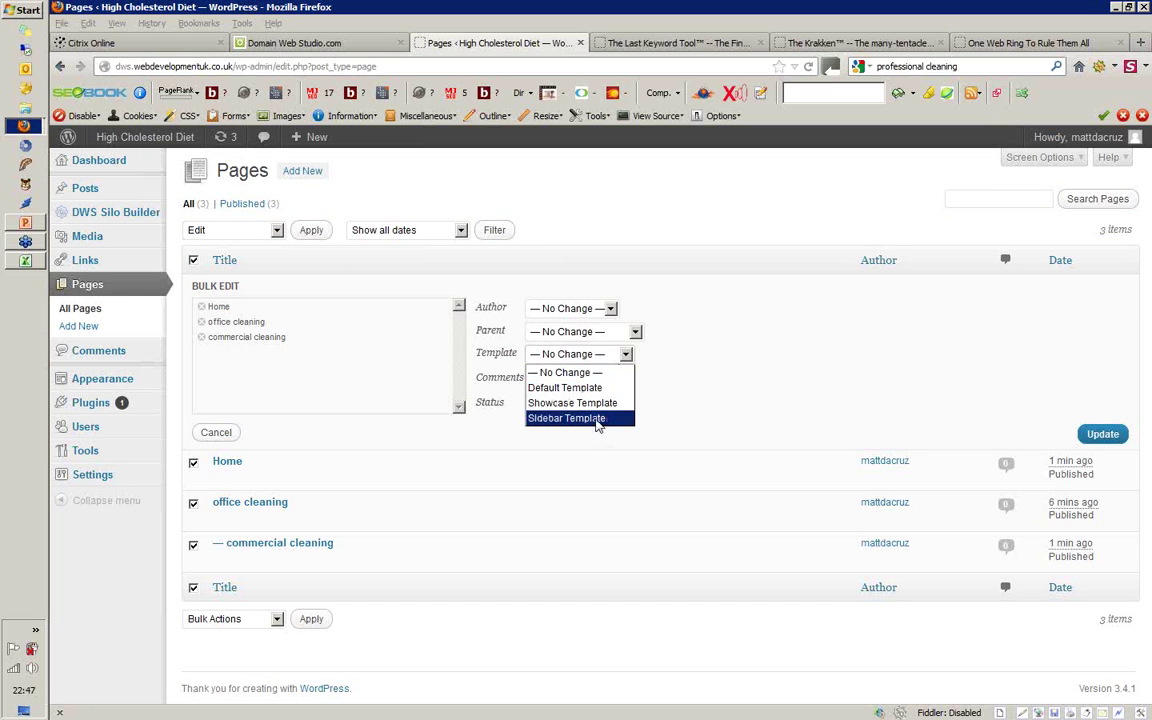
click(598, 420)
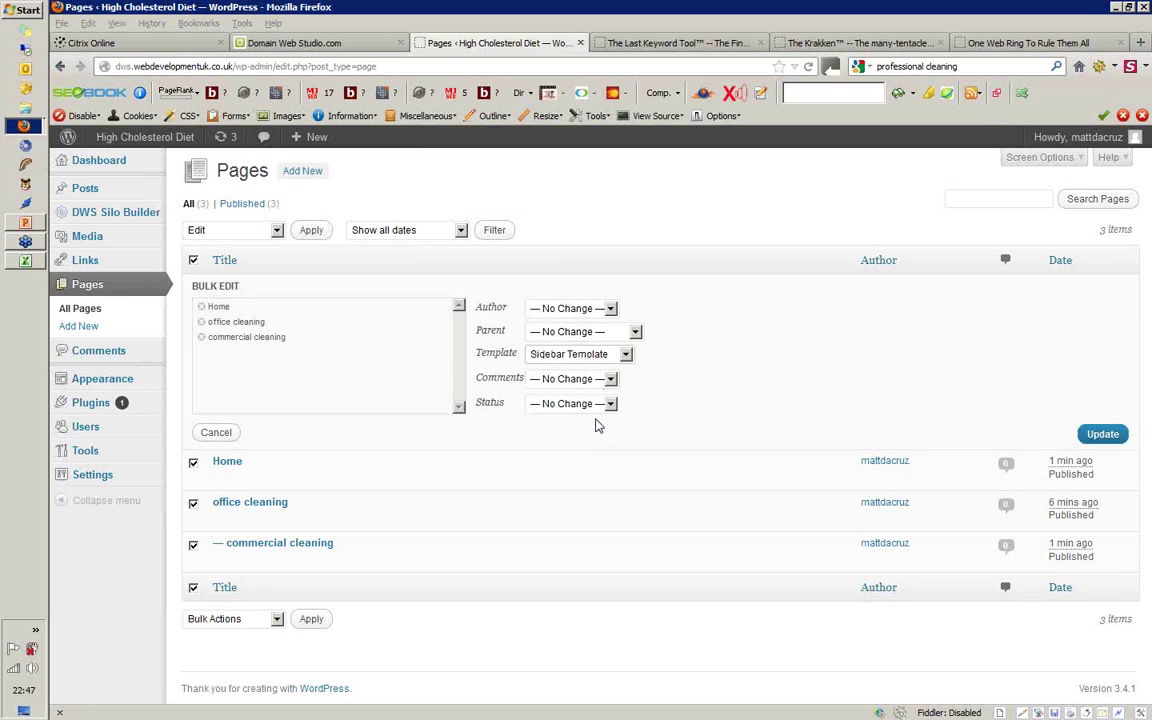
click(1100, 436)
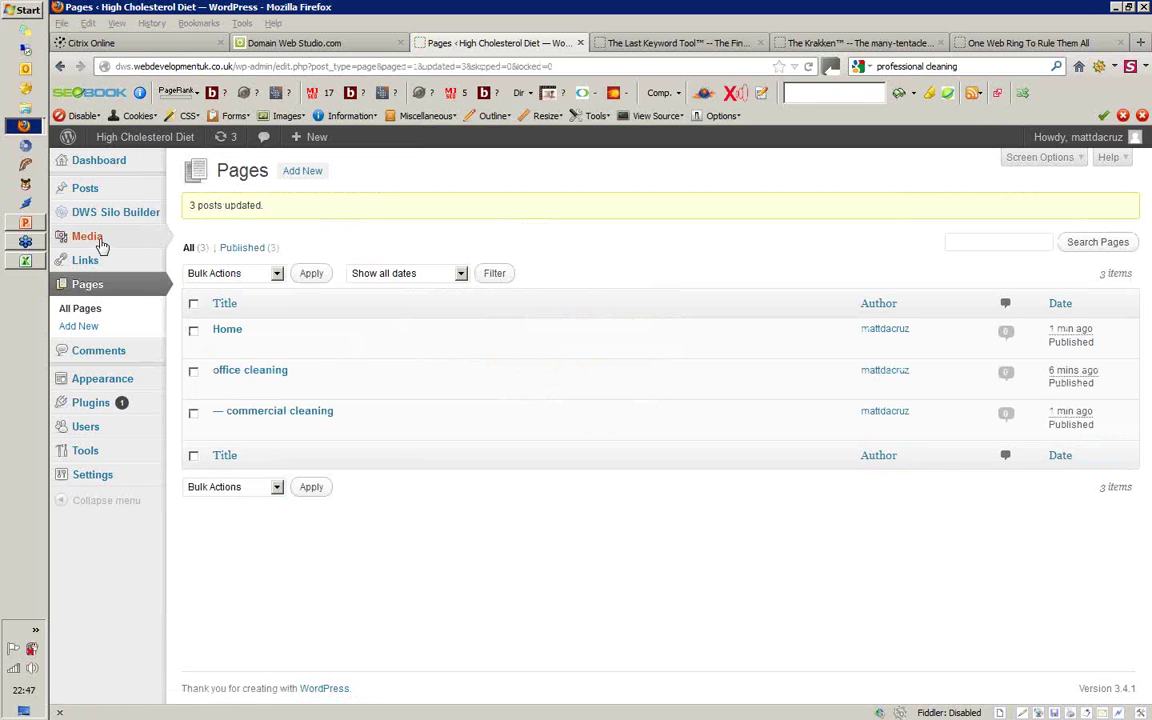
- Open the site's widget settings and check the widgets assigned to the Main Sidebar
mouse_move(101, 236)
mouse_move(108, 397)
mouse_move(155, 383)
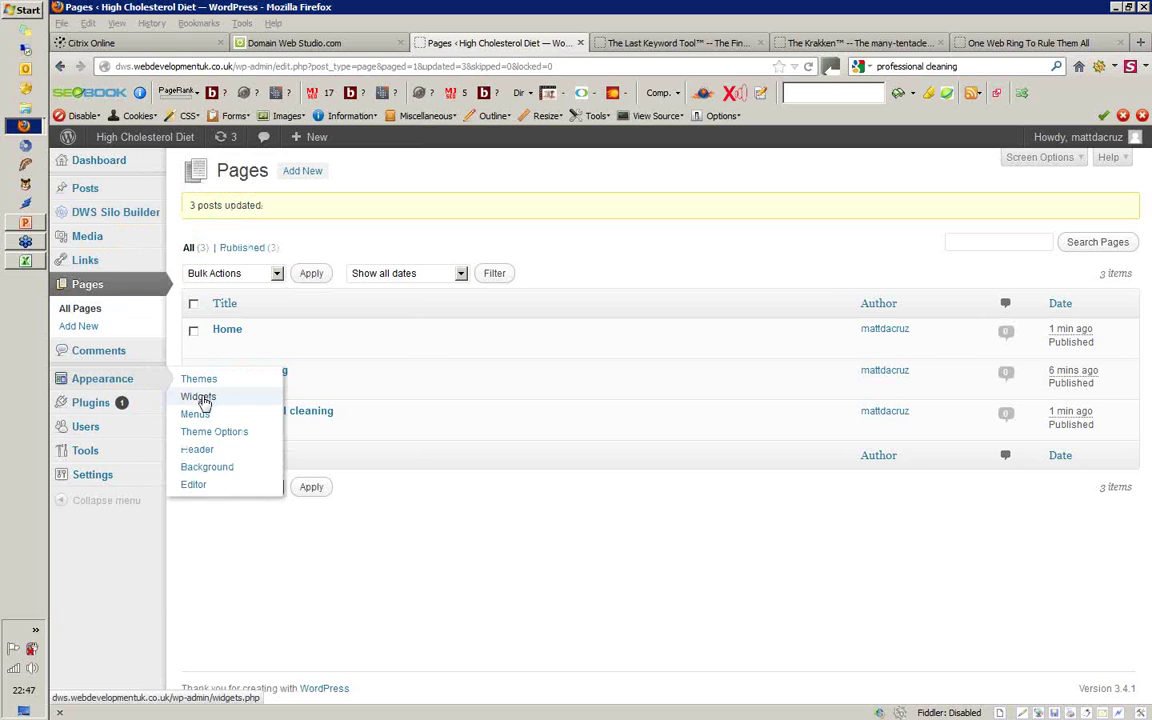
click(204, 401)
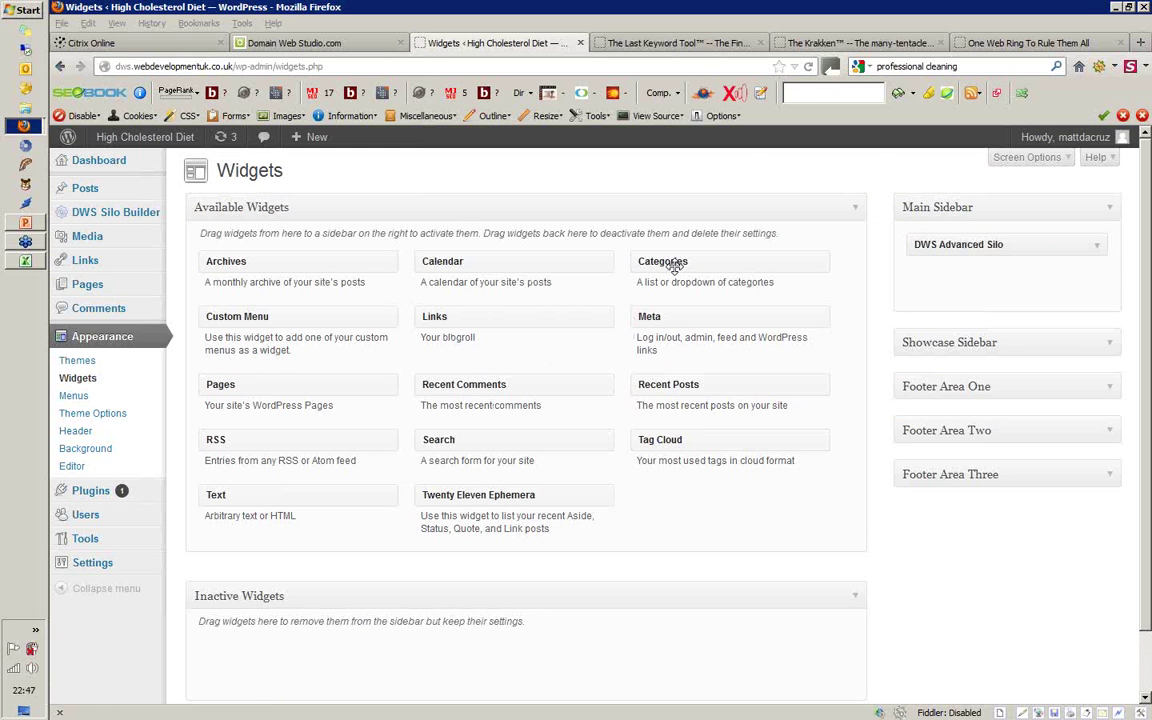
- Open the live High Cholesterol Diet site in a new browser tab and view its office cleaning page
mouse_move(145, 140)
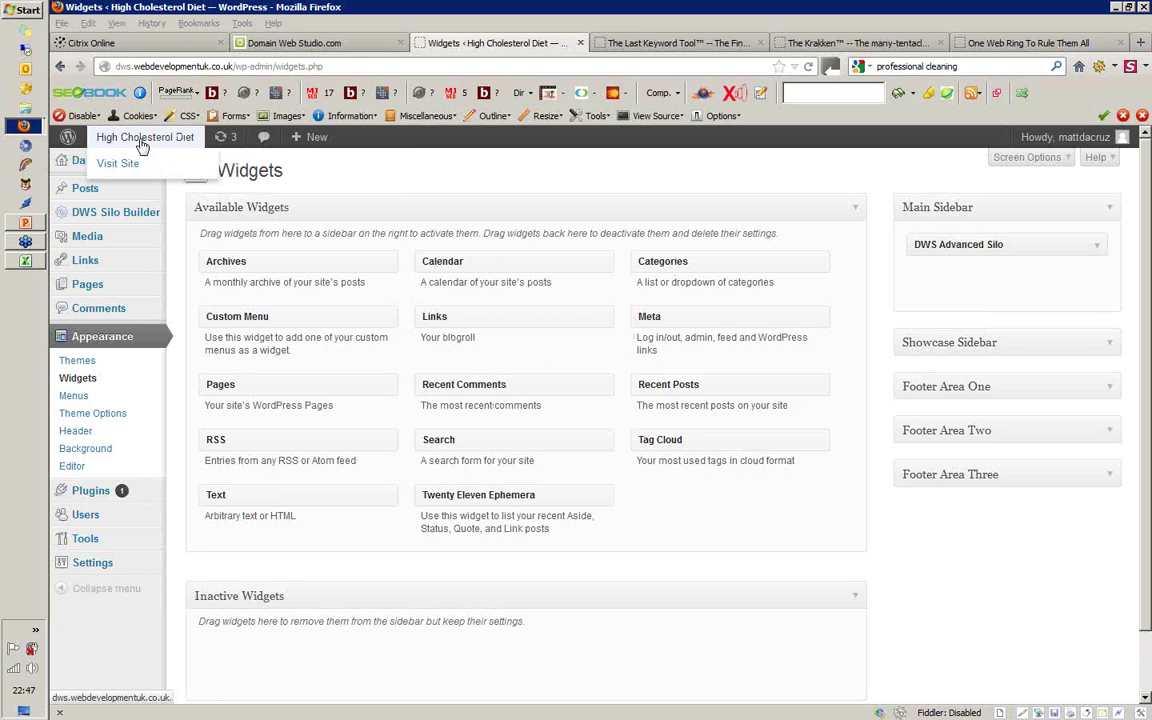
middle_click(143, 145)
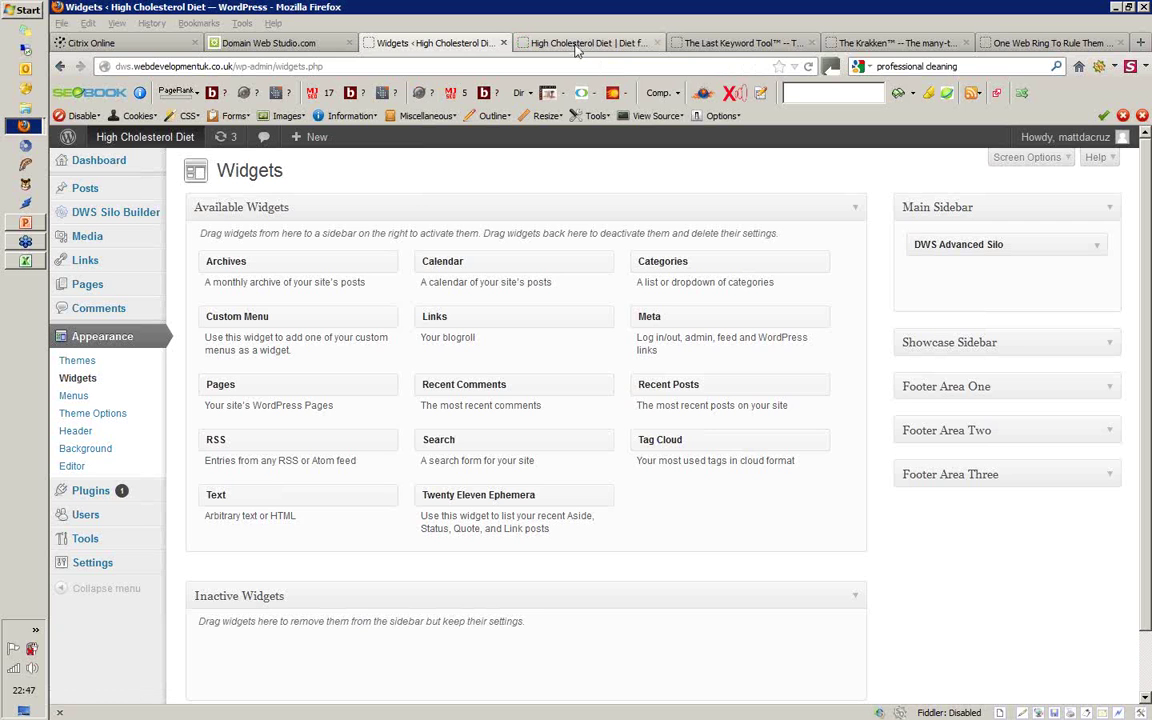
click(576, 46)
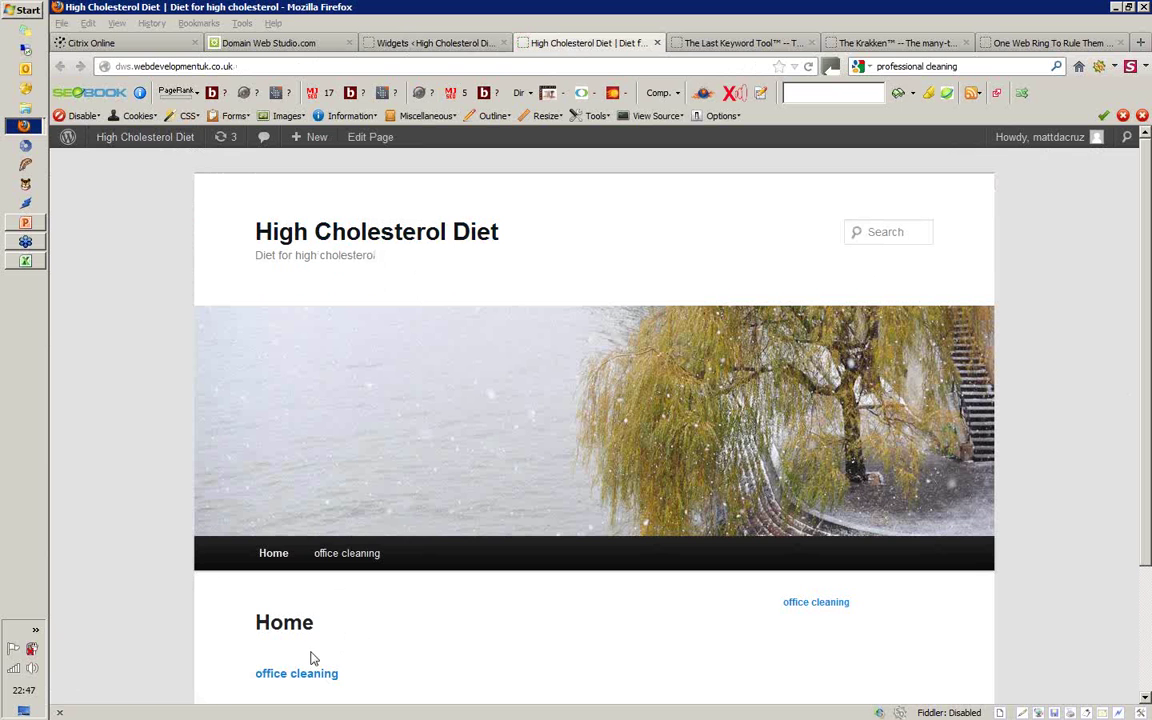
click(352, 559)
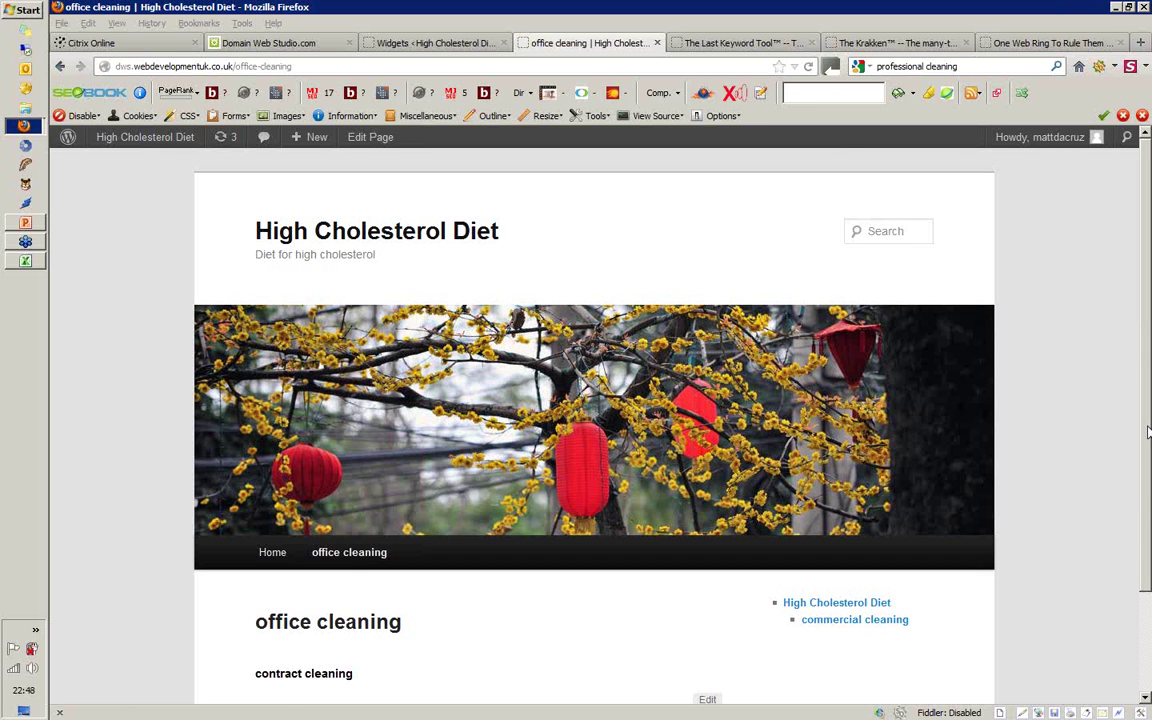
- Review the live office cleaning page and expand office cleaning and commercial cleaning in Domain Web Studio's silo tree for comparison
scroll(1148, 430, down, 1)
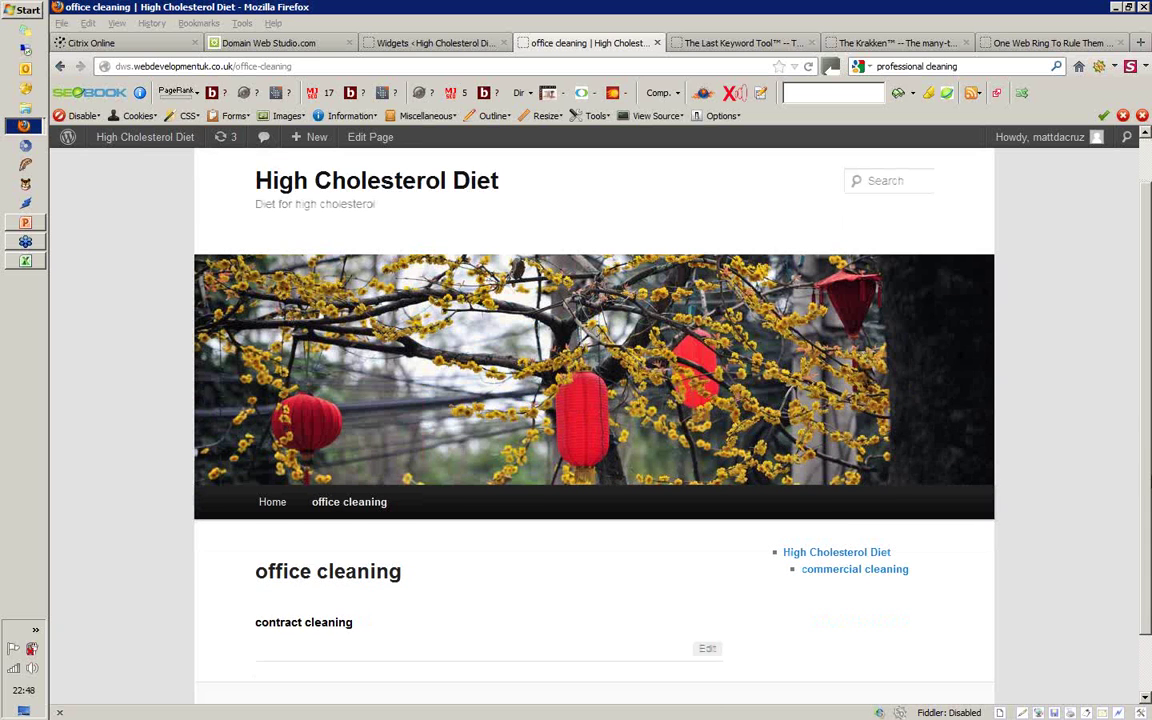
scroll(846, 512, down, 1)
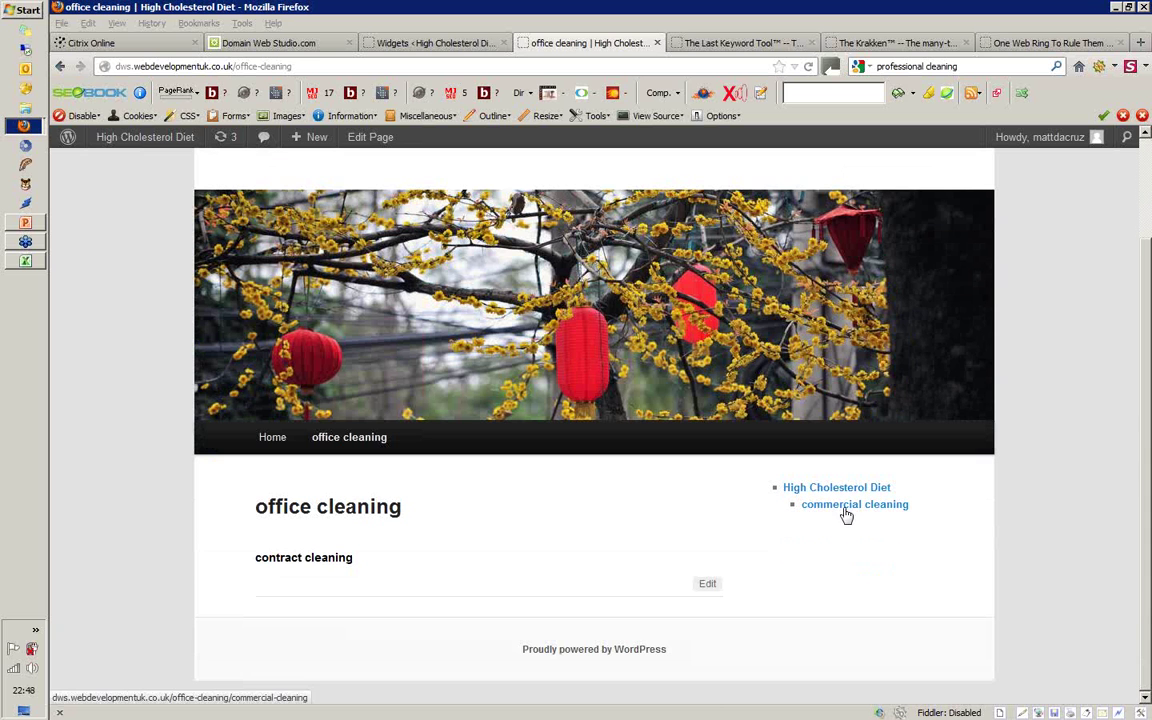
click(262, 43)
click(121, 376)
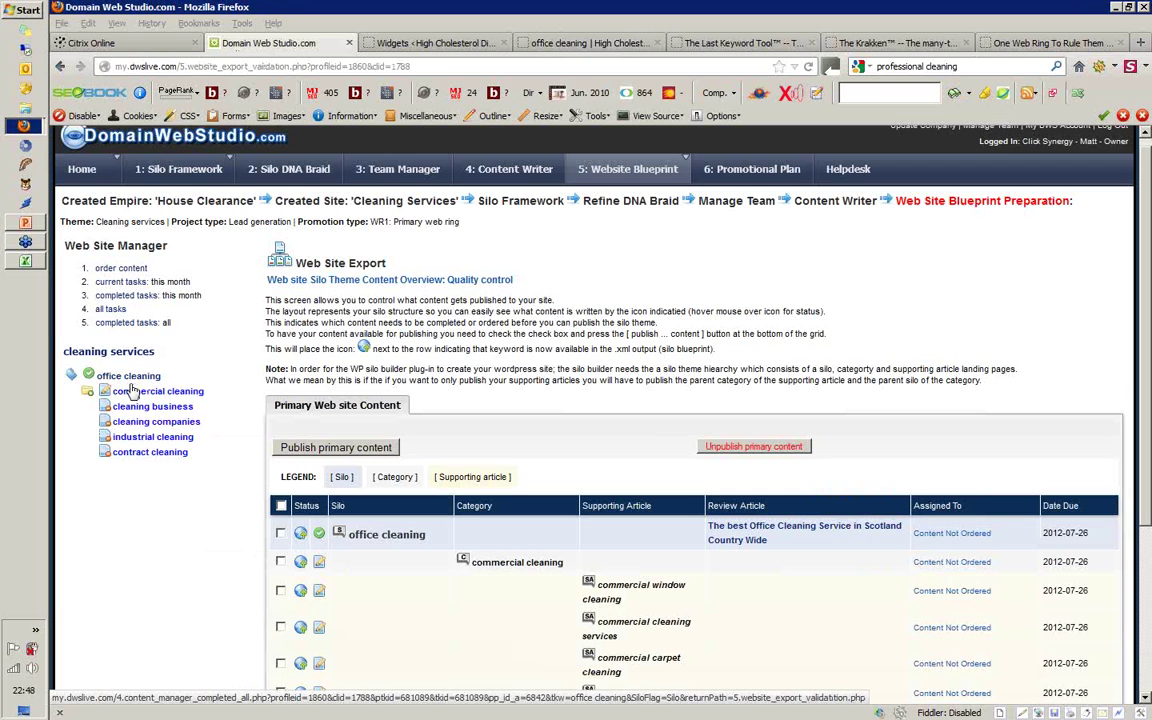
click(88, 392)
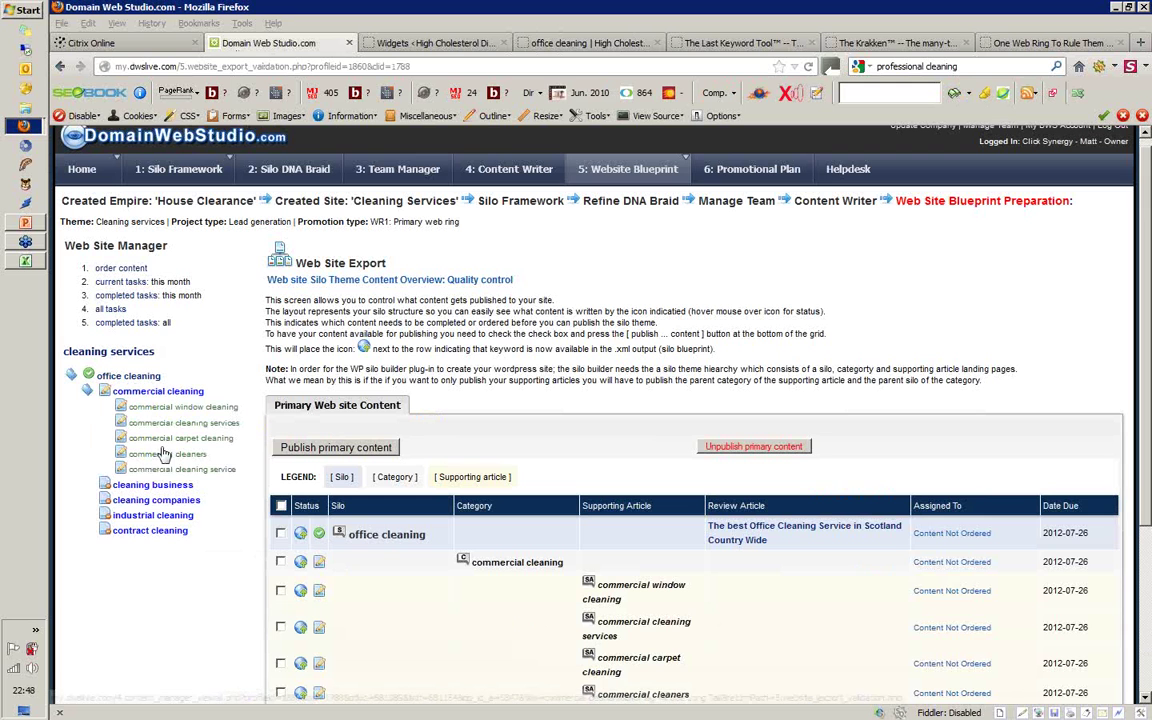
- Open the live site's commercial cleaning page and view its sidebar links to the supporting articles
click(600, 43)
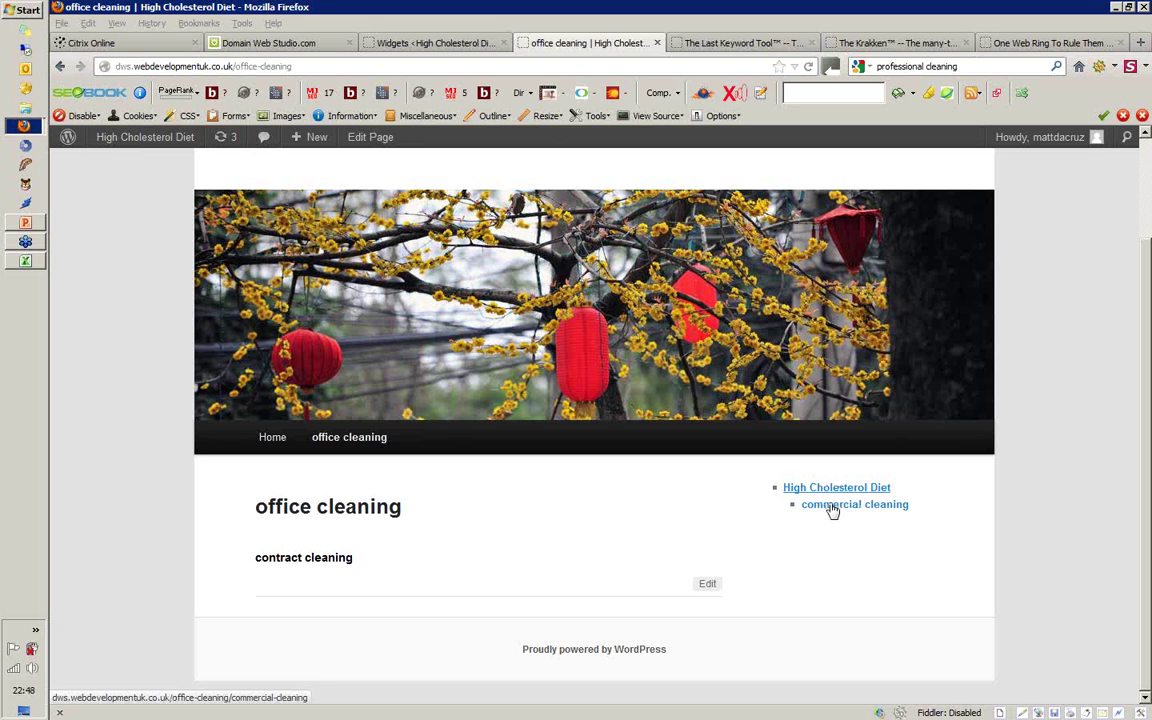
click(833, 508)
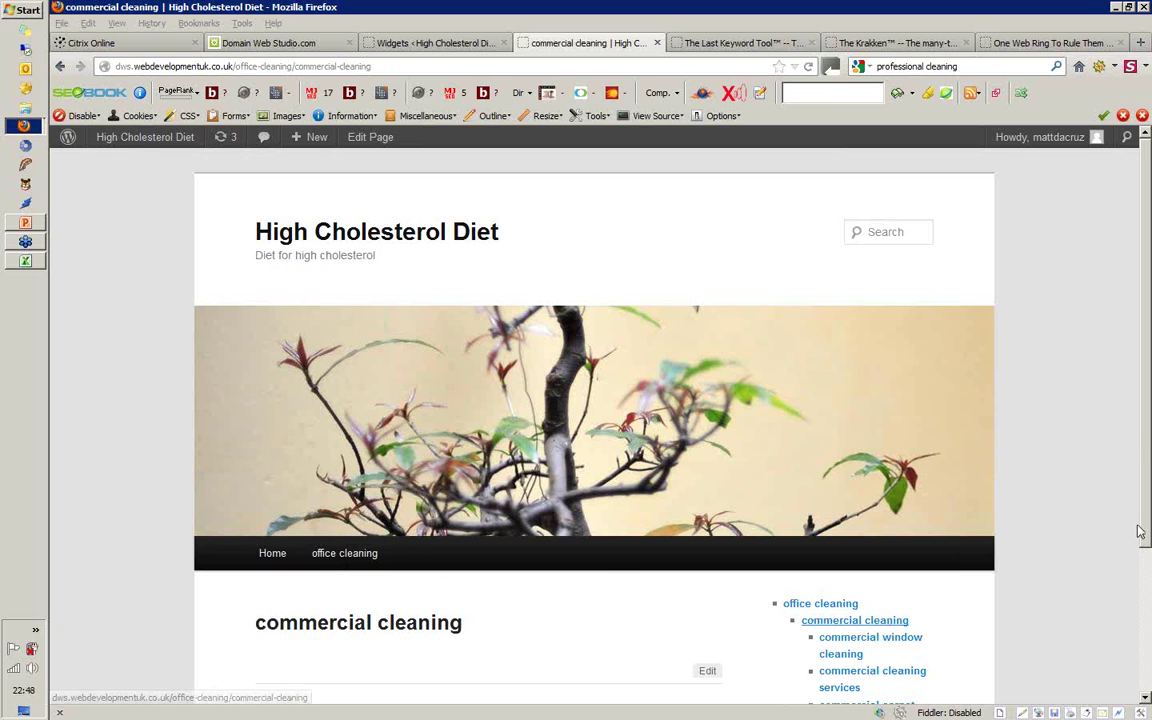
drag(1147, 440, 1147, 593)
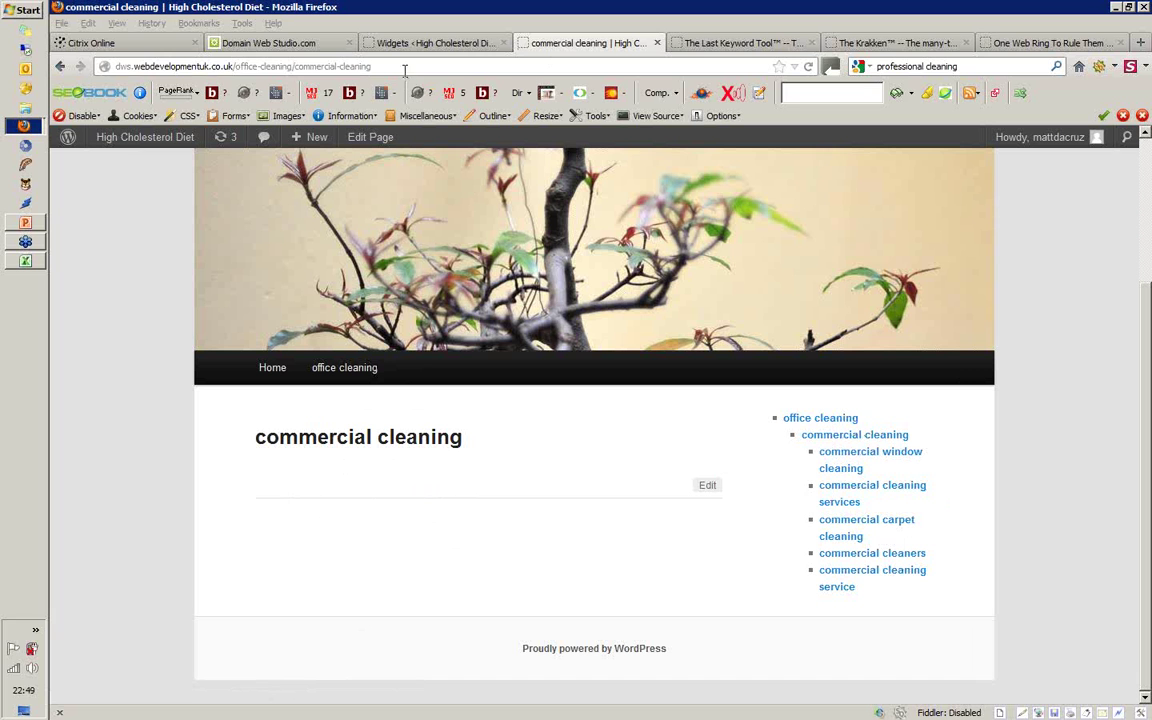
- Load the webdevelopmentuk.co.uk home page by removing the dws subdomain and the page path from the current address
click(195, 67)
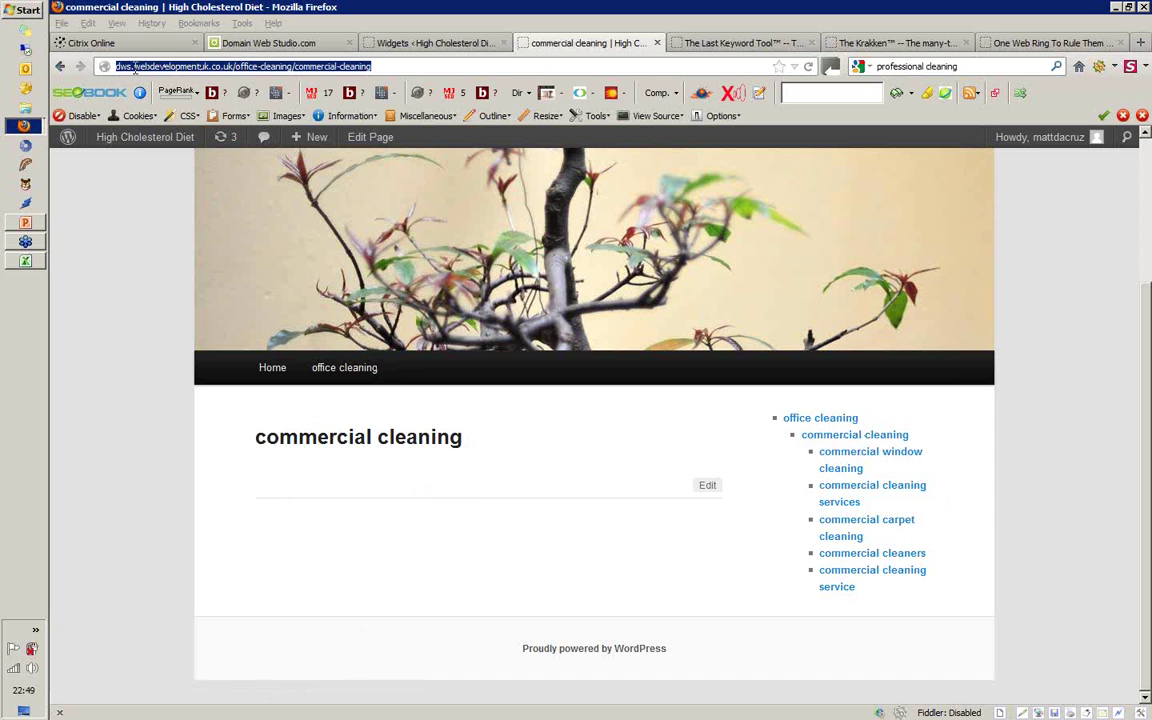
click(133, 66)
drag(133, 66, 50, 72)
key(BackSpace)
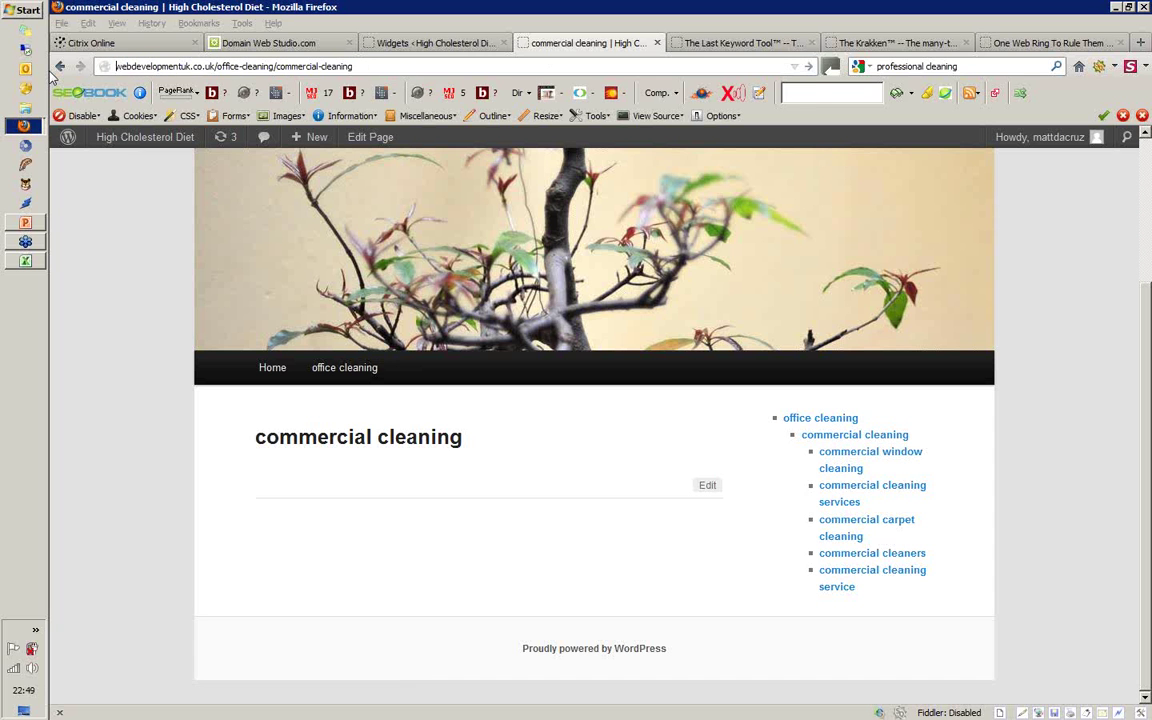
drag(198, 66, 453, 66)
key(BackSpace)
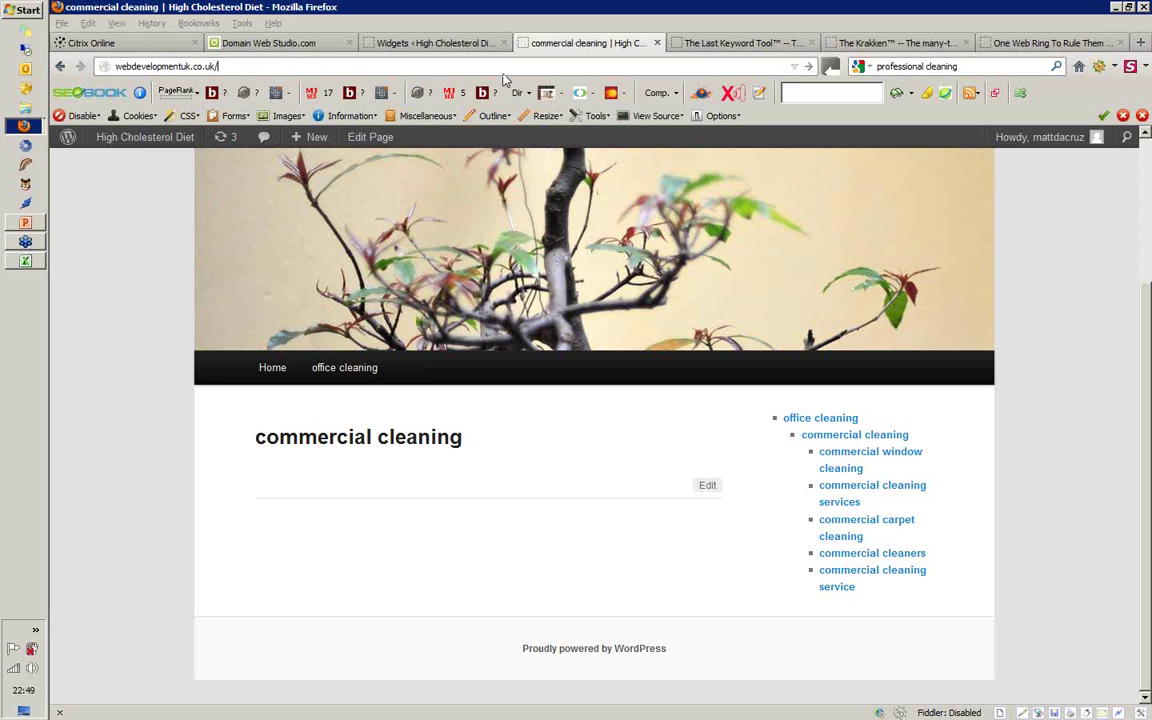
key(Return)
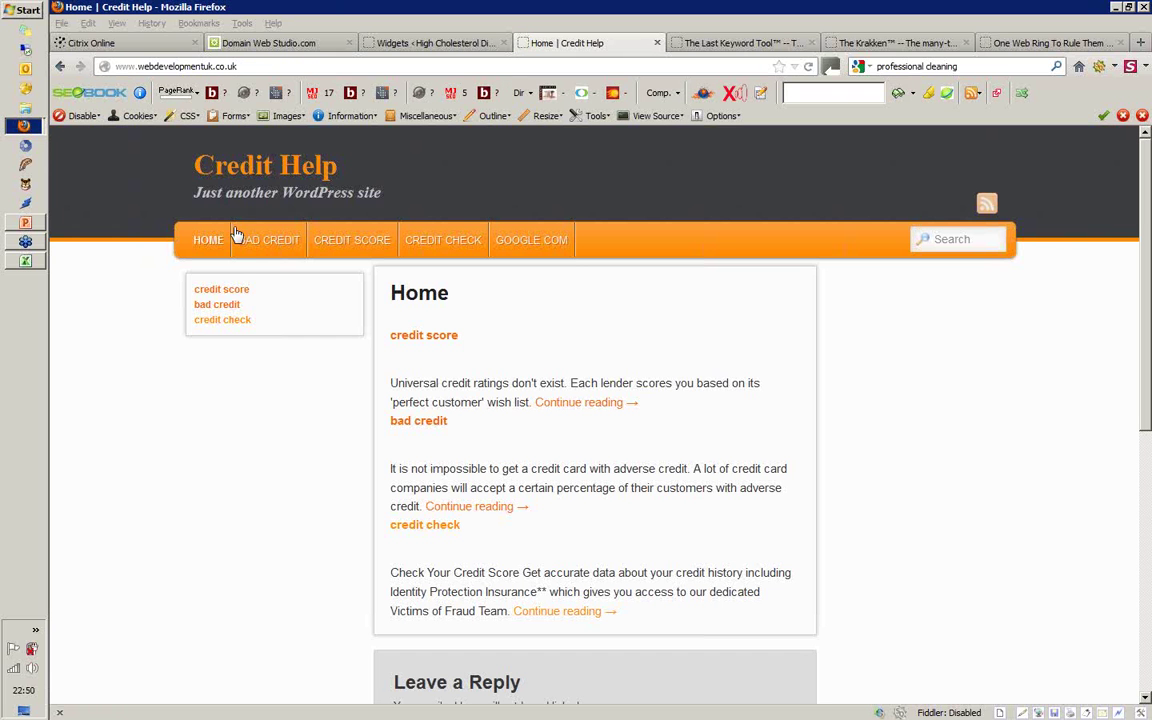
- View the Credit Help site's bad credit page and its how to fix bad credit subpage with their sidebar links
click(262, 243)
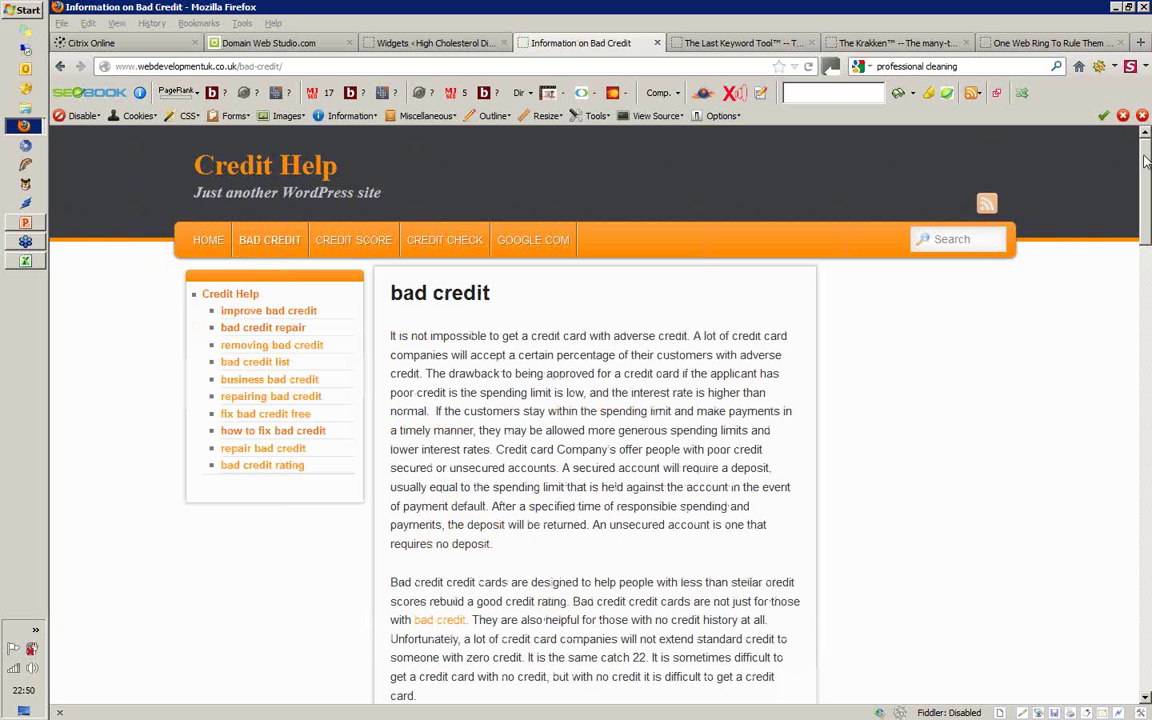
drag(1146, 160, 1146, 505)
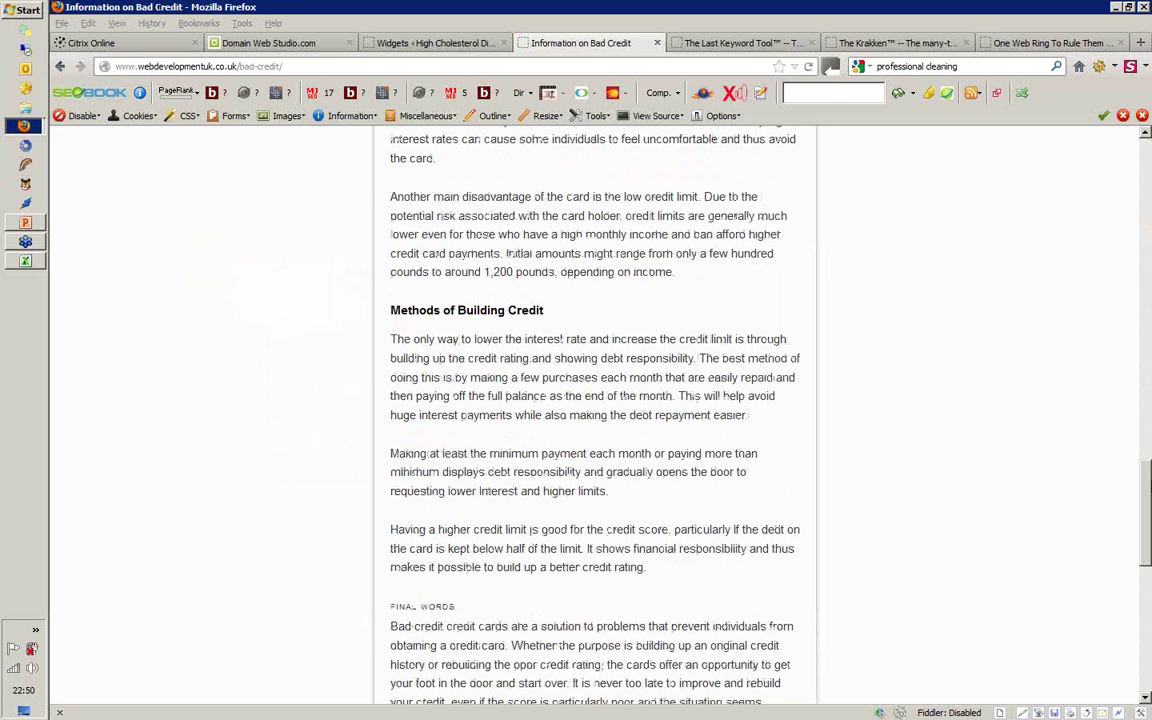
key(Home)
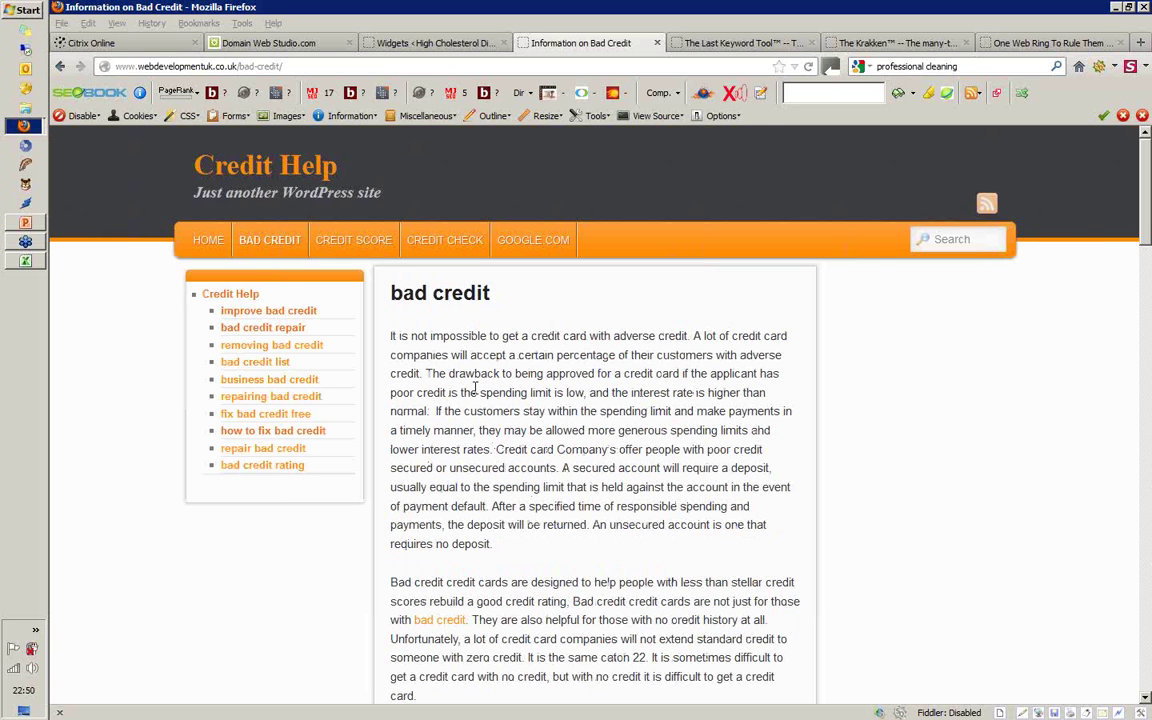
click(233, 434)
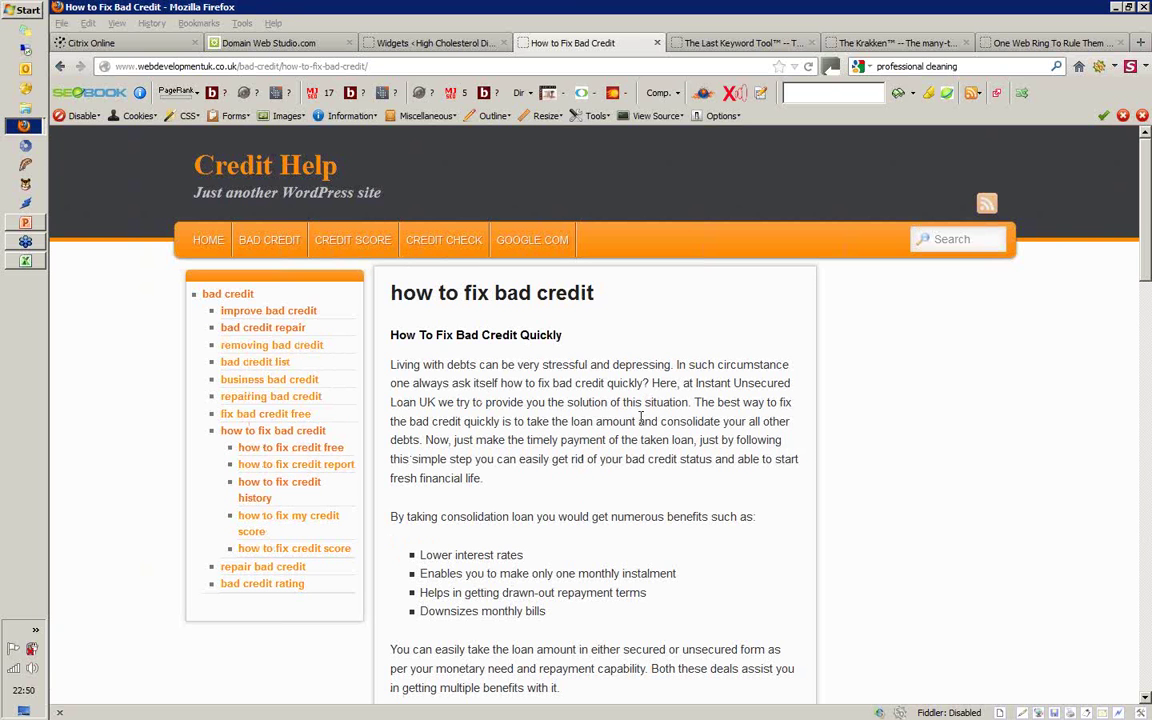
- Return to Domain Web Studio and open the promotion plan setup in the Promotional Plan stage
click(262, 43)
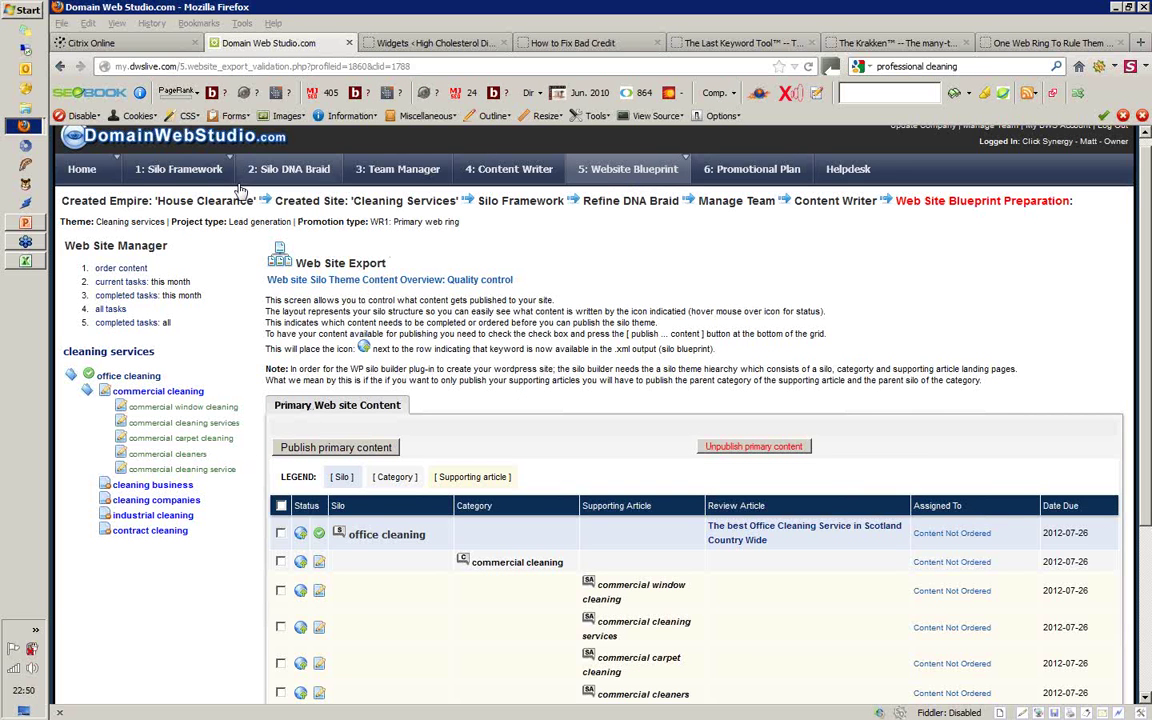
mouse_move(181, 187)
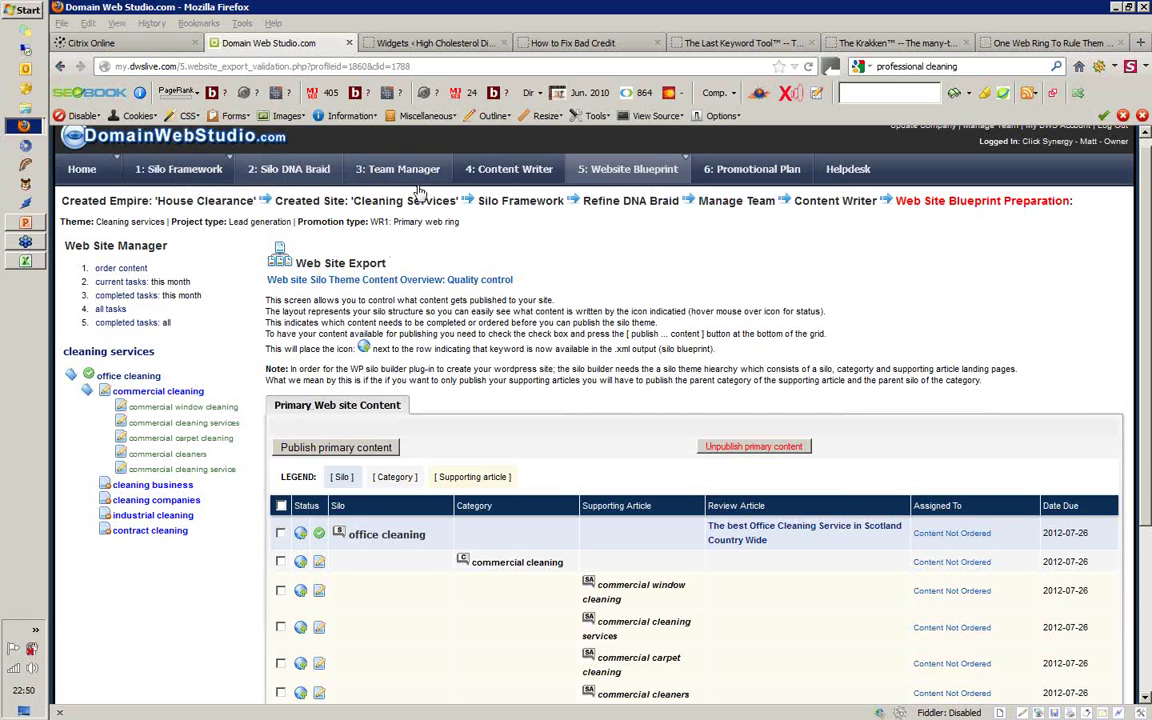
mouse_move(580, 165)
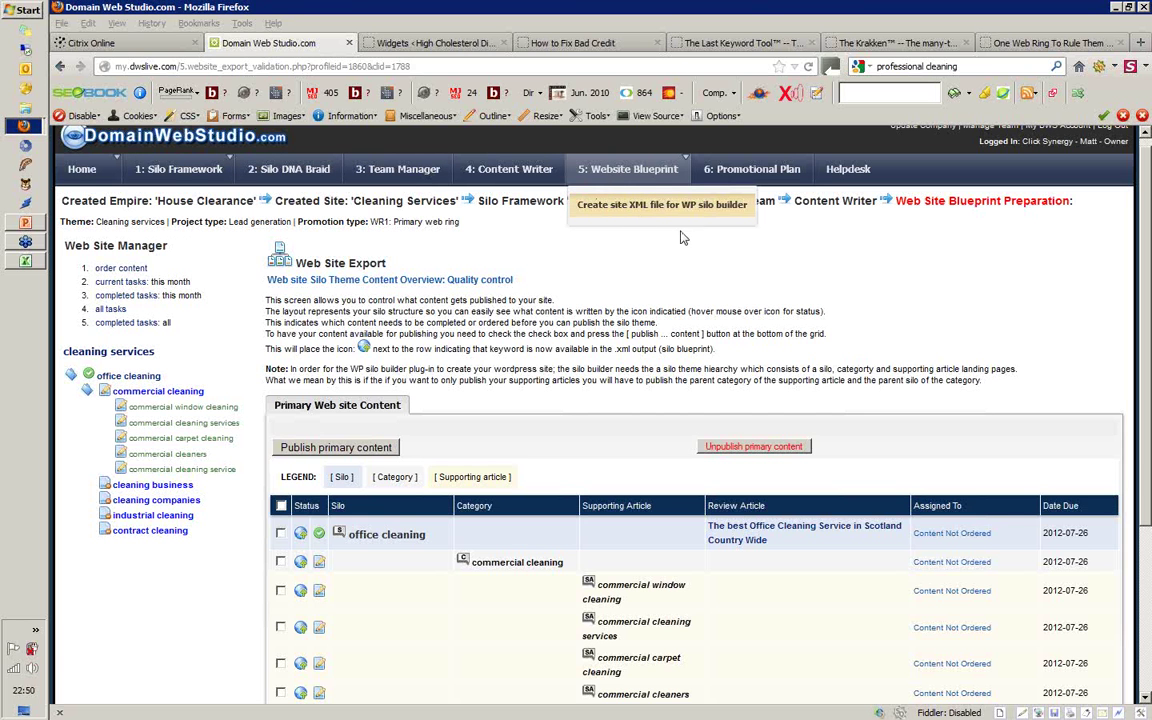
click(755, 170)
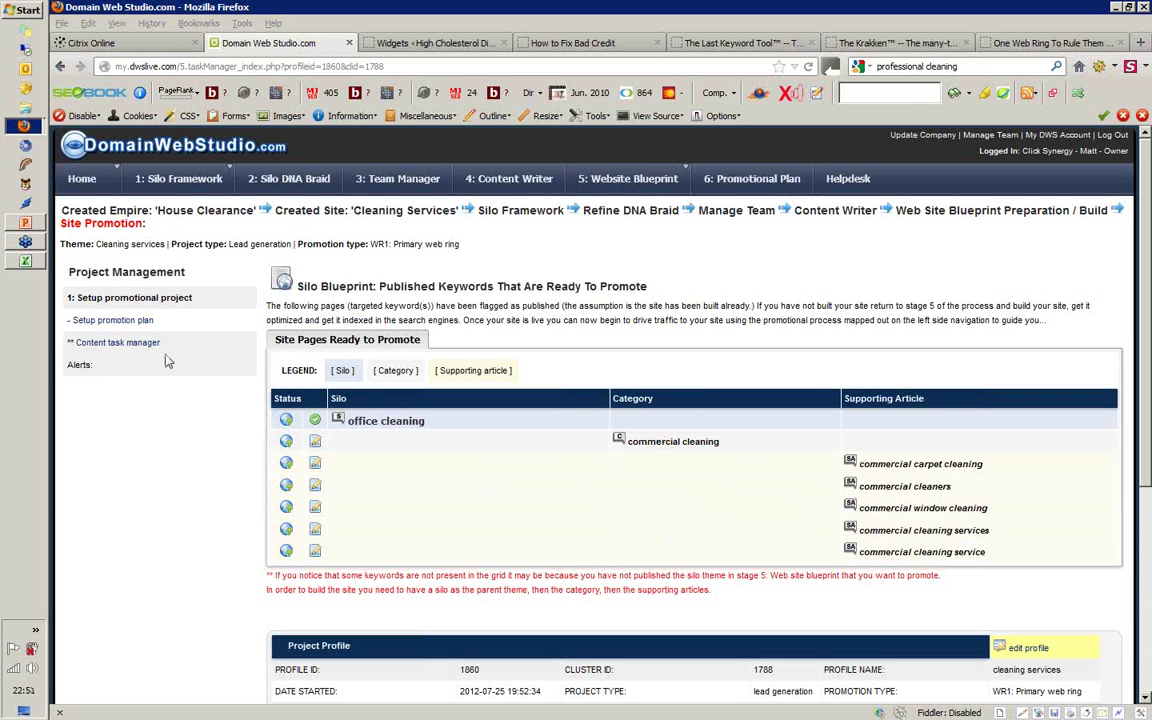
click(118, 321)
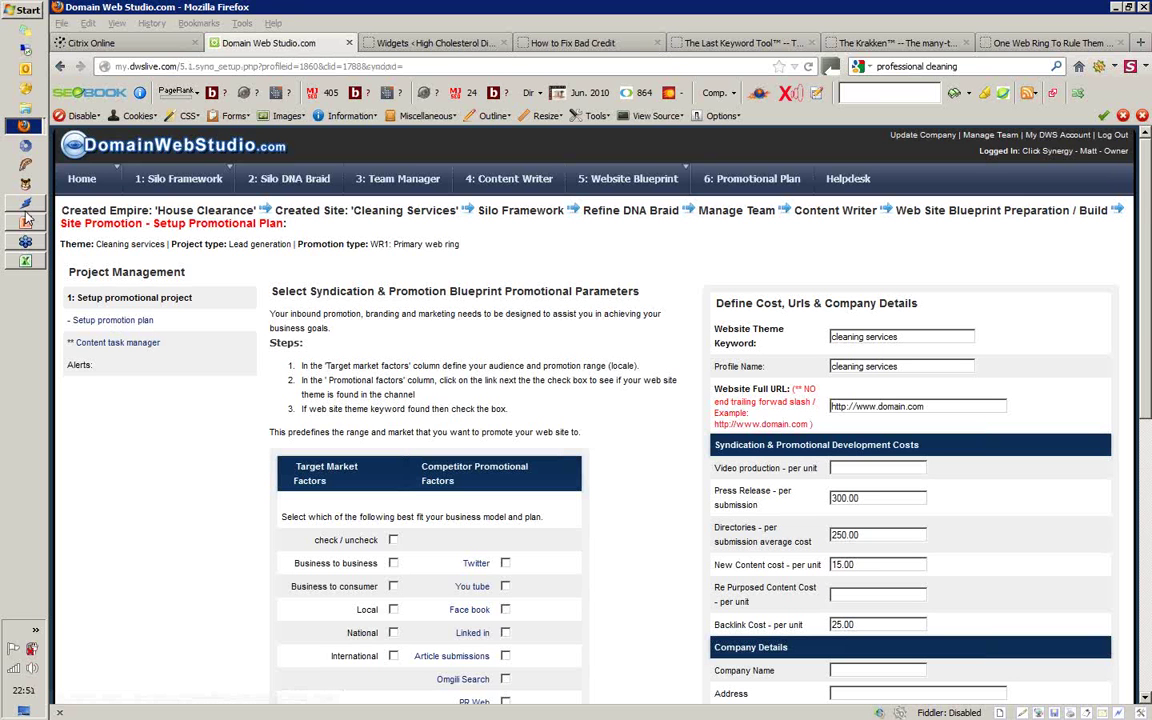
- Switch to the PowerPoint presentation and show the Step 6: Broadcast & Promotion (Syndication) Overview slide full screen
click(28, 232)
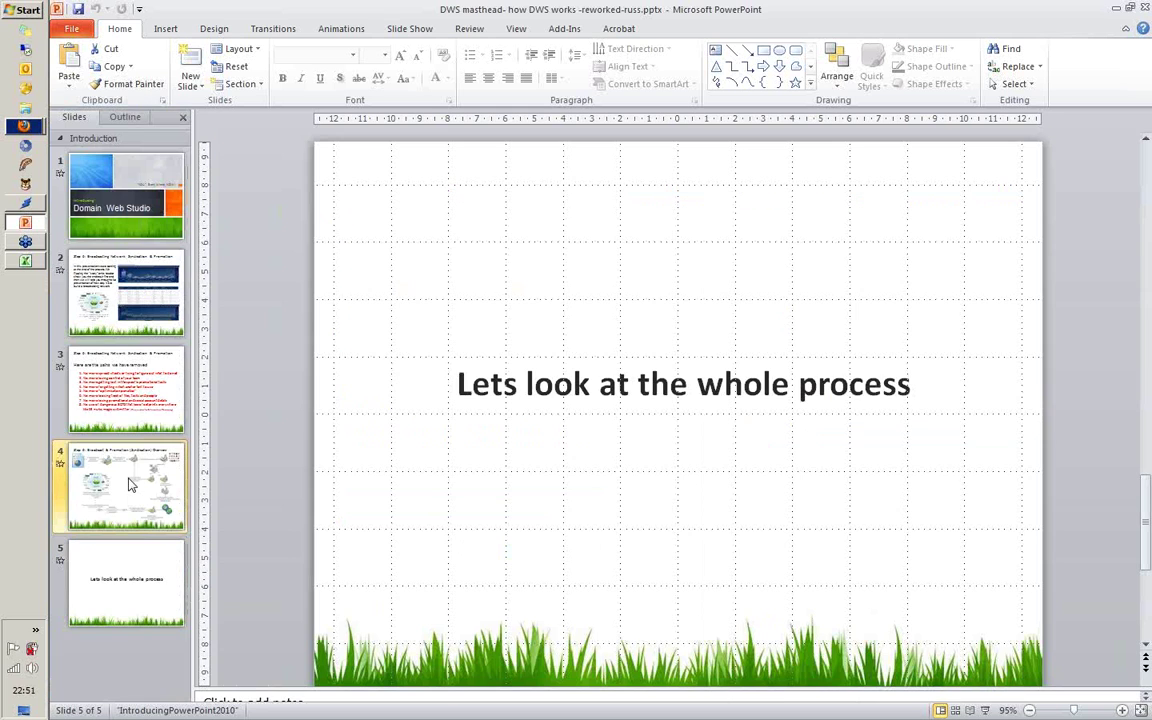
key(F5)
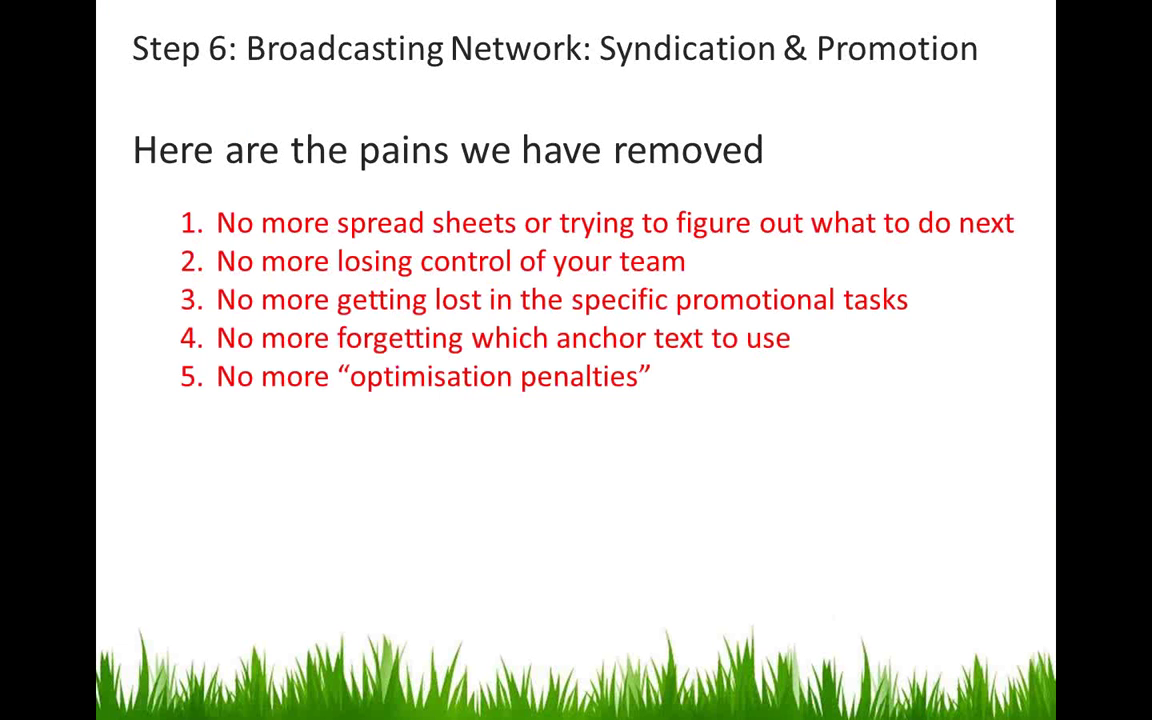
key(Right)
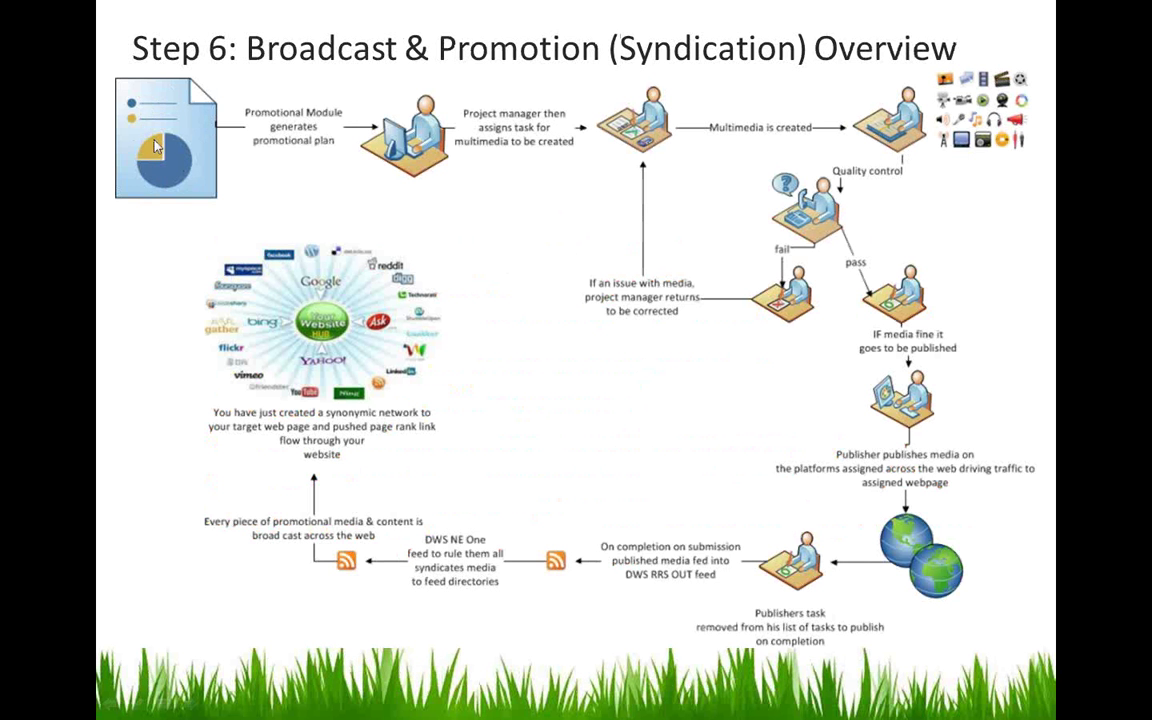
- Switch back to Firefox and review the promotion parameters, costs, URL and company details in the promotional plan setup
key(alt+Tab)
key(alt+Tab)
key(alt+Tab)
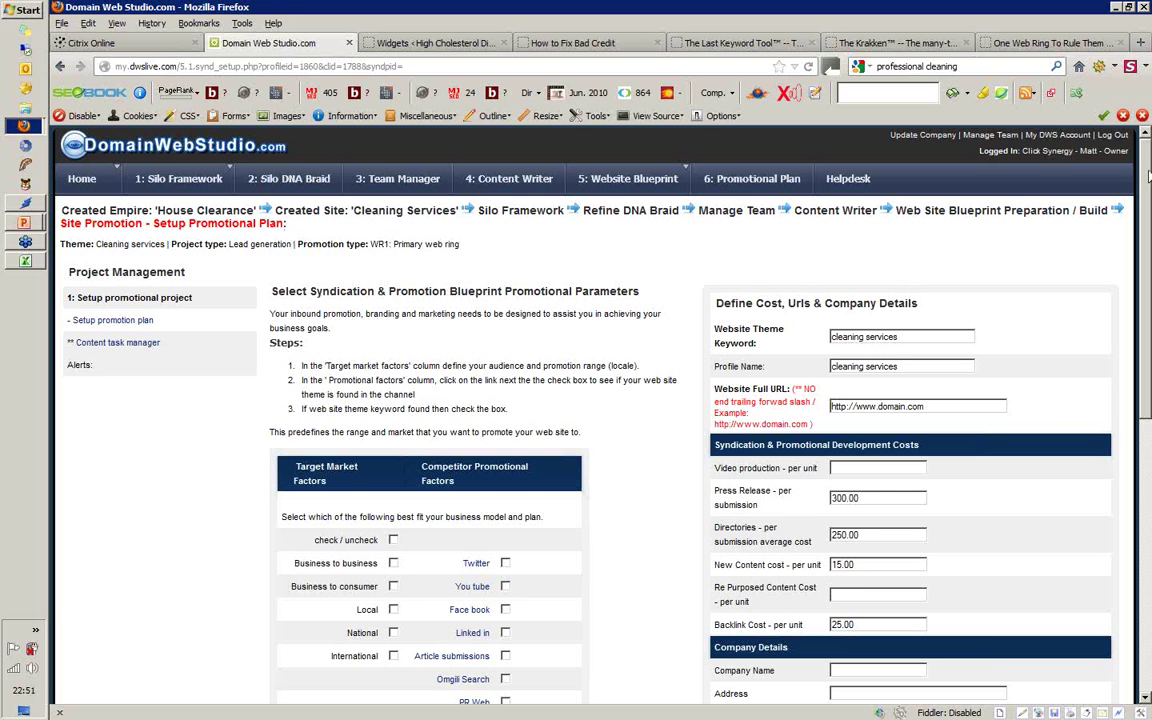
drag(1149, 177, 1149, 183)
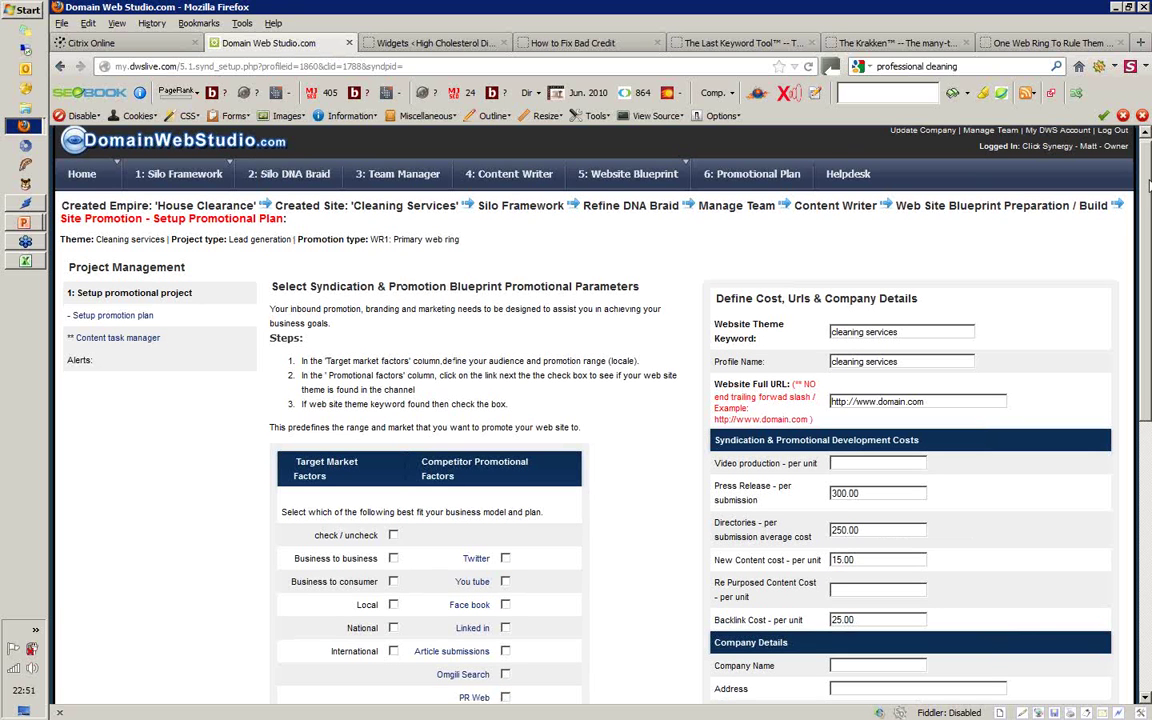
scroll(1149, 185, down, 2)
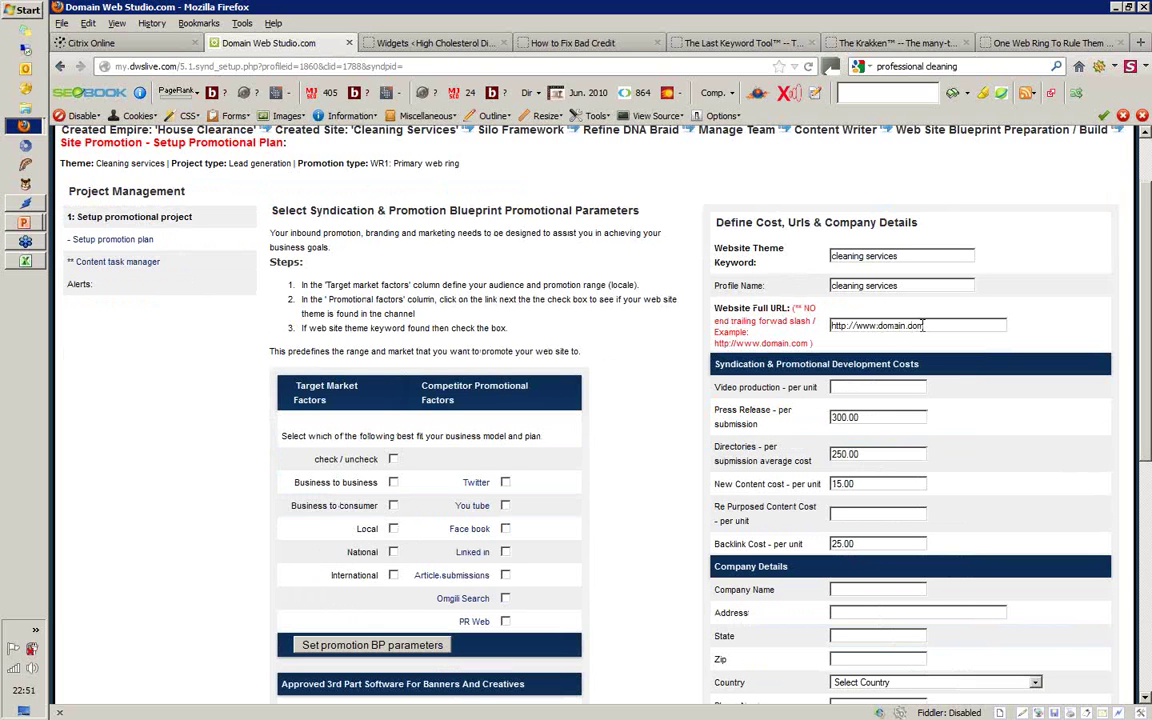
- Go back to the live commercial cleaning page and copy the domain dws.webdevelopmentuk.co.uk from its address
click(570, 43)
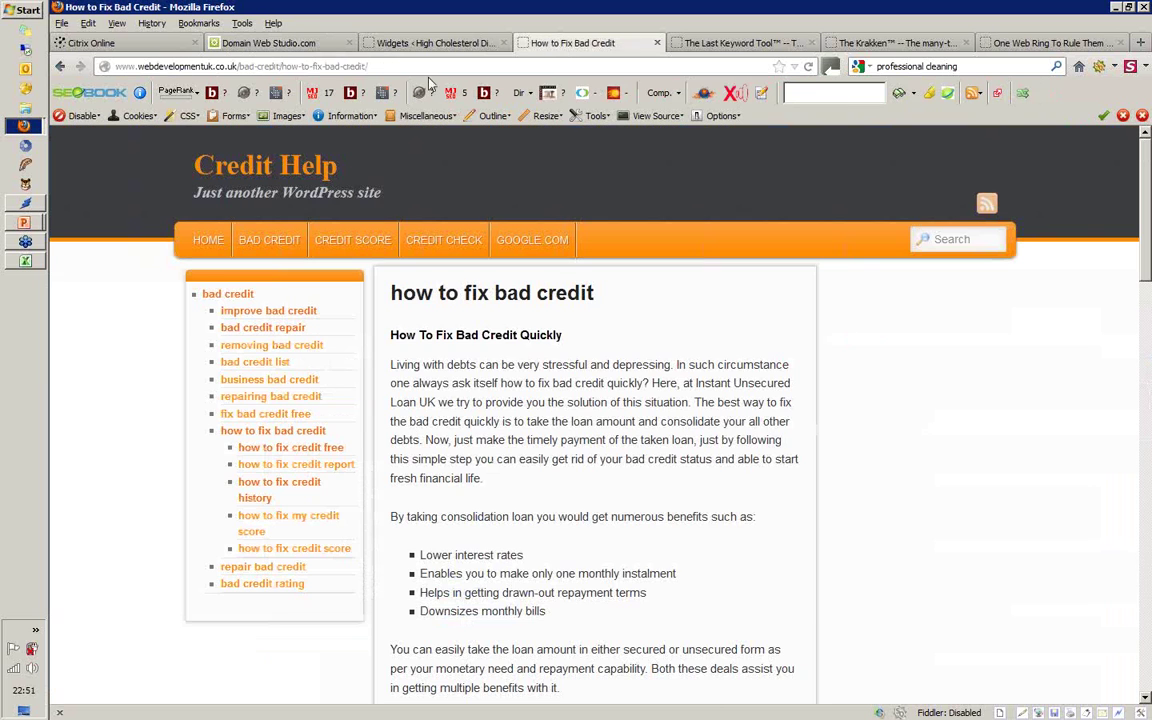
click(61, 67)
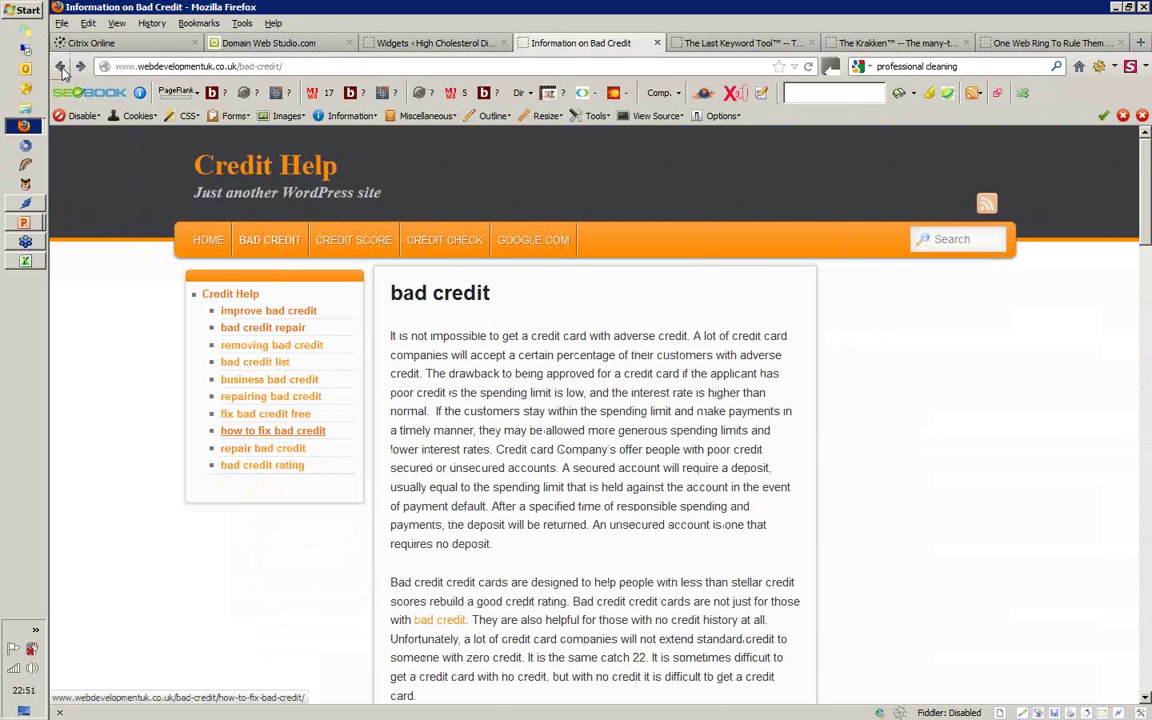
click(61, 67)
click(61, 67)
drag(116, 66, 233, 66)
key(ctrl+c)
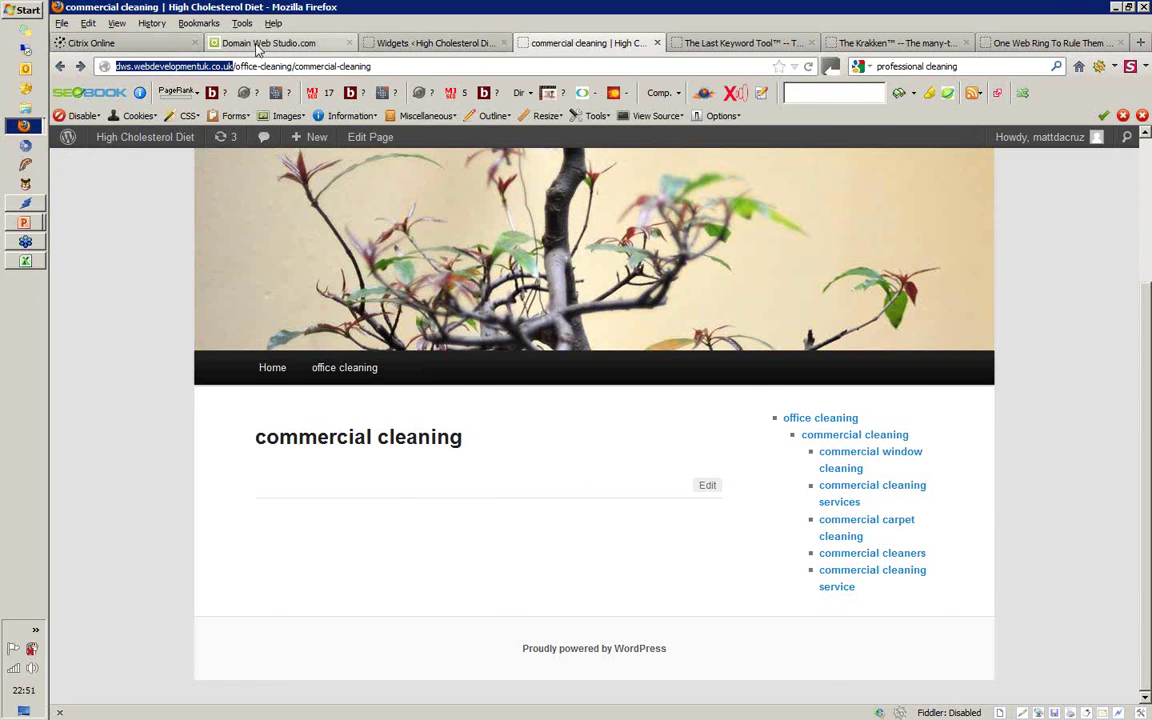
click(258, 43)
triple_click(860, 325)
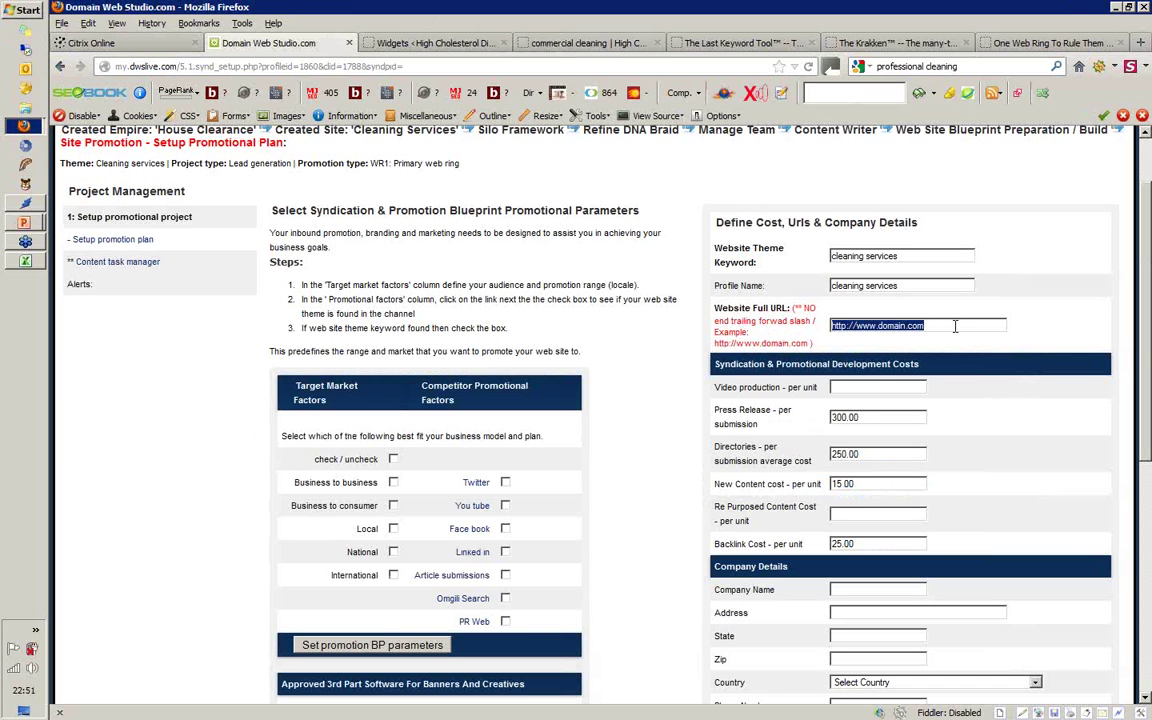
click(924, 325)
drag(924, 325, 857, 326)
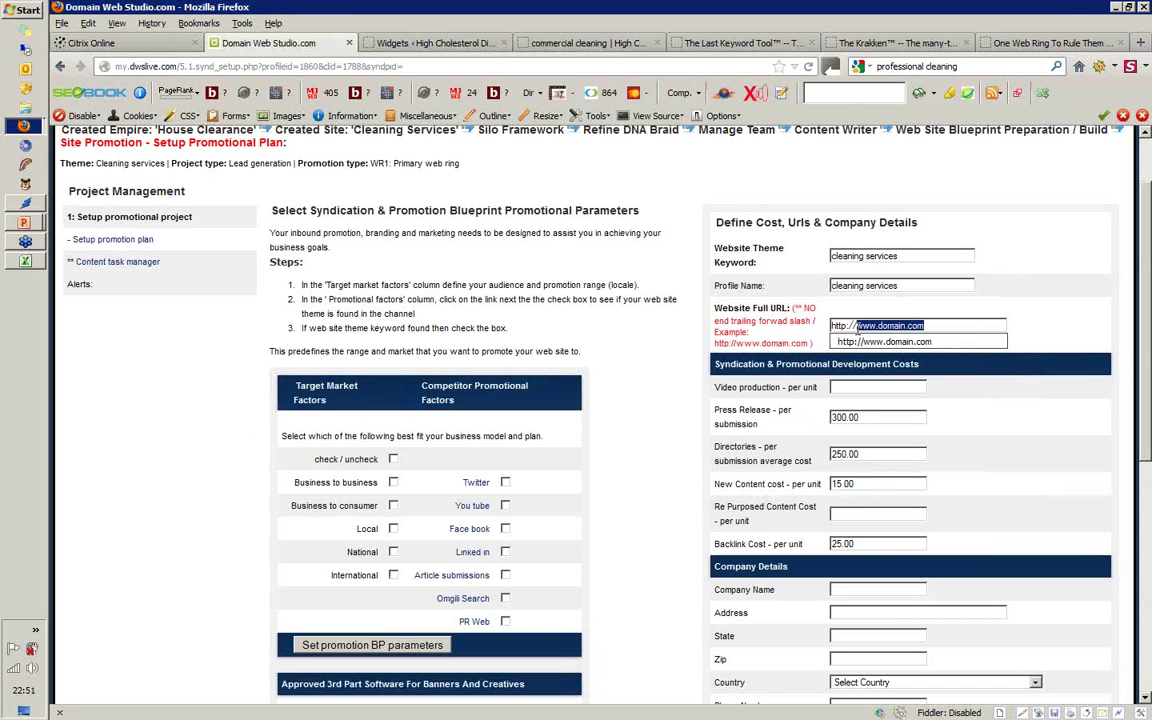
key(ctrl+v)
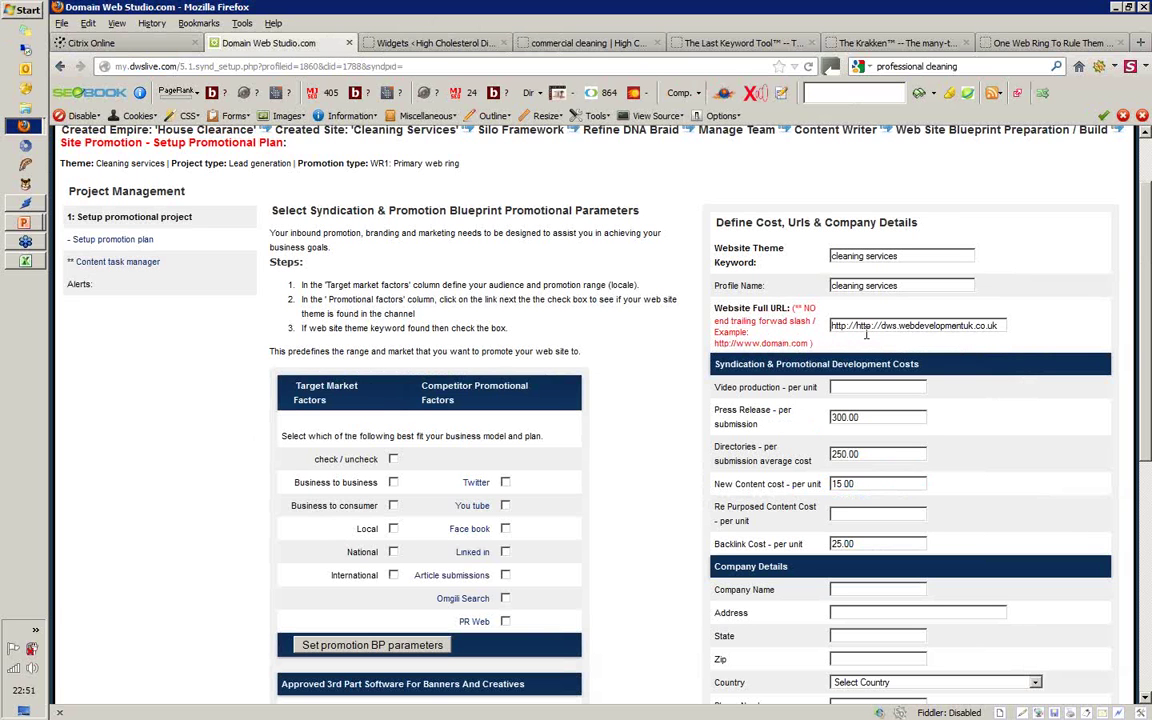
key(Home)
key(Delete)
key(Delete)
key(Delete)
key(Delete)
key(Delete)
key(Delete)
key(Delete)
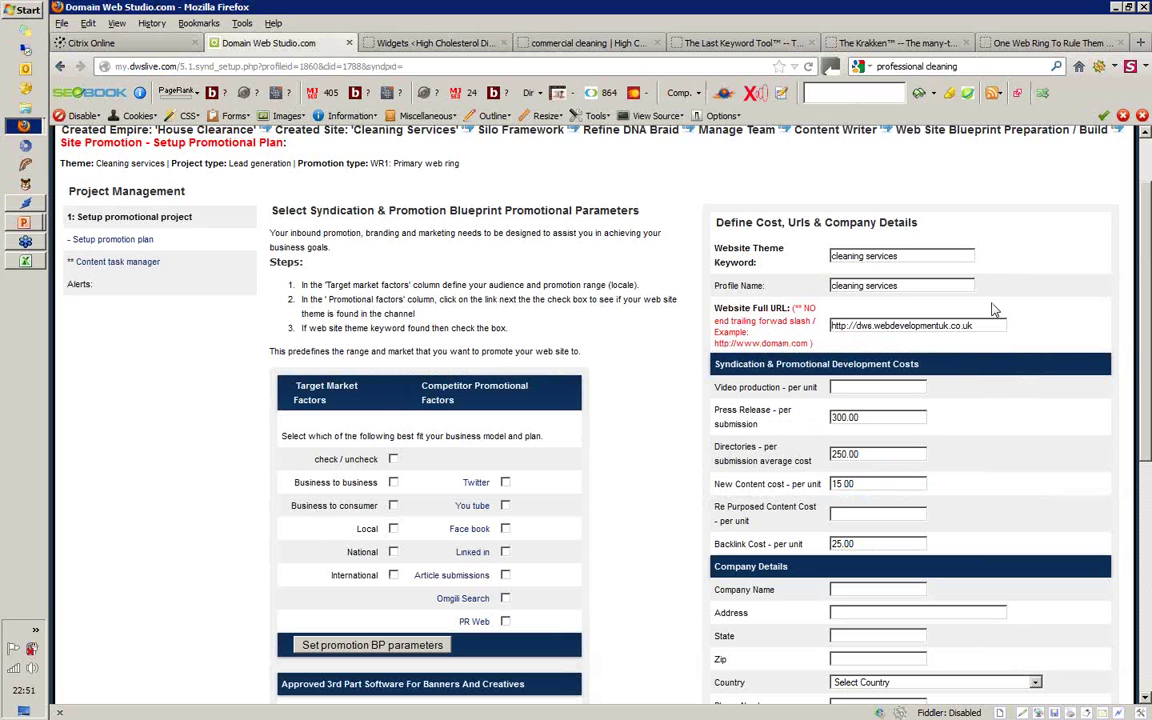
- Set the video production cost per unit to 5
click(882, 389)
text(10)
key(BackSpace)
key(BackSpace)
text(5)
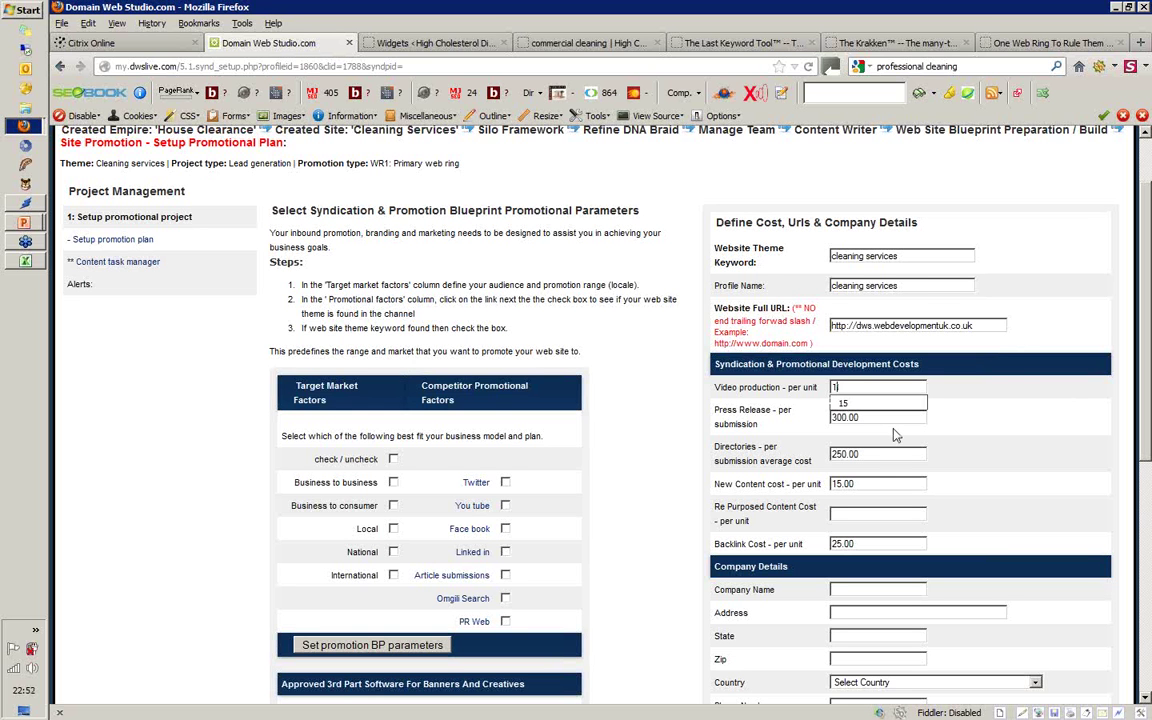
key(Tab)
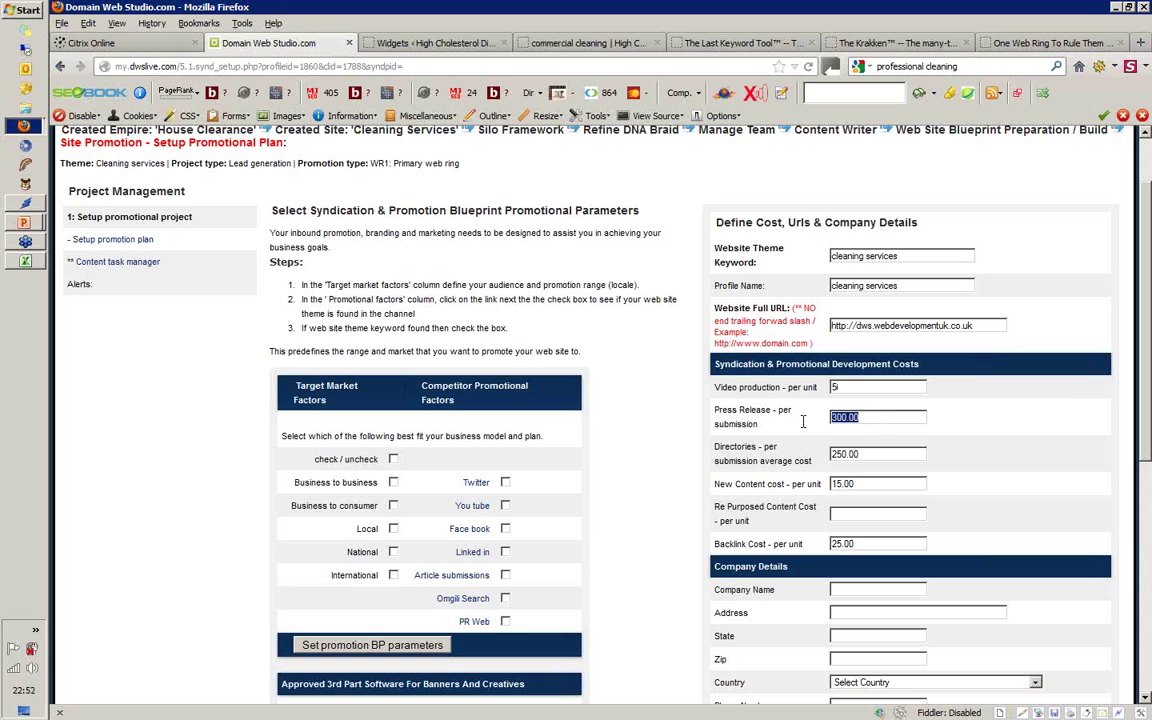
- Set the press release cost to 20, the directories submission cost to 20 and the re-purposed content cost to 10
text(20)
key(Tab)
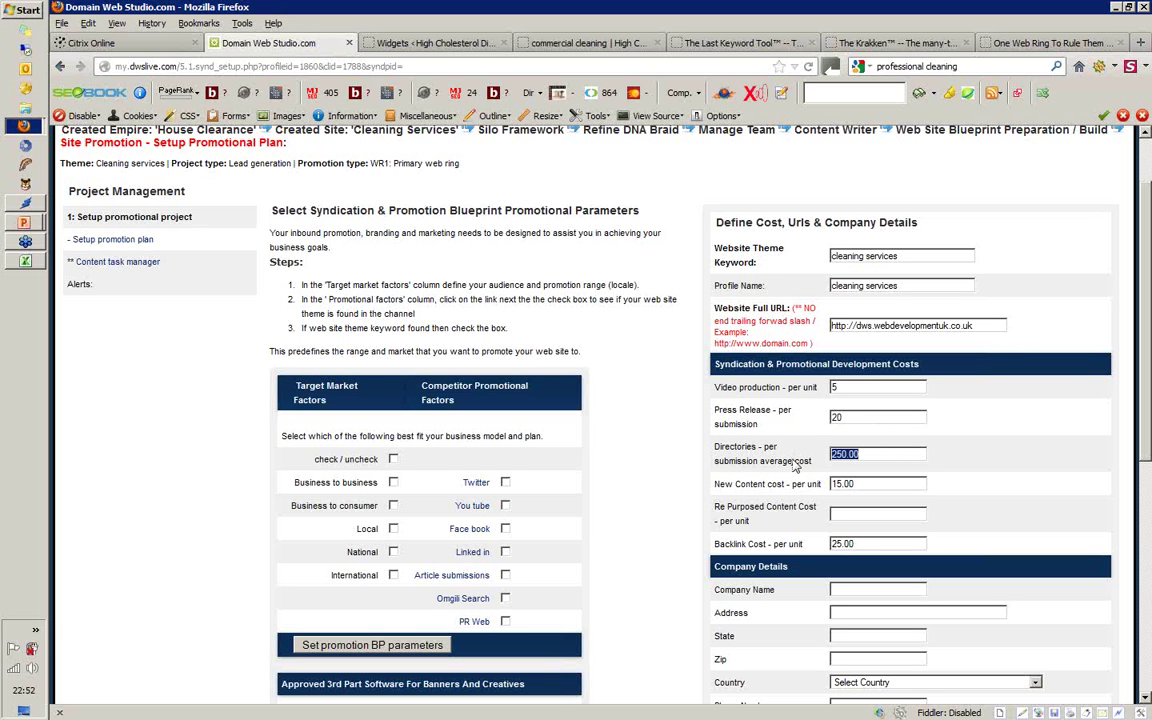
text(20)
key(Tab)
click(861, 543)
click(845, 513)
text(10)
- Look over the company details and description fields, and save the promotional plan's cost, URL and company form
drag(1147, 446, 1147, 452)
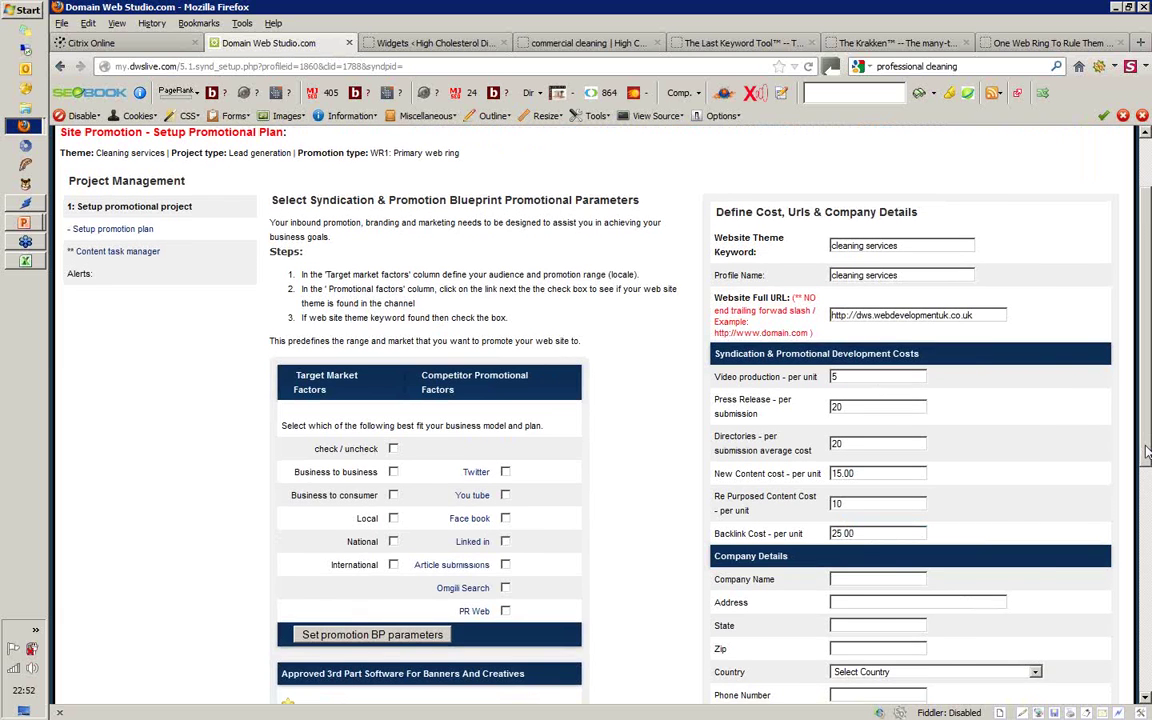
scroll(1147, 452, down, 2)
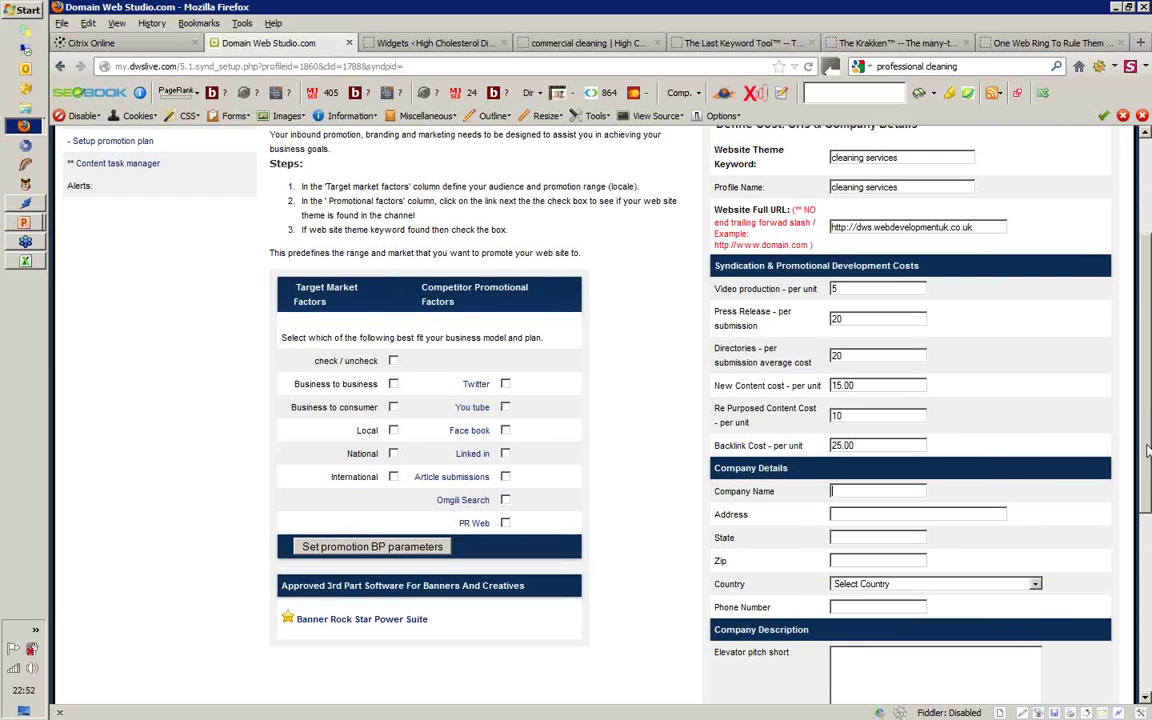
scroll(1148, 452, down, 3)
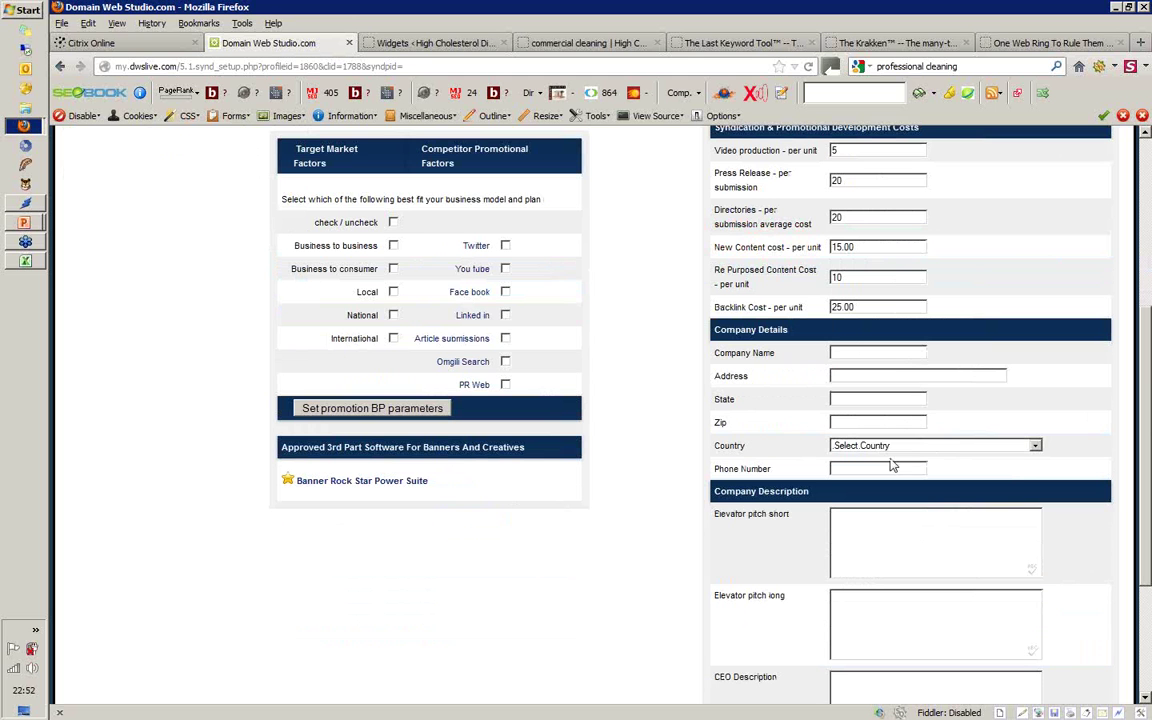
drag(1148, 420, 1148, 530)
click(786, 603)
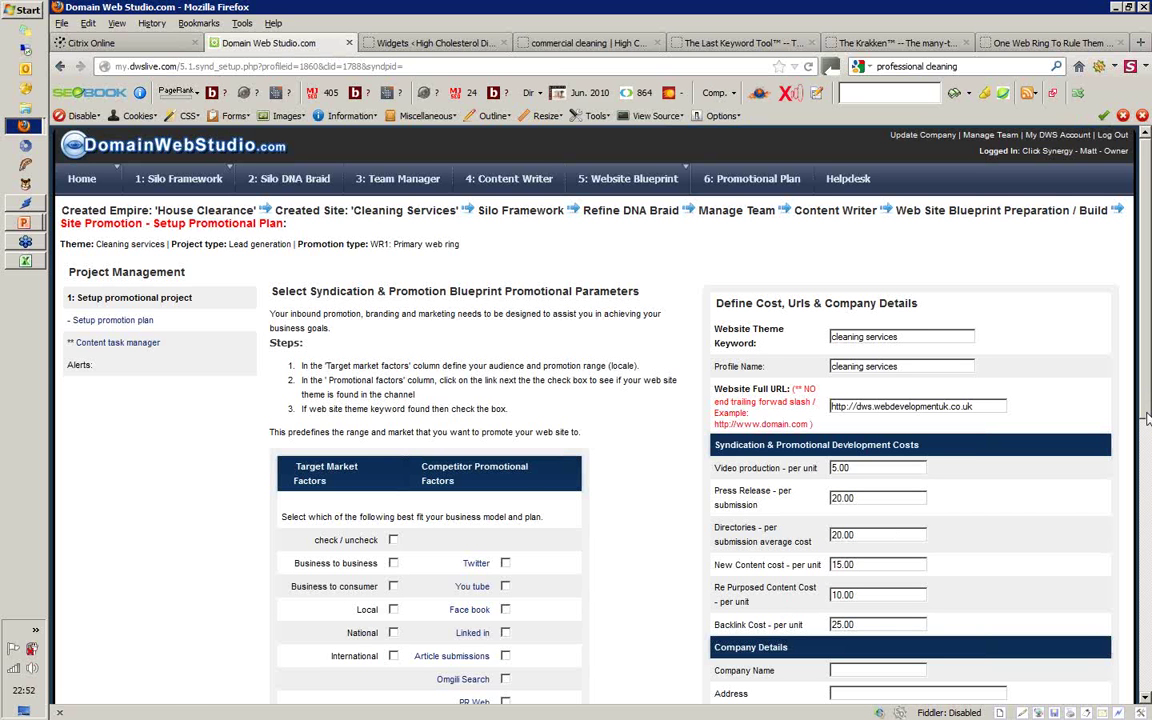
- Select Business to business, National and Local as the promotional plan's target market factors
drag(1148, 420, 1148, 516)
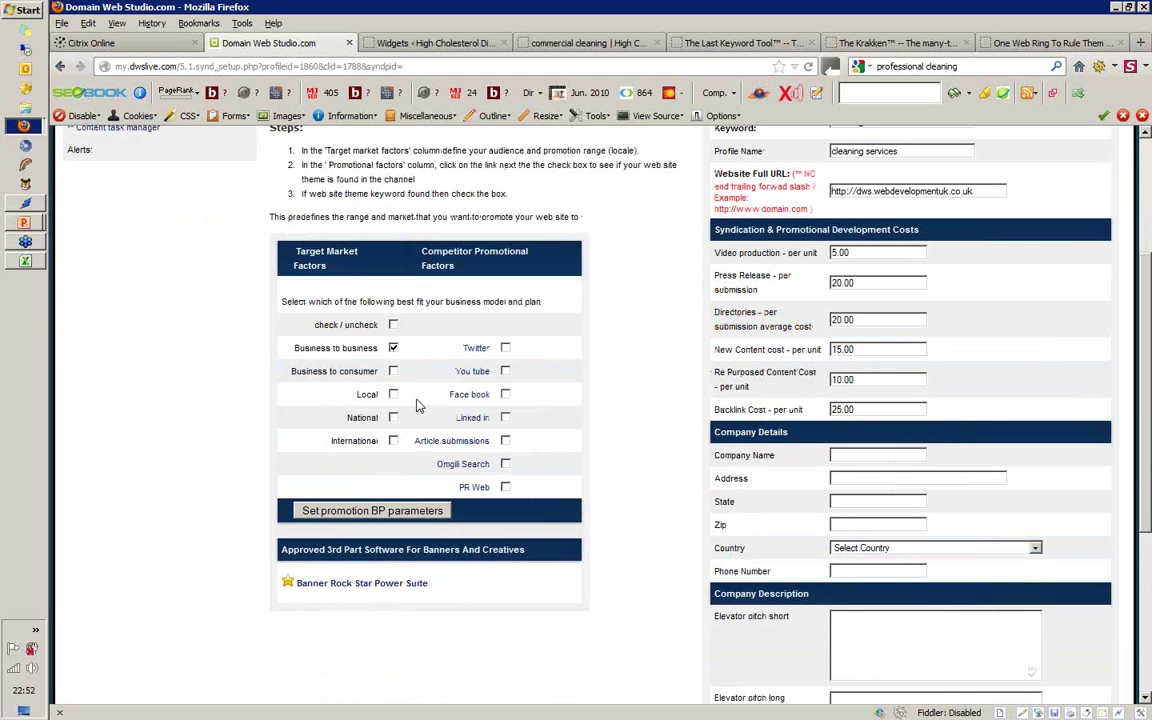
click(393, 417)
click(393, 395)
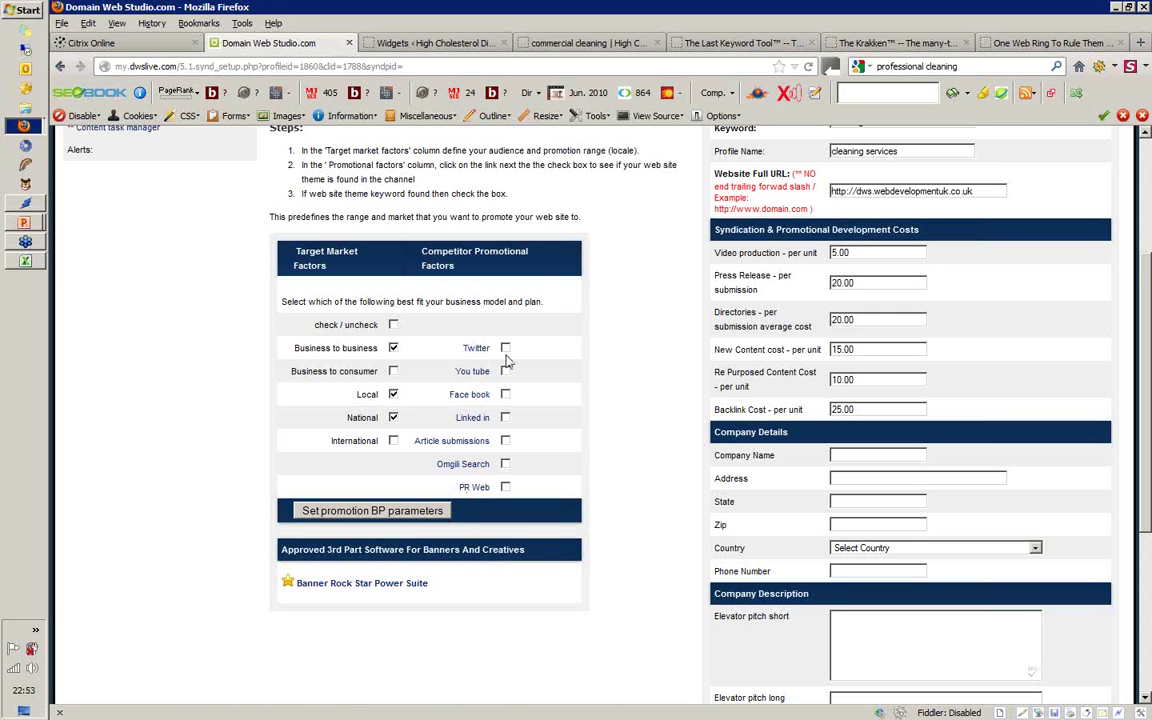
- Open the Omgili and Twitter searches for "cleaning services" from the competitor promotional factors
drag(900, 151, 737, 137)
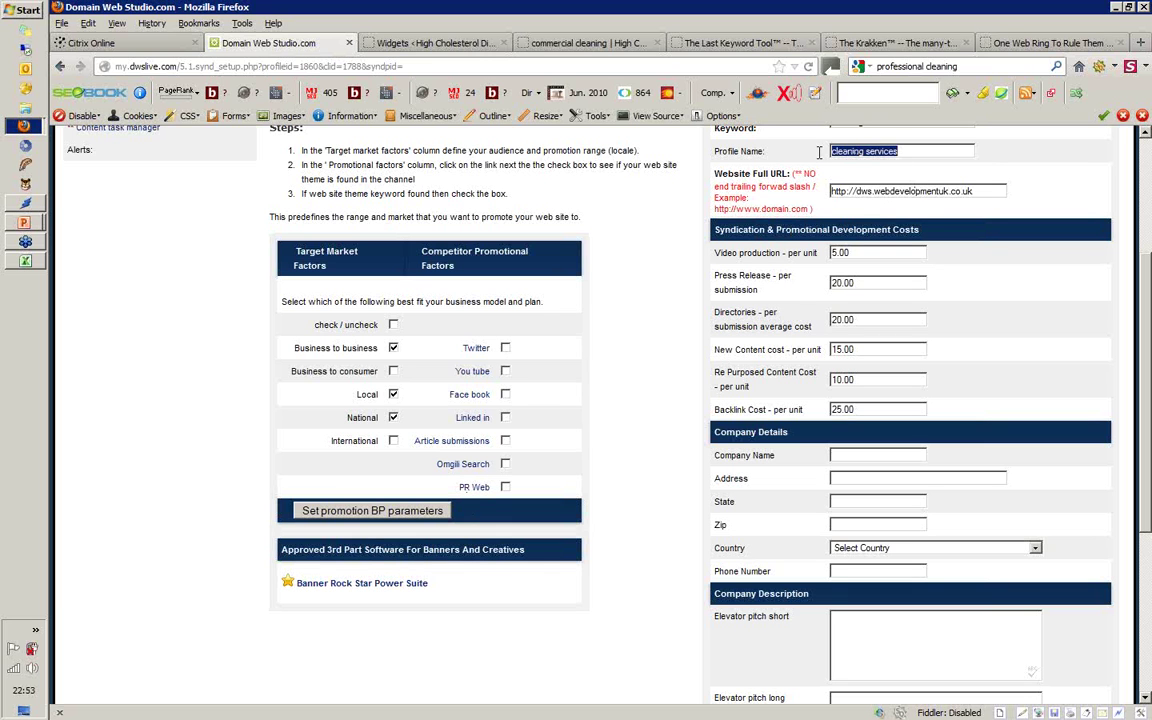
click(550, 405)
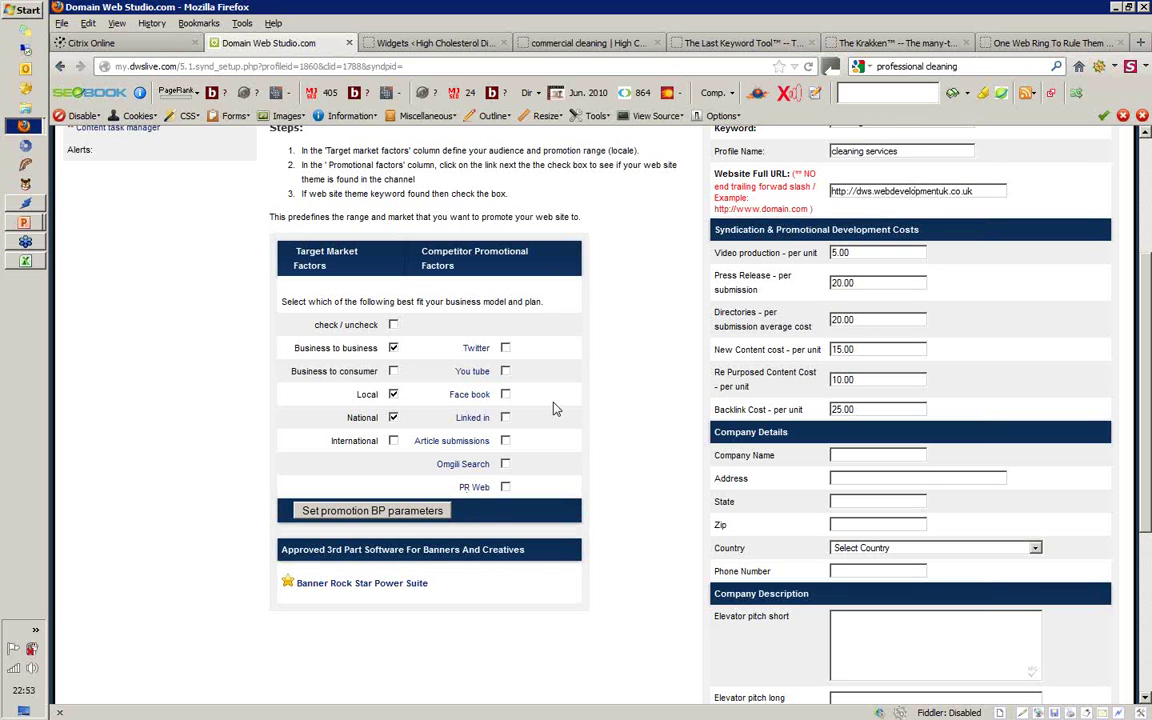
click(465, 466)
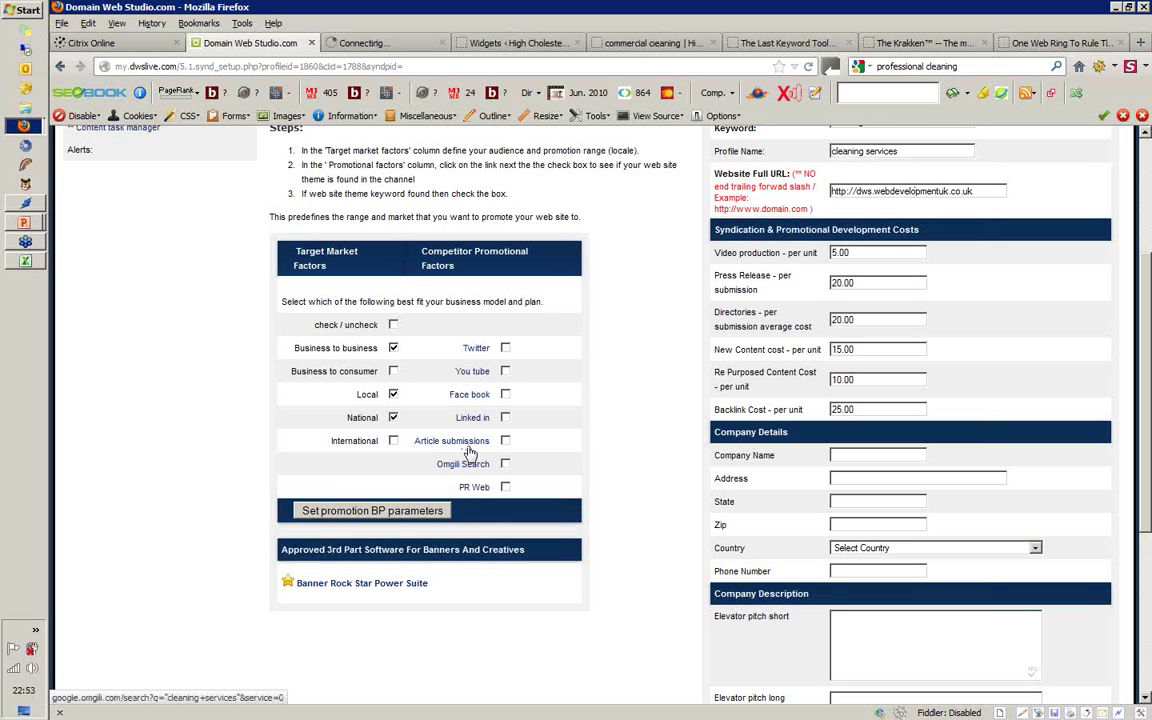
click(479, 349)
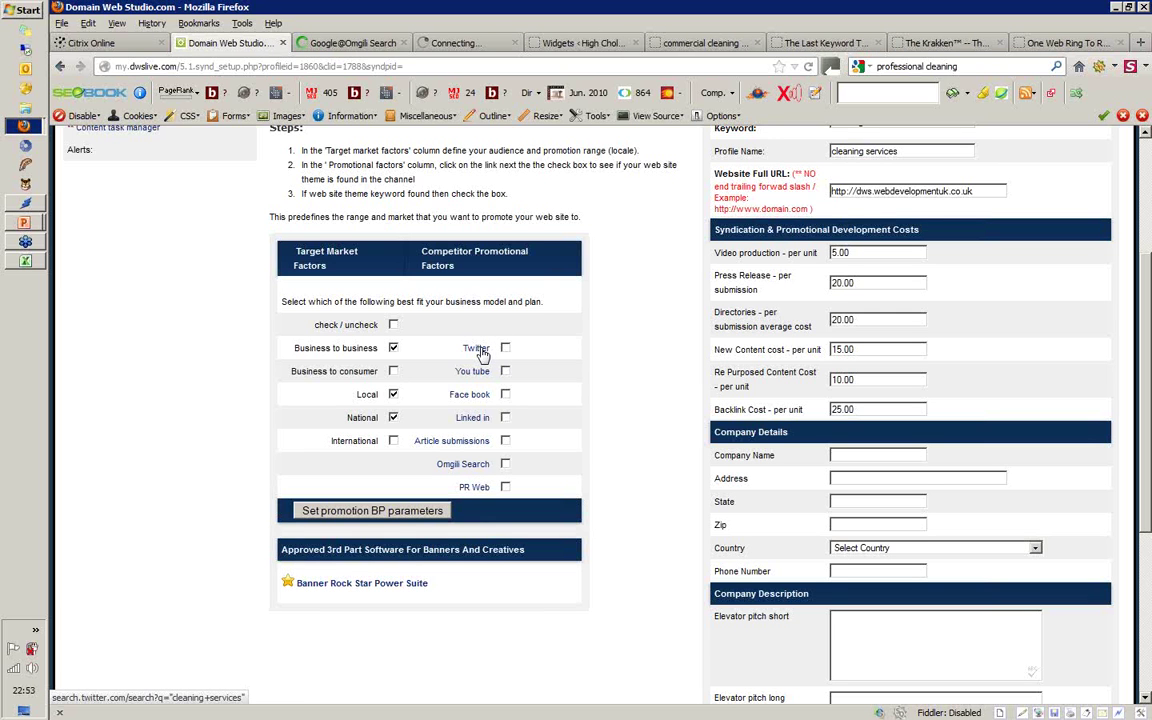
click(349, 45)
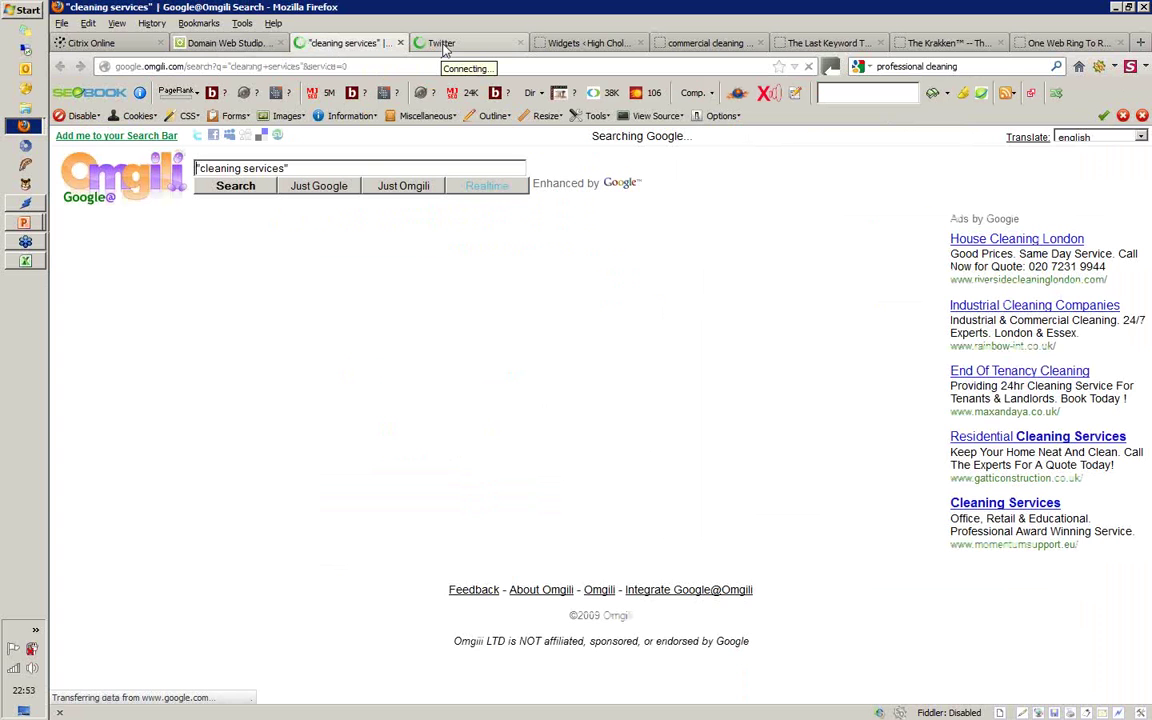
click(445, 45)
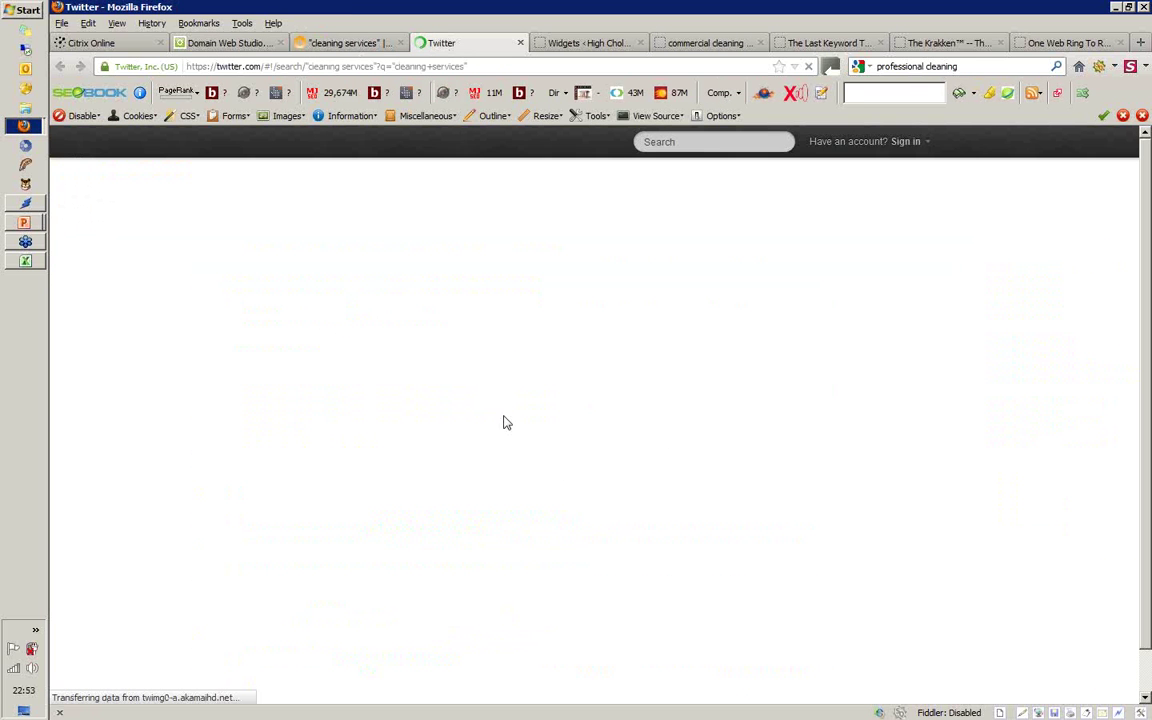
- Examine the Omgili results for "cleaning services", including the newsgroup results and the dates of the Q&A discussions
click(339, 46)
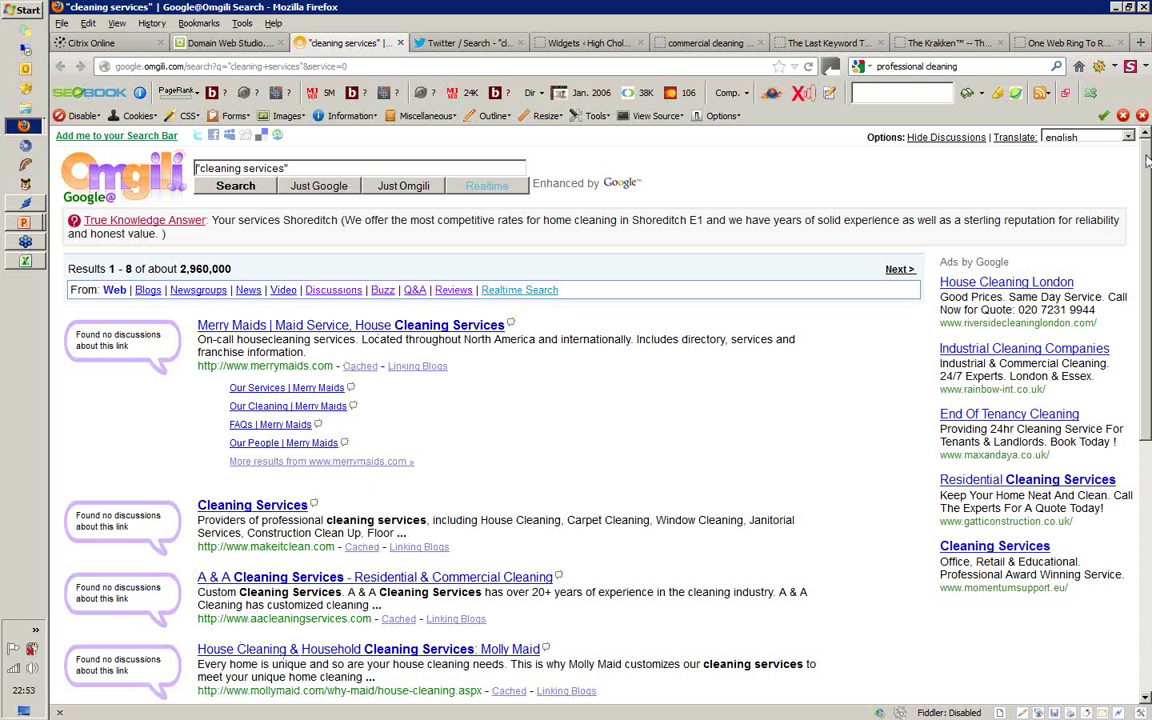
drag(1147, 160, 1147, 208)
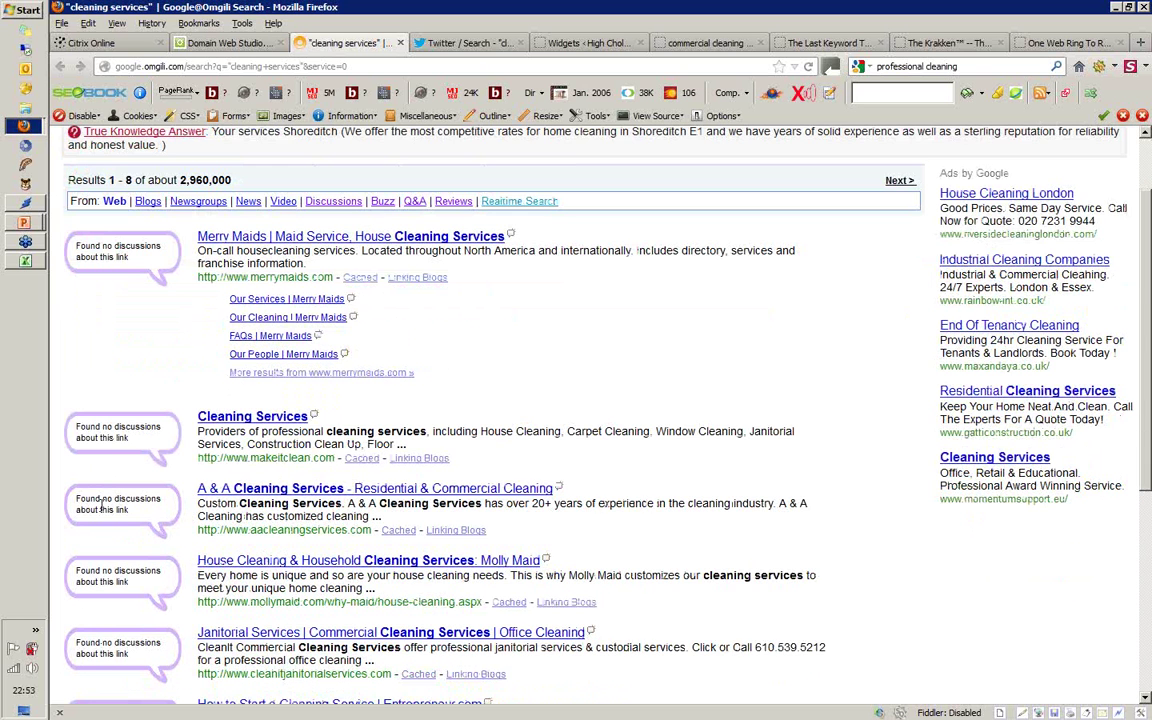
click(195, 206)
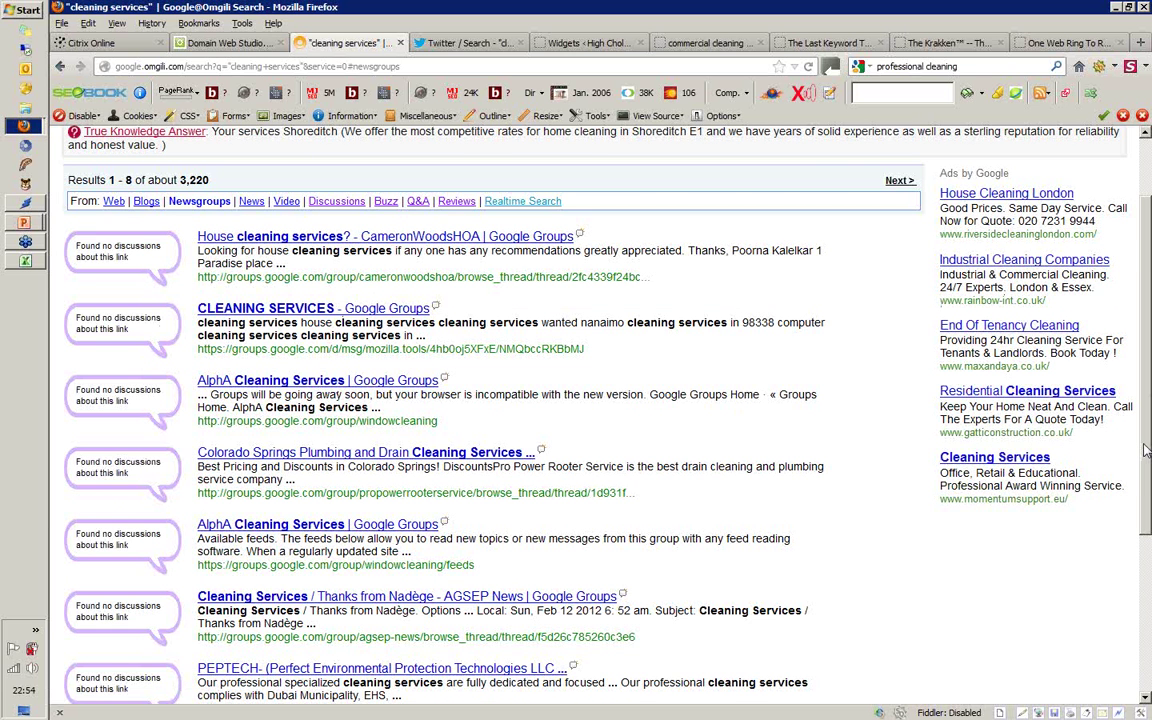
drag(1147, 451, 1147, 449)
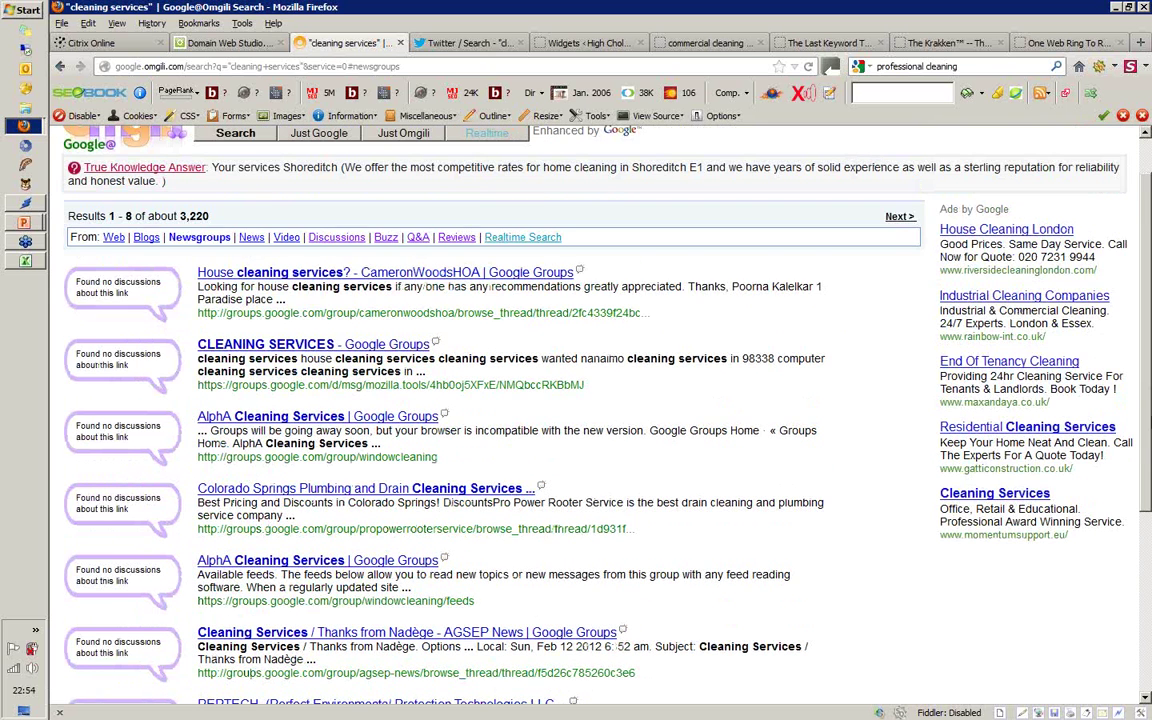
scroll(418, 296, up, 1)
click(418, 292)
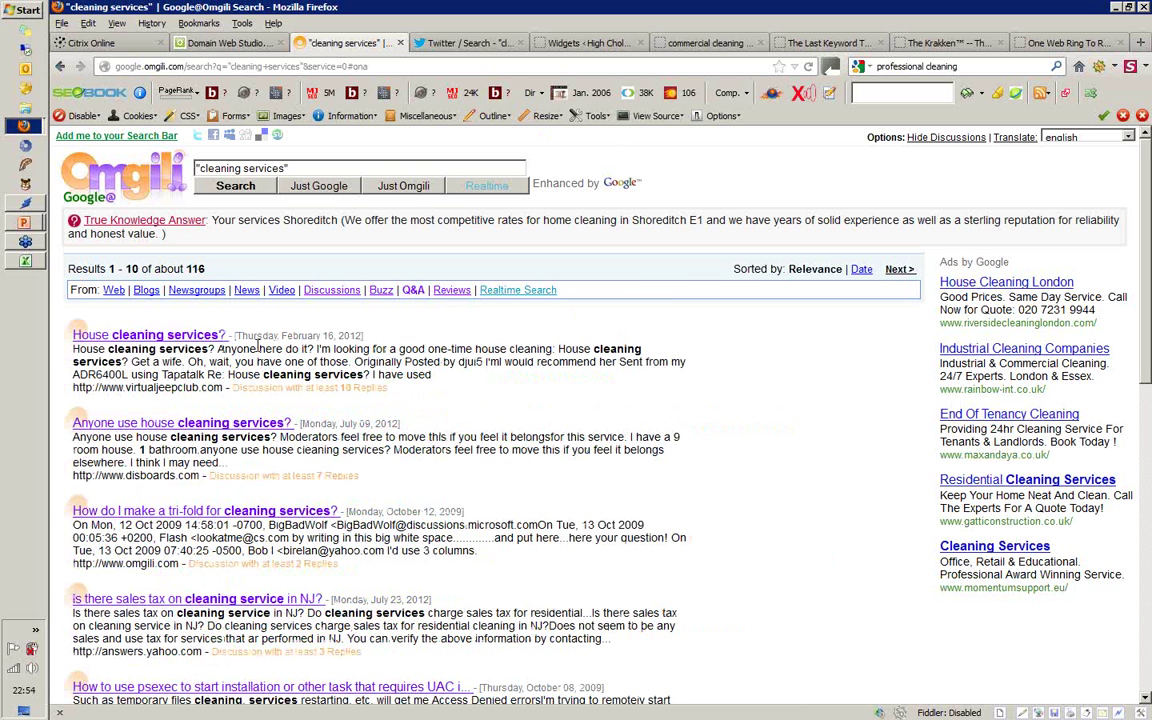
drag(282, 338, 361, 337)
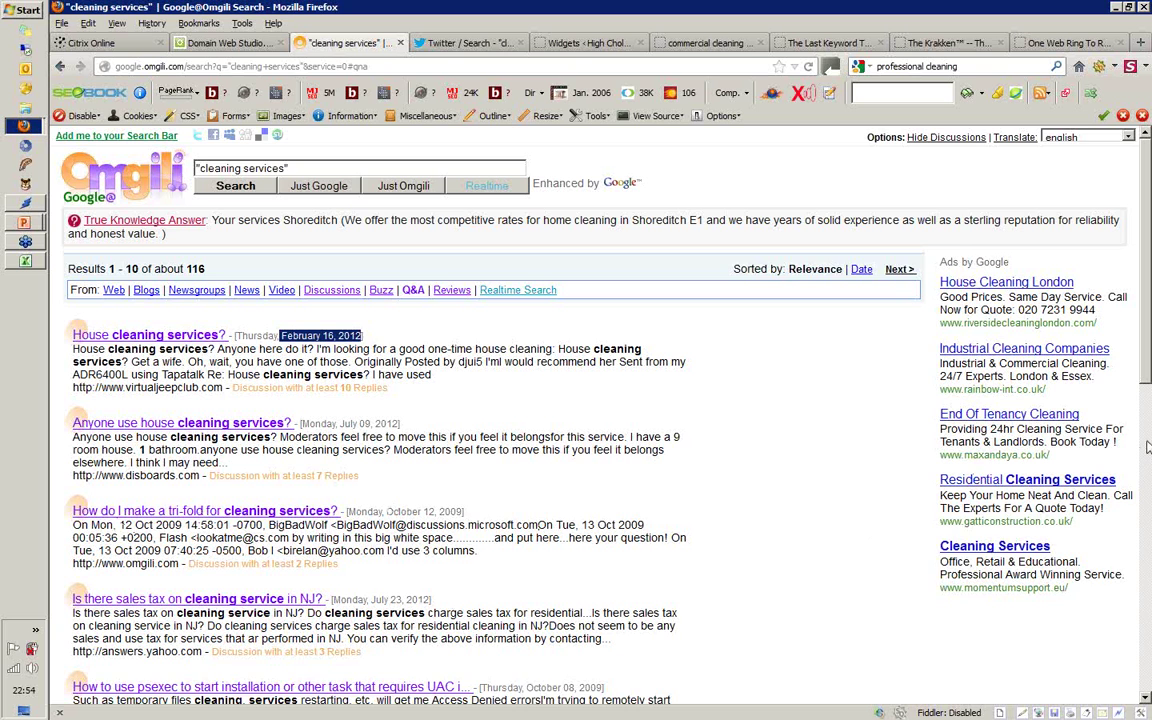
scroll(1148, 447, down, 1)
scroll(1148, 447, down, 10)
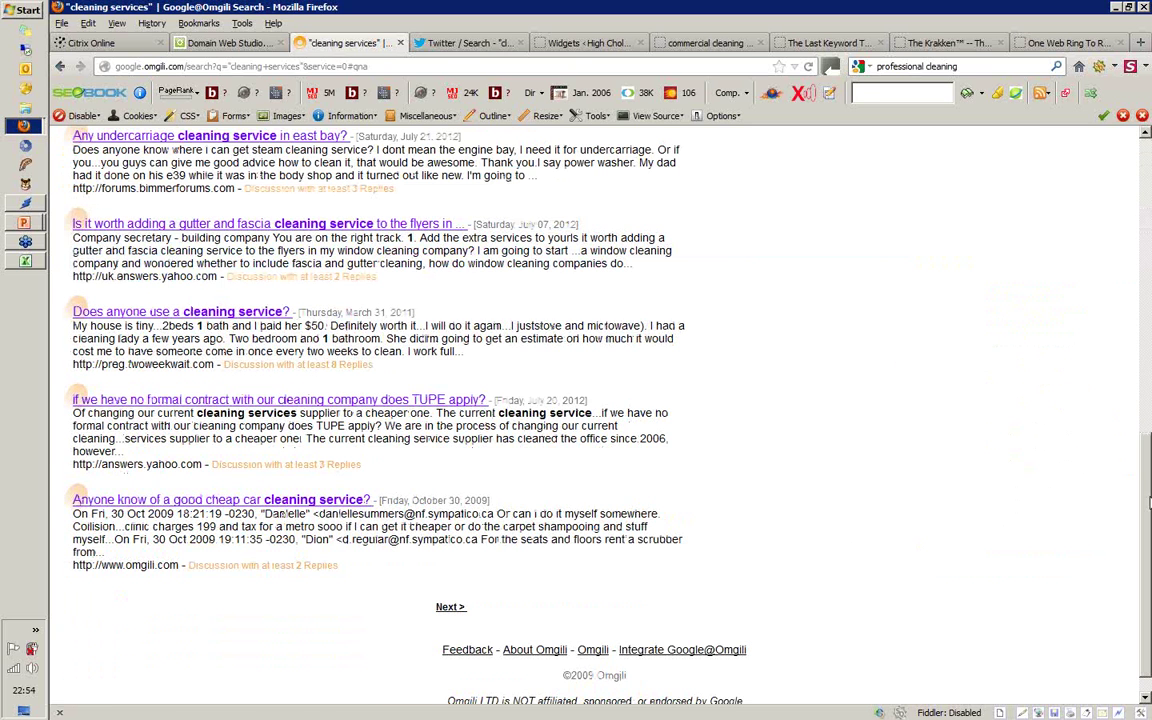
scroll(1148, 505, up, 15)
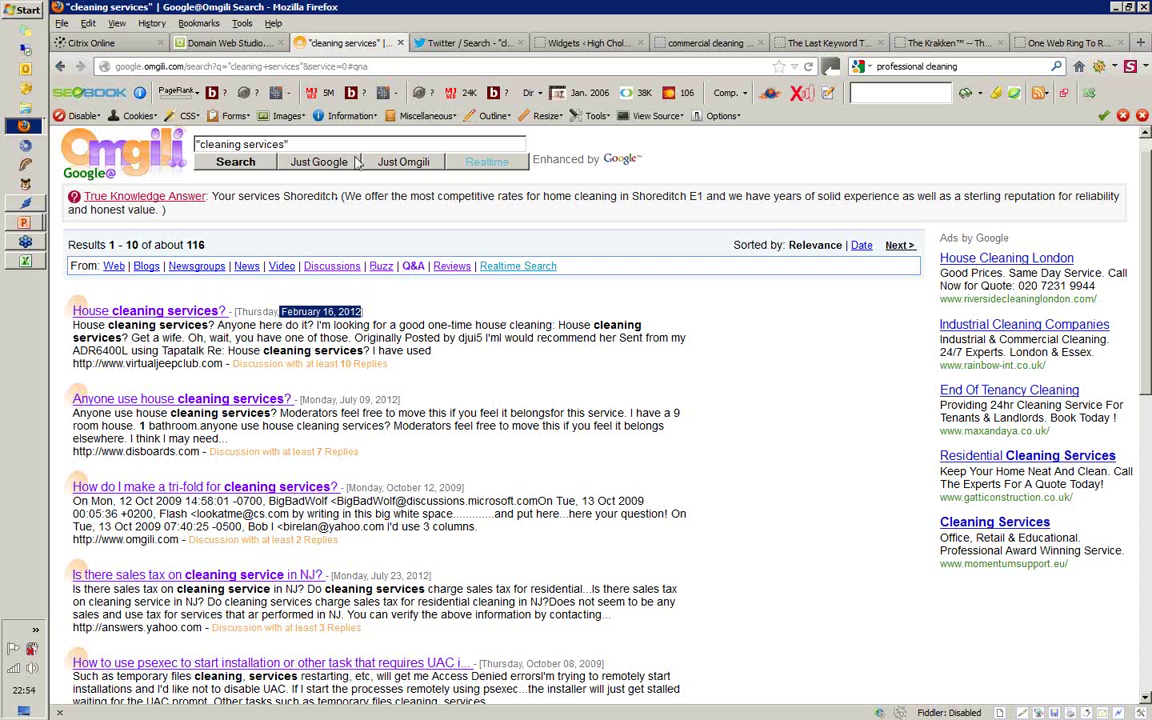
- View the Twitter results for "cleaning services" and close both the Twitter and Omgili search pages
click(457, 44)
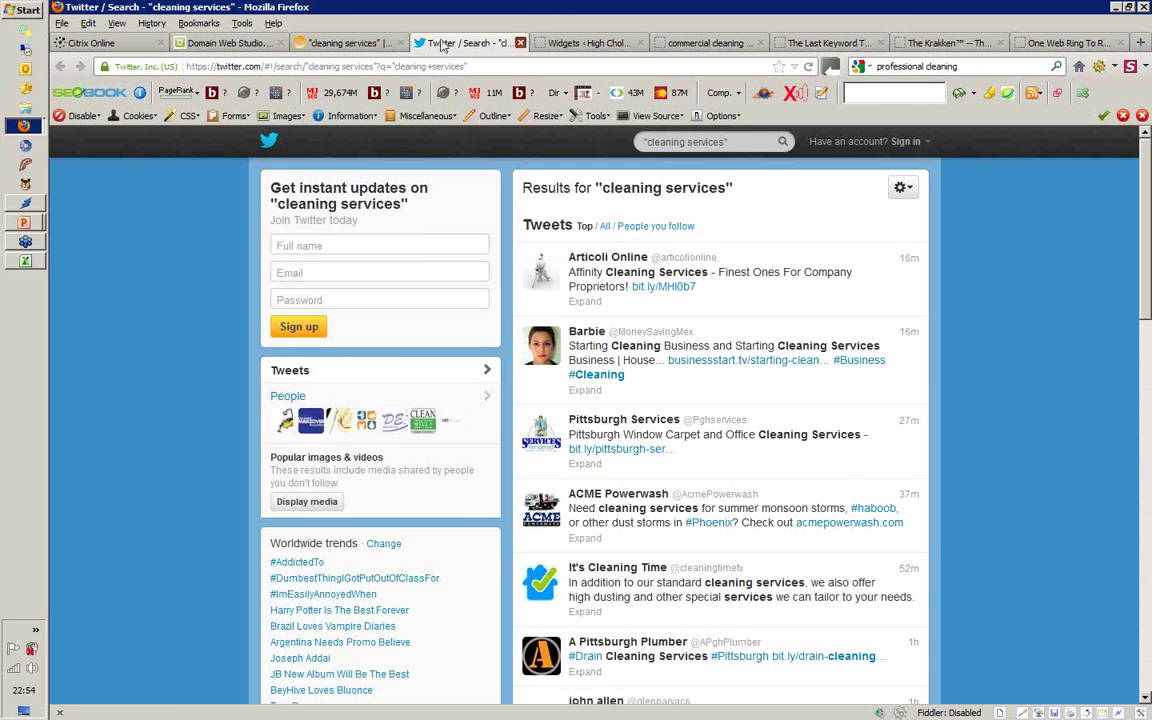
middle_click(441, 44)
middle_click(330, 43)
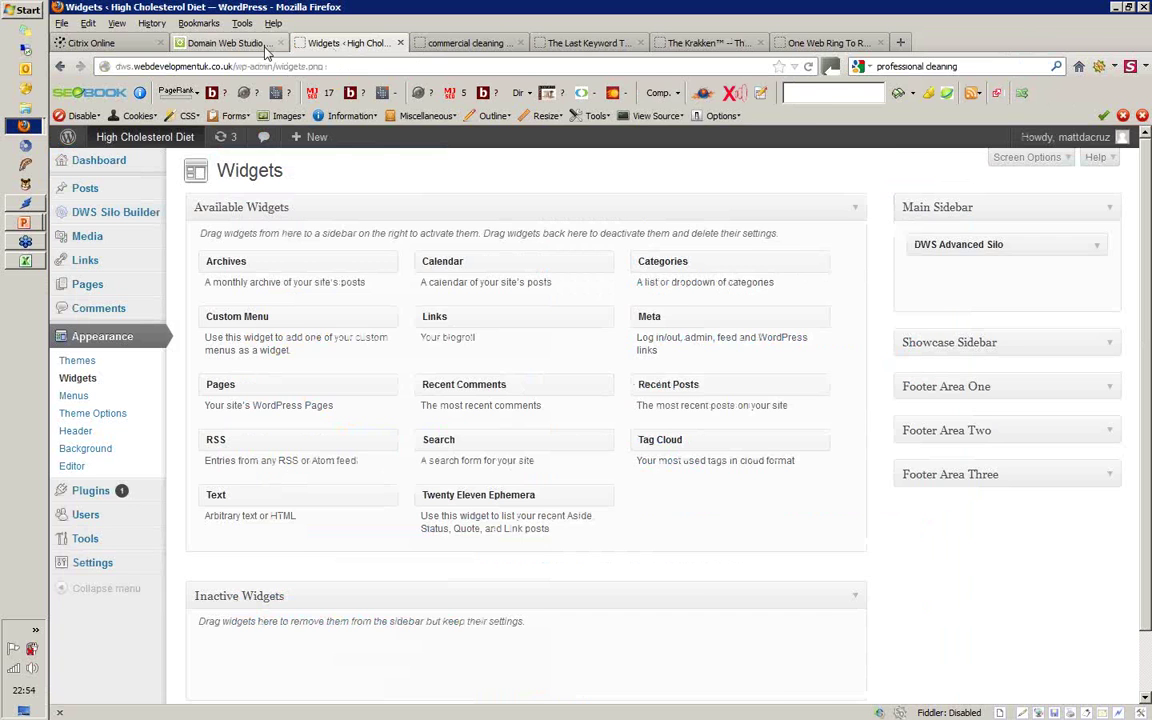
- Enable Twitter, YouTube, Facebook, LinkedIn, article directory, Omgili Search and PR Web as competitor promotional factors and update the promotion parameters
click(262, 45)
click(503, 352)
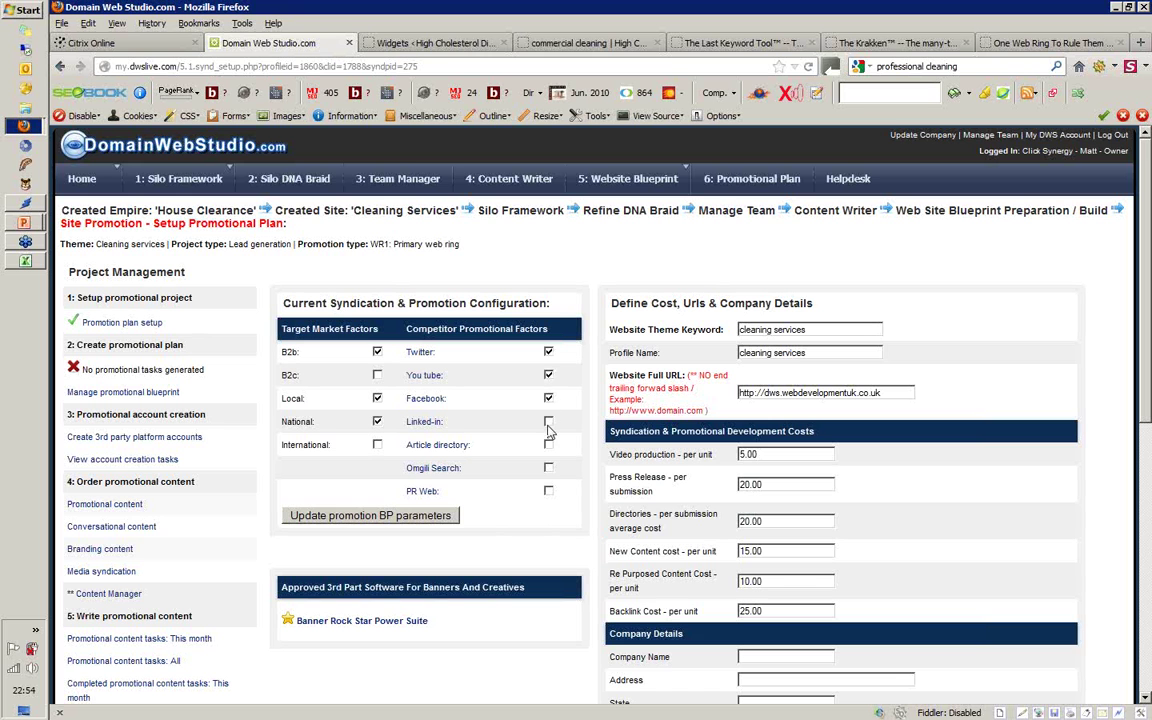
click(548, 444)
click(548, 467)
click(548, 490)
click(440, 421)
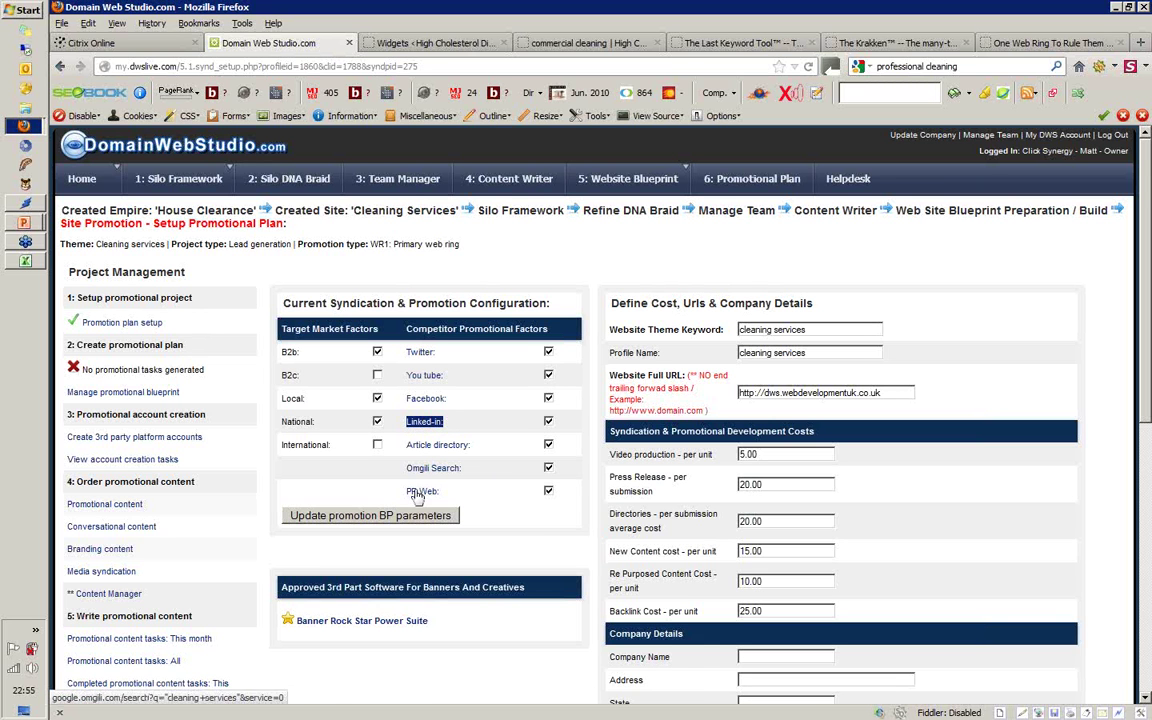
click(370, 516)
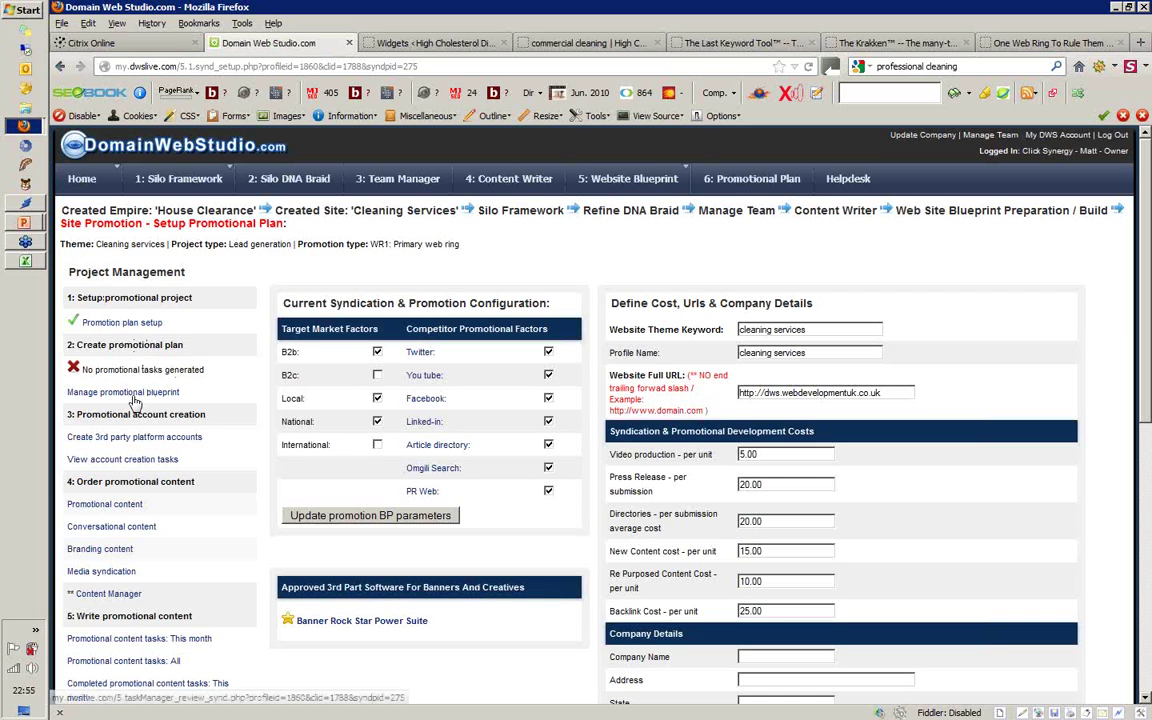
- Open the promotional blueprint manager and exclude all the listed office cleaning pages from the promotion
click(131, 393)
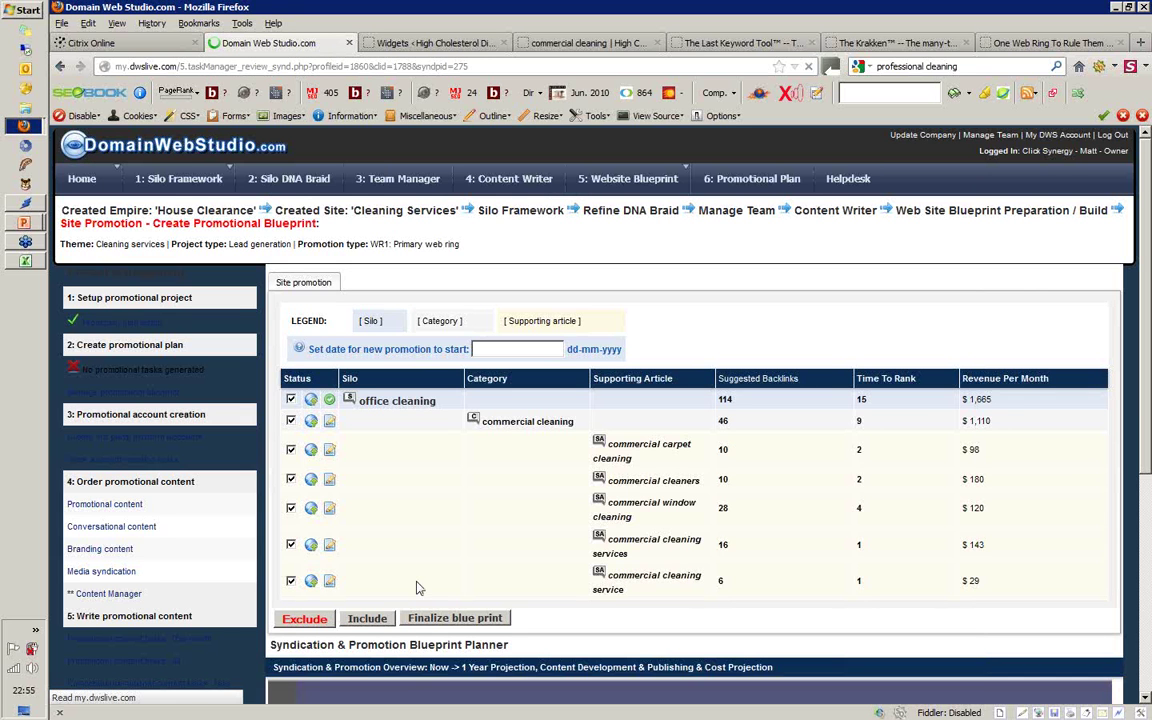
click(322, 620)
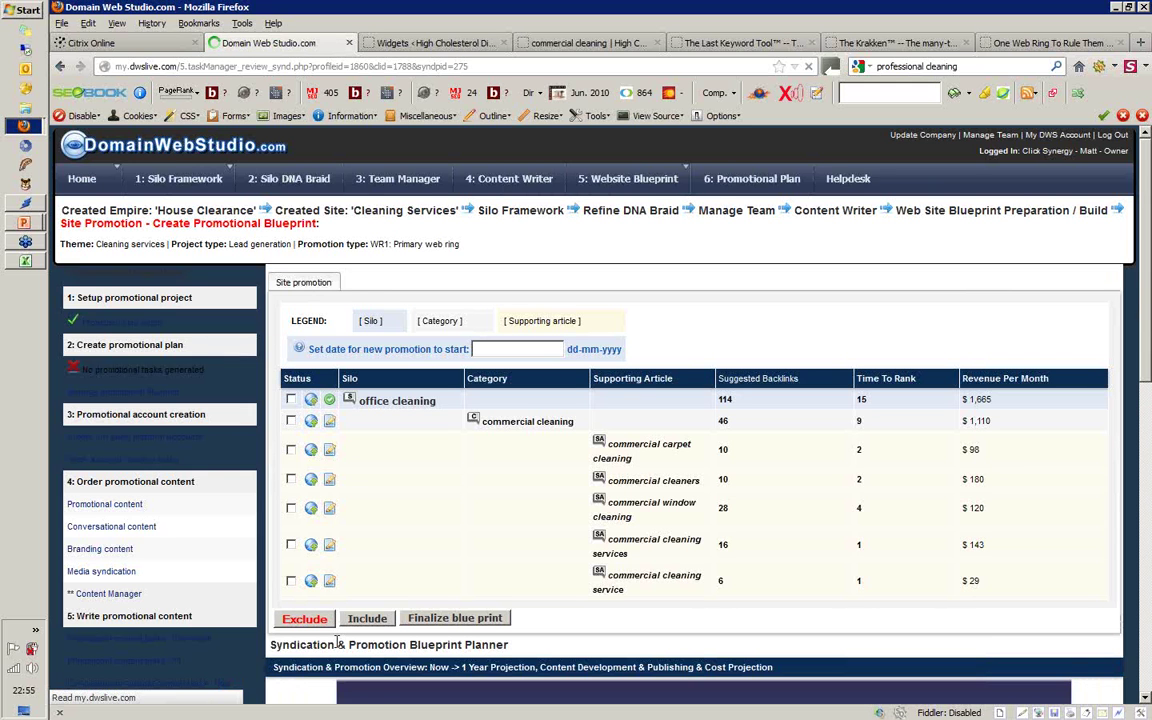
- Include the office cleaning silo, the commercial cleaning category and its five supporting articles in the promotion, with start date 2012-07-25
click(290, 399)
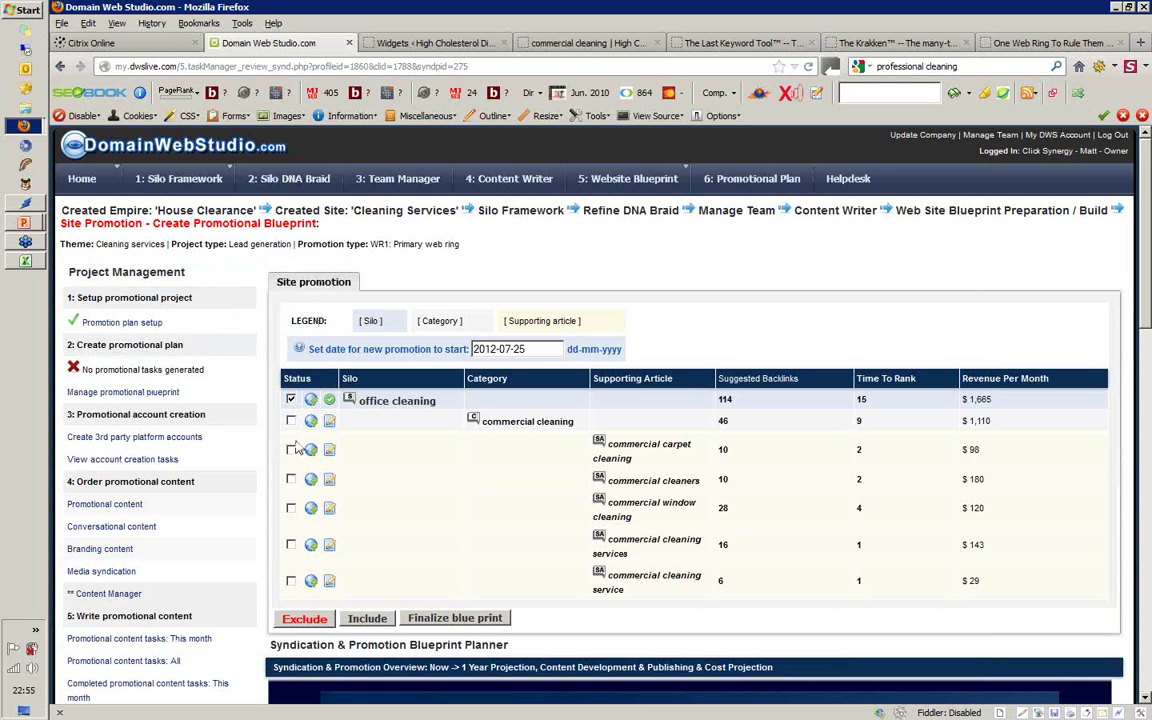
click(290, 421)
click(290, 449)
click(290, 479)
click(290, 507)
click(290, 544)
click(290, 581)
click(530, 349)
key(shift+Left)
key(shift+Left)
key(shift+Left)
key(shift+Left)
key(shift+Left)
click(368, 618)
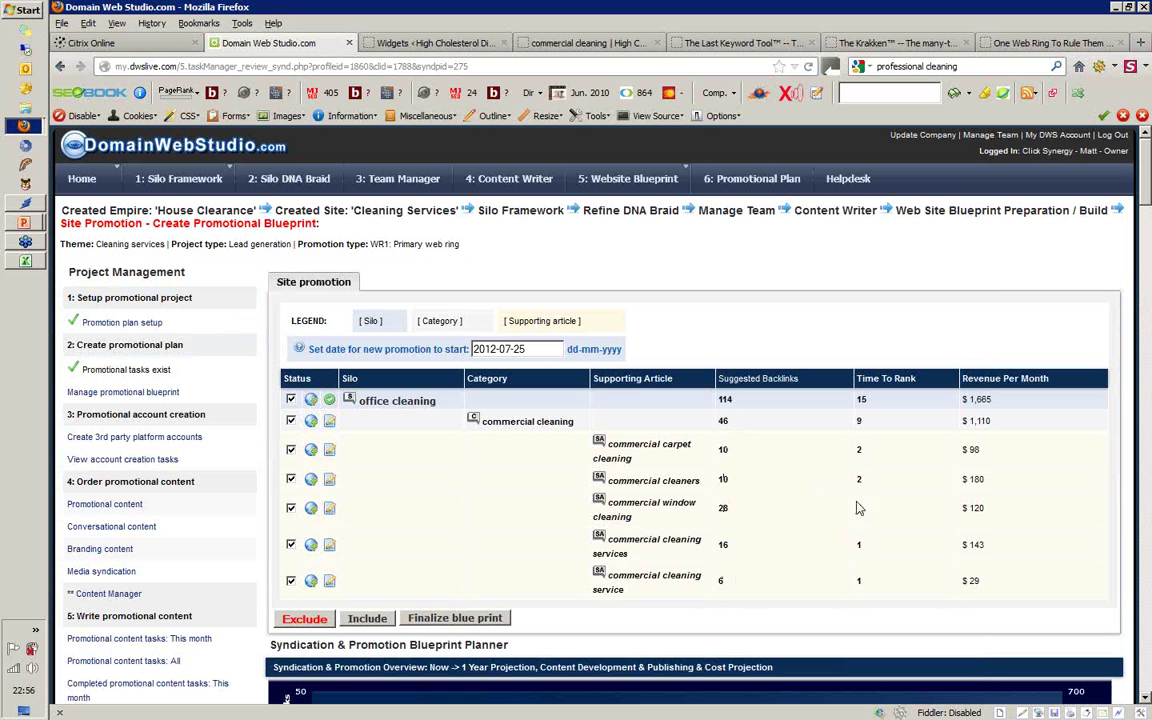
- Review the promotion planner's one-year projection chart and the monthly content amounts and estimated costs
click(1146, 702)
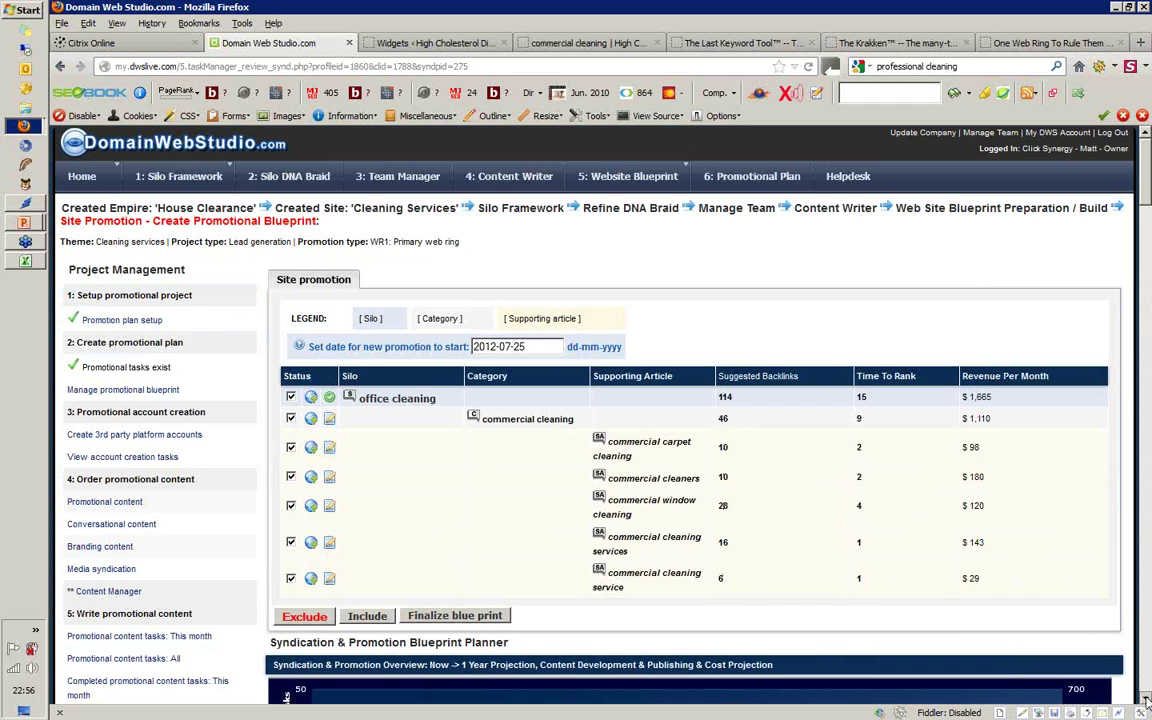
click(1146, 702)
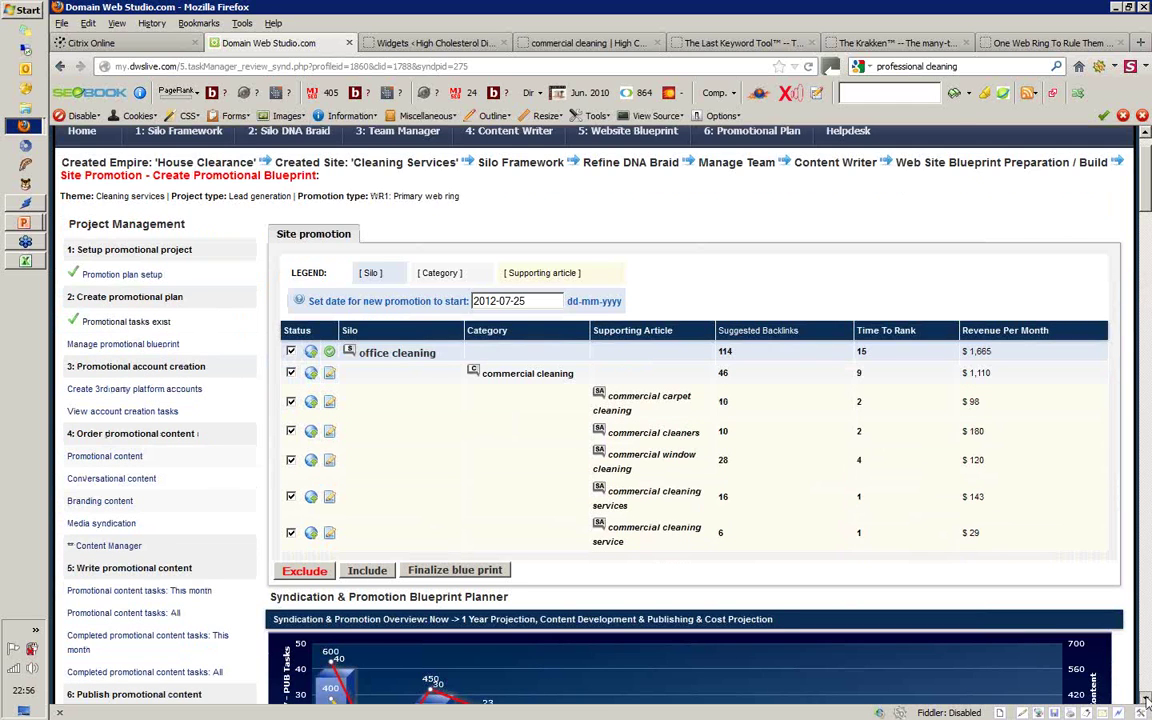
click(1146, 702)
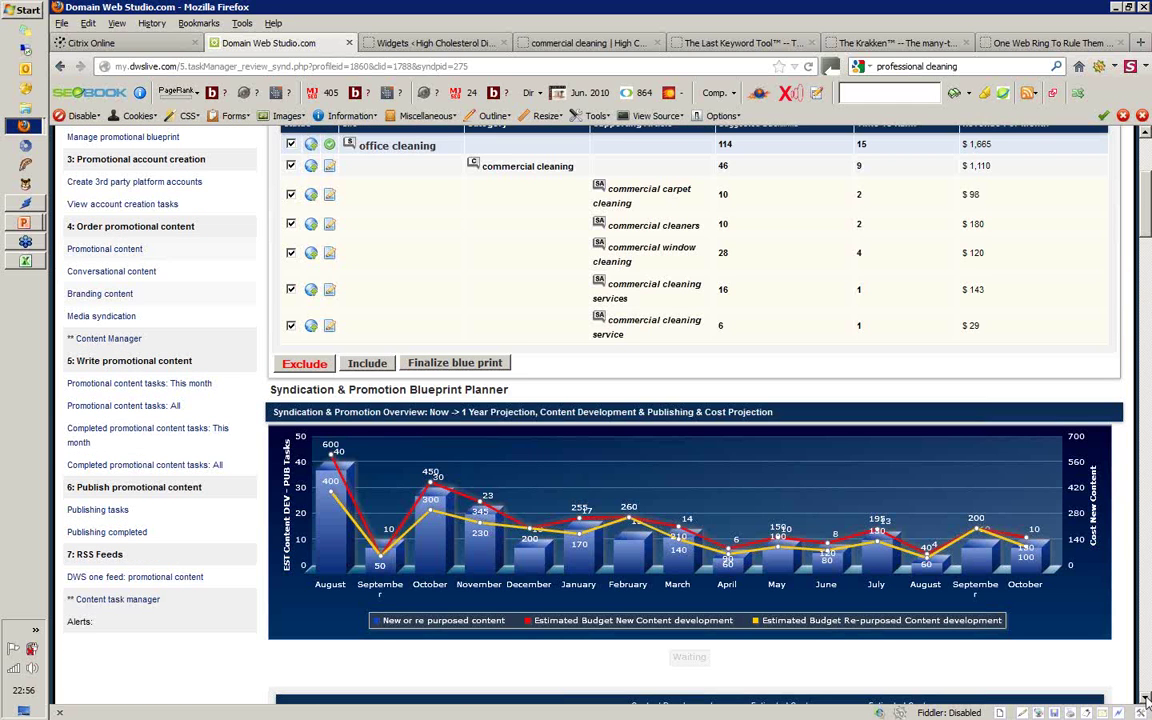
click(1146, 702)
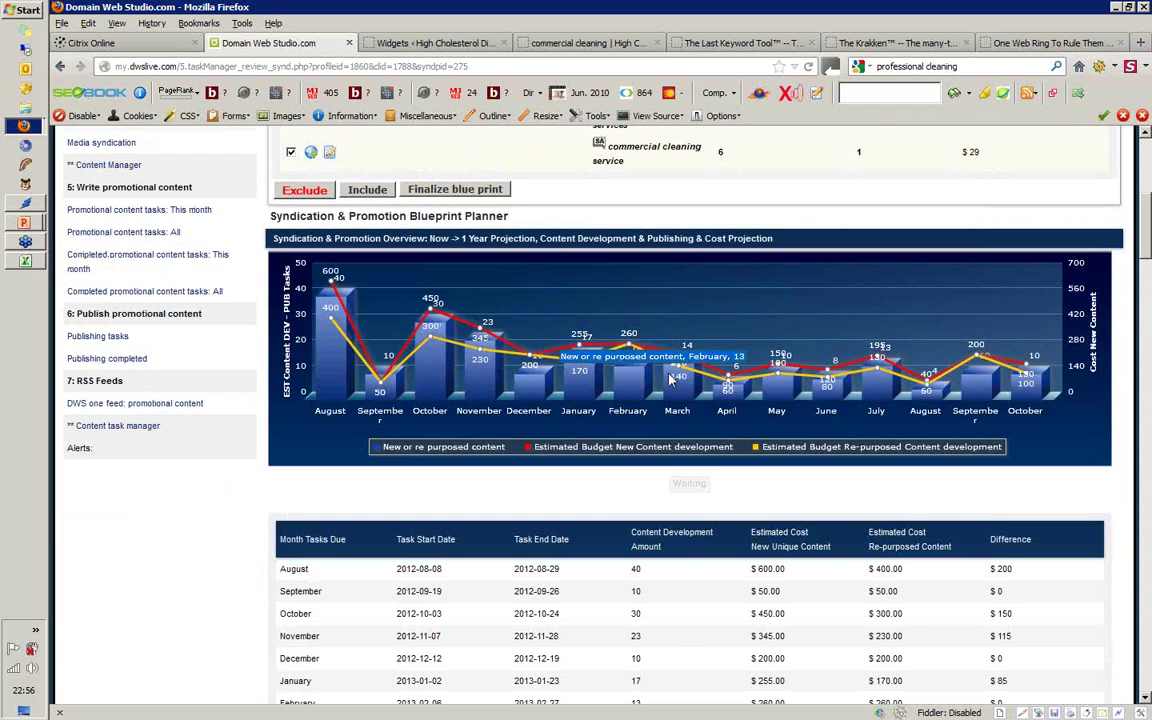
mouse_move(685, 396)
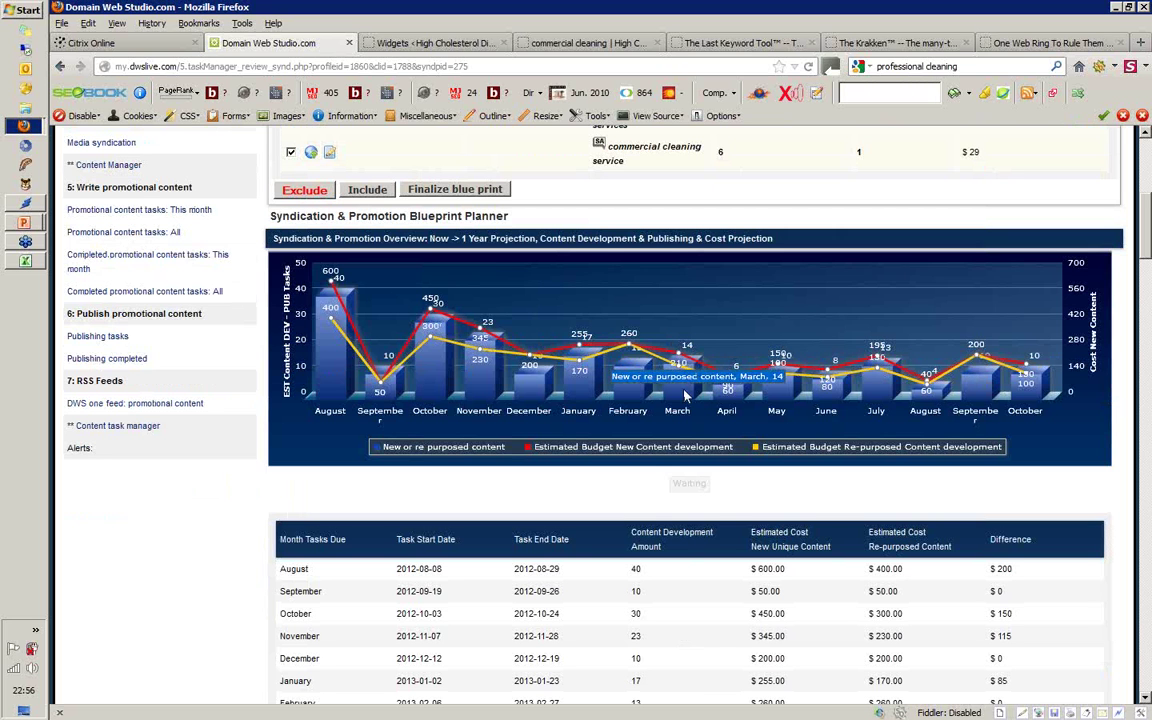
- Examine the month-by-month table of task dates, content amounts and cost differences between unique and re-purposed content, through to October 2013
click(1146, 700)
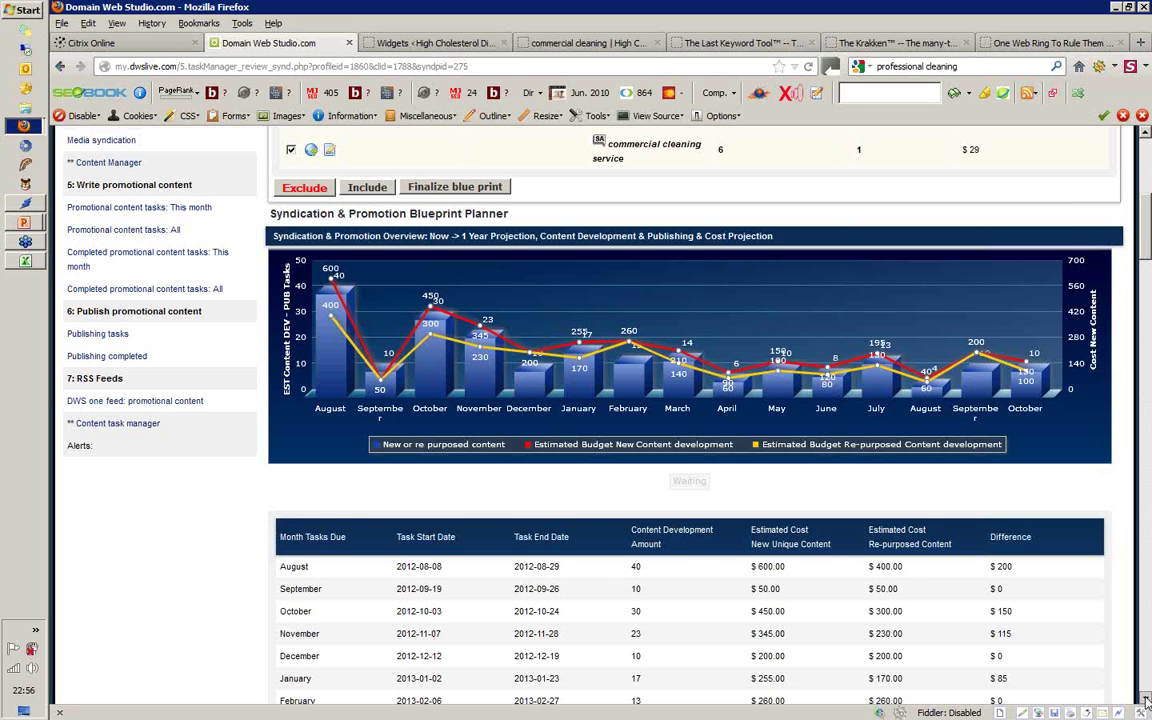
click(1146, 700)
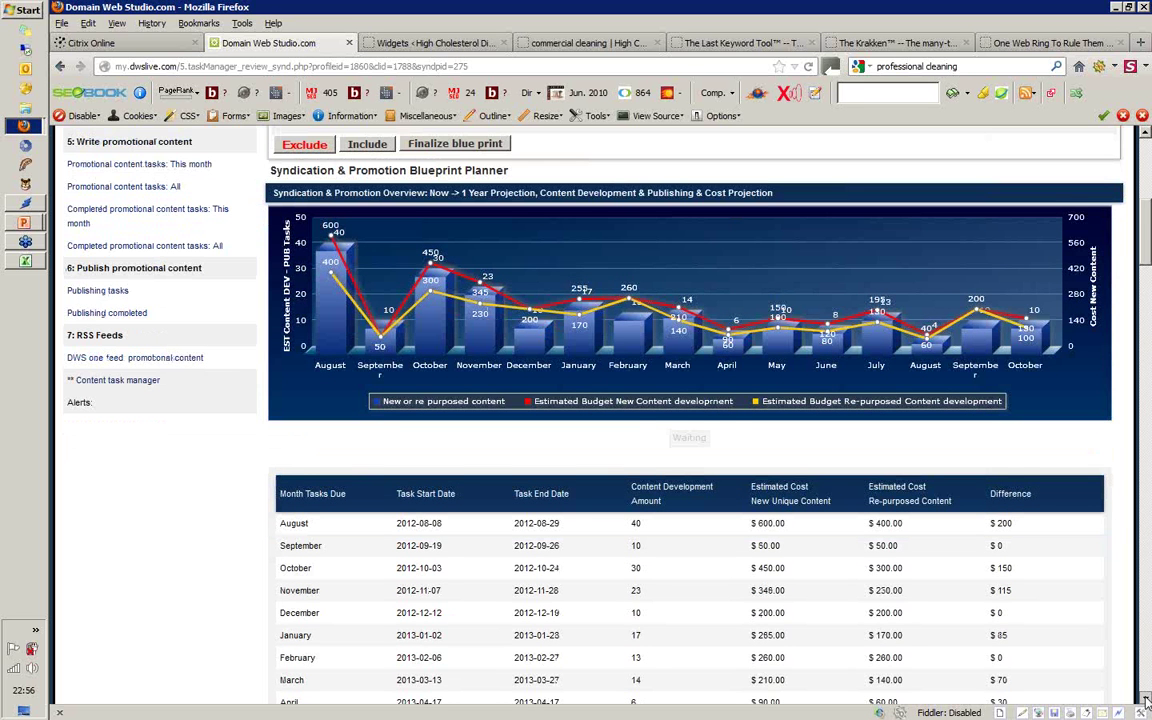
click(1146, 700)
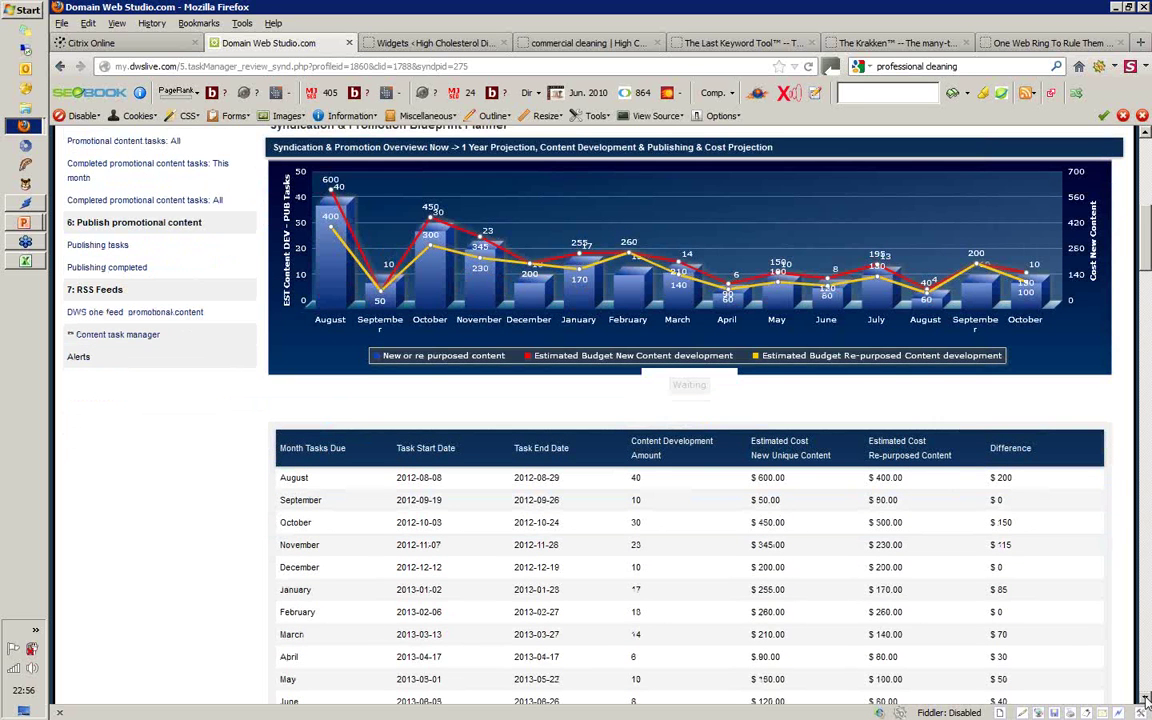
click(1146, 700)
click(1146, 700)
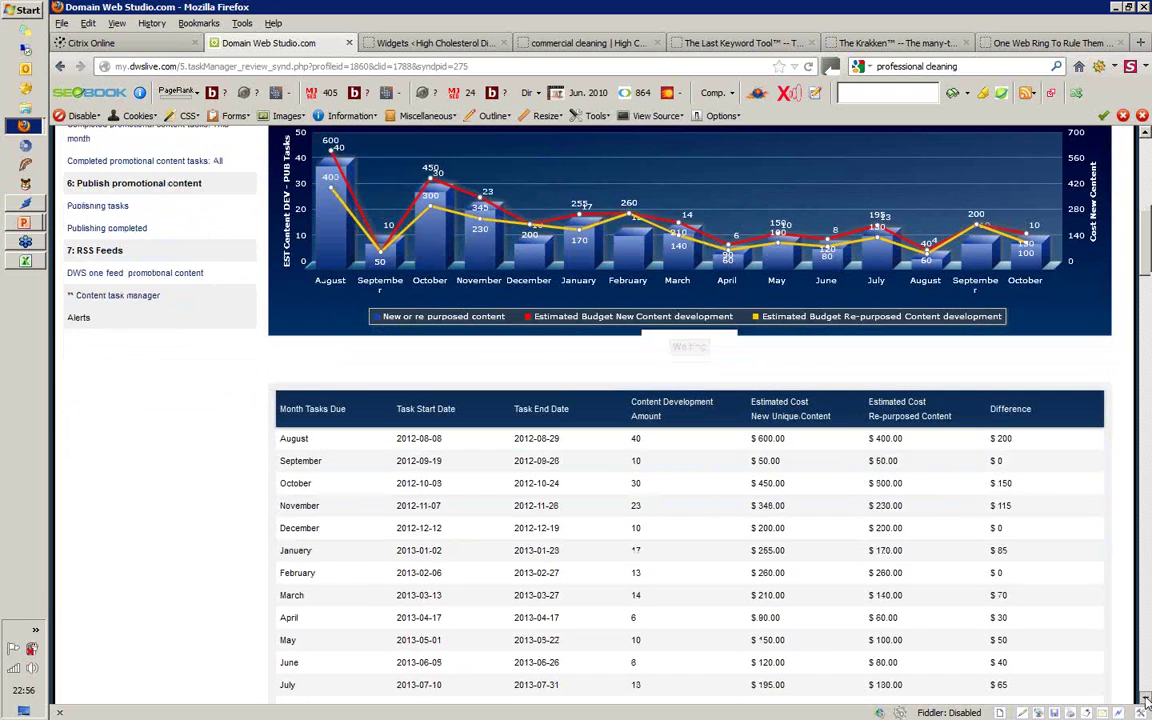
click(1146, 700)
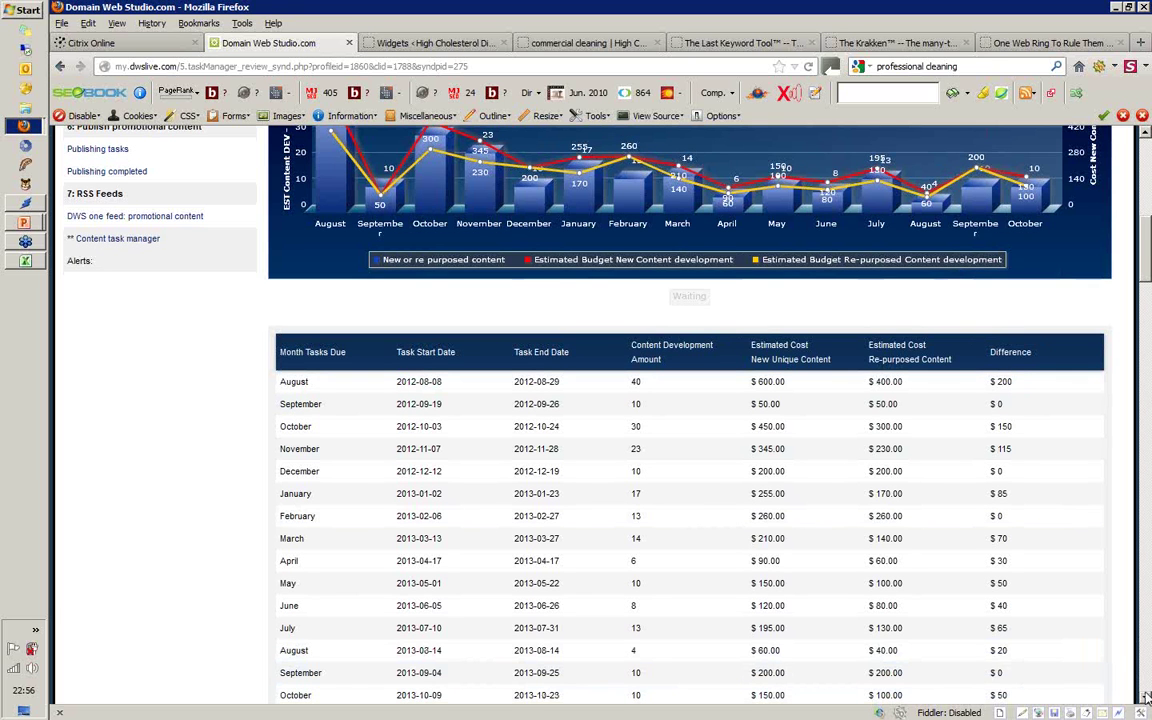
click(1146, 700)
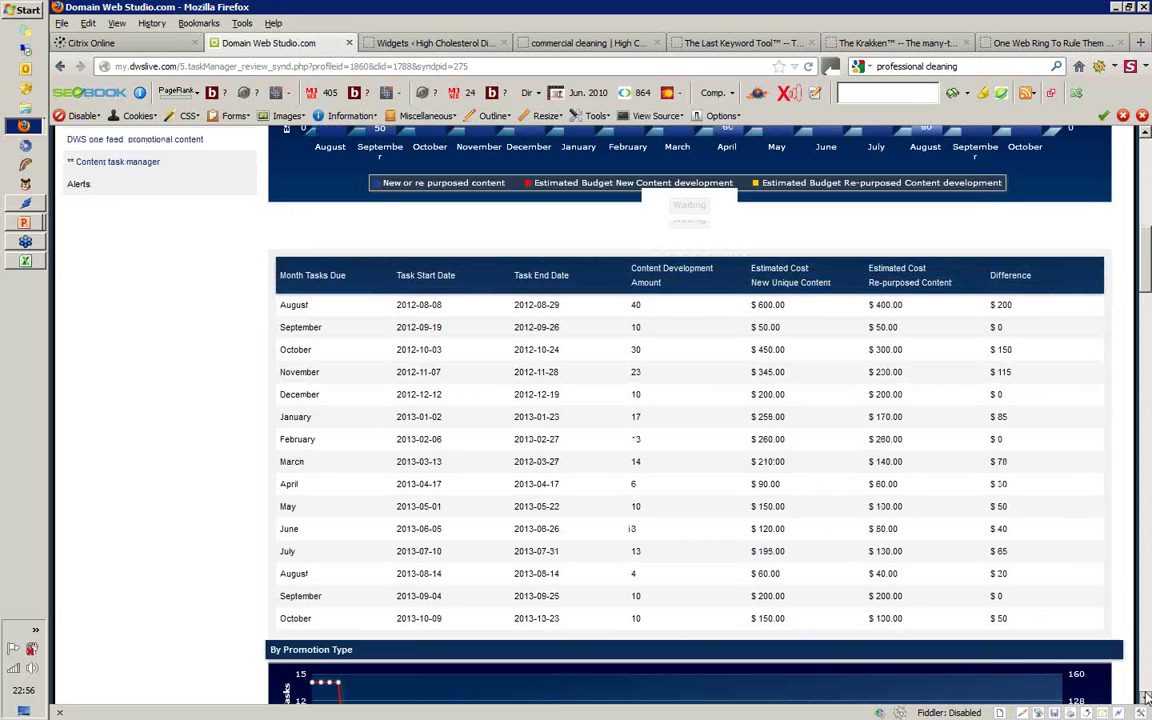
click(1146, 700)
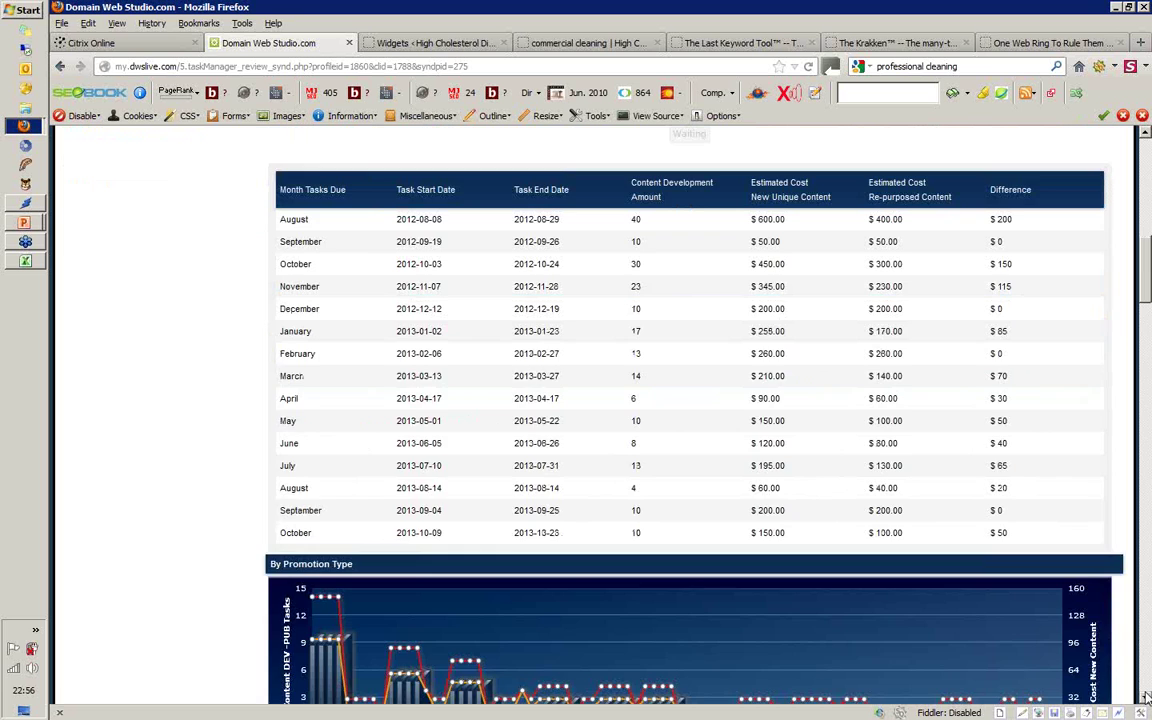
- Examine the projection by promotion type, including its chart and the table of task dates, content amounts and estimated costs
click(1146, 700)
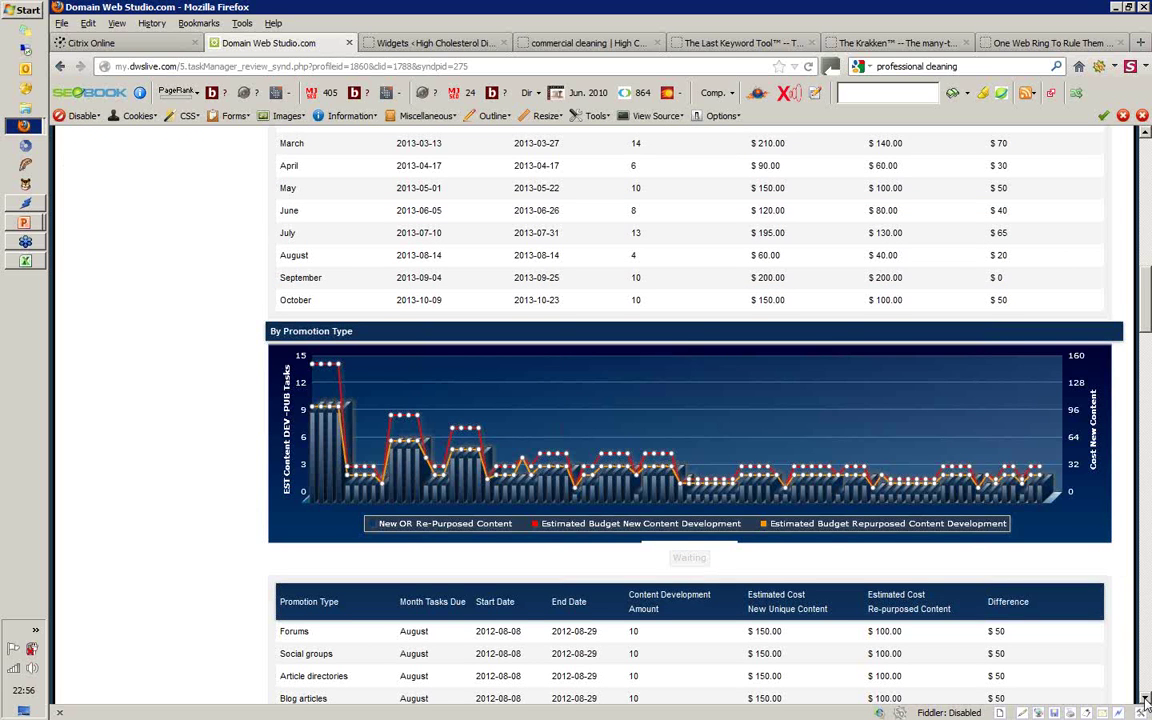
click(1146, 700)
click(1146, 700)
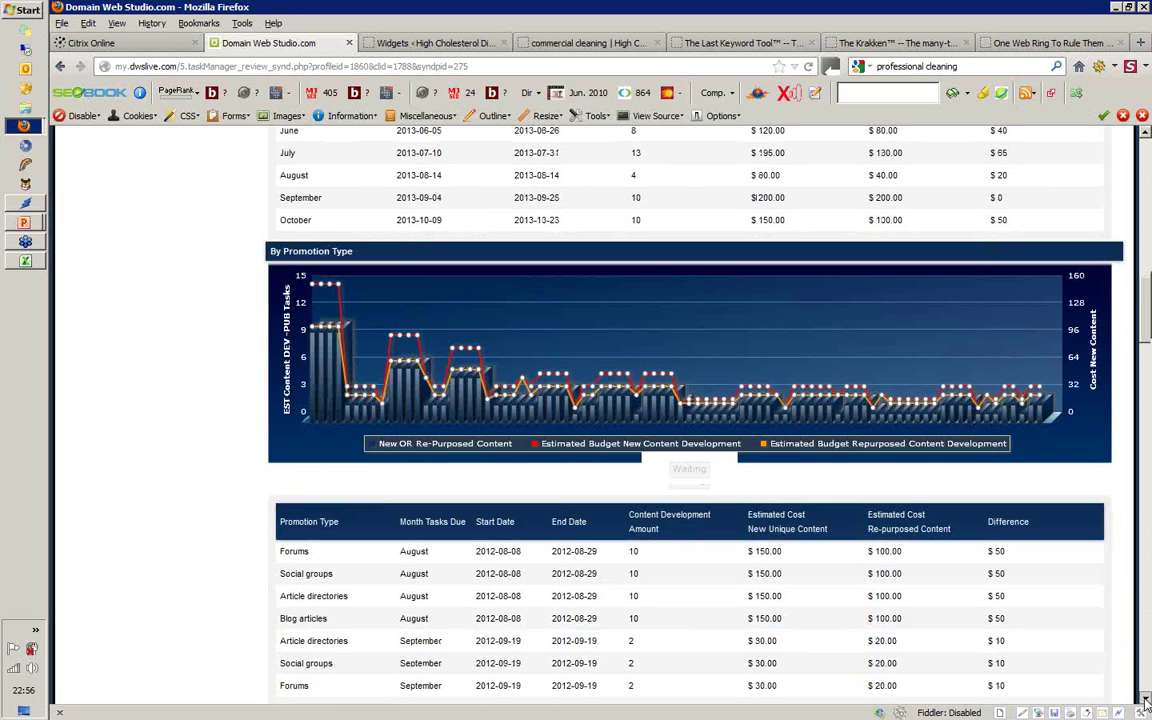
click(1146, 700)
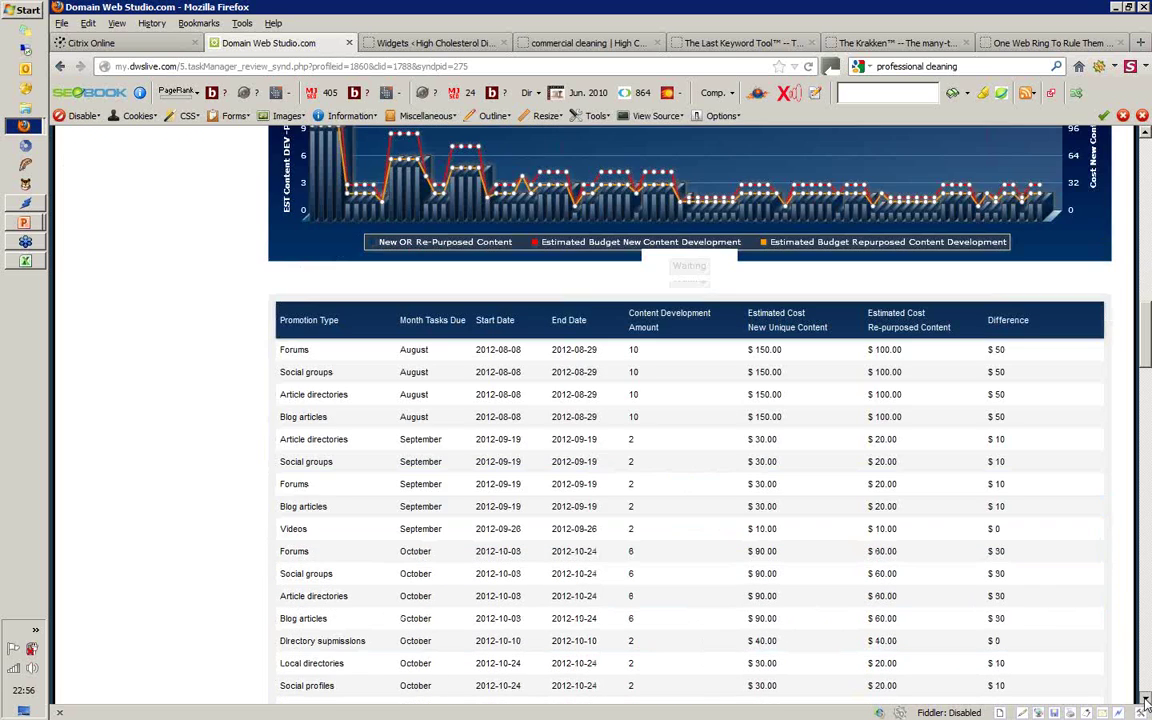
click(1146, 700)
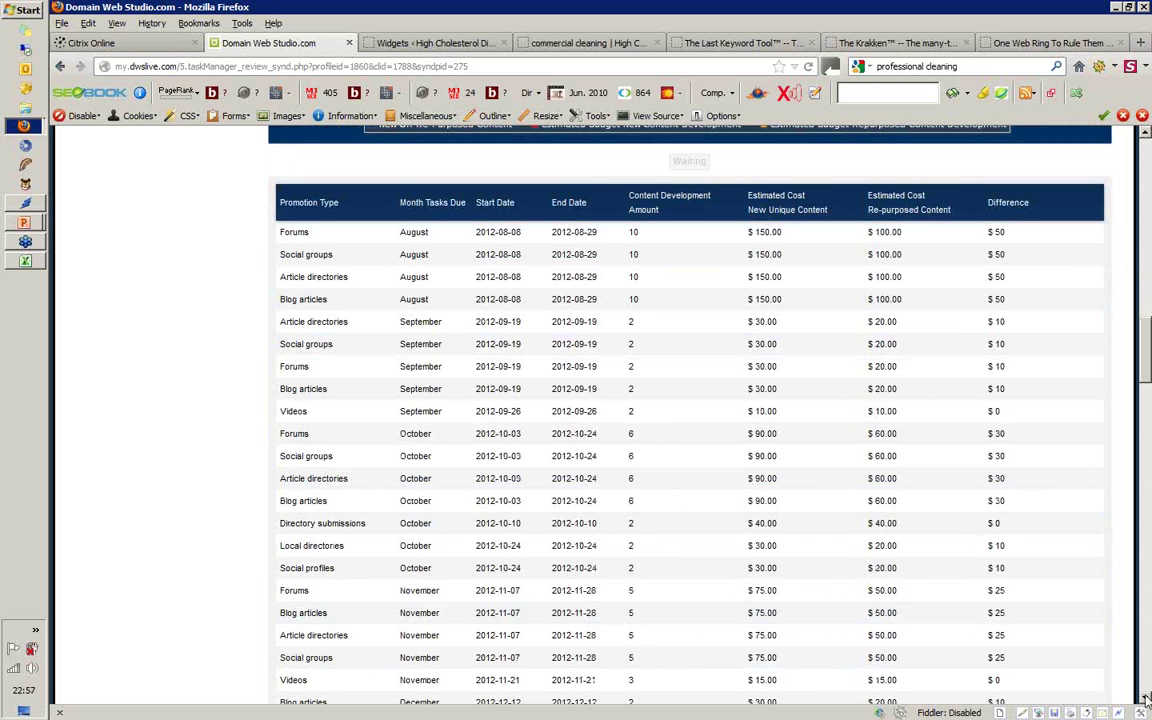
click(1146, 700)
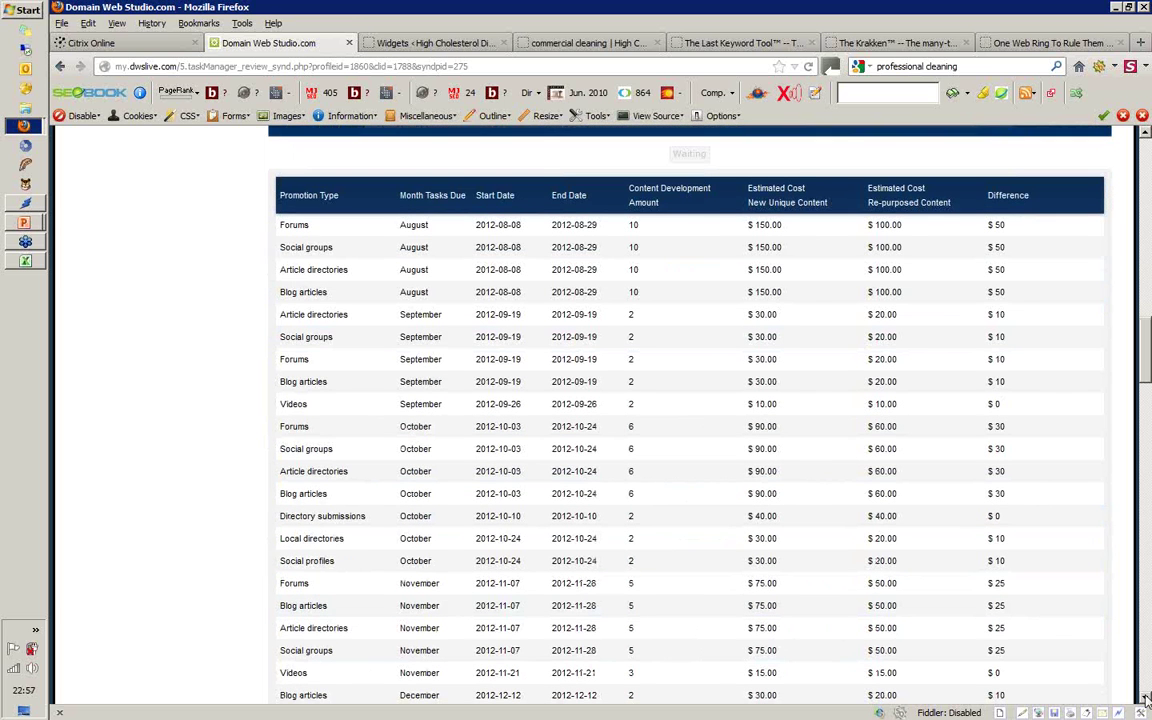
click(1146, 700)
click(1146, 700)
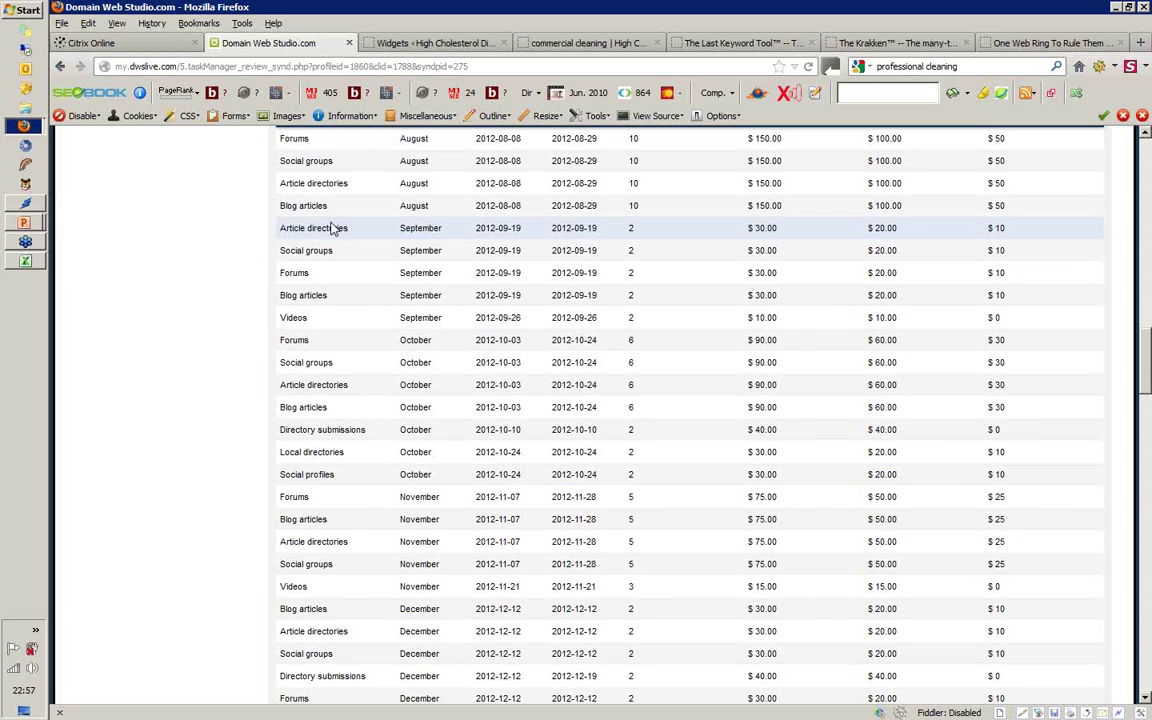
- Highlight the August forums, social groups and article directories entries one after another in the promotion type table
double_click(292, 139)
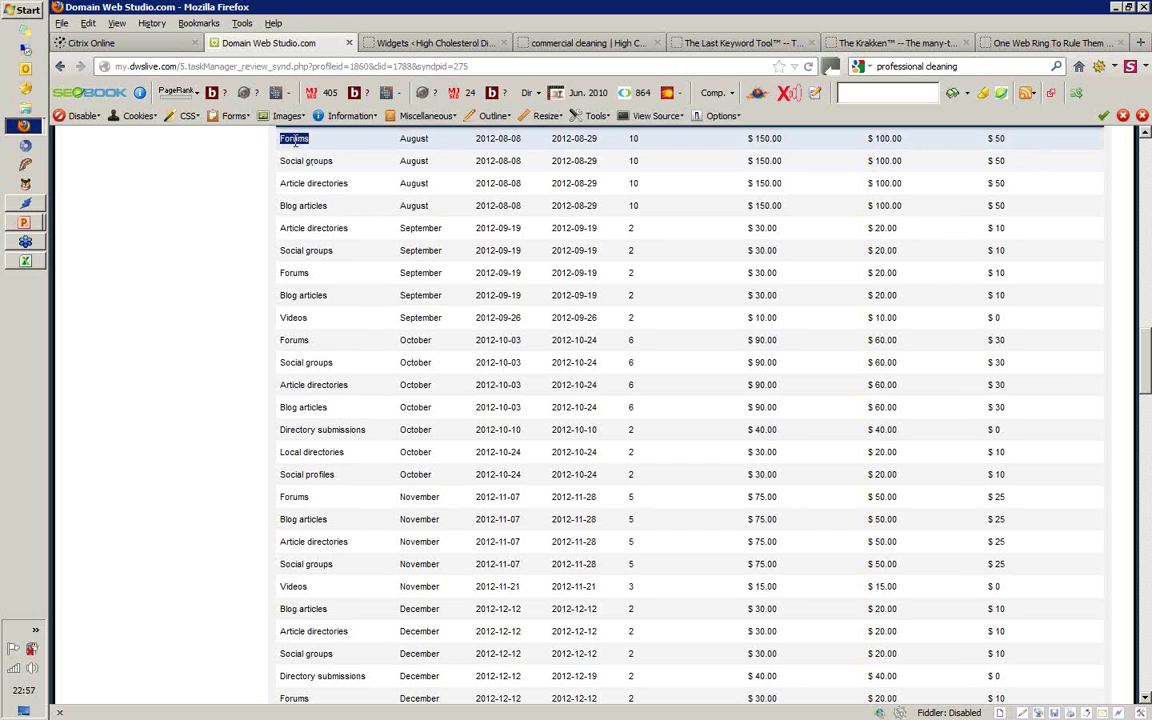
click(347, 172)
drag(346, 166, 281, 160)
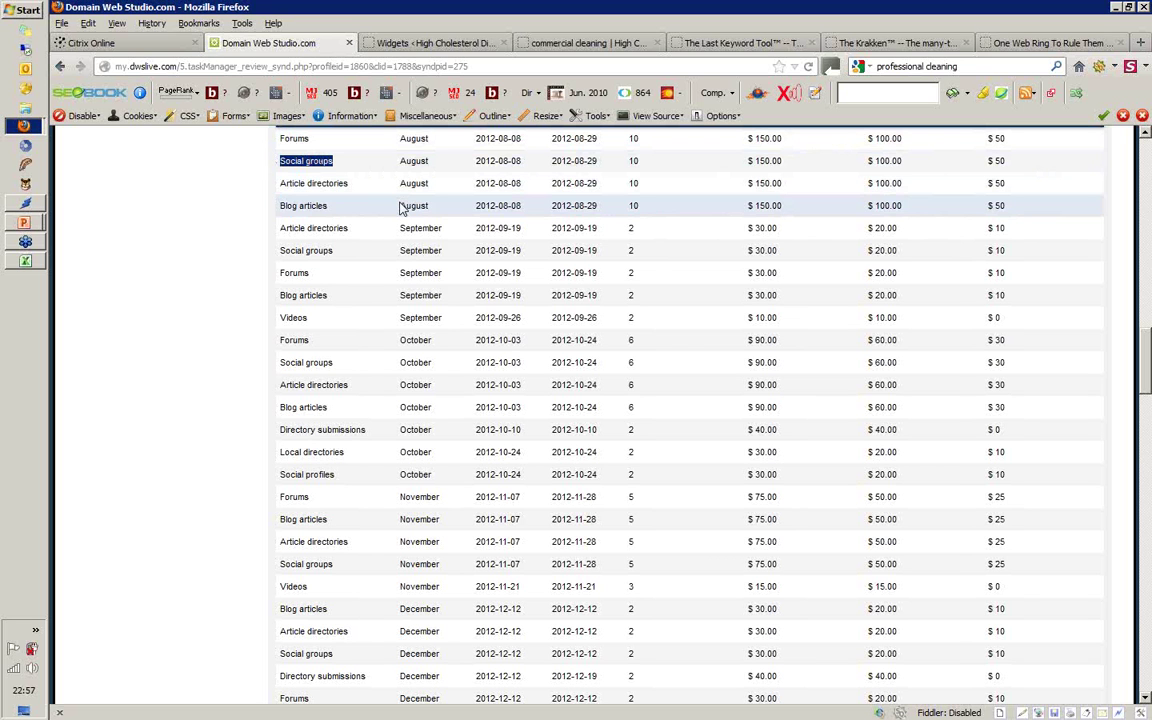
drag(347, 184, 276, 184)
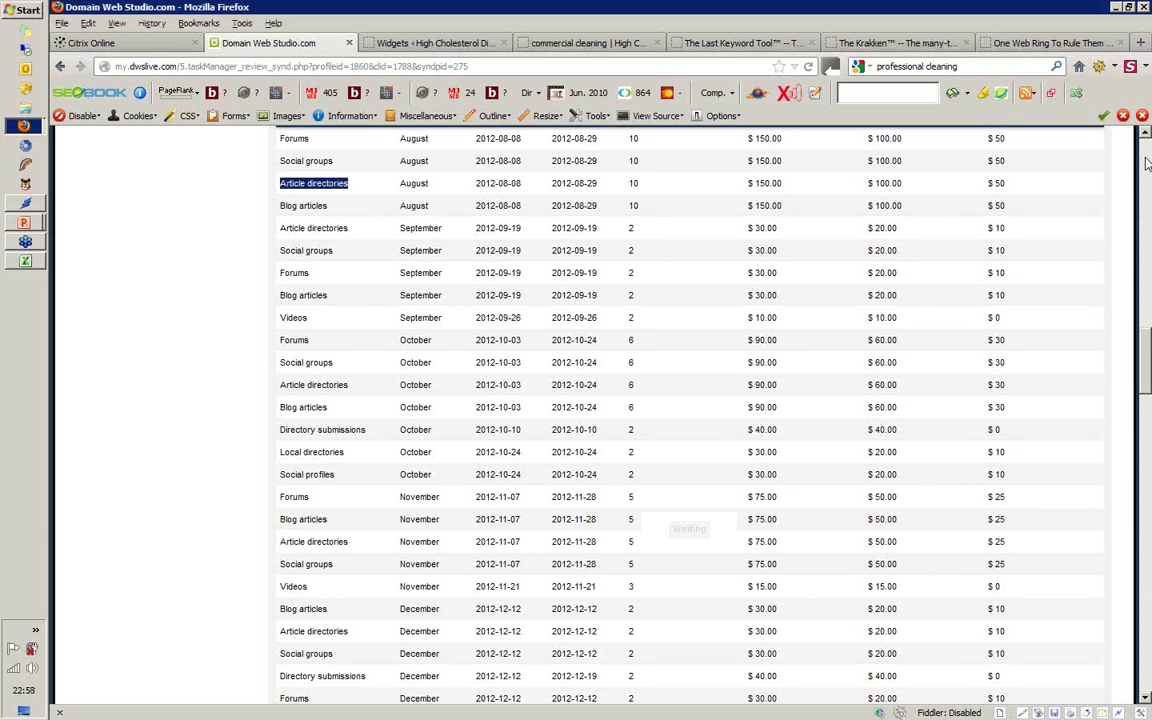
- Review the promotion type chart again, examine the projection and task table by keyword, and return to the site promotion list
scroll(1147, 163, up, 8)
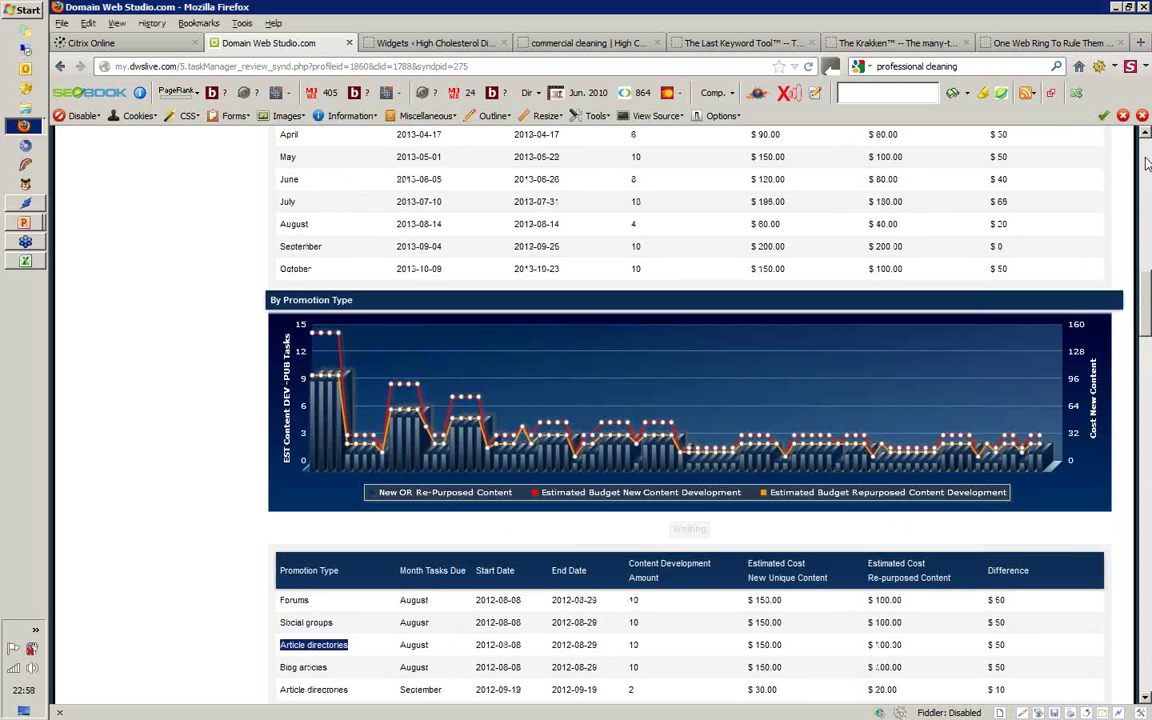
scroll(1147, 436, up, 1)
scroll(1147, 436, down, 1)
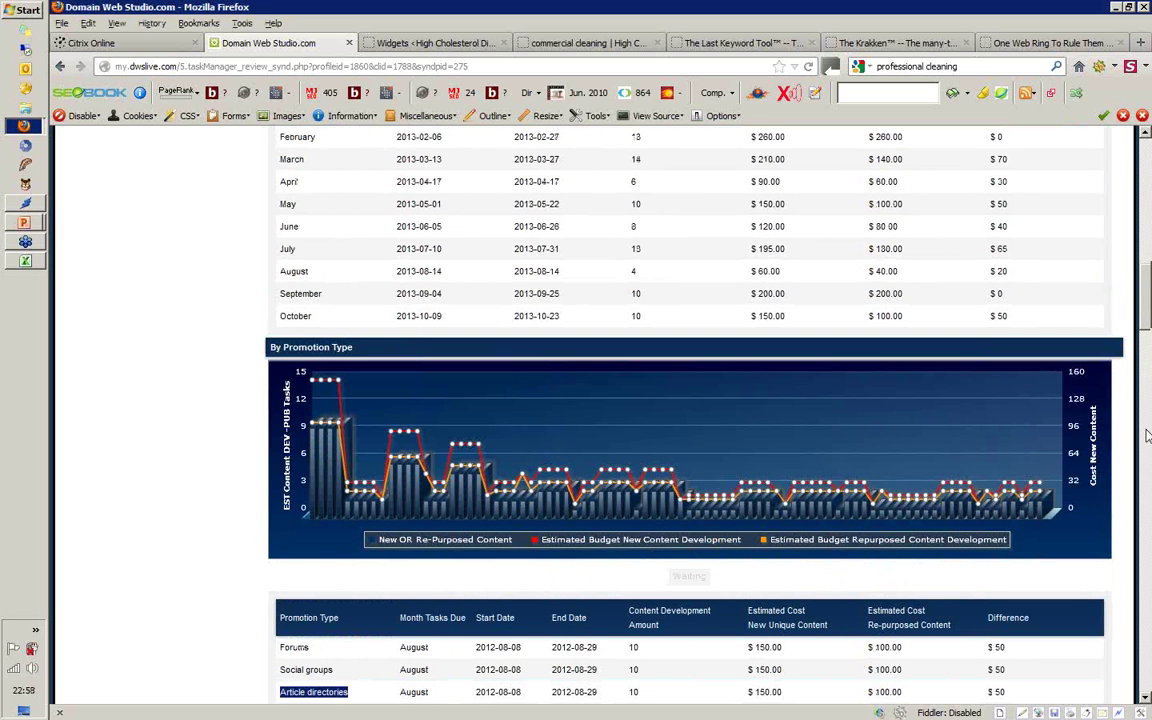
scroll(1147, 436, down, 9)
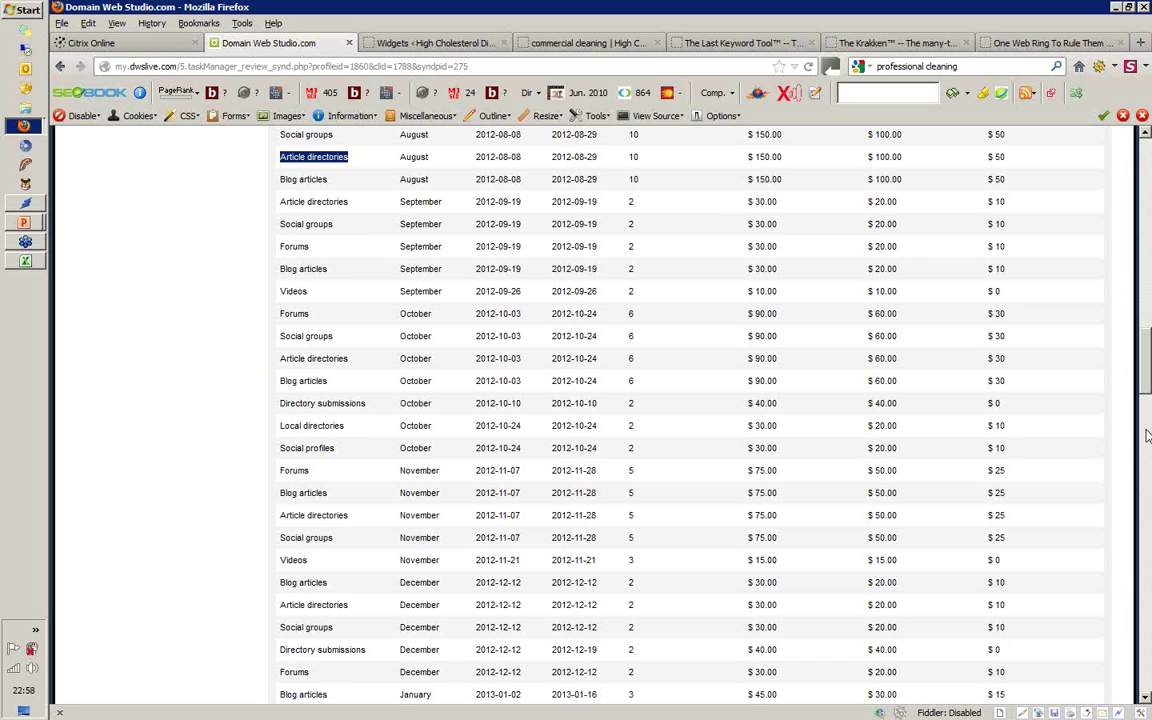
scroll(1147, 436, down, 8)
drag(1147, 435, 1148, 598)
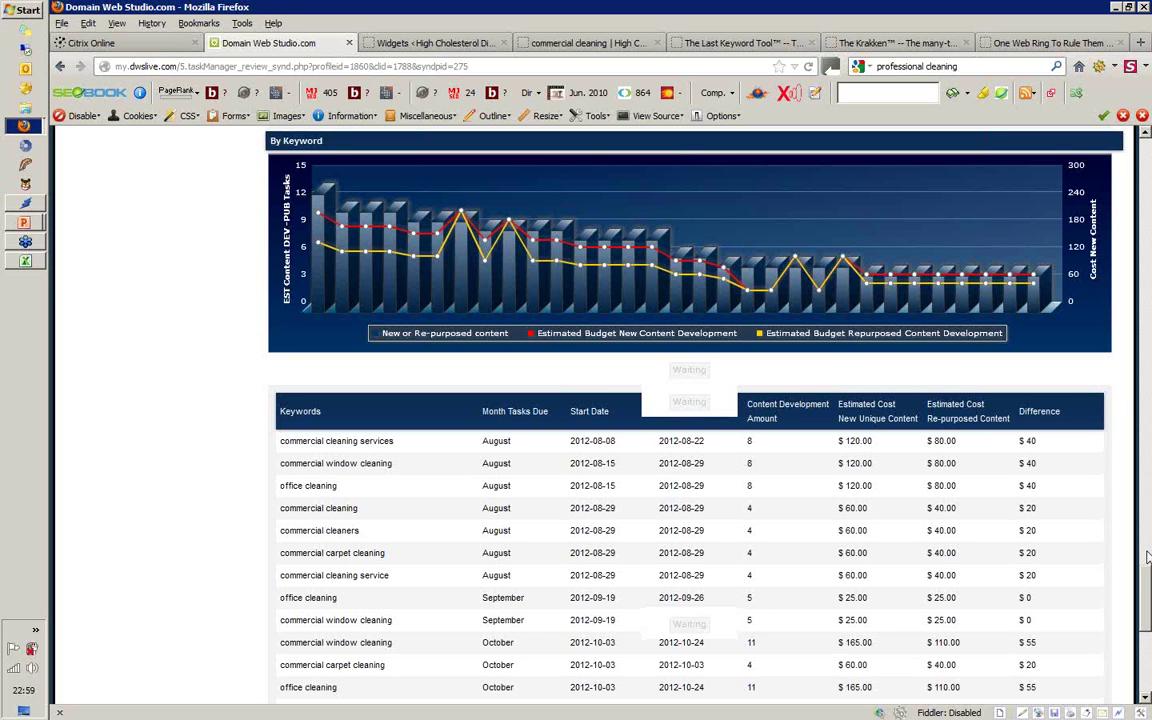
drag(1148, 557, 1148, 165)
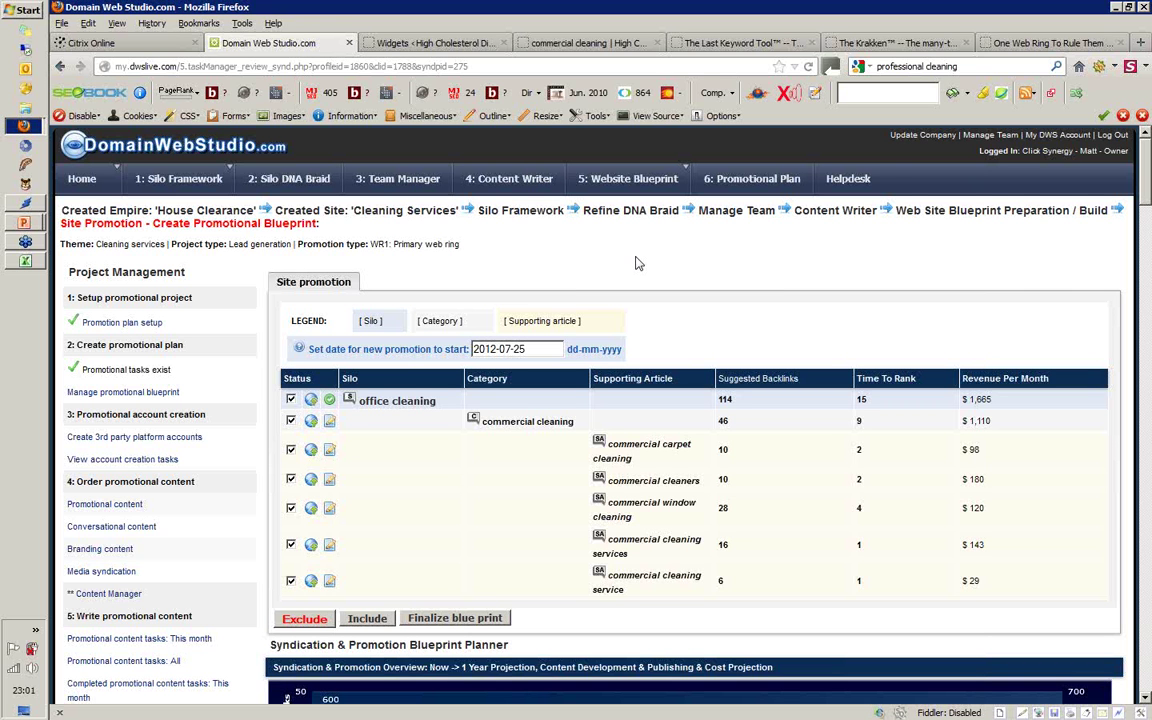
- Switch to the PowerPoint presentation, leave the slide show and display slide 5, "Lets look at the whole process"
click(26, 224)
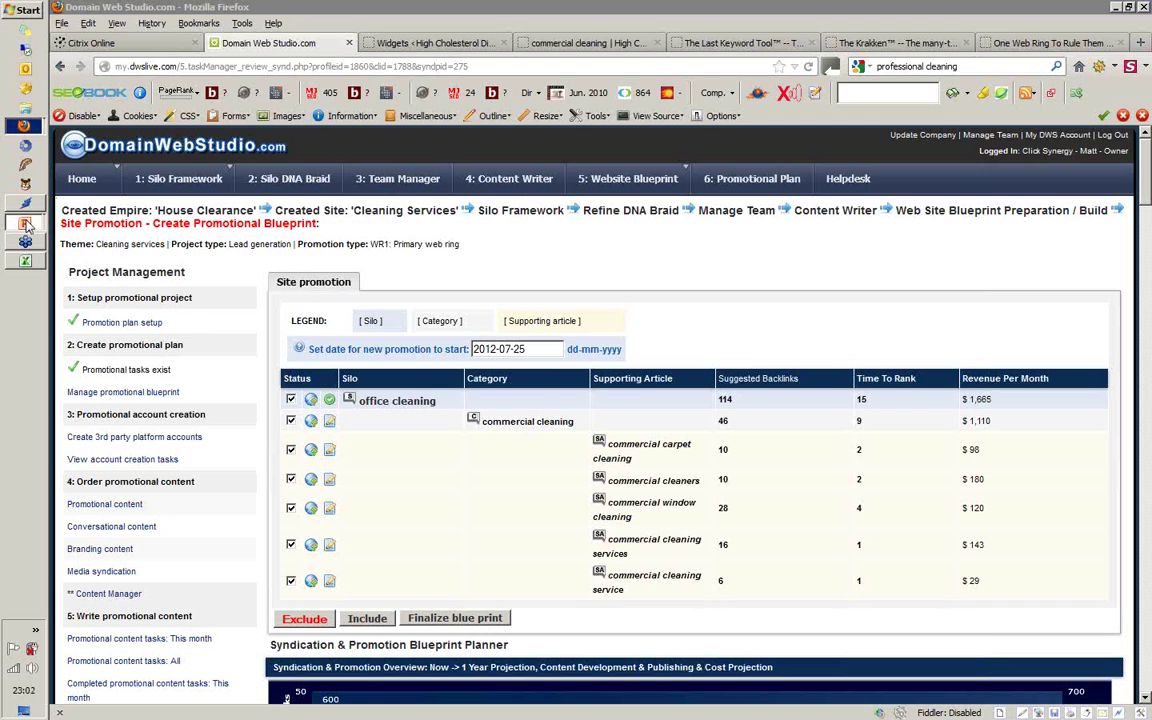
click(97, 237)
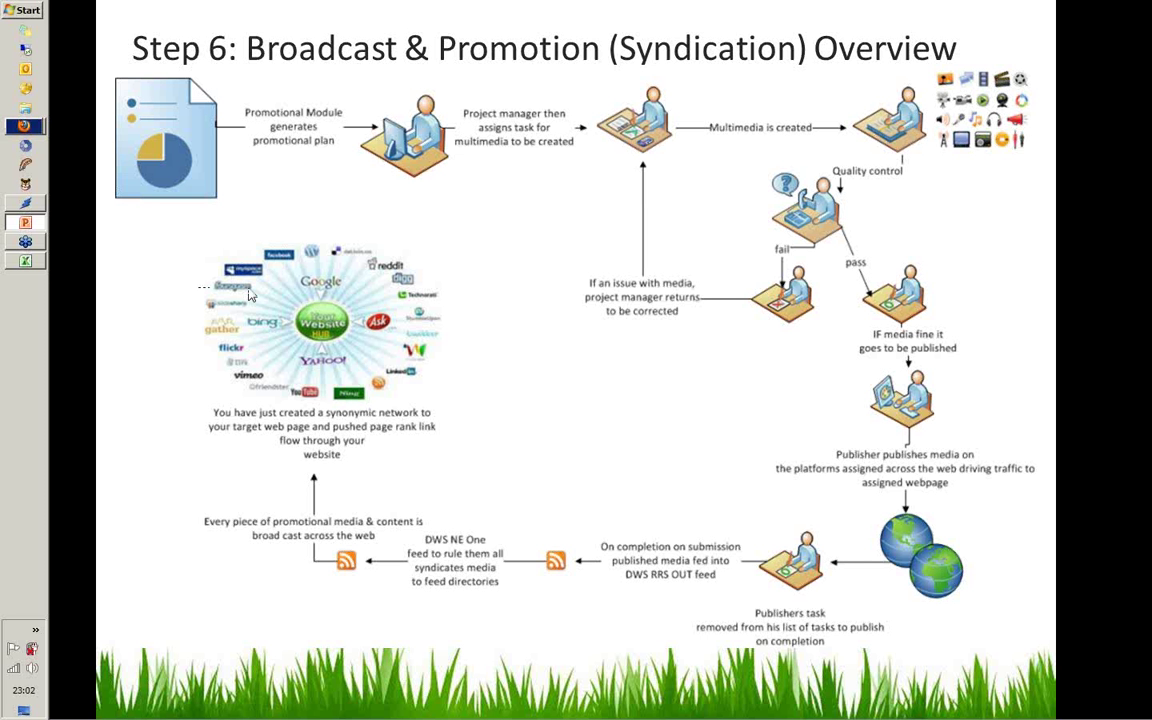
key(Escape)
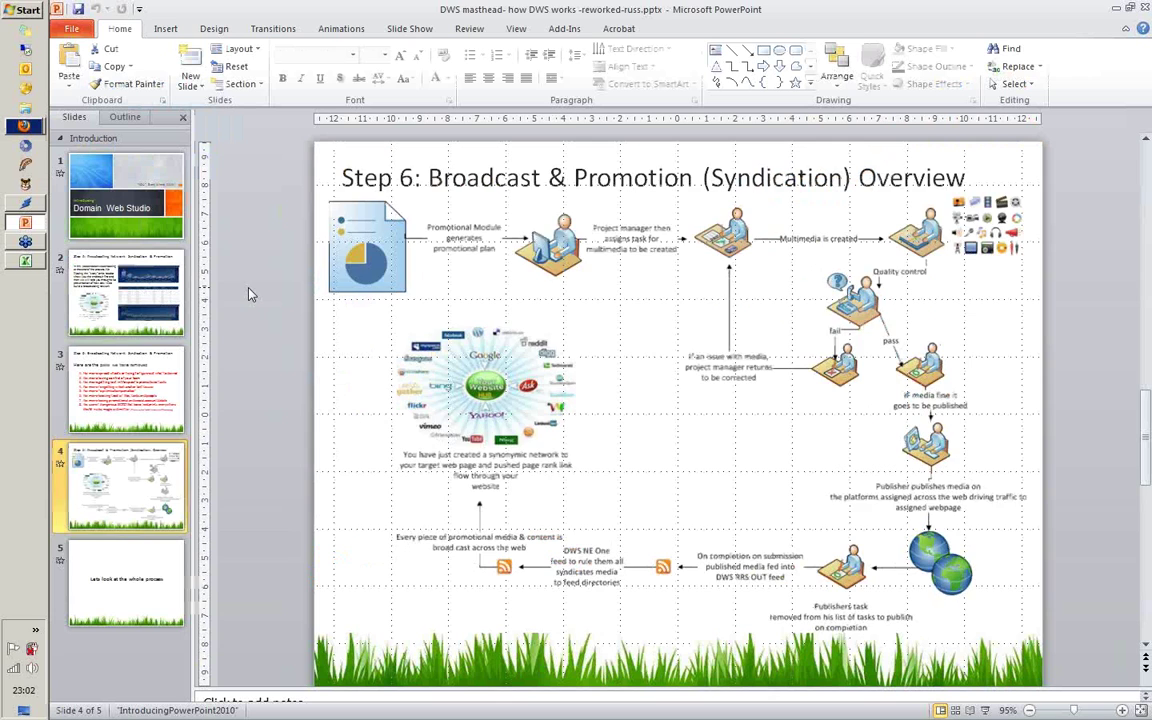
click(140, 598)
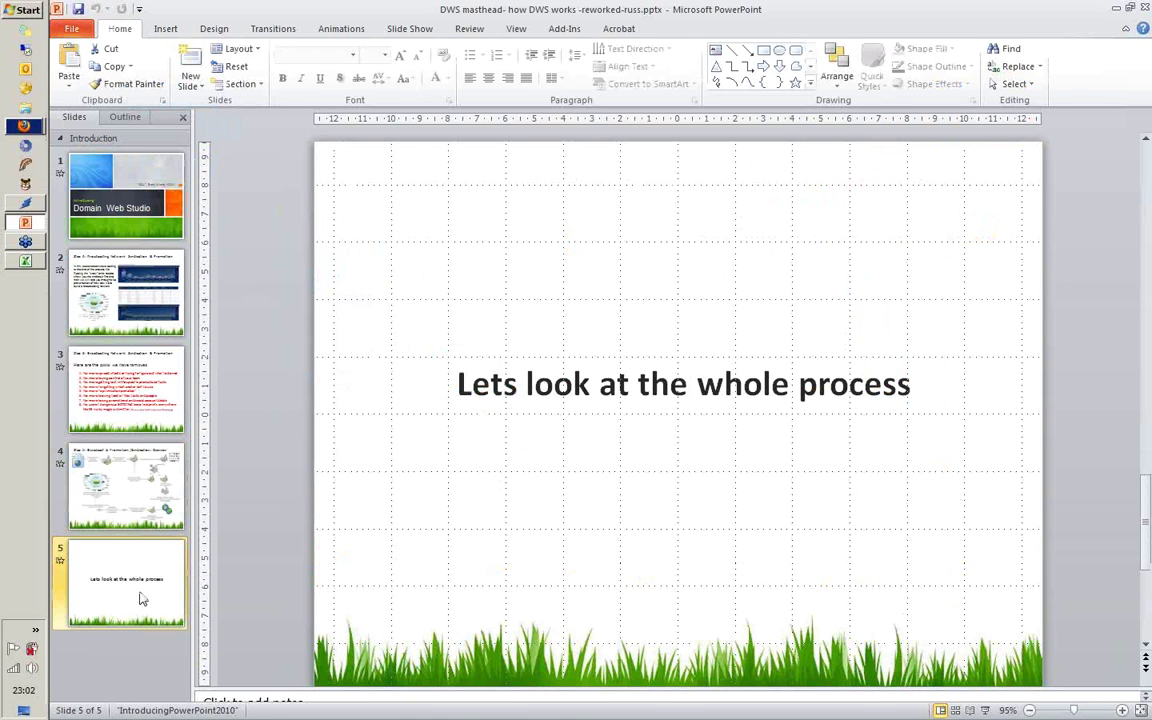
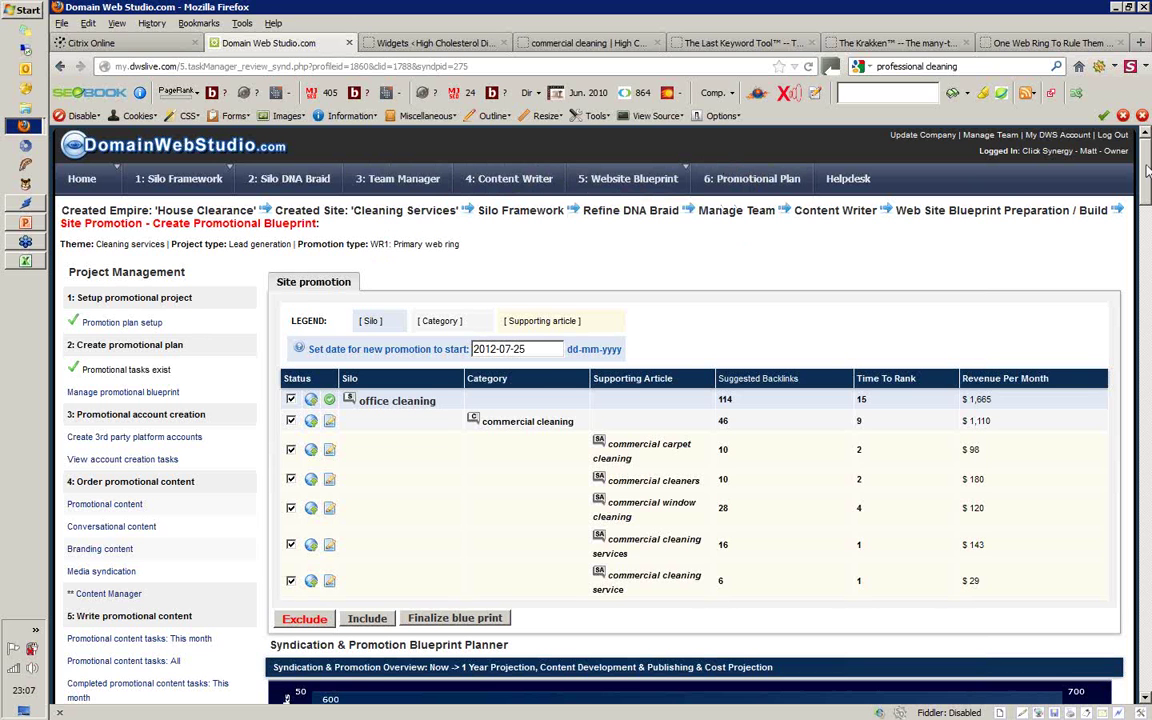
- Open the page for creating 3rd party platform accounts for the cleaning services promotion
scroll(1148, 172, down, 1)
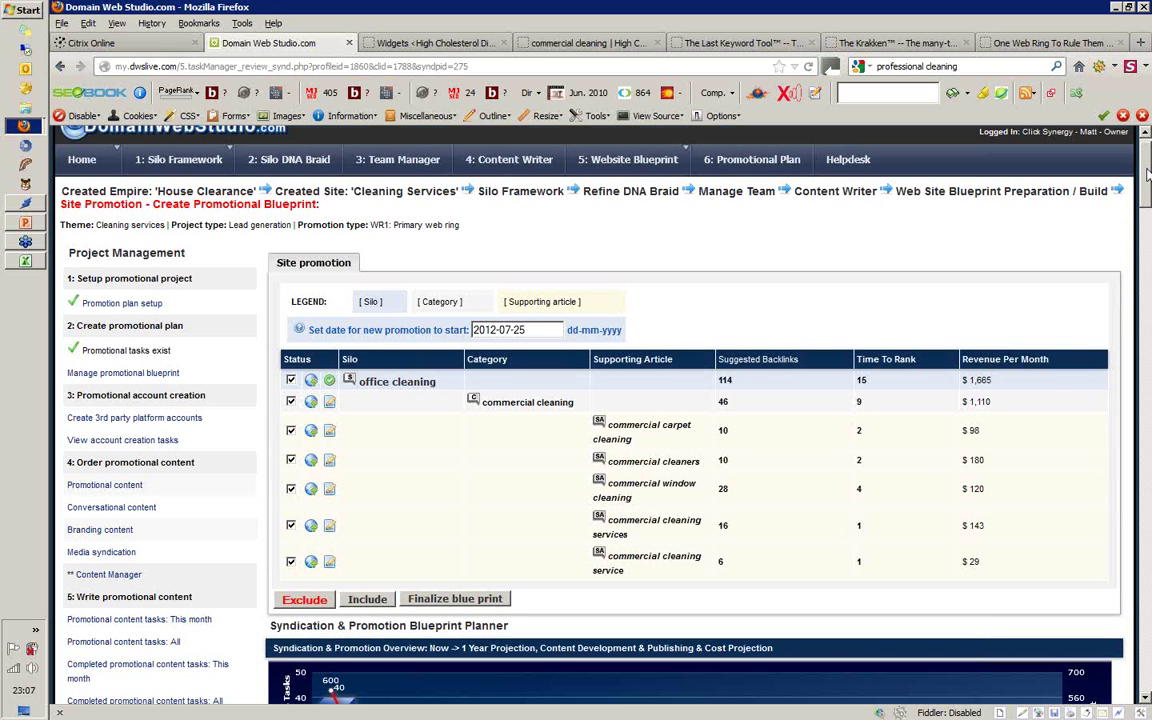
scroll(1148, 172, down, 3)
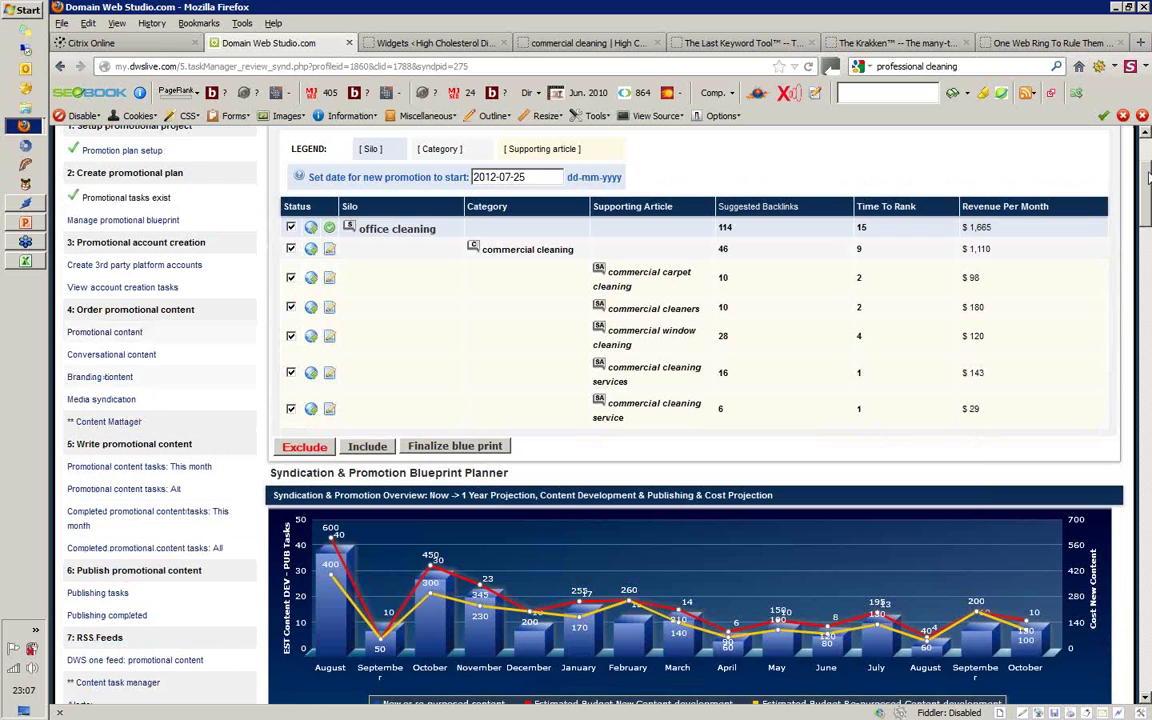
scroll(1148, 172, up, 1)
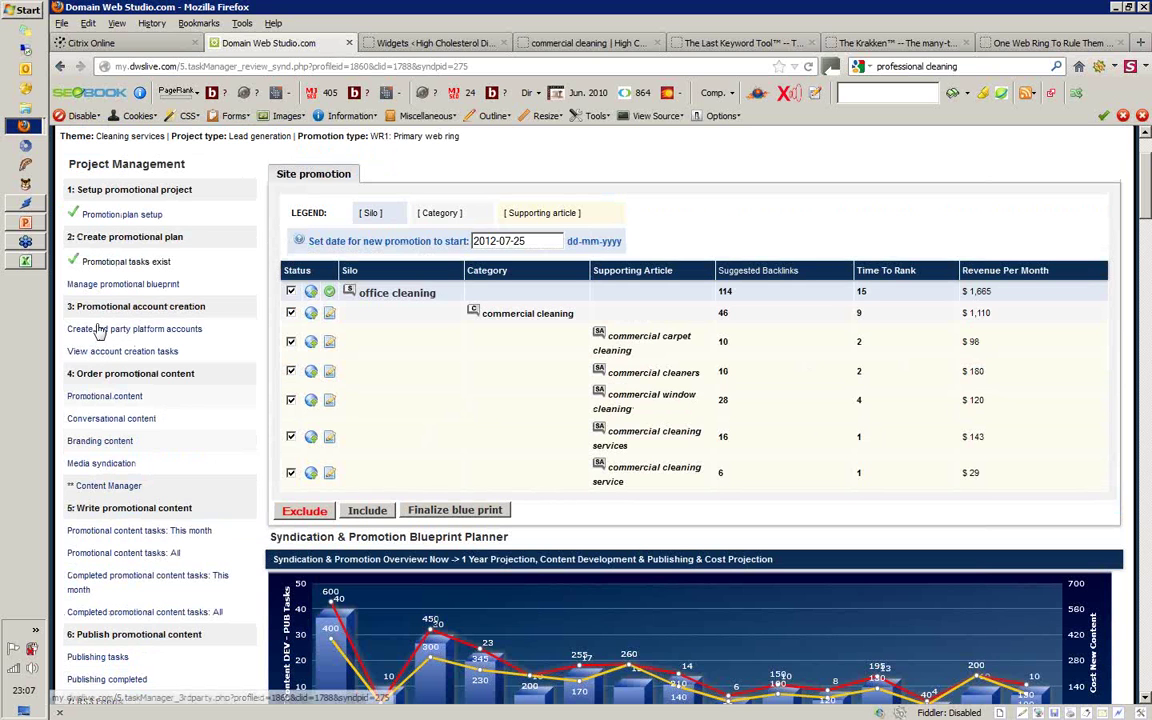
click(110, 333)
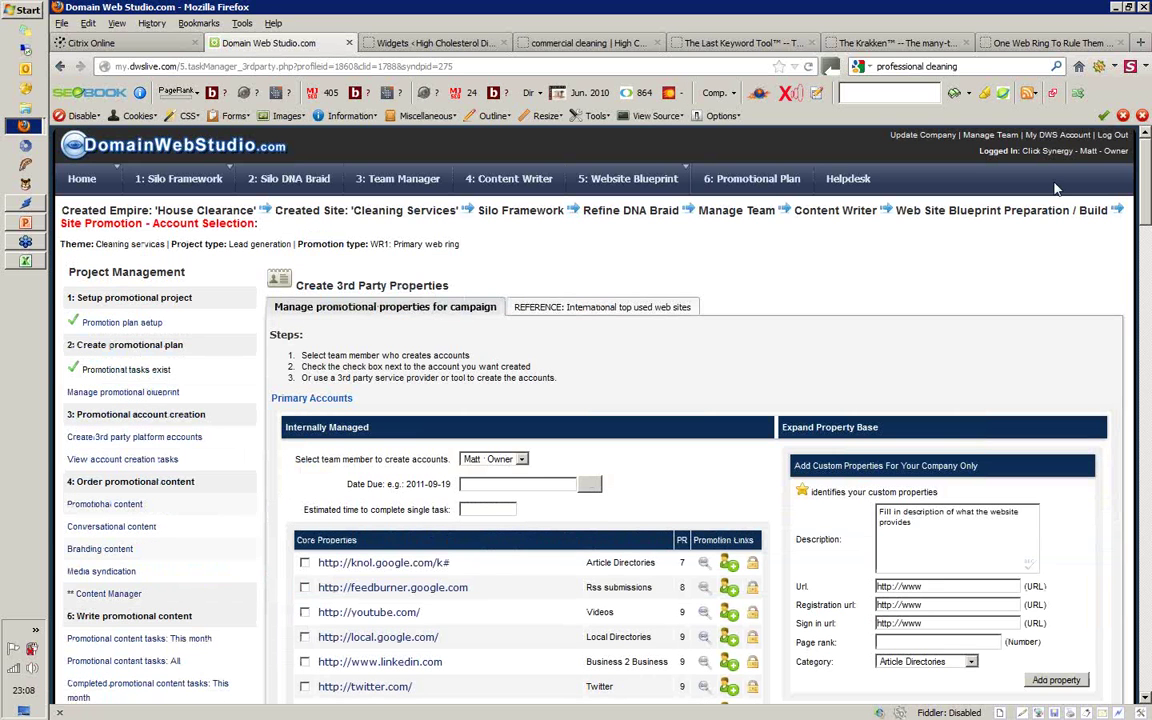
- Examine the account creation settings, the core properties and the article directories listed under promotional properties
drag(1147, 146, 1148, 150)
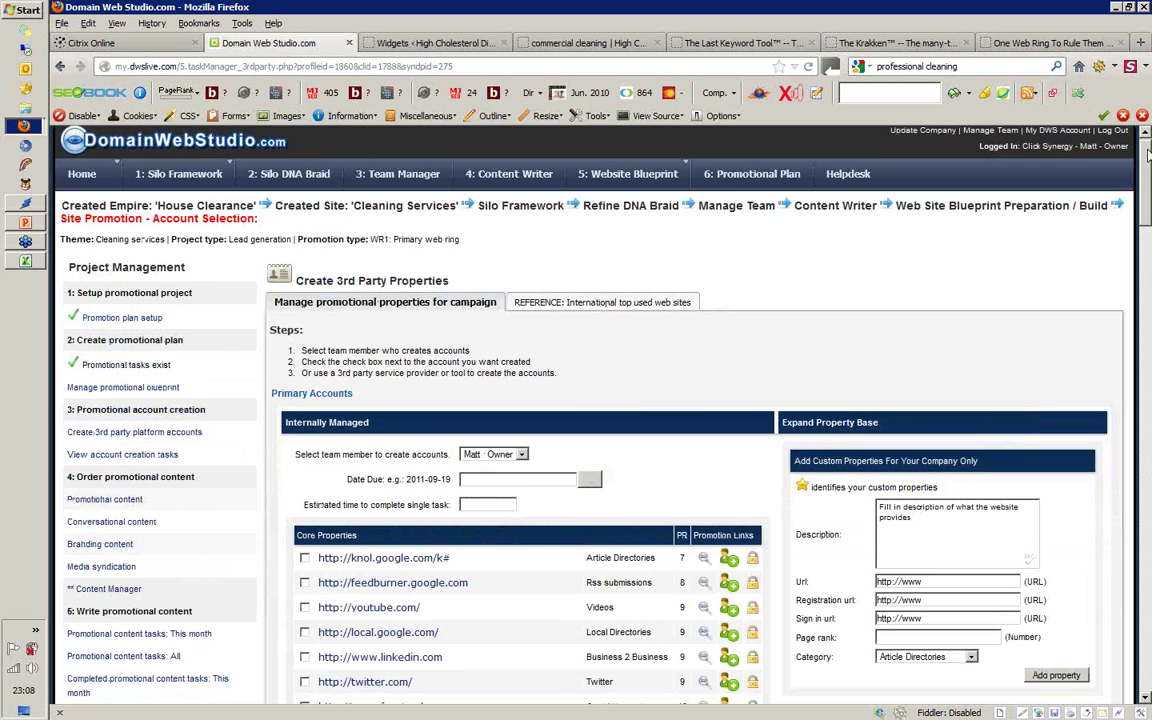
scroll(1148, 150, down, 3)
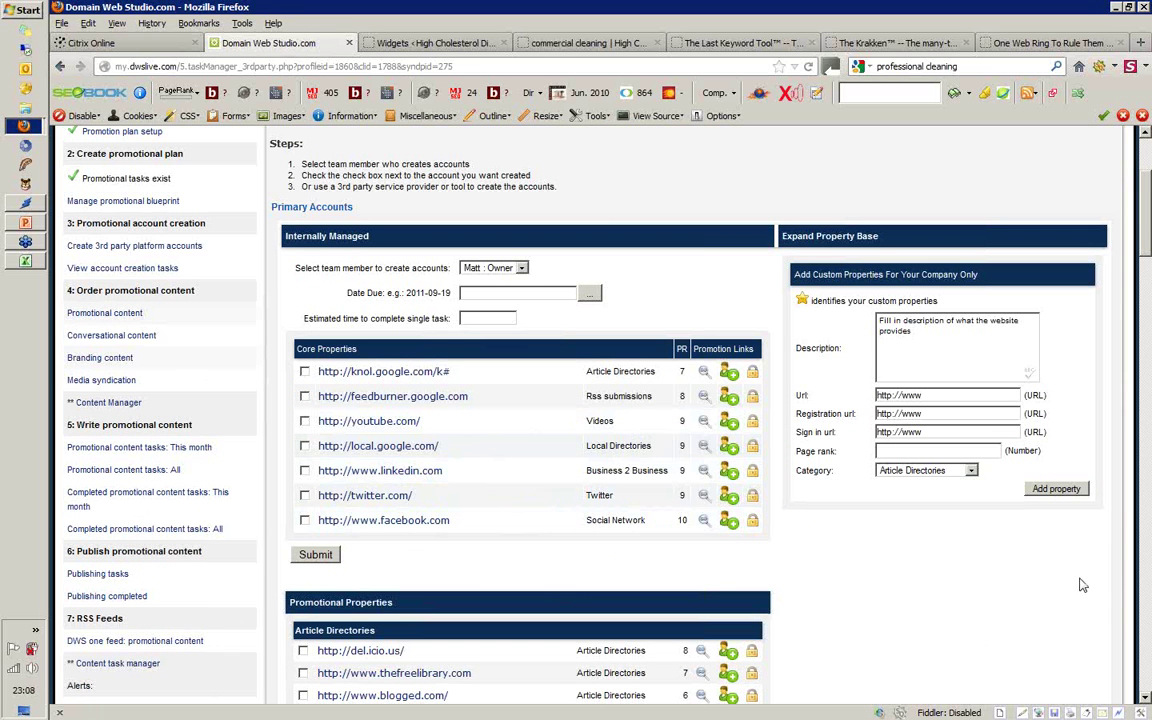
click(1146, 697)
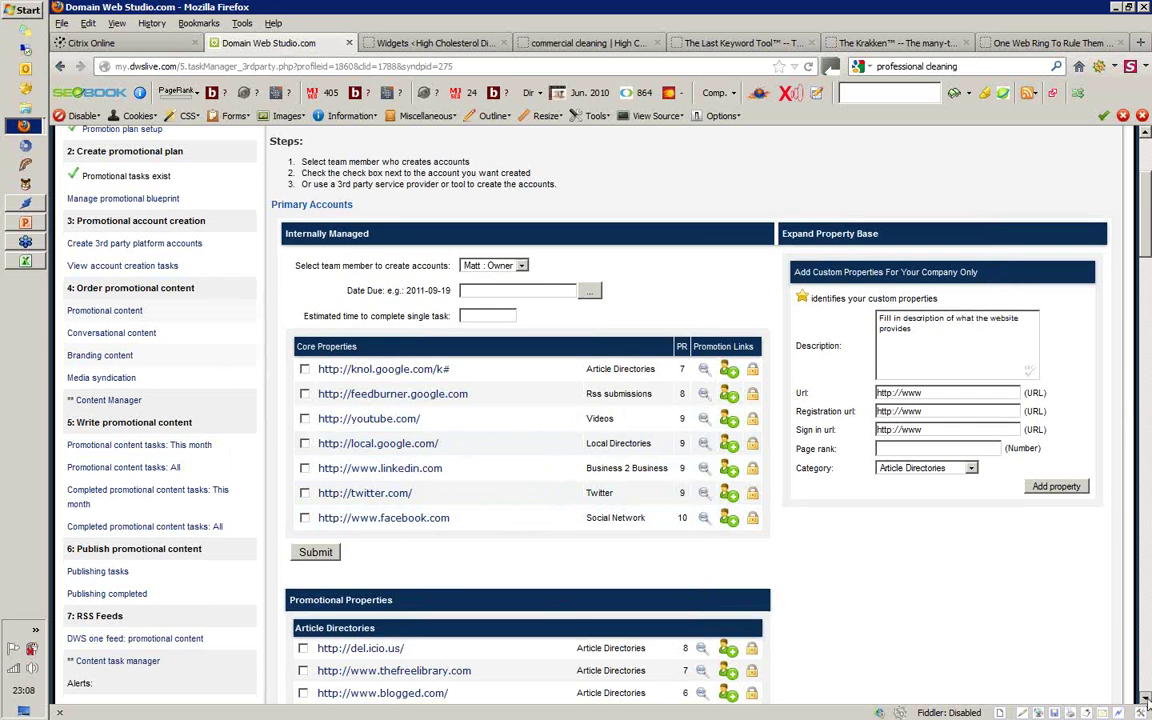
scroll(1146, 697, down, 3)
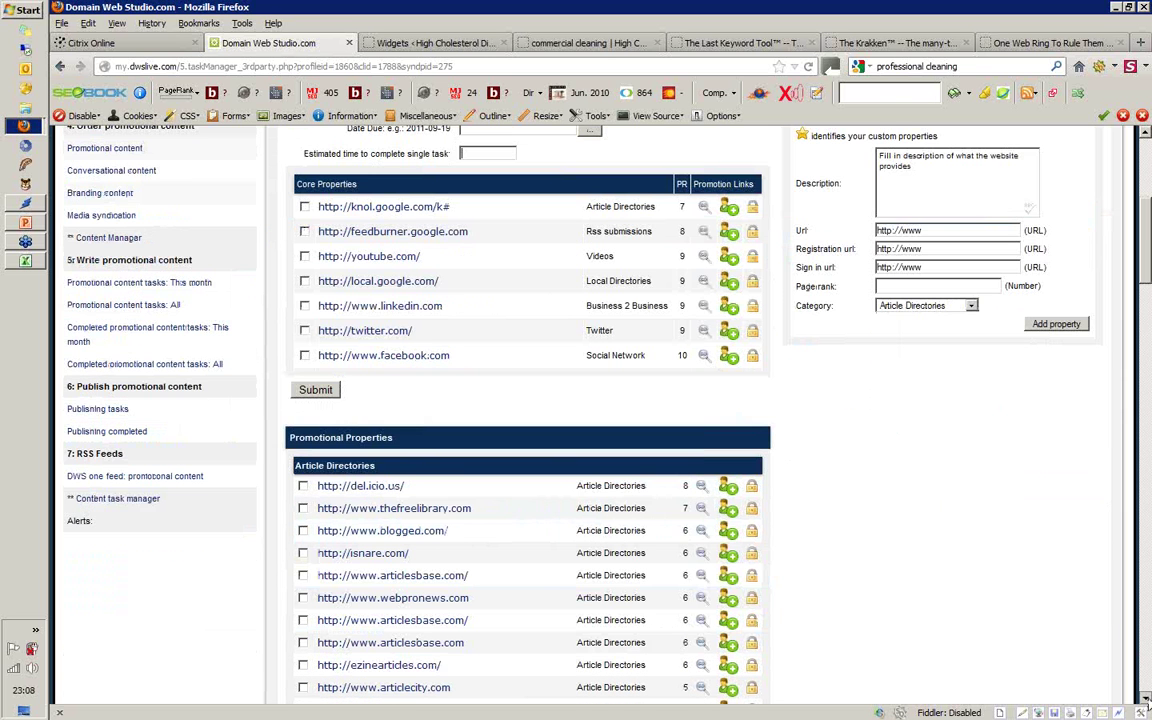
scroll(944, 494, down, 5)
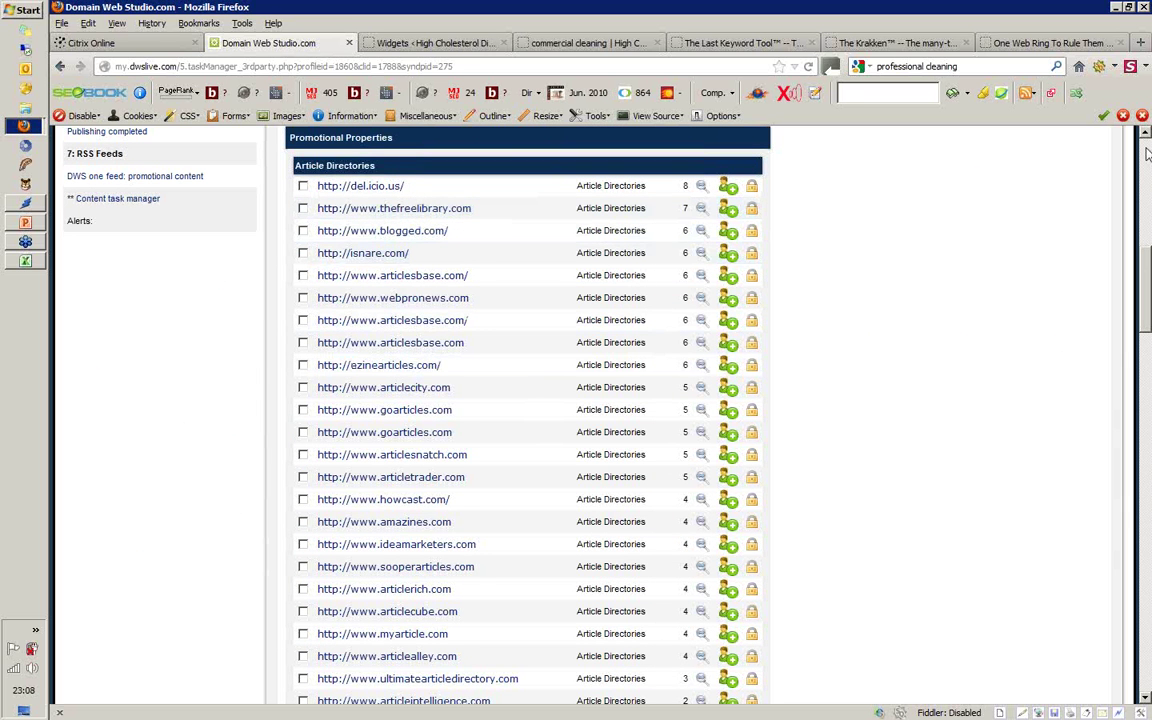
- Review the account creation settings, core properties and custom property form for the third-party accounts
scroll(1147, 153, up, 1)
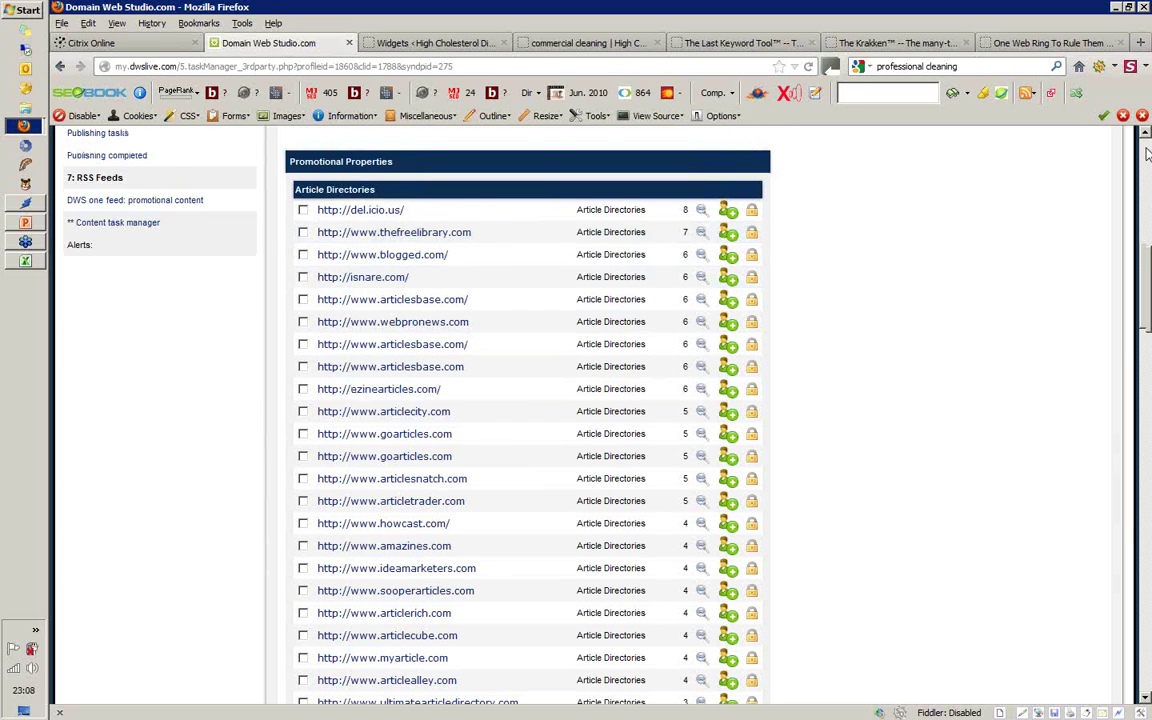
scroll(1147, 153, up, 6)
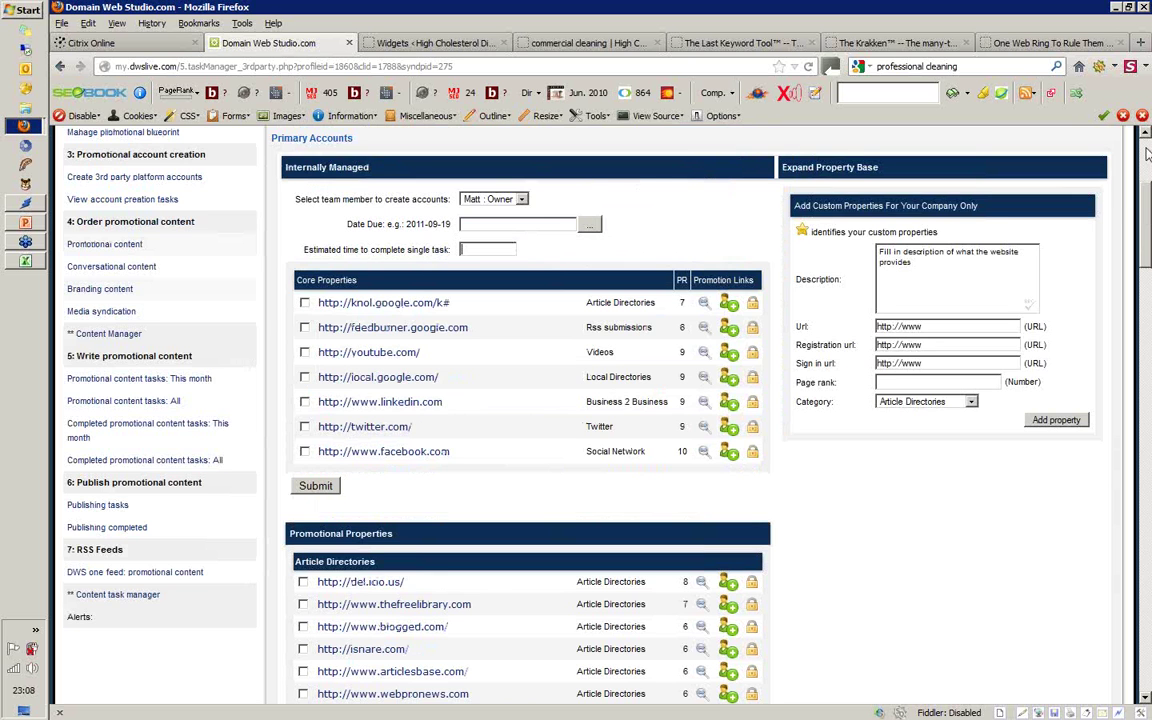
scroll(1147, 153, up, 5)
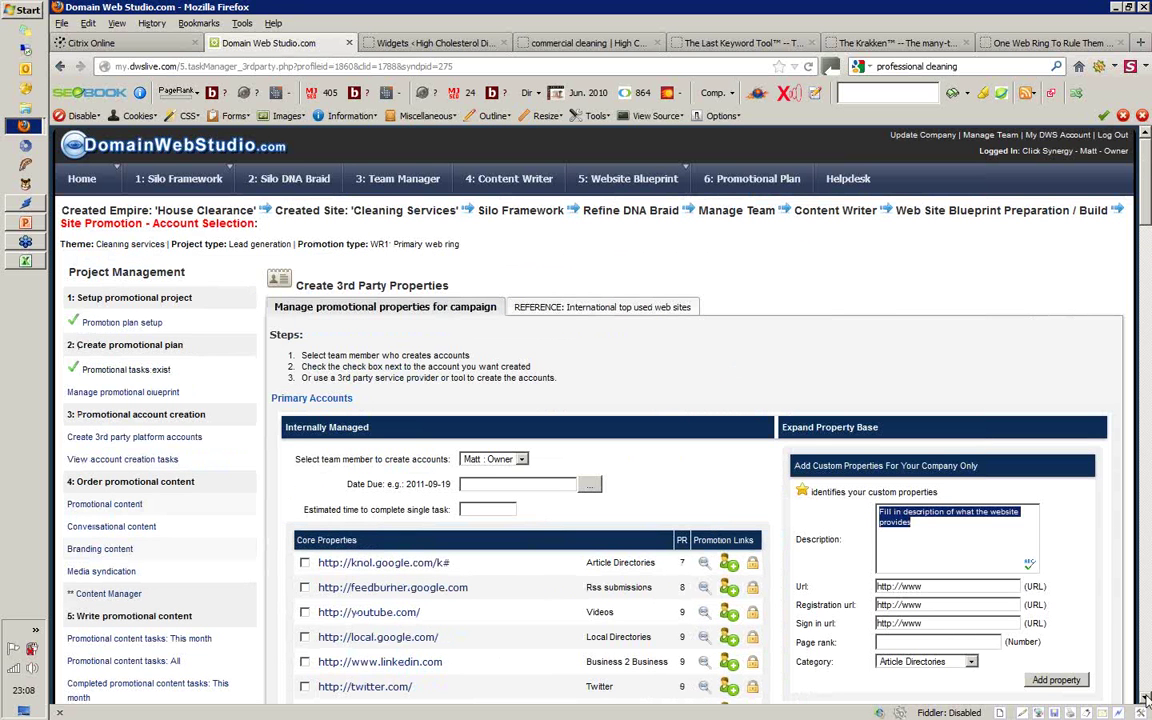
click(1147, 697)
click(1147, 700)
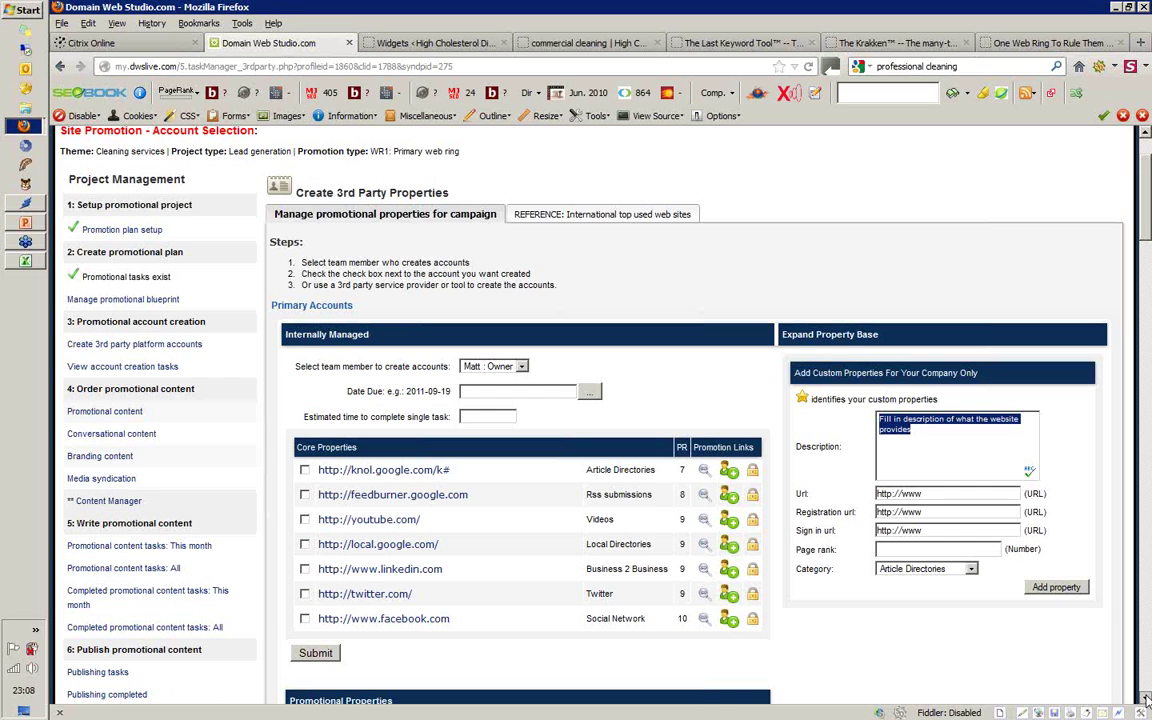
click(1147, 699)
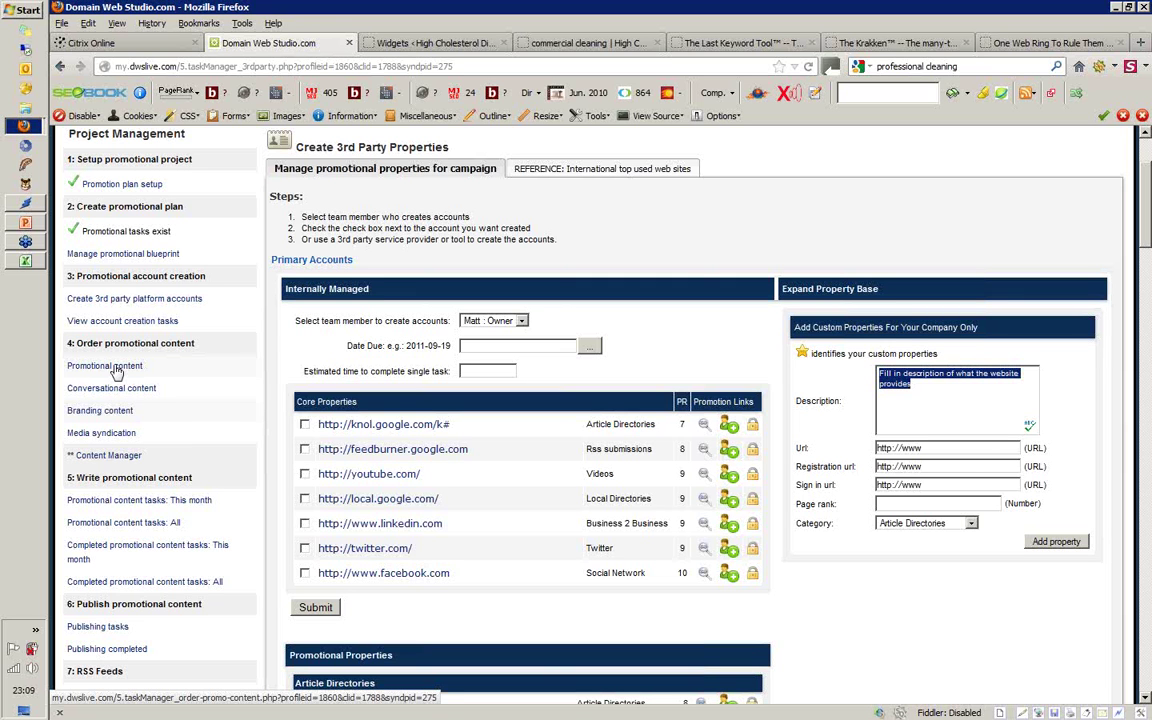
- Switch to The Krakken, examine the charts and theme list for professional cleaning, and return to Domain Web Studio
click(116, 366)
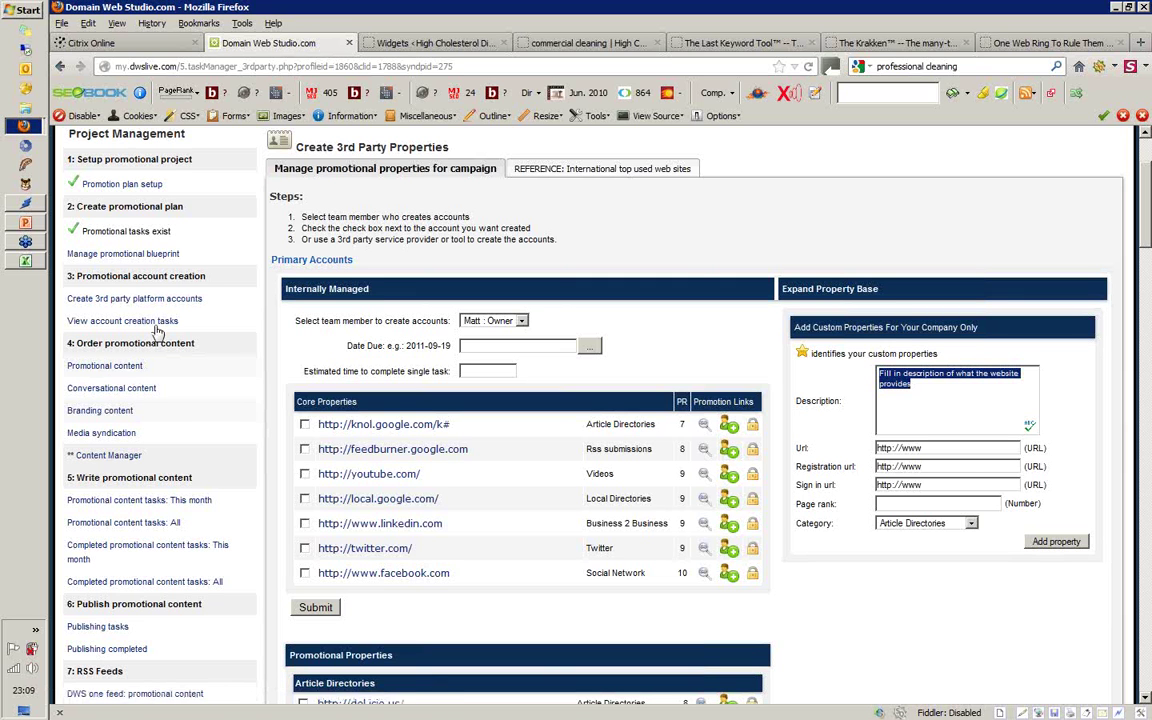
click(890, 45)
click(442, 239)
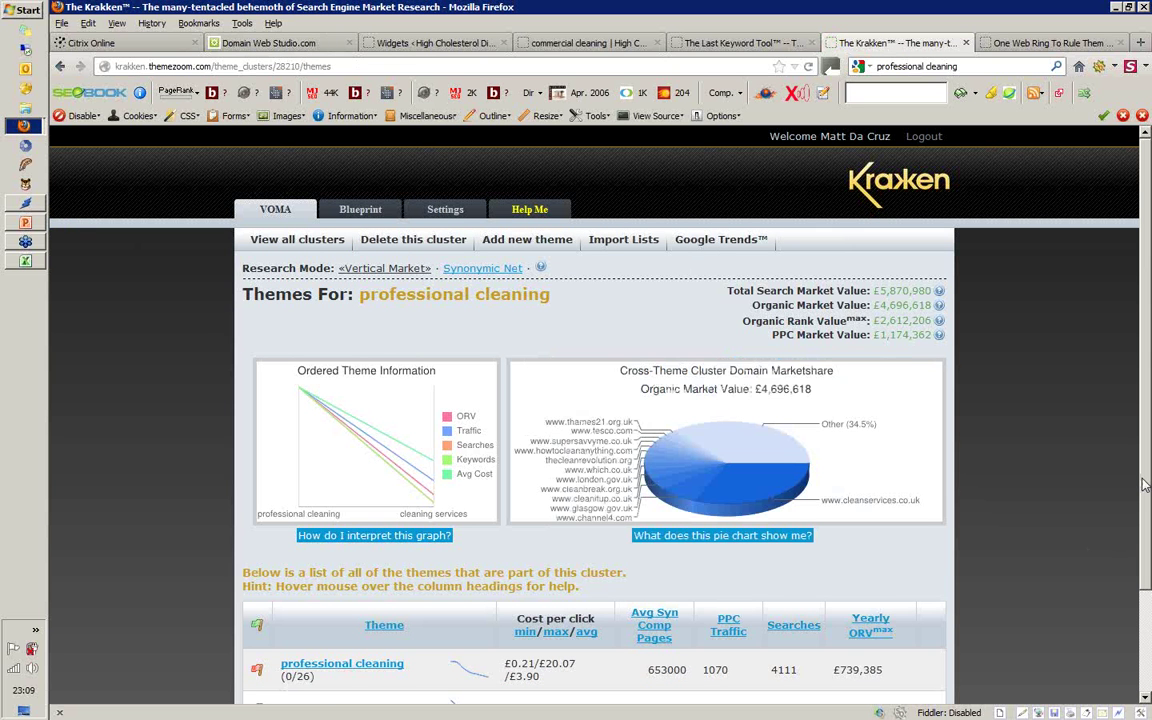
drag(1145, 485, 1148, 568)
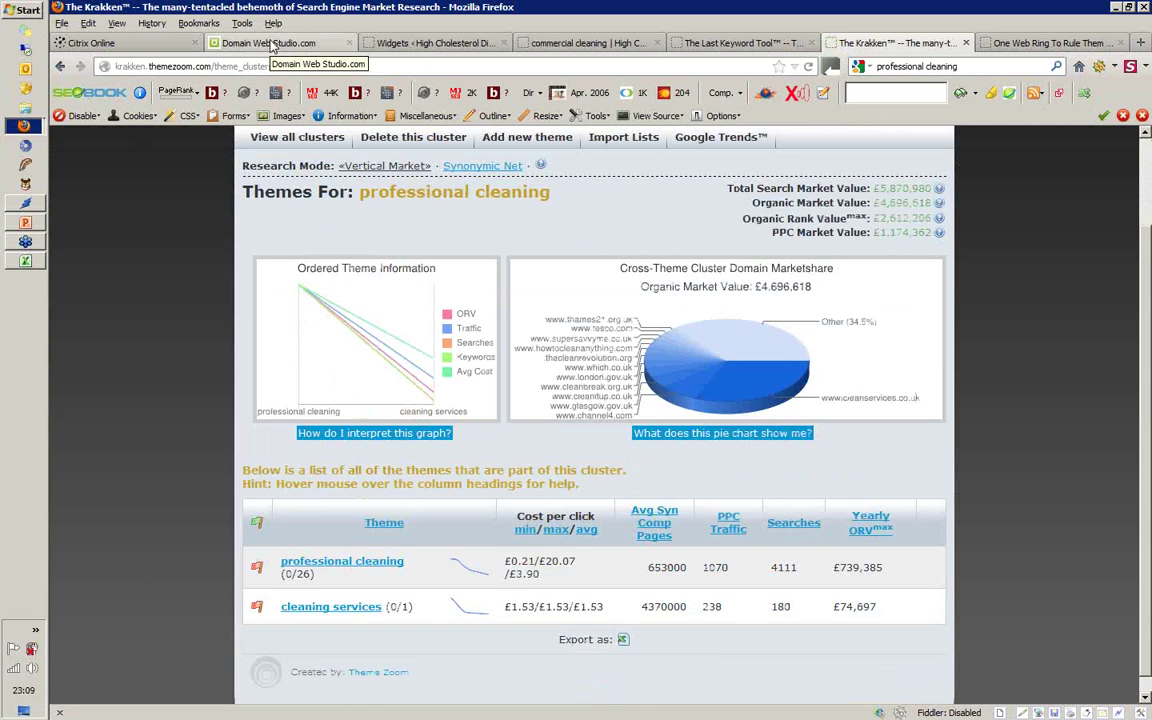
click(272, 43)
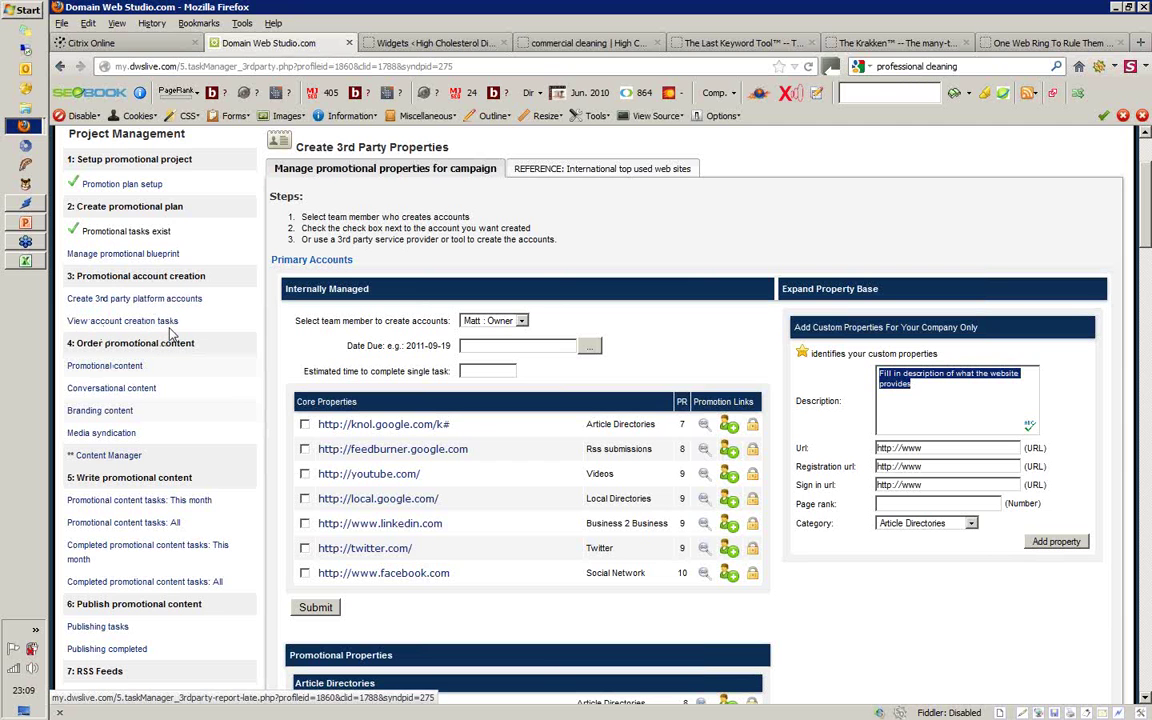
- Open the promotional content ordering page, find the unassigned keywords and look through the weeks available for assigning tasks
click(98, 371)
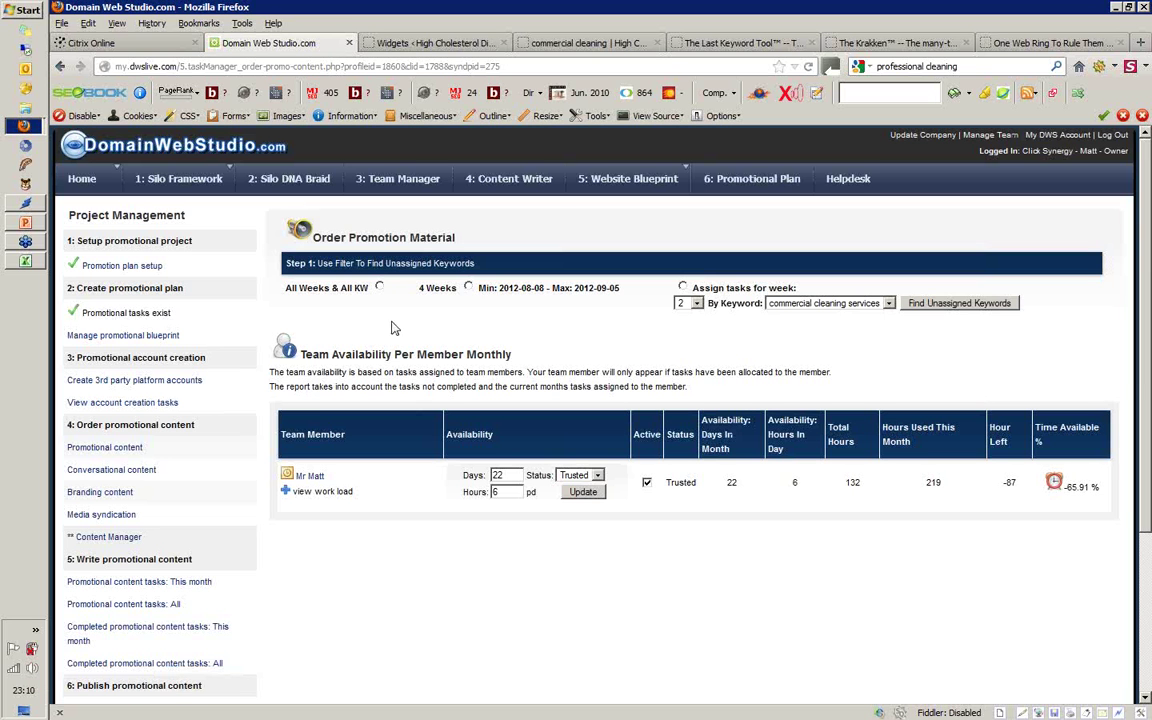
click(943, 314)
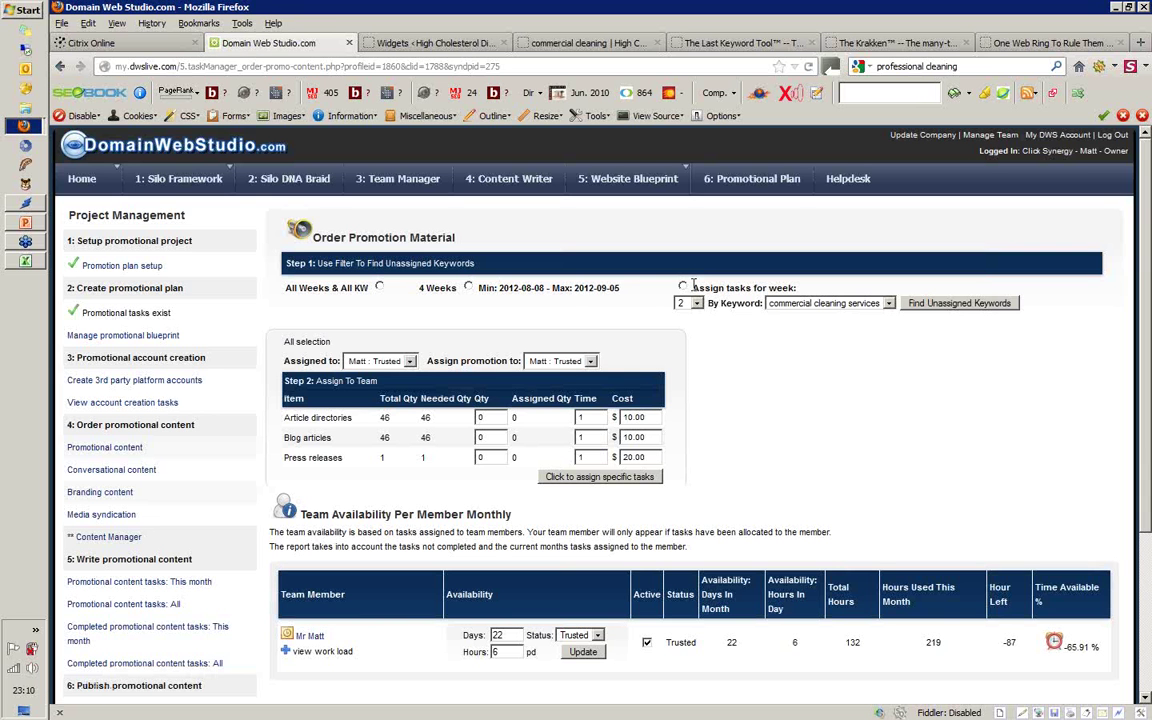
click(696, 303)
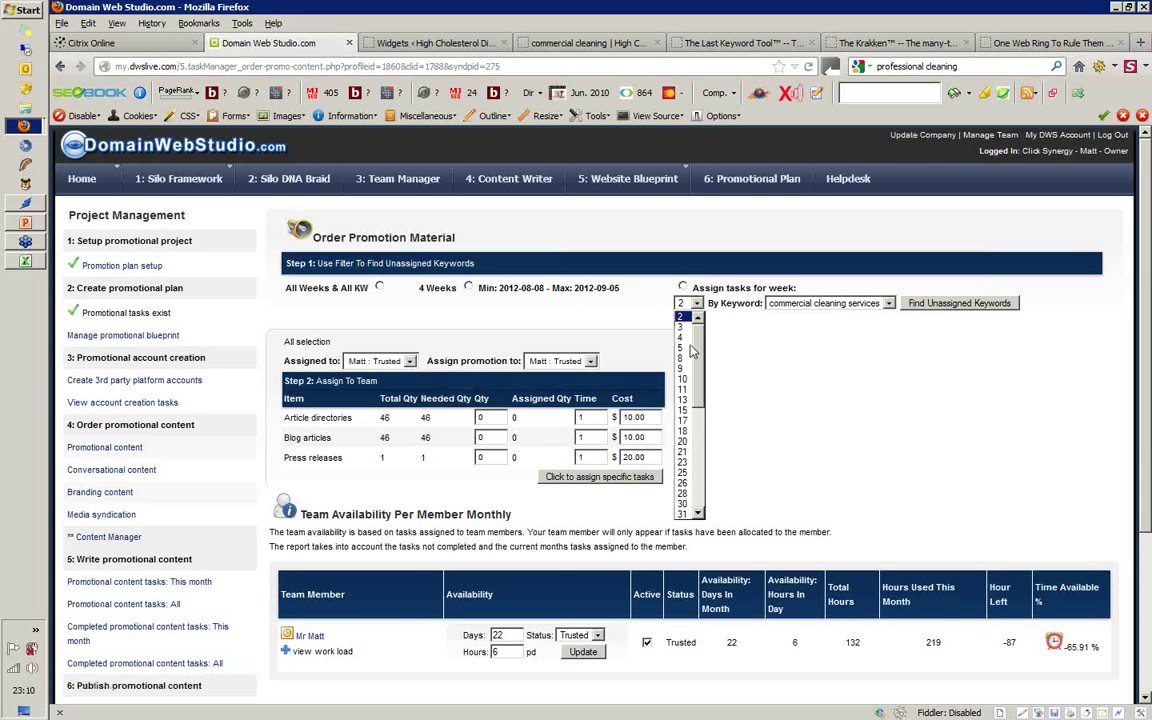
scroll(690, 400, down, 1)
drag(703, 362, 346, 313)
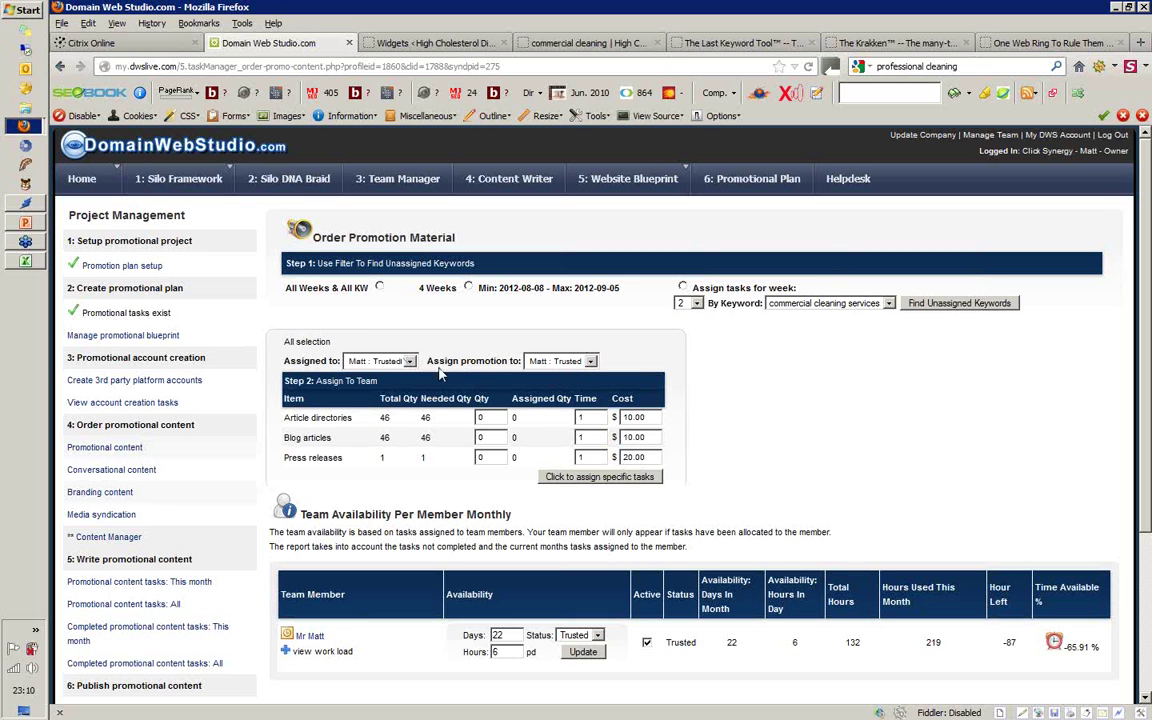
- Assign 10 article directories tasks to the selected team member and send the task instruction from the template
click(484, 417)
text(10)
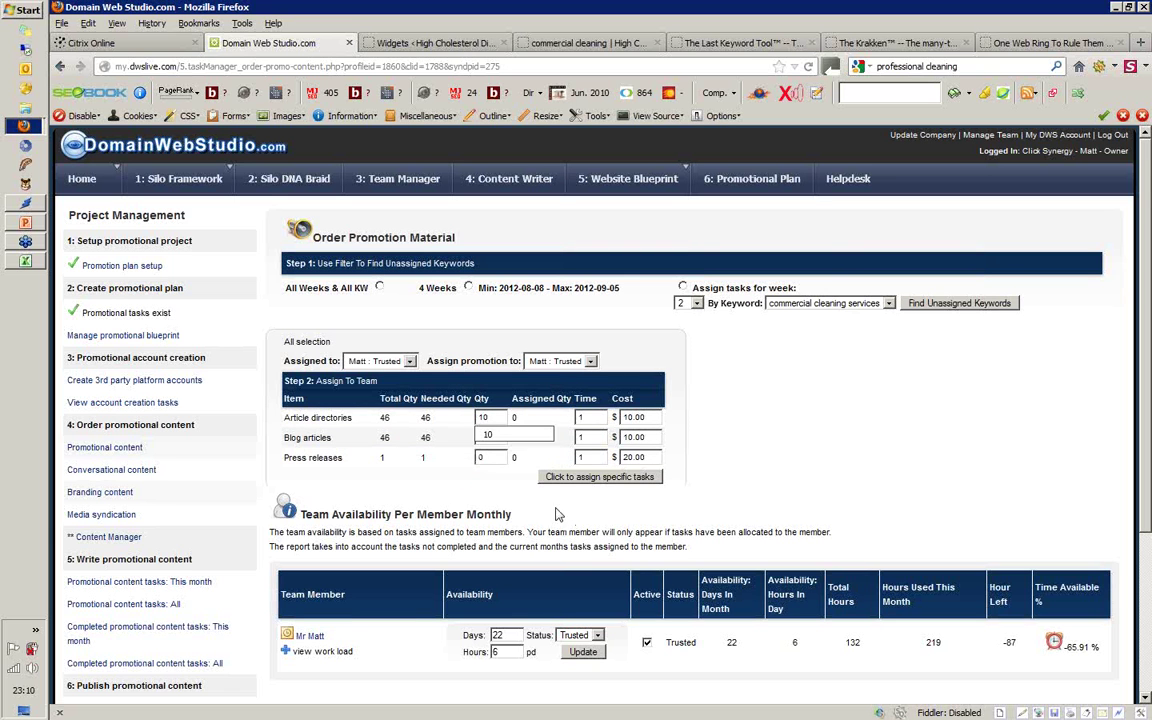
double_click(626, 417)
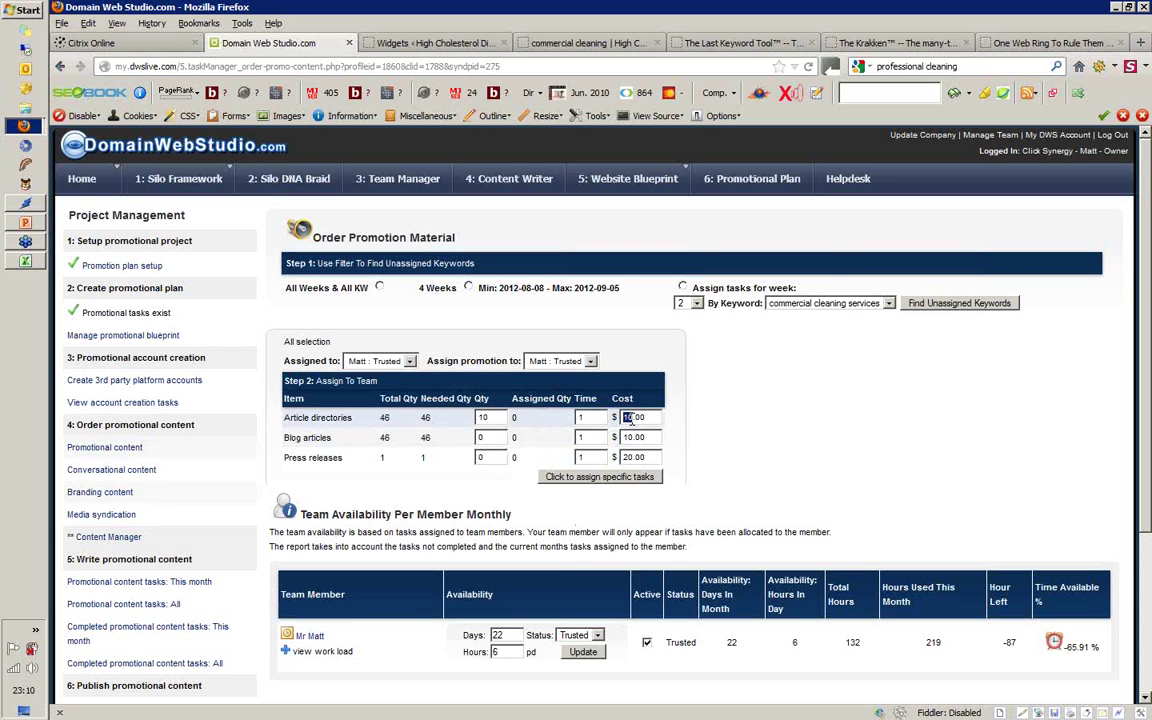
double_click(579, 417)
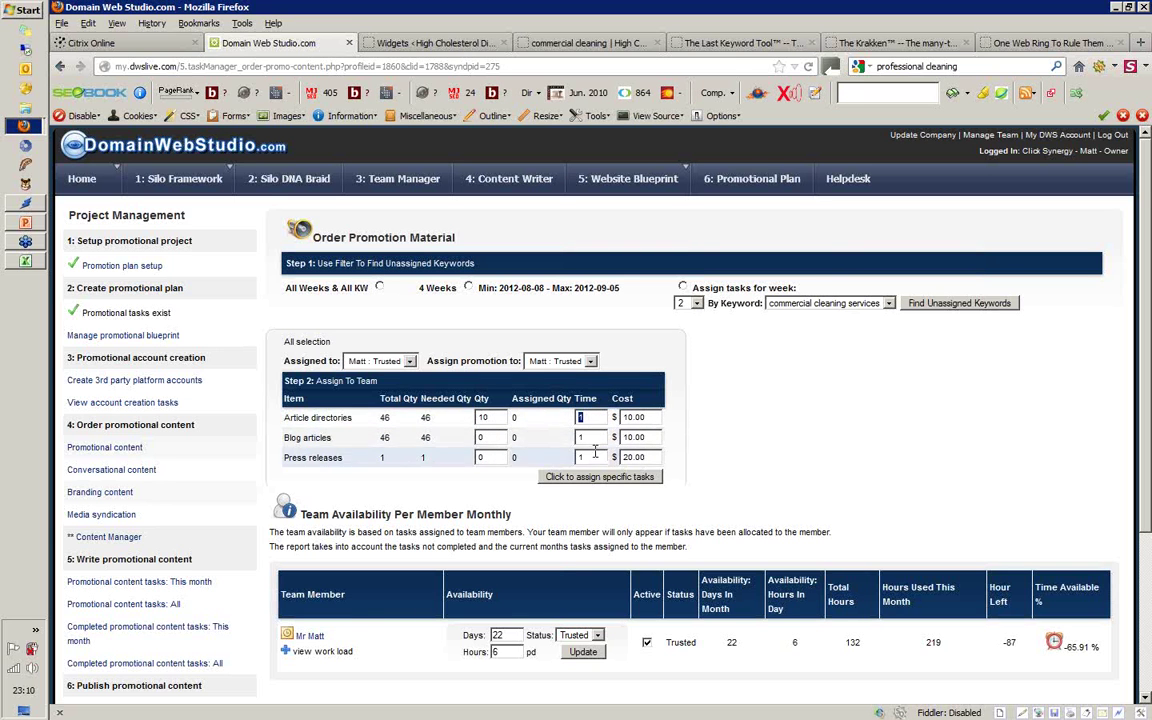
click(589, 479)
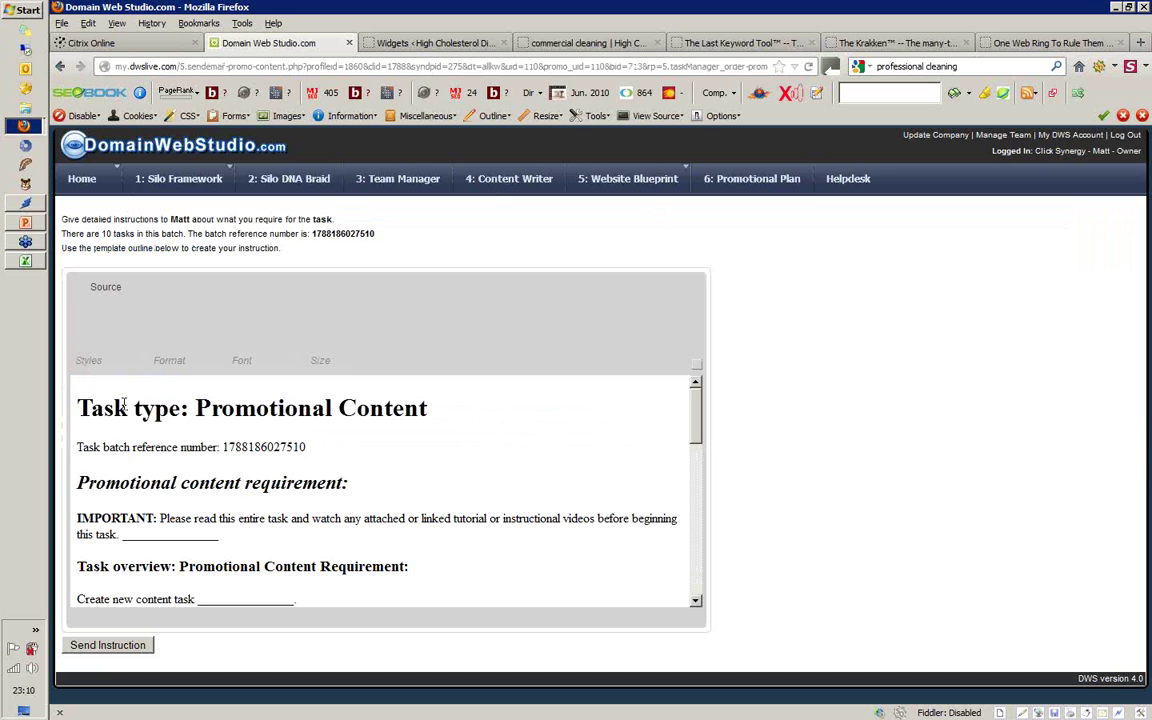
click(104, 645)
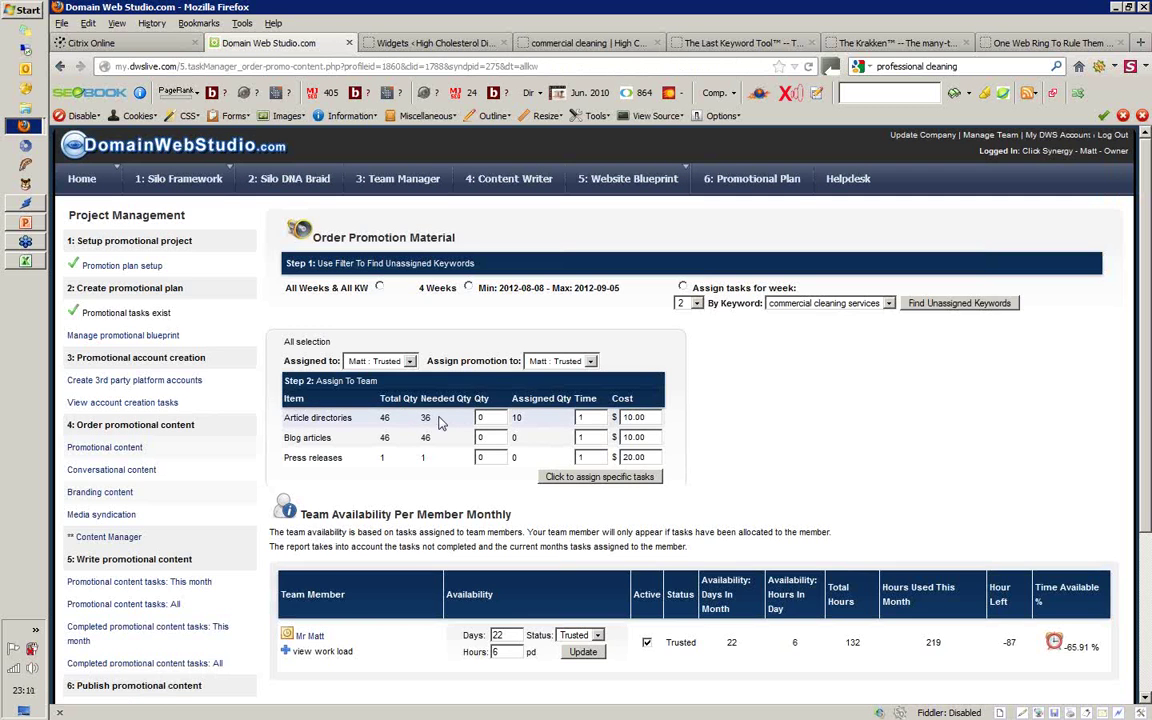
double_click(425, 418)
- Check this month's and all promotional content tasks, examining the targeted keyword and anchor text of the first commercial cleaning services task
click(145, 582)
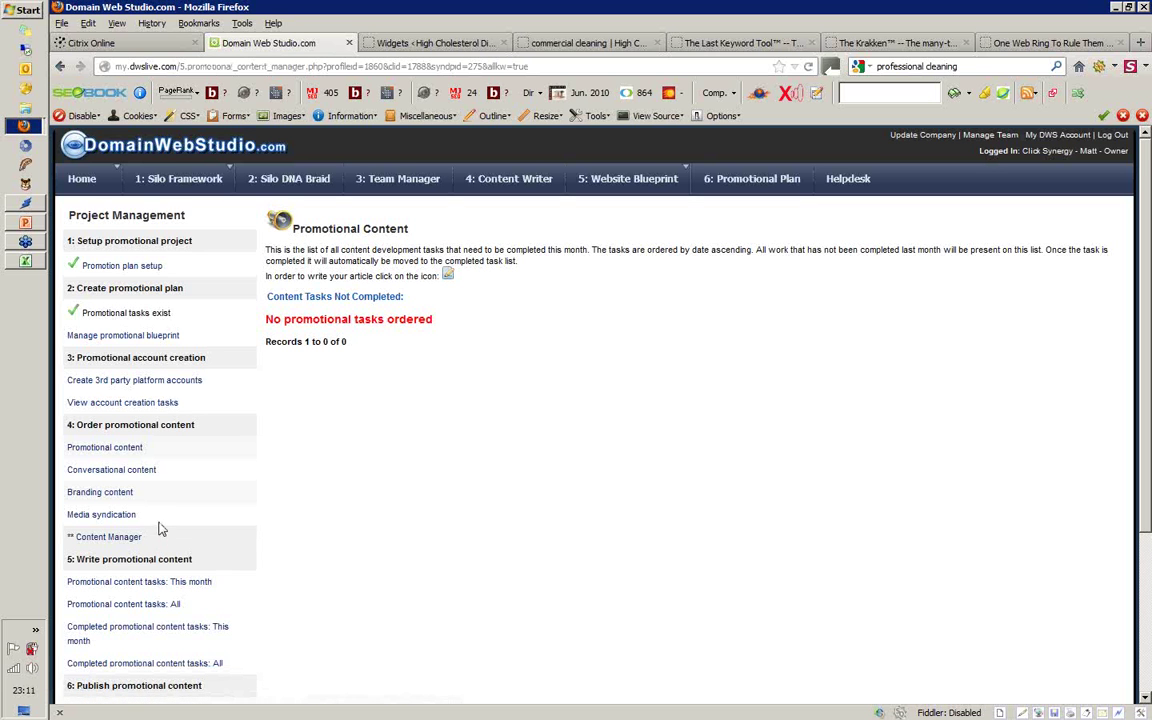
click(112, 449)
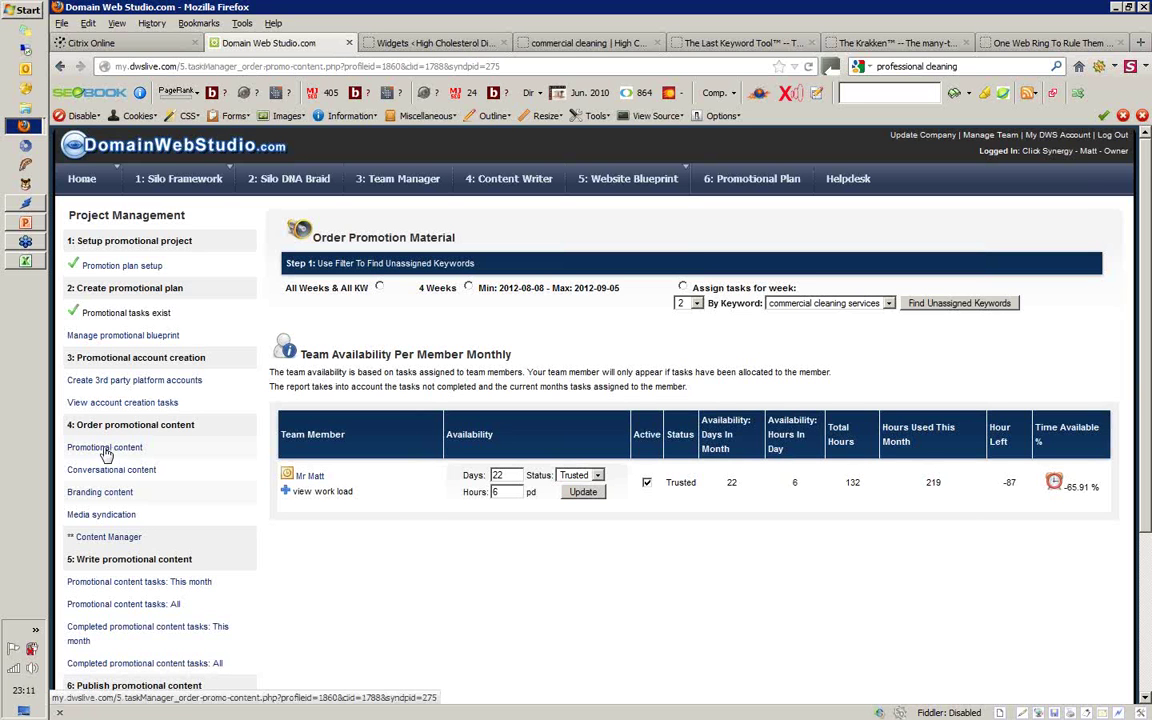
click(119, 606)
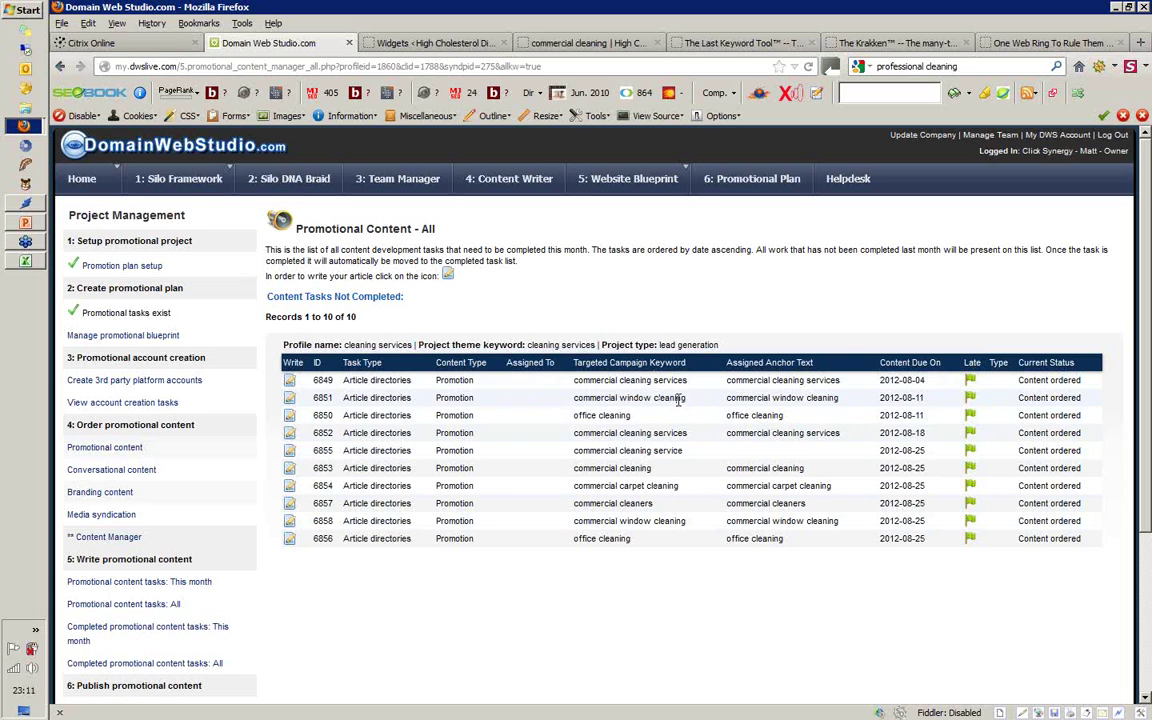
drag(687, 380, 573, 380)
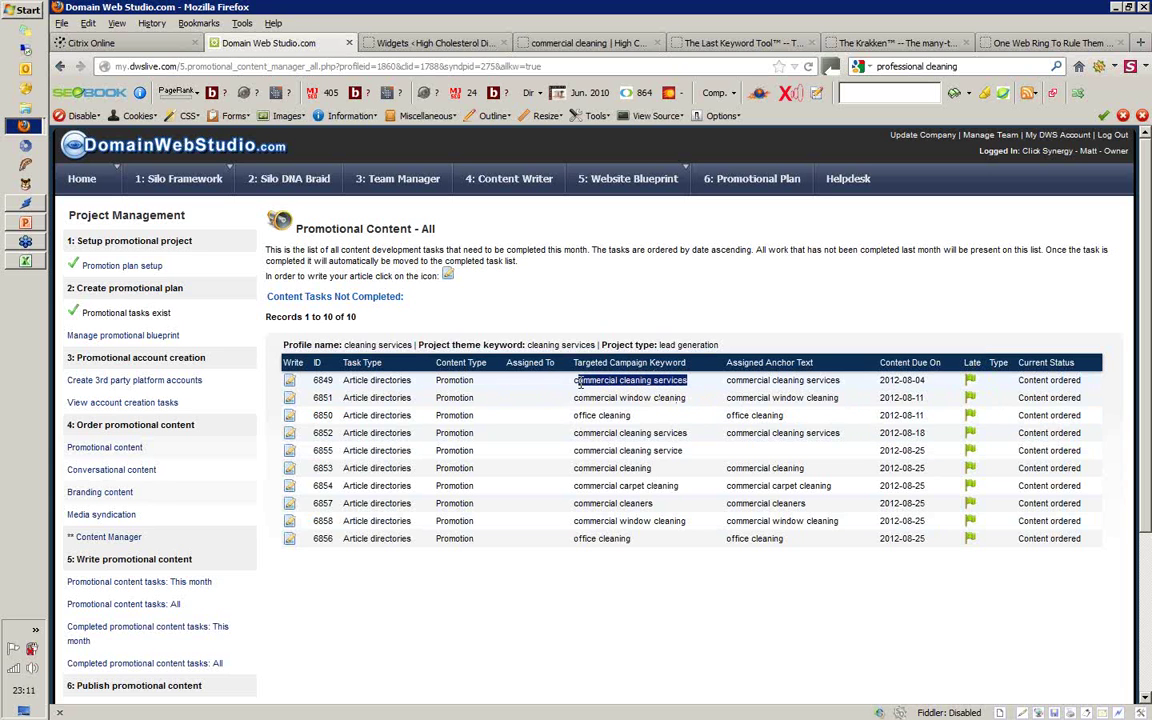
drag(840, 380, 727, 382)
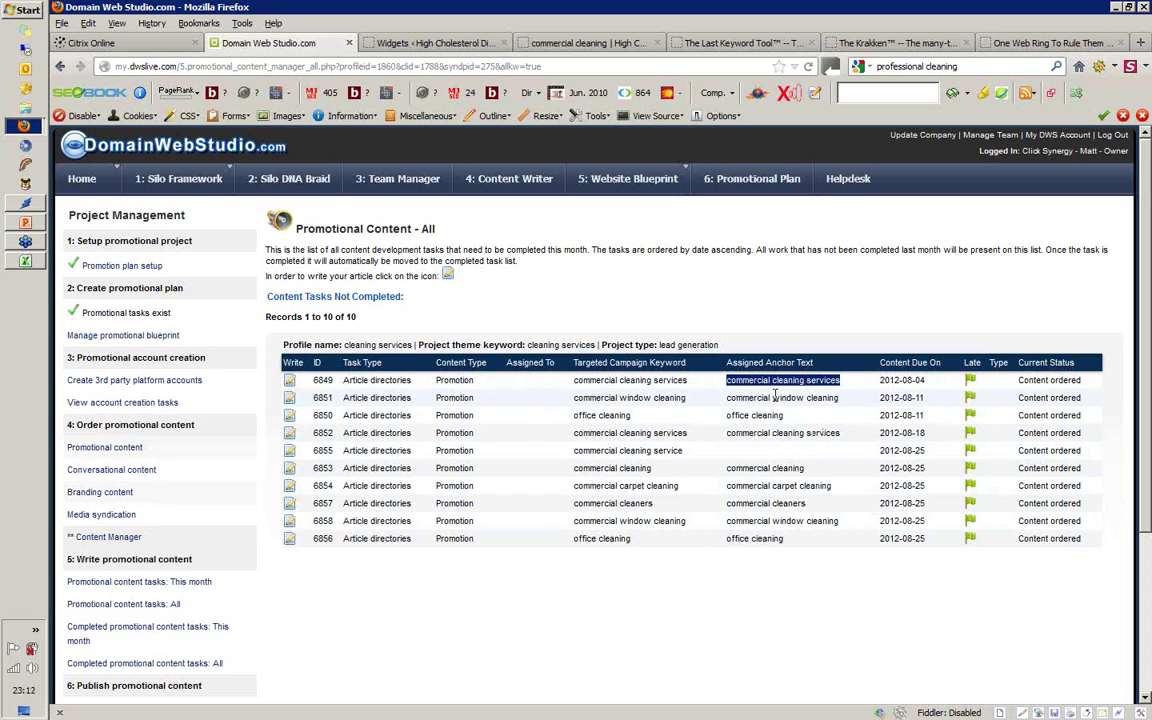
- Open the site promotion of the House Clearance site and list all its promotional content tasks
mouse_move(82, 185)
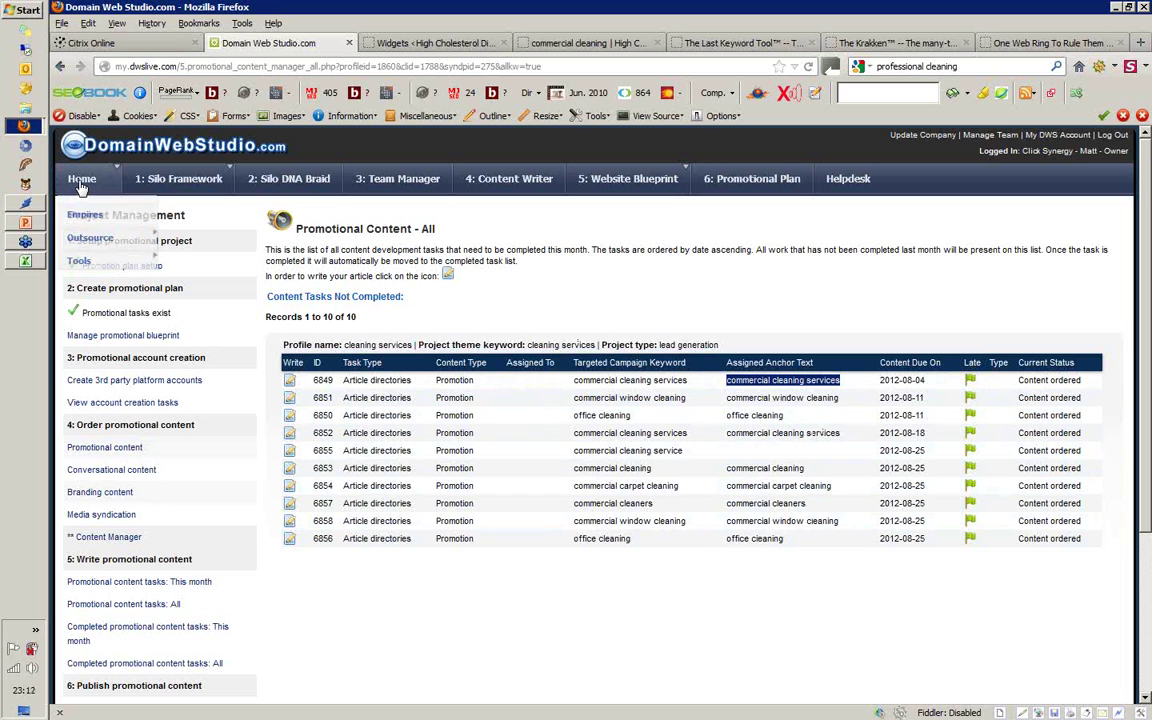
click(82, 180)
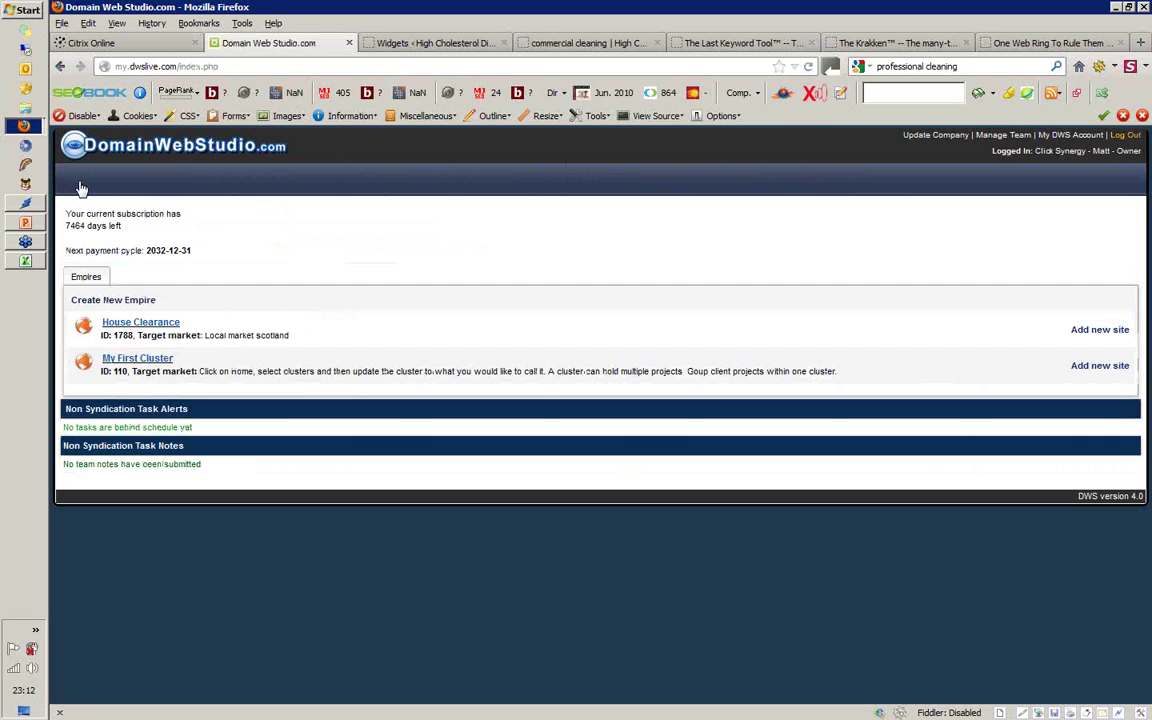
click(129, 321)
click(887, 648)
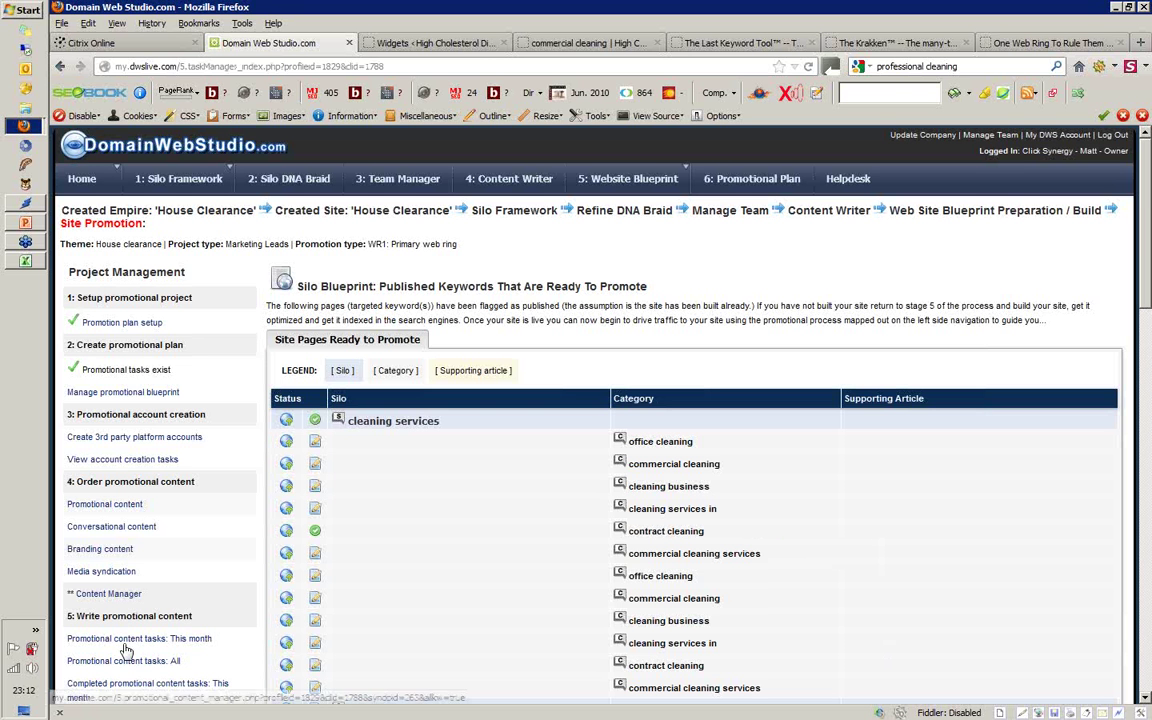
click(129, 664)
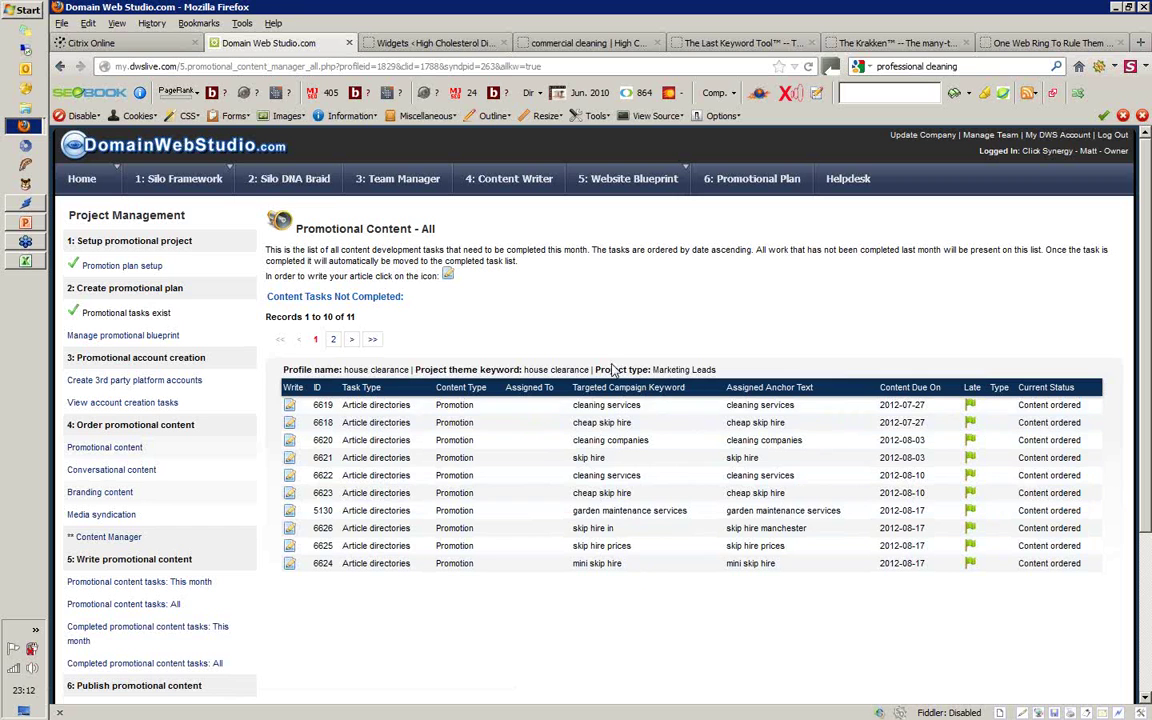
- Show page 2 of the task list and compare the task's targeted keyword "skip hire" with its anchor text "cheap skip hire"
click(333, 341)
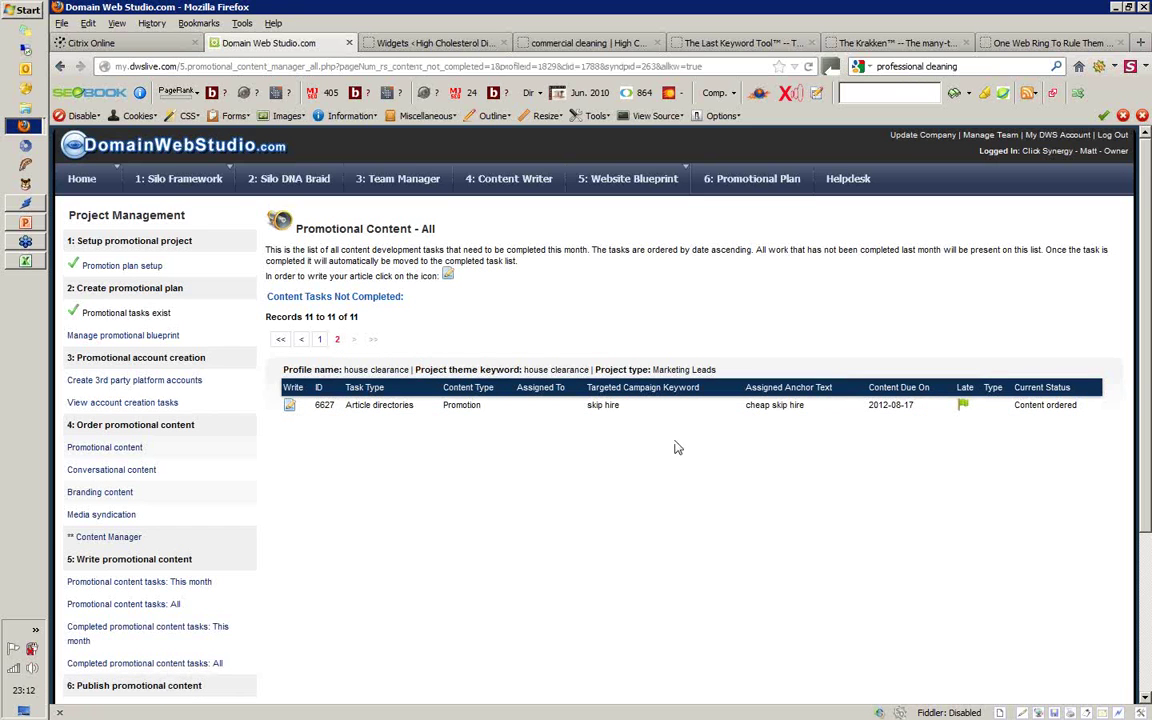
triple_click(618, 410)
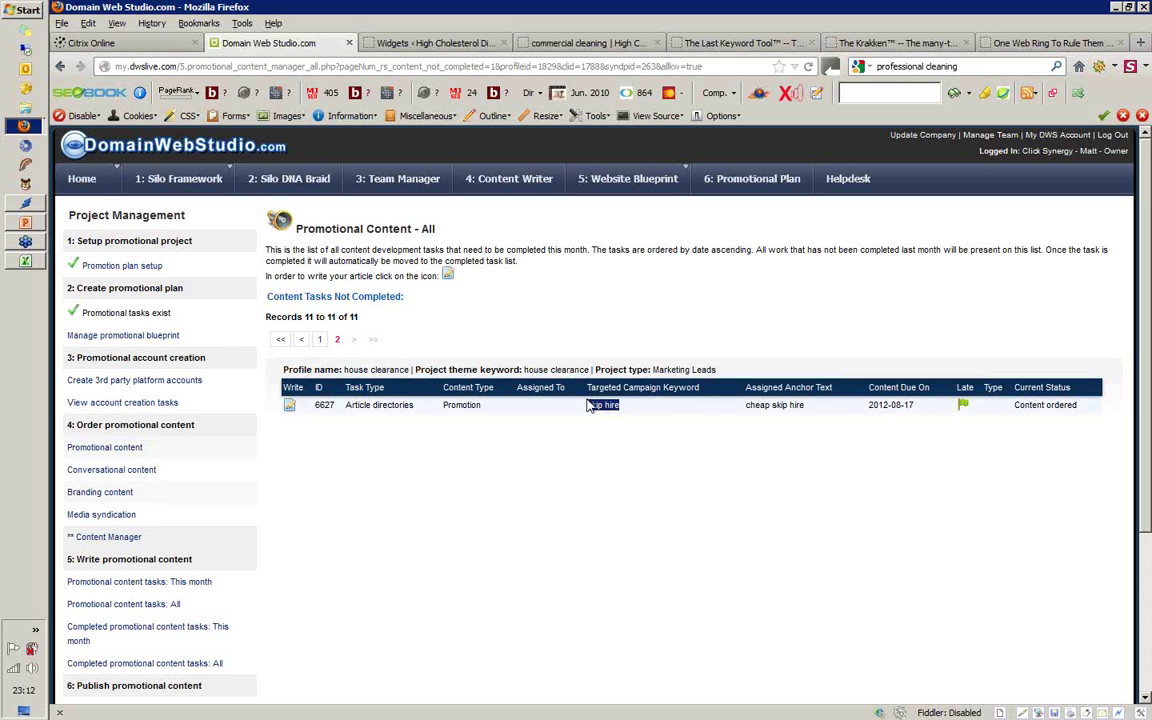
drag(807, 406, 745, 407)
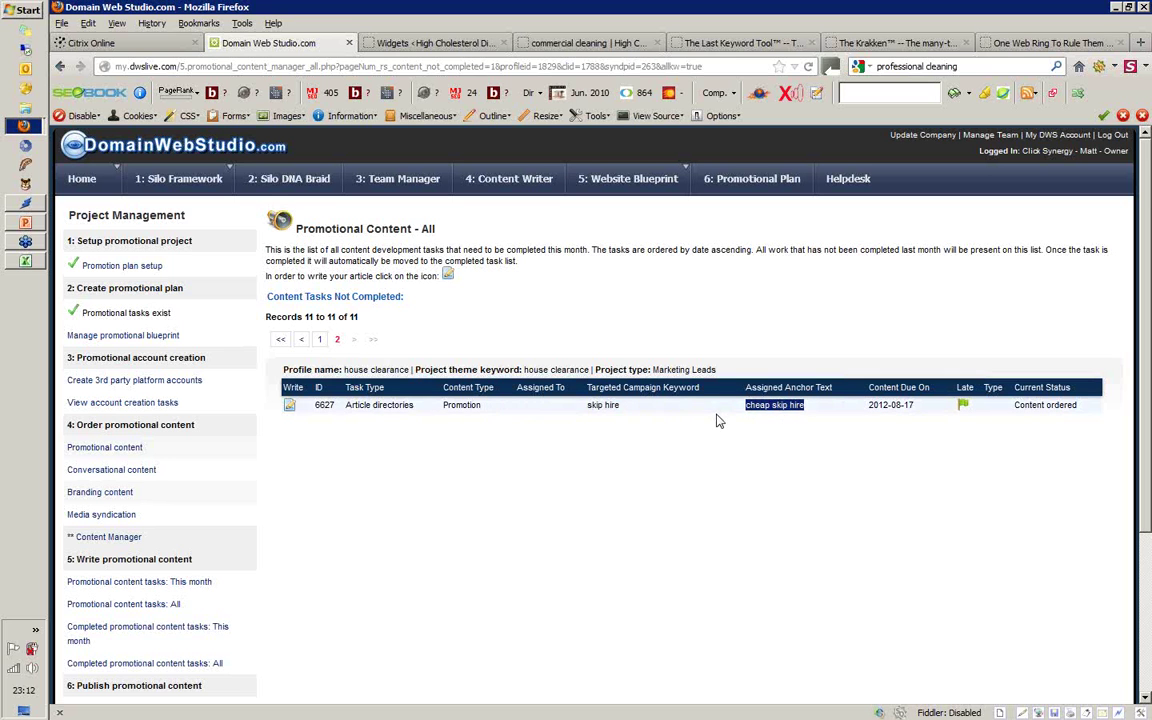
click(813, 410)
drag(806, 407, 744, 407)
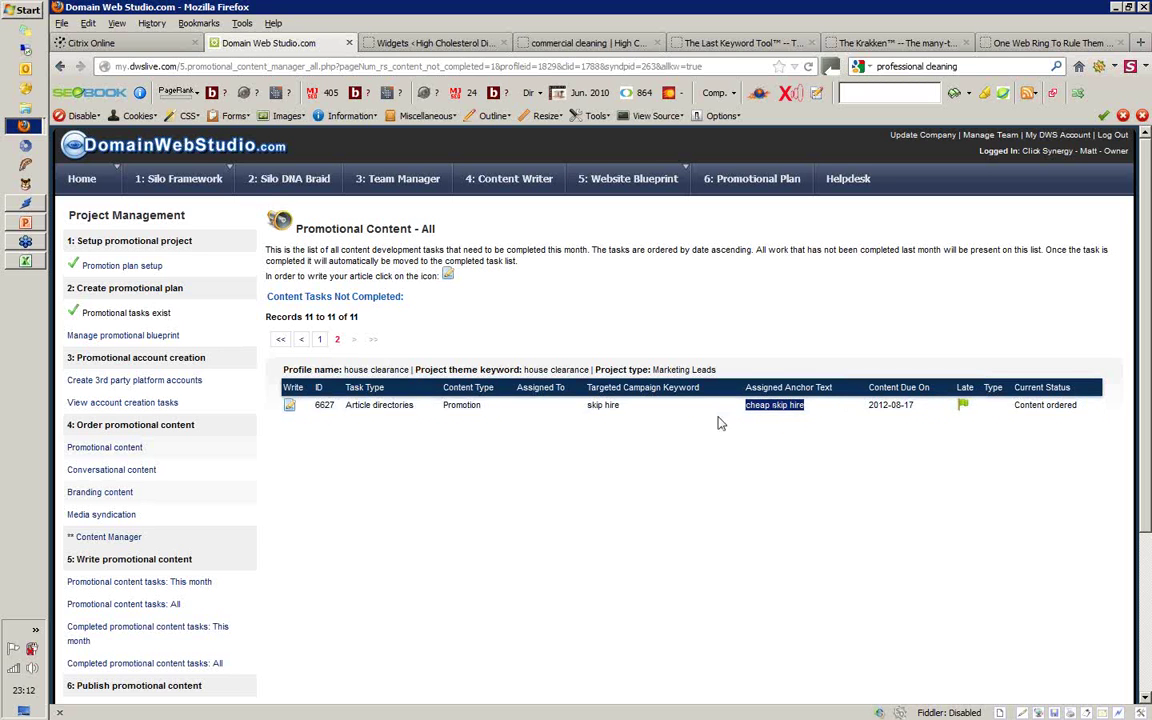
drag(587, 405, 621, 406)
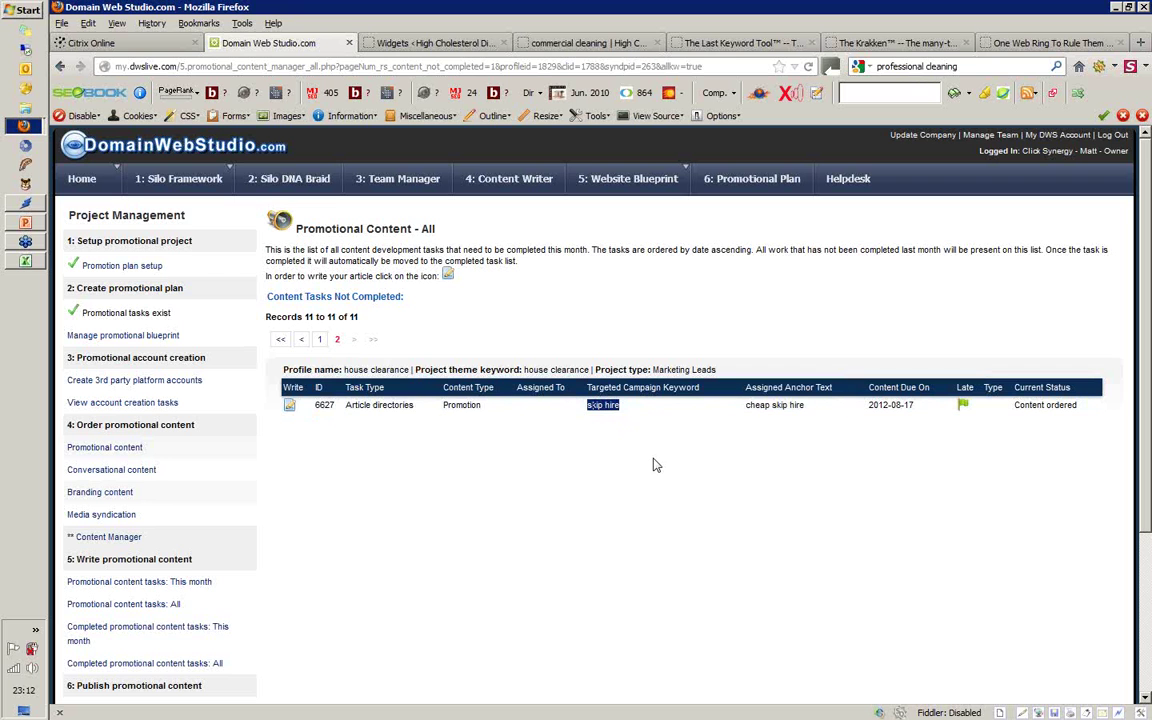
- Open the skip hire task for writing, check the article written for the primary site and return to the promotional article form
click(290, 408)
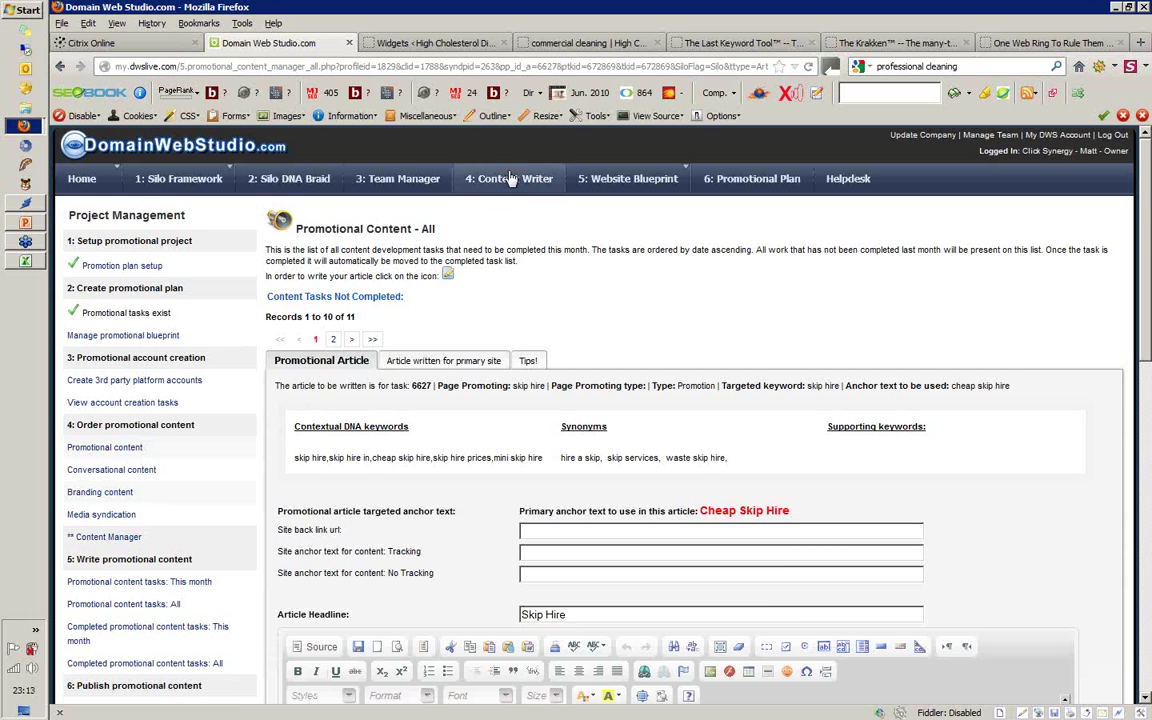
click(451, 362)
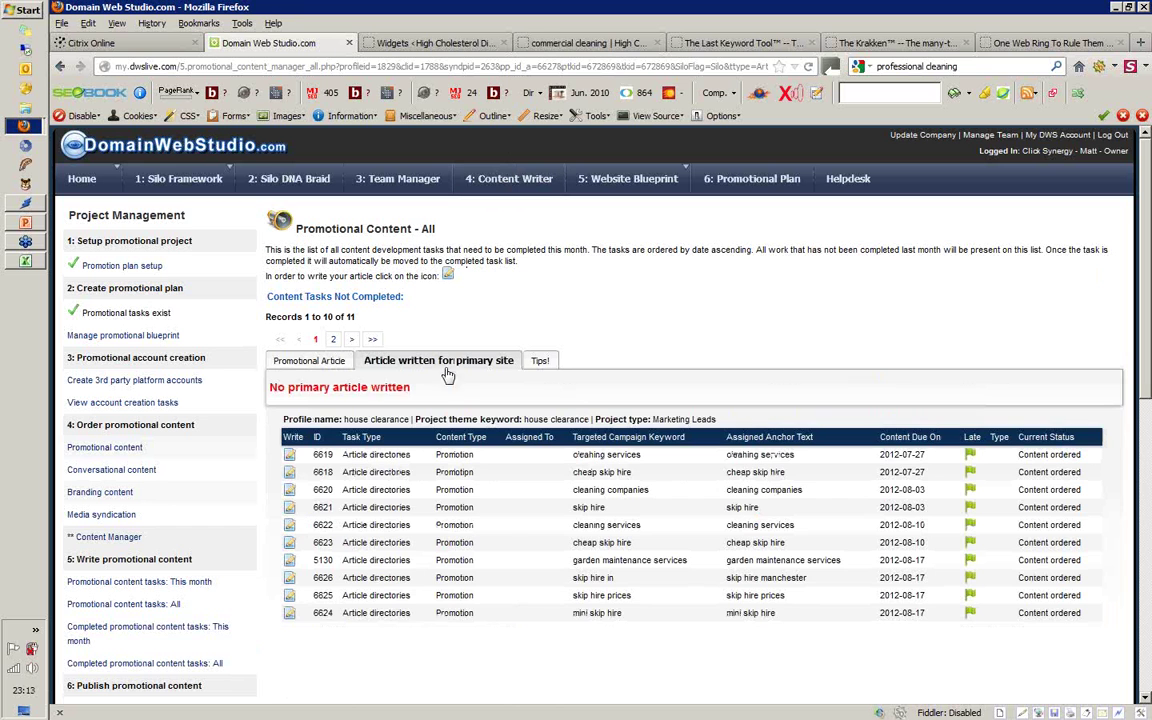
click(305, 361)
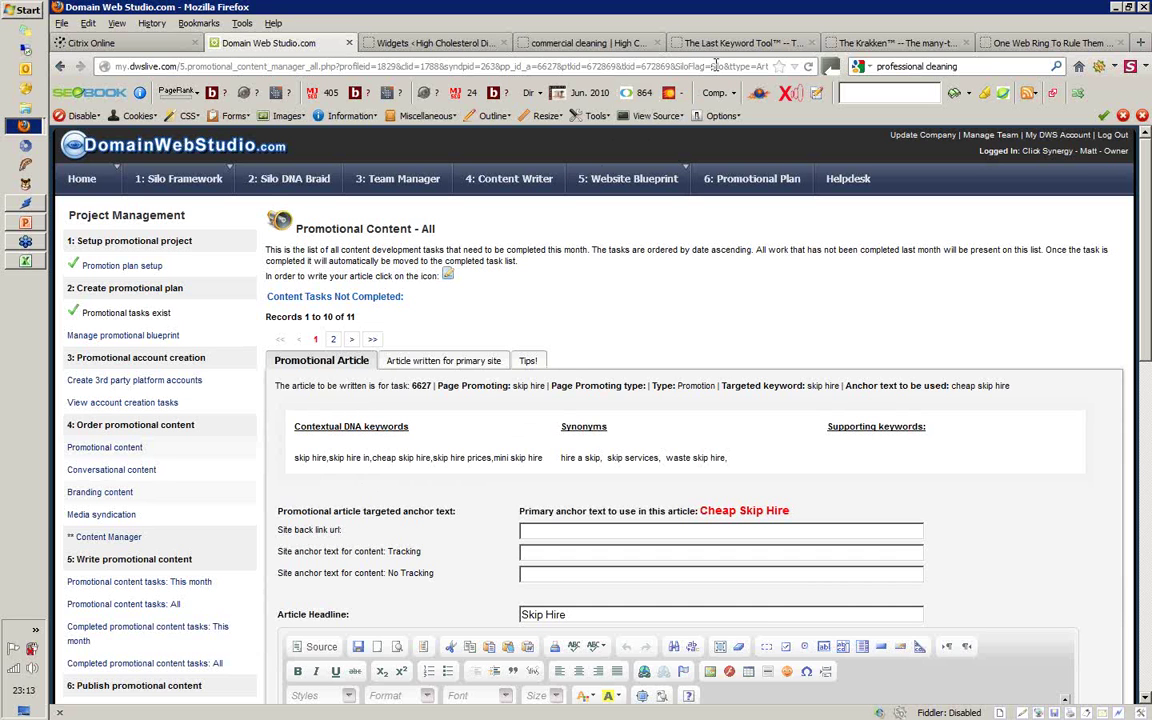
- Check the skip hire task's article written for the primary site, then review the promotional article form and its back link field
click(437, 362)
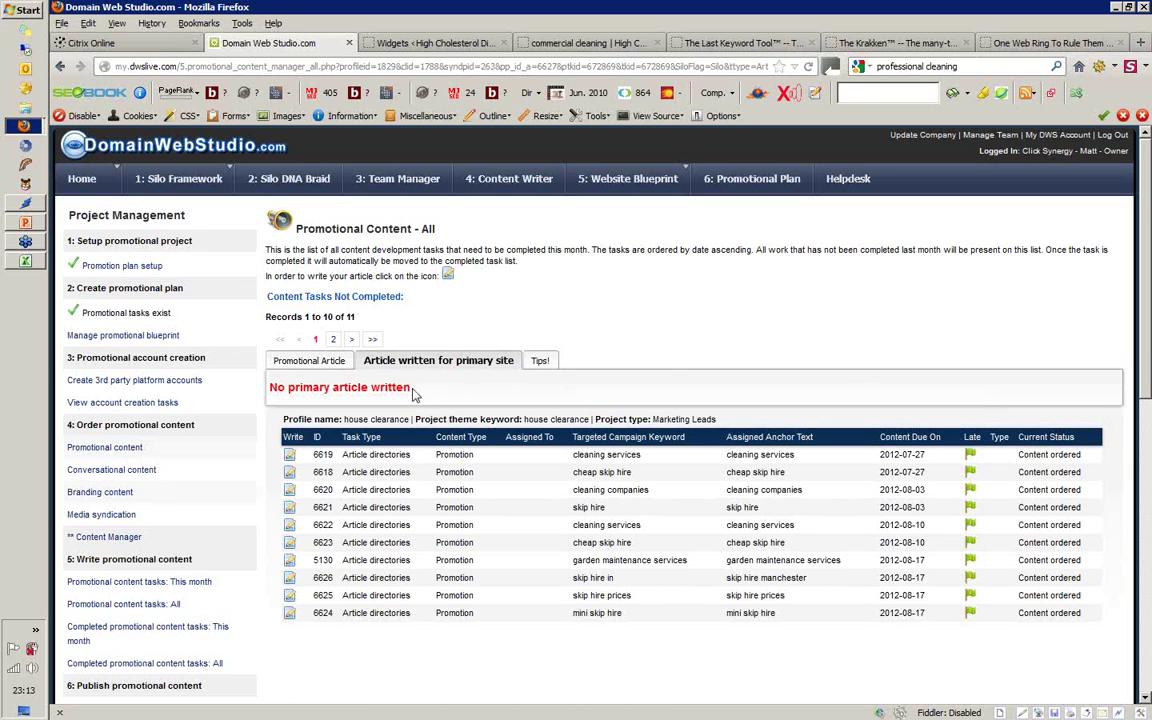
click(320, 367)
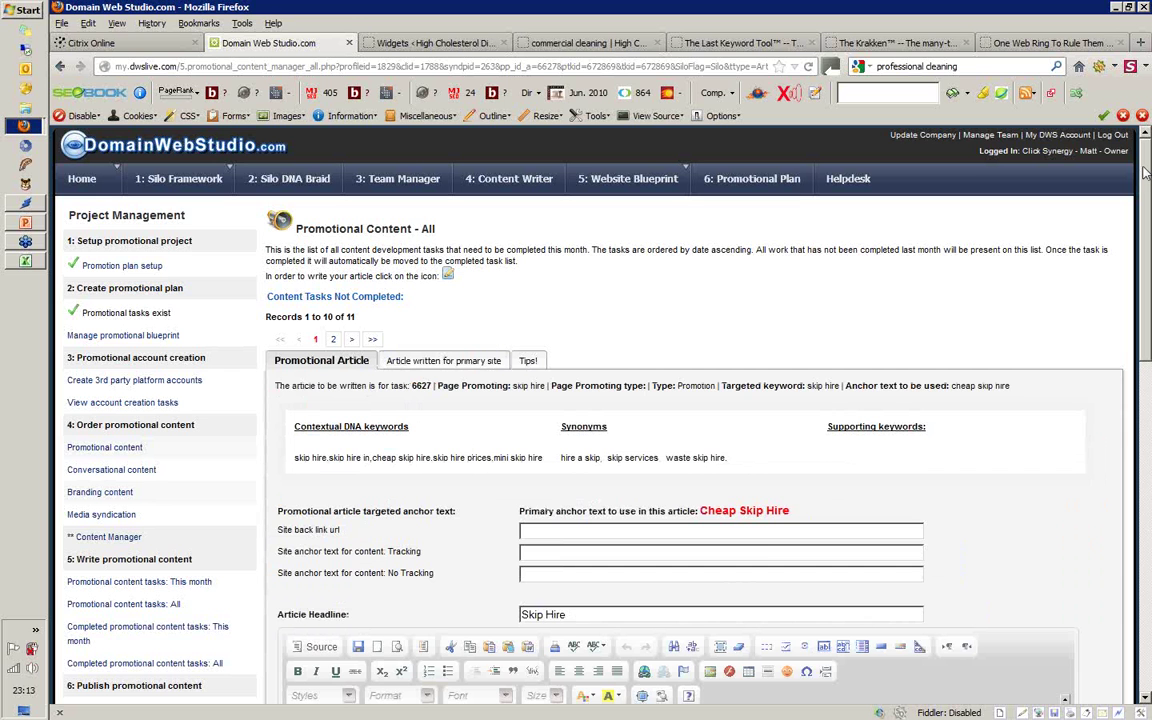
drag(1146, 172, 1149, 270)
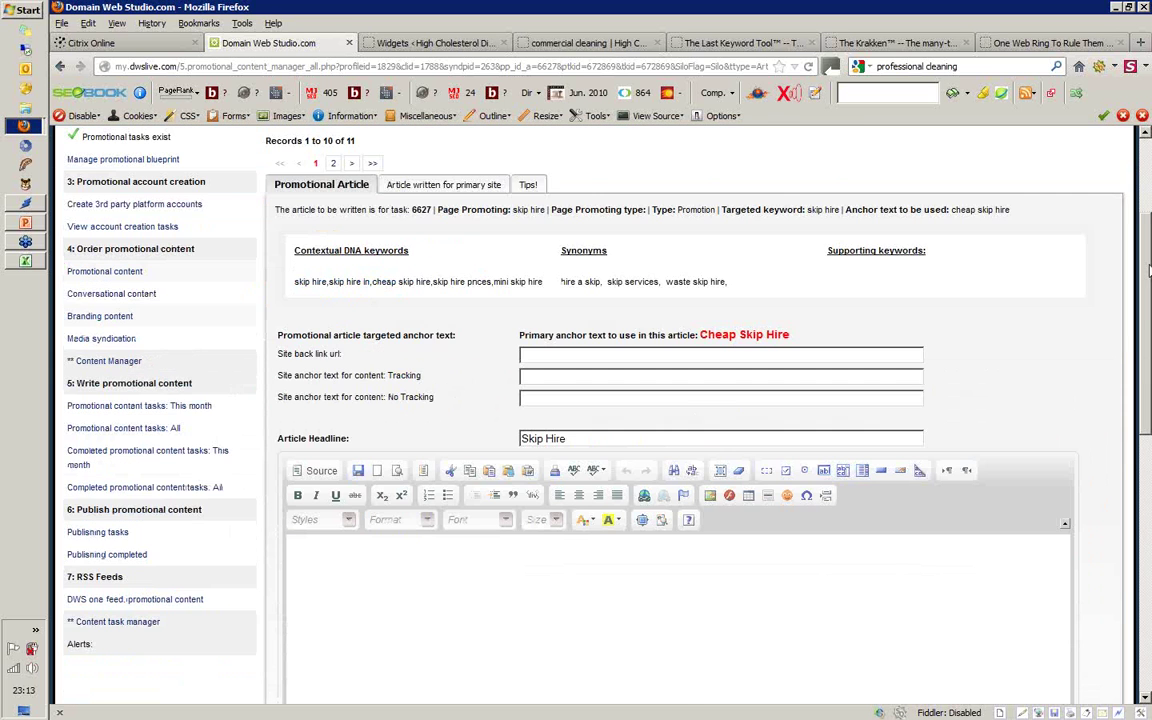
scroll(1149, 250, down, 5)
scroll(1150, 210, up, 6)
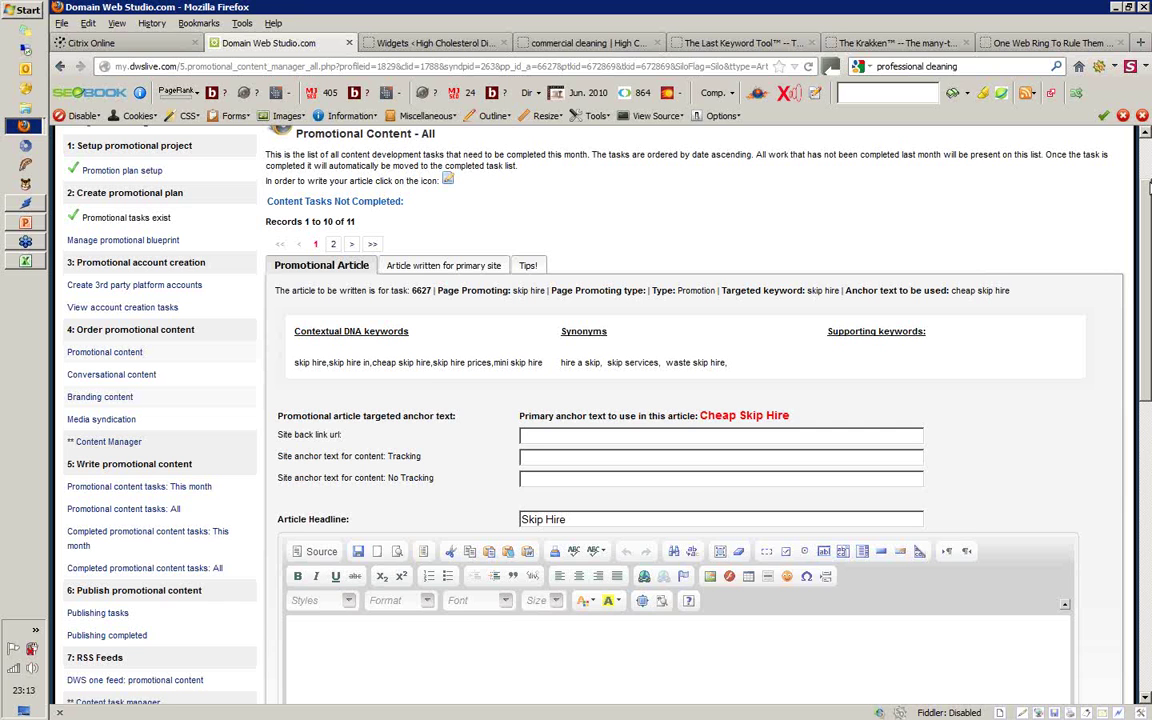
scroll(1149, 186, up, 1)
click(548, 486)
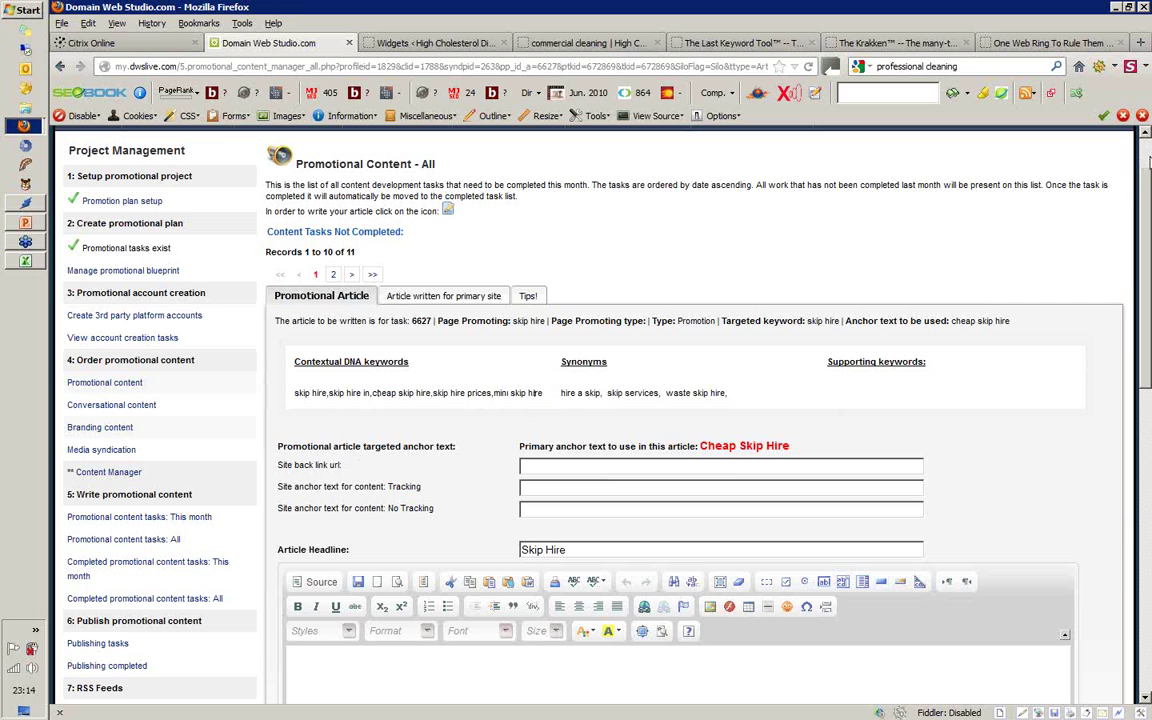
- Review the publishing and RSS feed sections of the project management menu beside the skip hire article form
drag(1146, 175, 1146, 176)
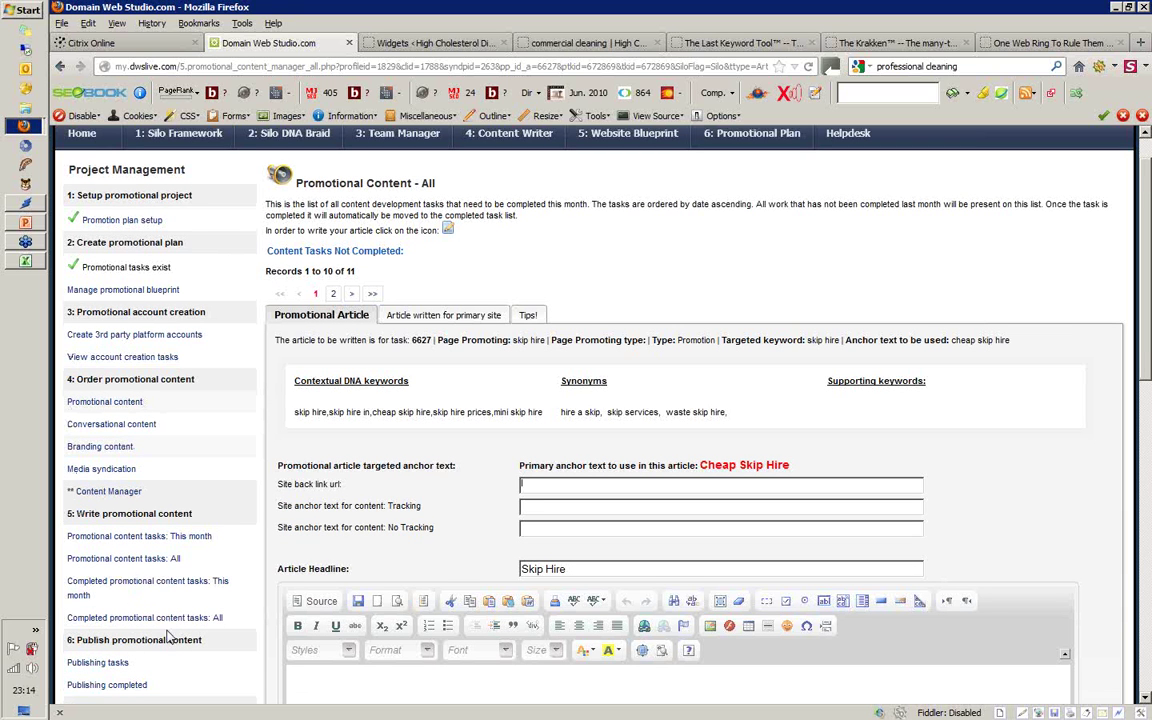
click(1146, 700)
click(1146, 700)
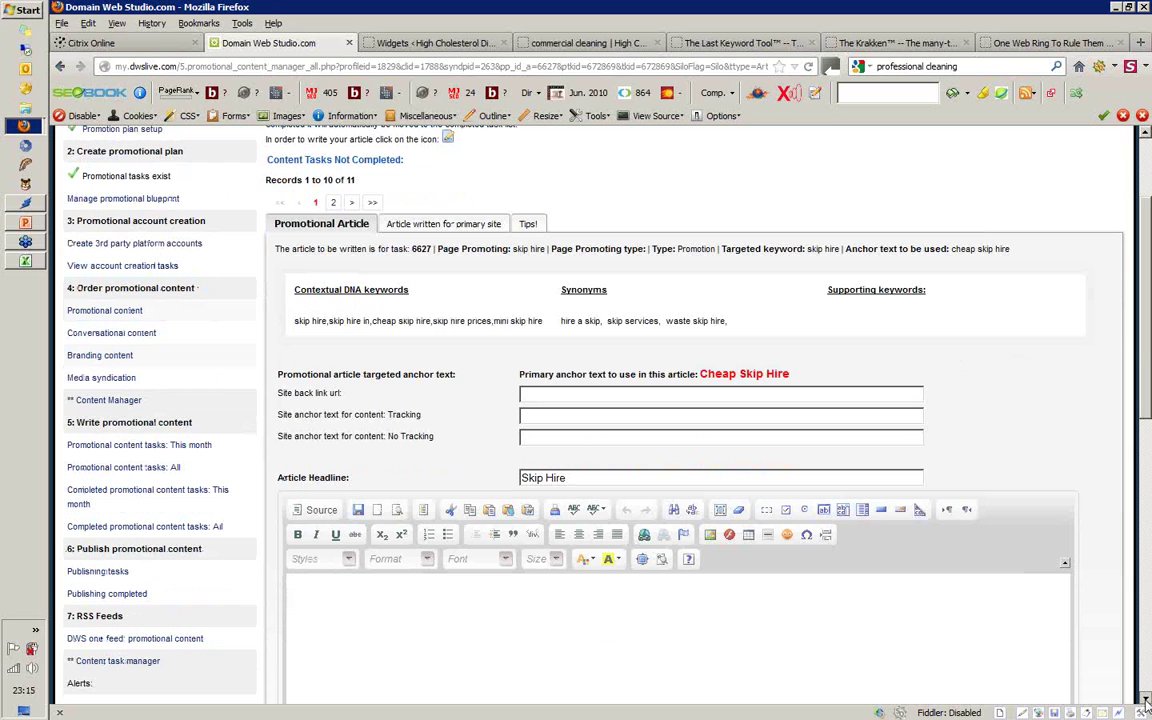
click(1146, 700)
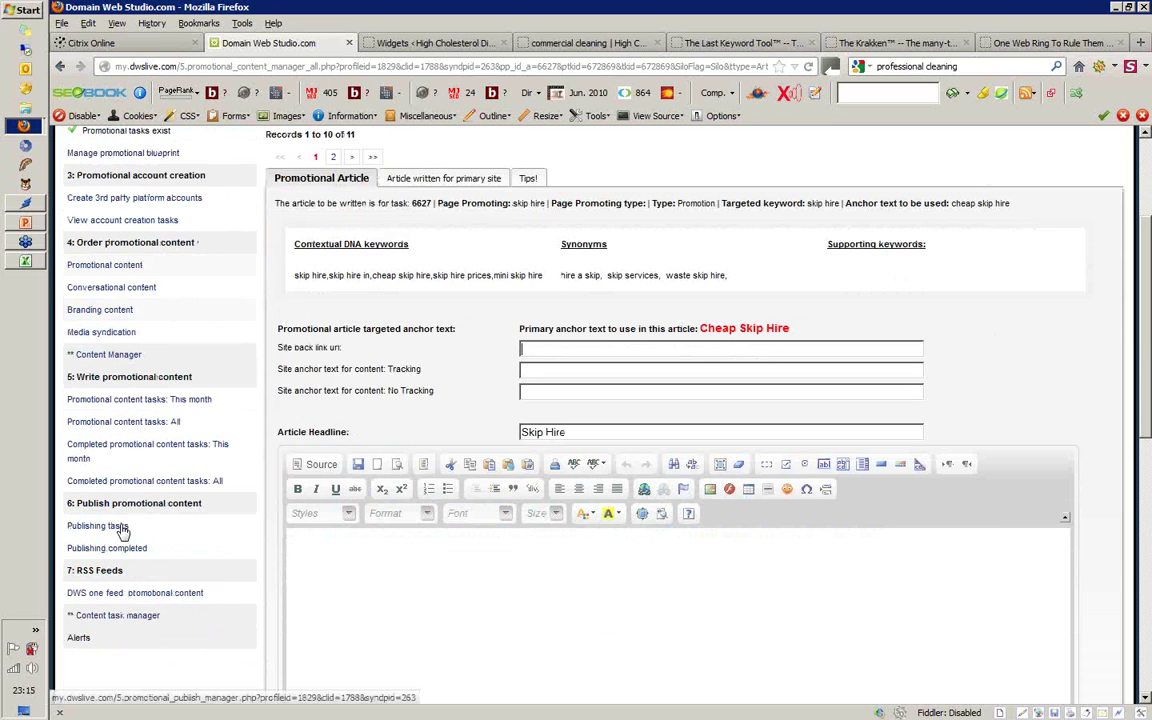
- Switch to the PowerPoint presentation and show slide 6 with the training area, stackable system and DWS software
click(38, 226)
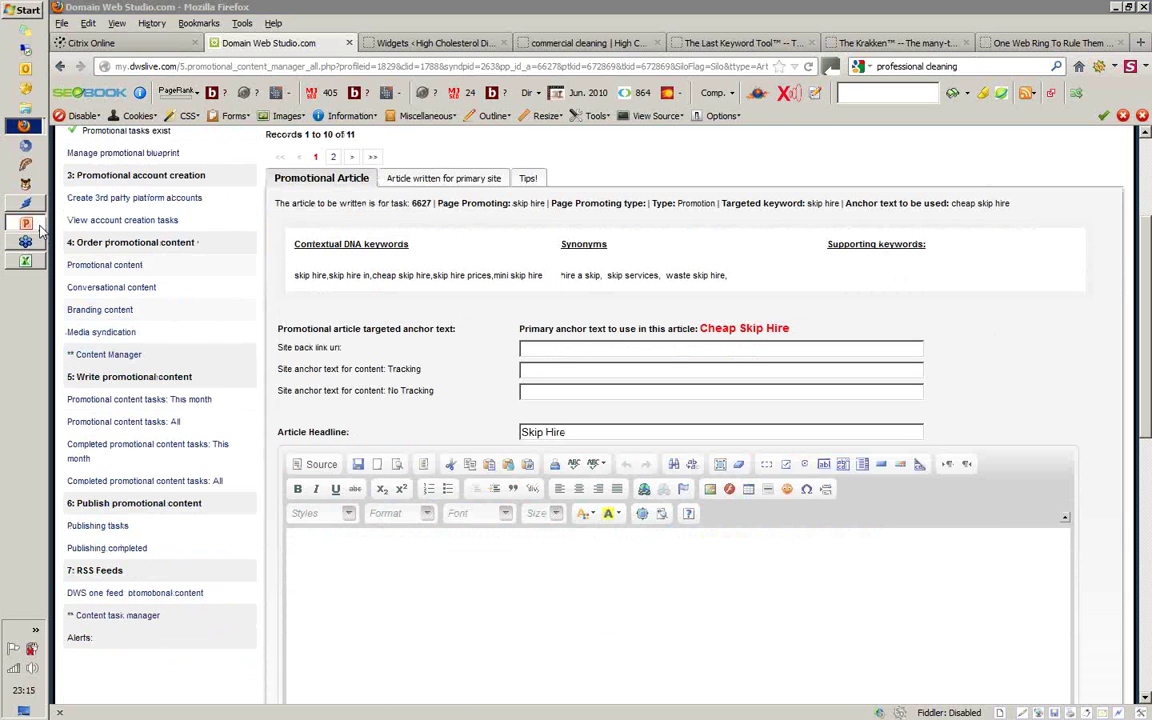
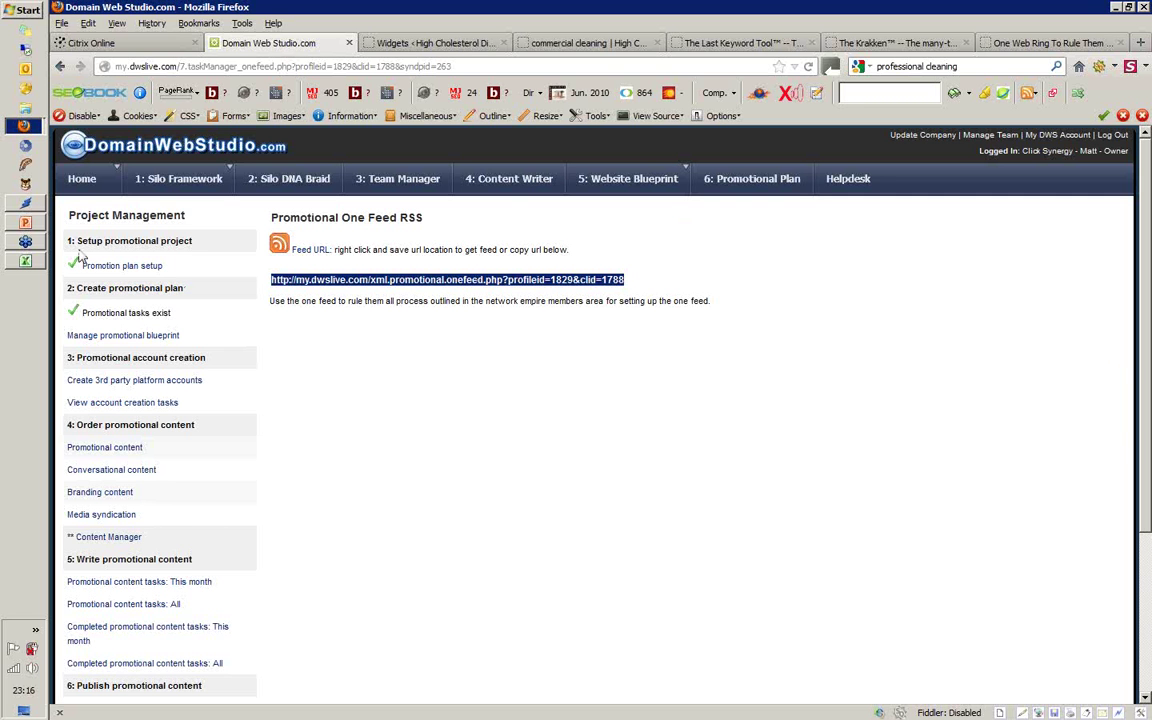
click(33, 225)
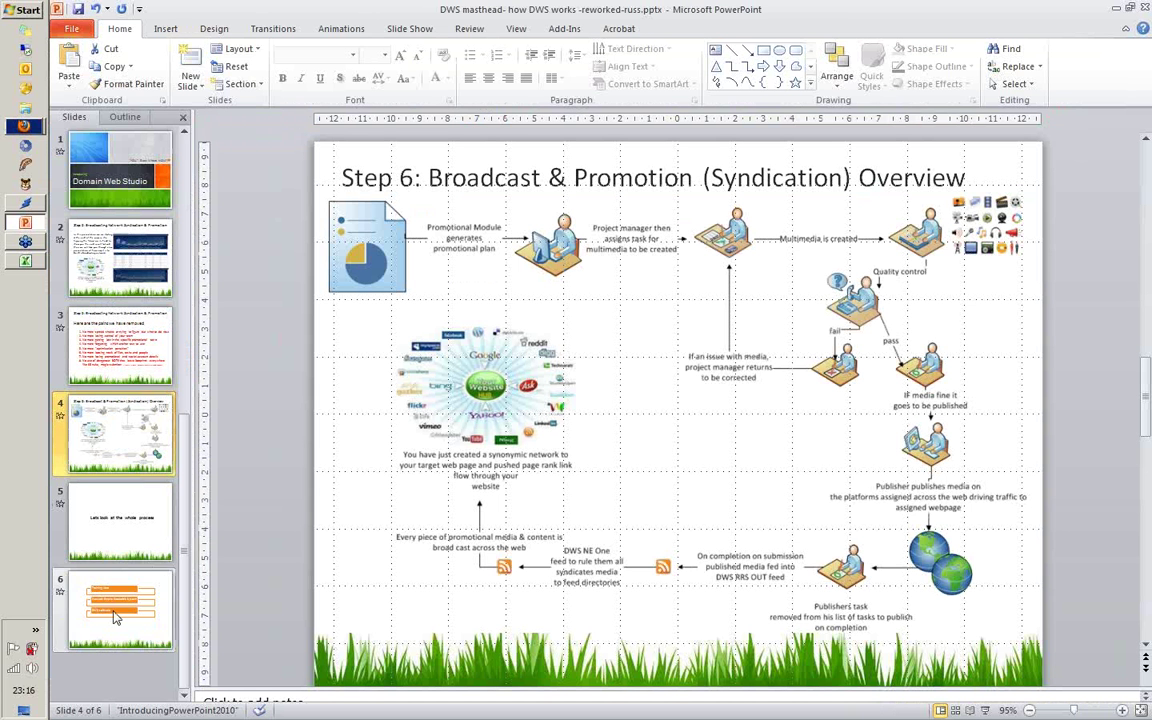
click(120, 610)
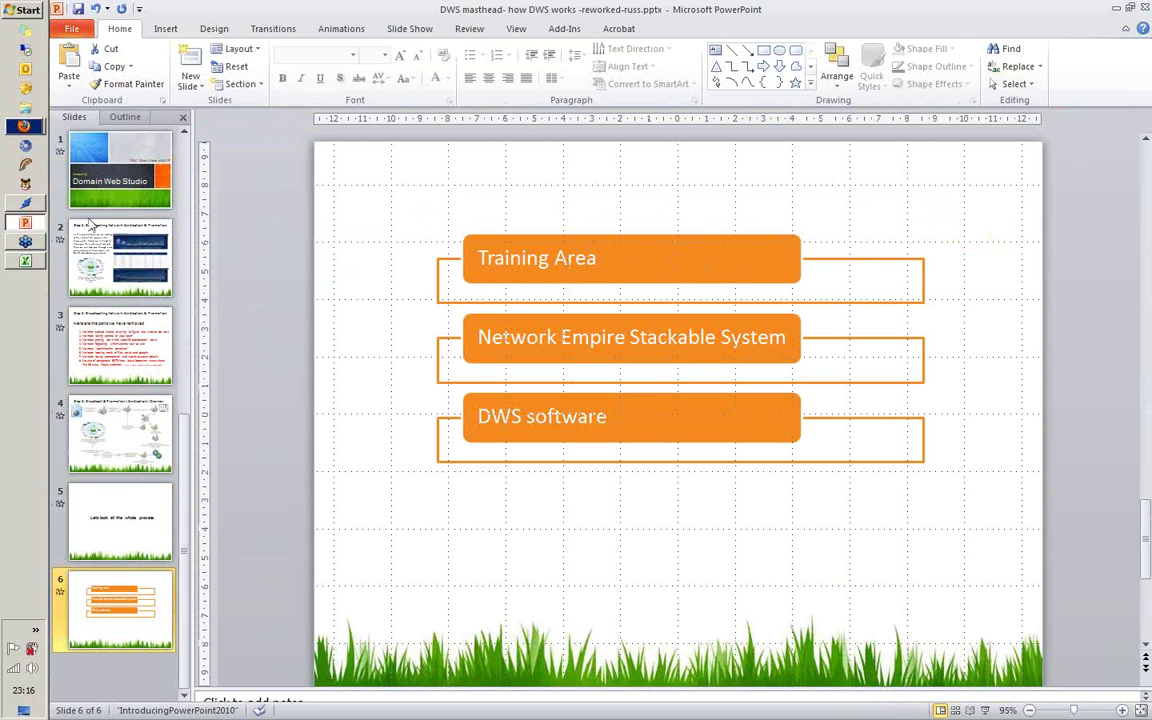
- Return to Domain Web Studio in Firefox and open the Silo Framework of the House Clearance site
click(24, 126)
click(121, 118)
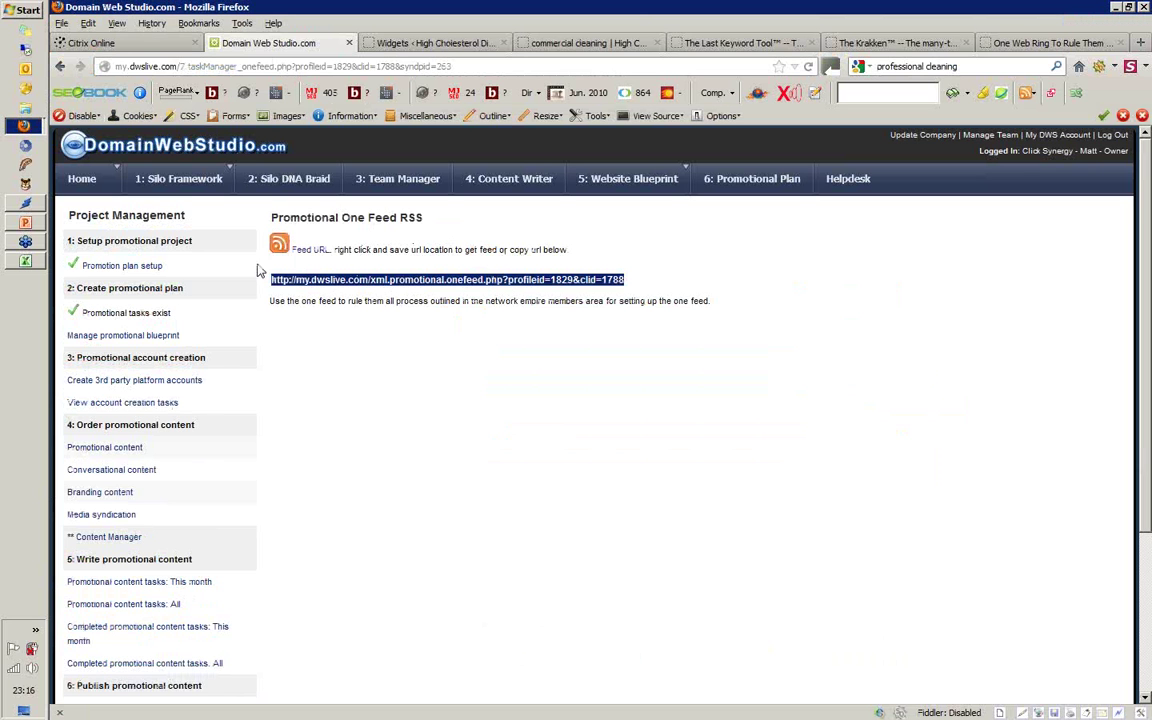
mouse_move(165, 195)
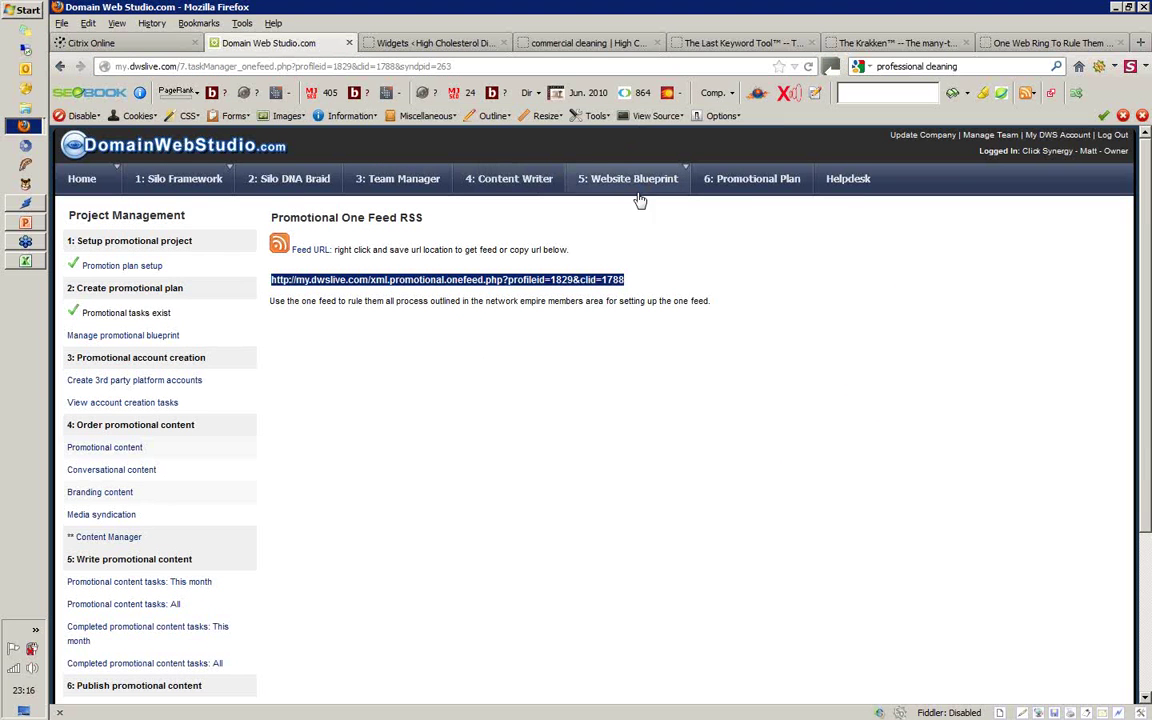
mouse_move(648, 183)
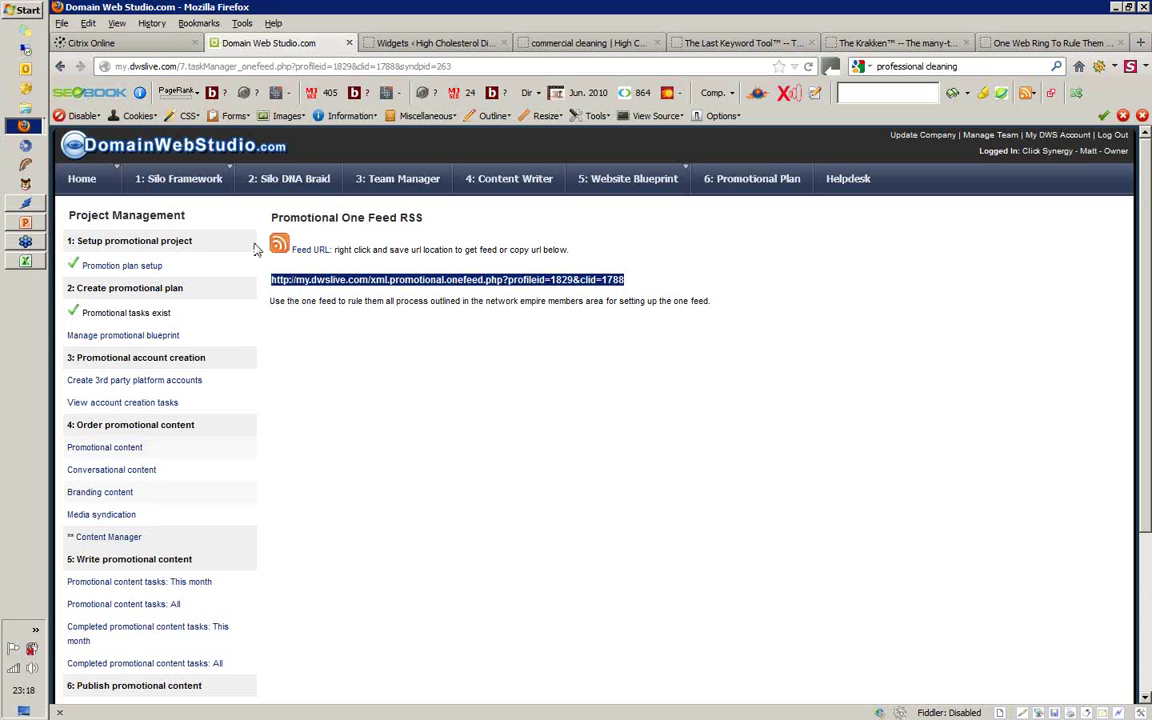
mouse_move(179, 184)
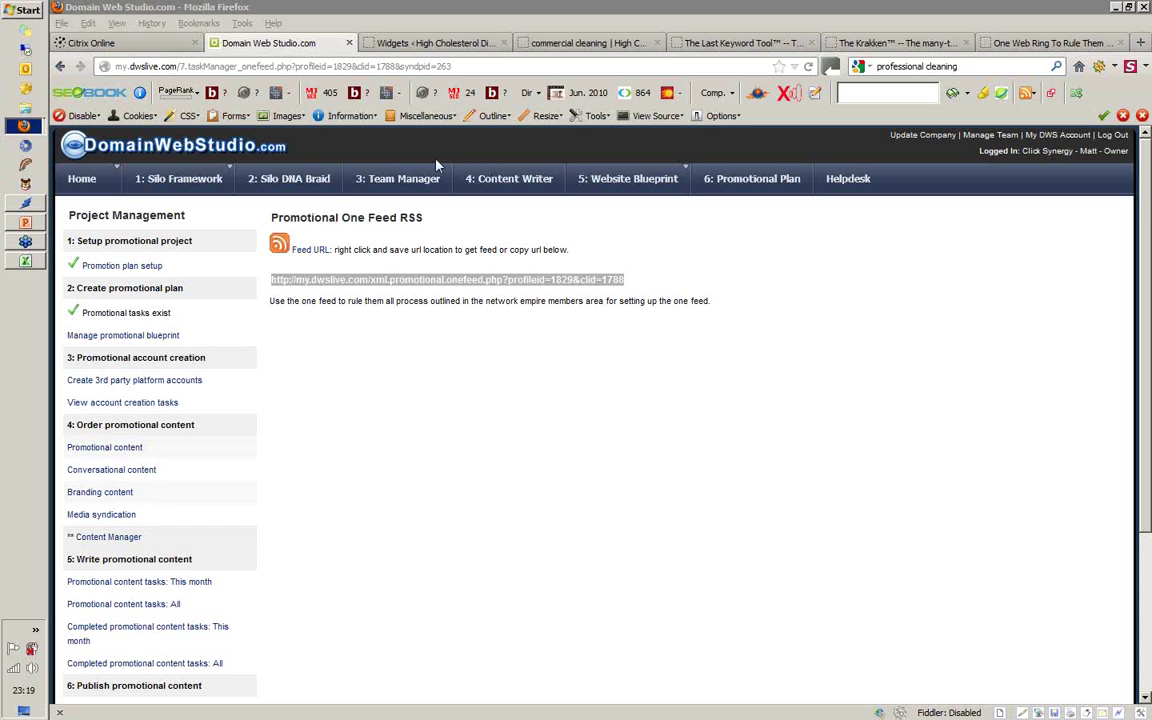
click(183, 184)
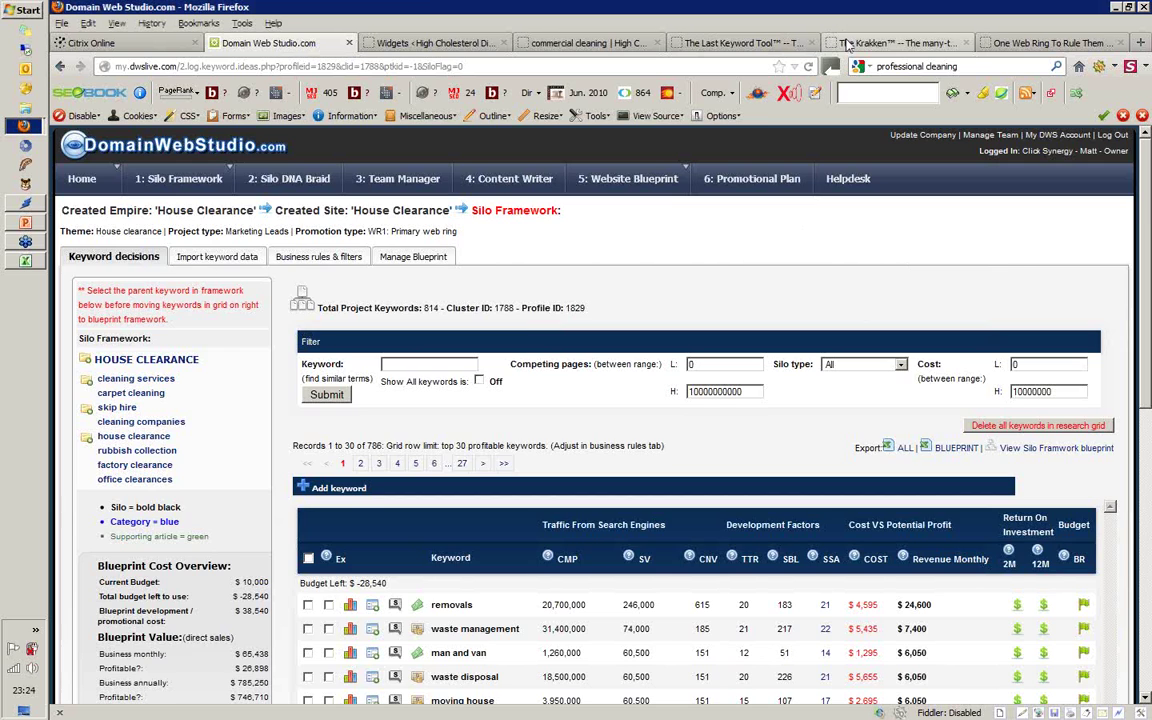
- Switch to The Krakken and examine the market values, charts and theme list for the professional cleaning cluster
click(848, 44)
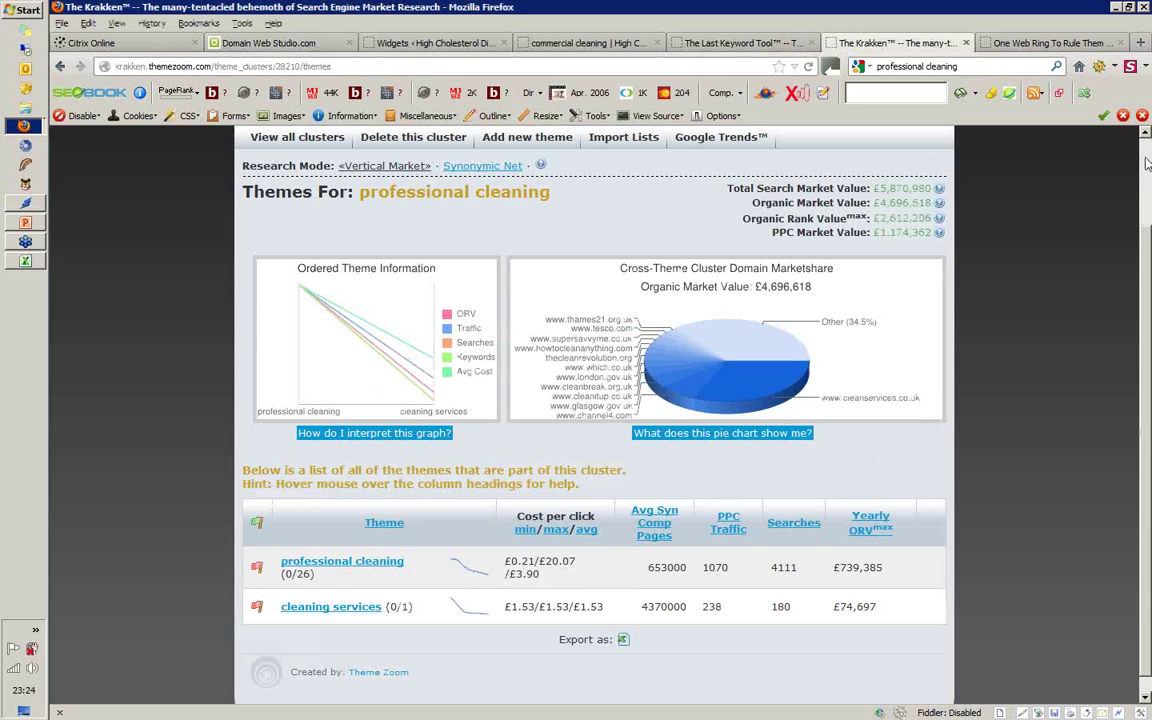
scroll(1147, 163, up, 1)
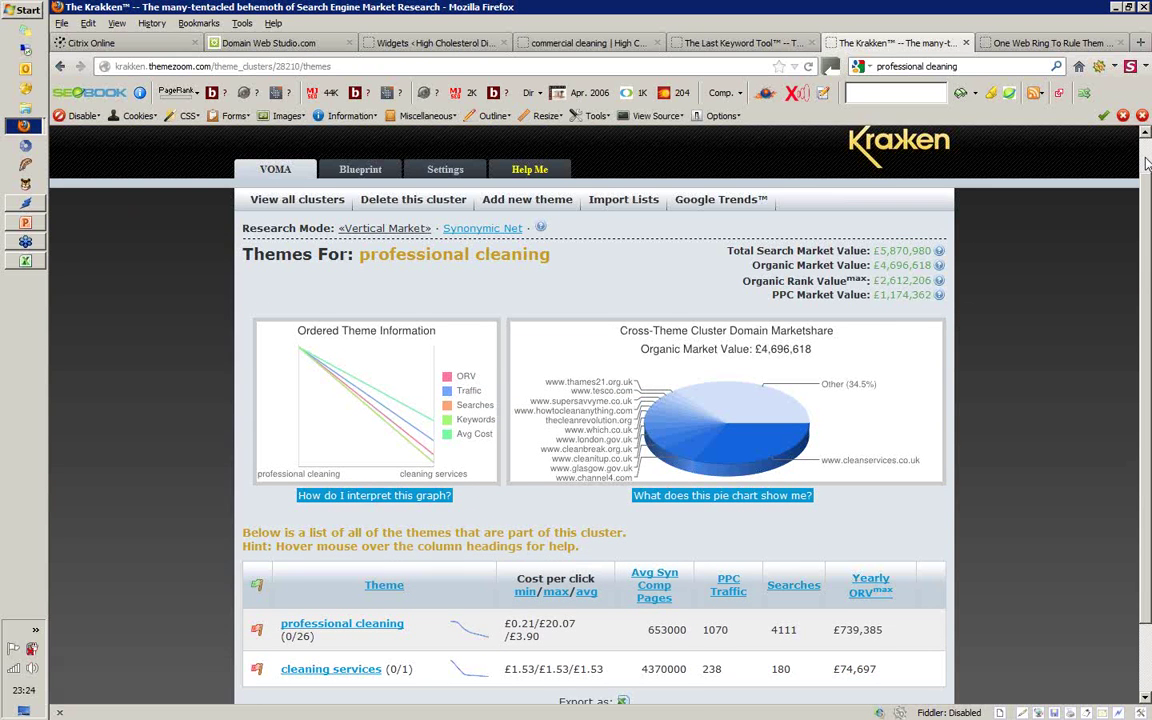
scroll(1147, 163, up, 1)
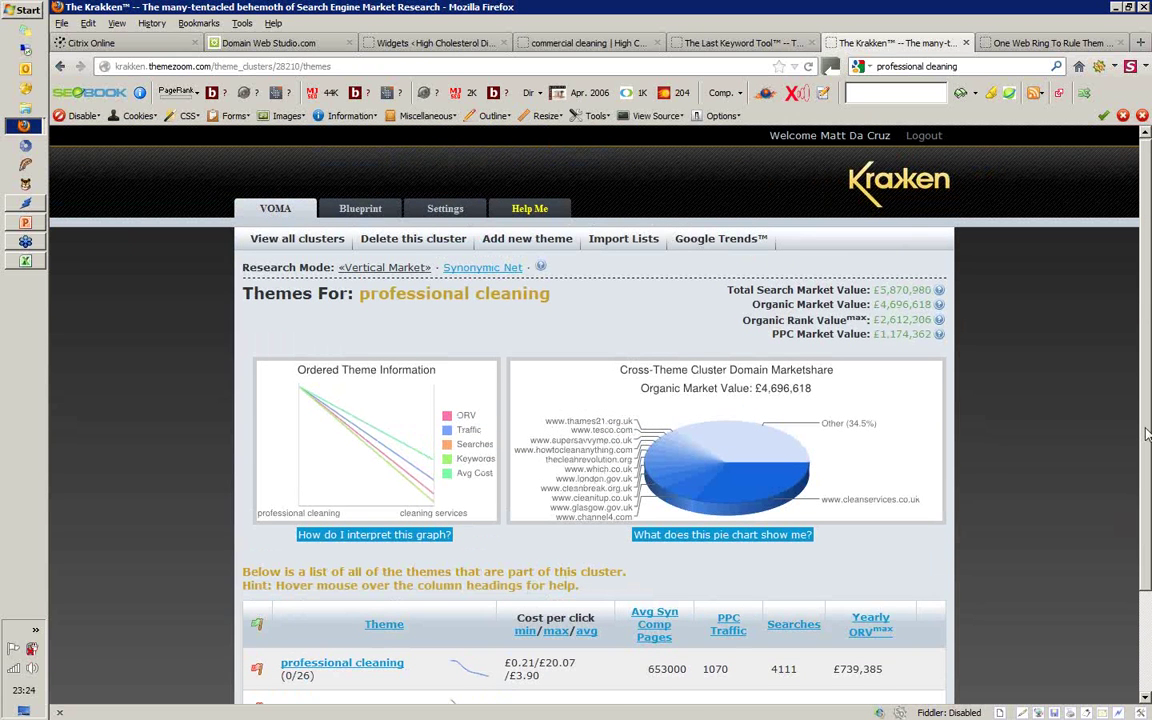
scroll(1147, 433, down, 1)
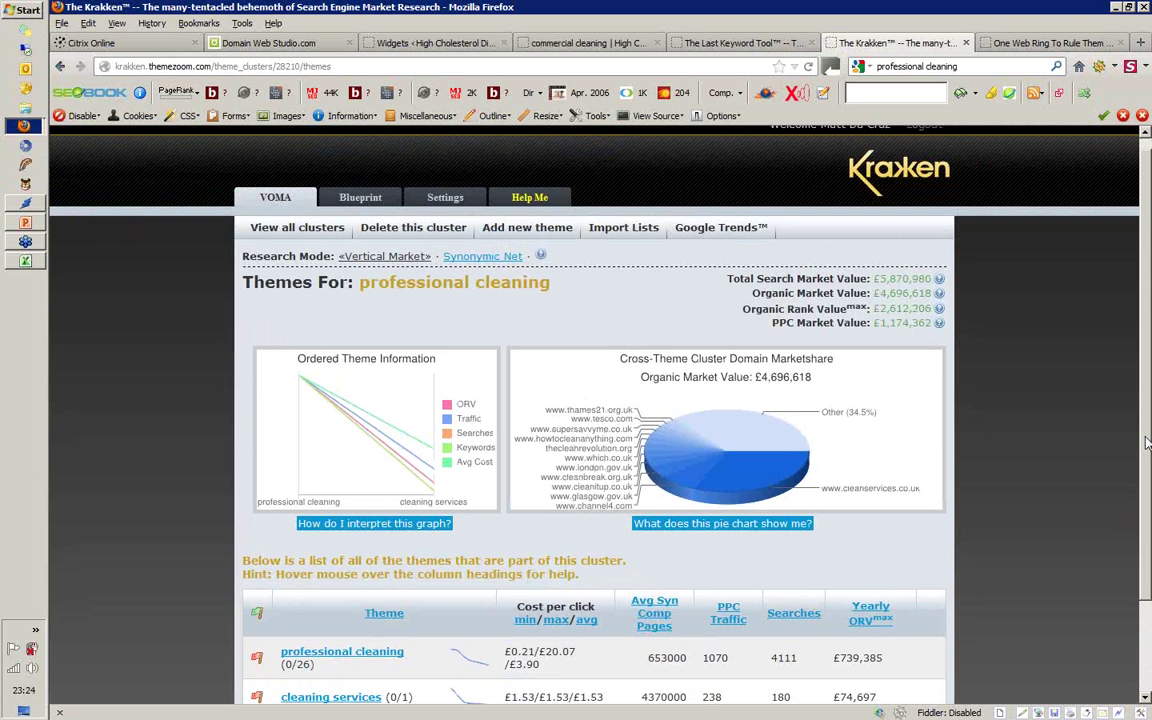
scroll(1147, 443, down, 1)
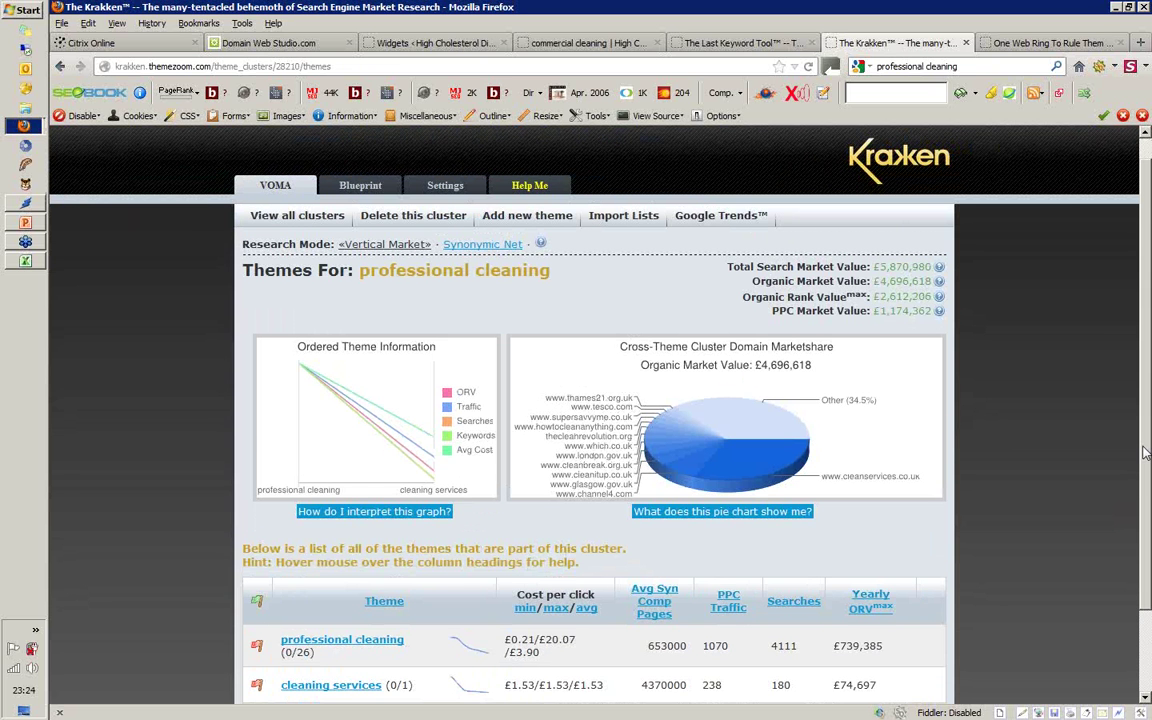
scroll(1147, 453, down, 1)
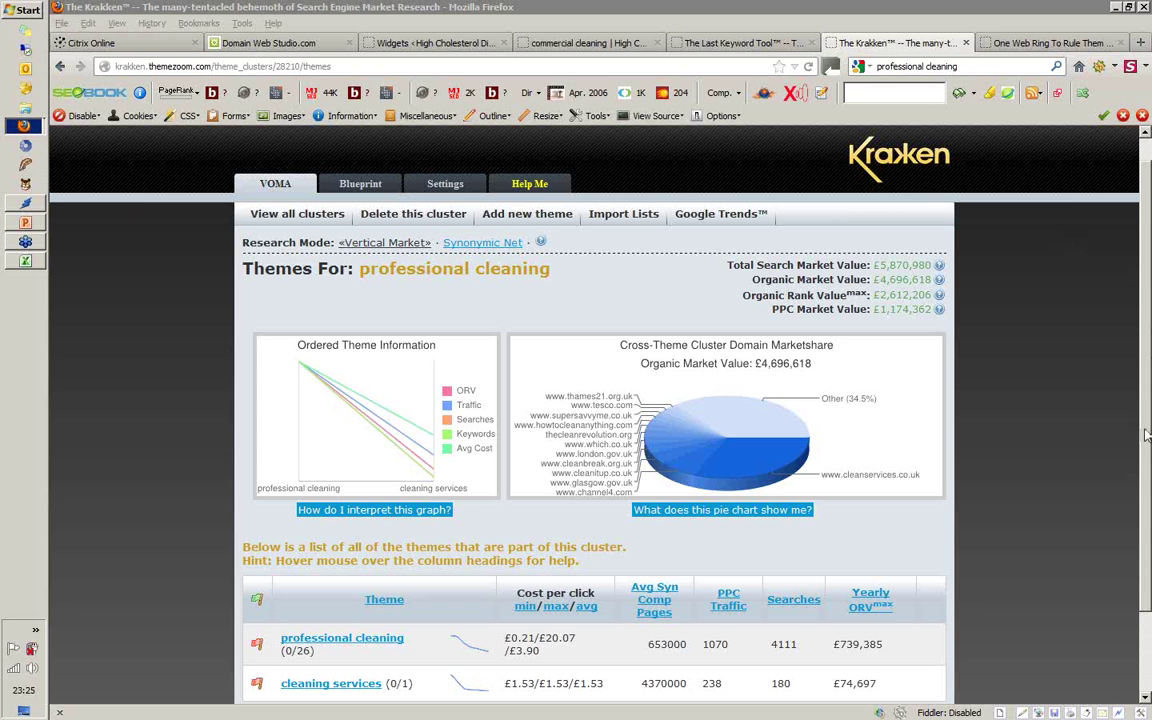
drag(1147, 436, 1148, 467)
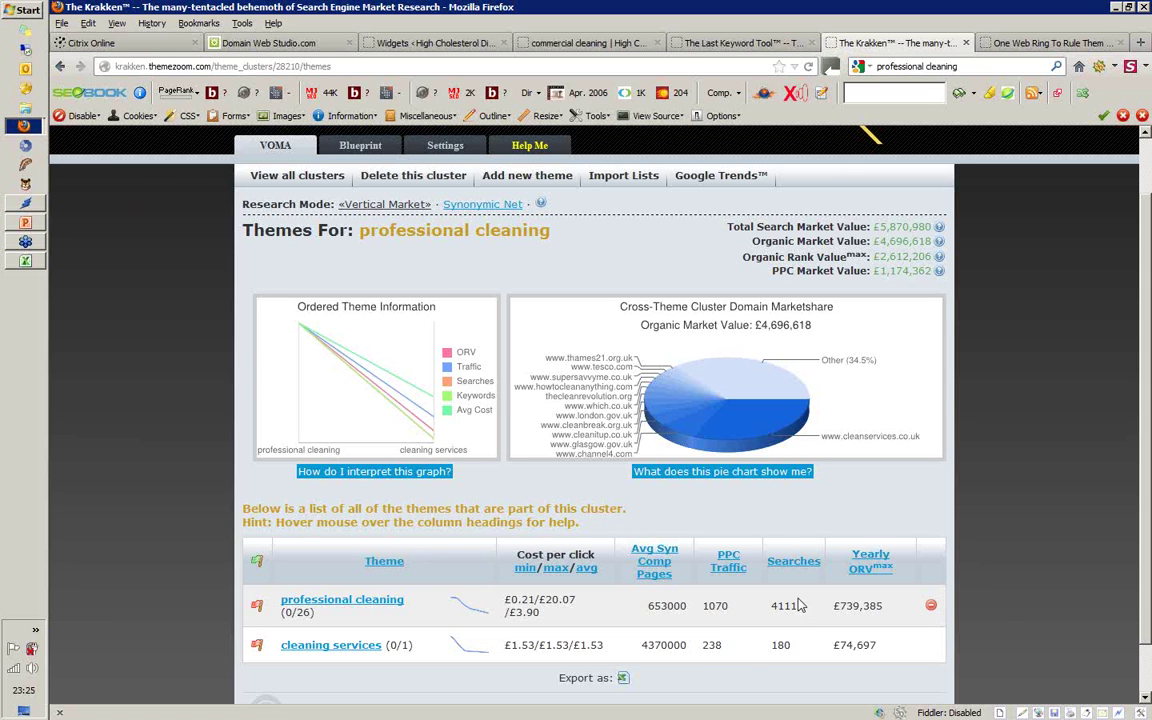
- Set the research mode to Synonymic Net and open the professional cleaning theme's market analysis
click(456, 208)
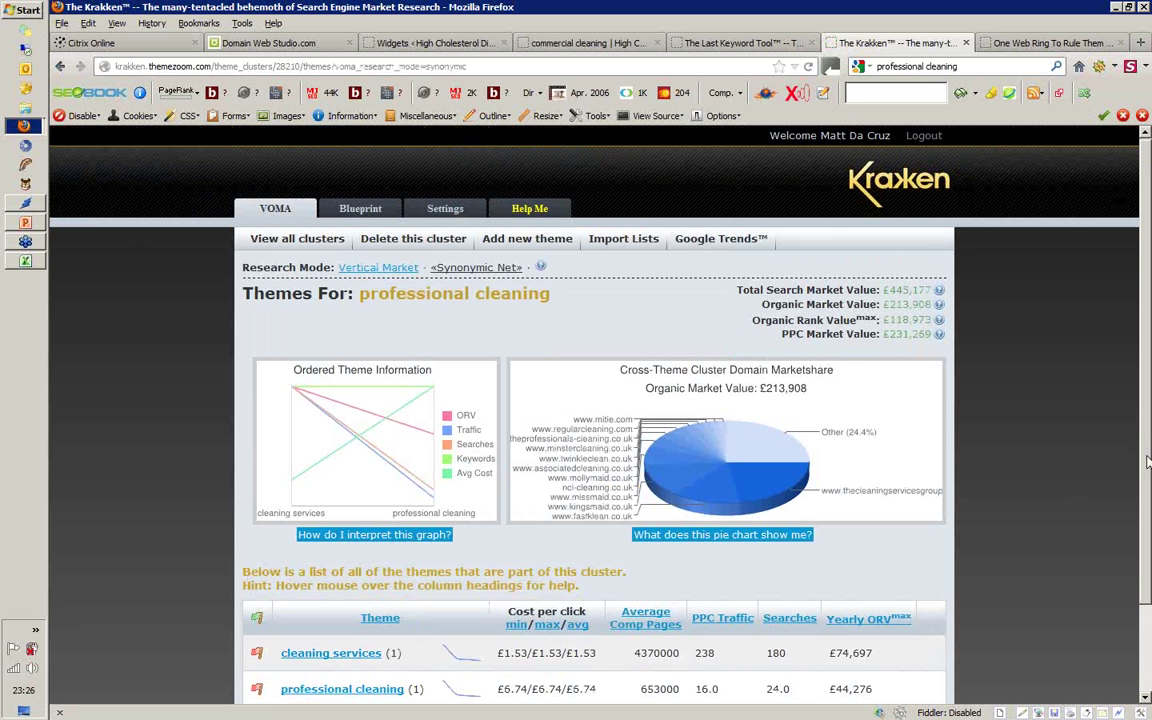
drag(1147, 462, 928, 619)
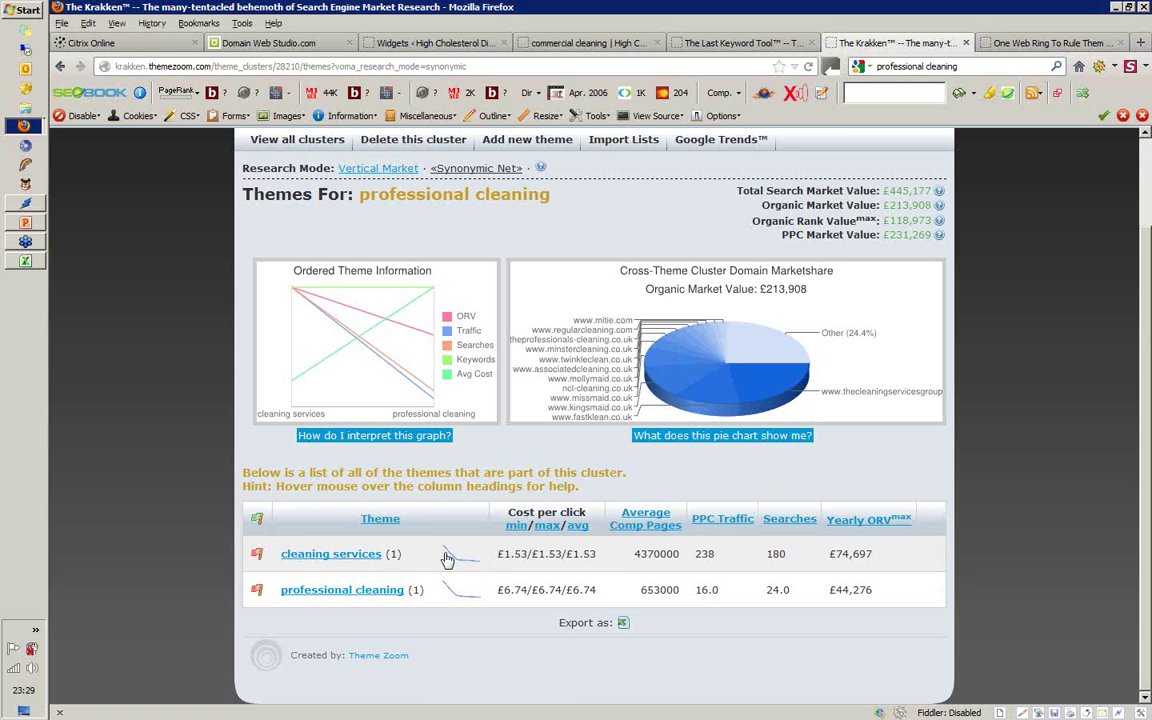
click(351, 591)
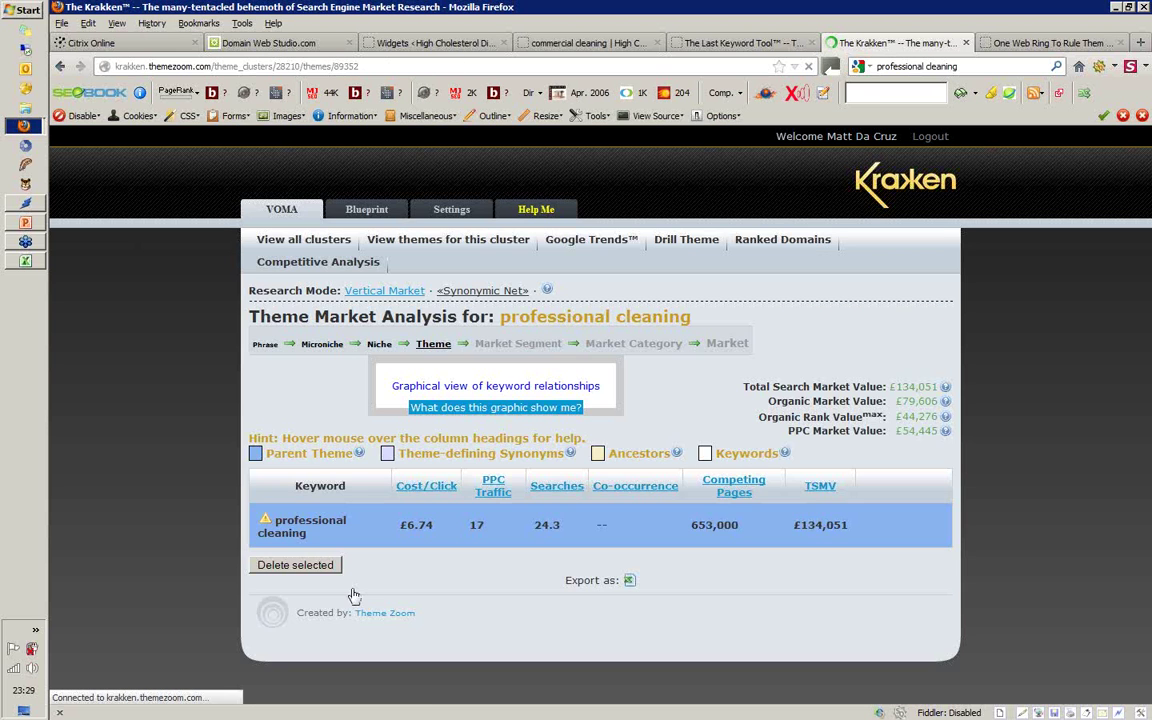
- Show the ranked domains for professional cleaning in Vertical Market mode and review the domain list
click(776, 243)
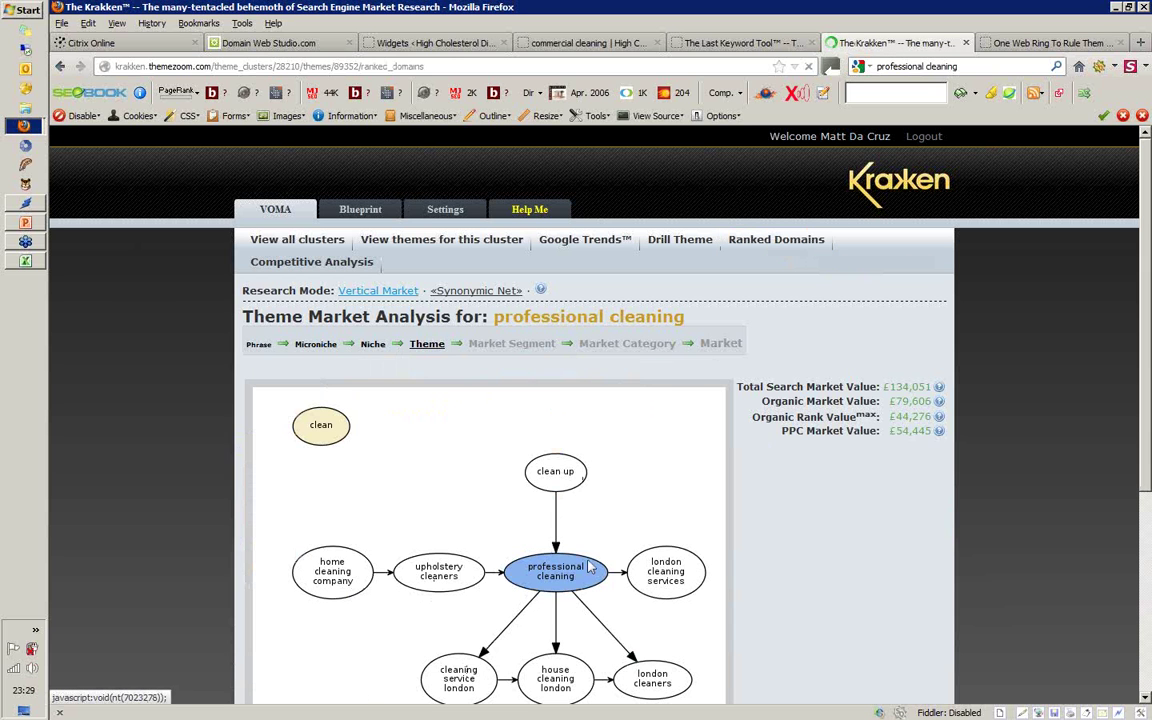
click(390, 273)
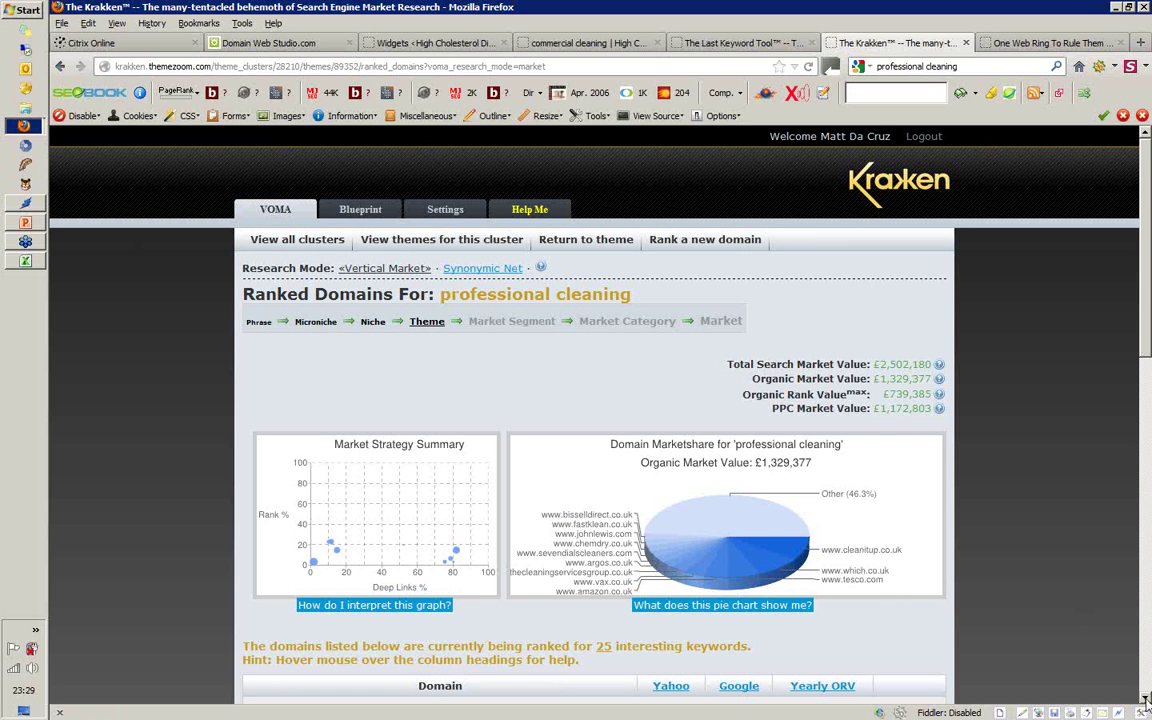
click(1146, 700)
click(1146, 700)
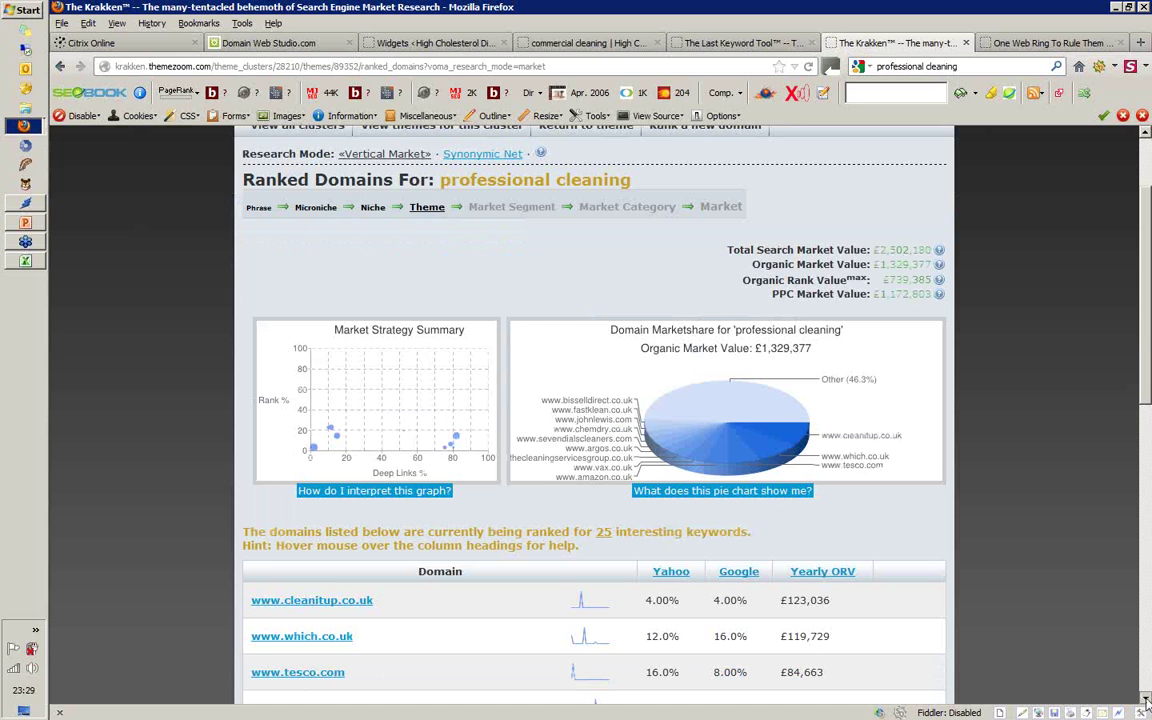
click(1146, 700)
click(308, 480)
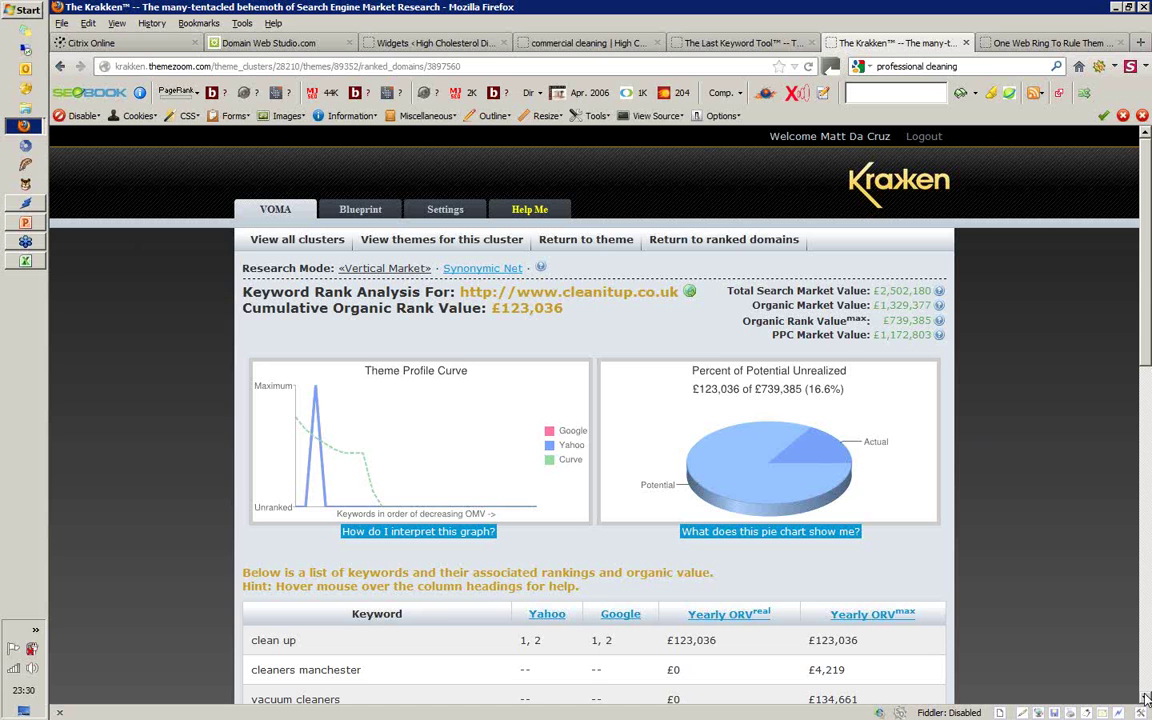
click(1146, 700)
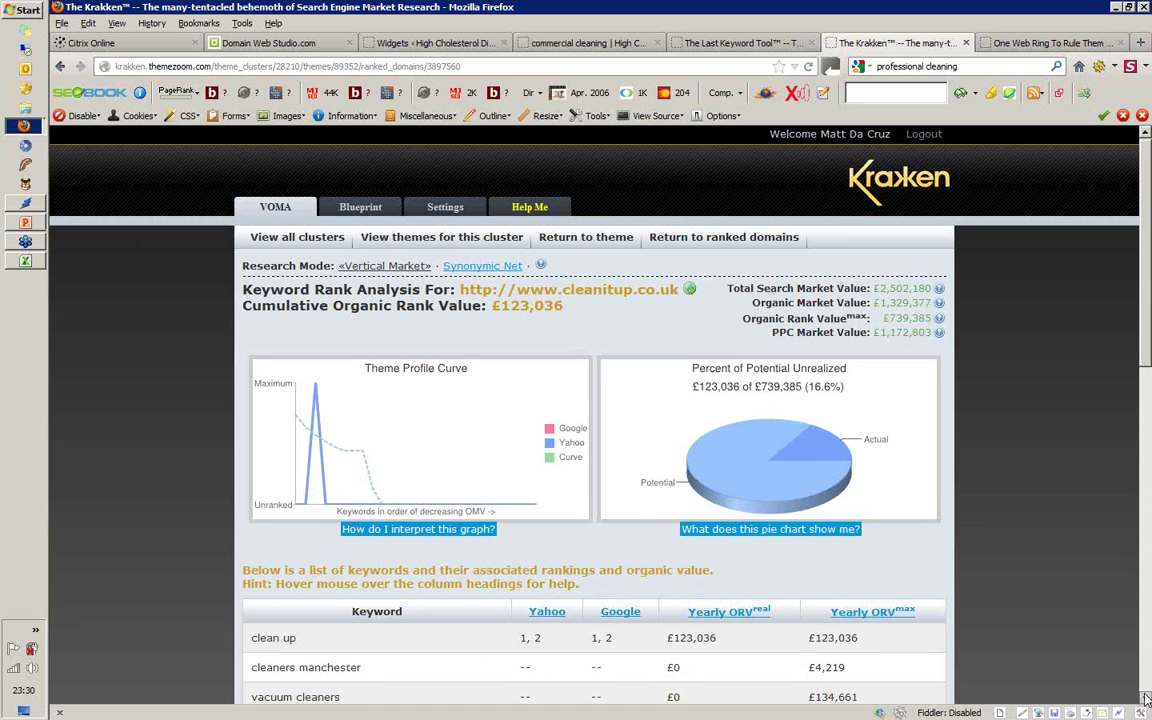
click(1146, 700)
click(1146, 700)
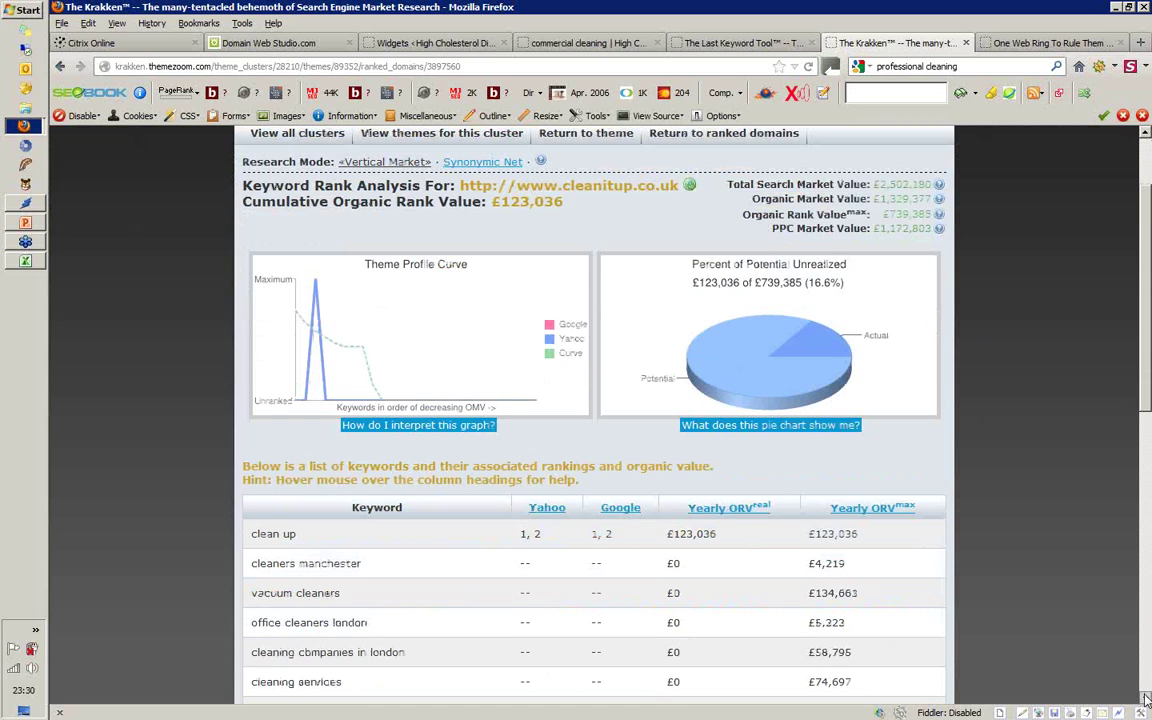
scroll(900, 450, down, 5)
double_click(833, 261)
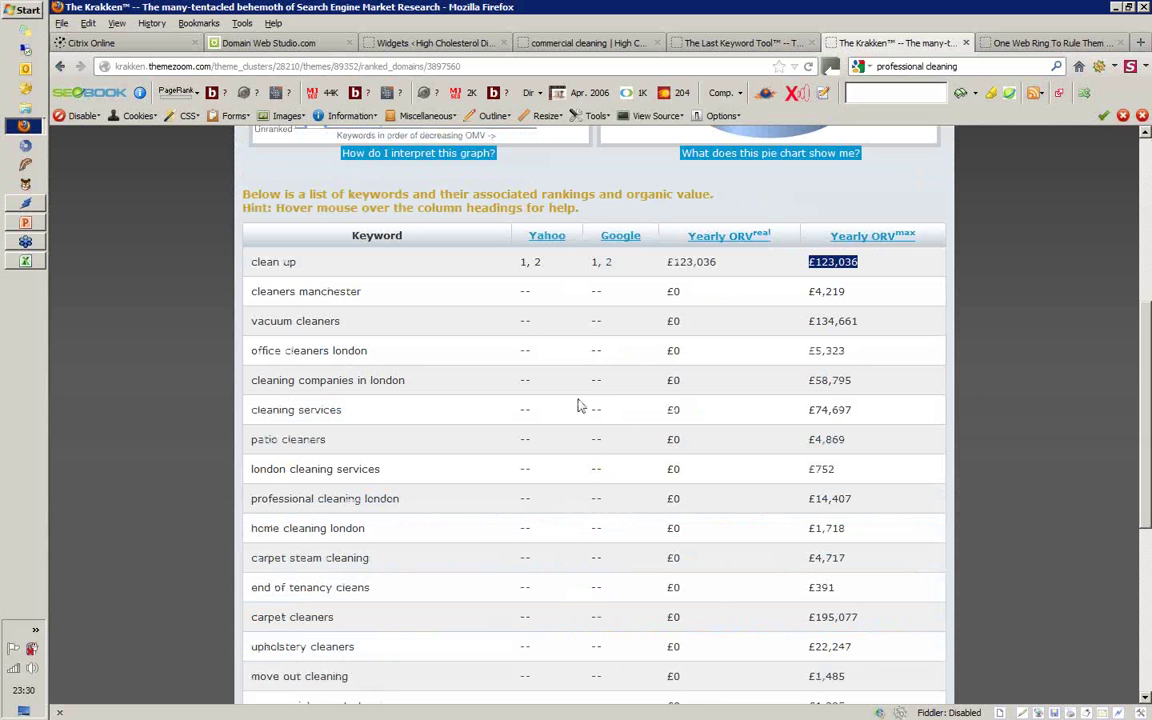
double_click(834, 321)
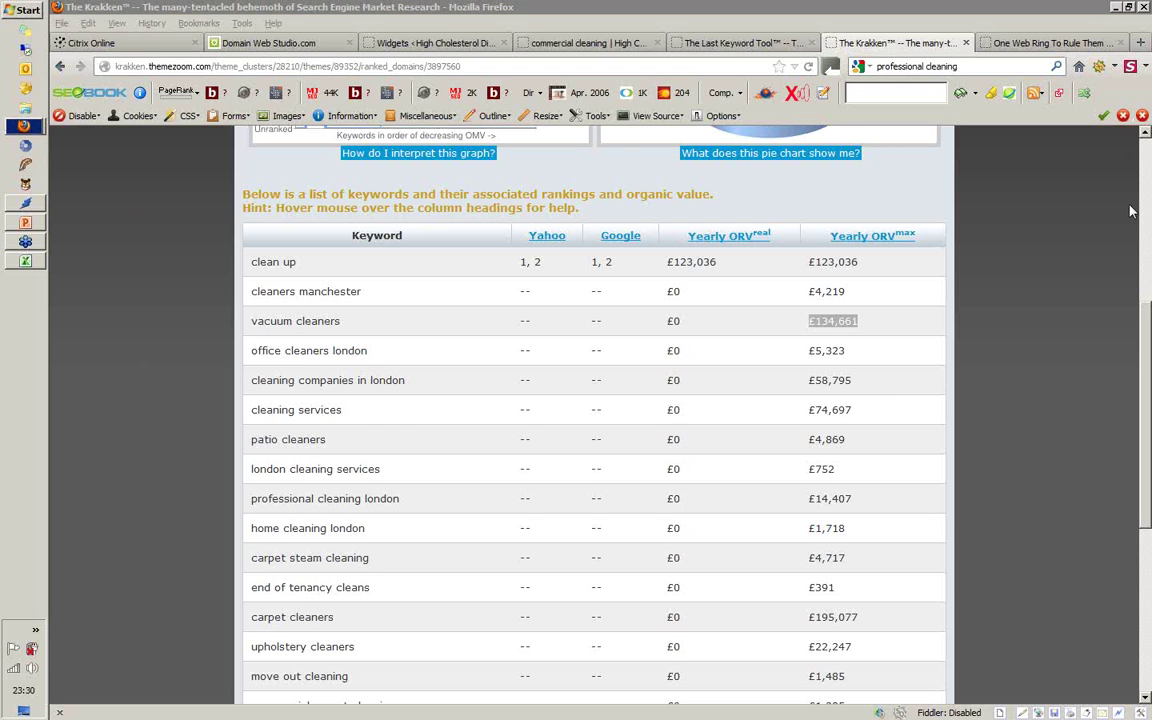
click(1146, 137)
click(1146, 137)
click(1146, 137)
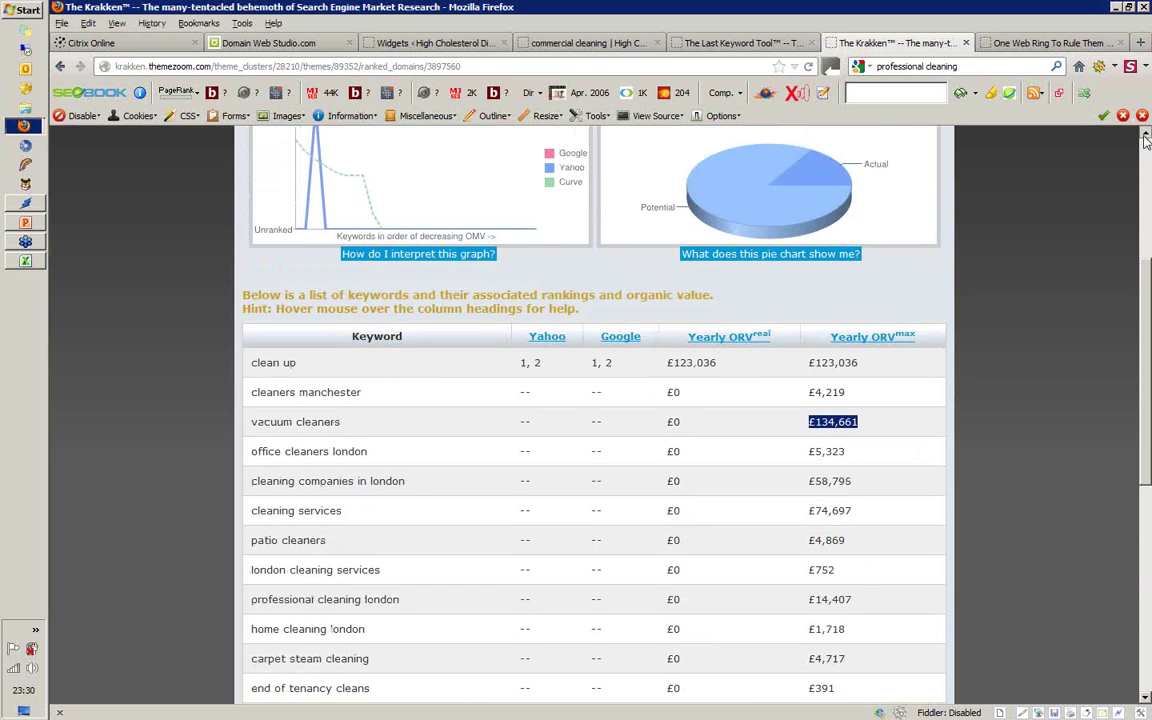
click(1146, 137)
click(1146, 137)
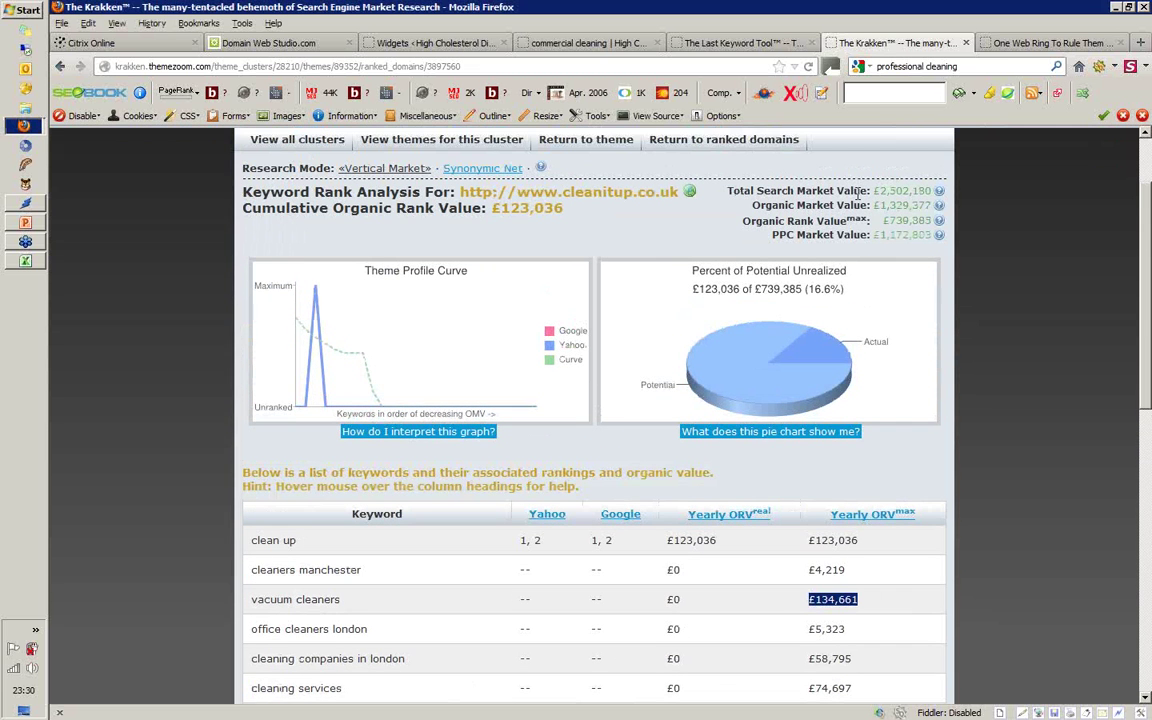
scroll(857, 193, up, 1)
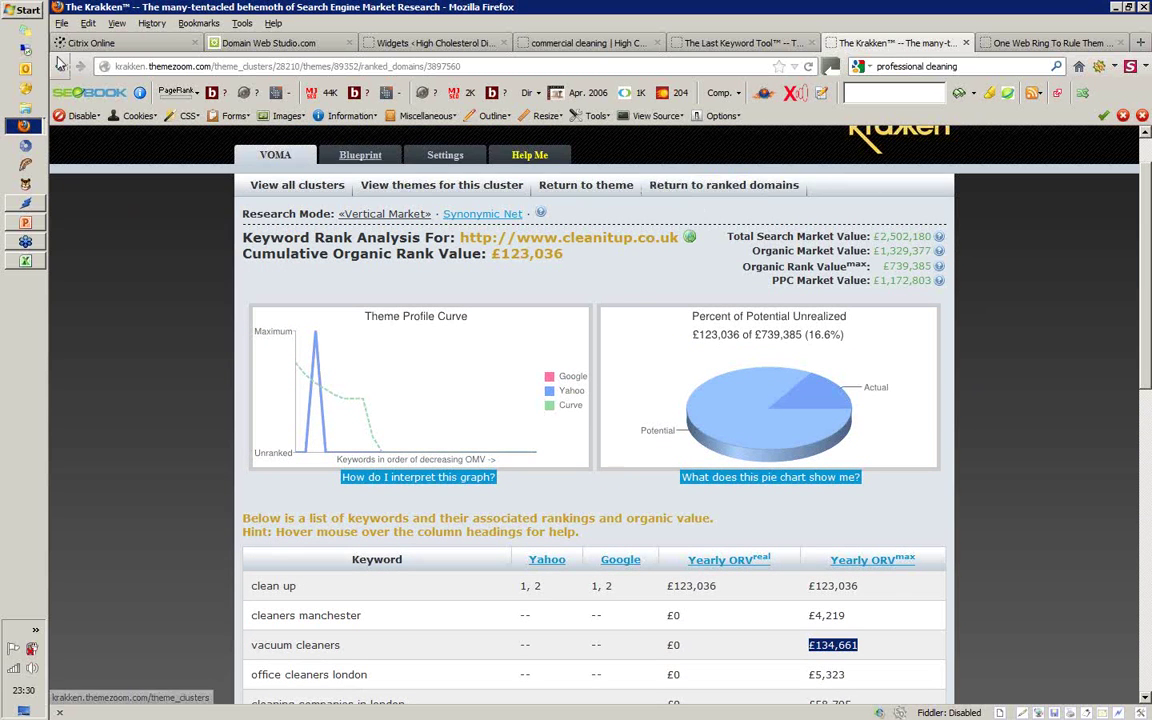
- Return to the ranked domains for professional cleaning and review the domain list and market share charts
click(60, 67)
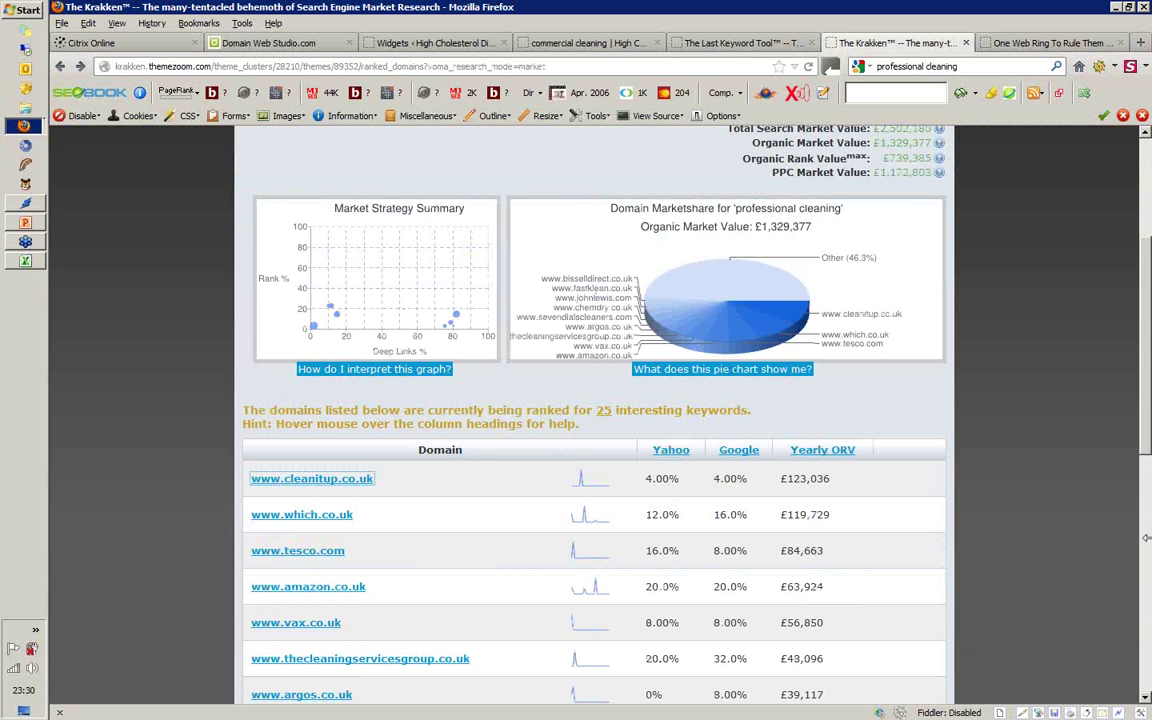
click(1146, 700)
click(1146, 700)
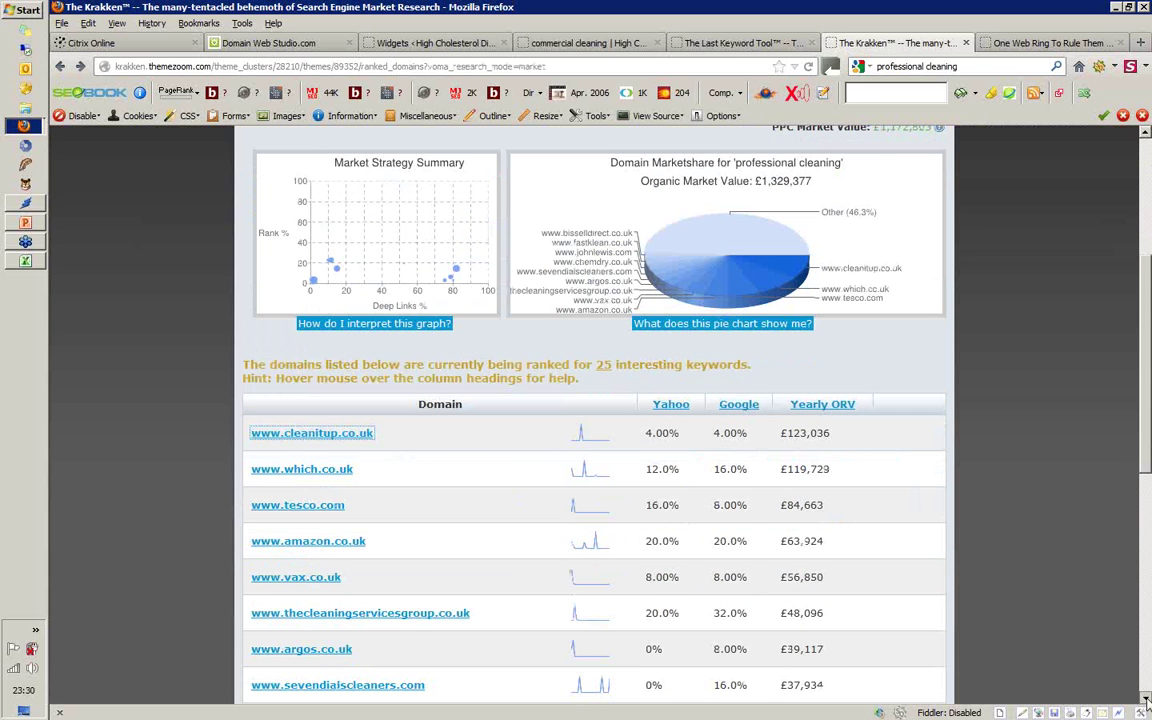
click(1146, 700)
click(1146, 700)
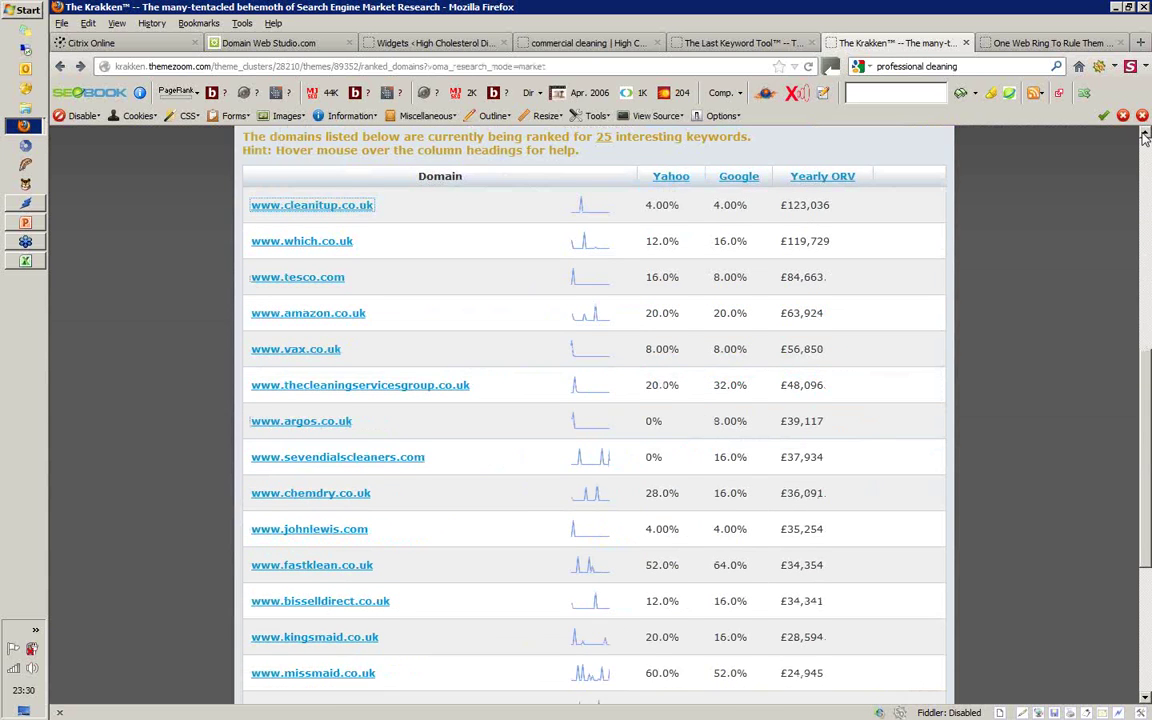
click(1146, 138)
scroll(863, 390, up, 3)
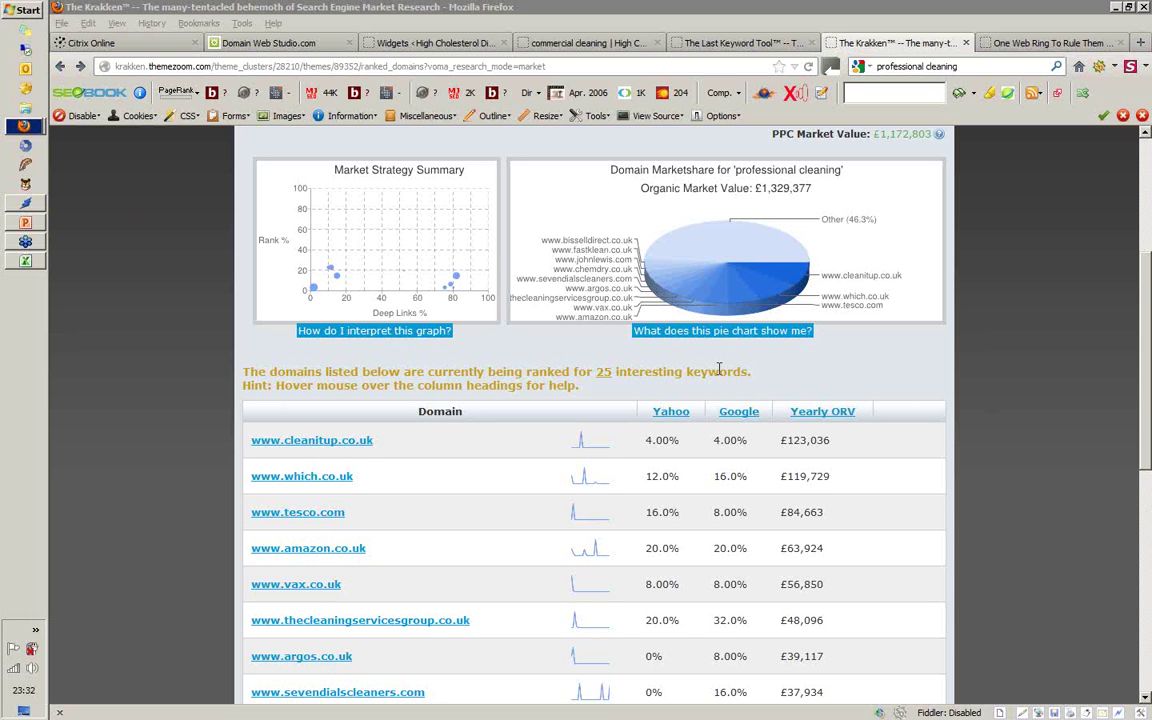
- Switch to PowerPoint and highlight the "Network Empire Stackable System" text on slide 6
click(38, 221)
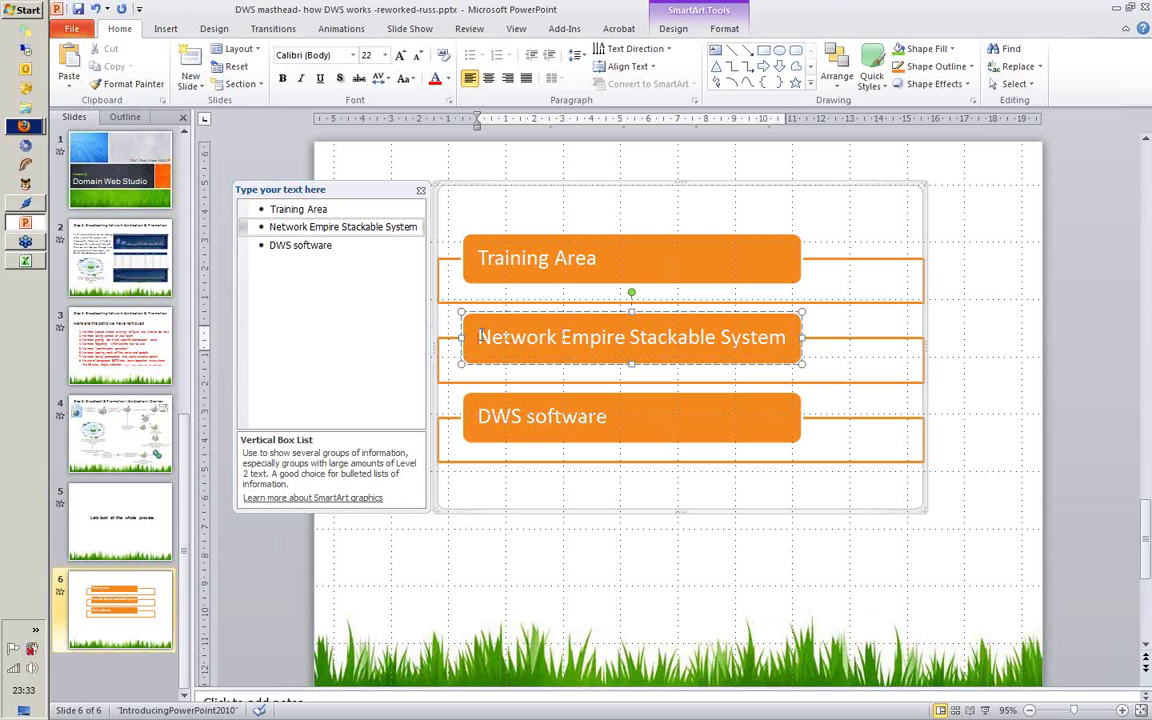
drag(478, 337, 752, 320)
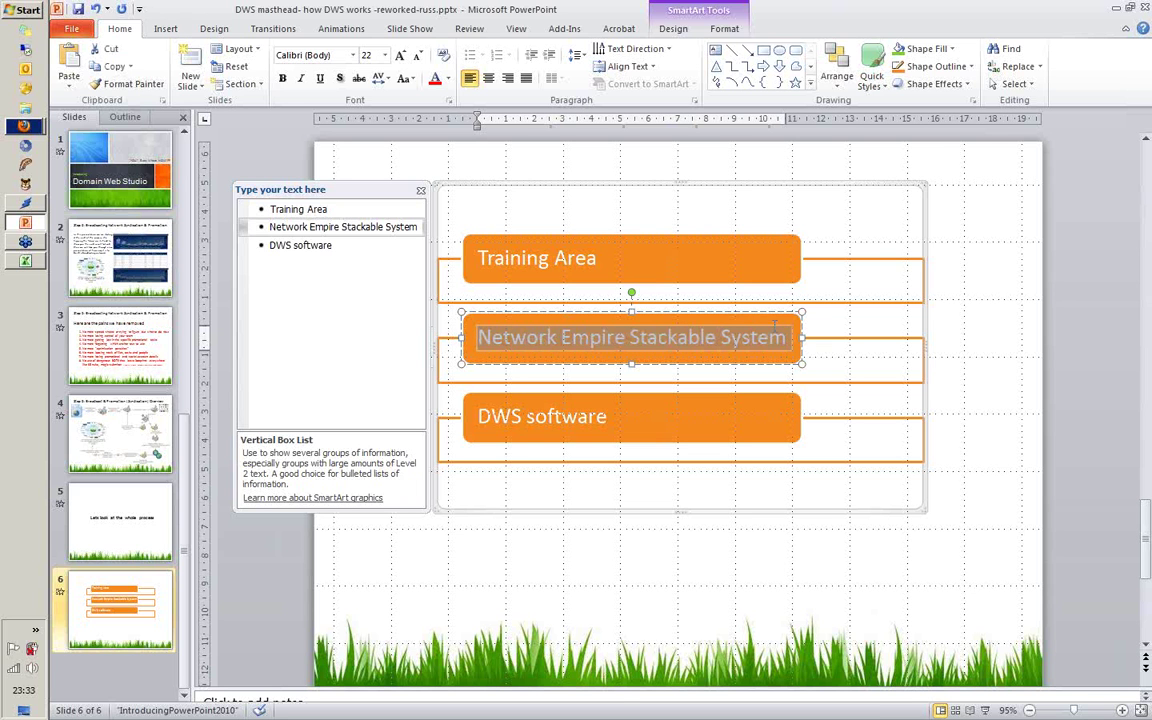
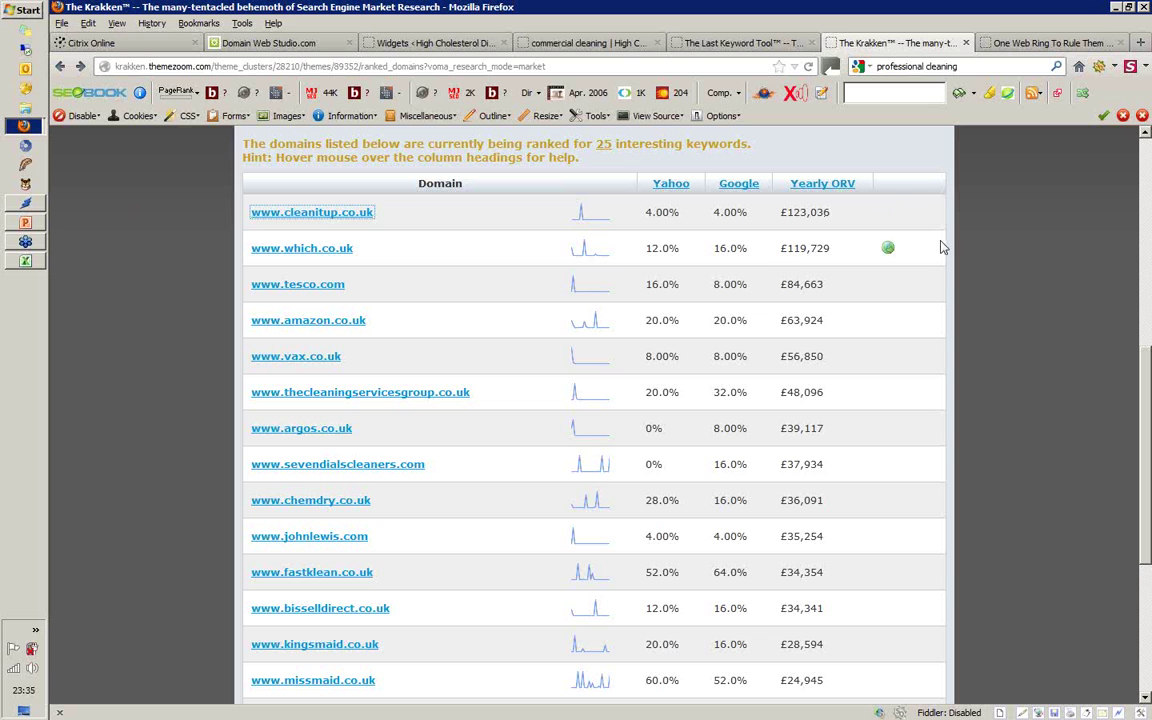
- Review the ranked domains page in The Krakken and open the list of themes for the professional cleaning cluster
click(1145, 137)
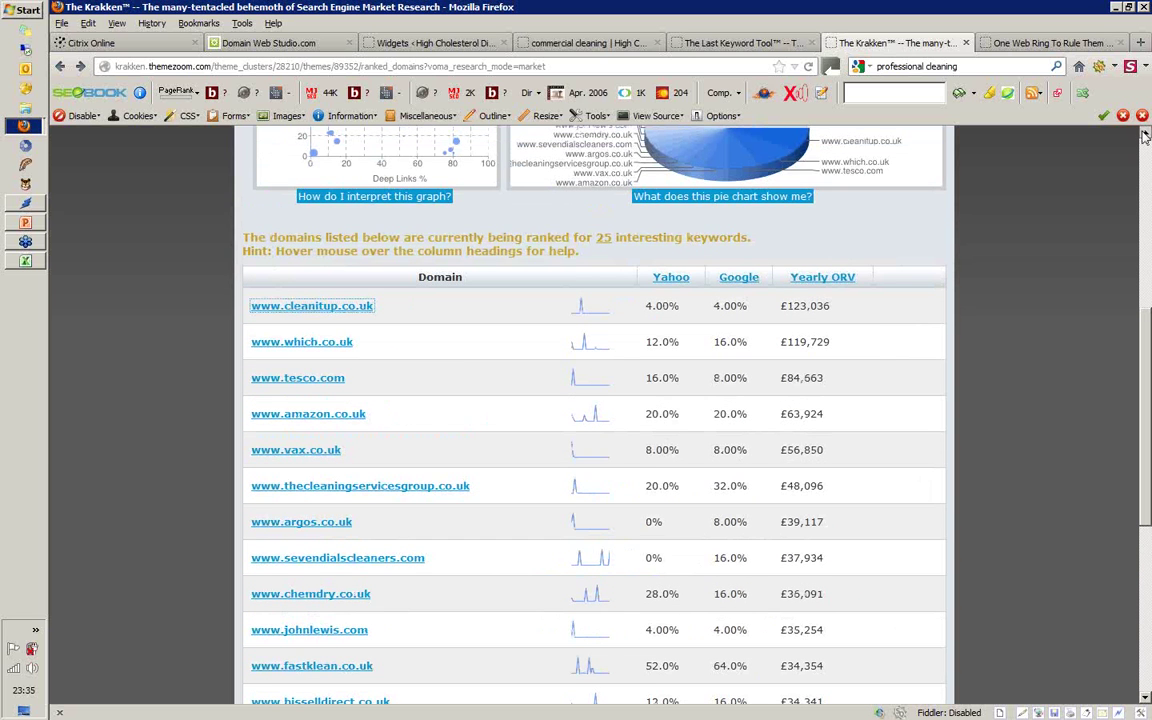
click(1145, 137)
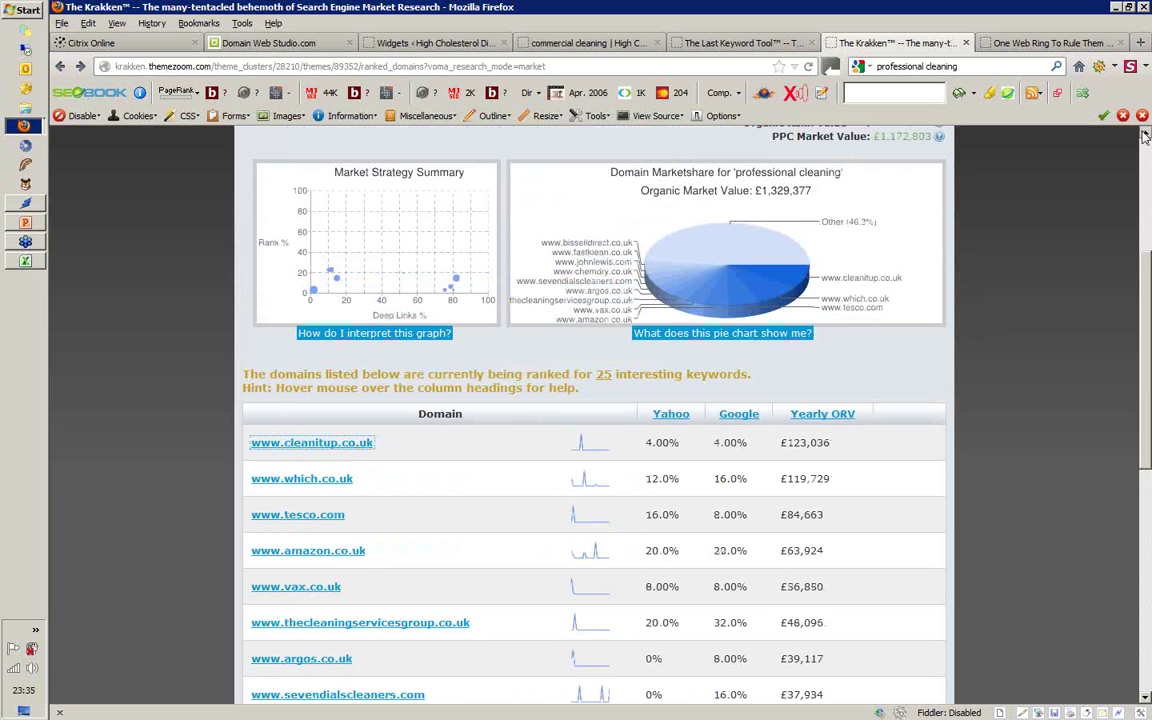
click(1145, 137)
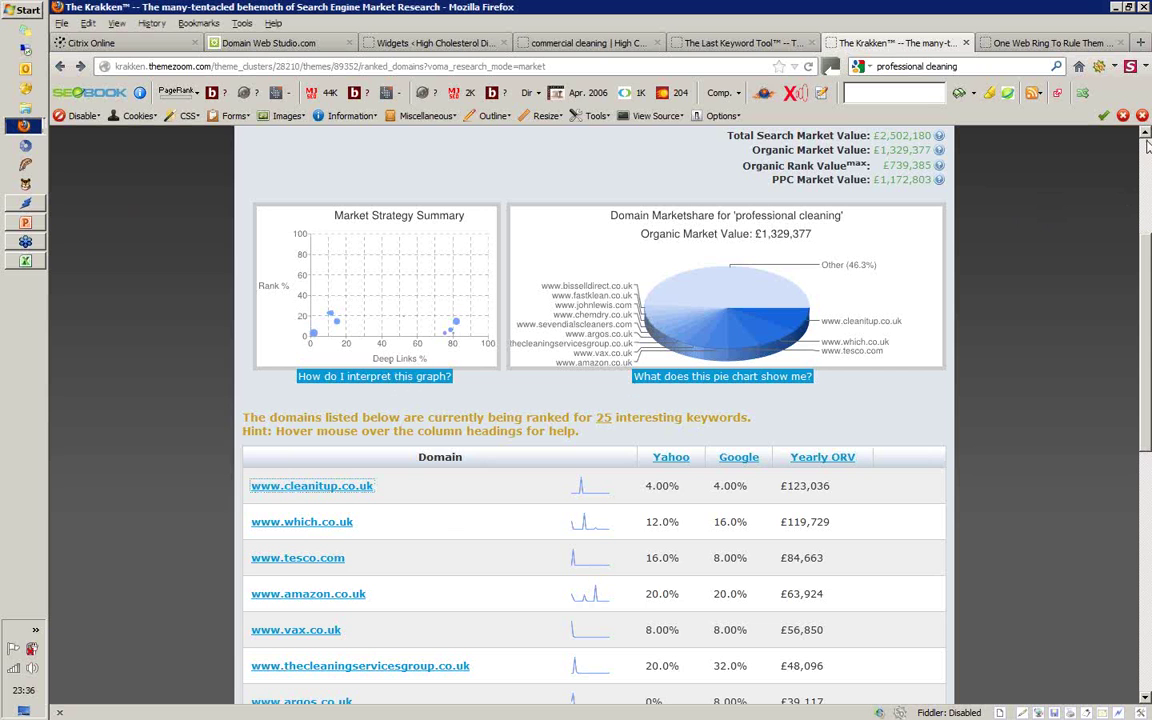
scroll(1147, 145, up, 3)
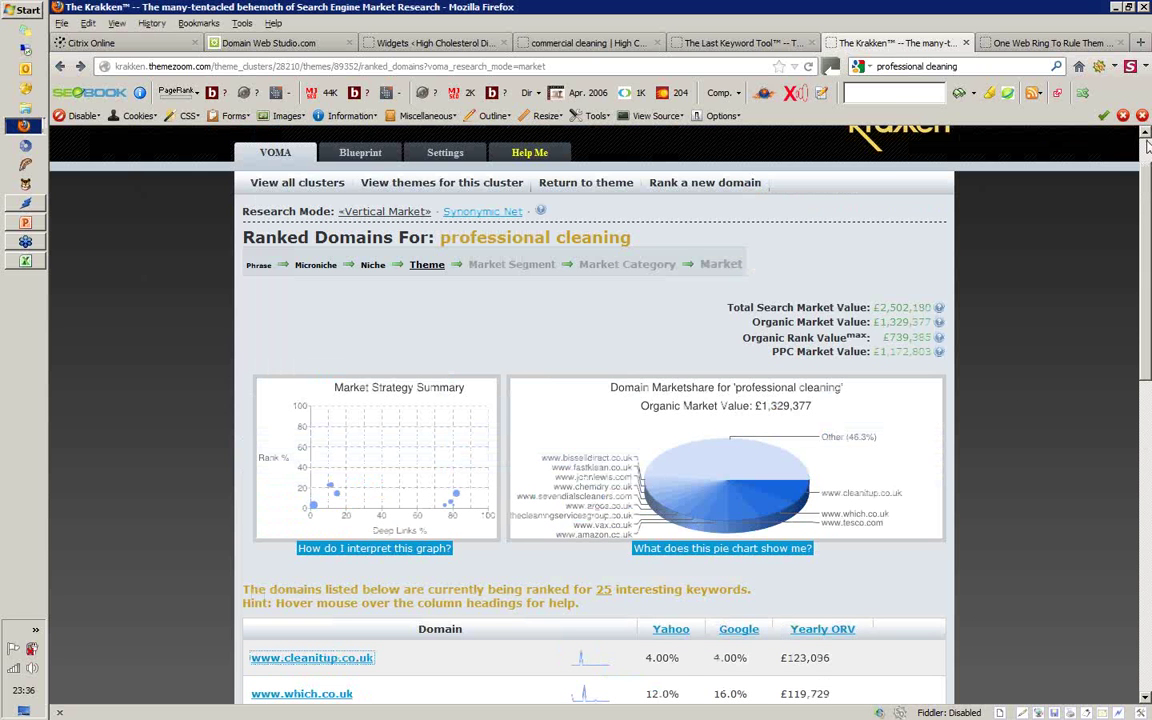
scroll(1147, 145, up, 1)
click(463, 240)
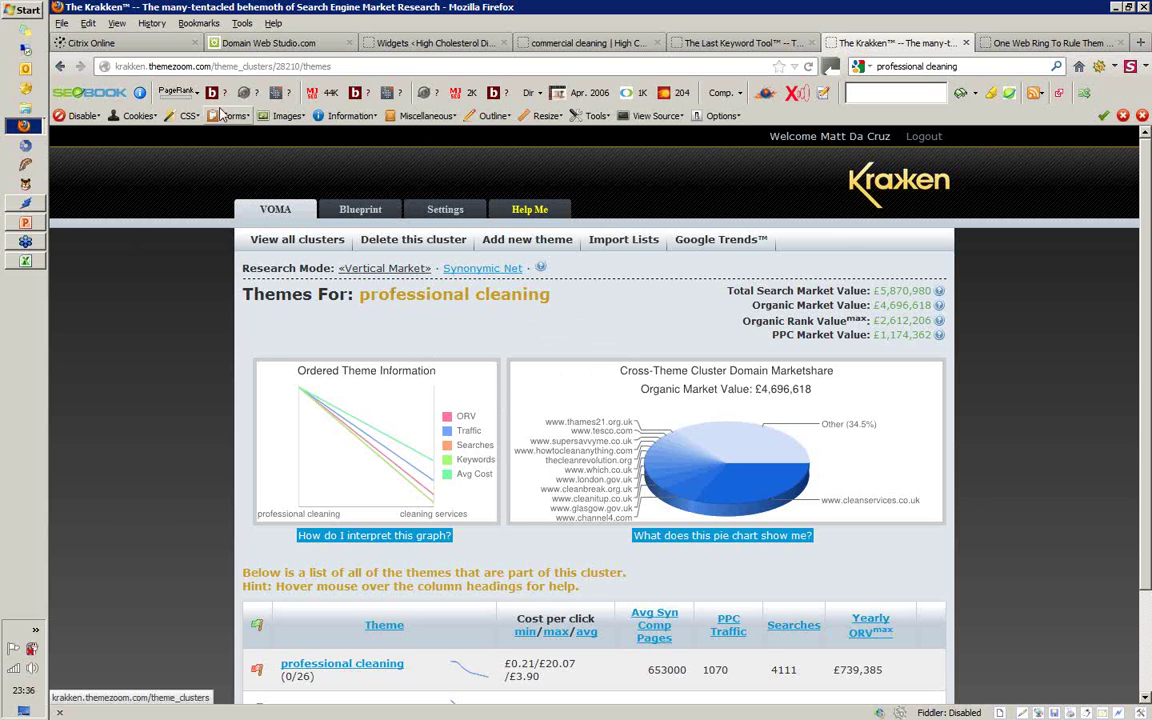
- Switch to Domain Web Studio and open the silo framework of the Cleaning Services site in the House Clearance empire
click(262, 46)
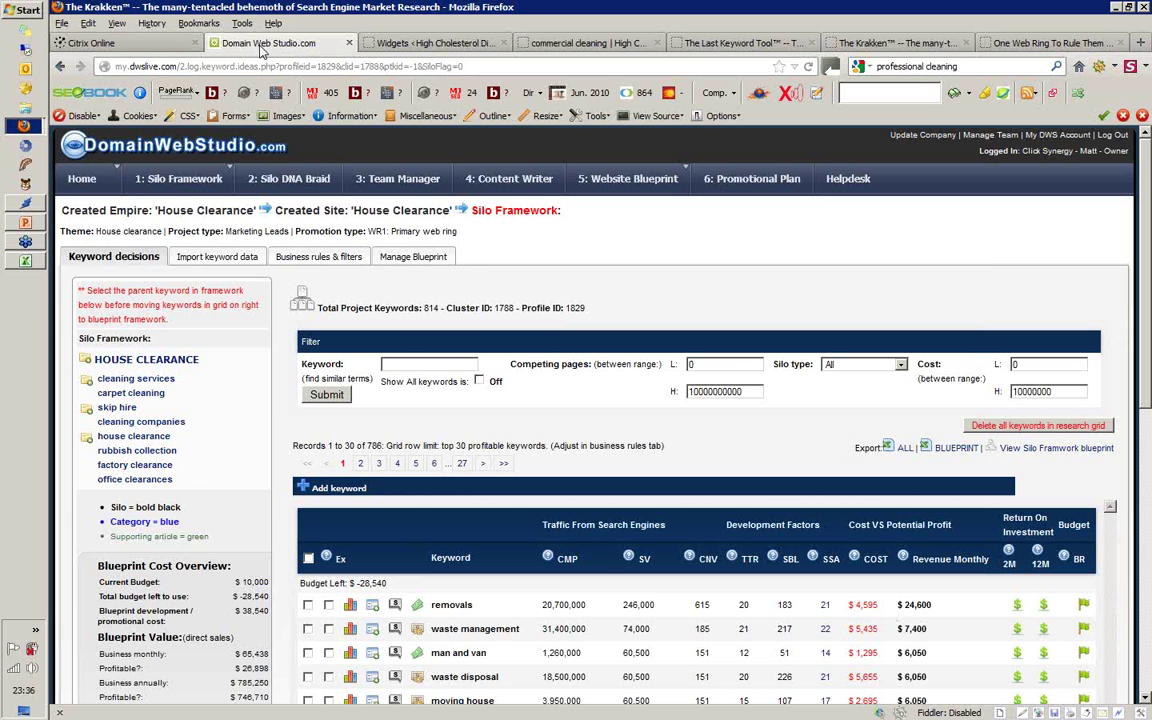
double_click(374, 445)
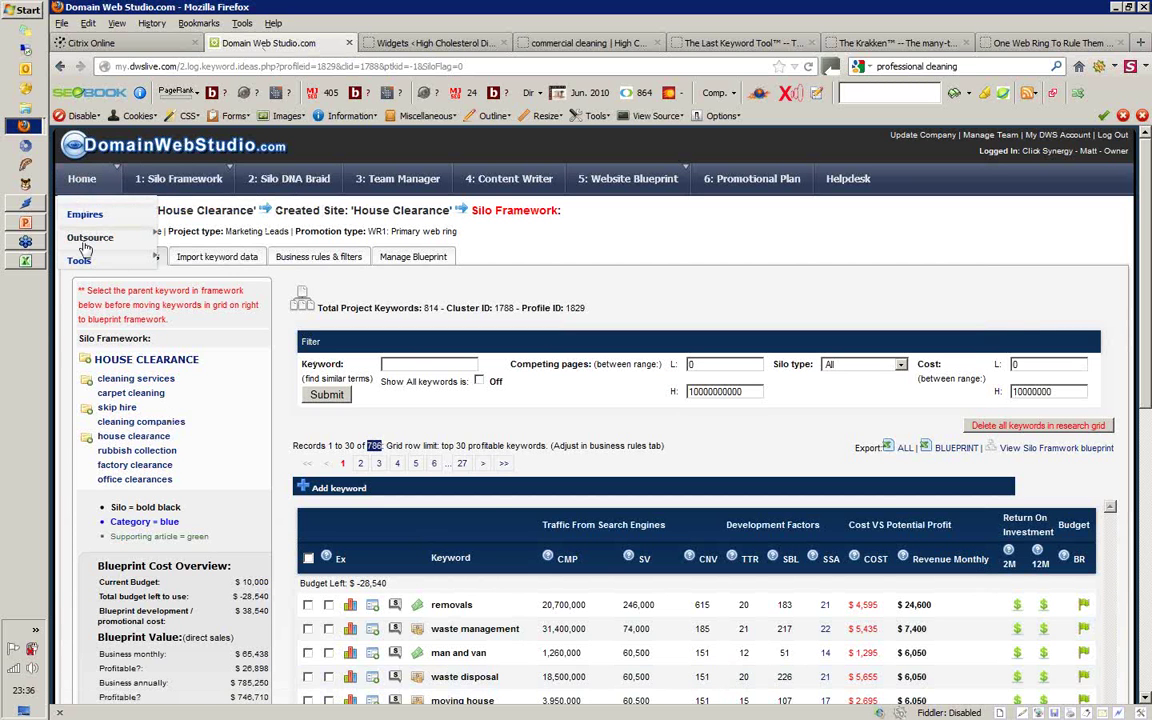
click(84, 182)
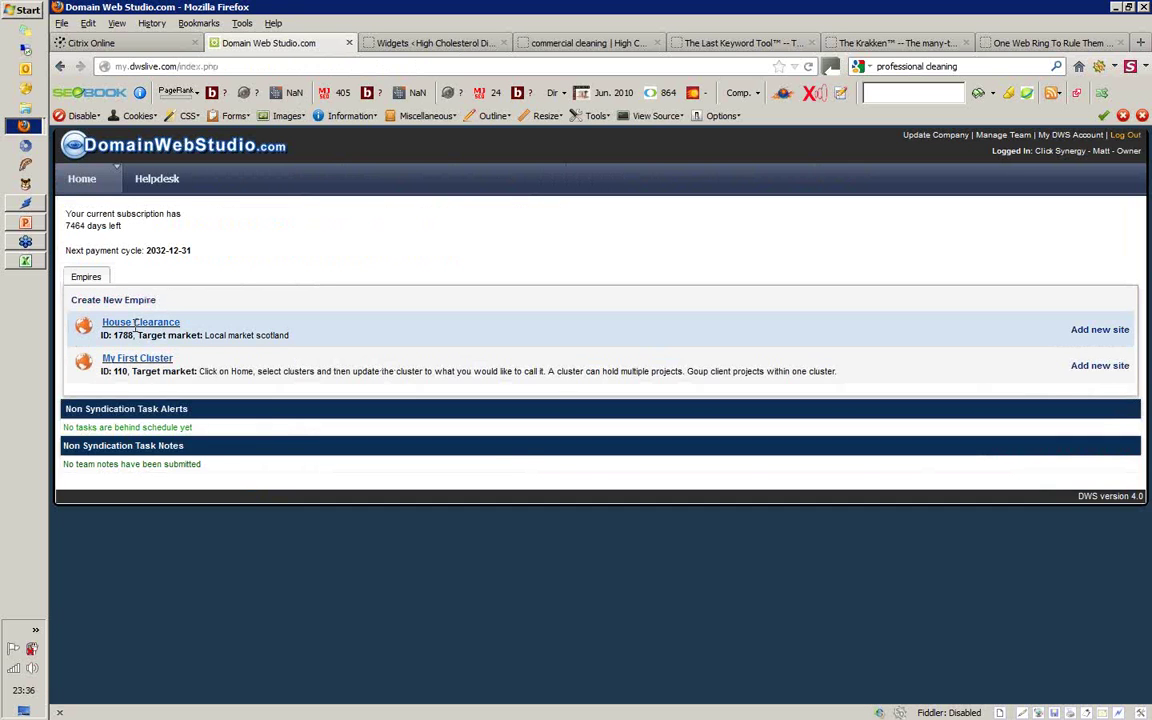
click(134, 322)
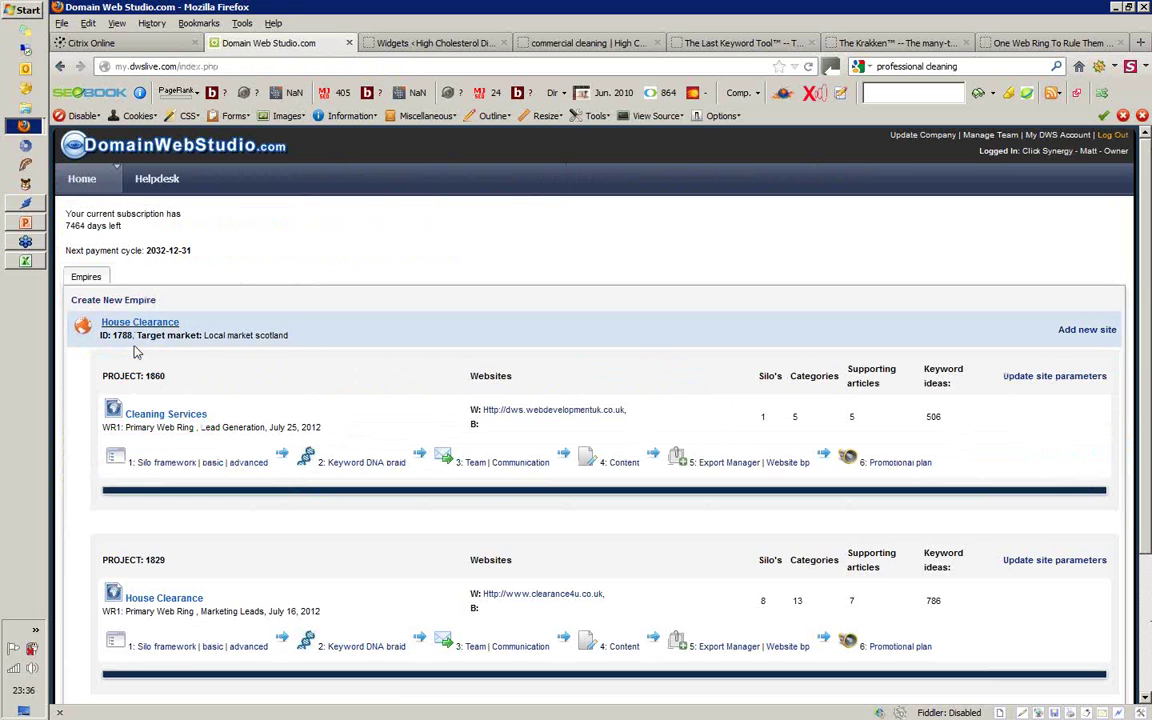
click(172, 465)
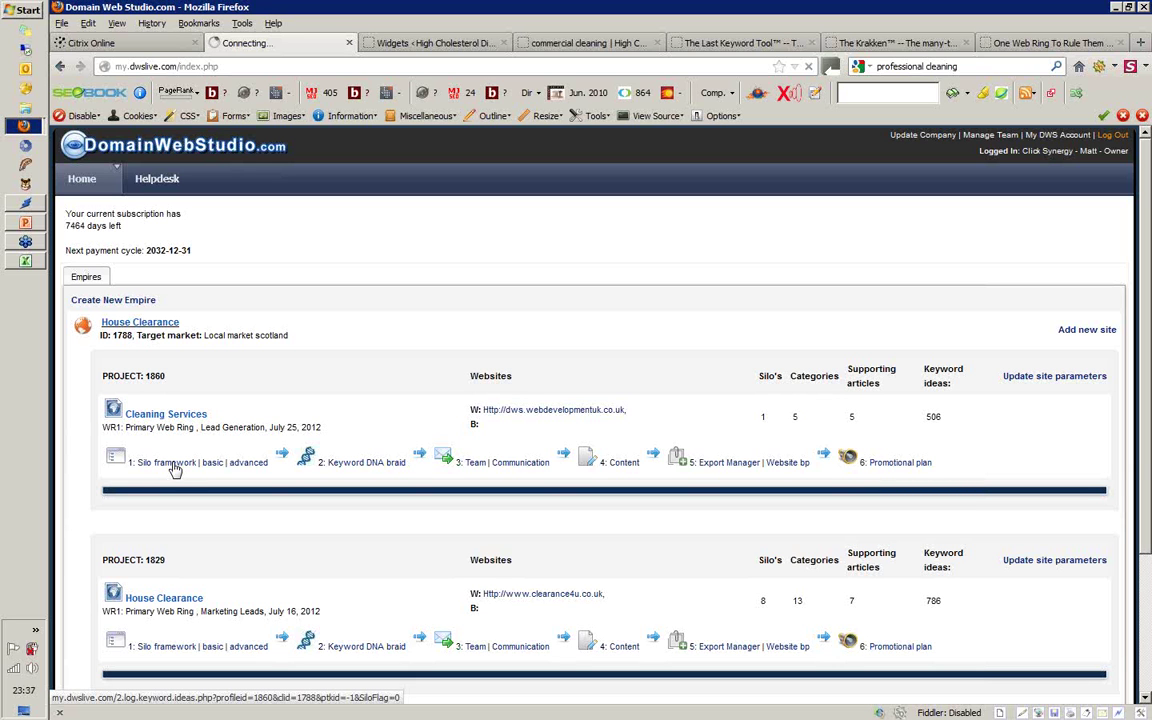
click(172, 464)
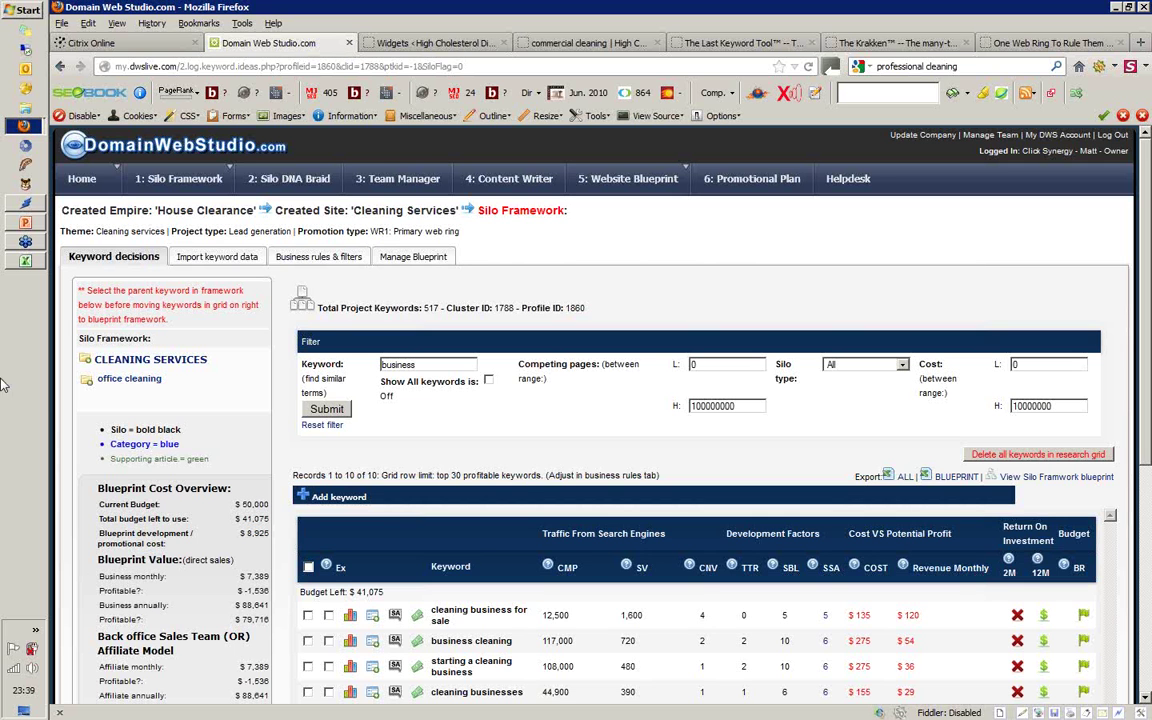
- Open the keyword data import for the Cleaning Services site and look through the supported keyword sources, keeping Custom selected
click(235, 263)
click(347, 373)
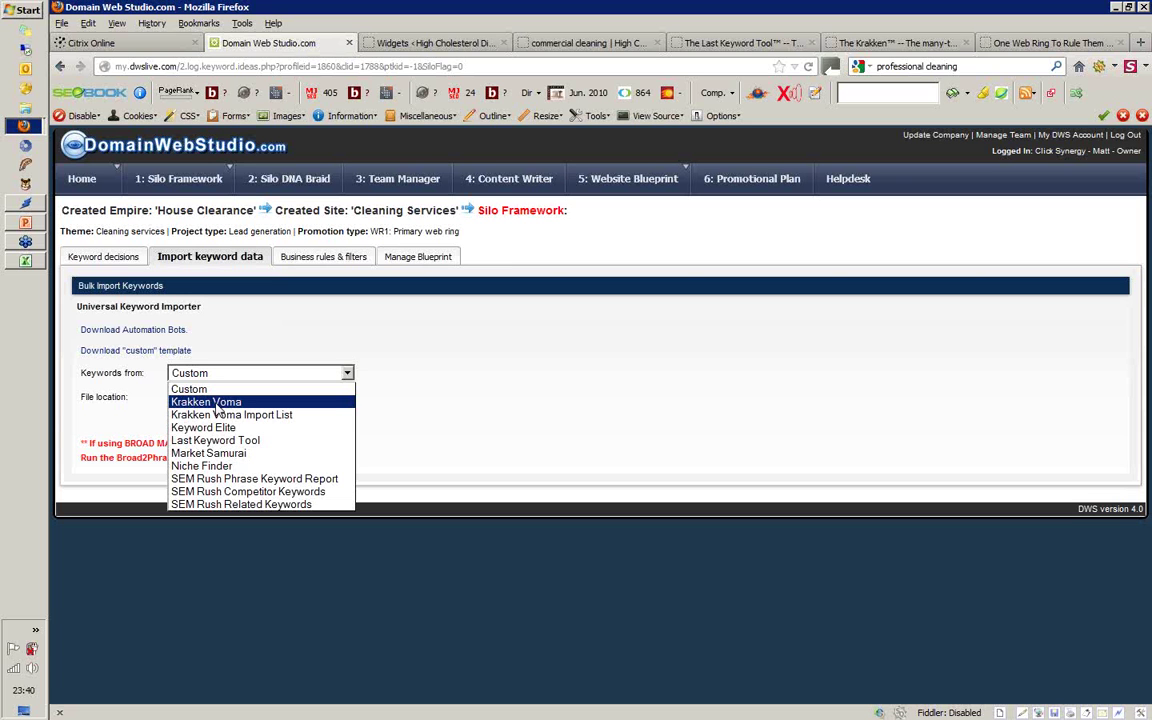
key(Down)
key(Down)
key(Down)
key(Down)
key(Down)
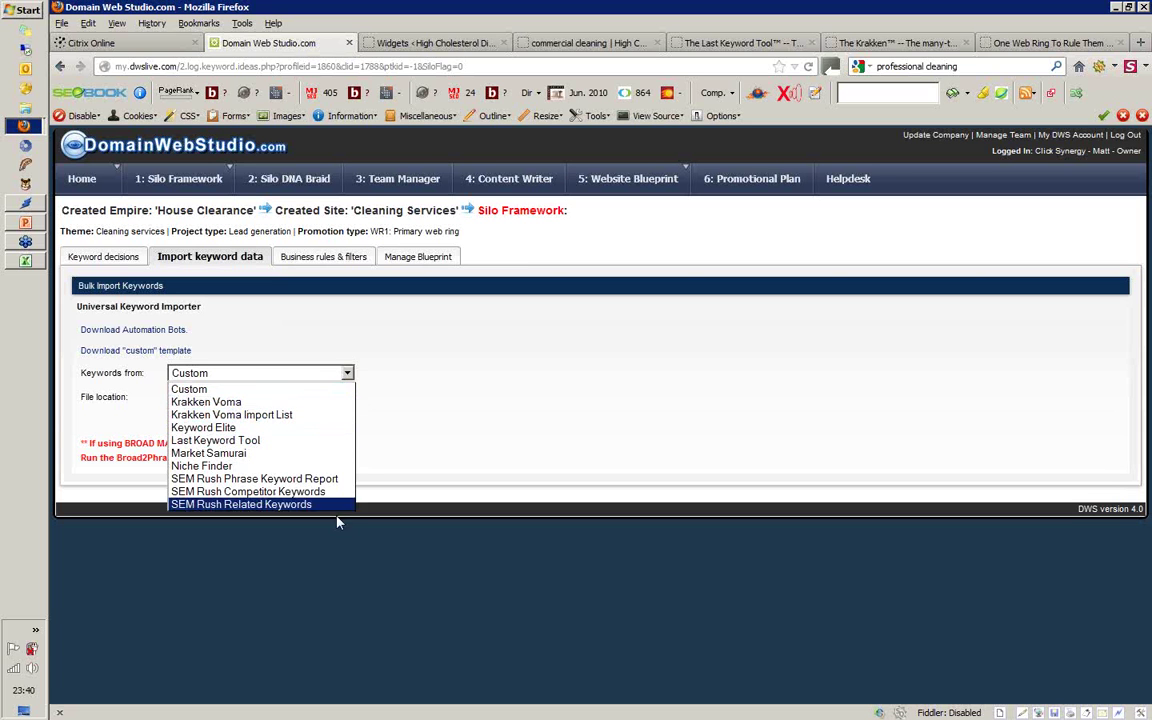
key(Escape)
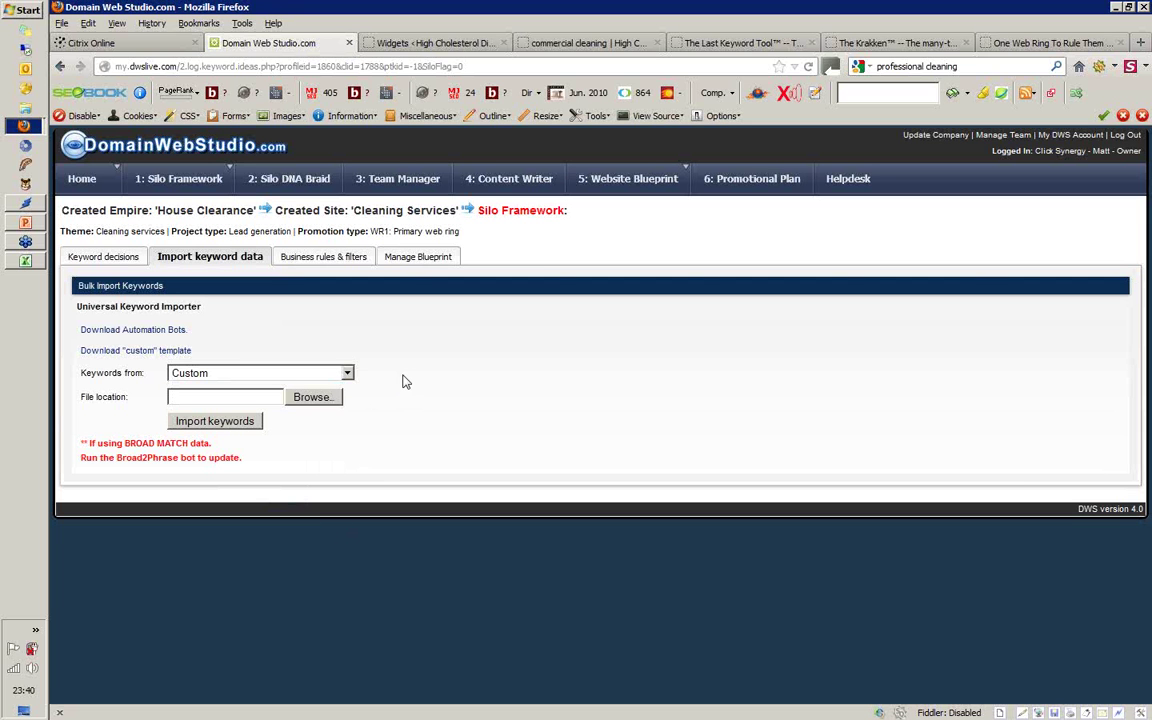